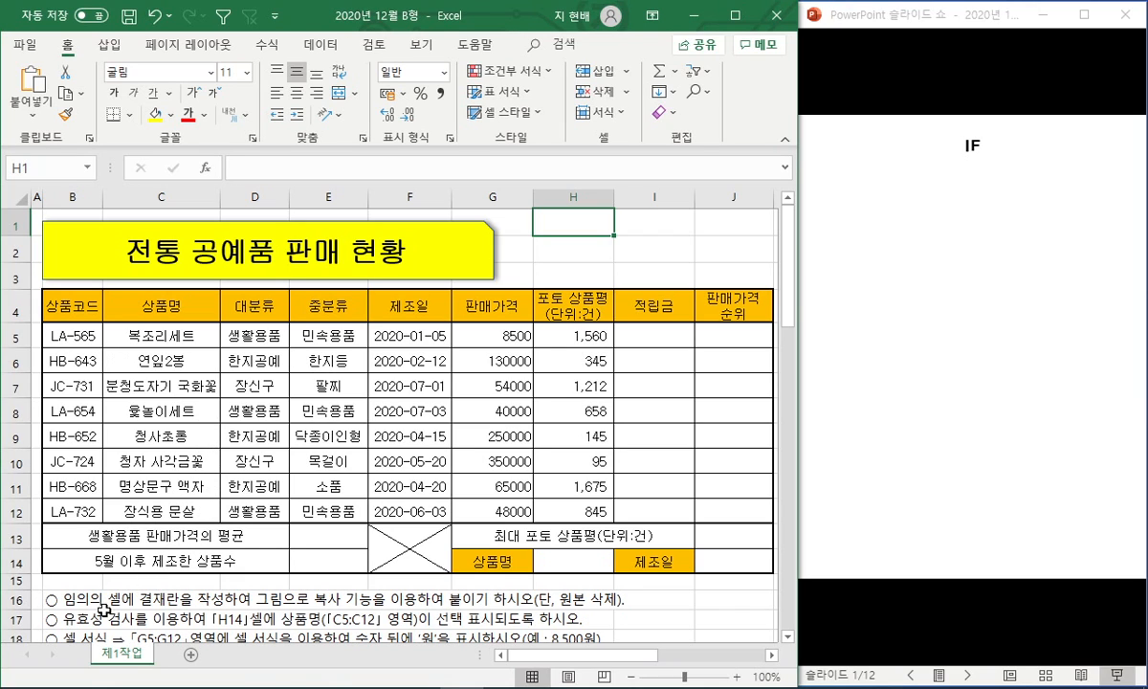
Insert a blank row at row 17, below the first instruction line under the table.
left_click(184, 606)
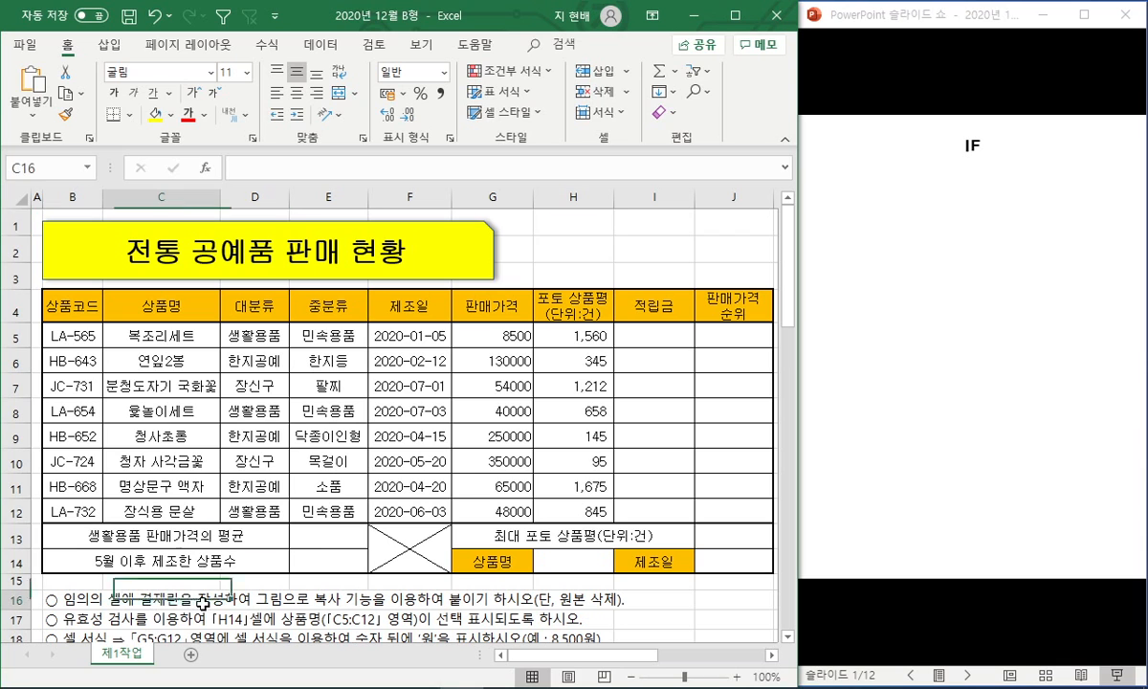
left_click(325, 600)
scroll(348, 595, "down", 1)
left_click(400, 539)
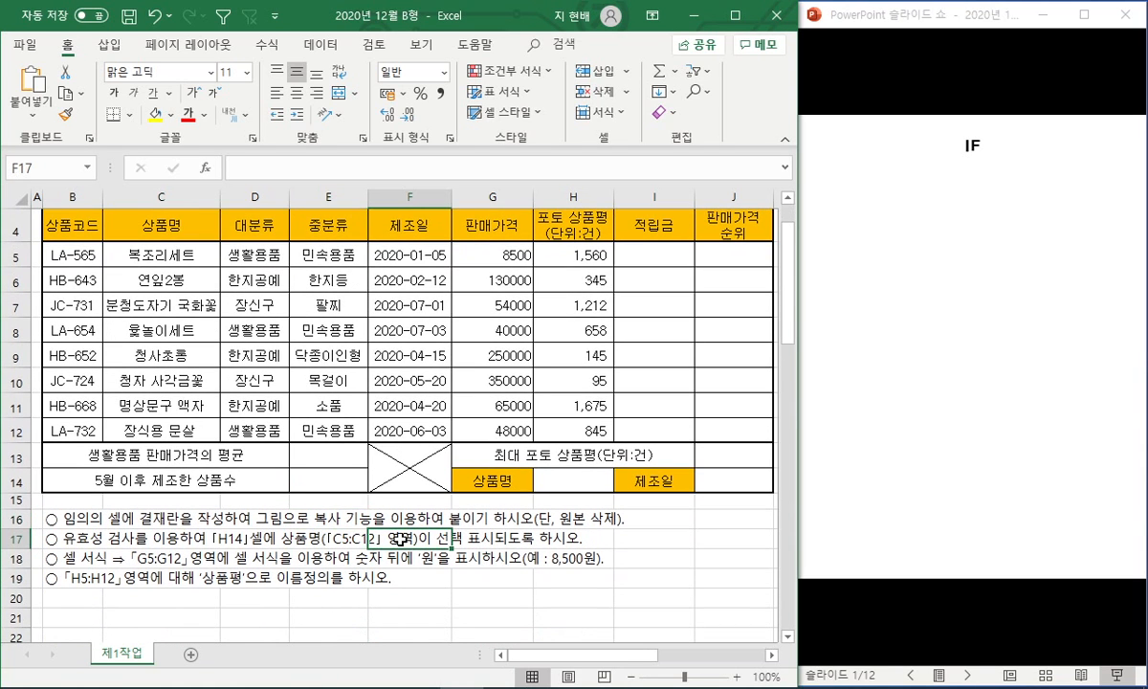
left_click(21, 540)
key("ctrl+shift+plus")
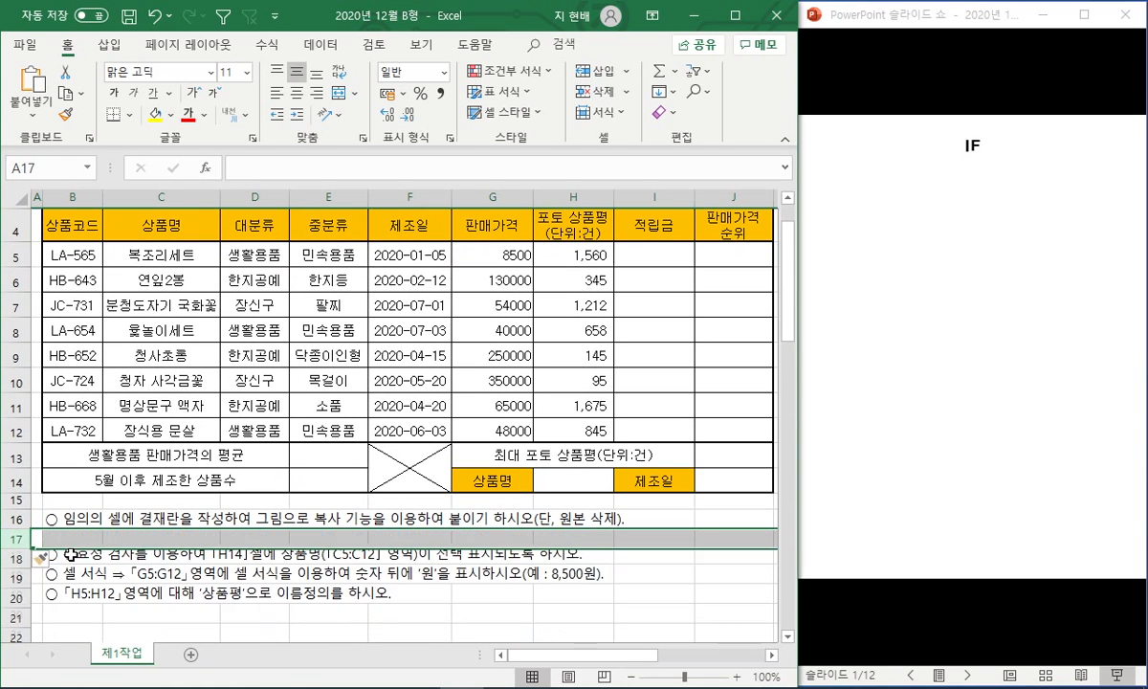
Insert a blank row at rows 19 and 21 to space out the remaining instruction lines.
key("Down")
key("Down")
key("shift+space")
key("ctrl+shift+plus")
key("Down")
key("Down")
key("shift+space")
key("ctrl+shift+plus")
key("Up")
key("Up")
key("Up")
key("Up")
key("Up")
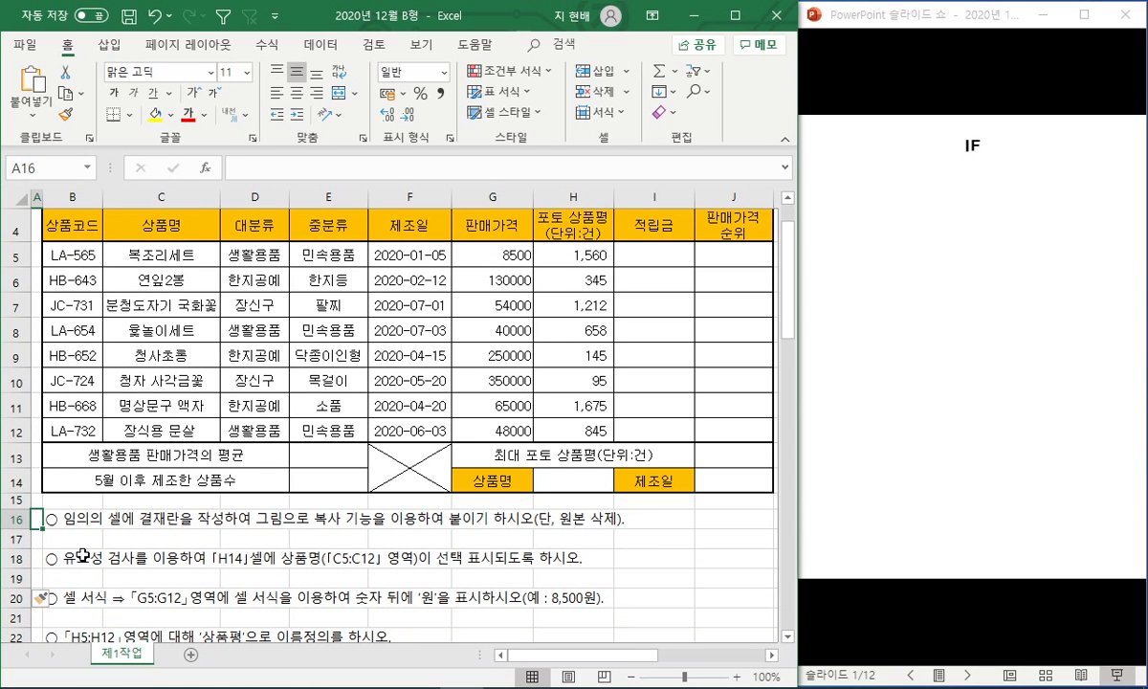
Switch to Adobe Acrobat Reader and examine the sample approval box in GE12-12B.pdf.
scroll(442, 581, "up", 1)
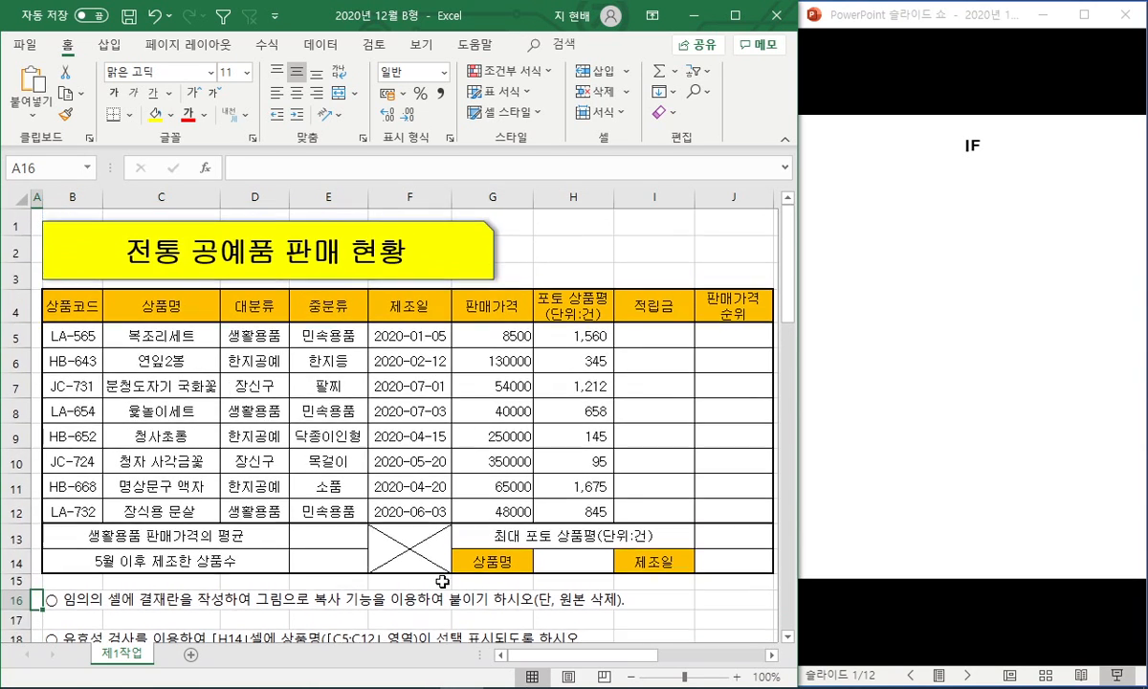
left_click(711, 616)
mouse_move(392, 679)
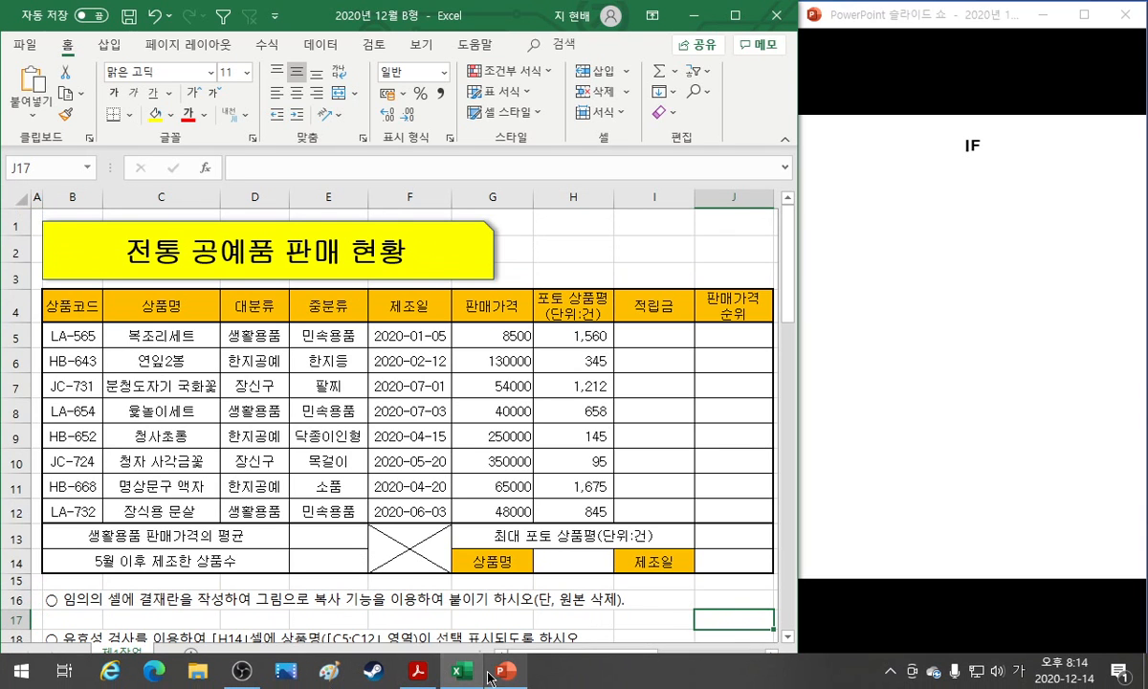
left_click(417, 670)
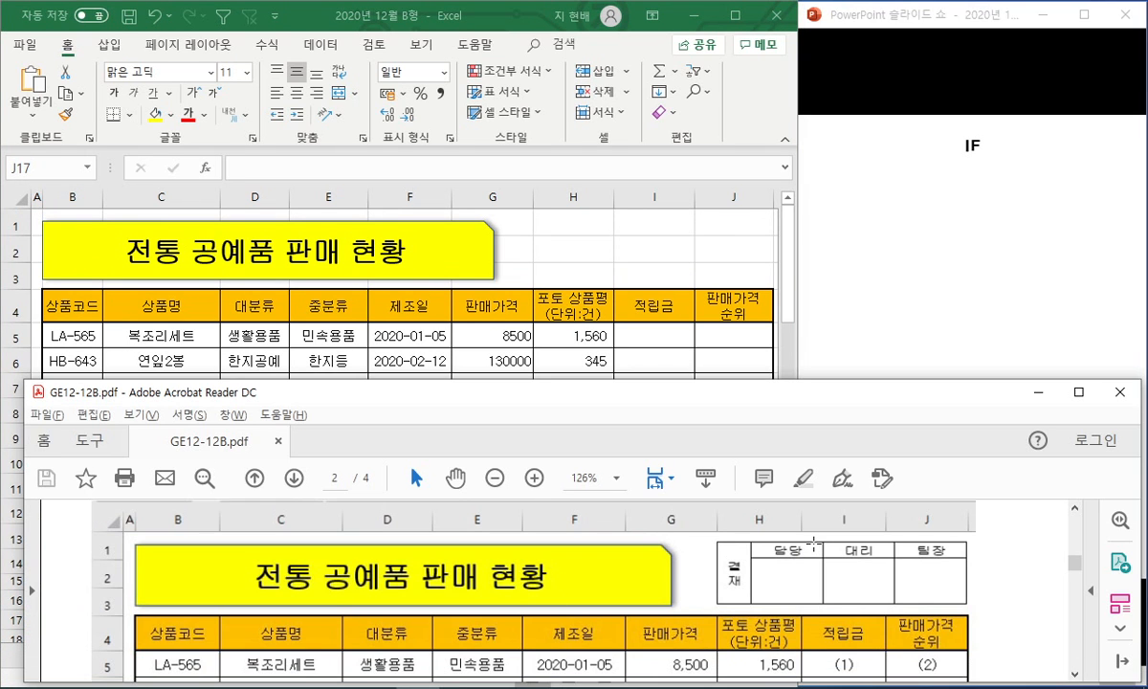
Return to Excel and insert two blank rows at row 16, above the first instruction line.
left_click(701, 349)
scroll(651, 430, "down", 1)
left_click(622, 522)
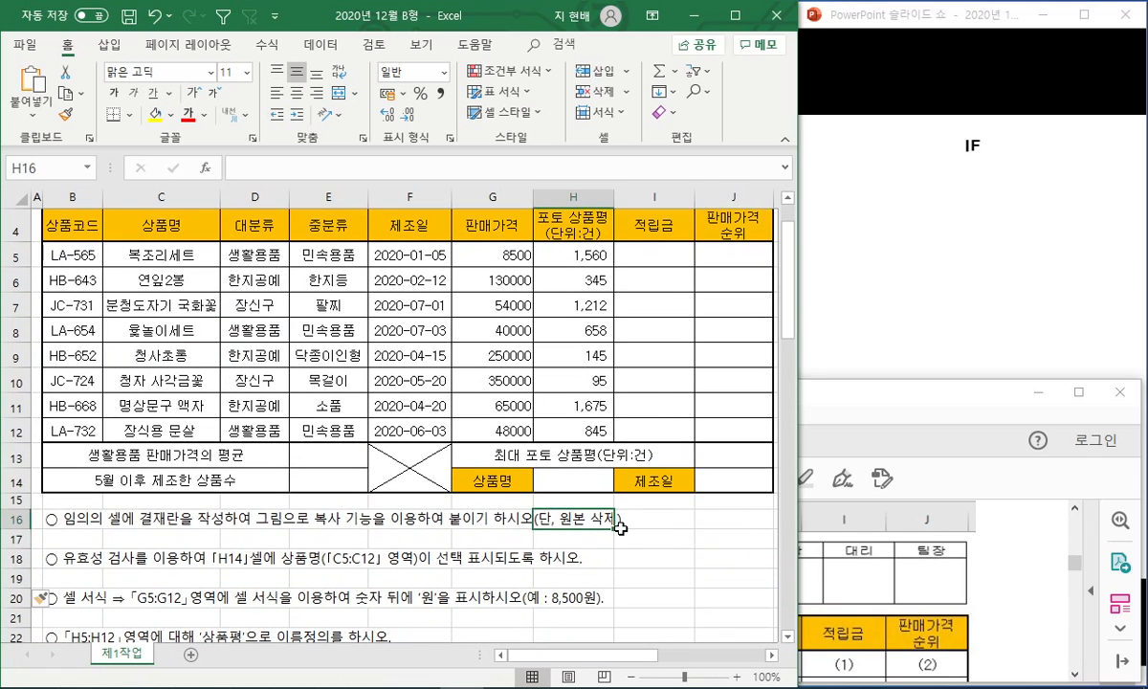
key("Right")
key("Right")
key("Right")
key("Right")
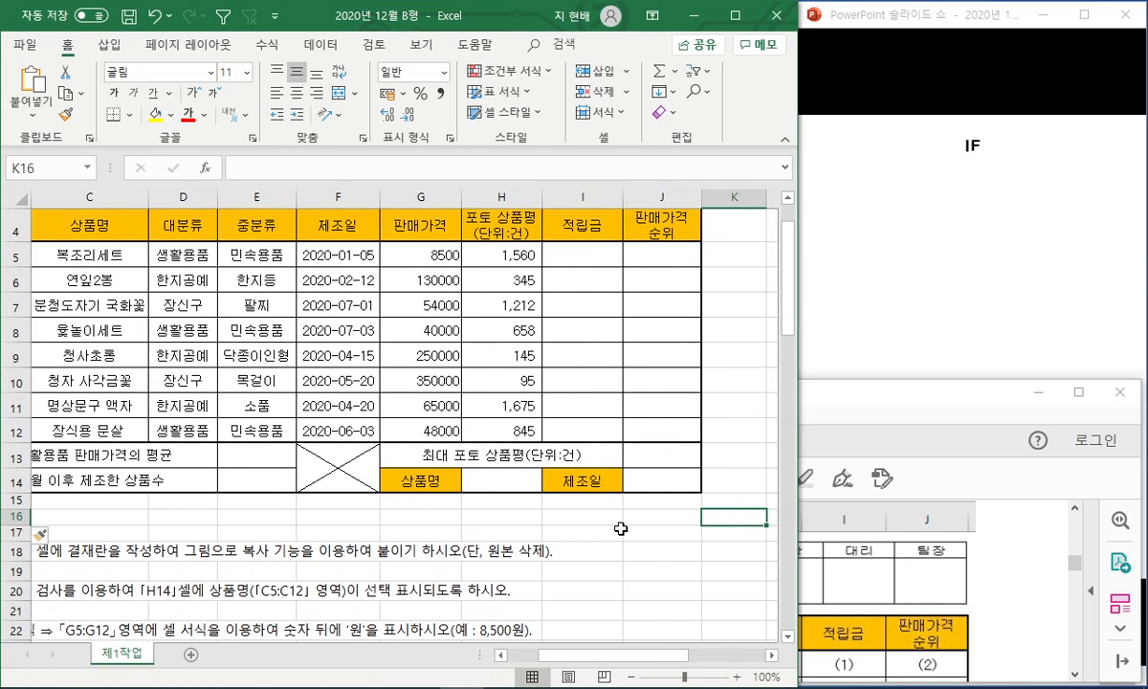
type("ㄱ")
type("재")
key("Escape")
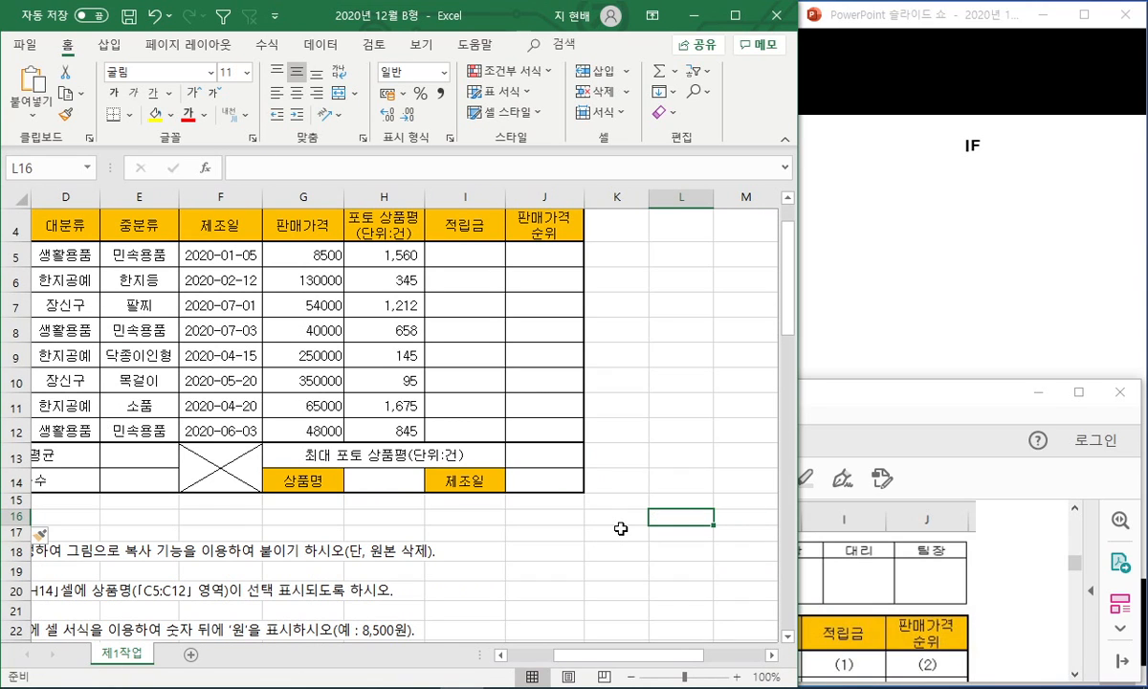
Enter 결재 on two lines in cell L16 and move it down to L17.
type("ㄱ")
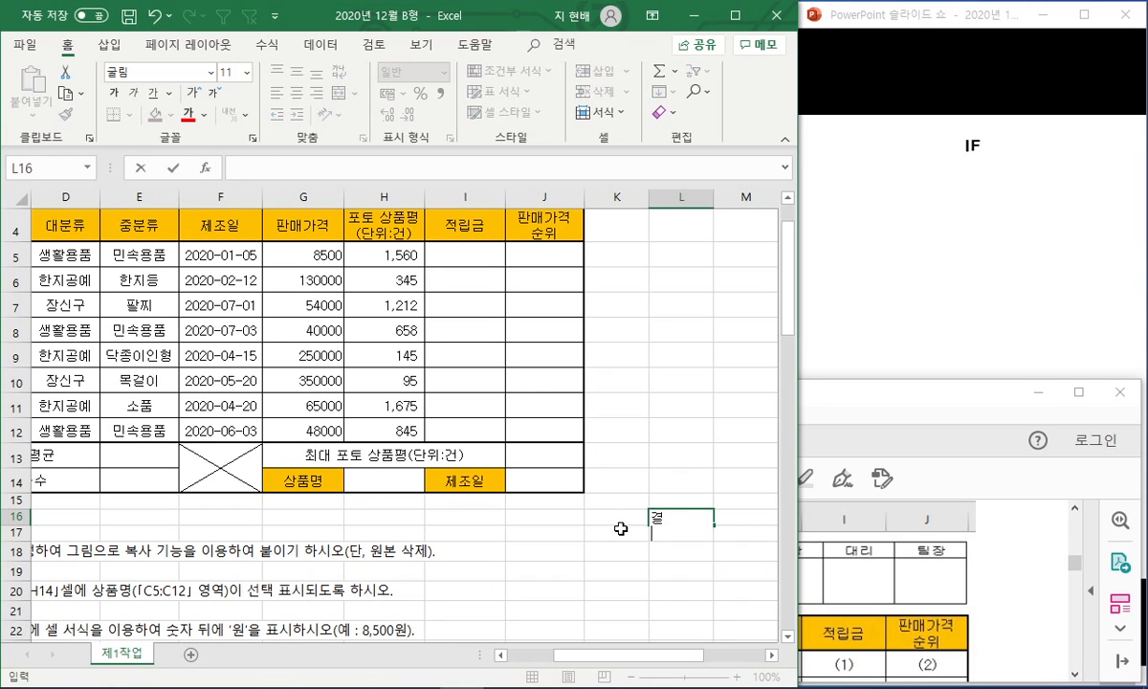
key("alt+Return")
type("재")
key("Return")
key("Up")
key("ctrl+c")
key("Down")
key("ctrl+v")
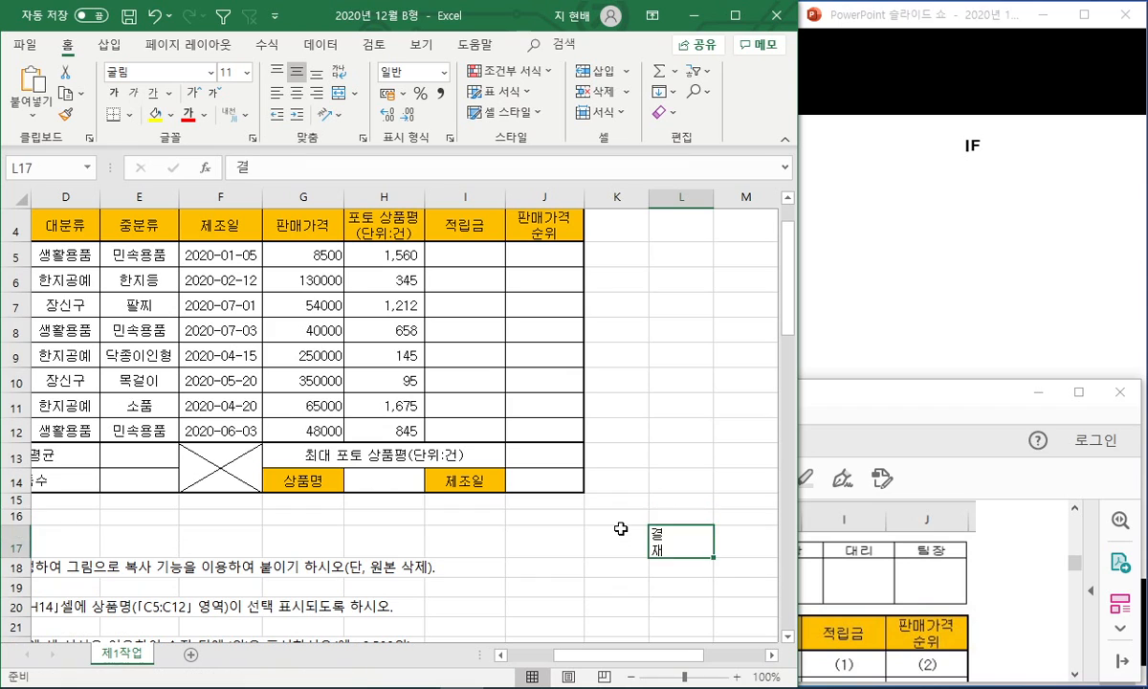
Enter the approval box headings 담당, 대리 and 팀장 in cells M16, N16 and O16.
key("Up")
key("Right")
type("담당")
key("Tab")
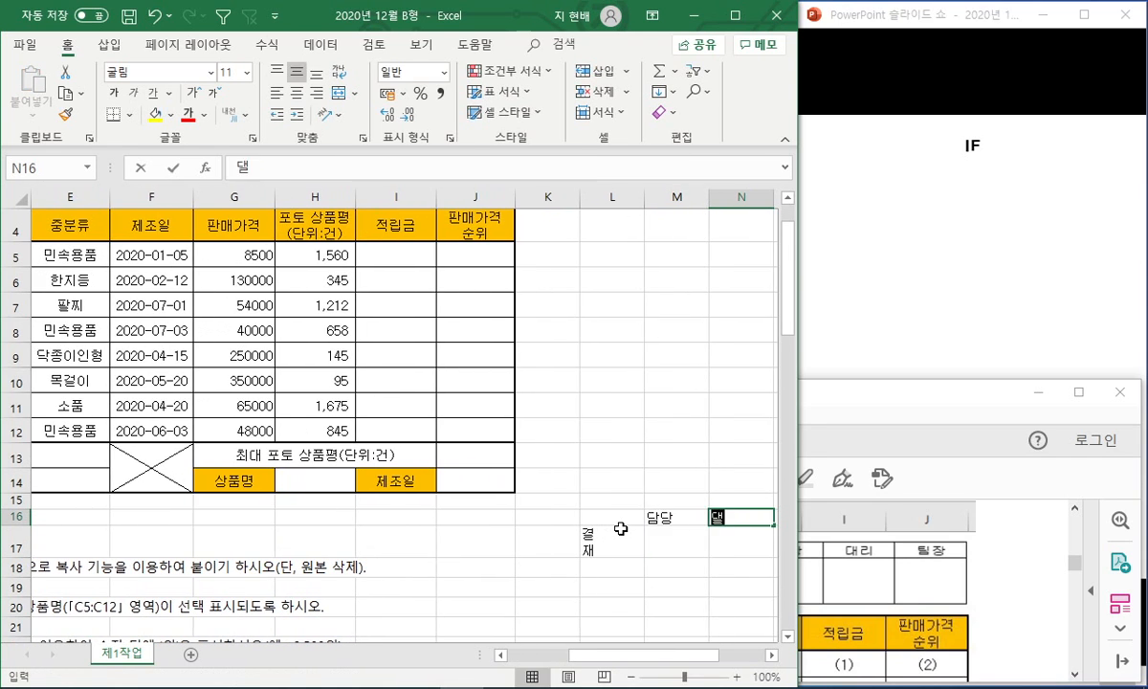
type("대리")
key("Tab")
type("팀장")
key("Return")
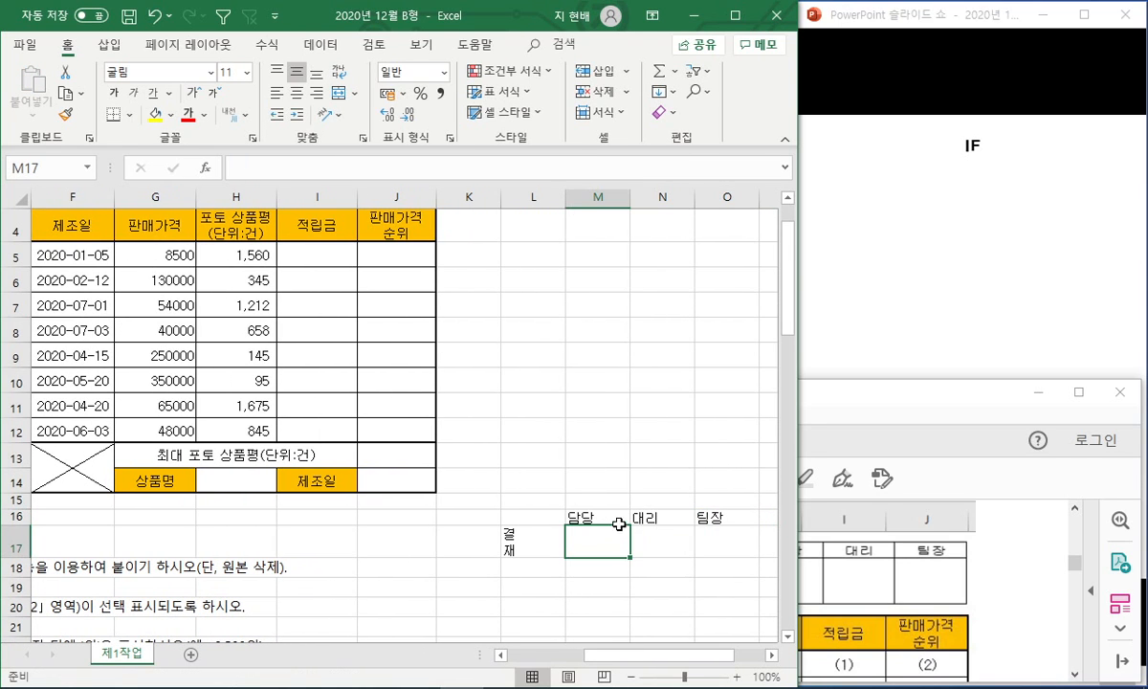
Merge L16:L17 for the 결재 label and center the headings in M16:O16.
left_click_drag(546, 521, 687, 545)
left_click_drag(530, 512, 727, 521)
left_click(334, 114)
left_click(297, 93)
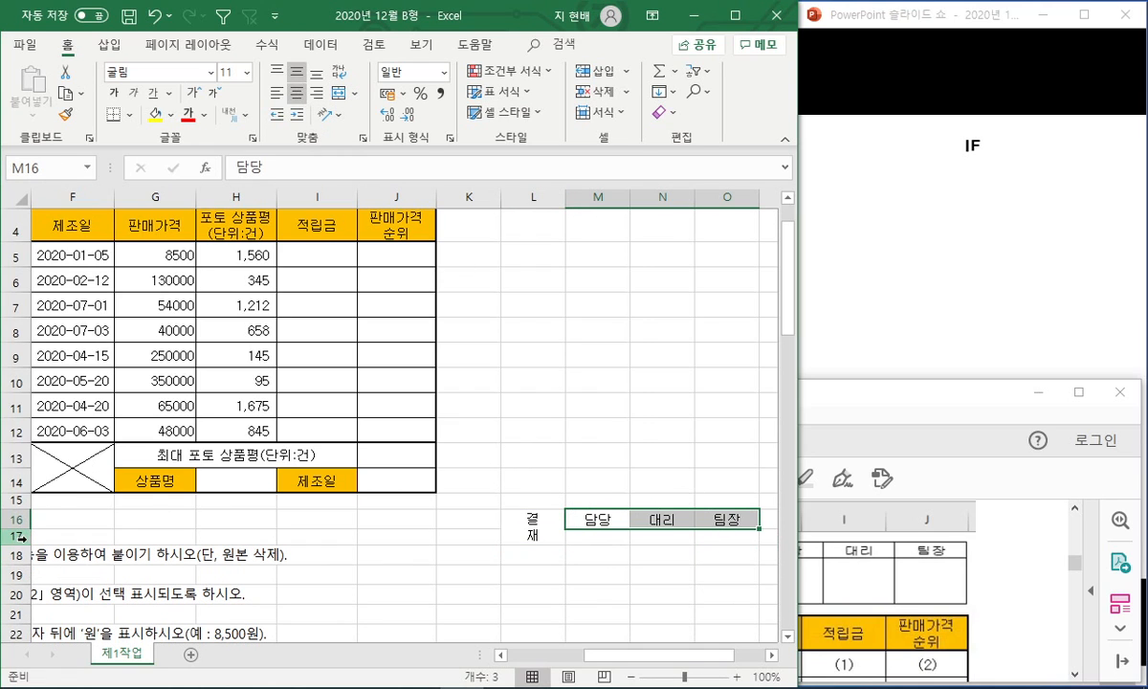
Increase the height of row 17 and narrow column L to match the sample approval box in the PDF.
left_click_drag(24, 544, 25, 572)
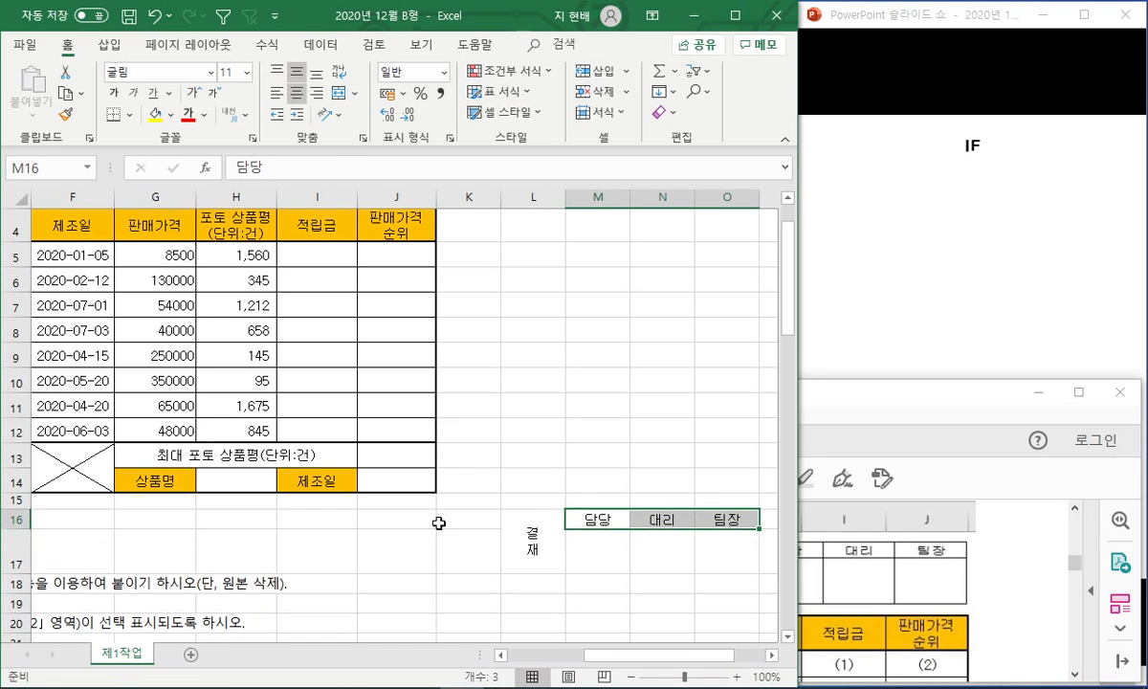
left_click_drag(566, 198, 524, 198)
left_click(904, 592)
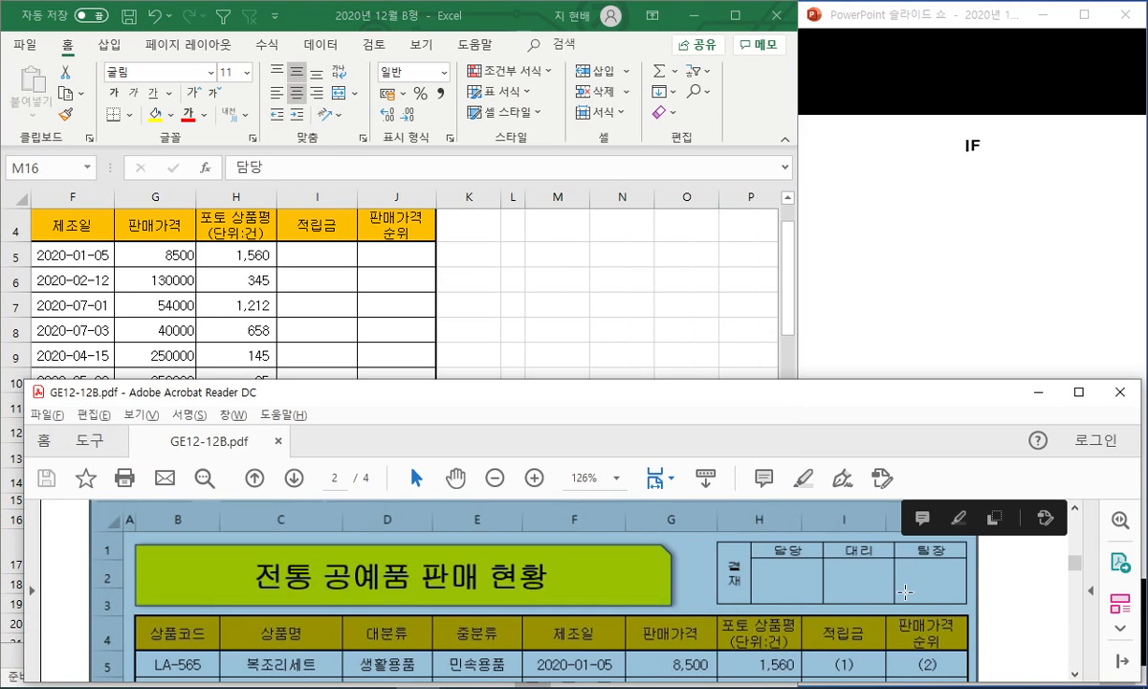
left_click(650, 330)
left_click(559, 579)
Apply all borders to the approval box in L16:O17.
left_click_drag(509, 531, 663, 533)
left_click(127, 114)
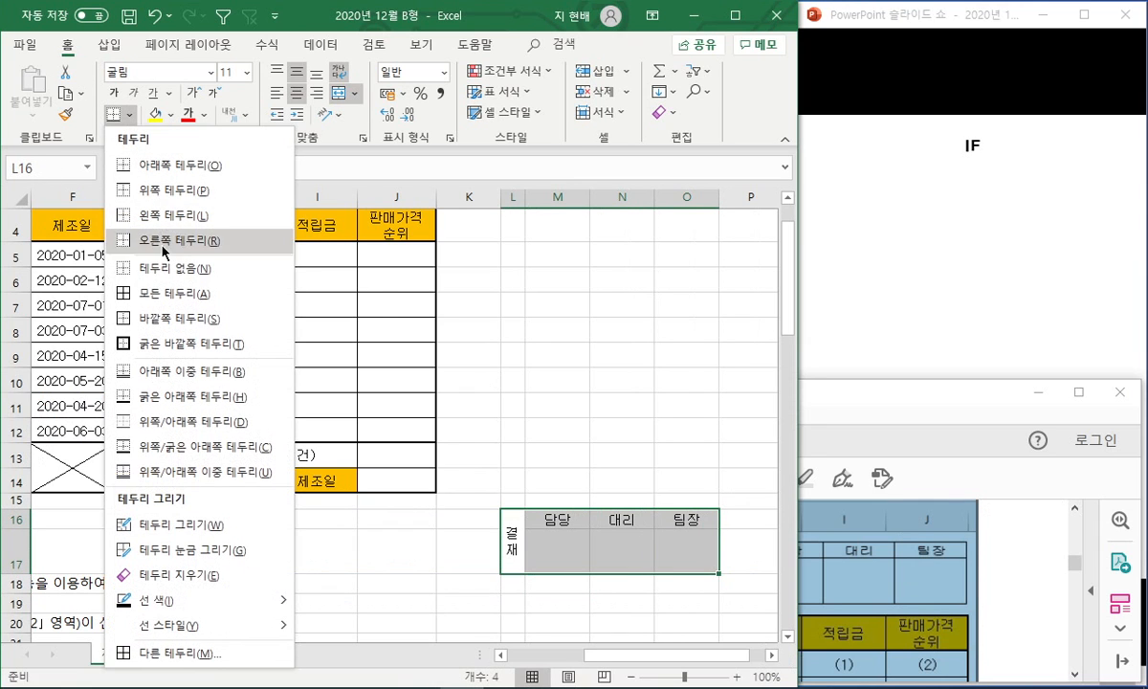
left_click(167, 299)
Maximize the workbook window and copy the approval box L16:O17 as a picture.
left_click(734, 15)
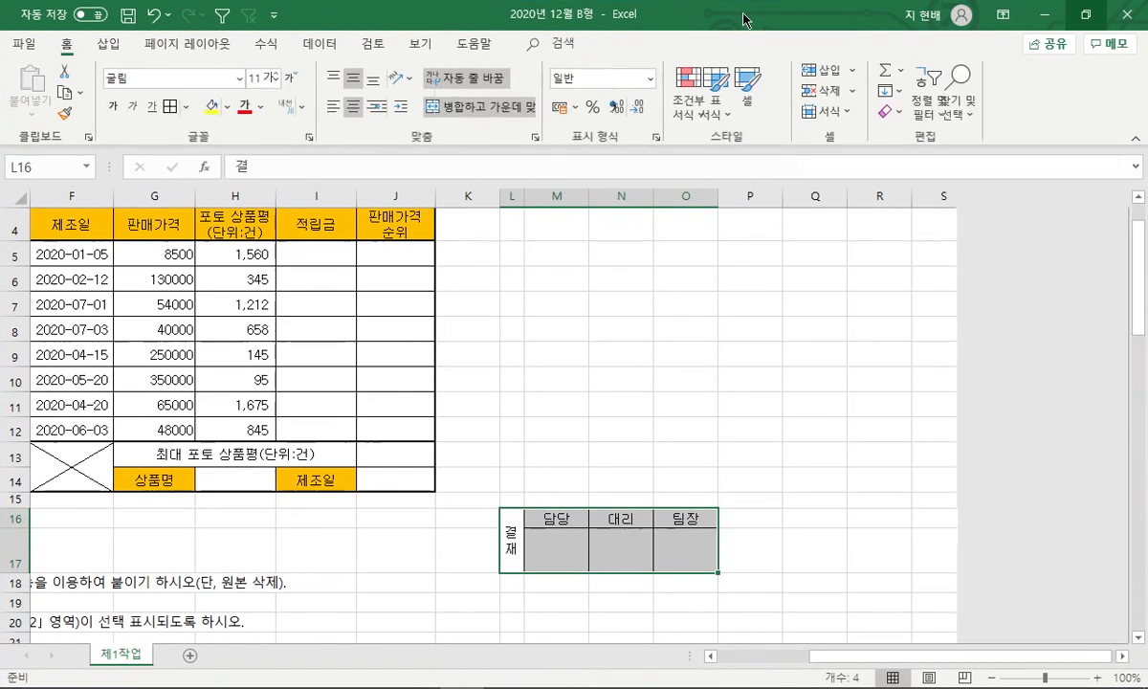
left_click(80, 92)
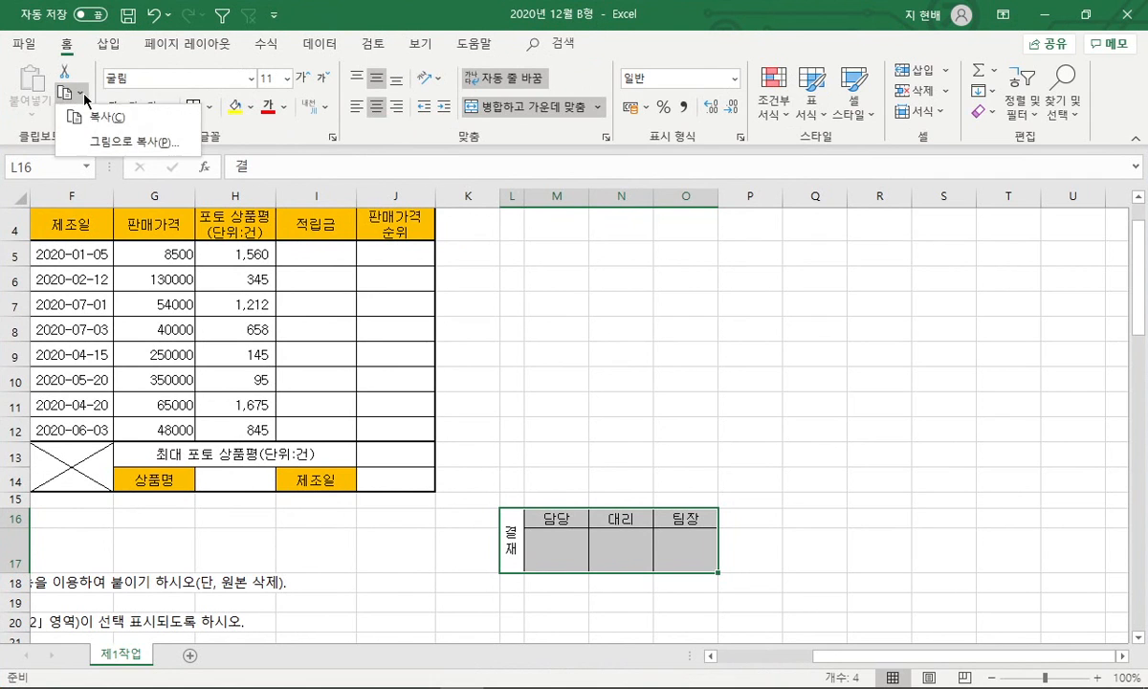
left_click(115, 140)
left_click(799, 426)
Paste the approval box picture beside the title and position it above columns H to J.
scroll(468, 353, "up", 1)
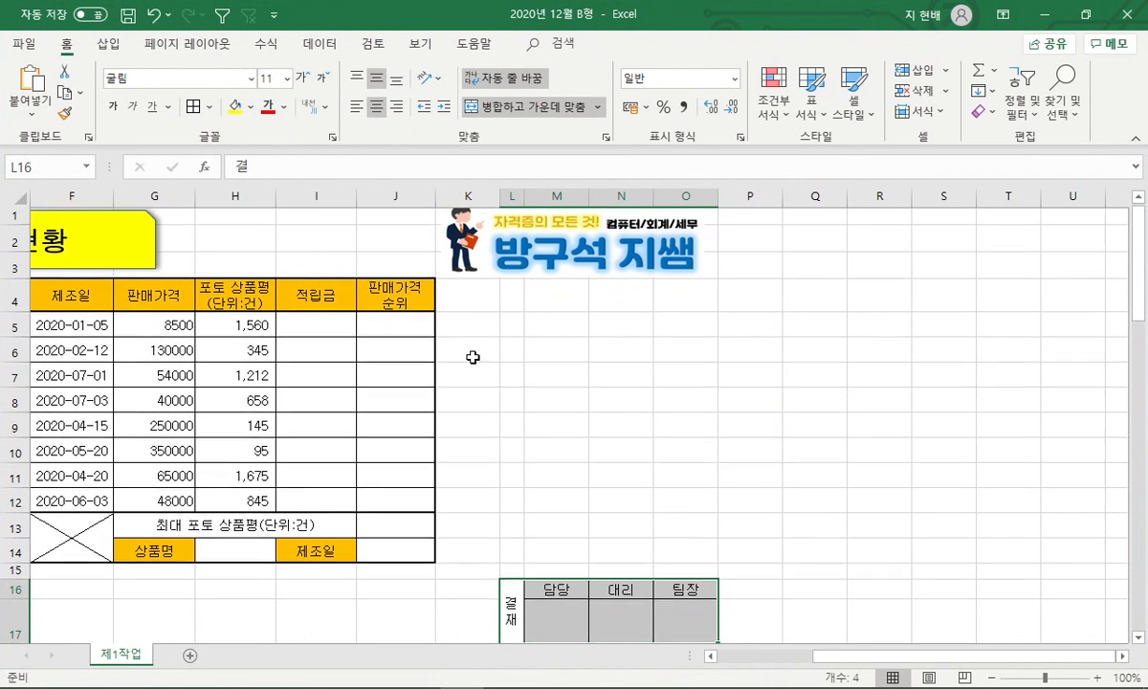
left_click(252, 230)
key("ctrl+v")
left_click_drag(323, 248, 337, 257)
left_click(555, 383)
Delete rows 16 and 17 that contain the original approval box.
scroll(550, 440, "down", 1)
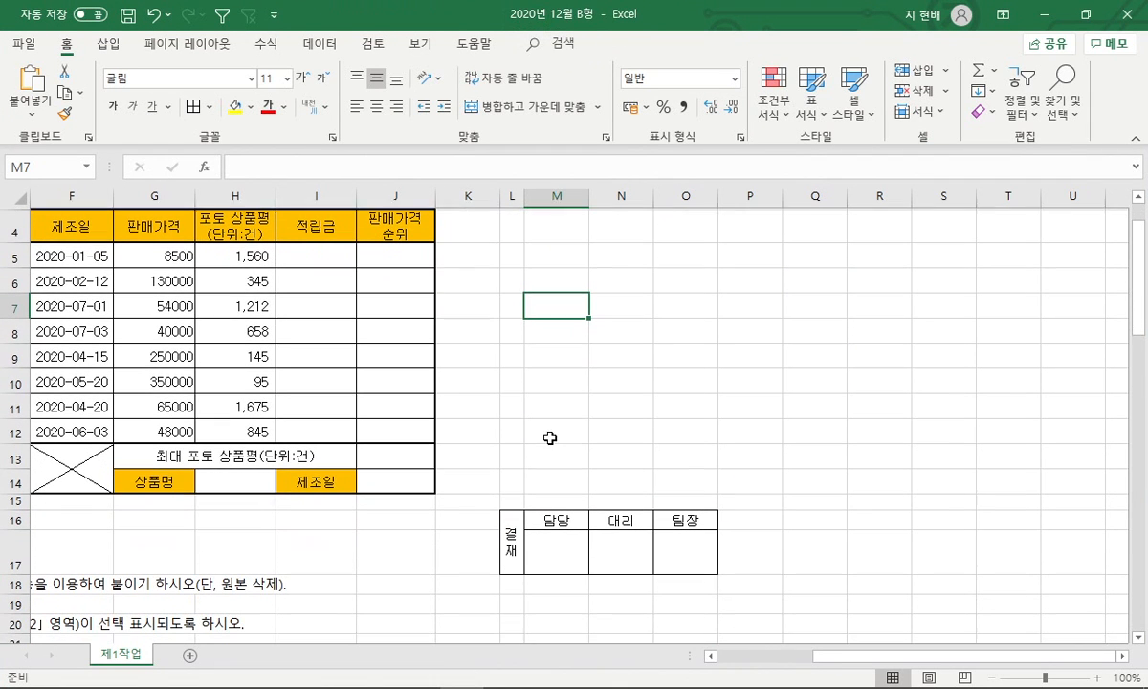
left_click_drag(17, 518, 17, 537)
key("ctrl+minus")
left_click_drag(438, 521, 5, 517)
scroll(574, 334, "up", 1)
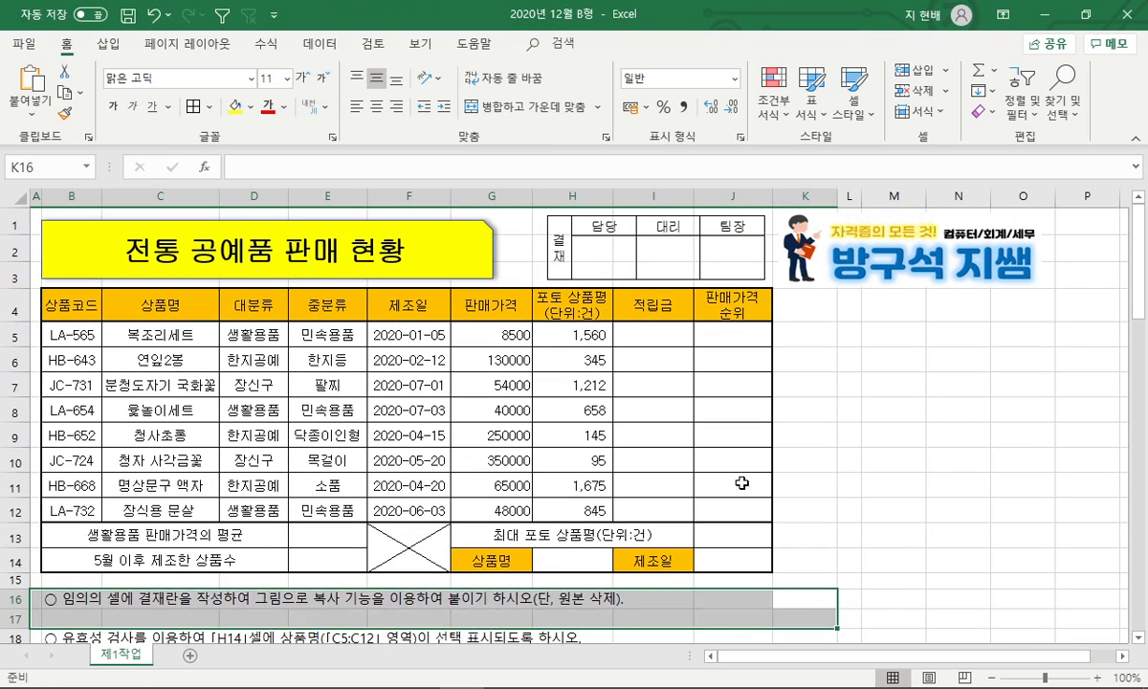
Widen the approval box picture by extending its left edge to the end of column G.
left_click(651, 251)
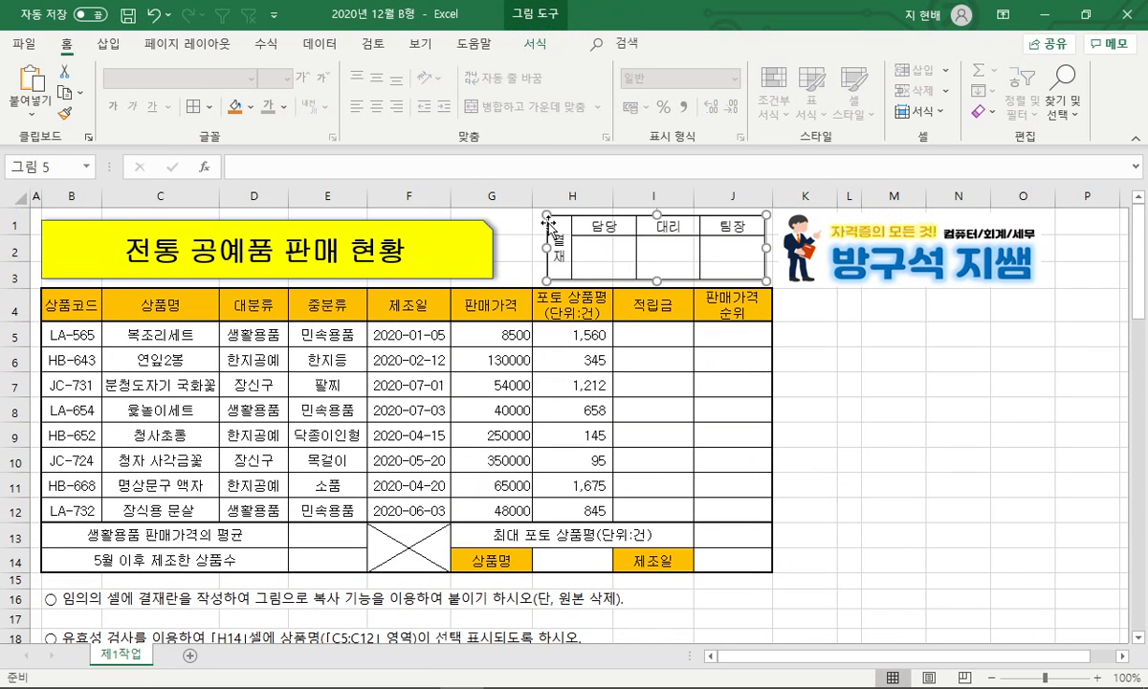
left_click_drag(547, 247, 525, 247)
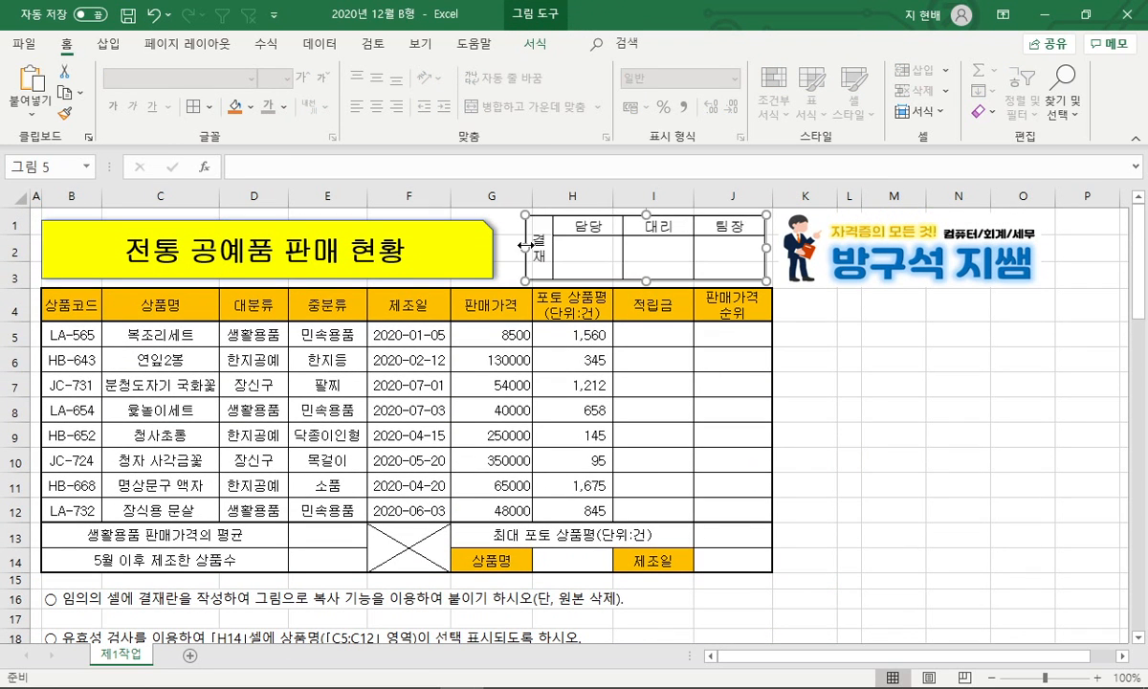
left_click(833, 342)
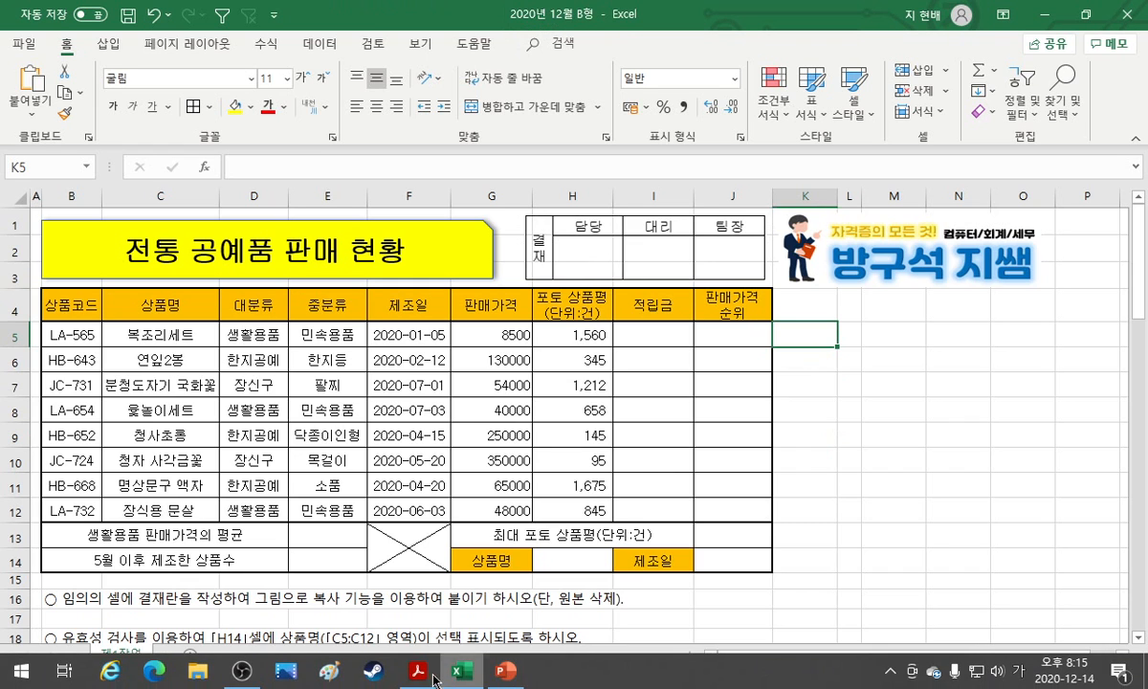
Turn off the worksheet gridlines after comparing the sheet with the sample PDF.
left_click(418, 681)
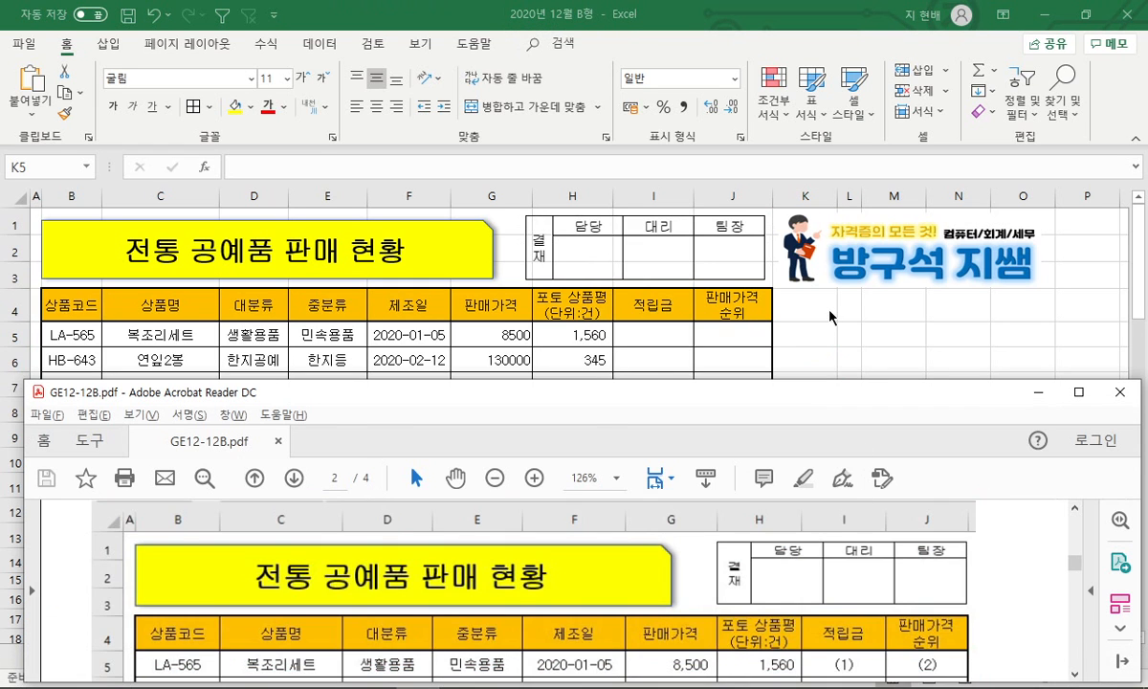
left_click(834, 334)
left_click(438, 46)
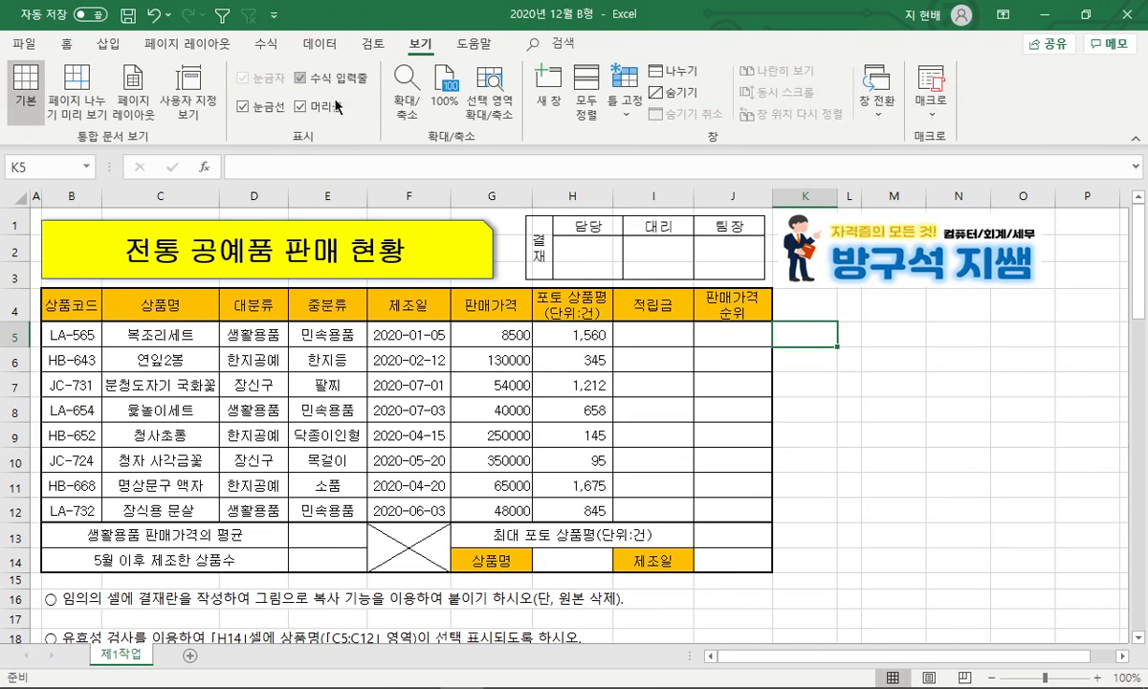
left_click(894, 383)
Bring the logo picture to the front and move it over the approval box picture beside the title.
left_click(636, 272)
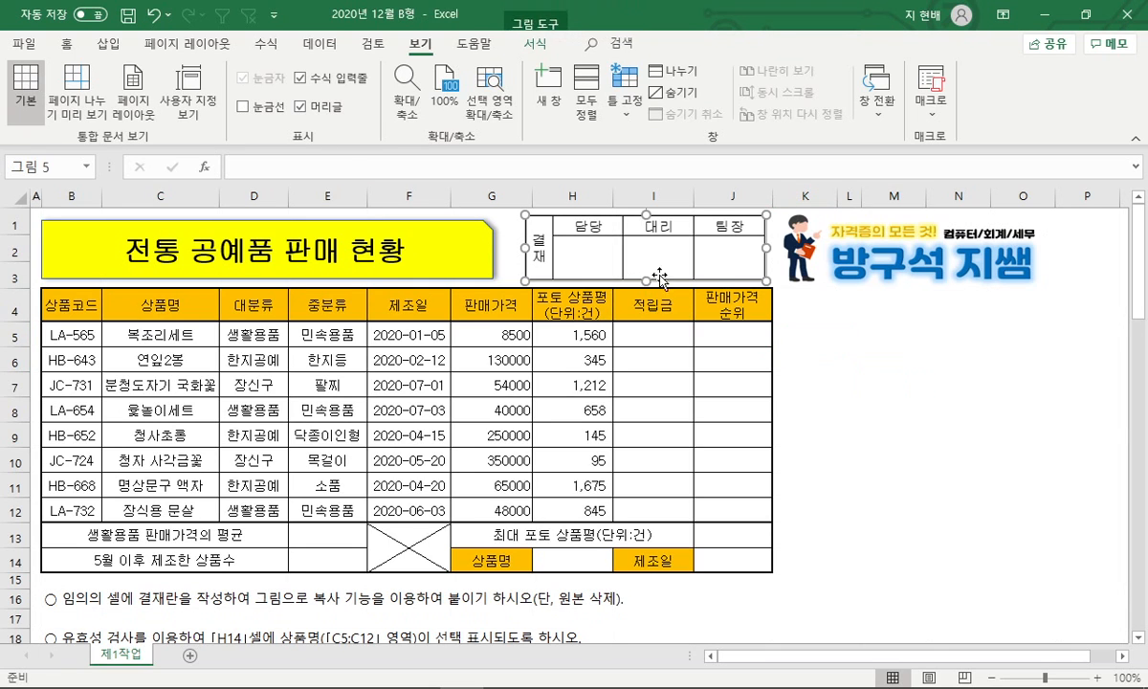
left_click(811, 245)
right_click(906, 254)
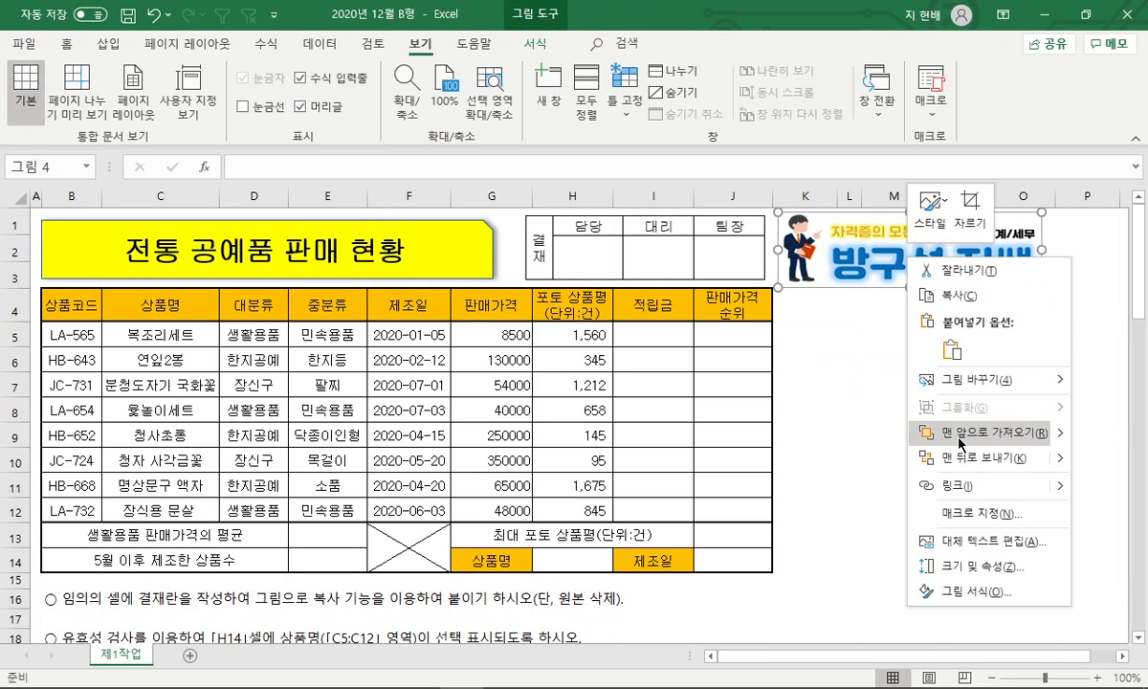
left_click(923, 260)
left_click_drag(923, 261, 647, 258)
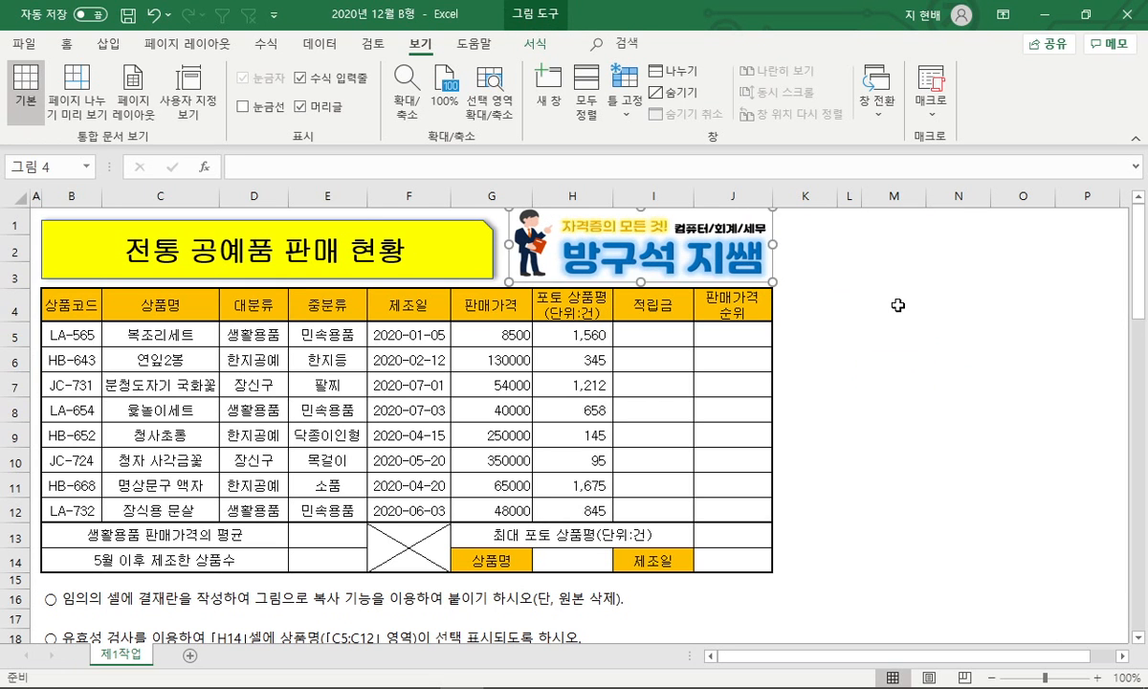
left_click(894, 304)
Restore the window size, delete the finished approval box instruction with its blank row at rows 16 and 17, and select B16.
left_click(1085, 14)
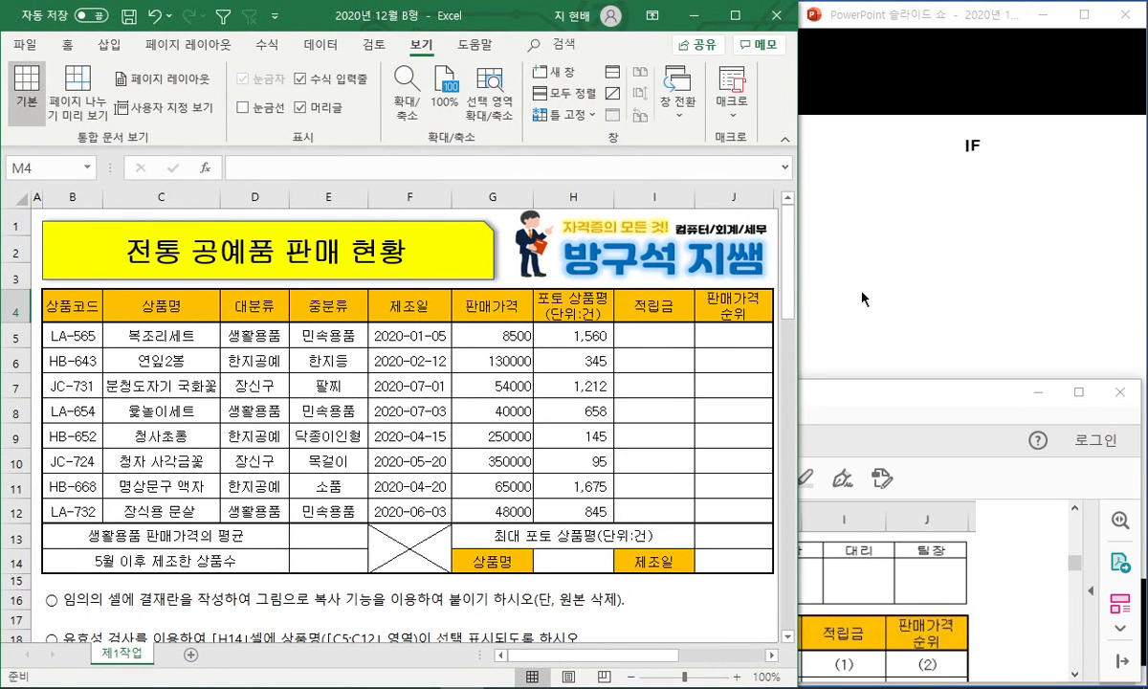
left_click(283, 587)
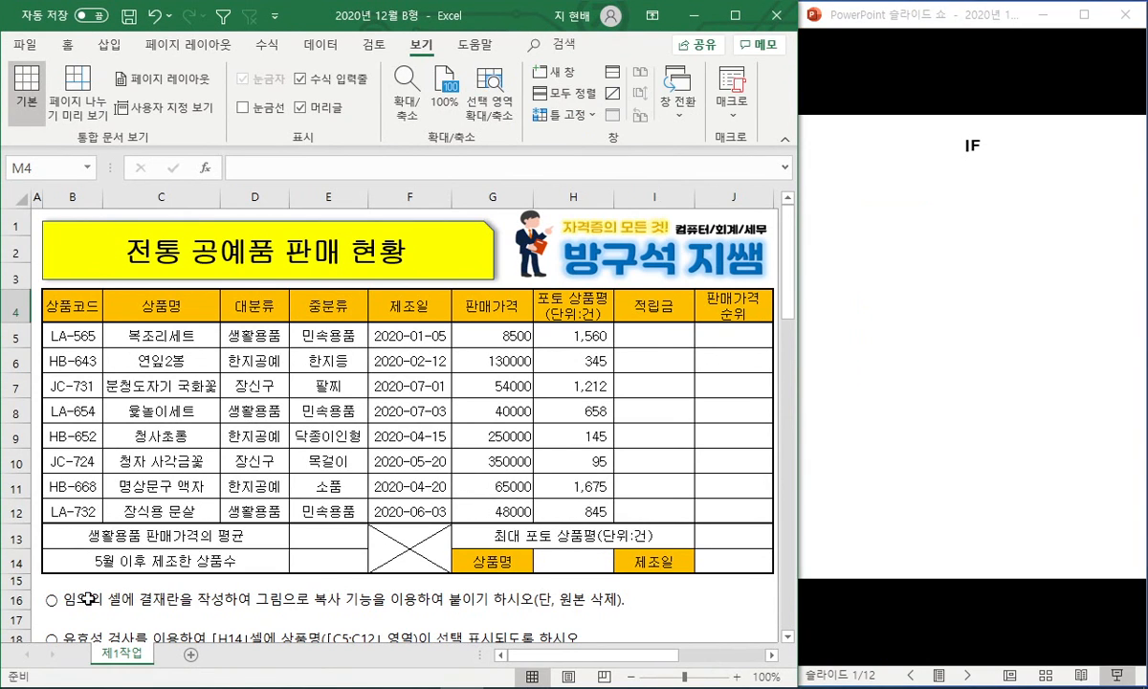
left_click(19, 600)
key("ctrl+minus")
key("ctrl+minus")
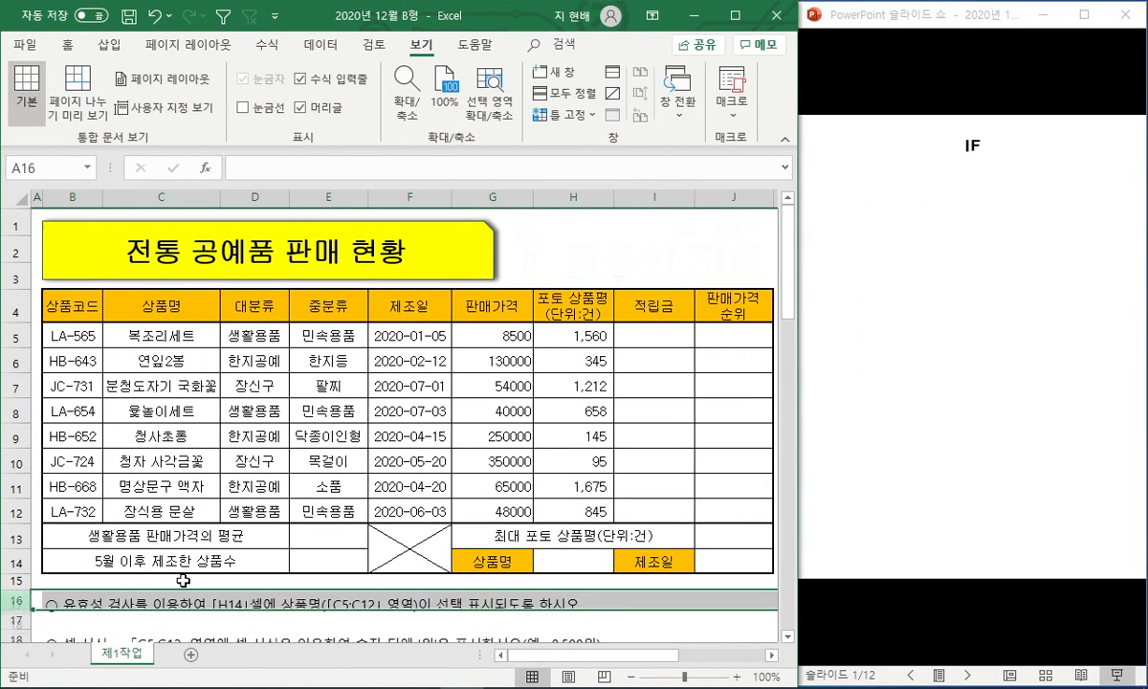
left_click(290, 617)
left_click(59, 600)
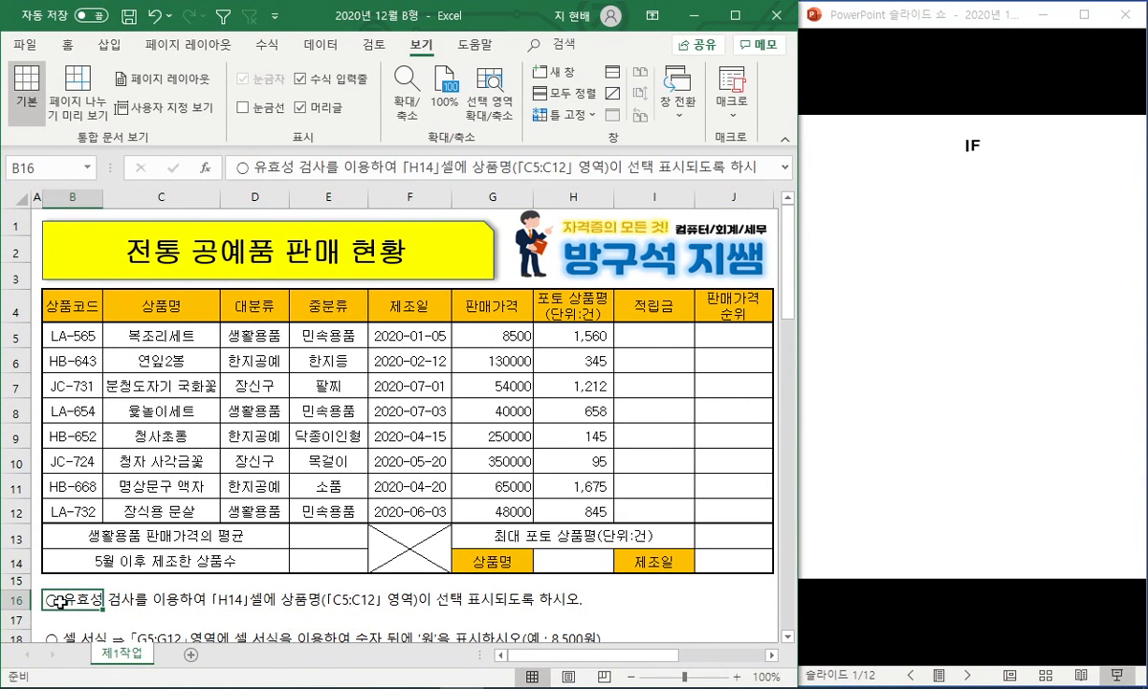
Maximize the worksheet window and add a list (목록) data validation to H14 with the source =$C$5:$C$12.
left_click(571, 566)
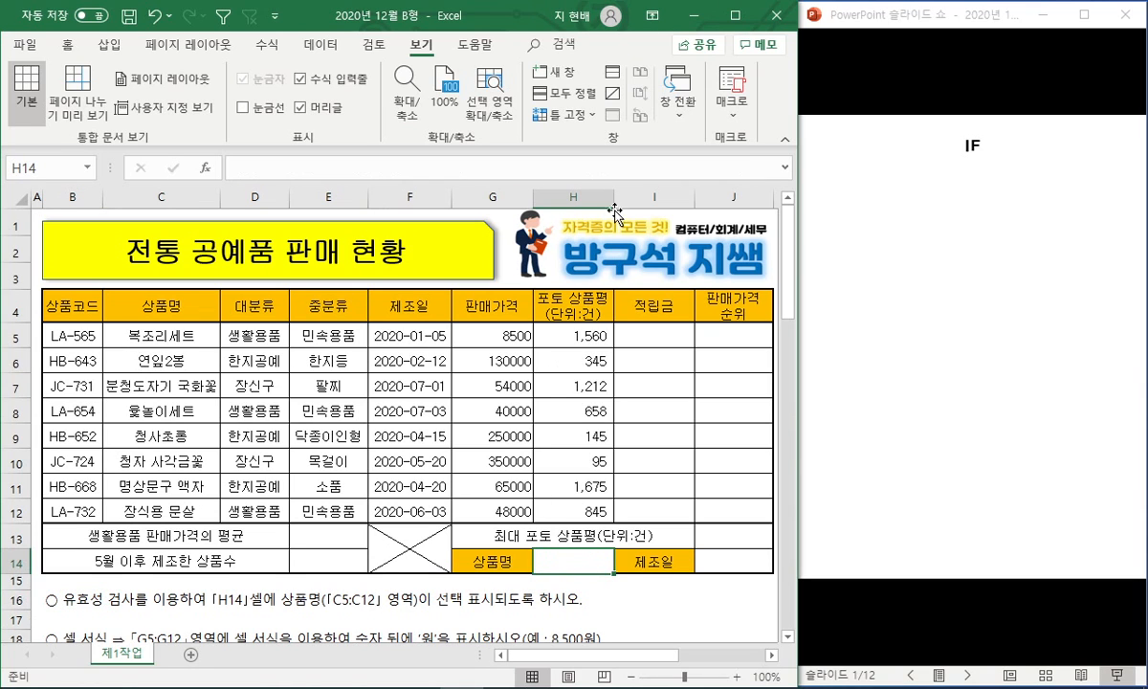
left_click(321, 44)
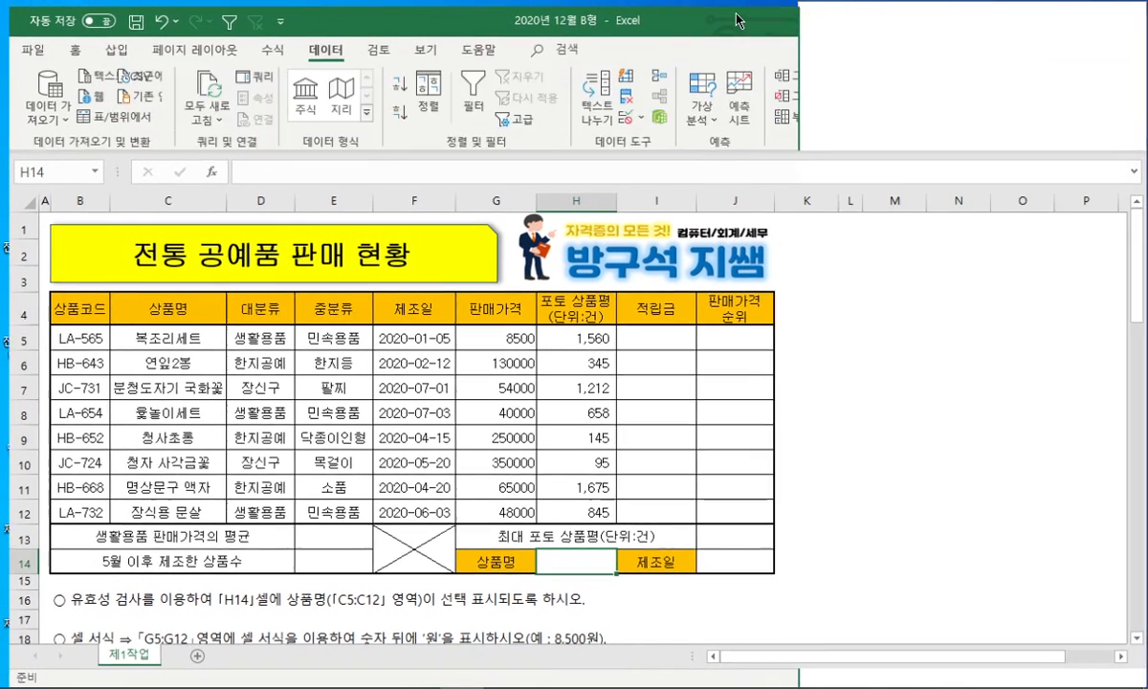
left_click(734, 15)
left_click(787, 112)
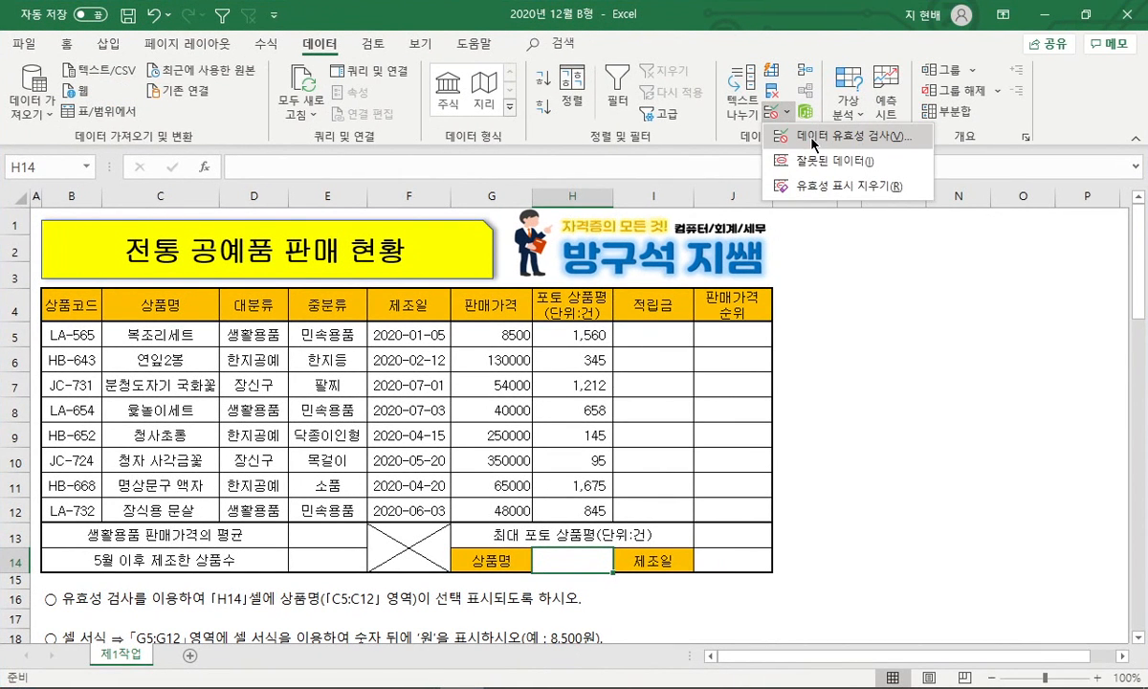
left_click(765, 140)
left_click_drag(814, 203, 994, 226)
left_click(954, 317)
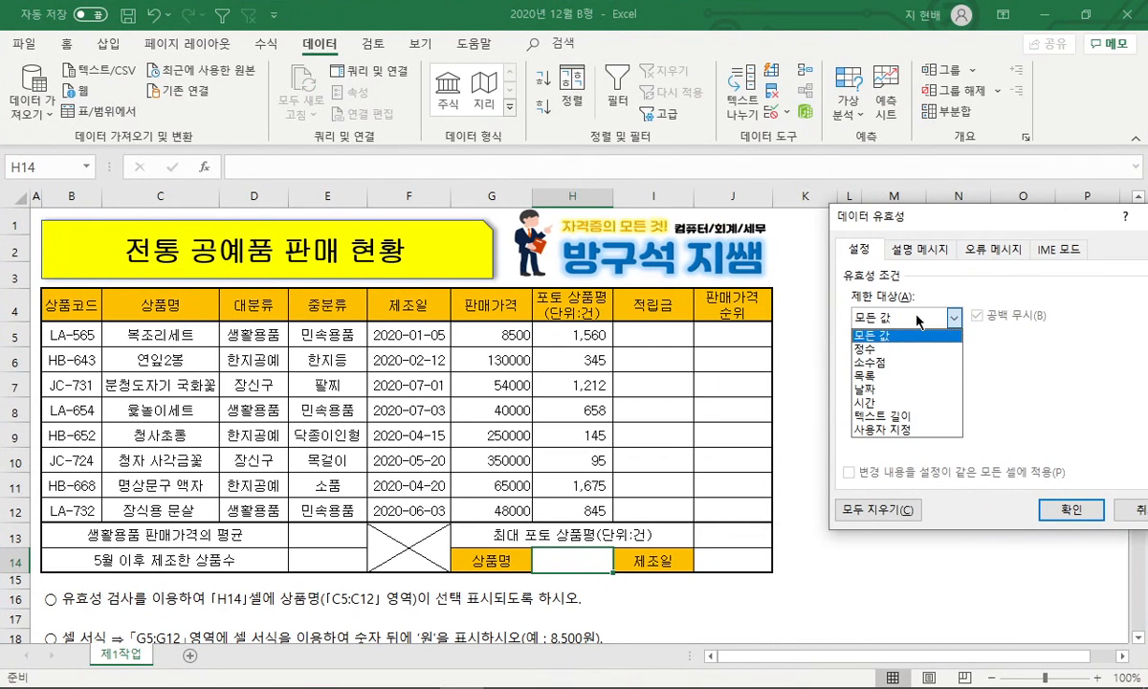
left_click(878, 380)
left_click(889, 401)
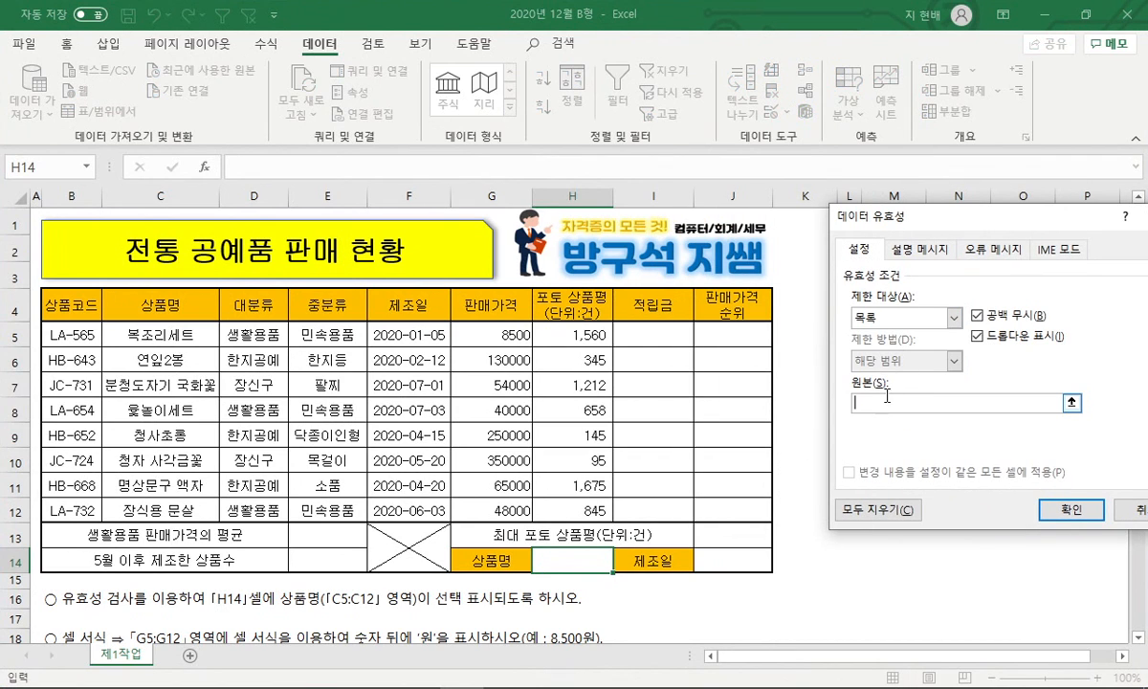
left_click_drag(186, 335, 162, 509)
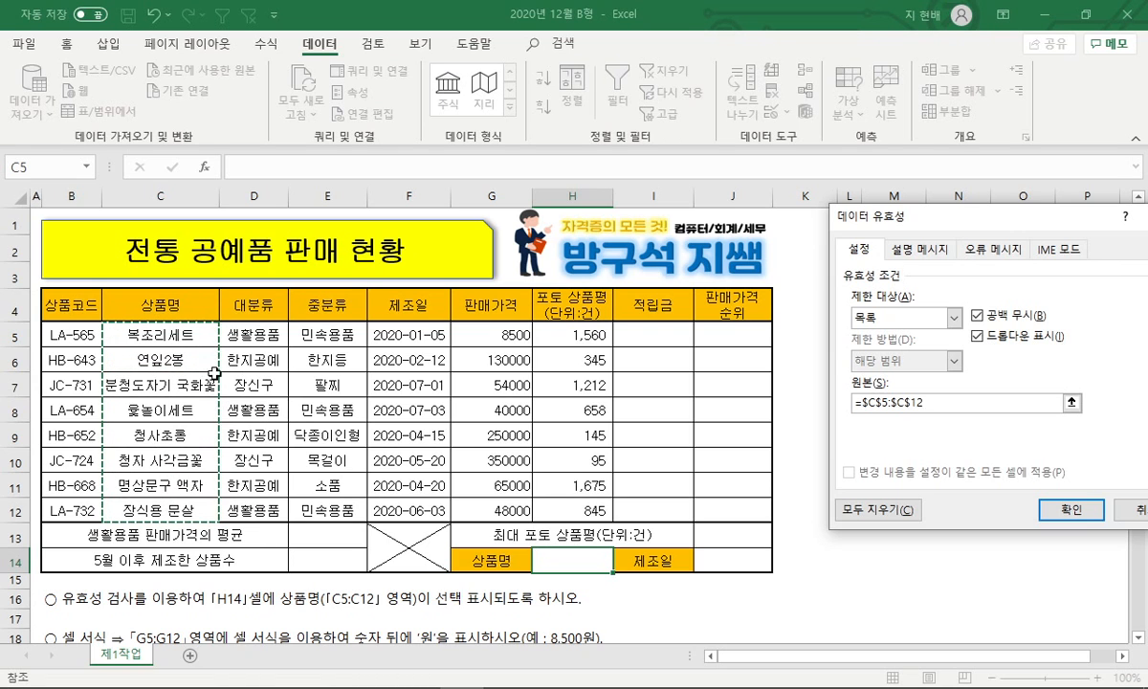
left_click(1047, 507)
Choose 복조리세트 as the 상품명 in H14 from its validation list.
left_click(620, 565)
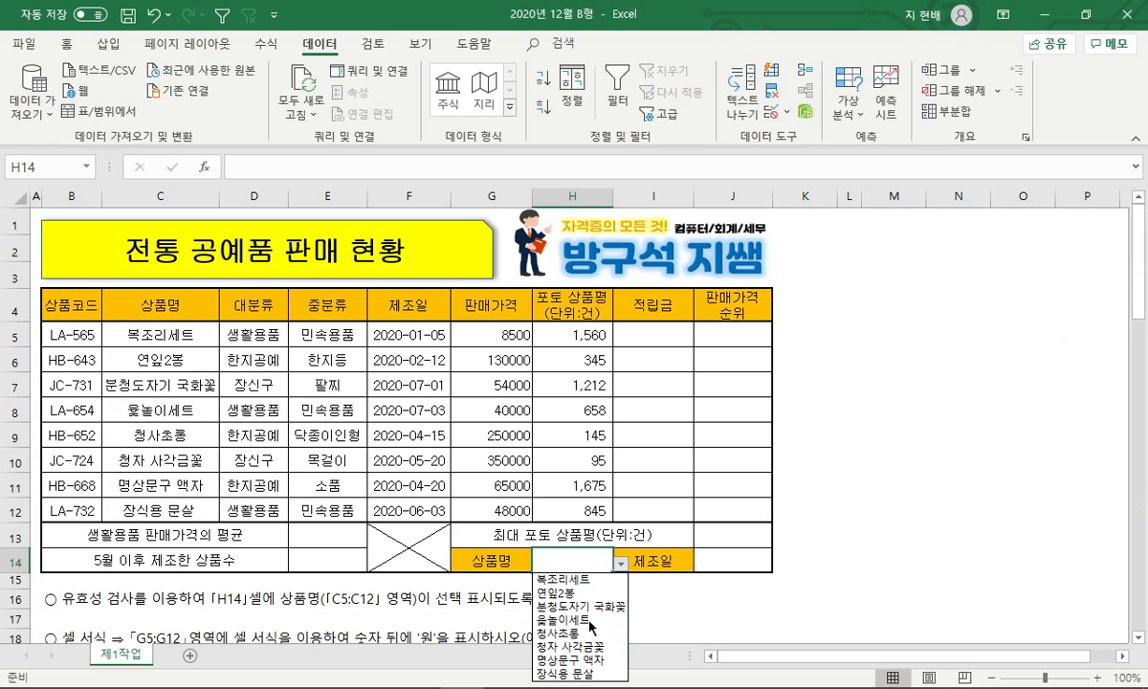
left_click(576, 579)
left_click(636, 602)
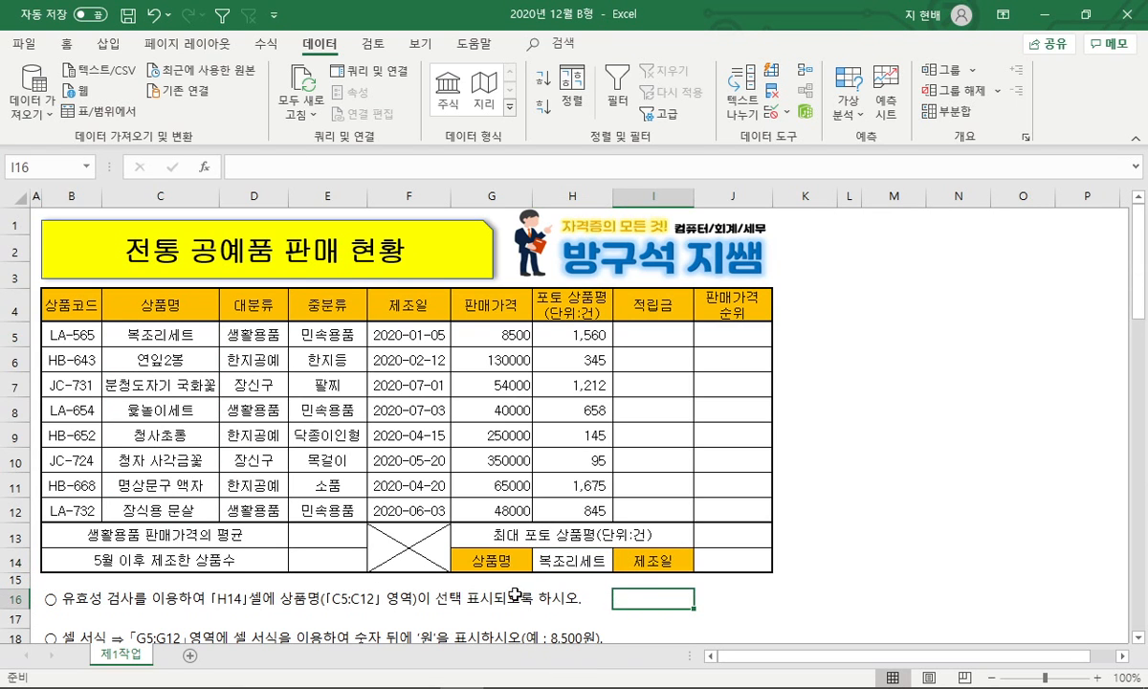
Delete the finished data validation instruction in row 16 together with the blank row below it.
right_click(16, 599)
key("d")
left_click(80, 598)
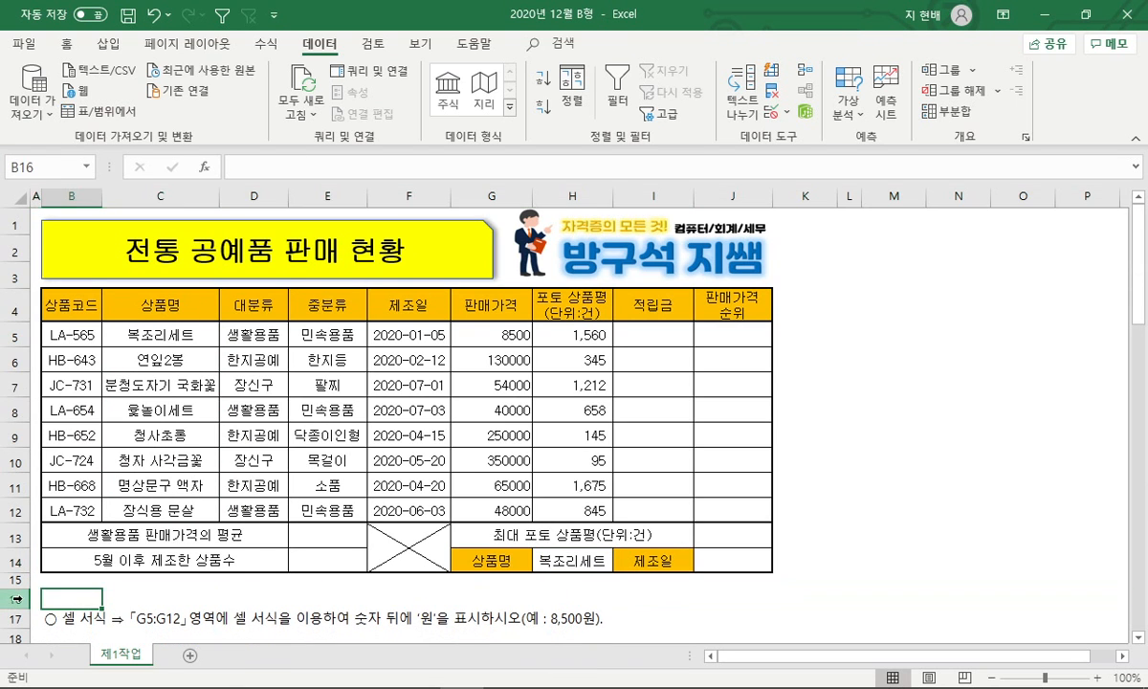
right_click(16, 599)
key("d")
left_click(340, 490)
Apply the custom number format #,##0"원" to the 판매가격 values in G5:G12.
left_click_drag(505, 341, 490, 507)
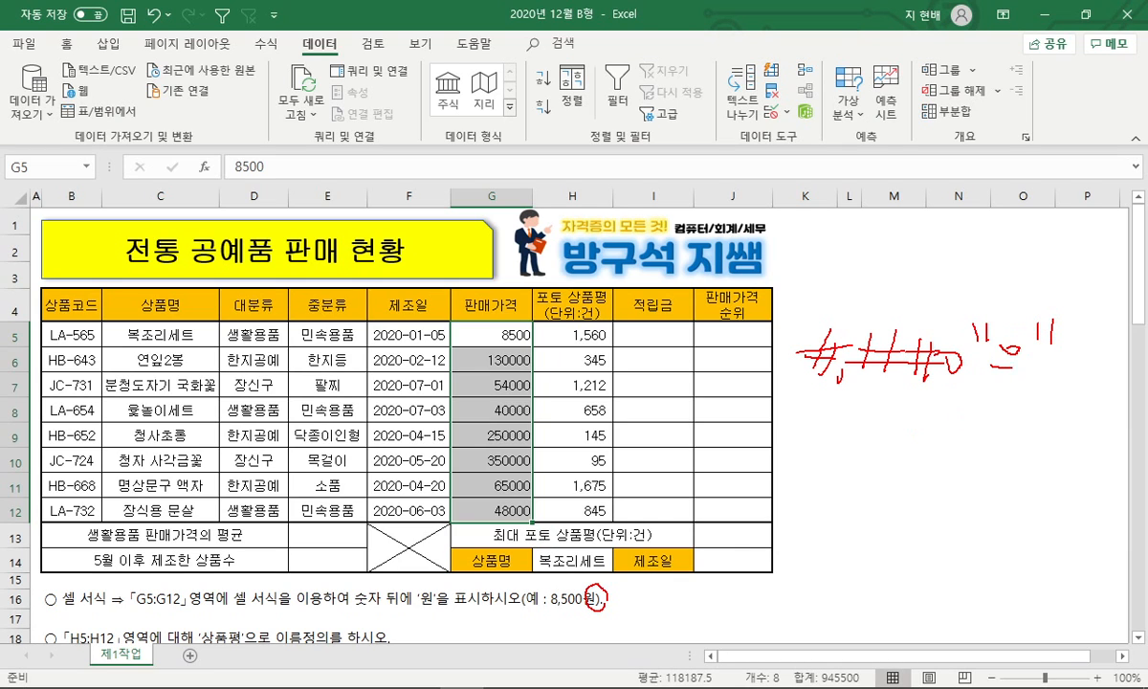
left_click_drag(890, 470, 888, 483)
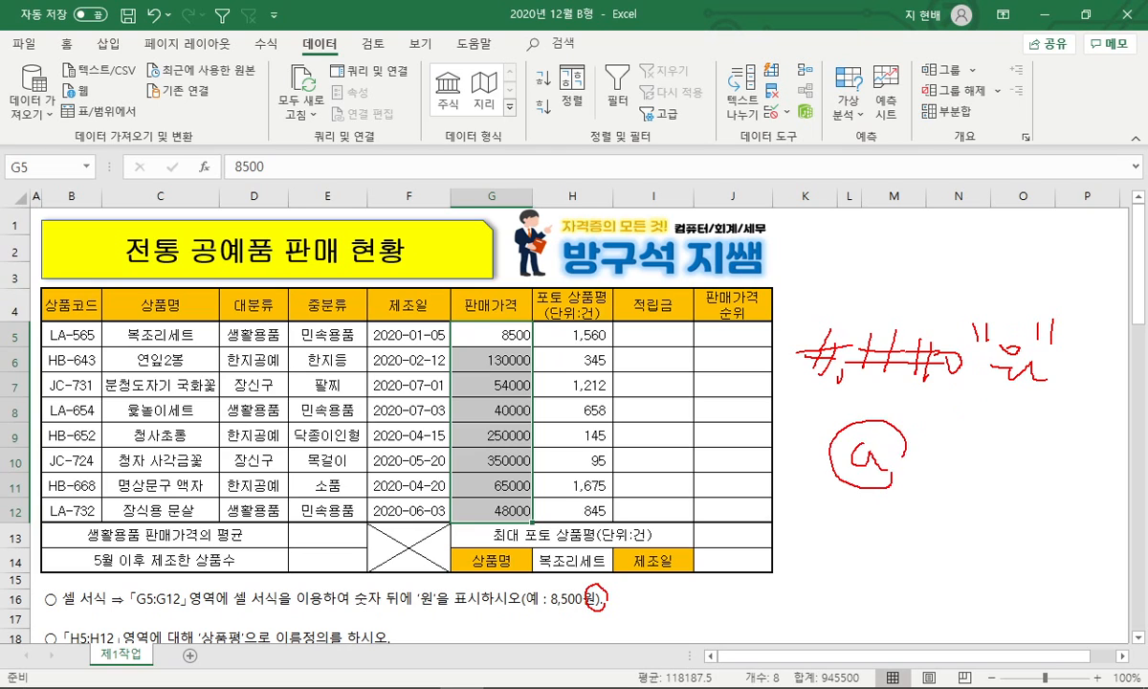
mouse_move(798, 304)
left_mouse_down()
mouse_move(808, 410)
mouse_move(1047, 356)
mouse_move(801, 285)
mouse_move(766, 312)
left_mouse_up()
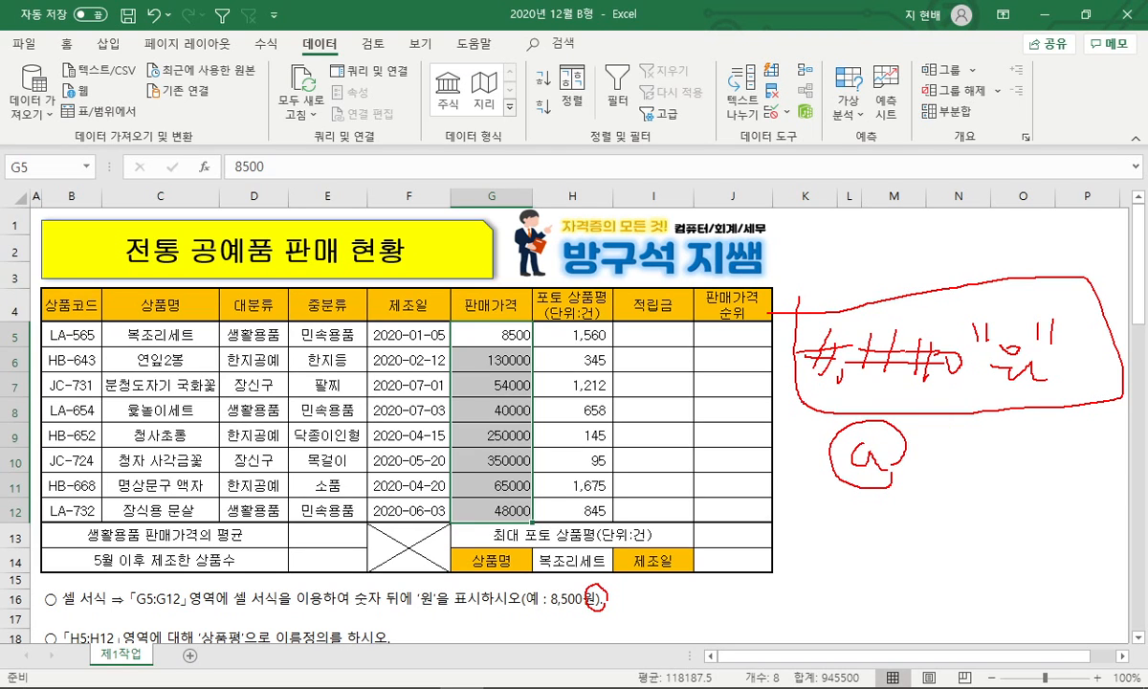
key("Escape")
right_click(479, 368)
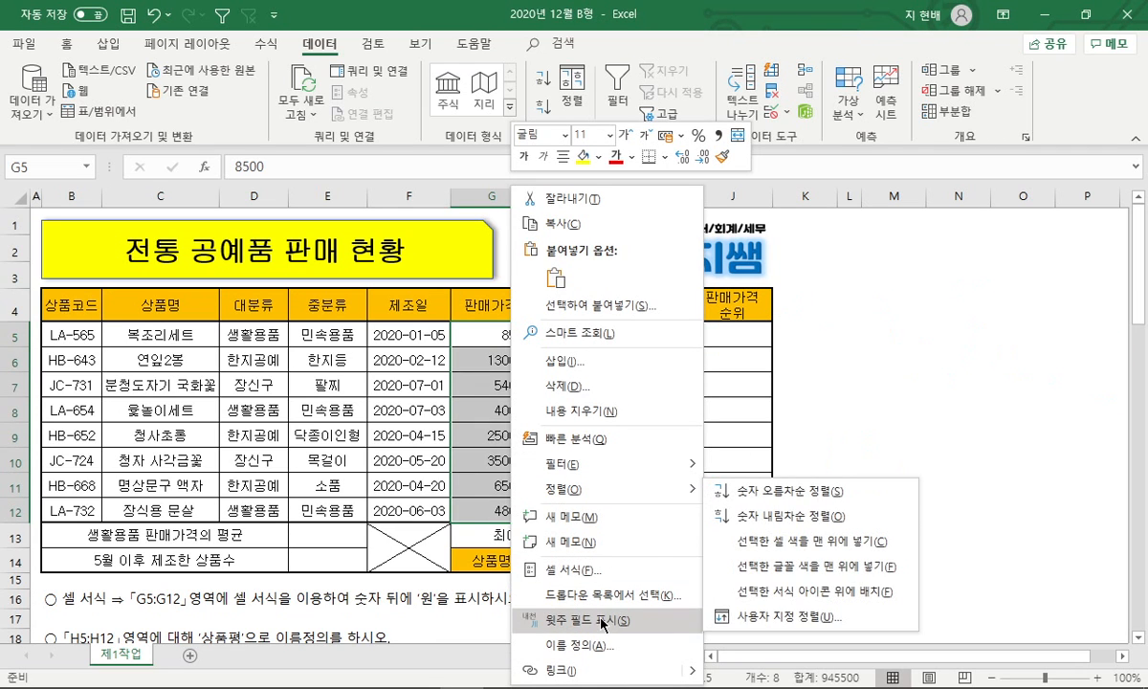
left_click(566, 572)
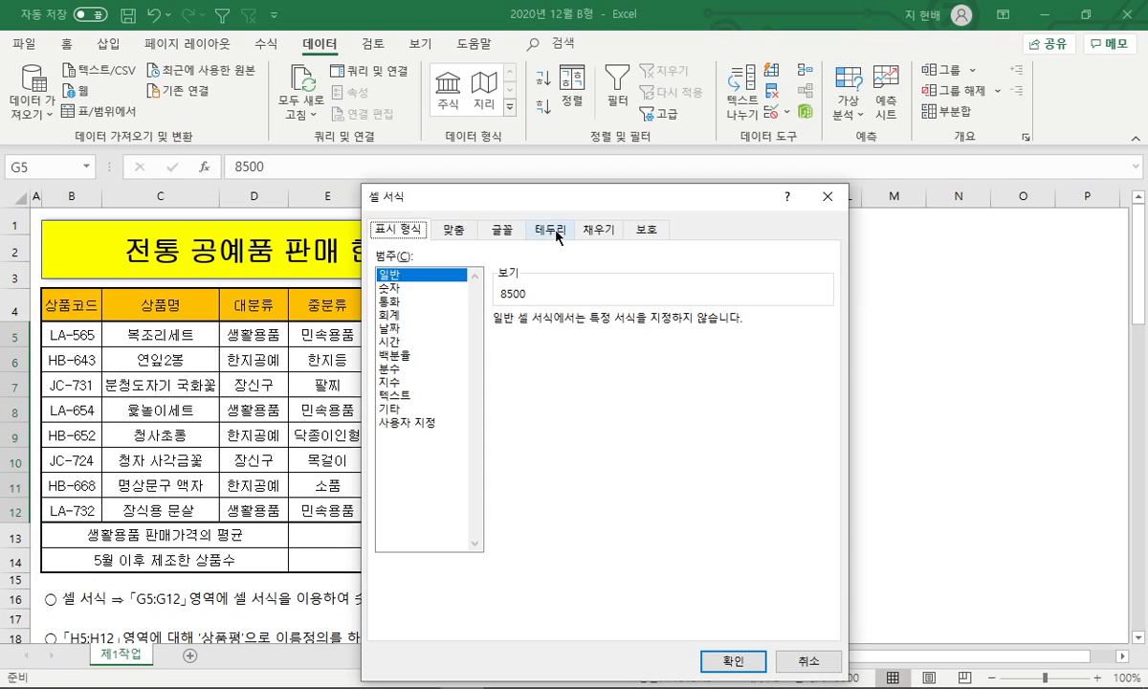
left_click_drag(536, 196, 792, 158)
left_click(662, 383)
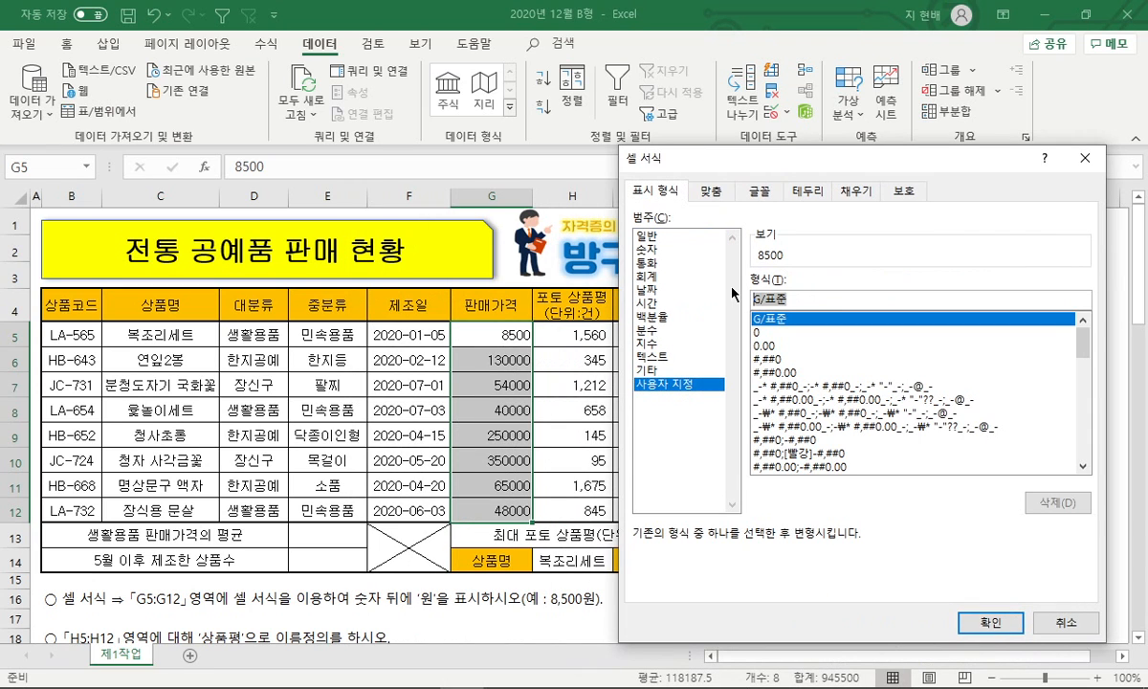
type("#,##0")
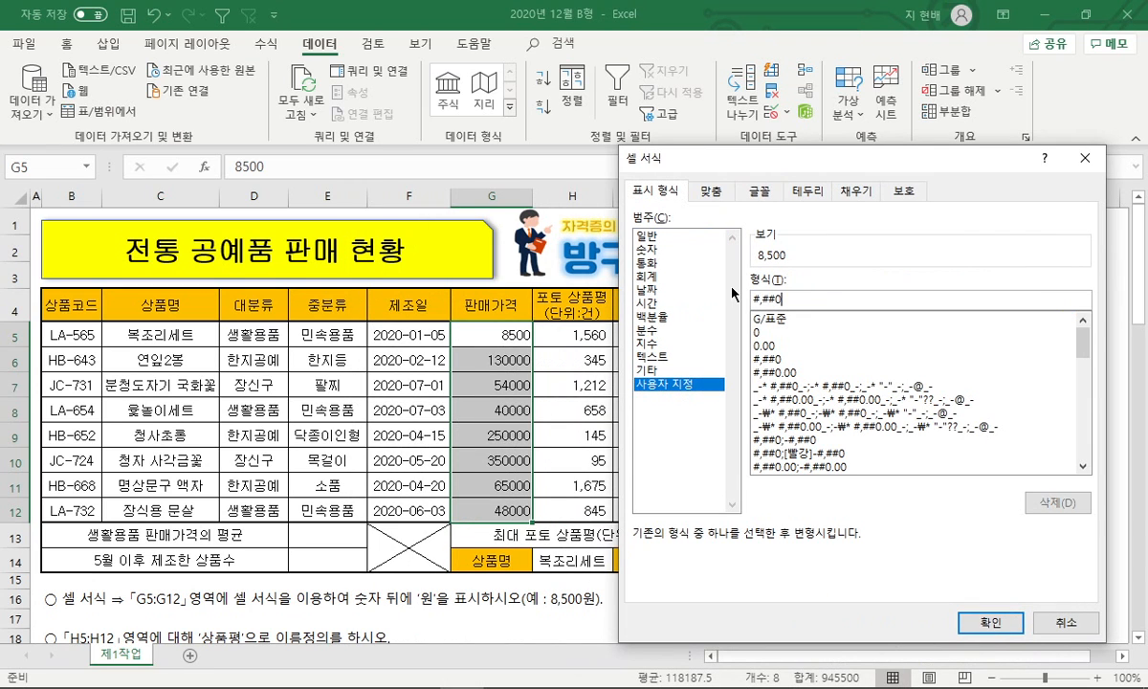
type("\"원\"")
key("Return")
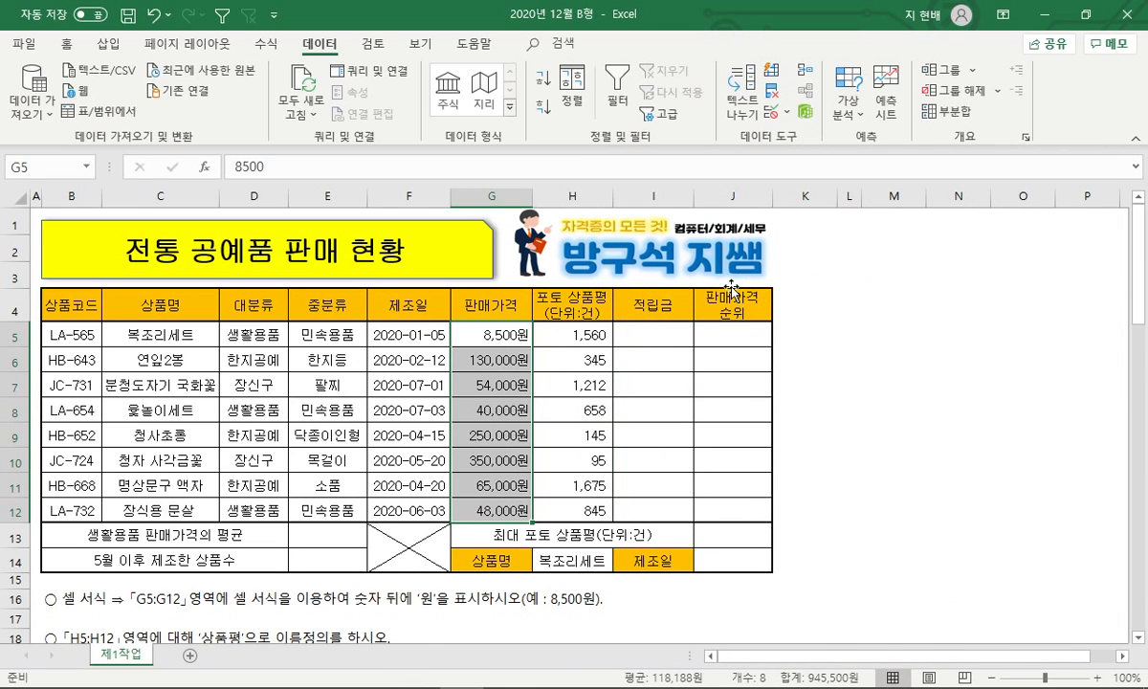
Delete the finished cell format instruction in row 16 together with the blank row below it.
left_click(133, 614)
right_click(15, 600)
key("d")
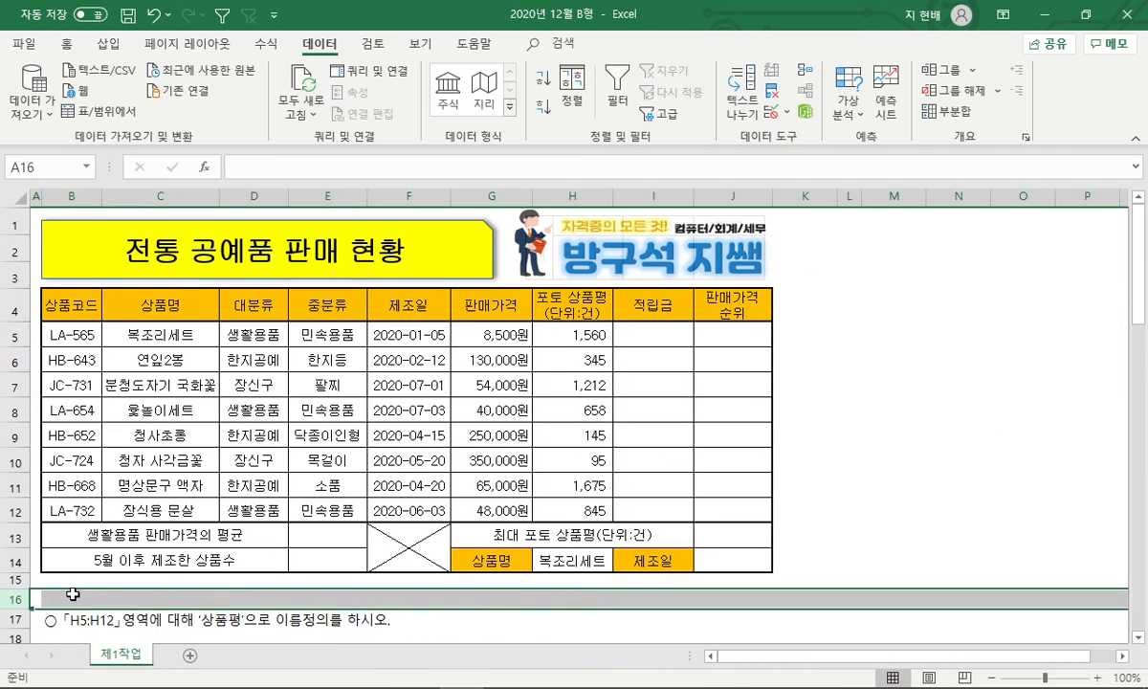
key("ctrl+minus")
left_click(503, 605)
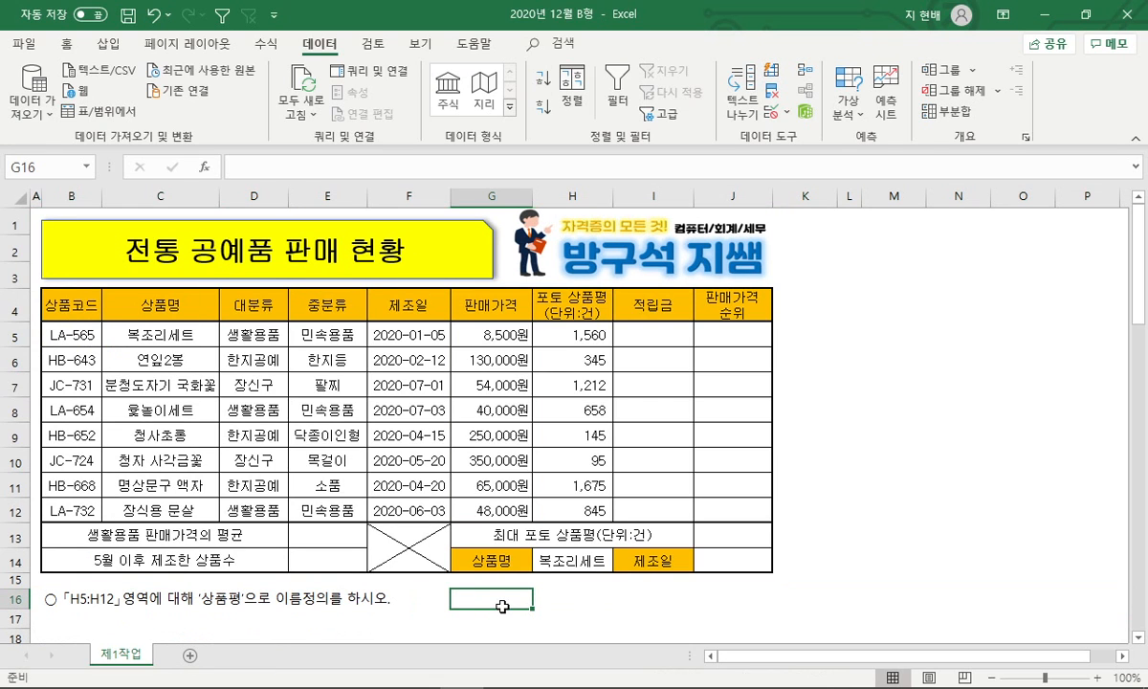
Define the name 상품명 for the range H5:H12 and check it by selecting the range through its name.
left_click_drag(579, 333, 597, 507)
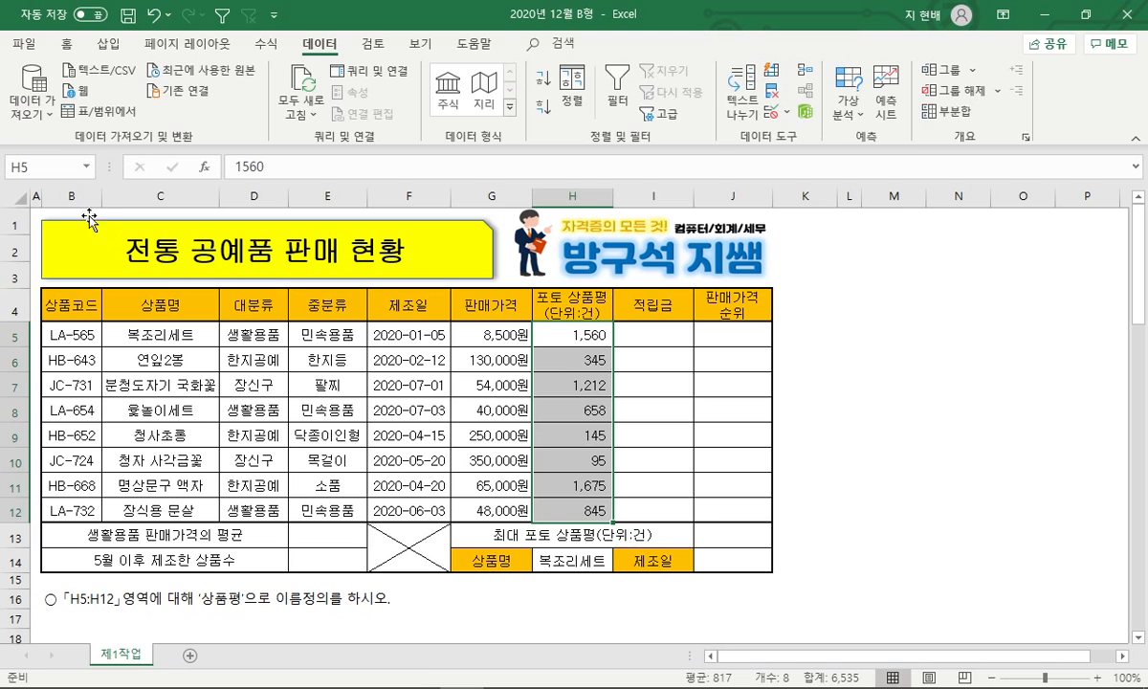
left_click(50, 168)
type("상품")
type("펴")
key("Return")
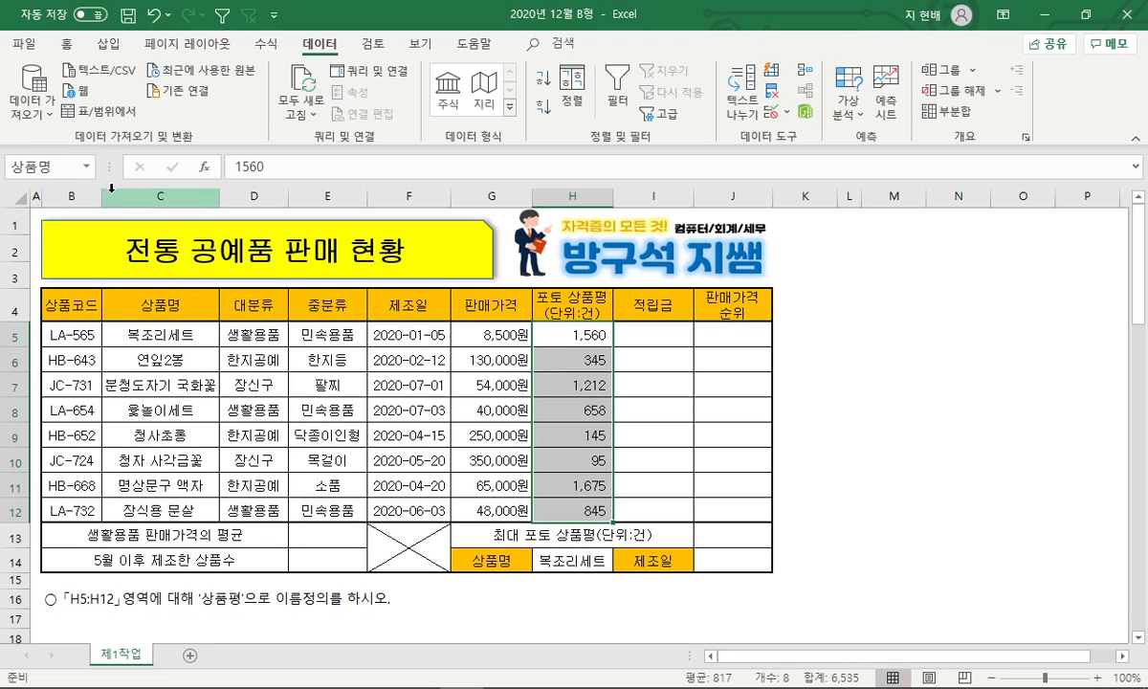
left_click(251, 361)
left_click(86, 167)
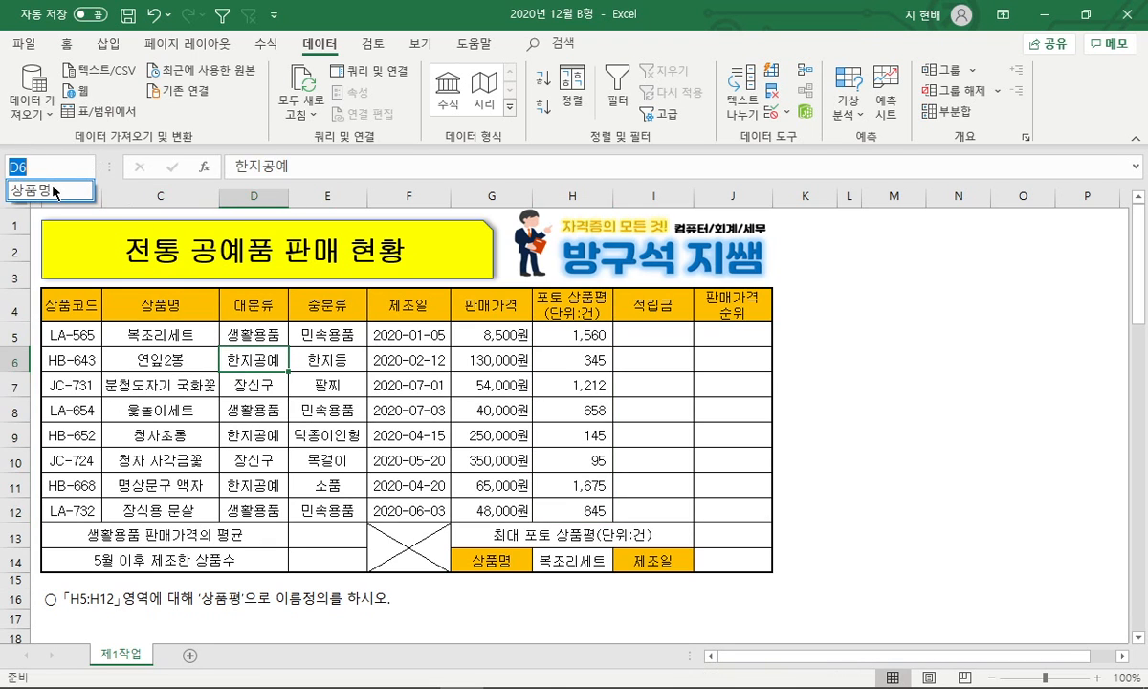
left_click(52, 192)
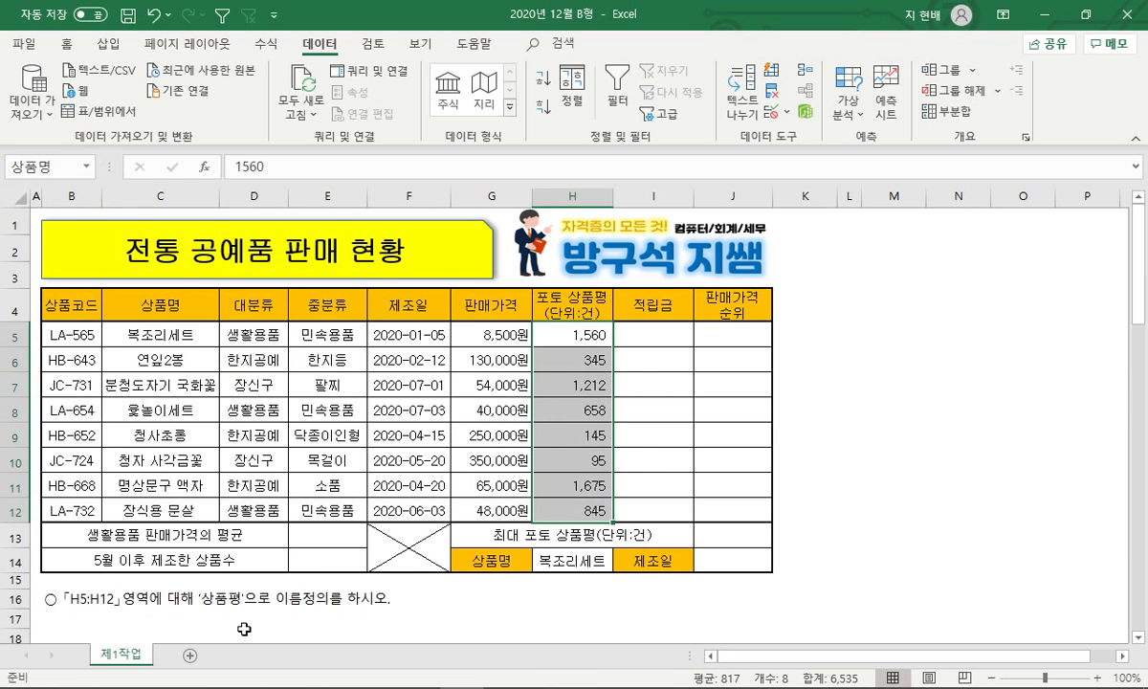
left_click(244, 629)
Delete the finished name definition instruction in row 16 with the blank rows down to the 적립금 instruction.
left_click(46, 599)
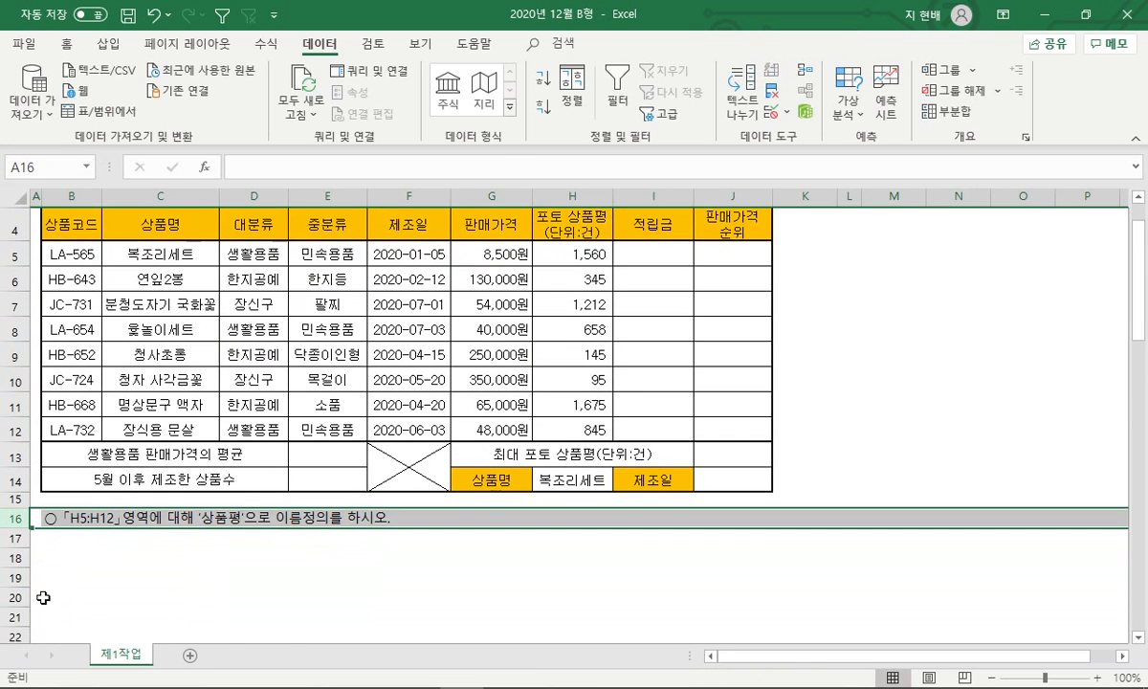
scroll(43, 583, "down", 3)
left_click(15, 498, "shift")
right_click(18, 502)
key("d")
scroll(215, 479, "up", 3)
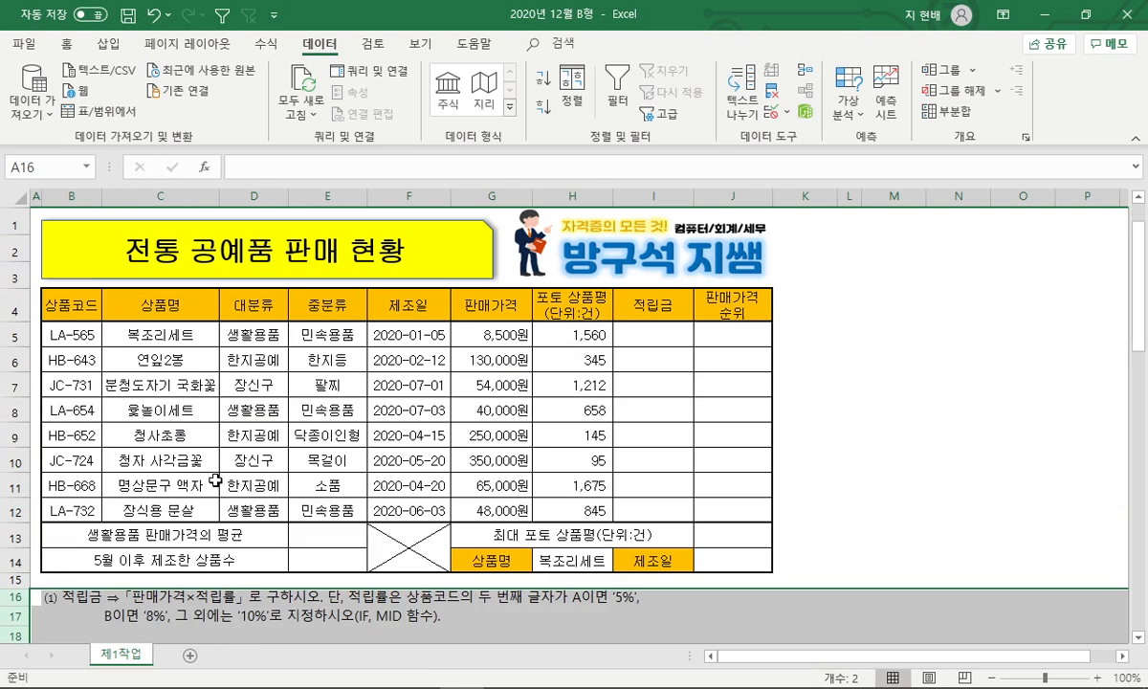
Select I5 for the first 적립금 value and restore the window size so the slide show sits beside the worksheet.
left_click(643, 335)
left_click(1086, 13)
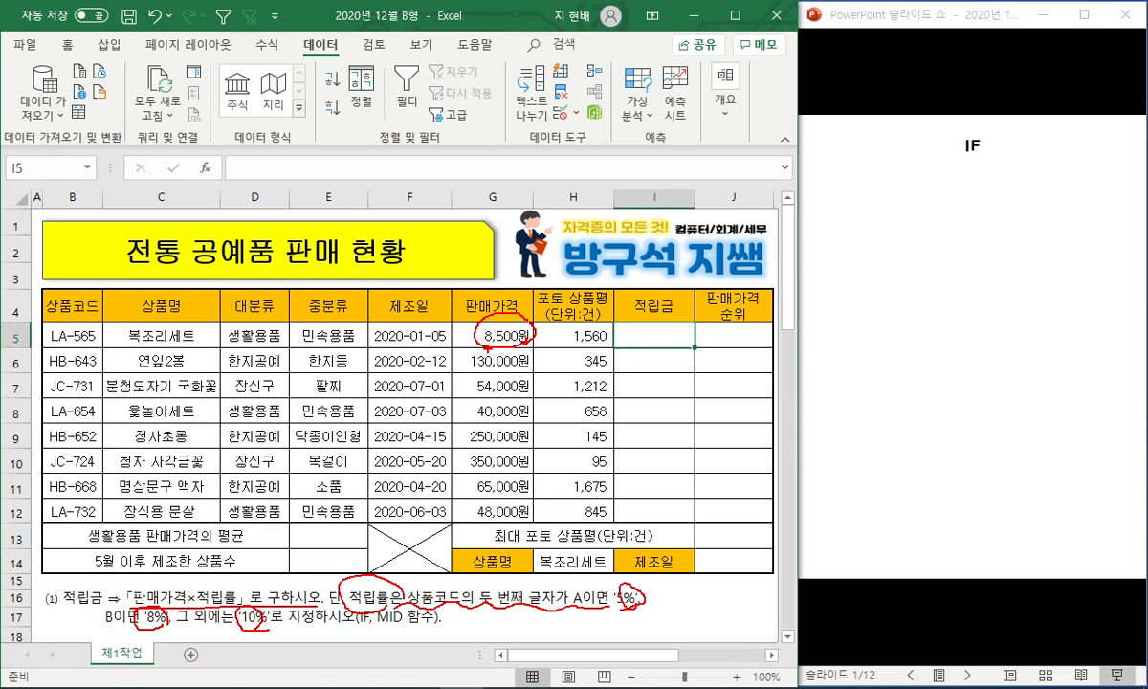
key("Escape")
key("ctrl+2")
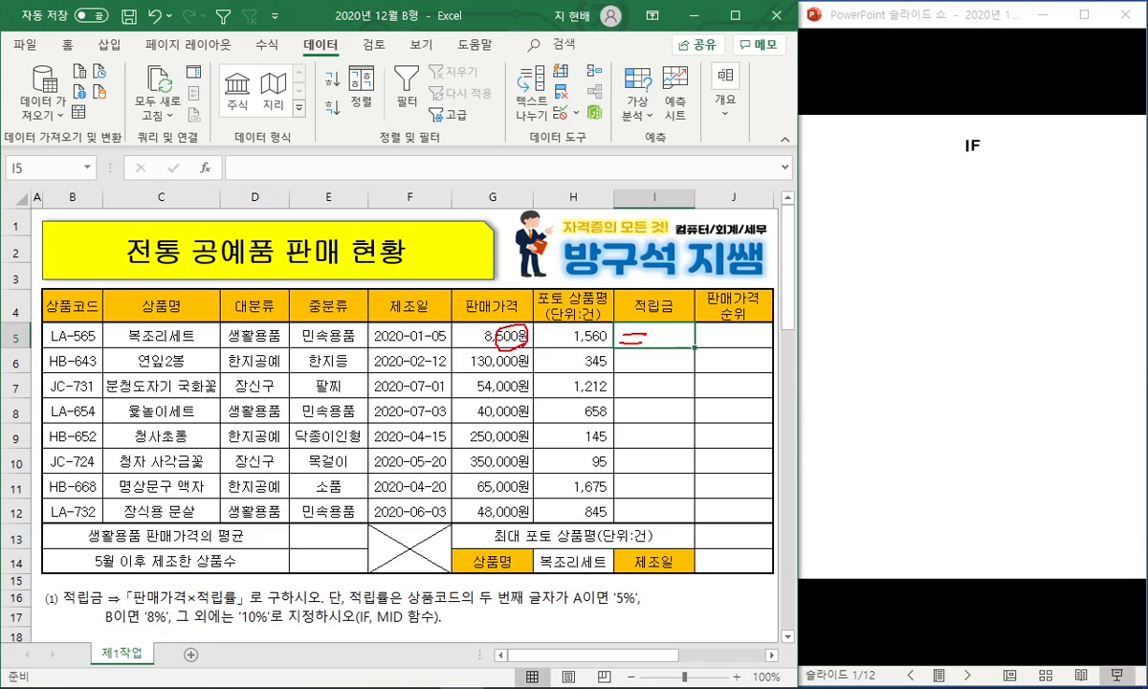
mouse_move(552, 357)
left_mouse_down()
mouse_move(578, 324)
mouse_move(564, 468)
mouse_move(349, 540)
mouse_move(464, 616)
mouse_move(397, 621)
mouse_move(415, 633)
mouse_move(391, 626)
mouse_move(450, 606)
mouse_move(358, 624)
left_mouse_up()
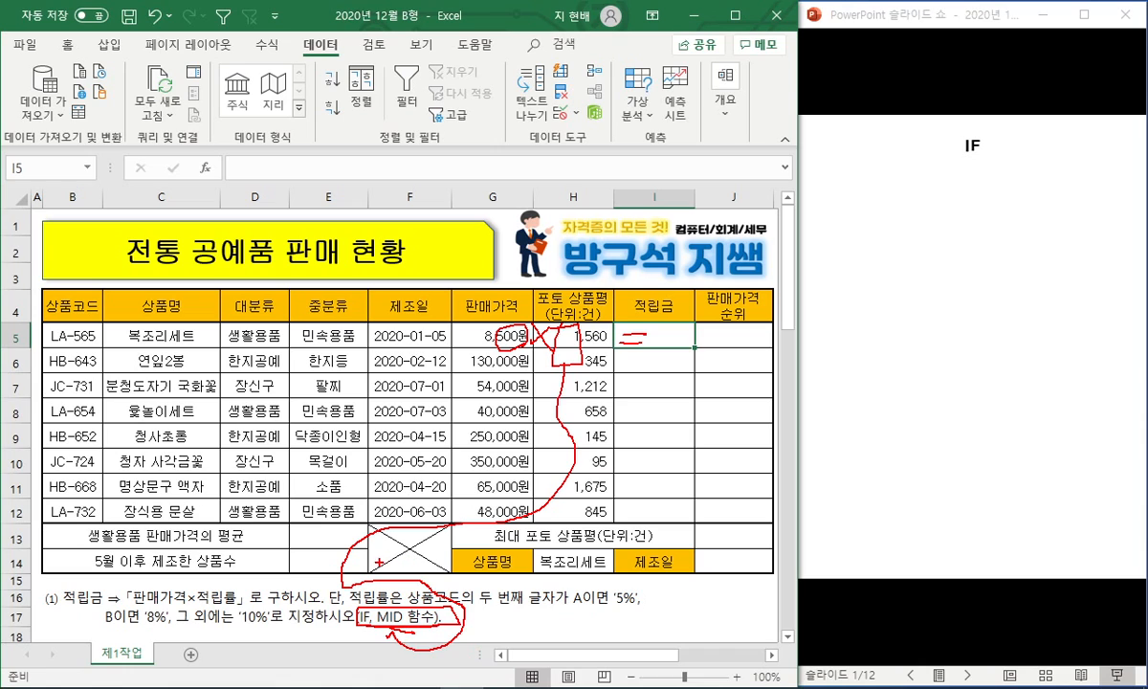
key("Escape")
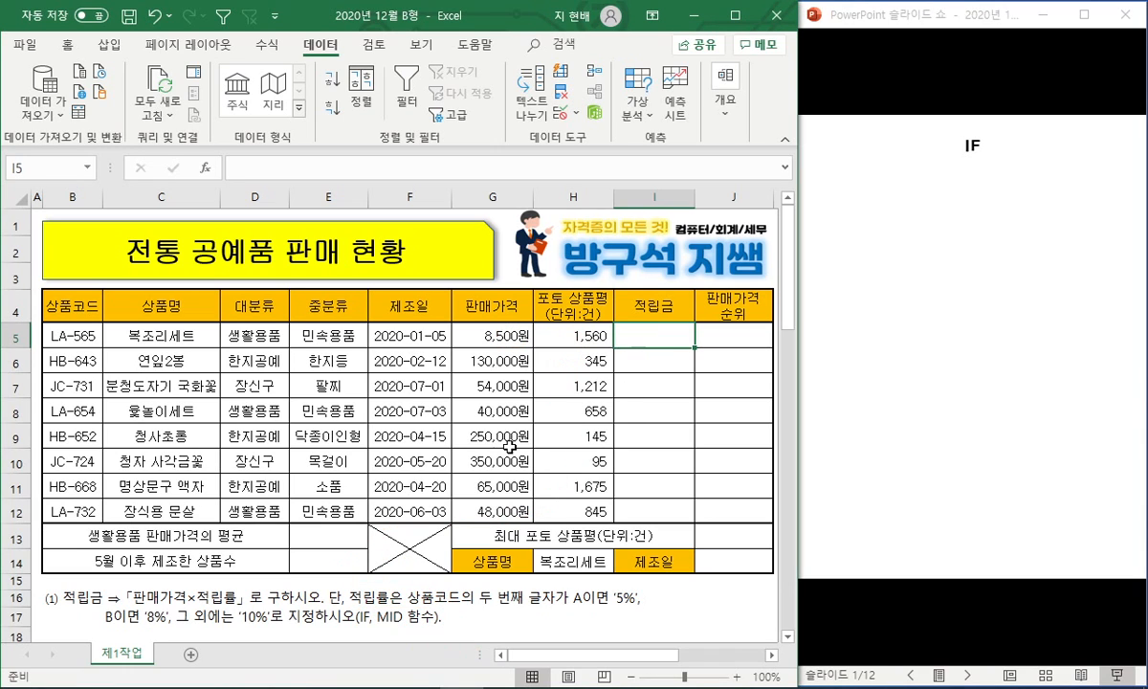
Switch to the PowerPoint slide show and go through the IF function explanation up to the 기준치 example.
left_click(905, 14)
left_click(904, 57)
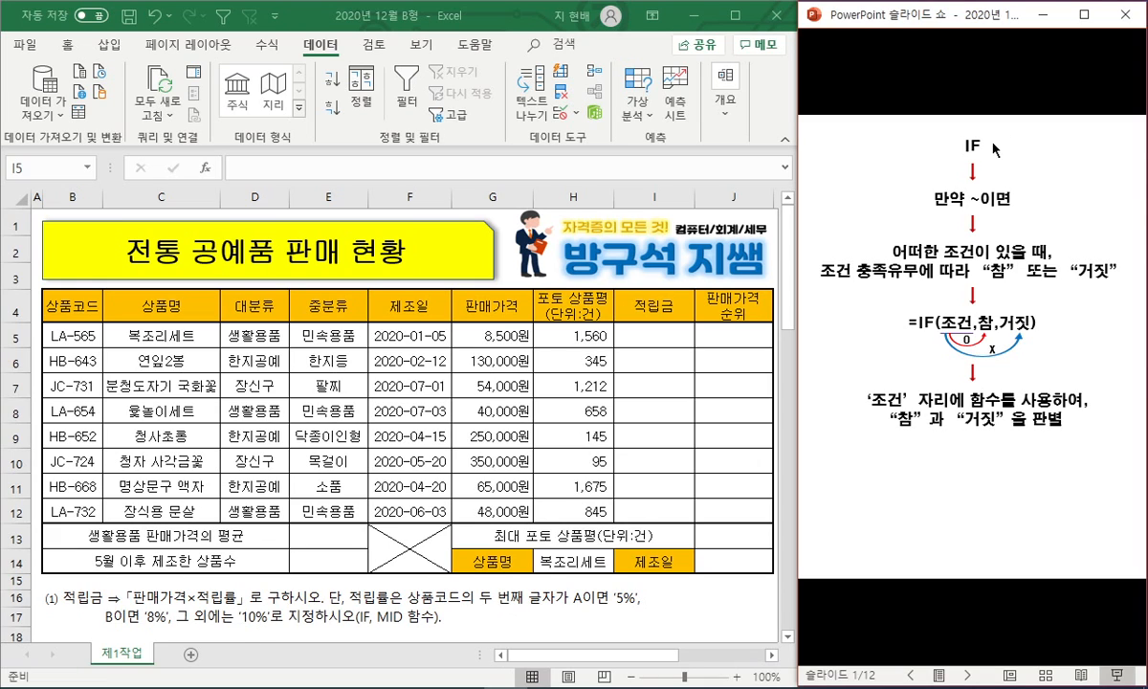
key("ctrl+p")
mouse_move(985, 153)
left_mouse_down()
mouse_move(974, 133)
mouse_move(987, 145)
left_mouse_up()
mouse_move(924, 205)
left_mouse_down()
mouse_move(1012, 208)
mouse_move(1012, 178)
mouse_move(987, 180)
mouse_move(1031, 153)
left_mouse_up()
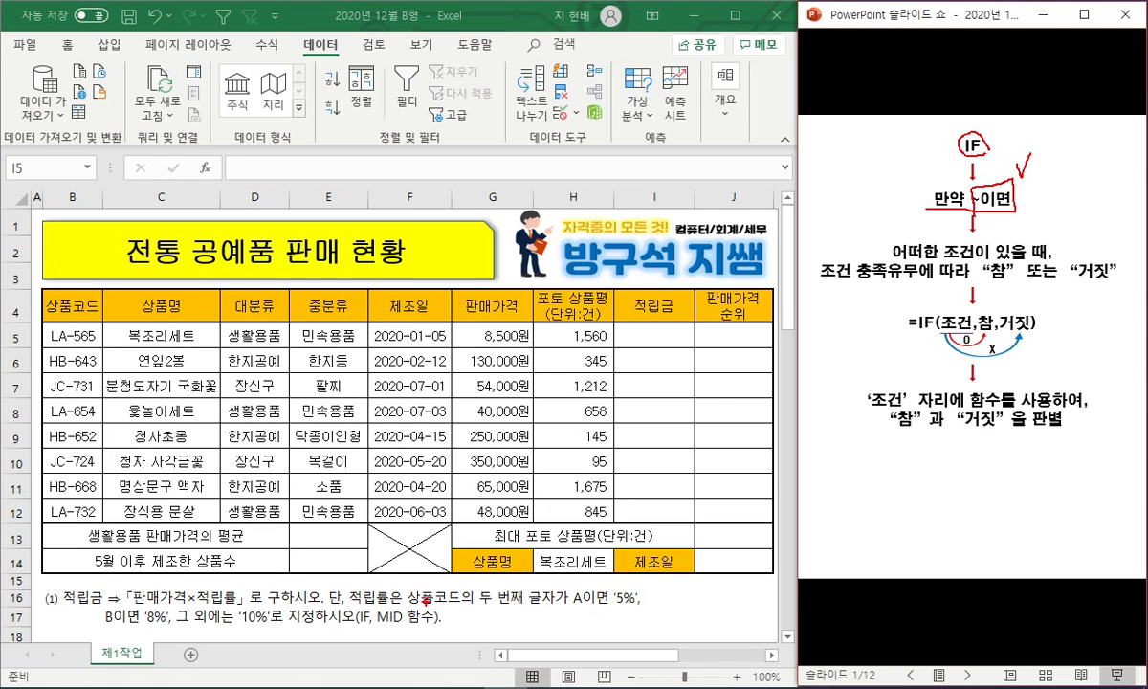
mouse_move(572, 607)
left_mouse_down()
mouse_move(621, 606)
mouse_move(613, 600)
left_mouse_up()
mouse_move(105, 624)
left_mouse_down()
mouse_move(180, 624)
mouse_move(108, 614)
left_mouse_up()
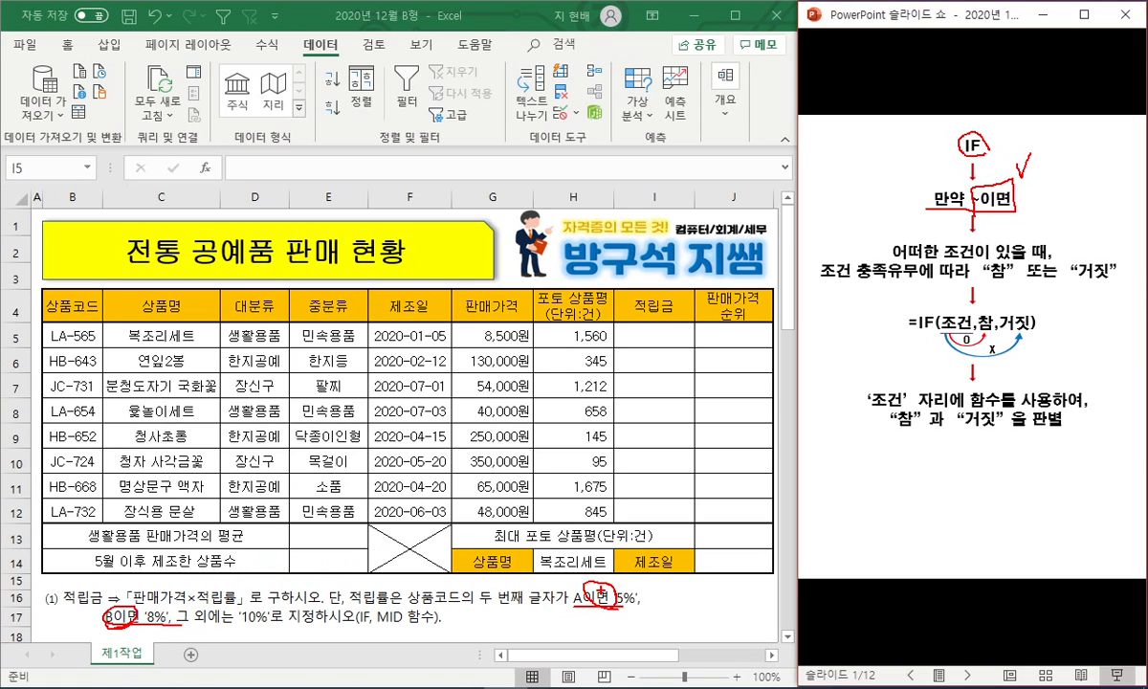
left_click_drag(566, 595, 575, 621)
mouse_move(101, 610)
left_mouse_down()
mouse_move(122, 593)
mouse_move(116, 627)
left_mouse_up()
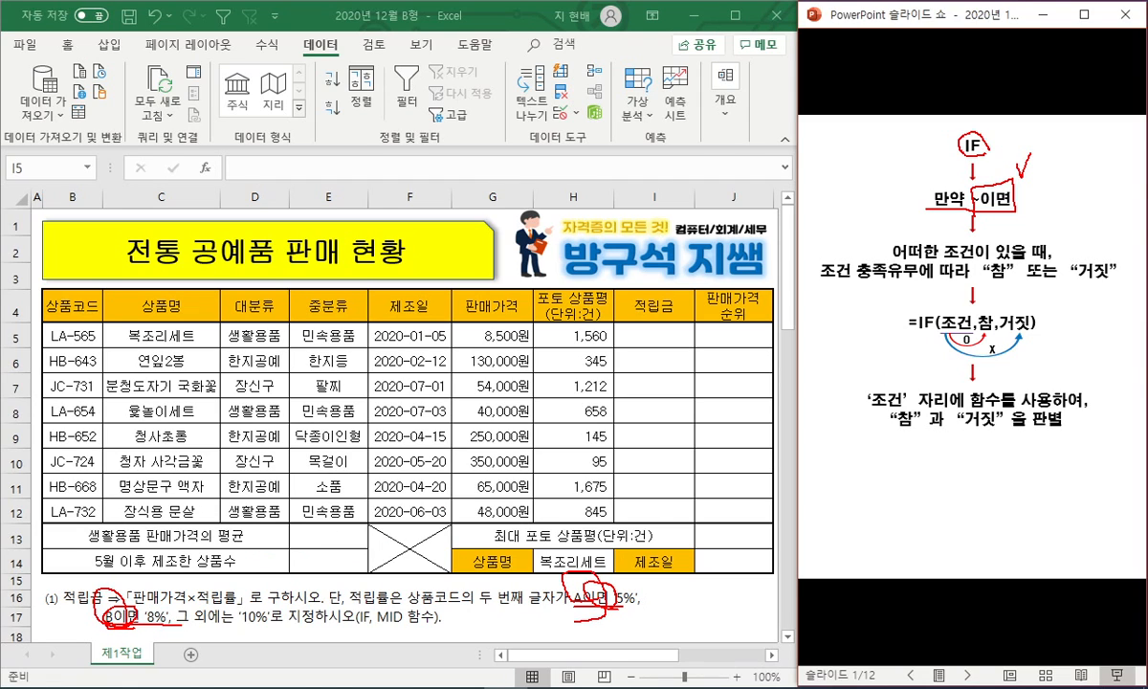
key("Escape")
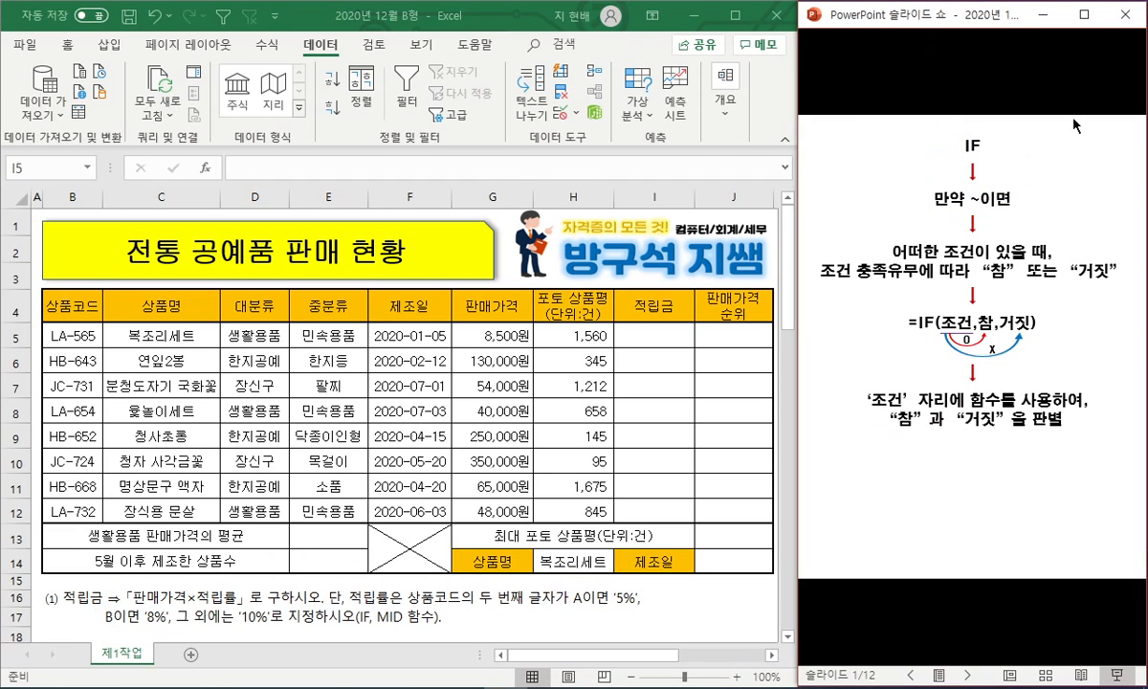
left_click(973, 166)
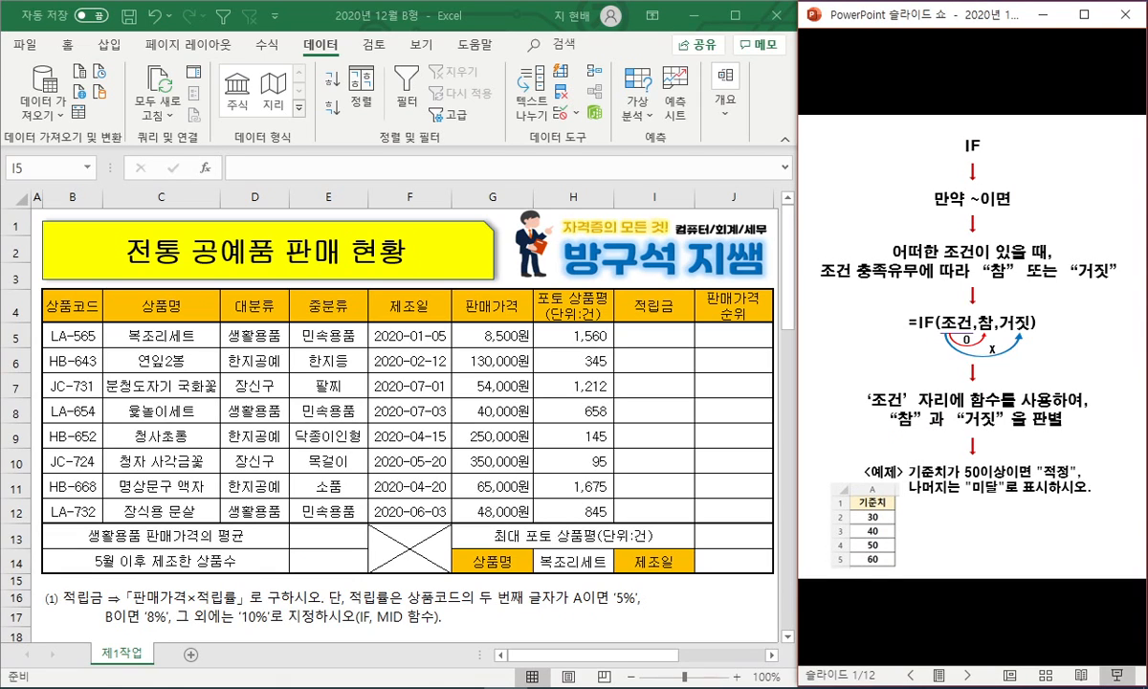
Go through the IF example on the slide, from =IF(A2>=50,"적정","미달") to the list of comparison operators.
key("Right")
key("Right")
key("Right")
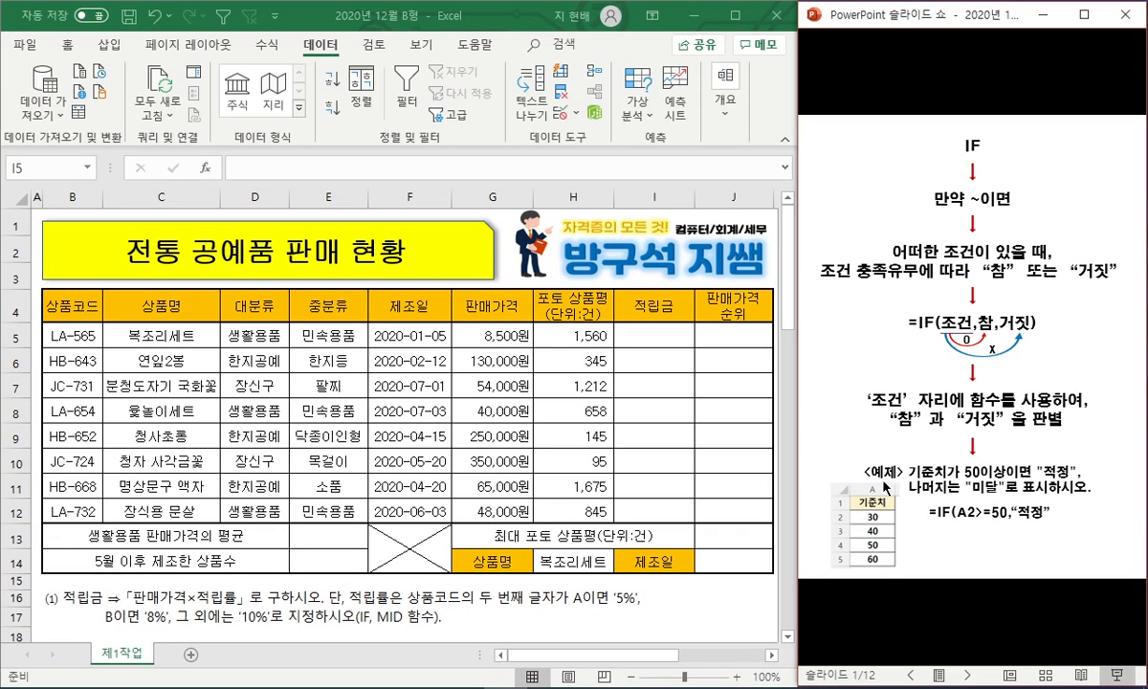
key("Right")
key("Right")
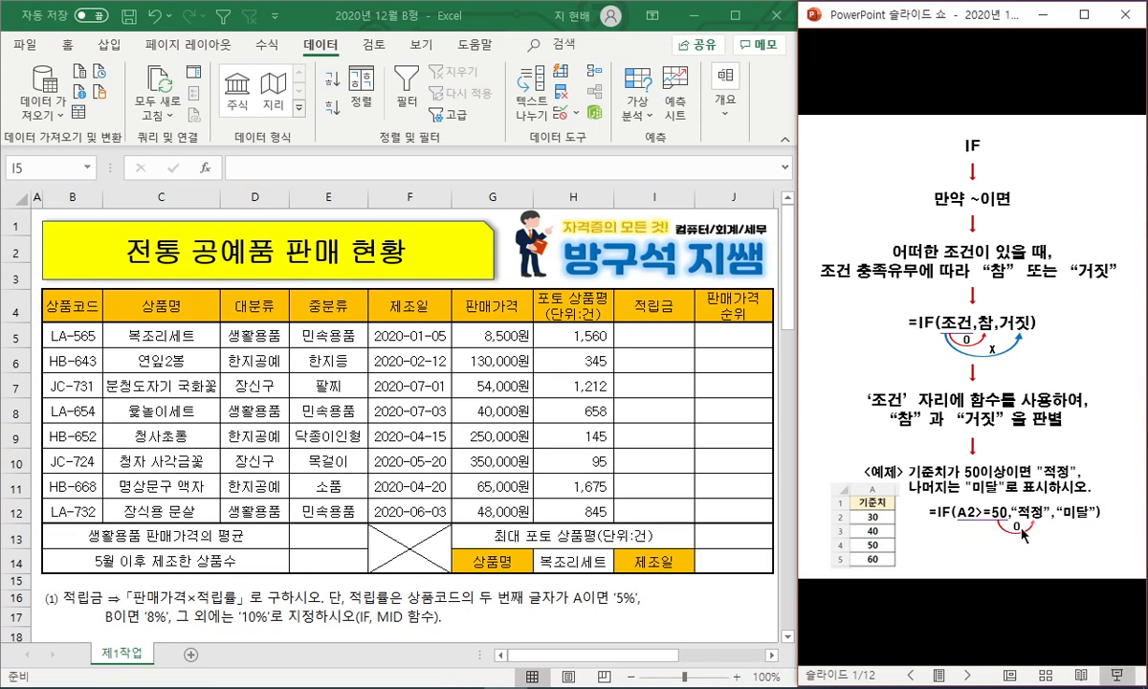
key("Right")
key("Right")
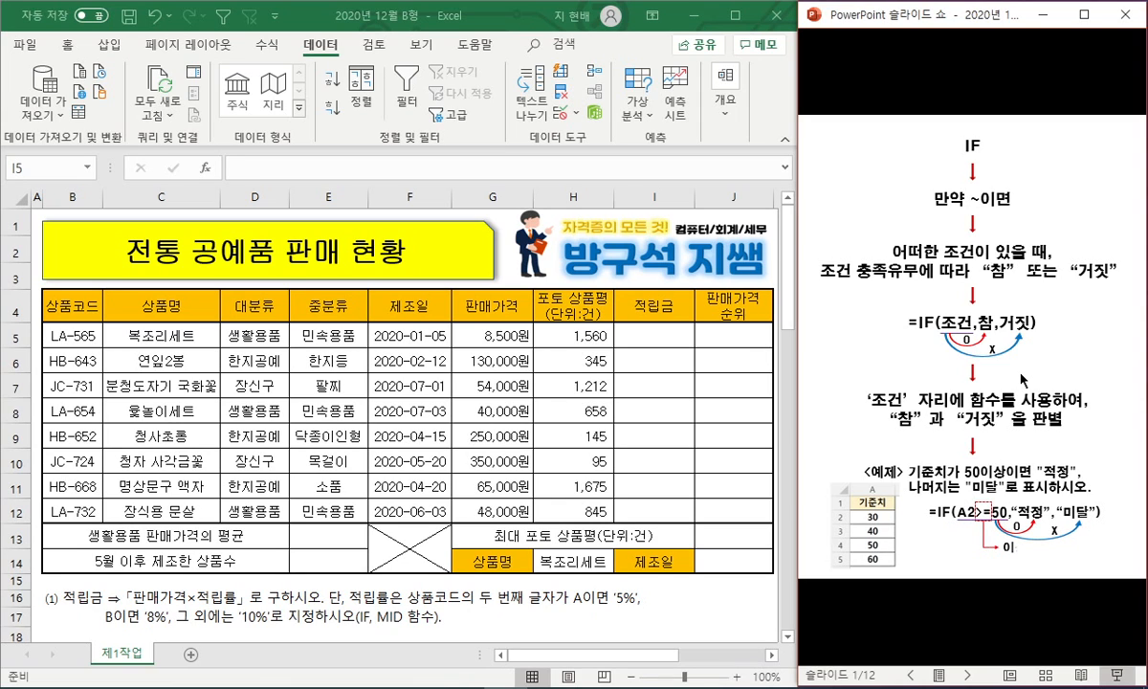
key("Right")
key("Right")
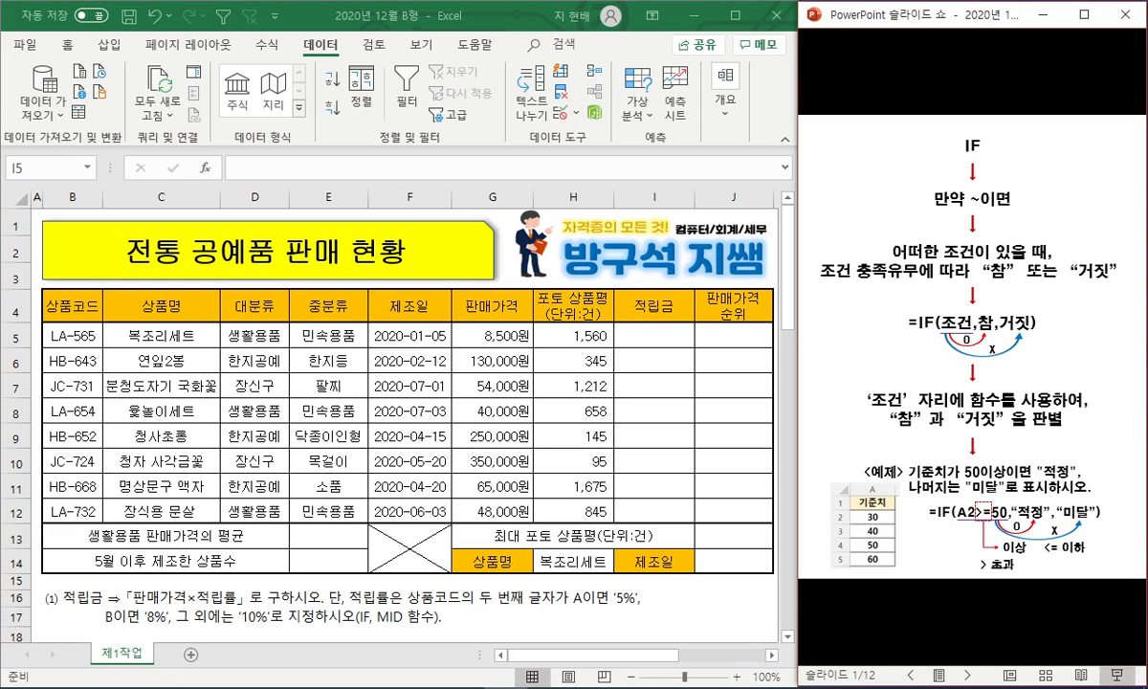
key("Right")
key("Right")
key("Right")
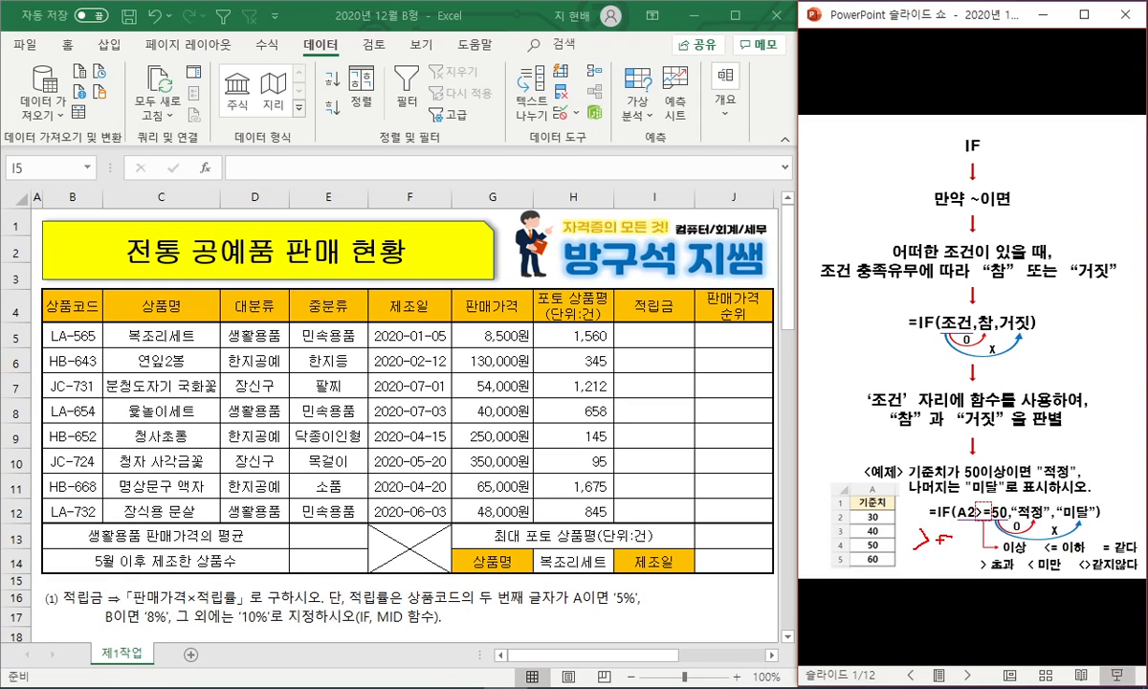
Mark the comparison operators under the IF example with freehand strokes and erase the strokes.
left_click_drag(894, 567, 918, 565)
left_click_drag(905, 571, 930, 571)
mouse_move(930, 561)
left_mouse_down()
mouse_move(940, 570)
mouse_move(888, 585)
mouse_move(973, 609)
left_mouse_up()
mouse_move(960, 540)
left_mouse_down()
mouse_move(910, 528)
mouse_move(961, 564)
left_mouse_up()
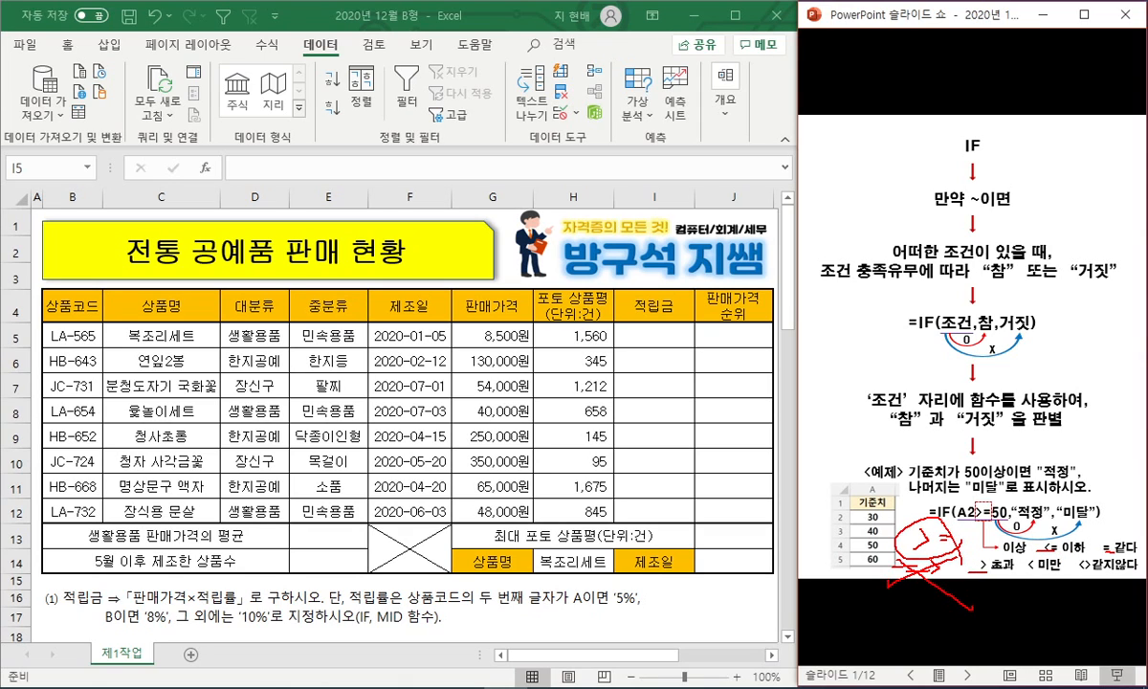
left_click_drag(1026, 572, 1111, 572)
key("e")
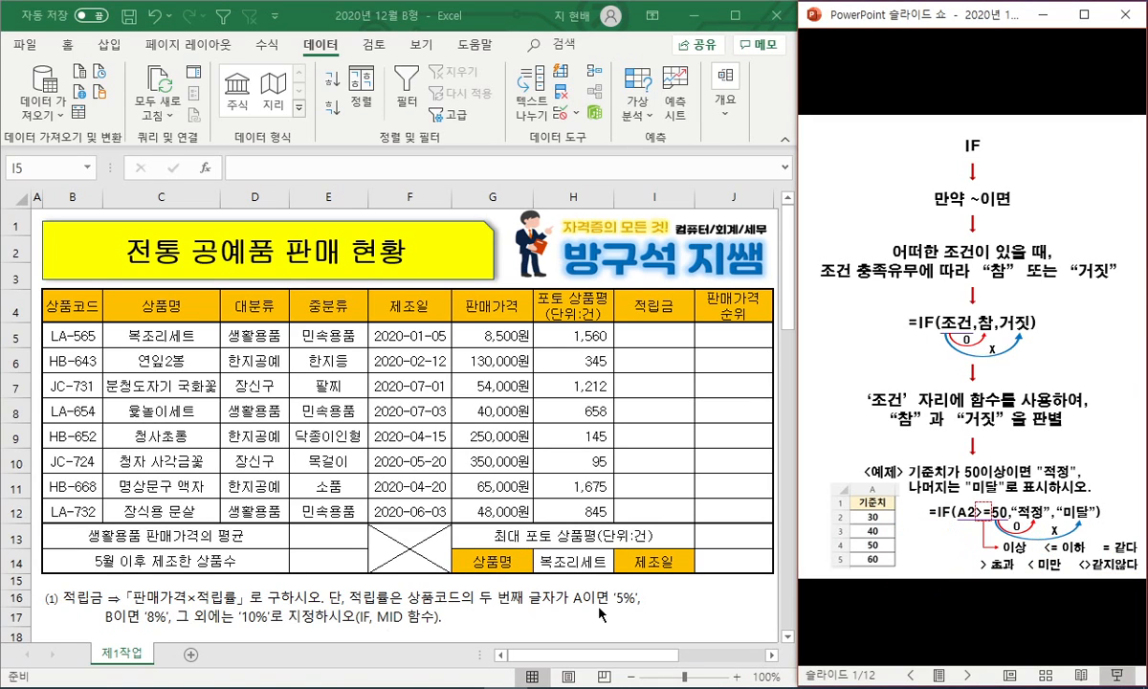
Sketch the nested IF outline with 5%, 8% and 10% freehand beside the 적립금 instruction.
left_click_drag(459, 618, 516, 624)
mouse_move(523, 610)
left_mouse_down()
mouse_move(524, 633)
mouse_move(571, 605)
mouse_move(528, 624)
mouse_move(597, 647)
mouse_move(618, 626)
mouse_move(671, 627)
mouse_move(667, 635)
left_mouse_up()
mouse_move(667, 622)
left_mouse_down()
mouse_move(691, 622)
mouse_move(707, 642)
mouse_move(728, 617)
mouse_move(711, 611)
left_mouse_up()
left_click_drag(716, 638, 739, 651)
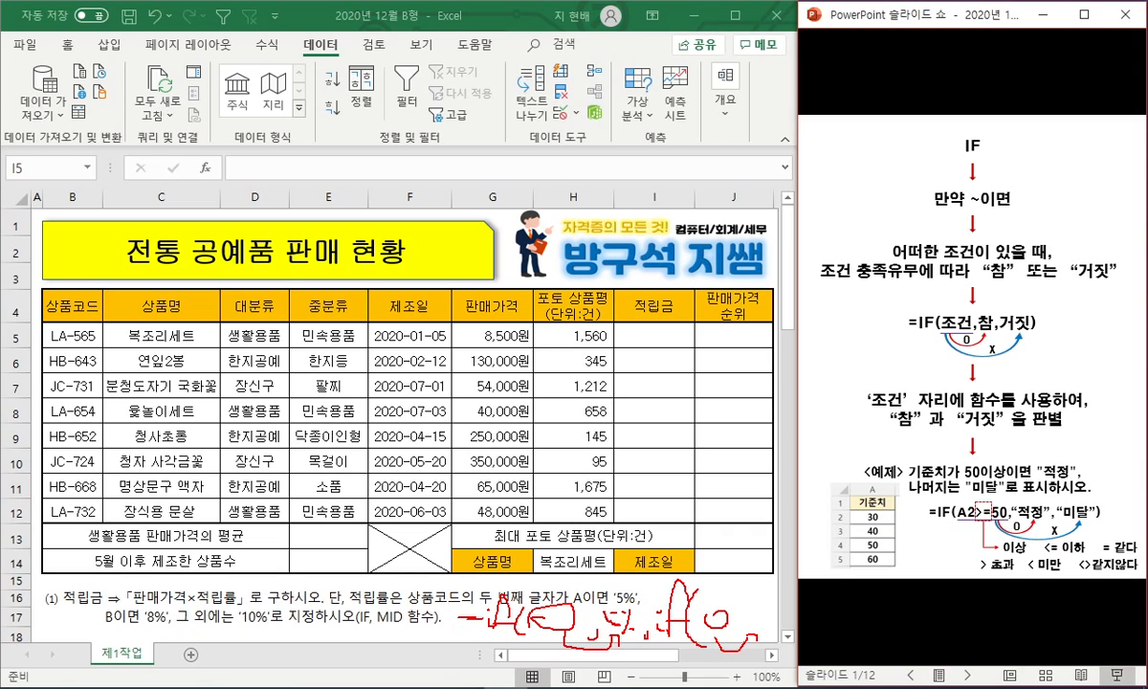
mouse_move(760, 605)
left_mouse_down()
mouse_move(768, 638)
mouse_move(781, 629)
left_mouse_up()
left_click_drag(786, 629, 801, 623)
left_click_drag(812, 614, 848, 628)
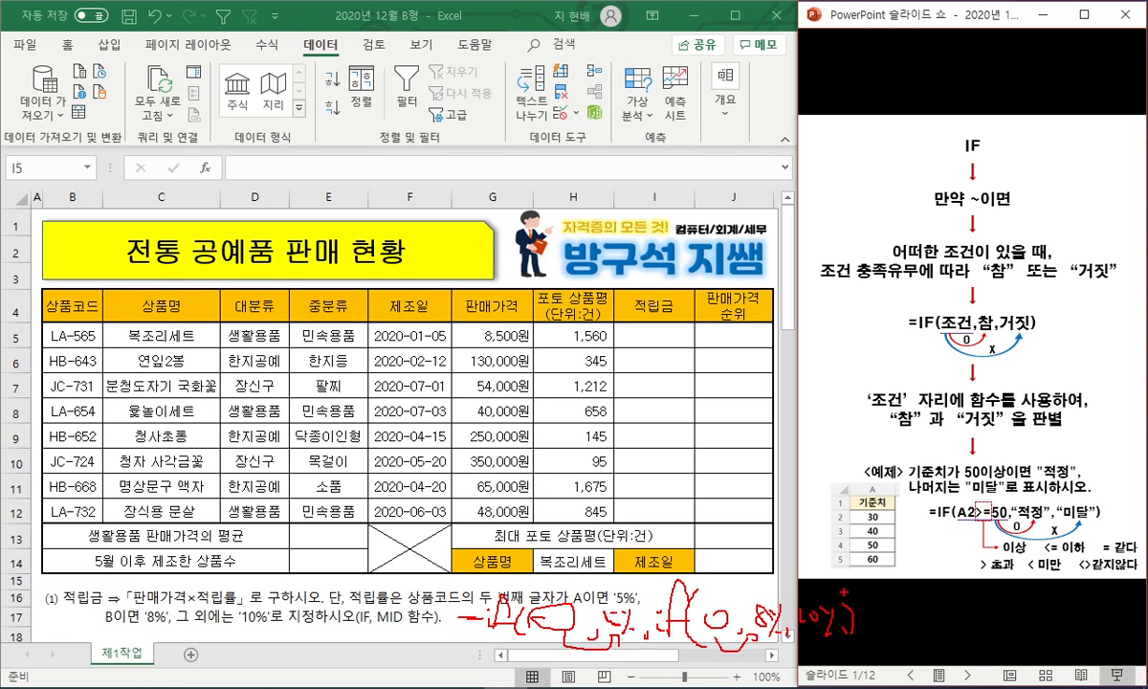
left_click_drag(838, 582, 871, 620)
Enter the formula outline =IF(MID(),5%,IF(MID(),8%,10%) as text in G17, beside the 적립금 instruction.
left_click(483, 617)
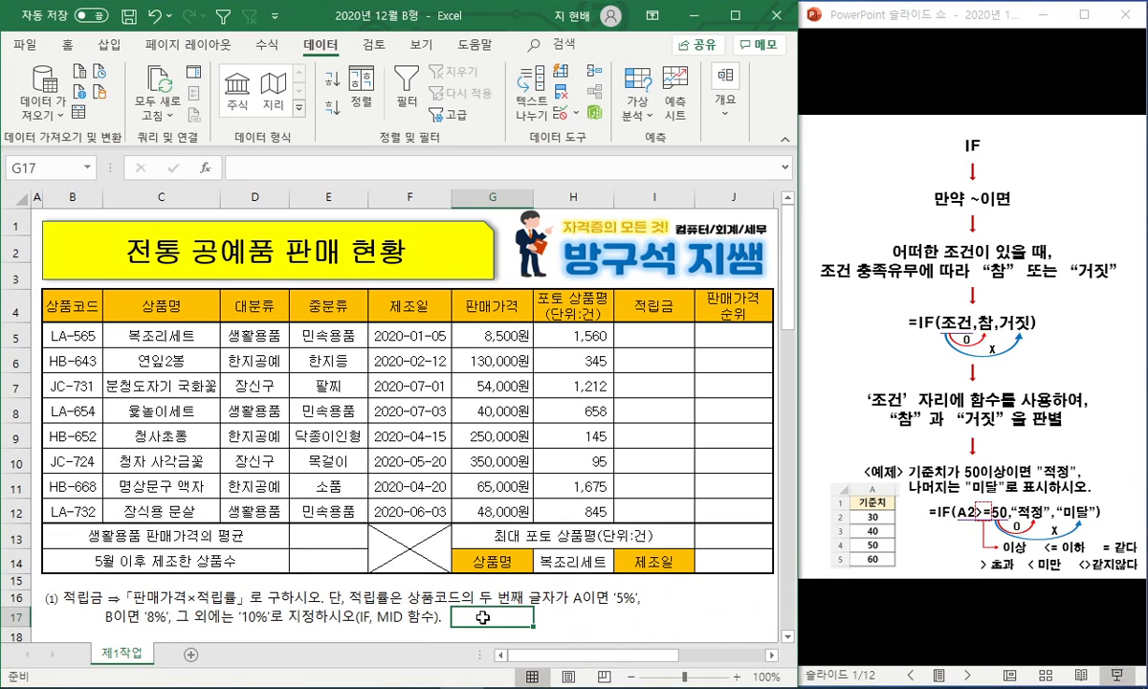
type("=IF(MID()")
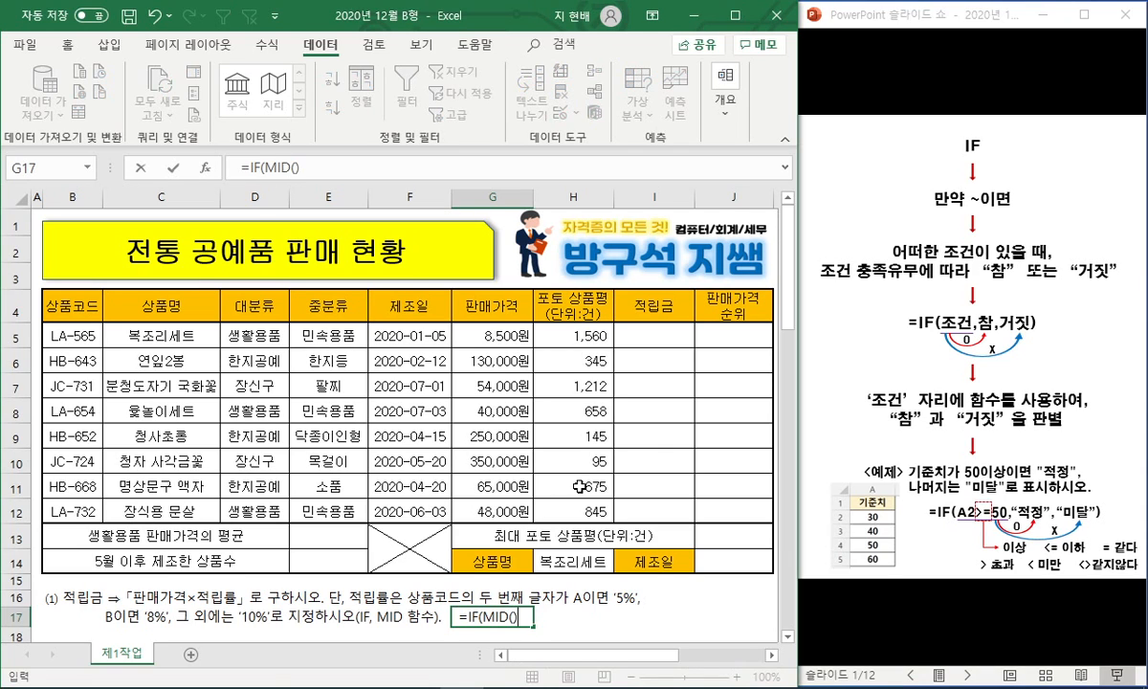
type("=")
key("BackSpace")
type(",5%,IF(MID")
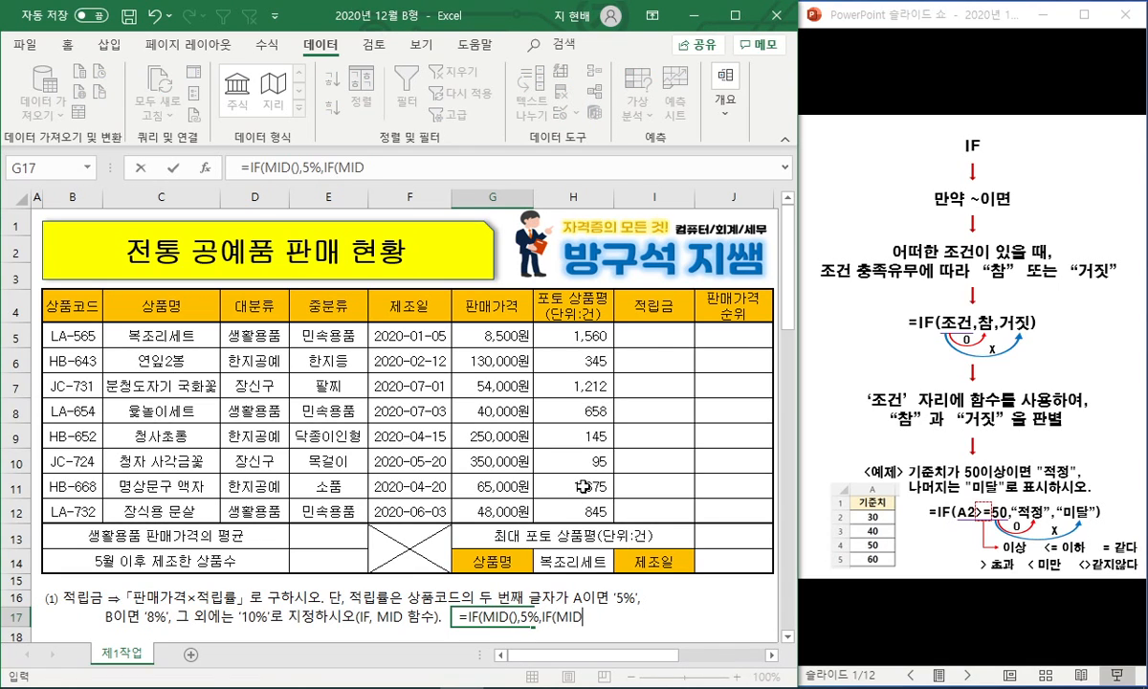
type("(),8%,1")
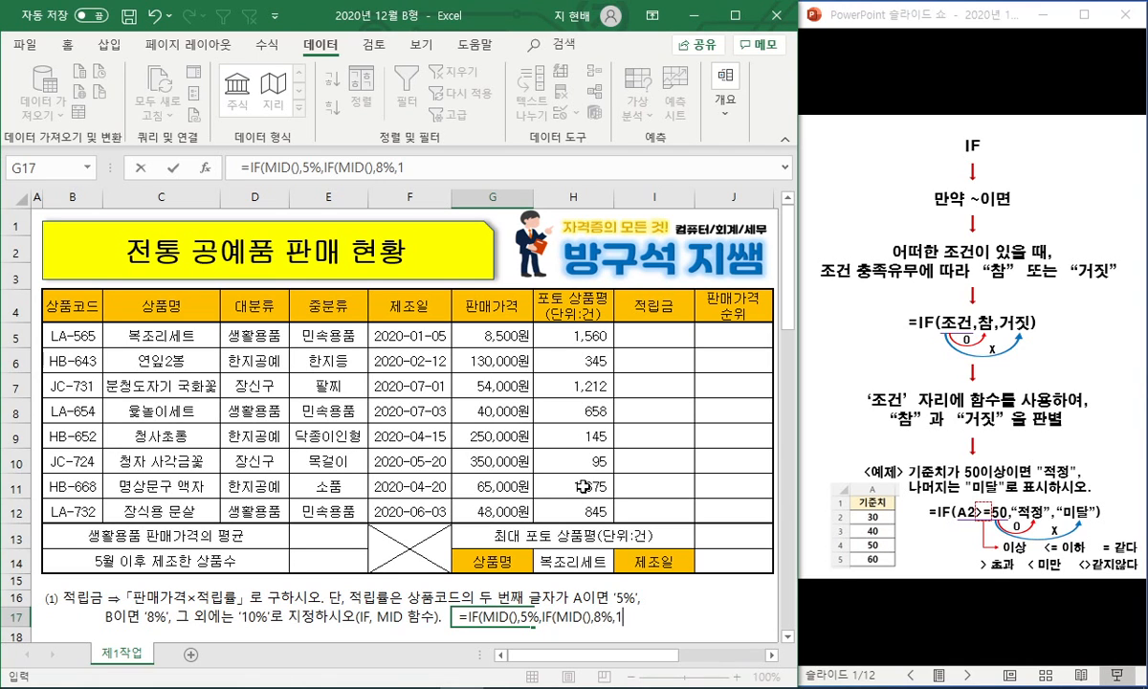
type("0%)")
scroll(583, 485, "down", 1)
key("ctrl+Return")
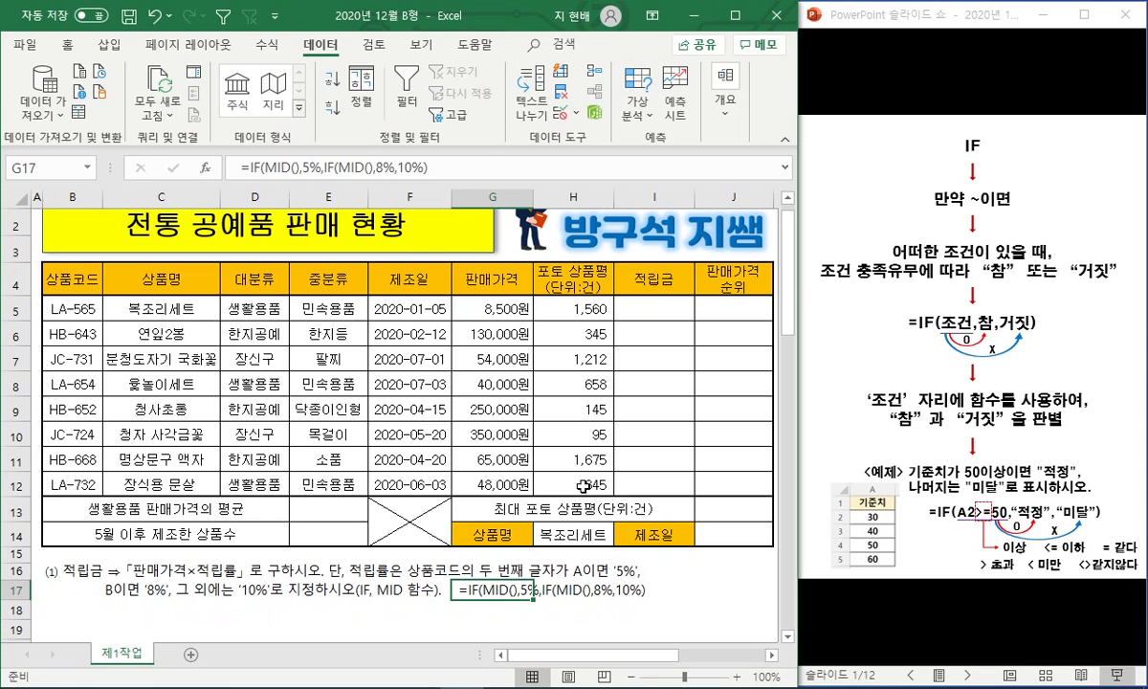
Format the formula outline in G17 as bold red text.
left_click(65, 45)
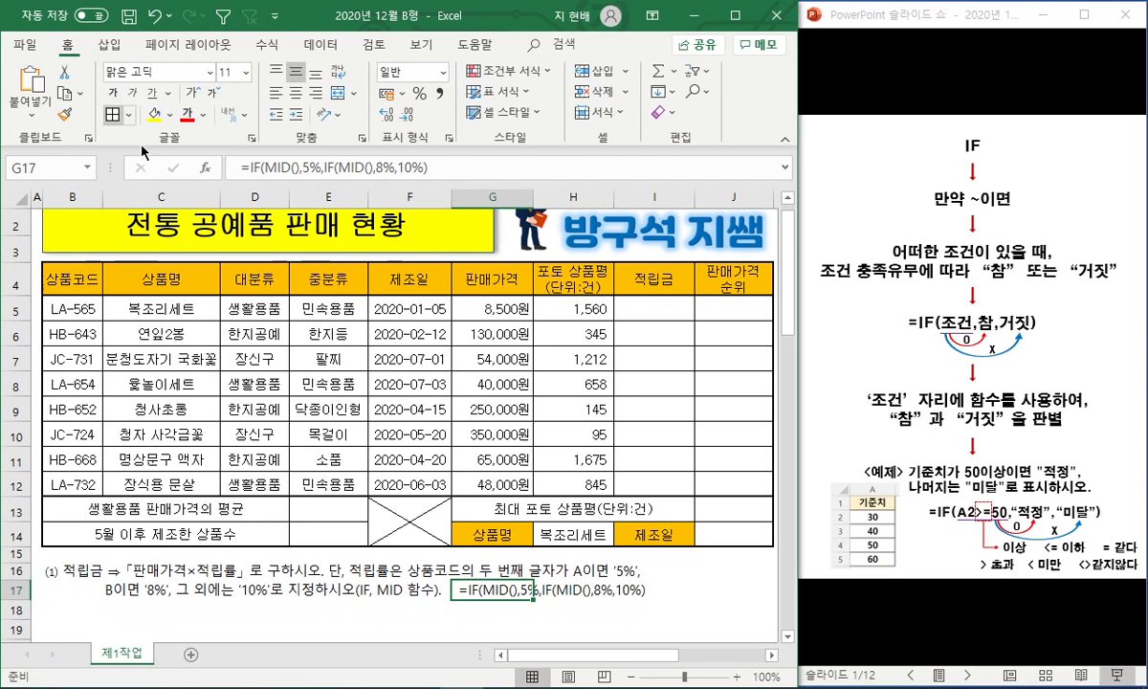
left_click(114, 94)
left_click(187, 113)
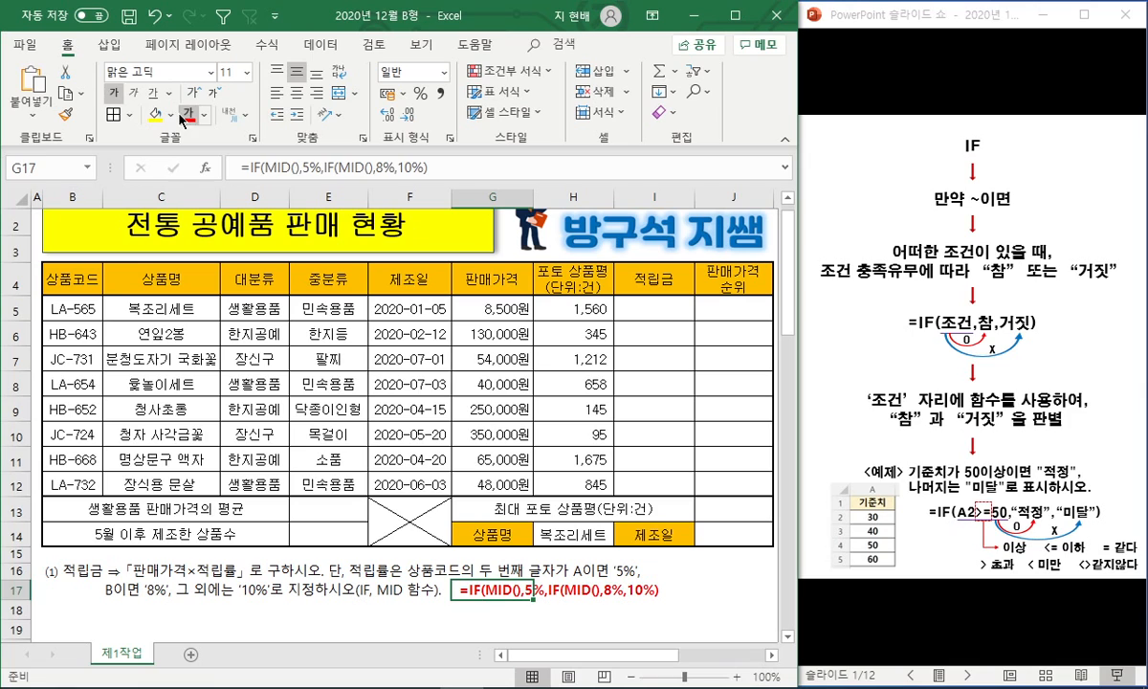
left_click(421, 458)
left_click(489, 587)
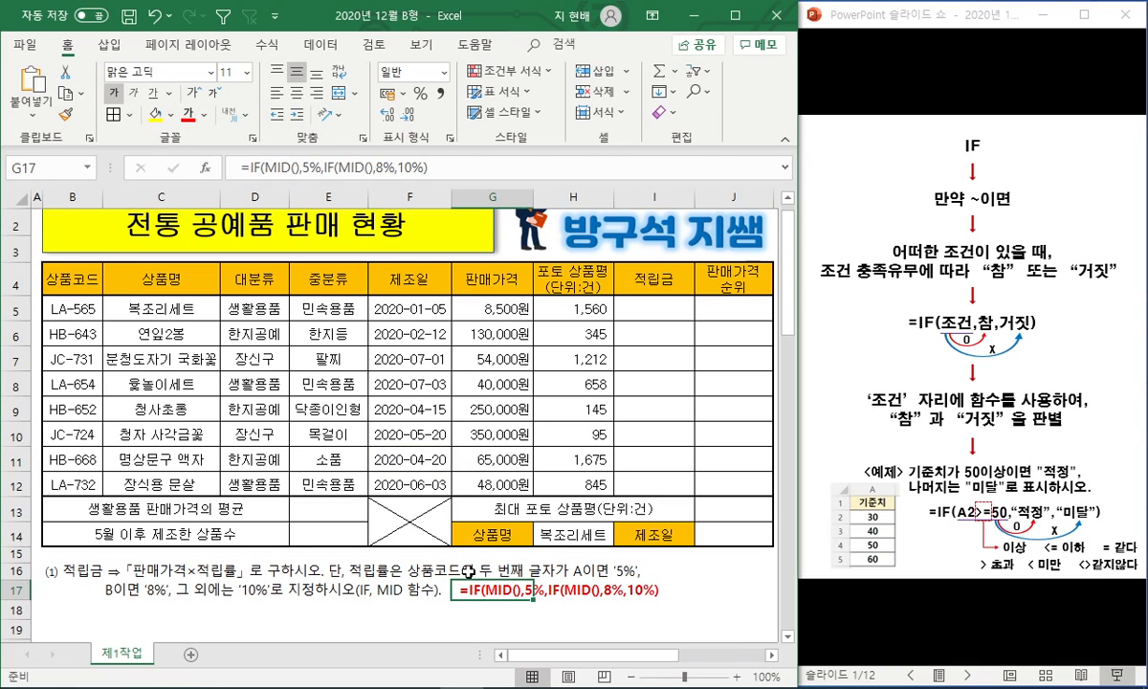
Colour both MID() parts of the G17 formula outline light blue.
left_click(269, 167)
left_click_drag(269, 168, 300, 168)
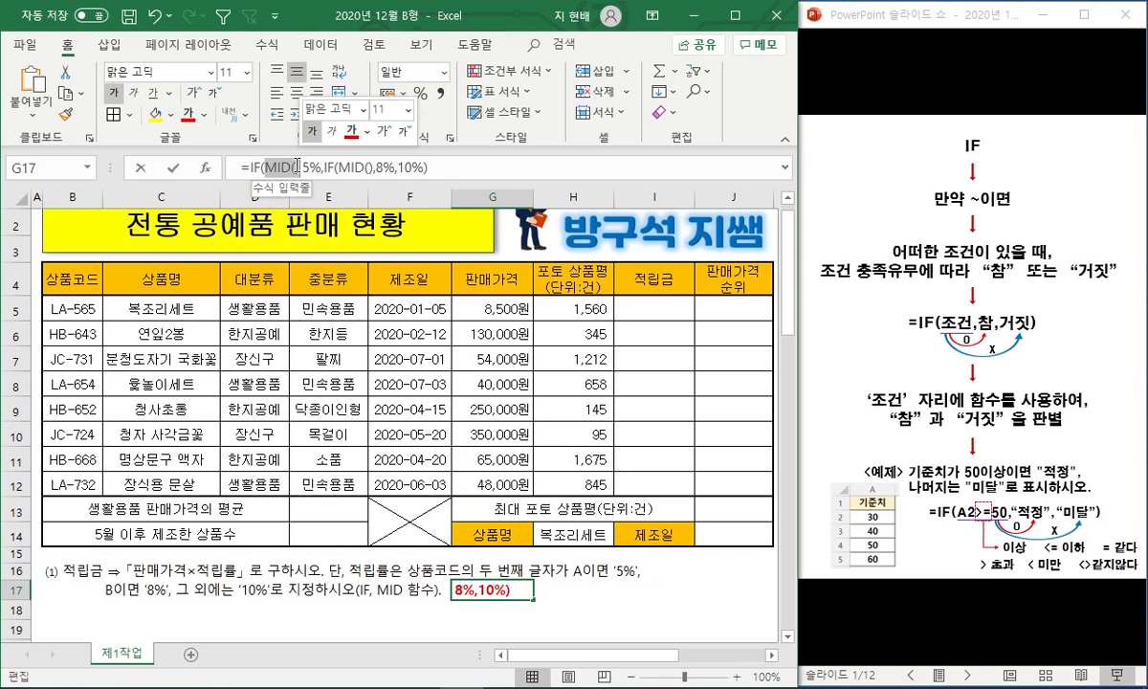
left_click(204, 114)
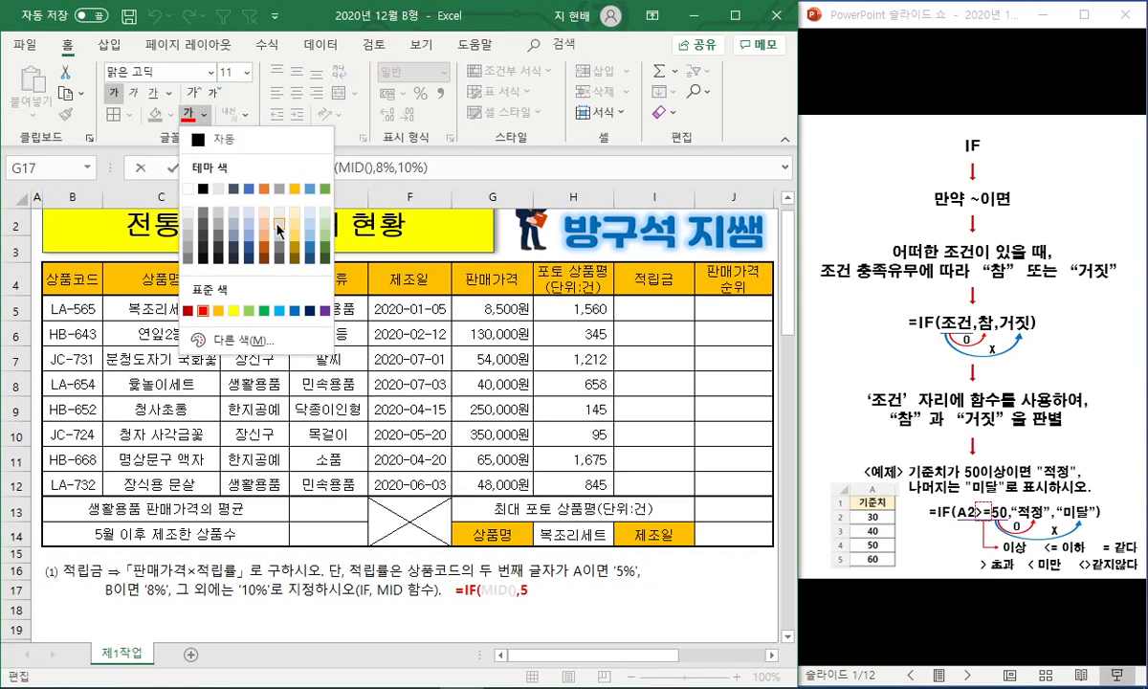
left_click(278, 309)
left_click_drag(336, 168, 368, 168)
left_click(194, 116)
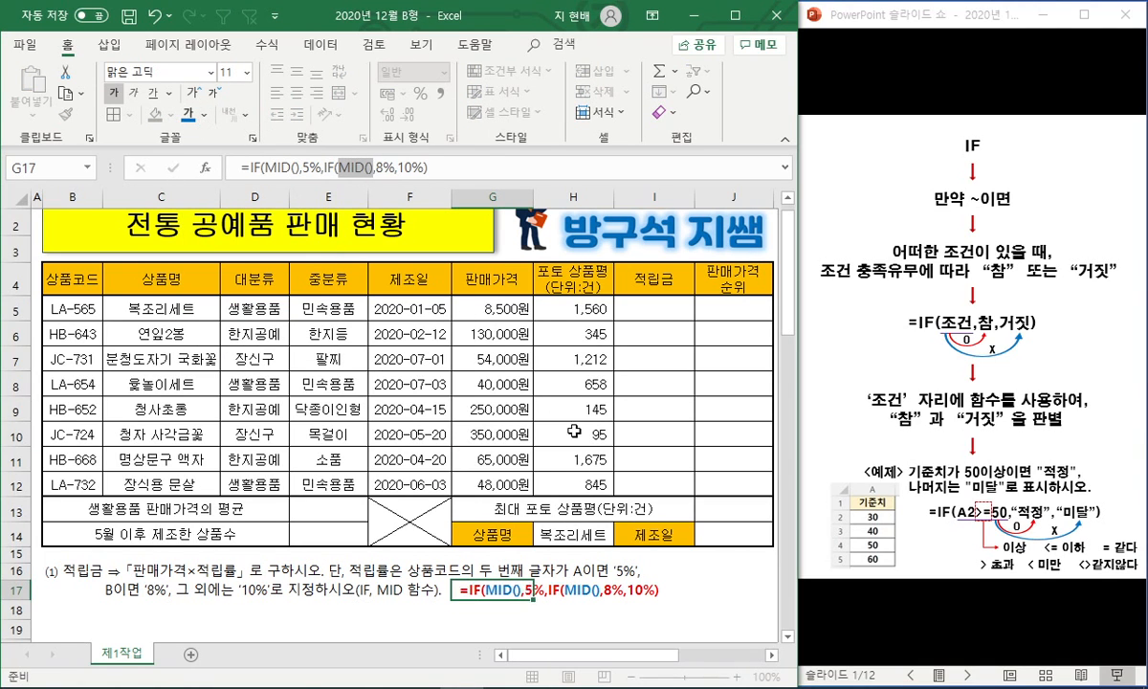
key("Return")
scroll(608, 499, "up", 1)
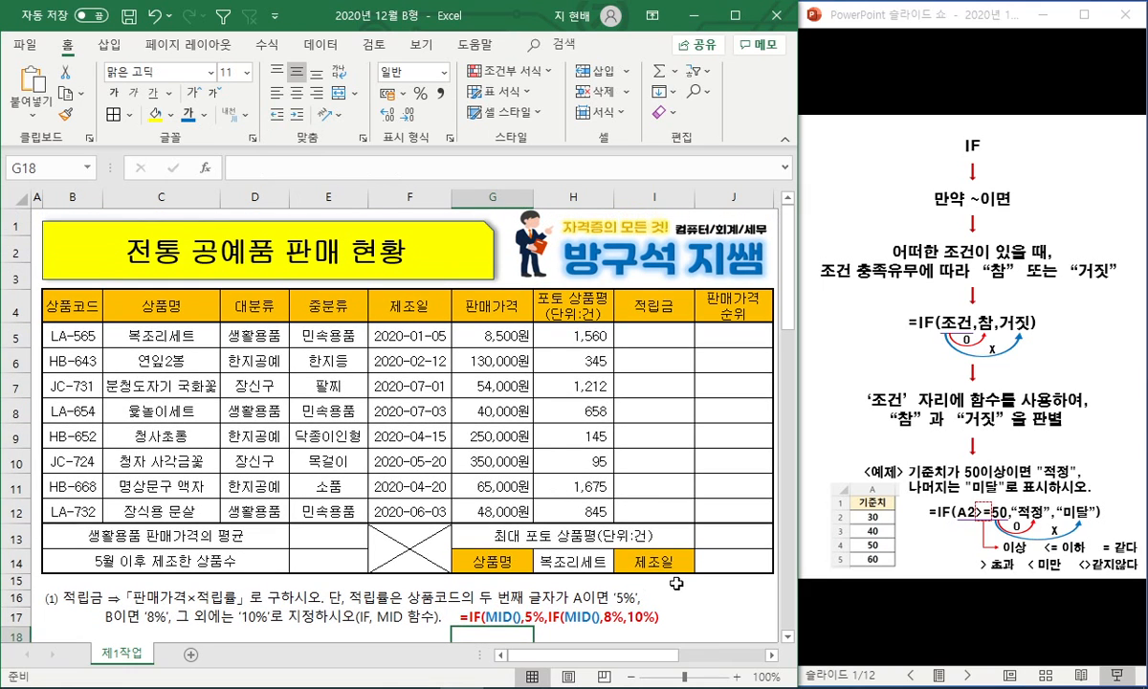
left_click(676, 583)
Switch to the PowerPoint slide show and go through the MID function explanation, marking its arguments and the =MID(A2,5,2) example.
left_click(950, 28)
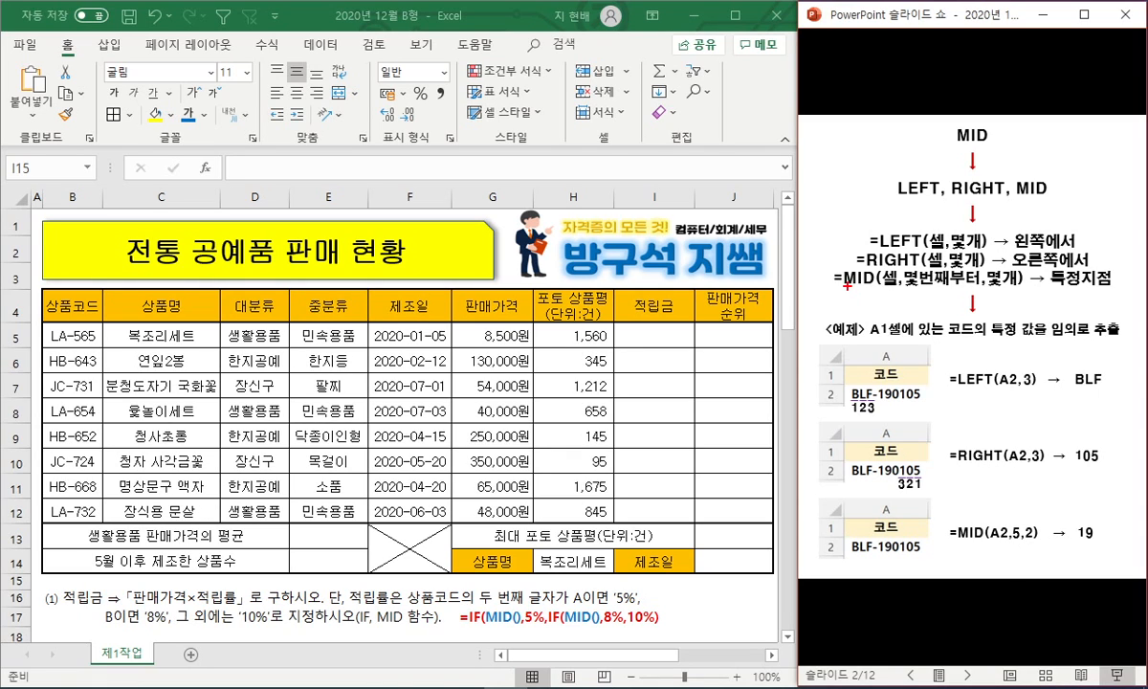
mouse_move(891, 284)
left_mouse_down()
mouse_move(878, 264)
mouse_move(874, 290)
mouse_move(980, 284)
left_mouse_up()
left_click_drag(988, 287, 998, 289)
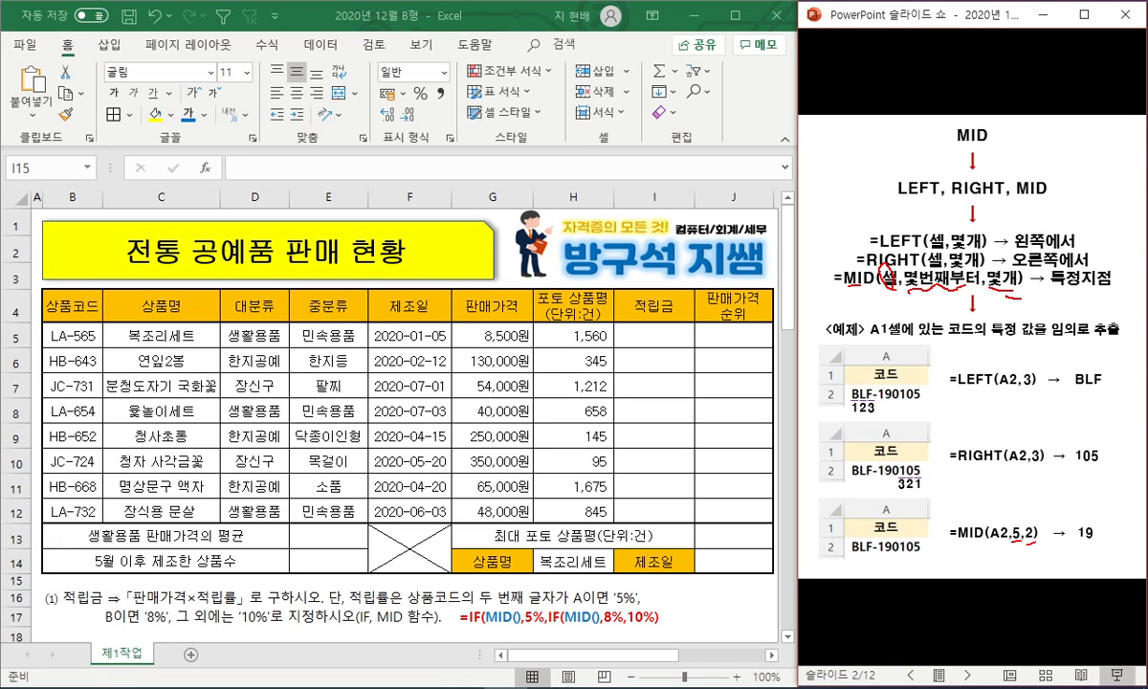
key("e")
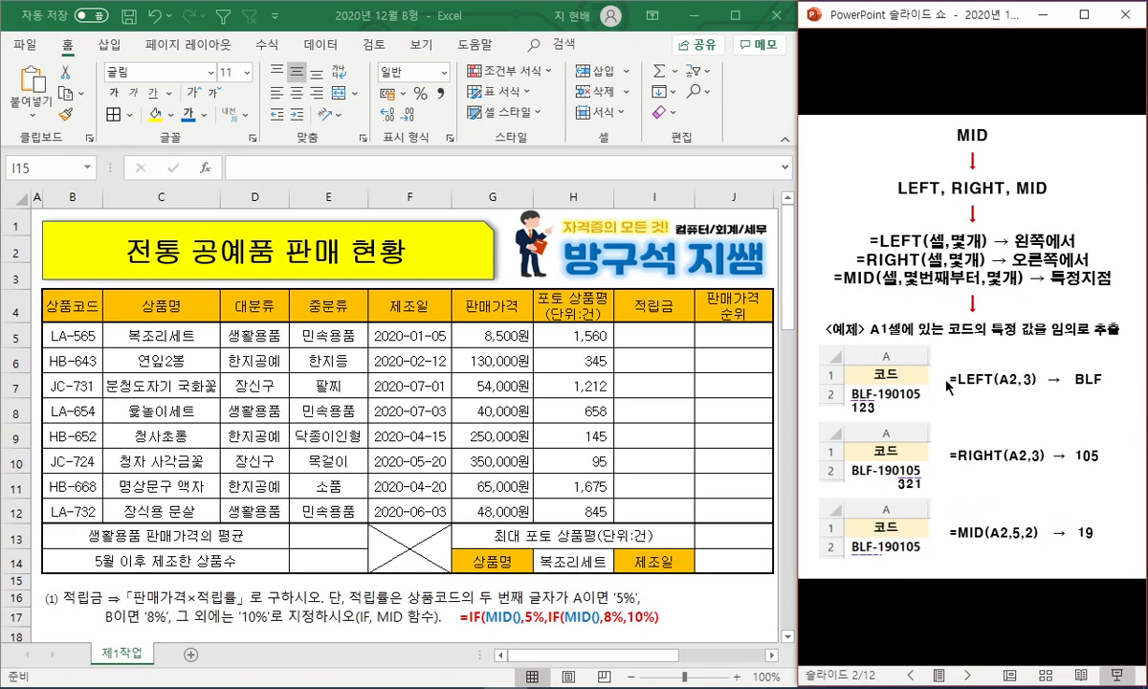
left_click(902, 567)
left_click(913, 565)
left_click_drag(888, 547, 885, 530)
key("Escape")
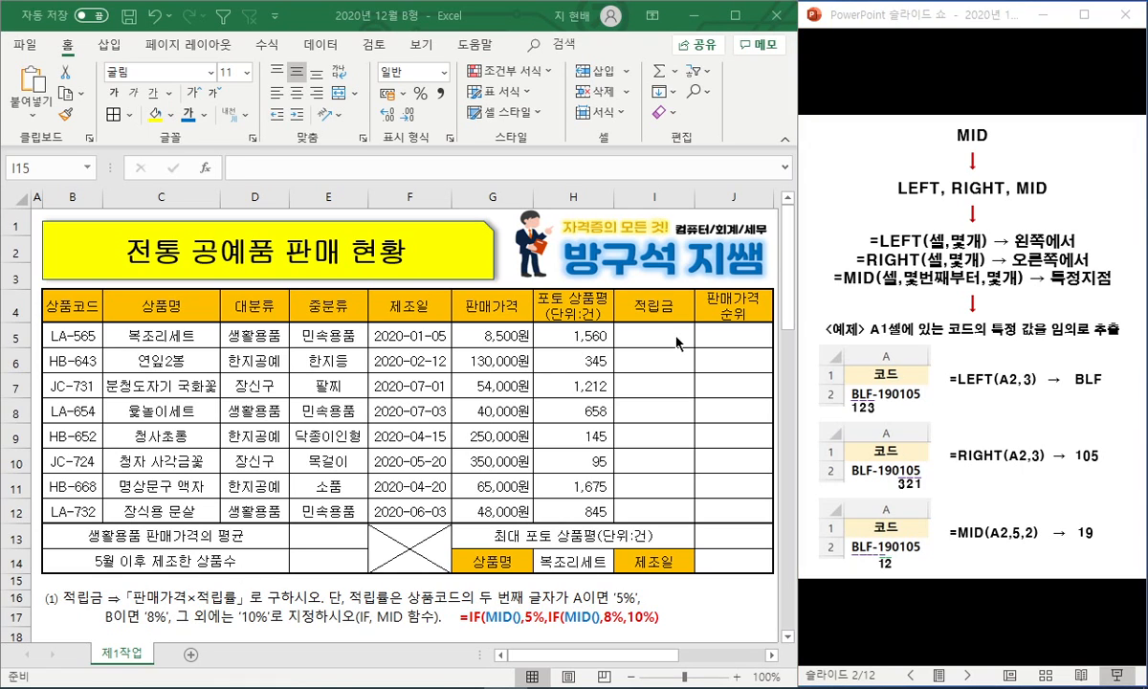
Start the 적립금 formula in I5 with =MID(B5,2,1) to extract the second letter of the 상품코드.
left_click(654, 335)
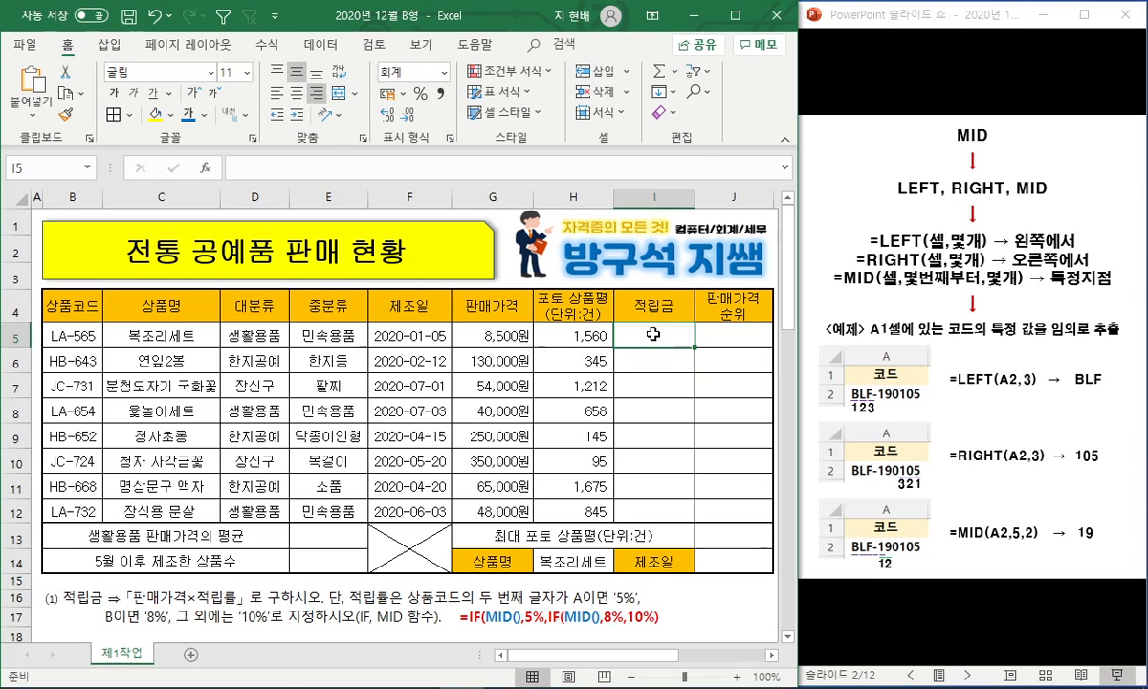
type("=MID(")
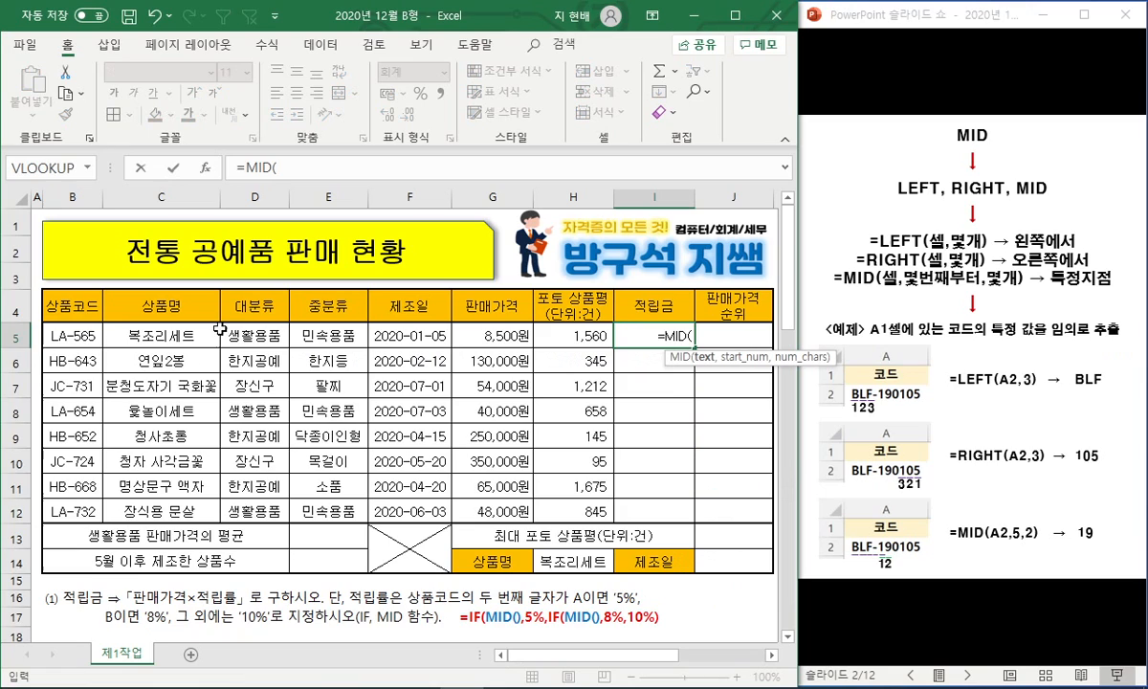
left_click(76, 335)
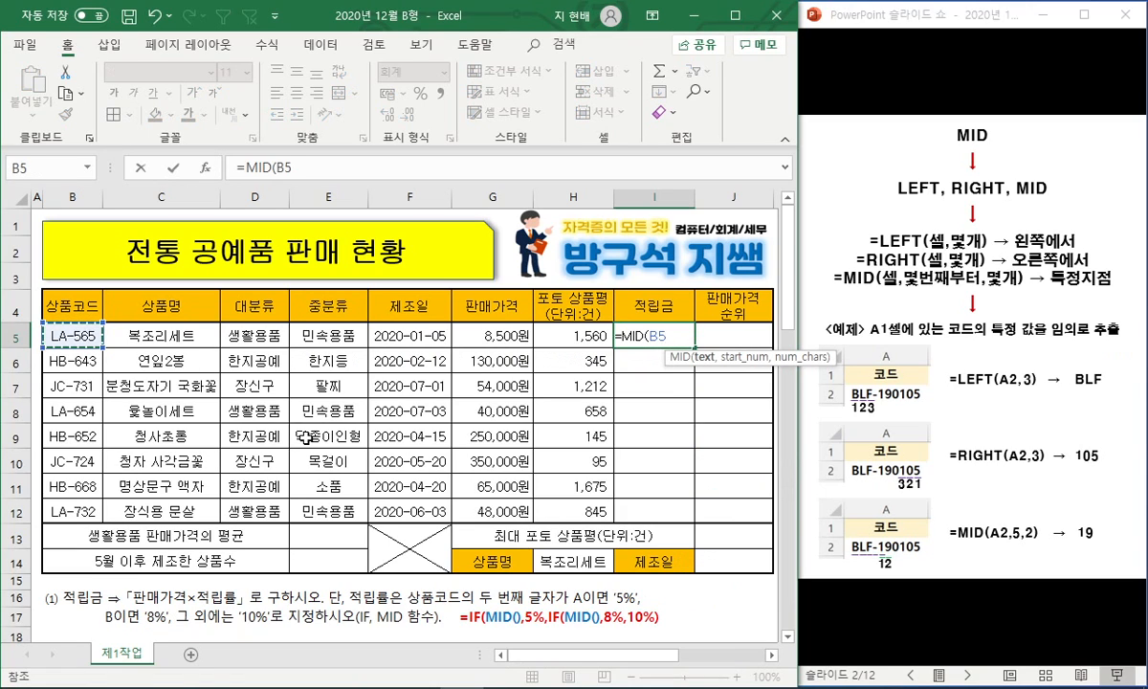
type(",2,1")
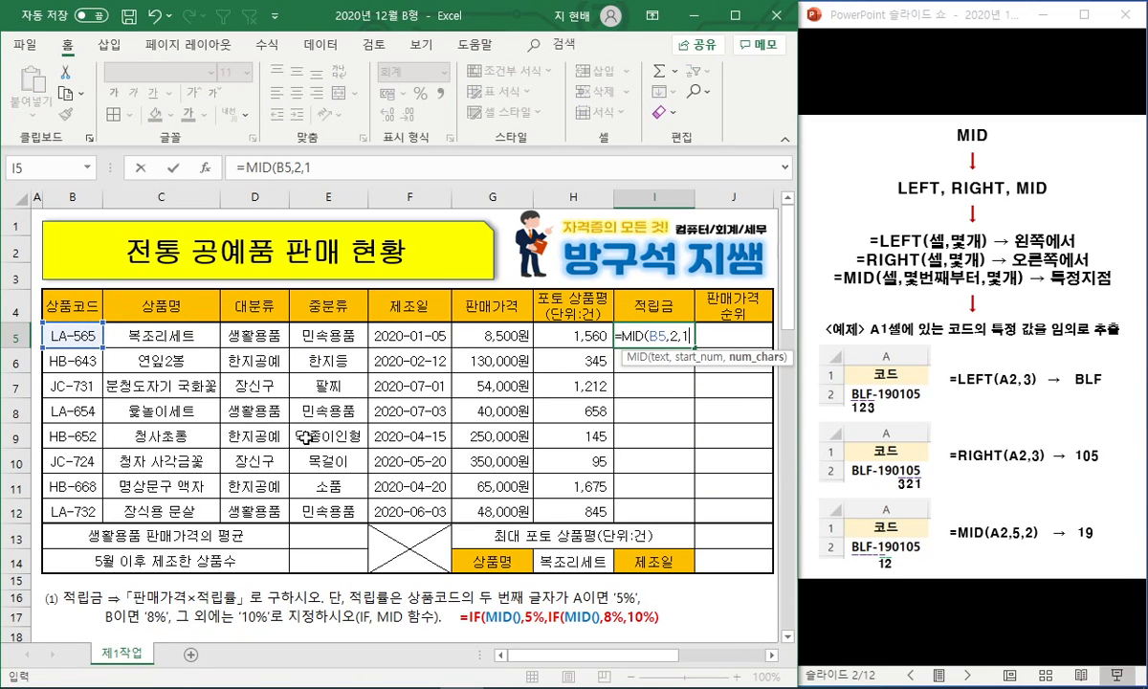
type(")")
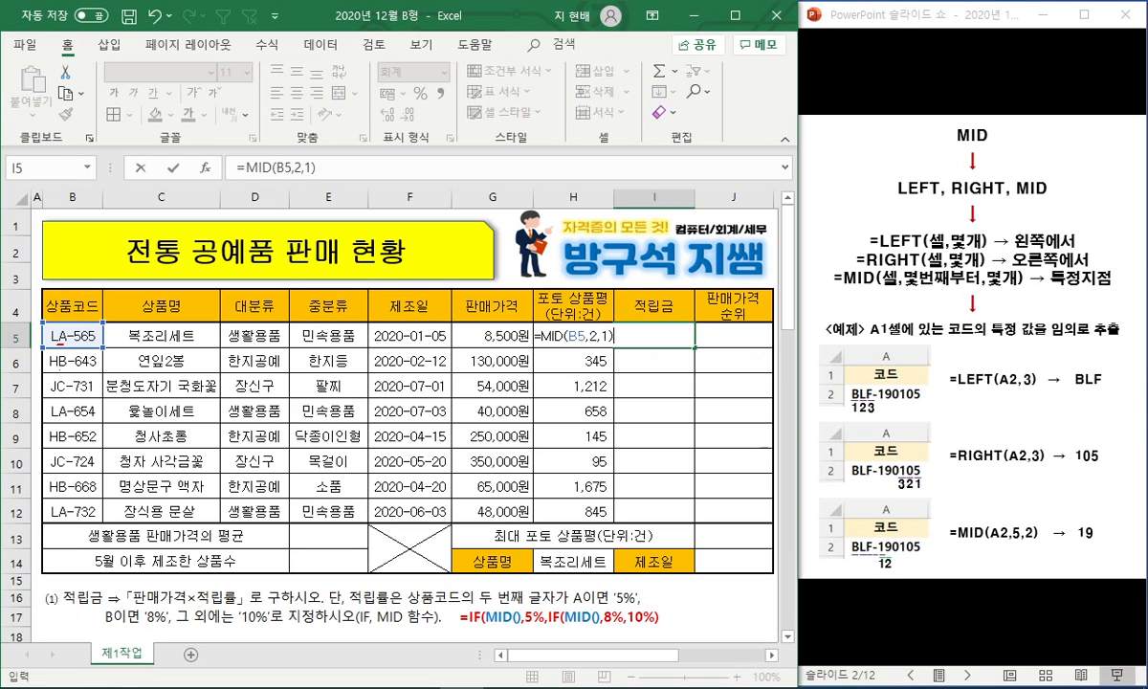
Mark the second letters of the product codes and the MID arguments with freehand strokes, and clear the marks.
left_click_drag(60, 417, 65, 421)
left_click_drag(282, 160, 279, 159)
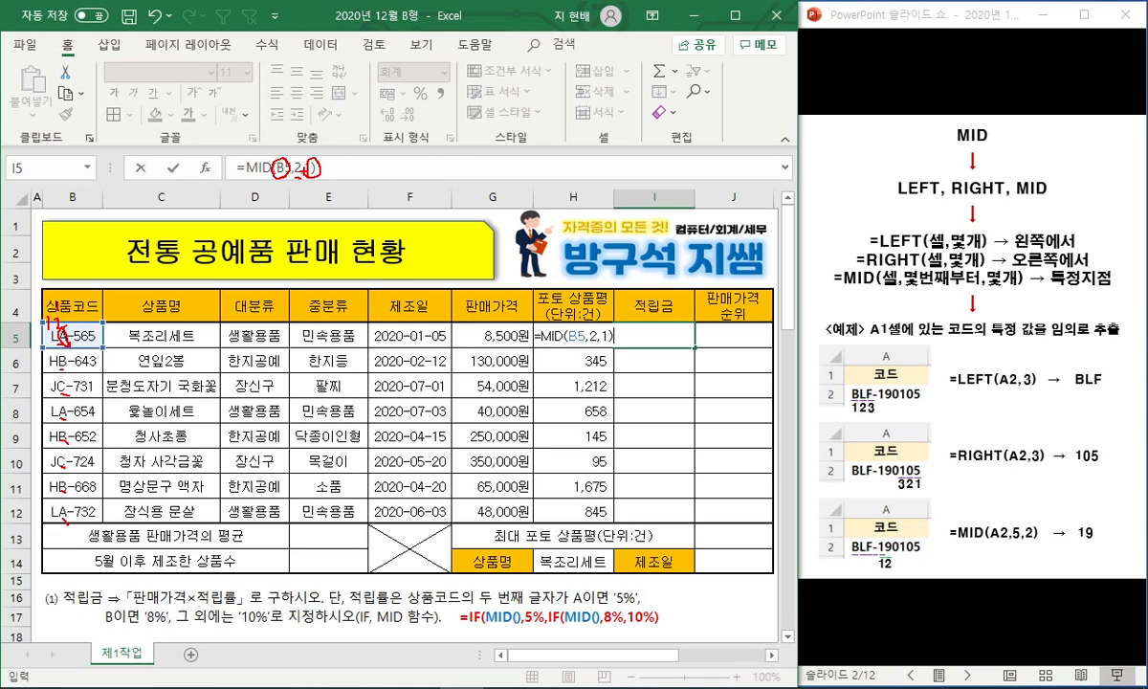
key("Escape")
Wrap the MID formula in I5 in an IF that tests for "A" and returns 5%.
left_click(357, 168)
type("=")
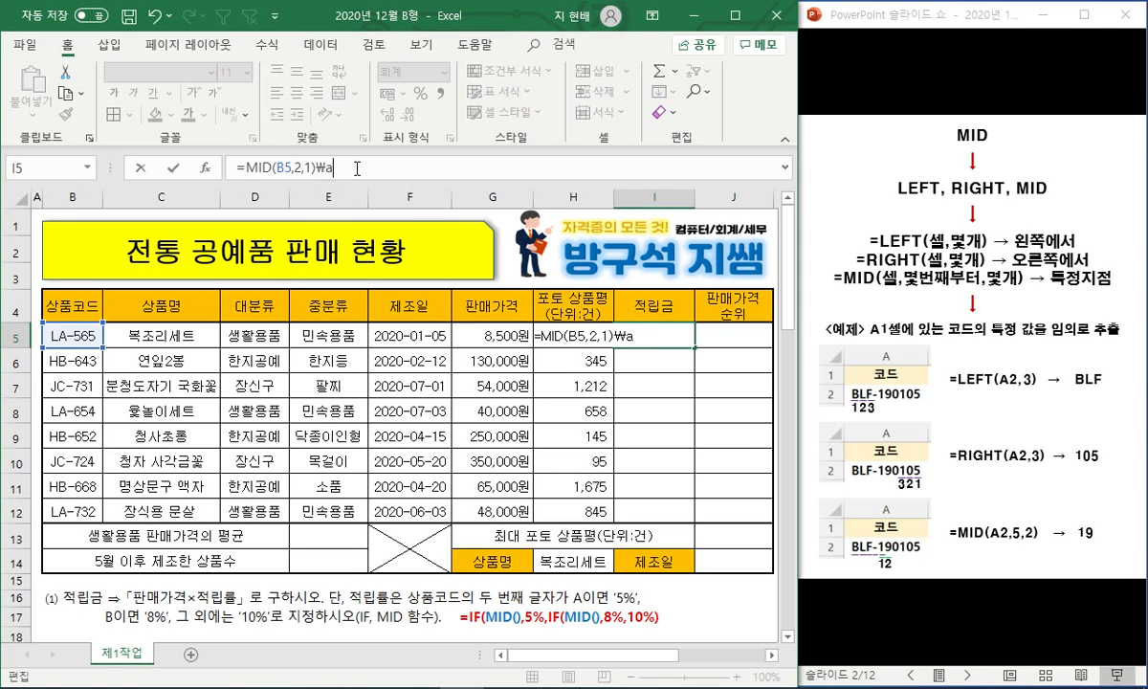
type("\"A\"")
left_click(248, 167)
type("IF(")
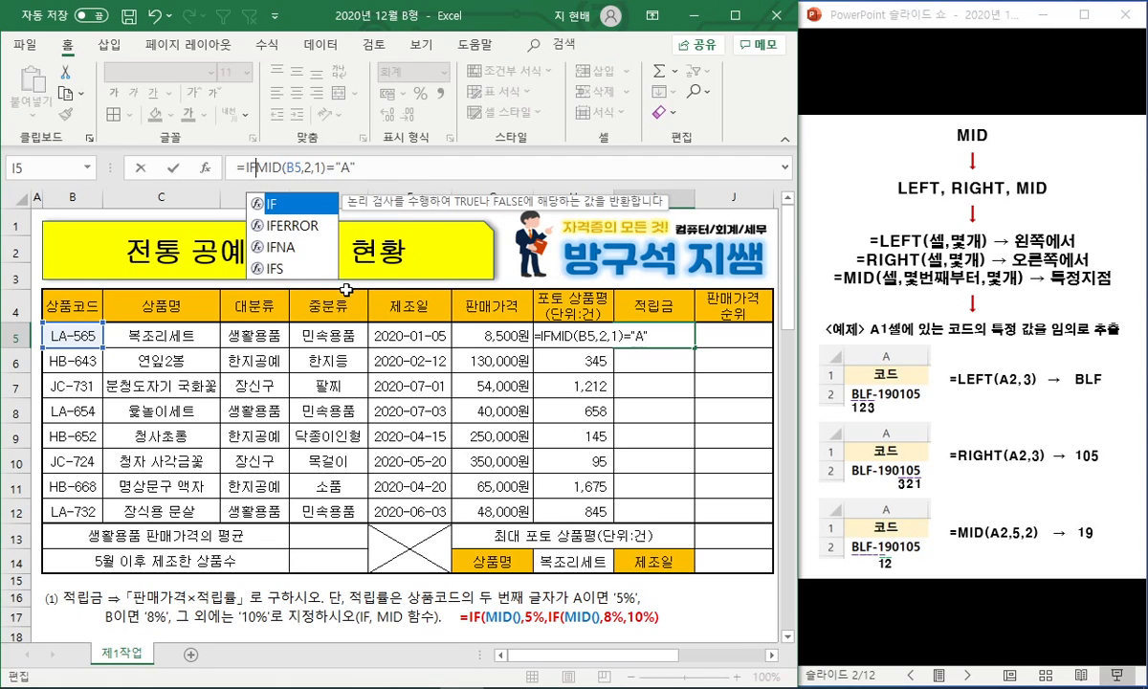
left_click(372, 168)
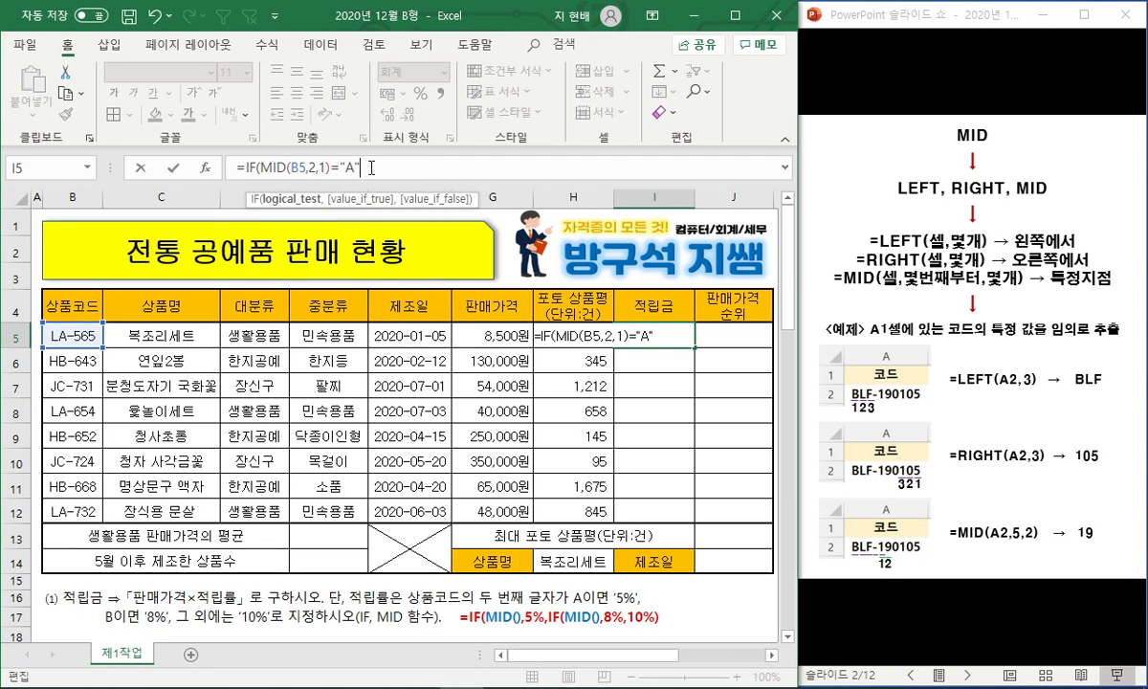
type(",5%")
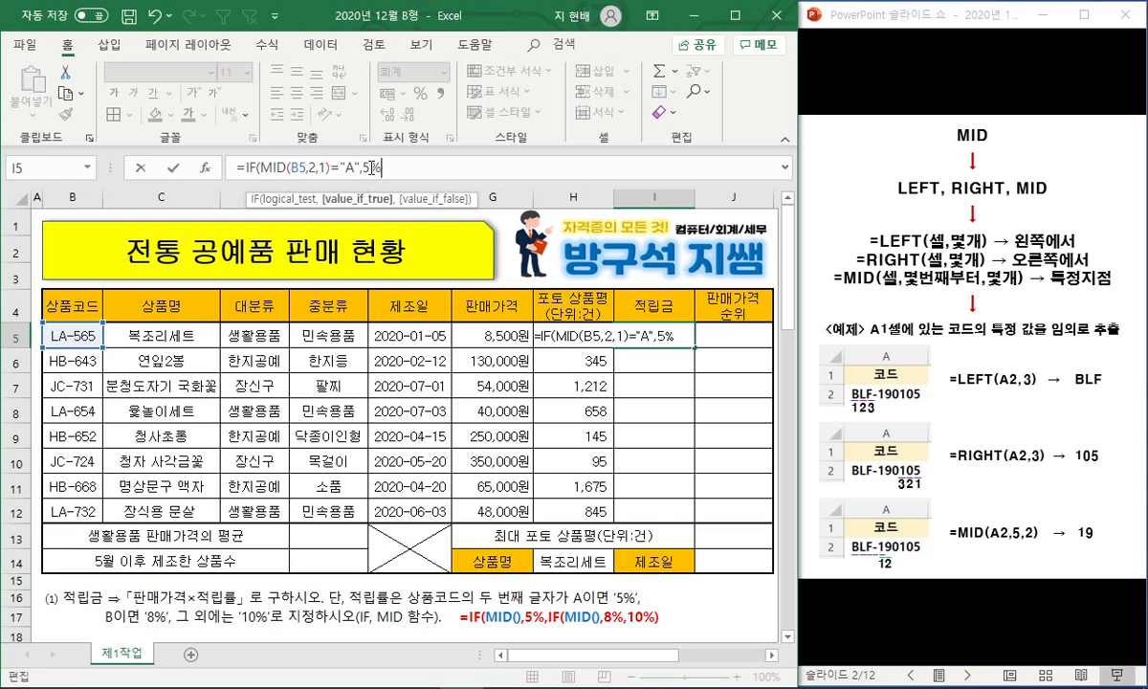
Complete the I5 formula with a nested IF(MID(B5,2,1)="B",8%,10%) and commit it.
type(",IF(MID(B")
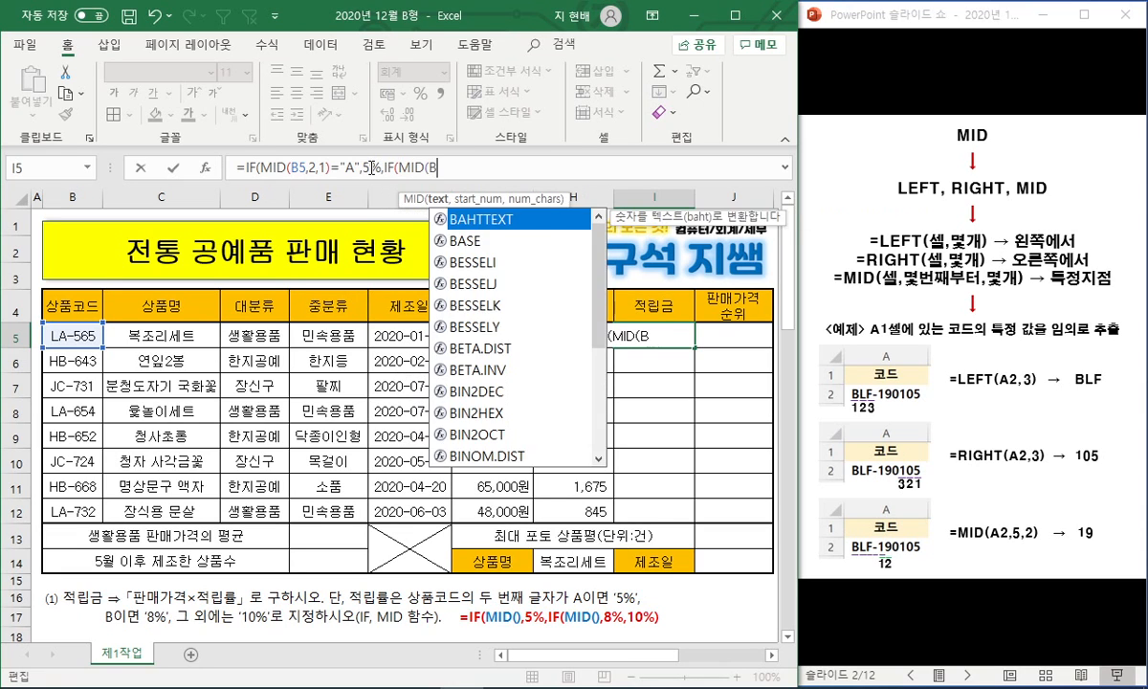
type("5,2,")
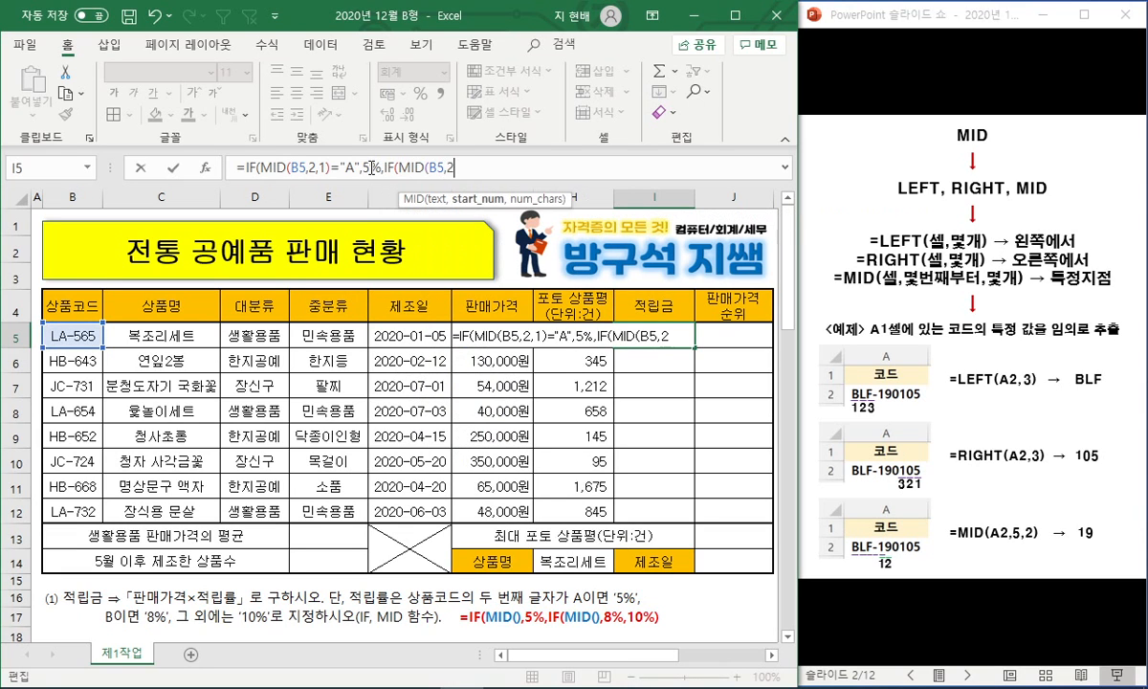
type("1)")
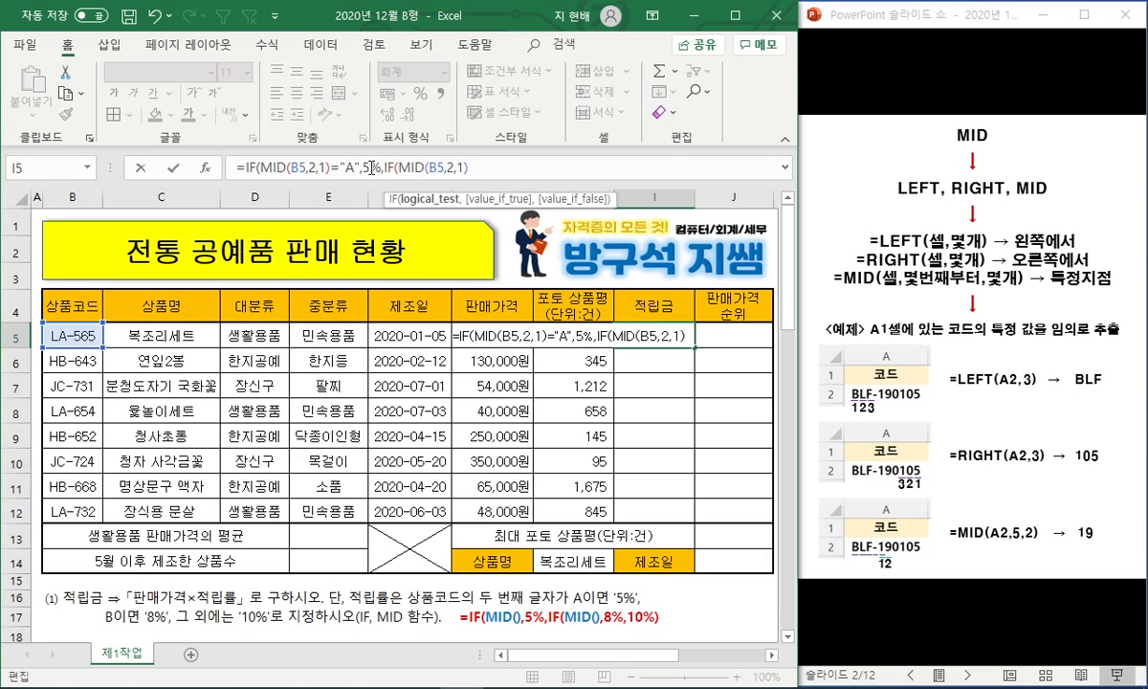
type("=\"B")
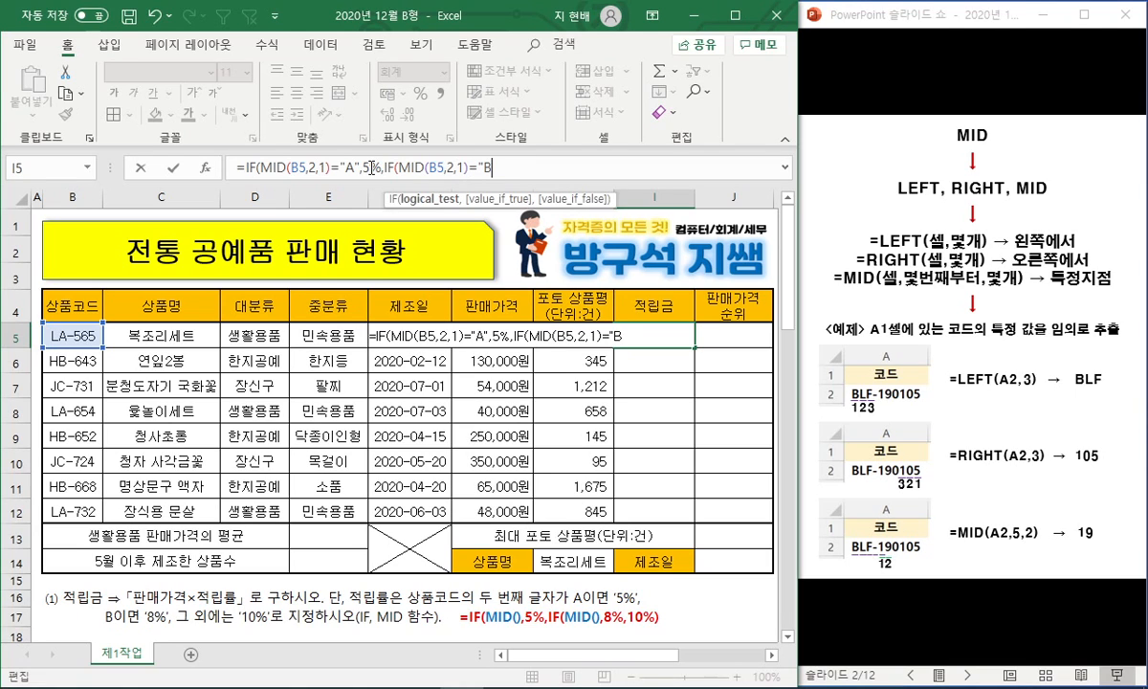
type("\",")
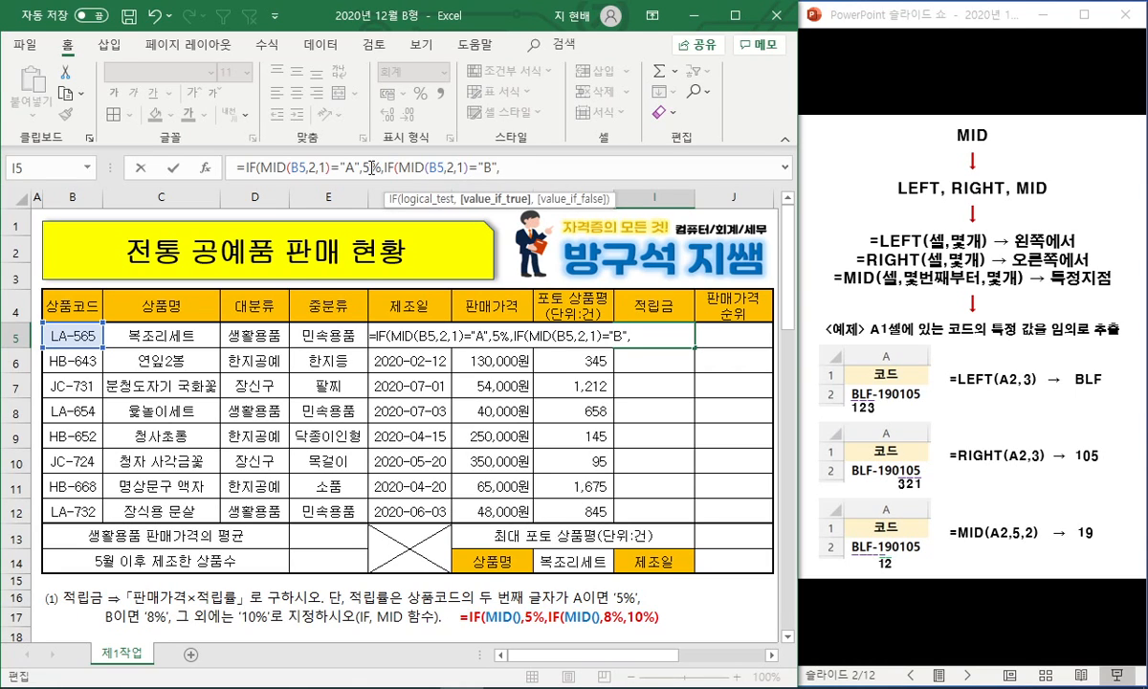
type("8%,10%")
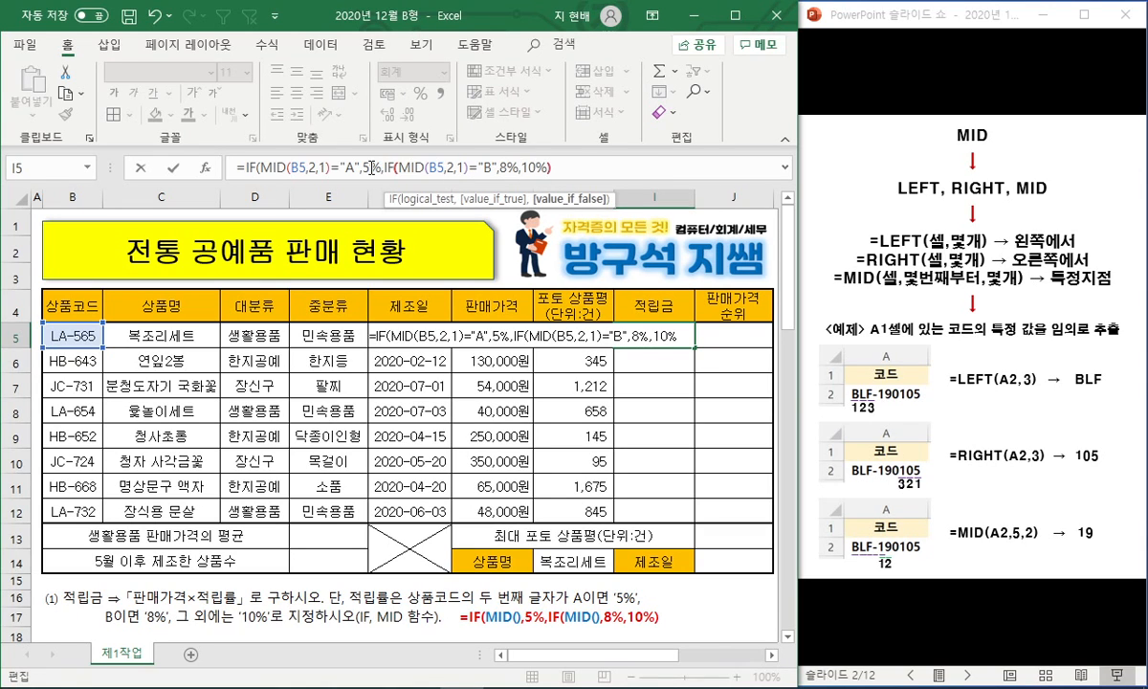
type(")")
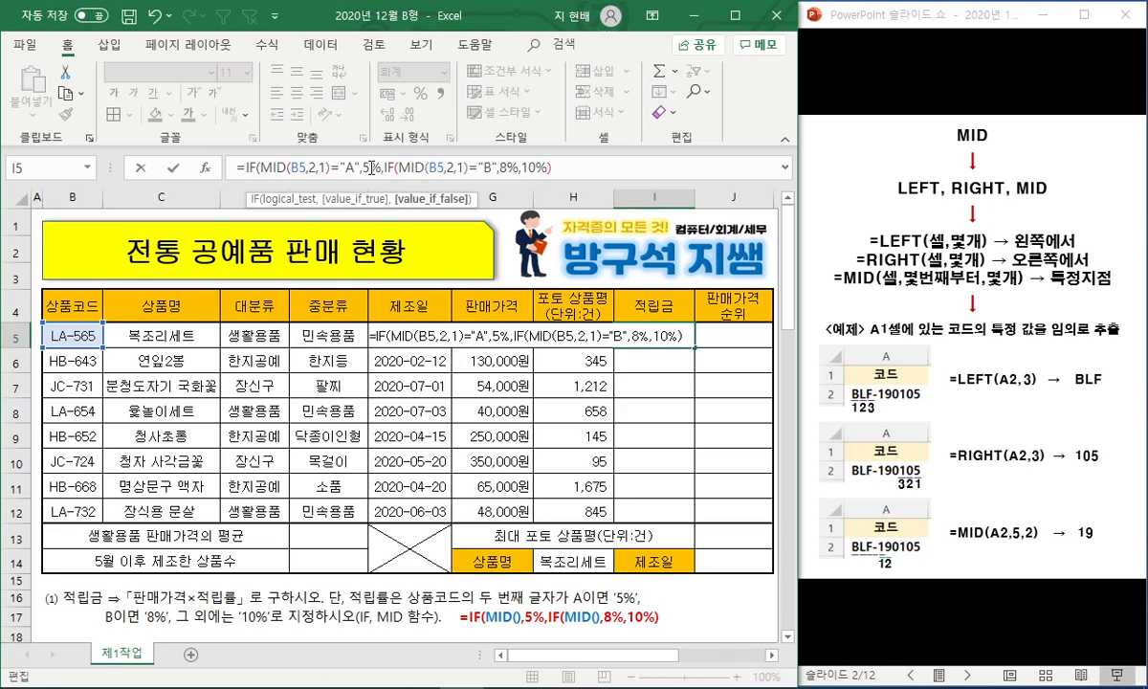
type(")")
key("ctrl+Return")
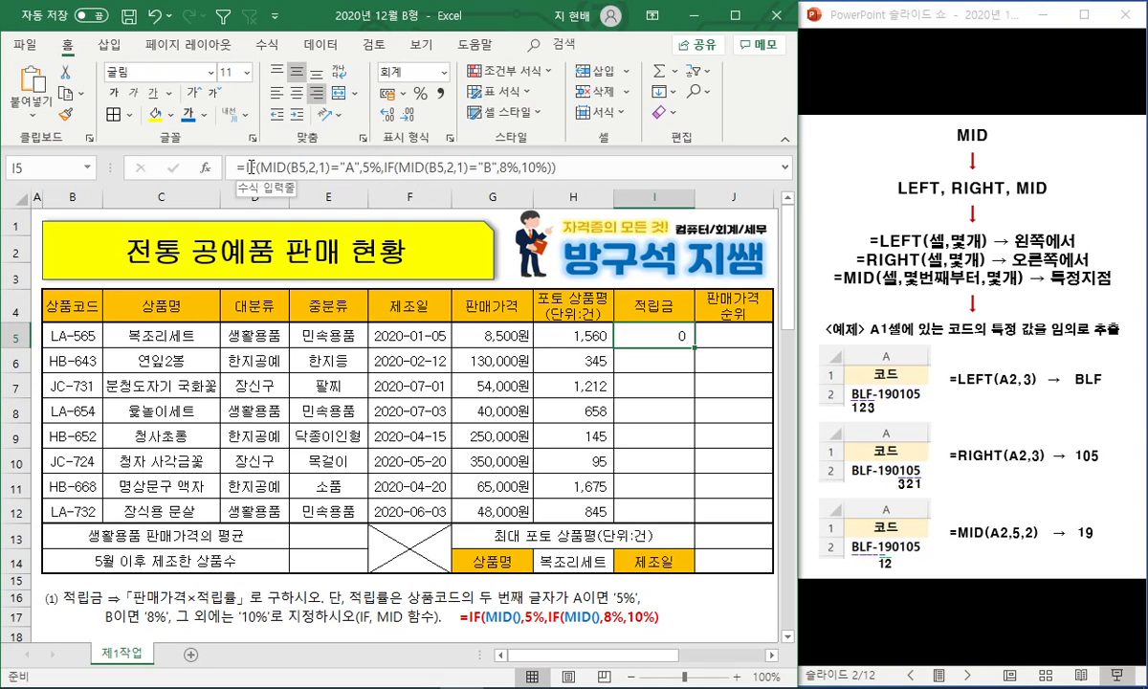
Mark the I5 formula and its link to 적립률 in the instruction with freehand strokes, and clear the marks.
left_click_drag(239, 175, 555, 175)
mouse_move(230, 584)
left_mouse_down()
mouse_move(196, 586)
mouse_move(225, 605)
mouse_move(277, 411)
mouse_move(287, 179)
left_mouse_up()
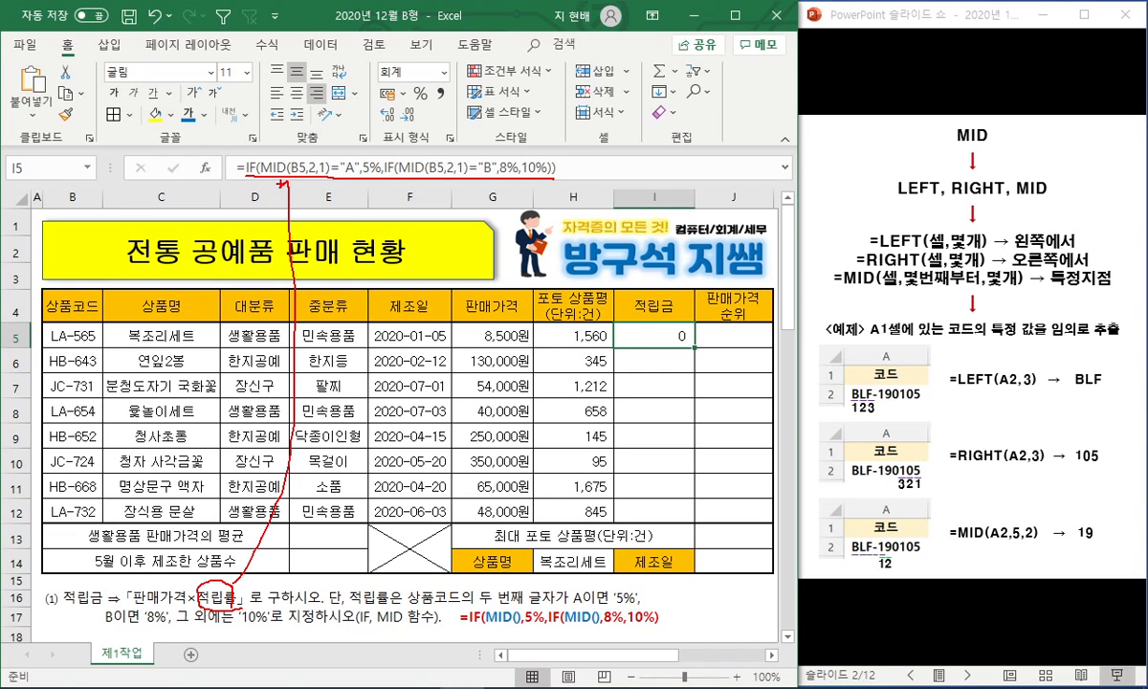
left_click_drag(168, 606, 164, 603)
key("Escape")
Multiply the IF formula in I5 by the 판매가격 in G5 by adding G5* at its beginning.
left_click(245, 167)
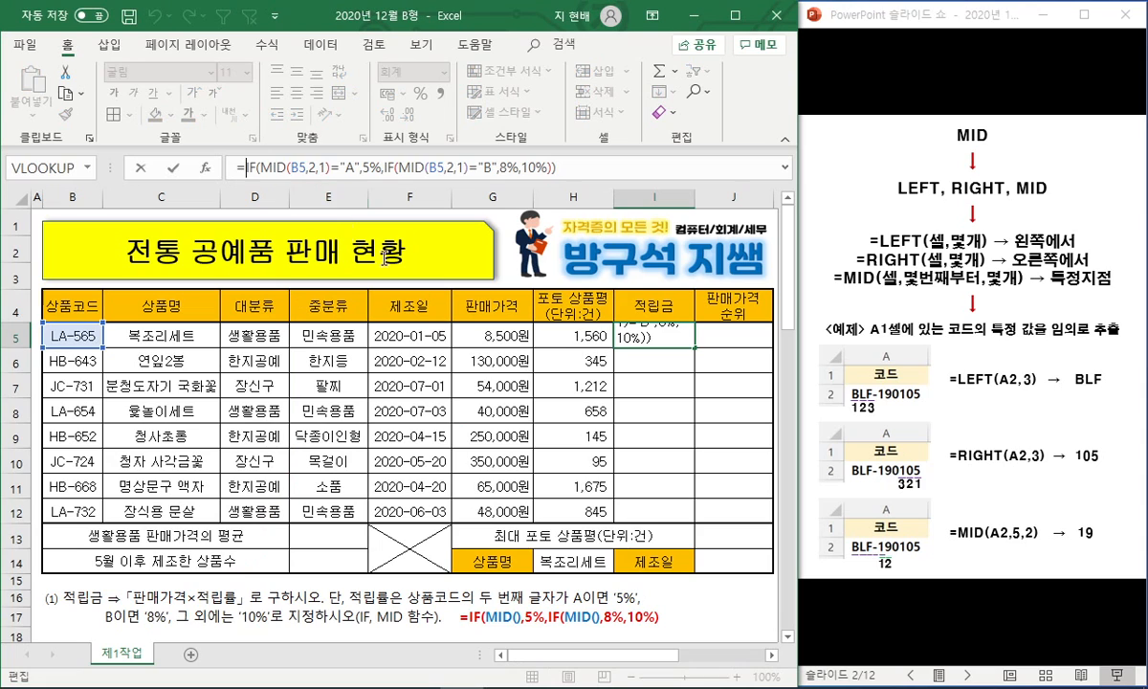
left_click(501, 334)
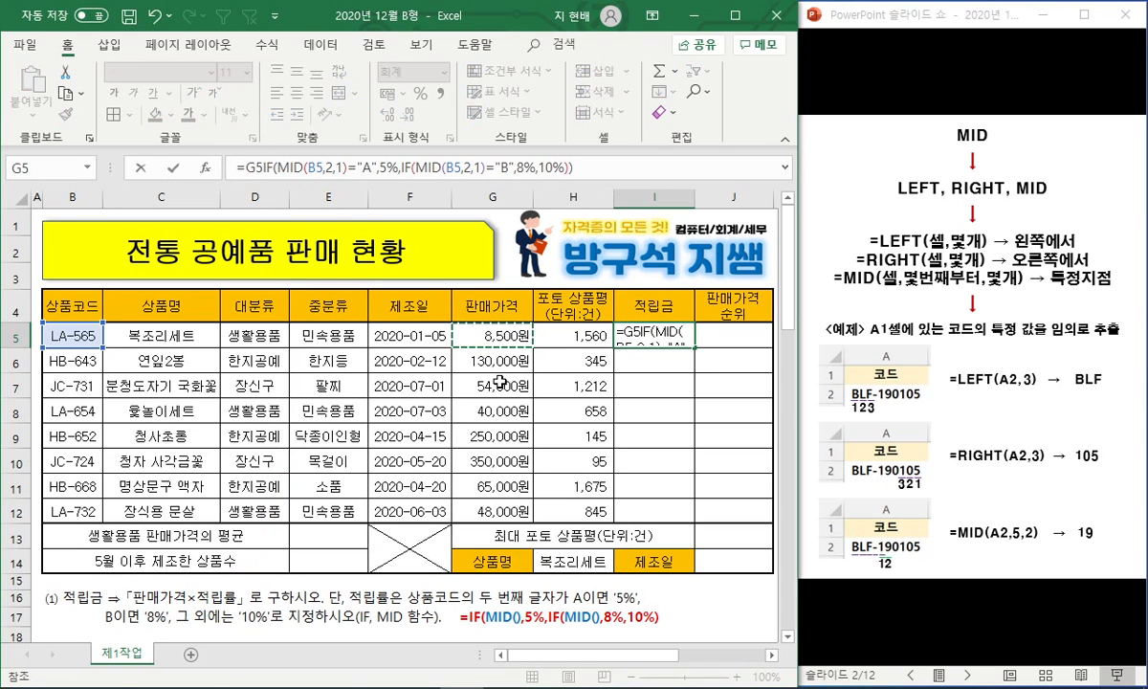
type("*")
key("Return")
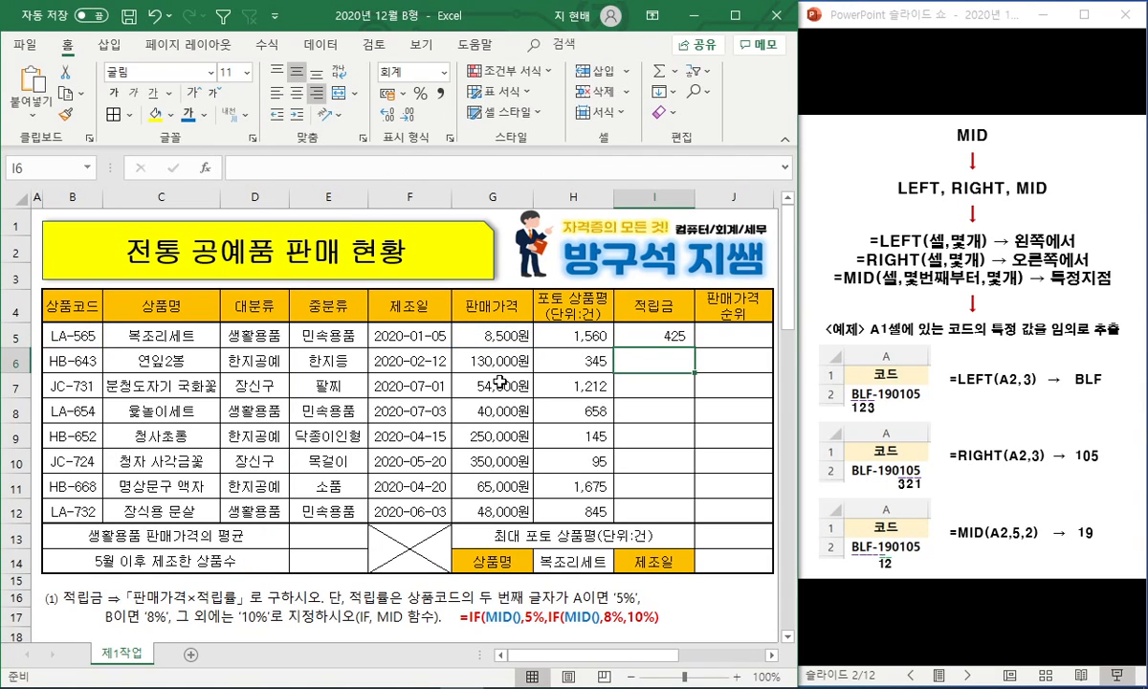
Copy the 적립금 formula from I5 down through I12, pasting formulas only (수식).
key("Up")
key("ctrl+c")
key("shift+Down")
key("shift+Down")
key("shift+Down")
key("shift+Down")
key("shift+Down")
key("shift+Down")
key("shift+Down")
key("ctrl+alt+v")
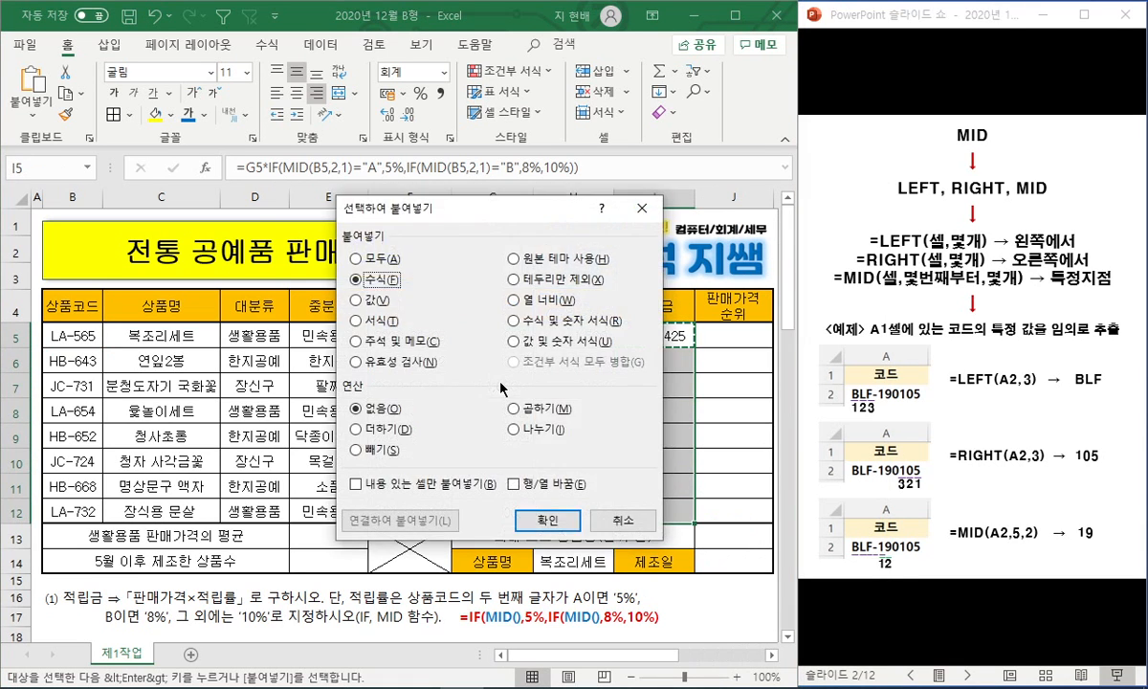
key("Return")
key("Escape")
key("Down")
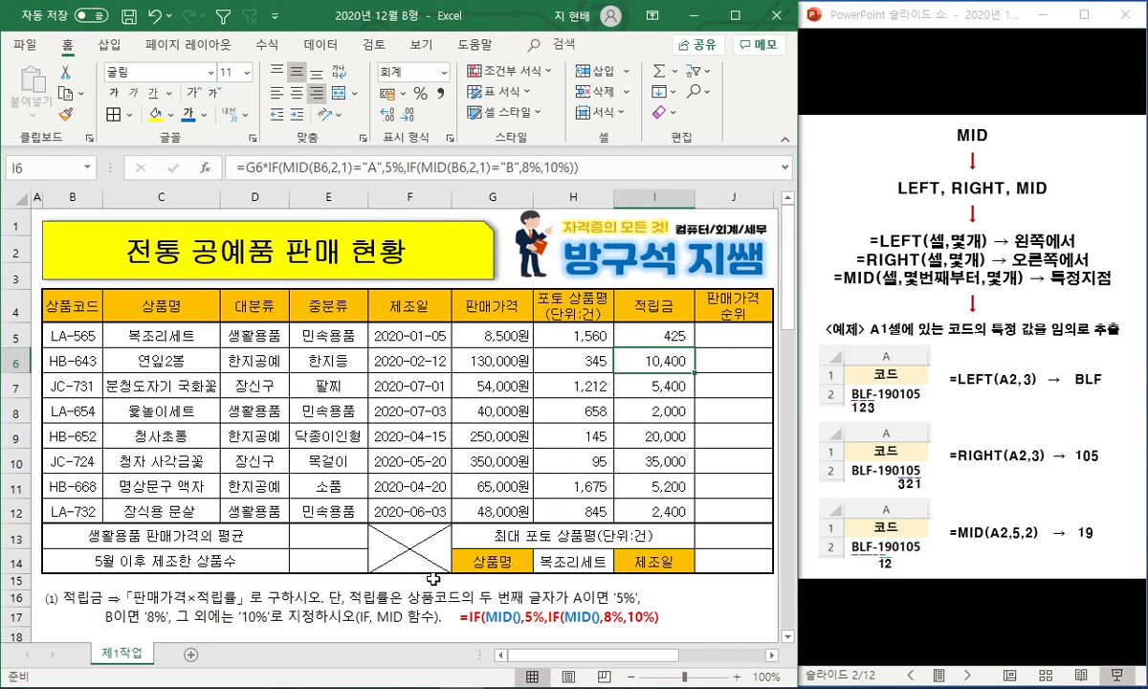
Delete the rows holding the finished instruction (1) below the table, starting at row 16.
left_click(412, 580)
mouse_move(21, 599)
left_mouse_down()
mouse_move(21, 622)
mouse_move(26, 593)
left_mouse_up()
key("ctrl+minus")
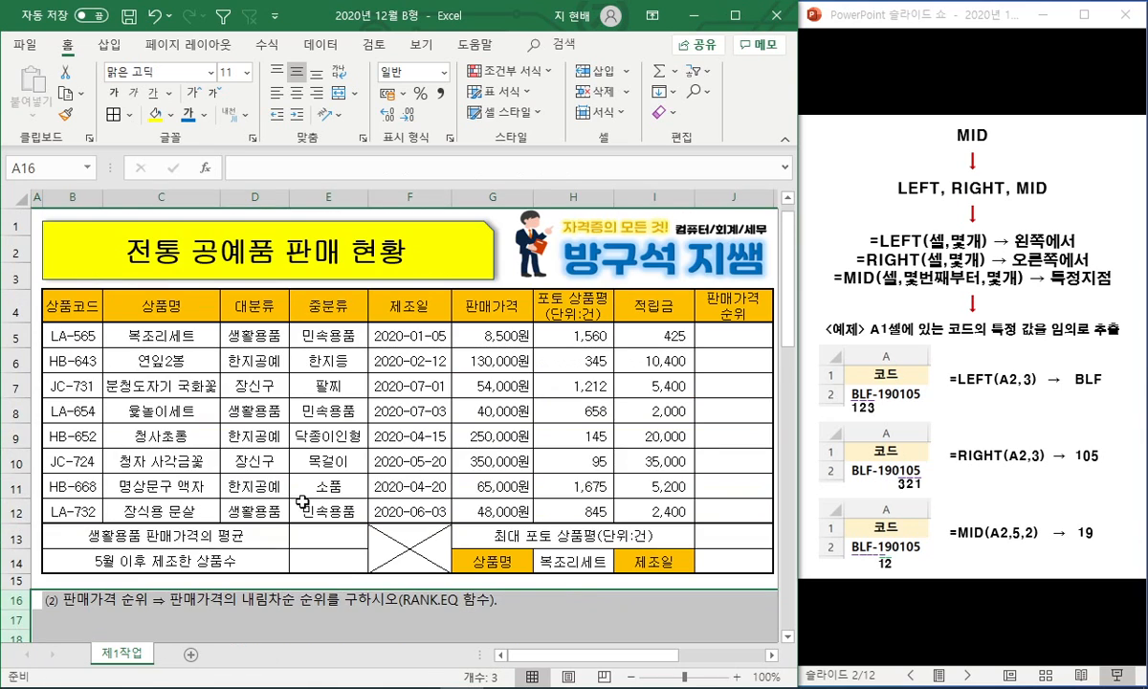
left_click(566, 598)
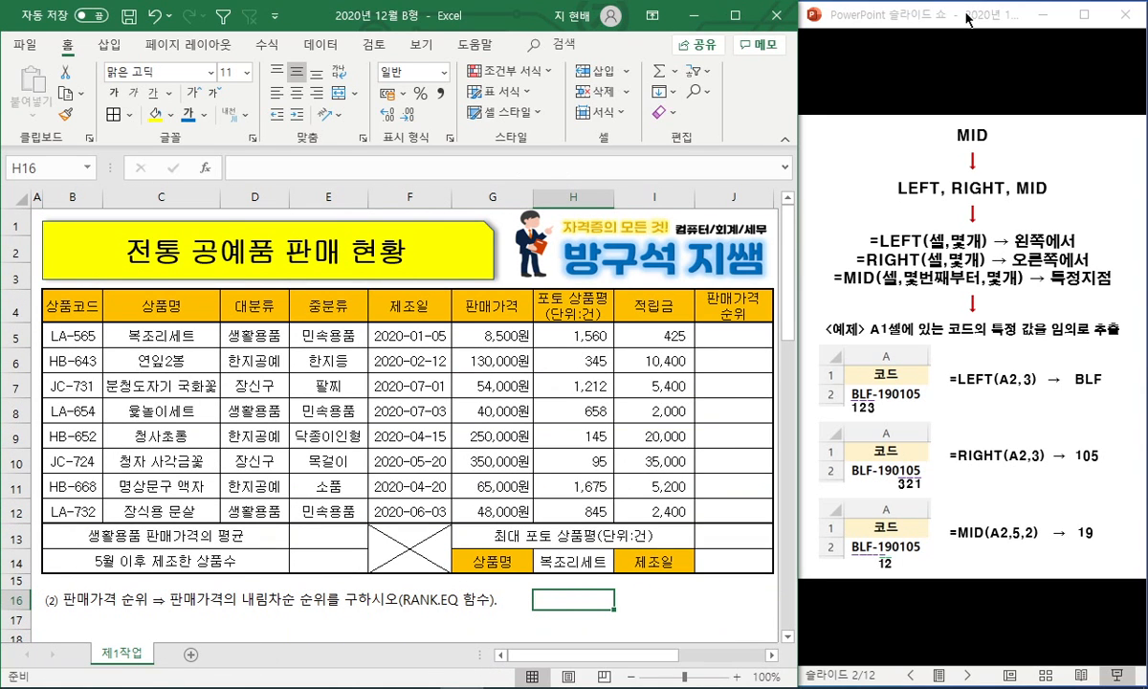
Switch to the PowerPoint slide show, go through the RANK.EQ explanation, mark its arguments and 내림차순 in instruction (2), and clear the marks.
left_click(907, 17)
key("Right")
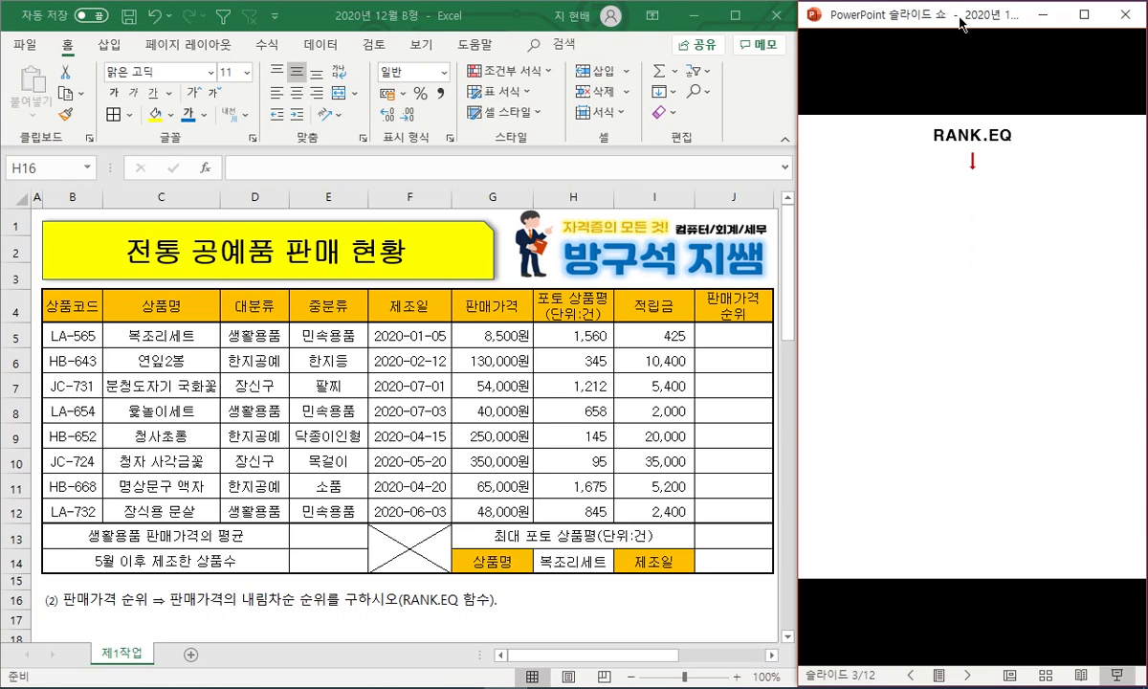
key("Right")
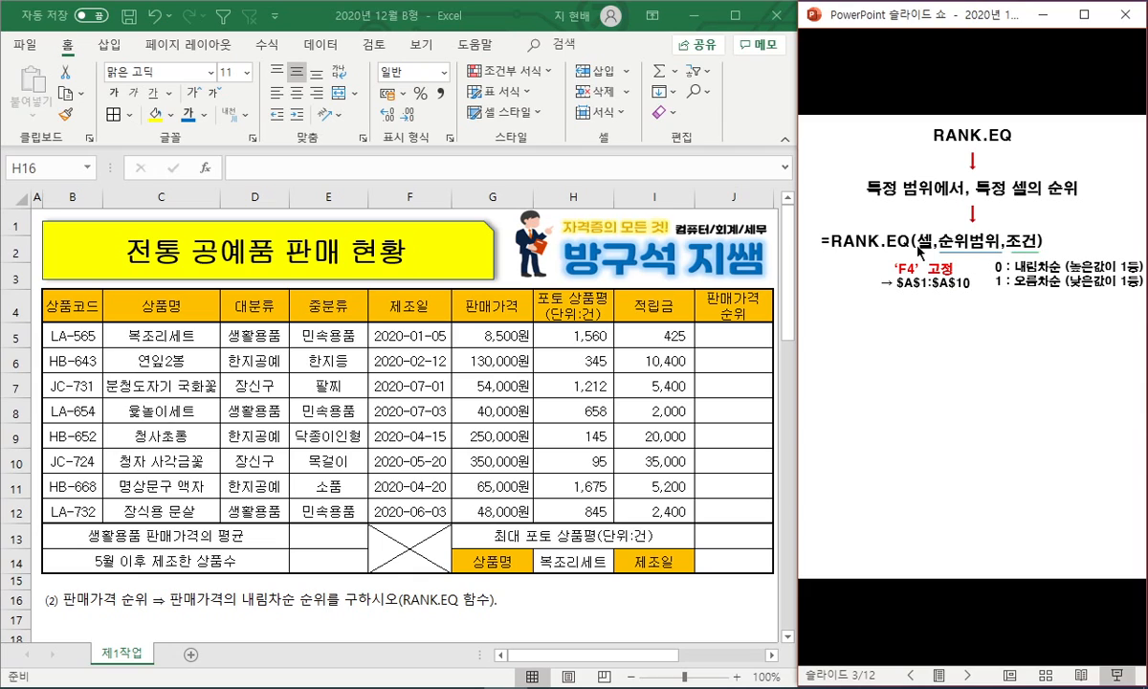
mouse_move(976, 197)
left_mouse_down()
mouse_move(1065, 197)
mouse_move(977, 165)
mouse_move(1027, 188)
mouse_move(959, 225)
left_mouse_up()
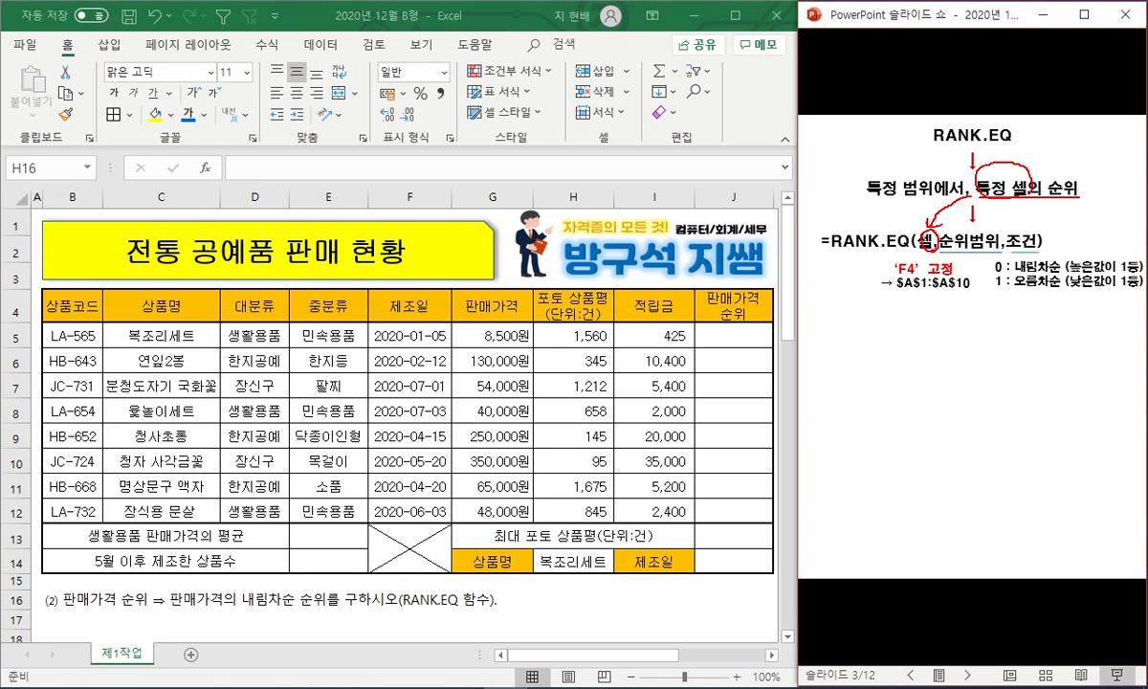
left_click_drag(966, 252, 995, 252)
mouse_move(978, 291)
left_mouse_down()
mouse_move(964, 302)
mouse_move(910, 260)
mouse_move(968, 296)
left_mouse_up()
left_click_drag(983, 244, 967, 278)
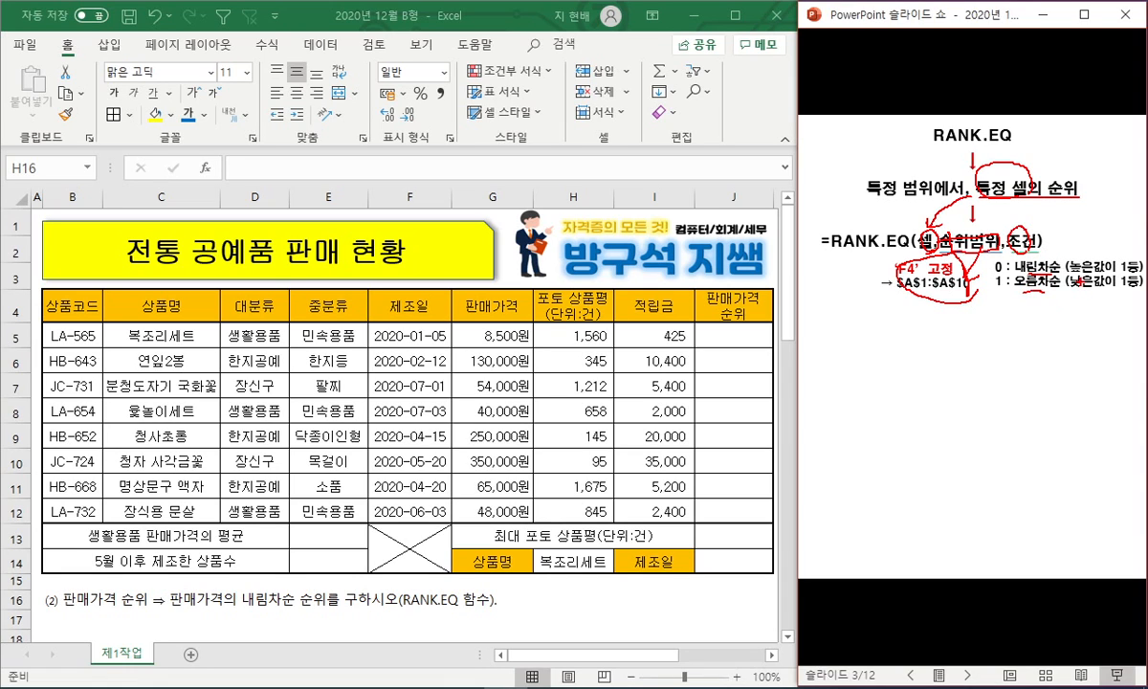
left_click_drag(1081, 272, 1139, 269)
left_click_drag(1072, 289, 1131, 290)
mouse_move(236, 595)
left_mouse_down()
mouse_move(285, 603)
mouse_move(239, 580)
left_mouse_up()
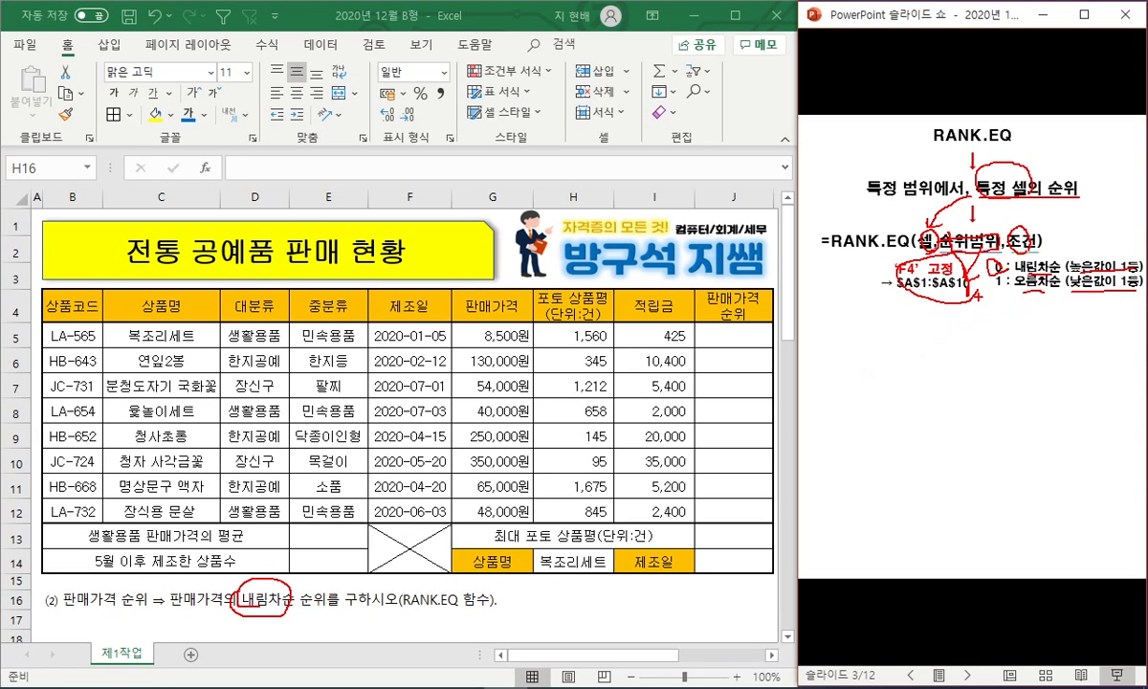
key("Escape")
Go through the slide's 내림차순 and 오름차순 RANK.EQ examples with the fixed range $A$2:$A$6.
left_click(1144, 204)
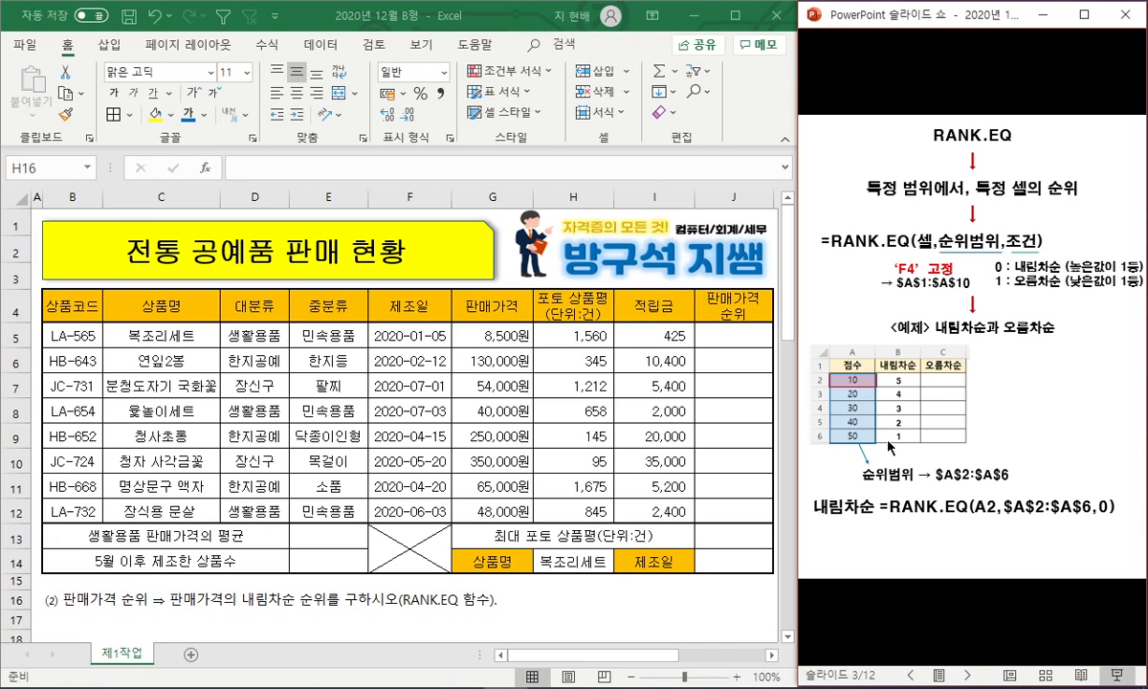
left_click(907, 382)
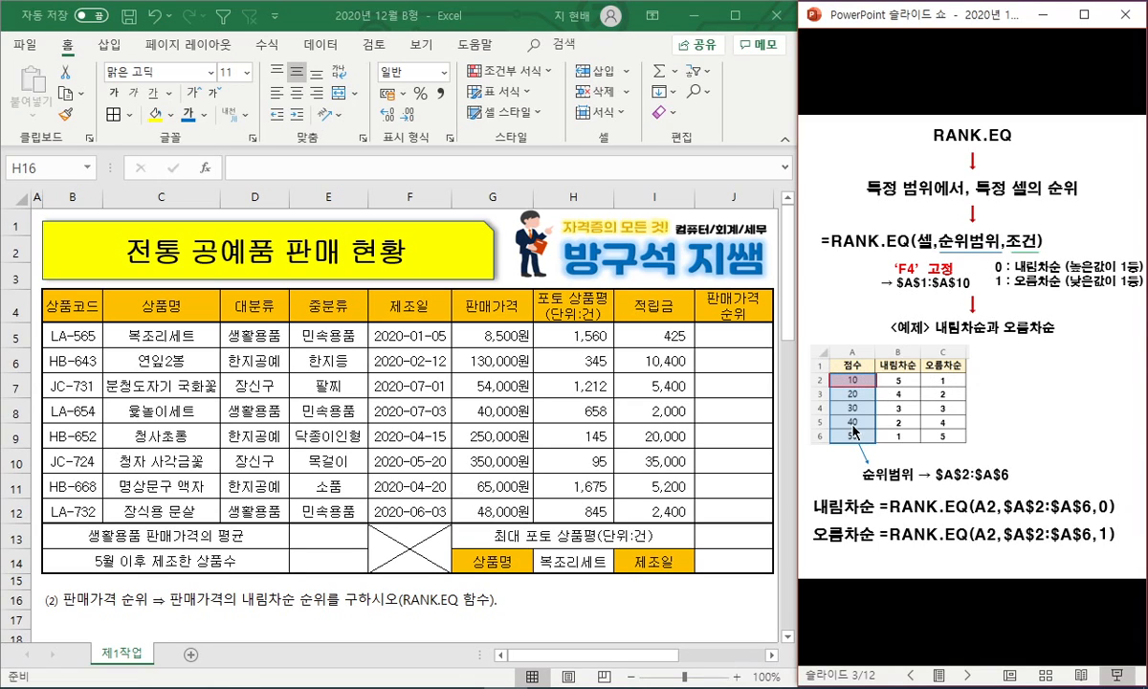
left_click(1012, 384)
left_click(1012, 384)
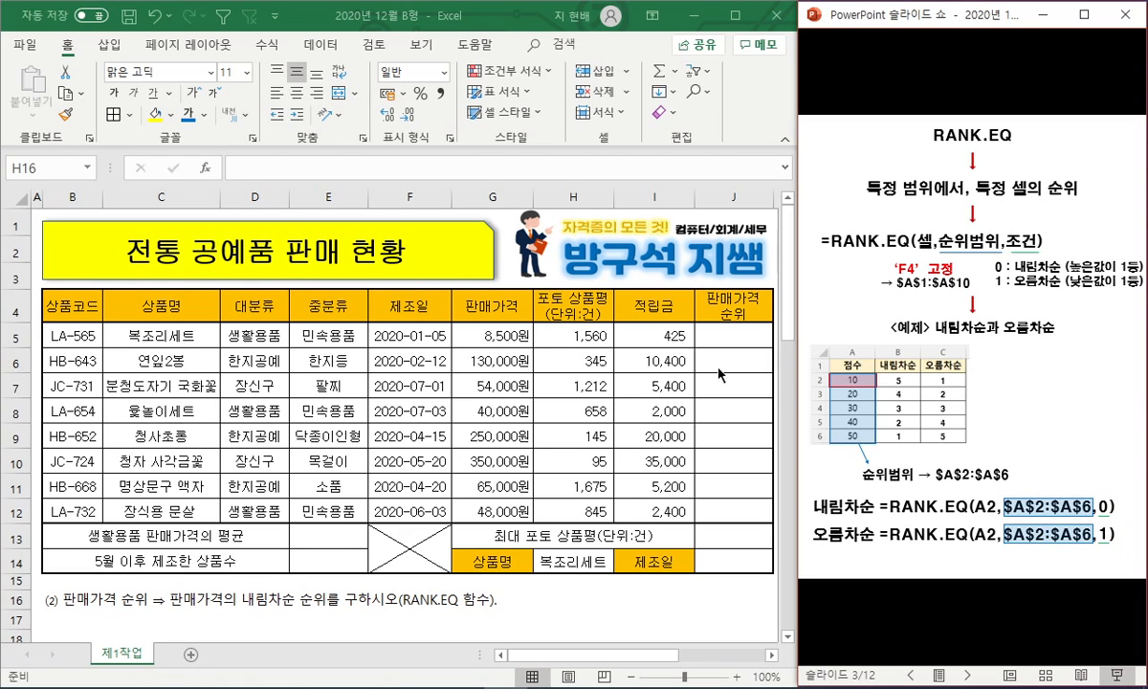
Enter =RANK.EQ(G5,$G$5:$G$12,0) in J5 to rank the 판매가격 in descending order.
left_click(732, 335)
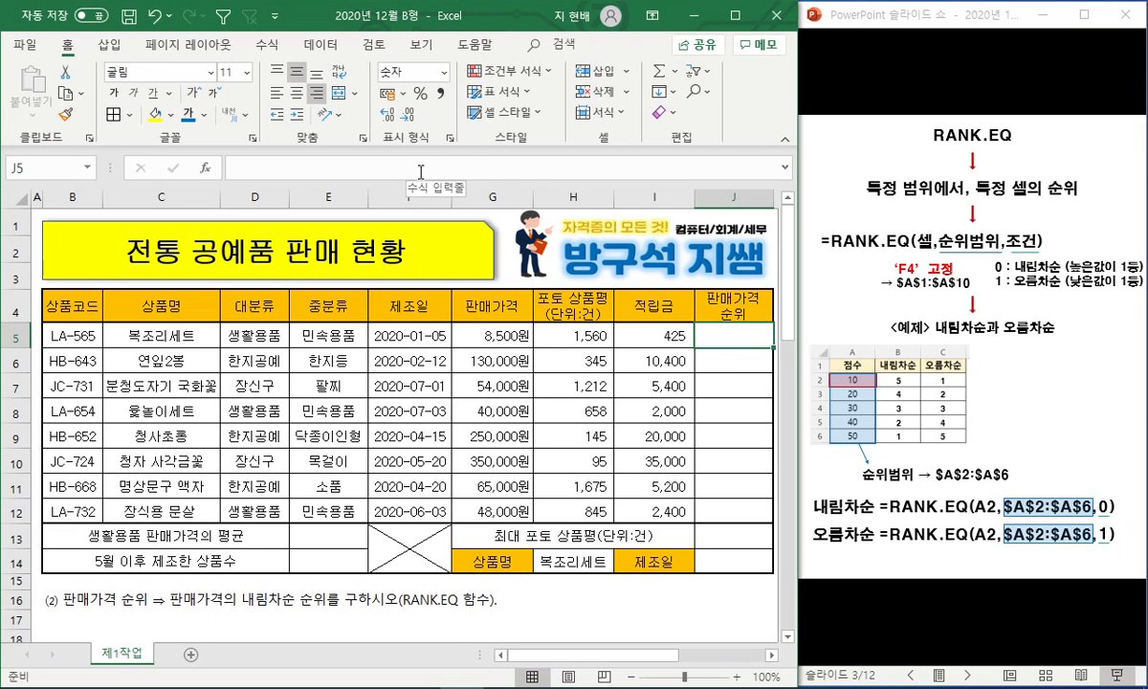
type("=RAN")
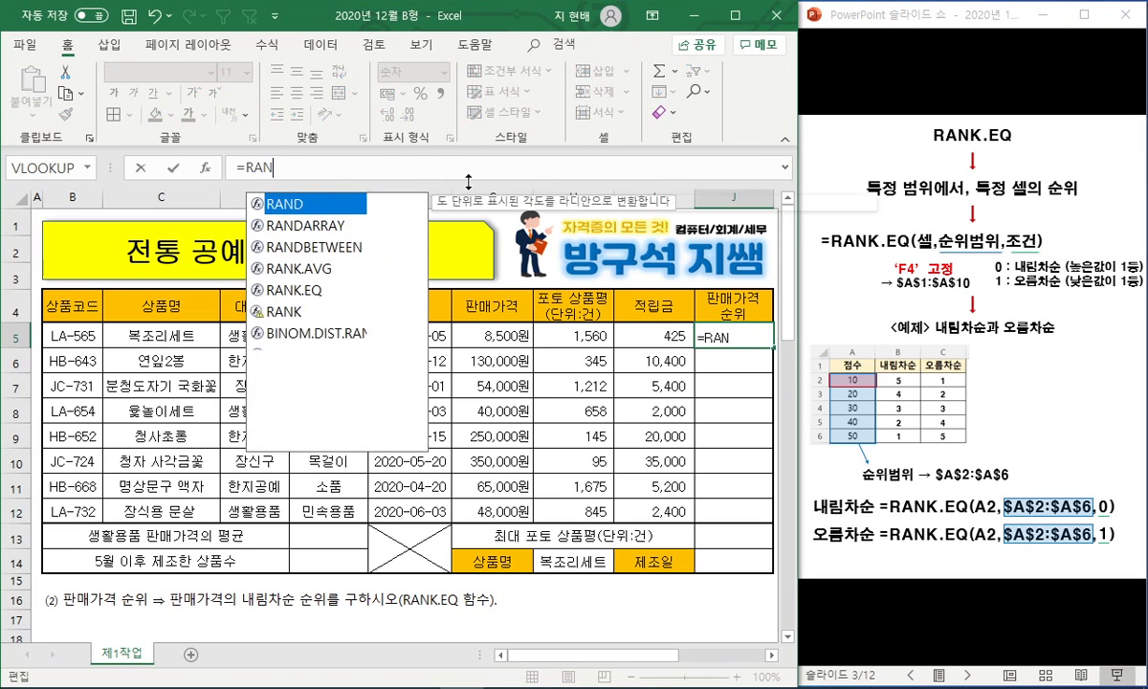
type("K.EQ(")
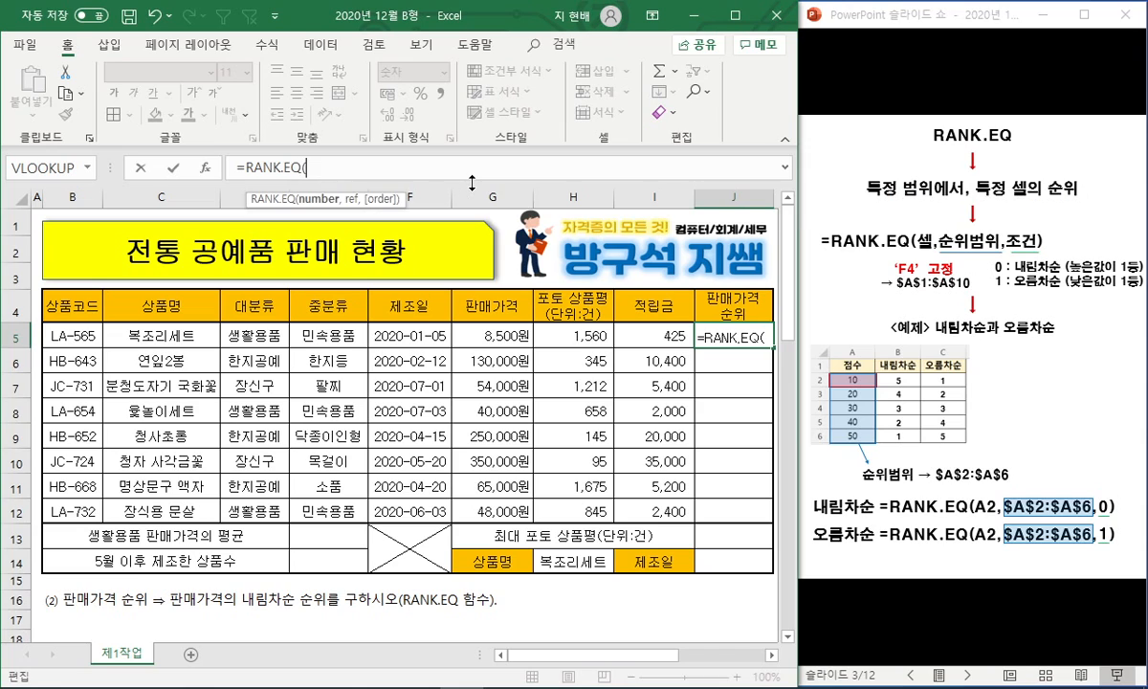
left_click(494, 334)
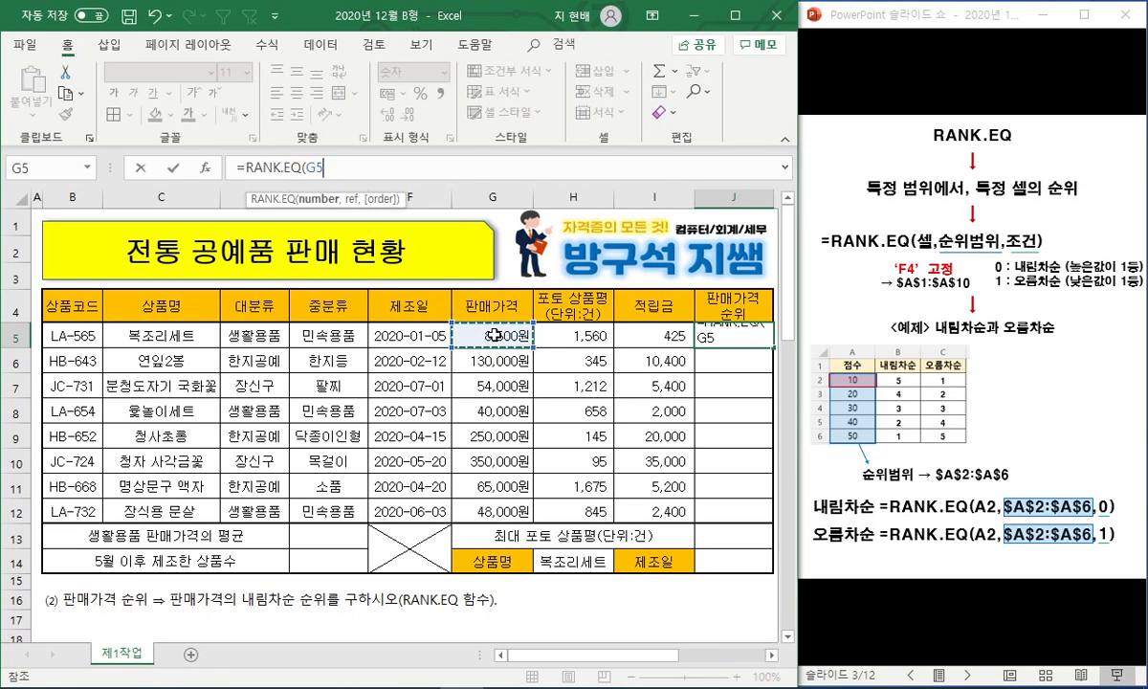
type(",")
left_click_drag(493, 334, 493, 504)
key("F4")
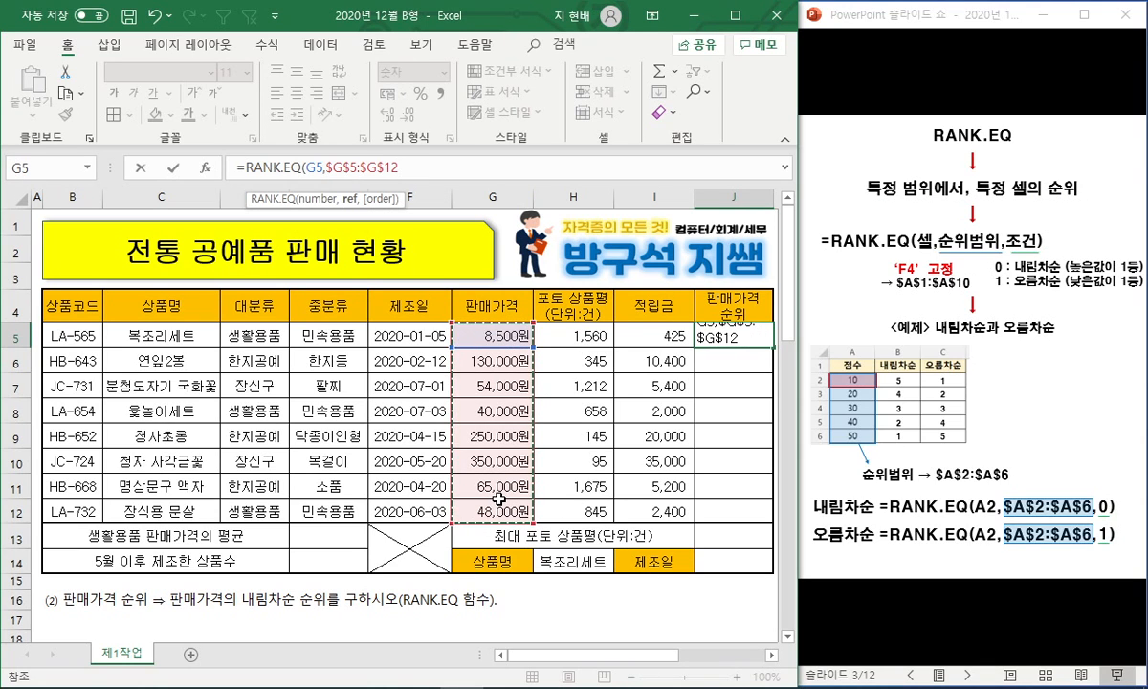
type(",")
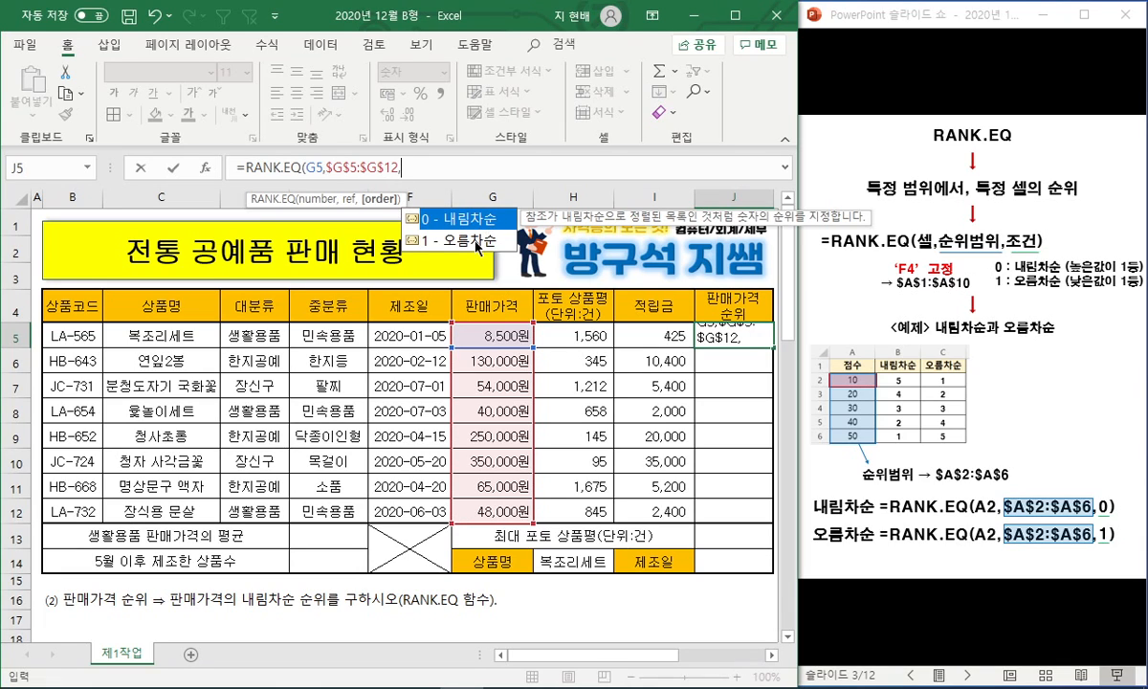
type("0)")
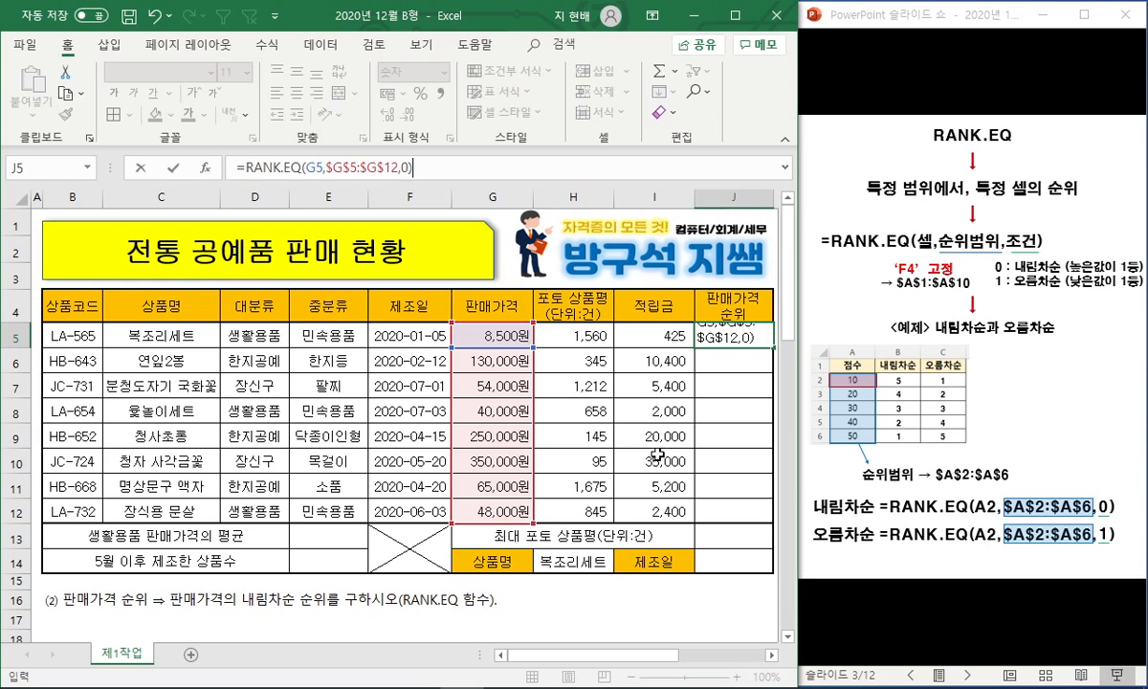
key("Return")
Copy the 판매가격 순위 formula from J5 down through J12, pasting formulas only (수식).
key("Up")
key("ctrl+c")
key("shift+Down")
key("shift+Down")
key("shift+Down")
key("shift+Down")
key("shift+Down")
key("shift+Down")
key("ctrl+v")
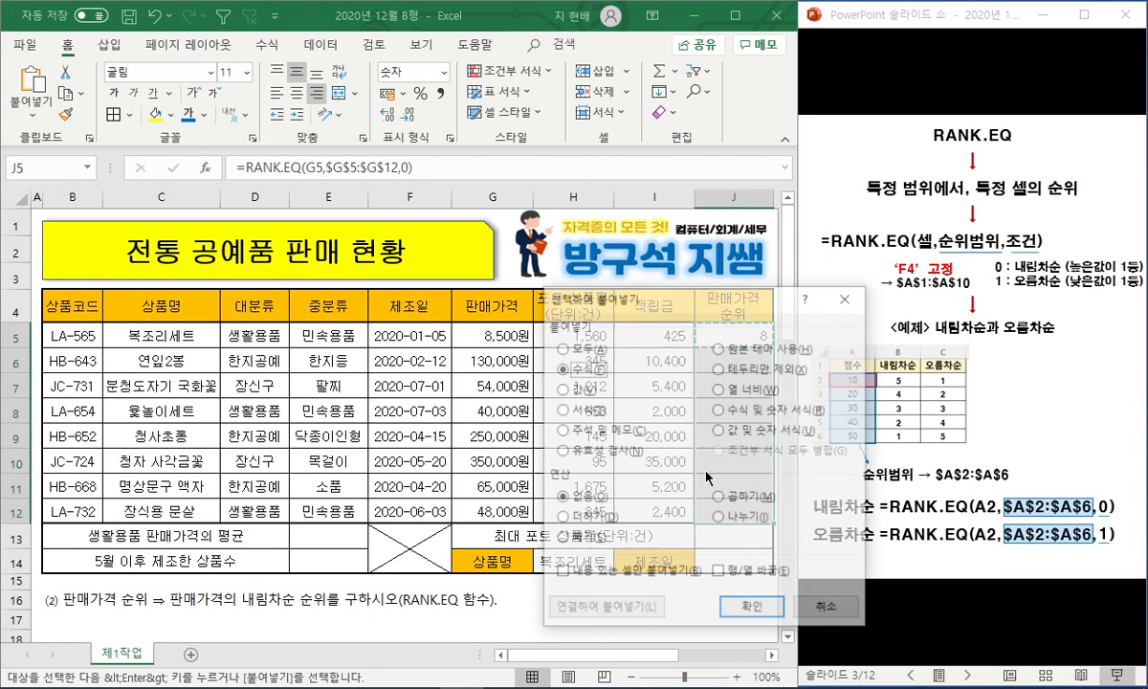
left_click(493, 600)
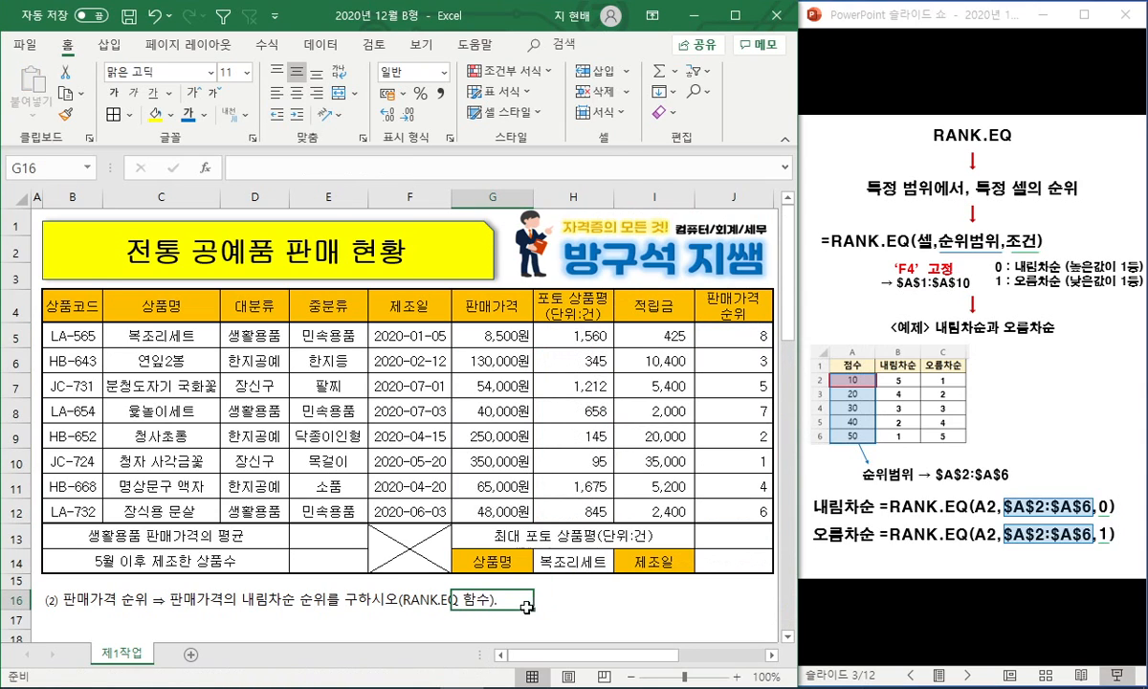
Handwrite a "위" note beside instruction (2), circle the ranks in column J, and clear the marks.
left_click_drag(567, 591, 577, 595)
mouse_move(574, 586)
left_mouse_down()
mouse_move(574, 603)
mouse_move(586, 593)
left_mouse_up()
left_click_drag(577, 602, 599, 602)
left_click_drag(589, 602, 599, 616)
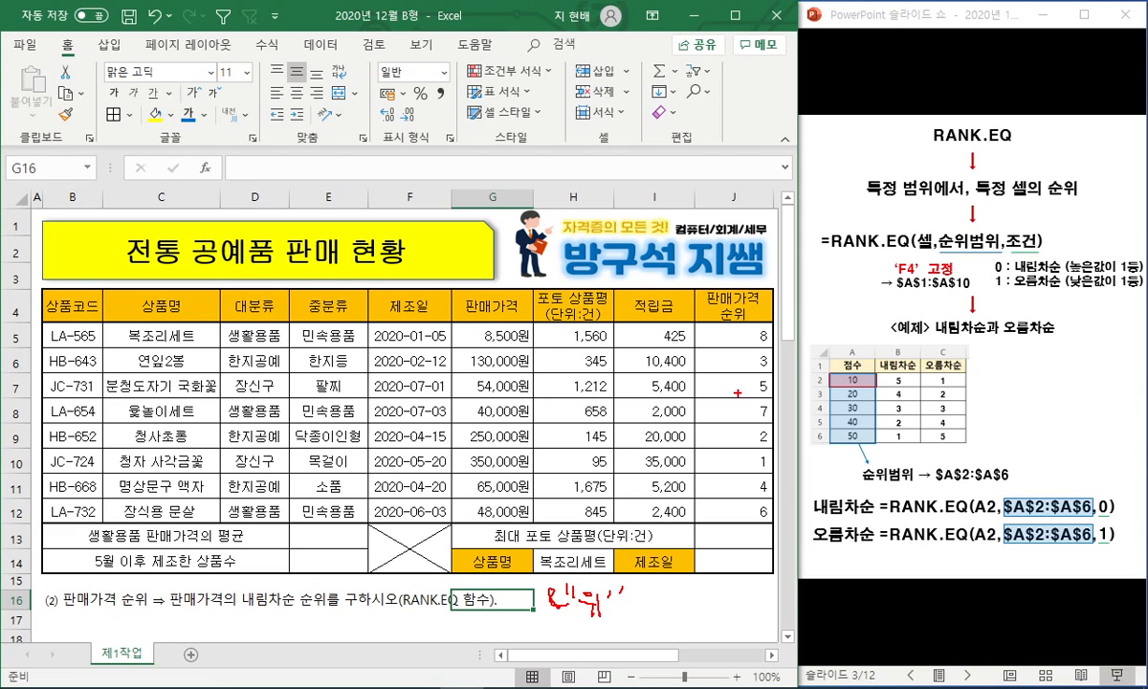
mouse_move(762, 332)
left_mouse_down()
mouse_move(710, 490)
mouse_move(768, 331)
left_mouse_up()
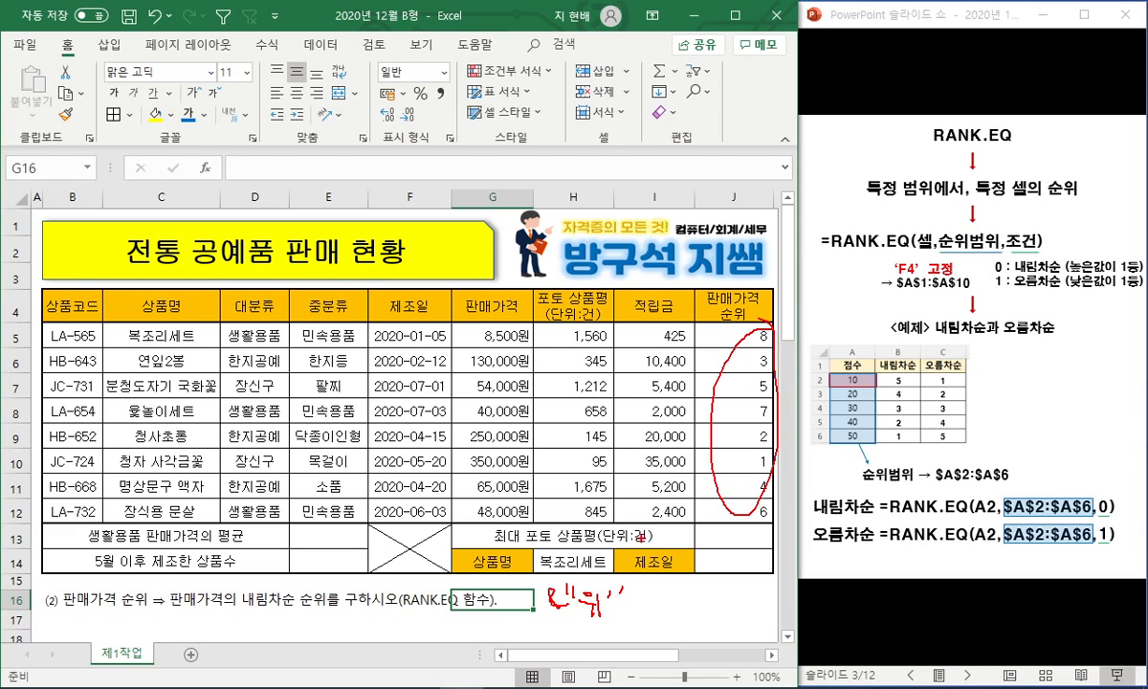
key("Escape")
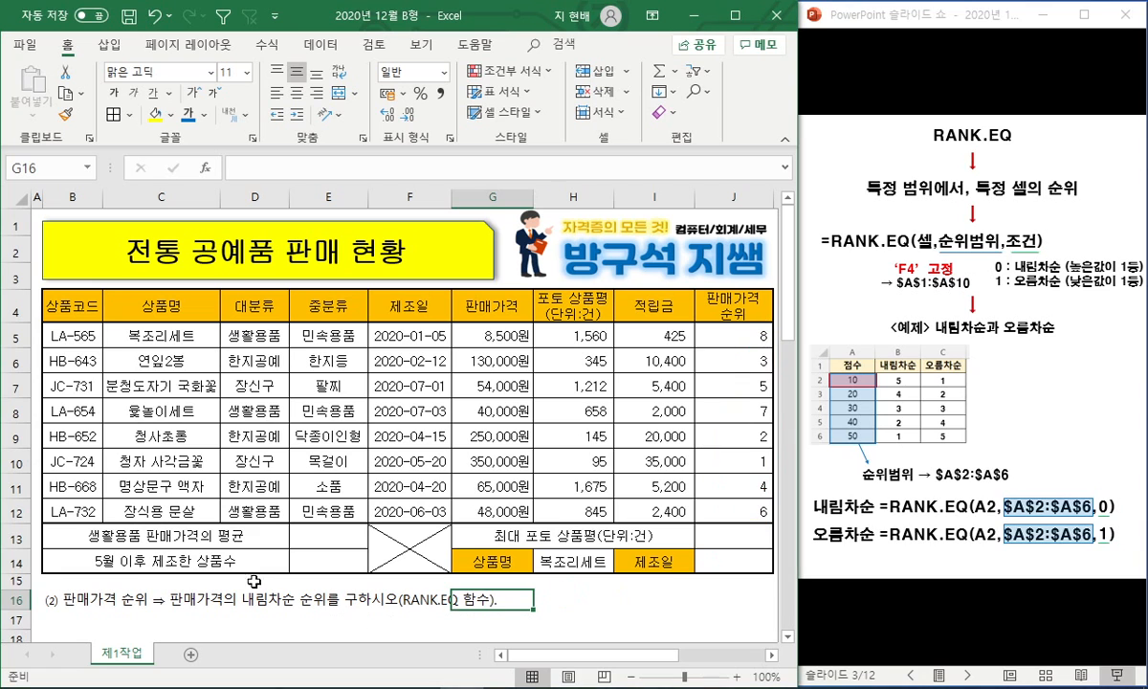
Delete rows 16 to 22 holding the finished instruction (2) below the table.
left_click(253, 581)
left_click(19, 600)
scroll(113, 580, "down", 2)
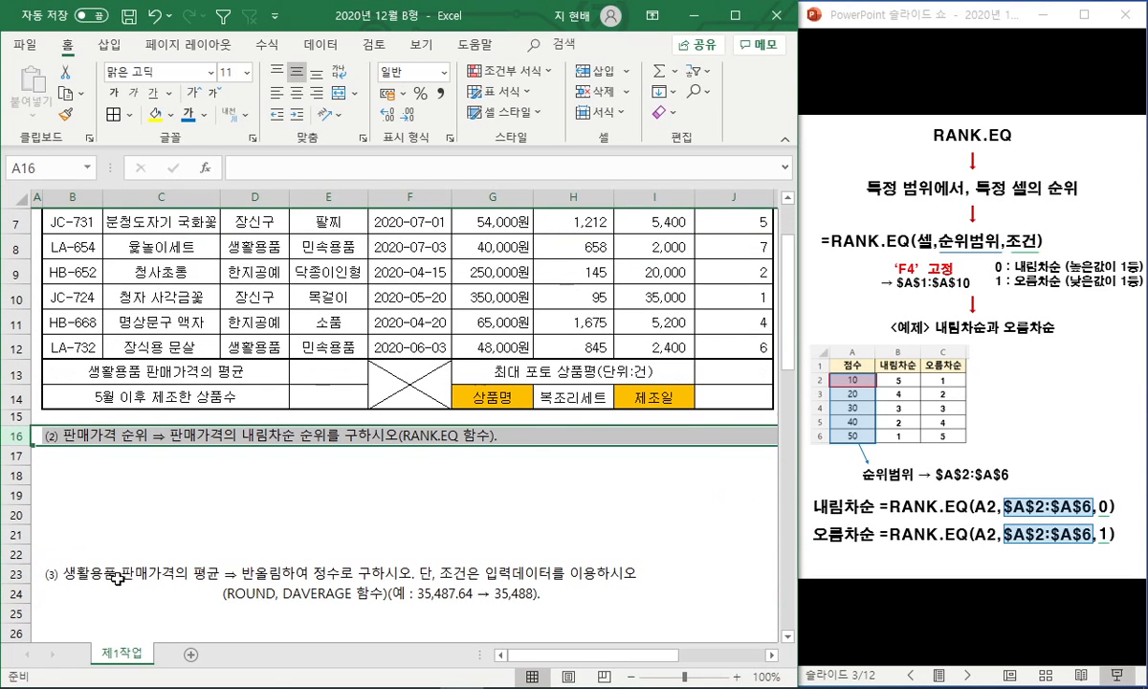
left_click(17, 554, "shift")
key("ctrl+minus")
scroll(267, 535, "up", 2)
left_click(247, 591)
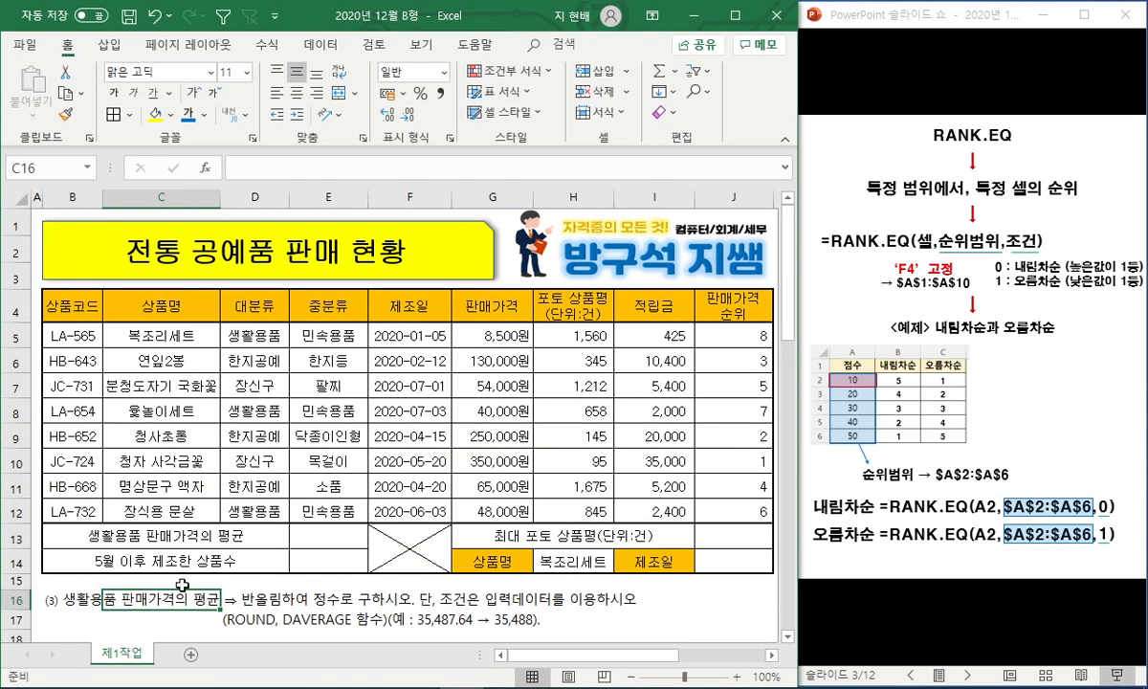
Select E13, switch to the PowerPoint slide show, and go through the ROUND, ROUNDUP, ROUNDDOWN and TRUNC syntax to the list of digit conditions.
left_click(324, 528)
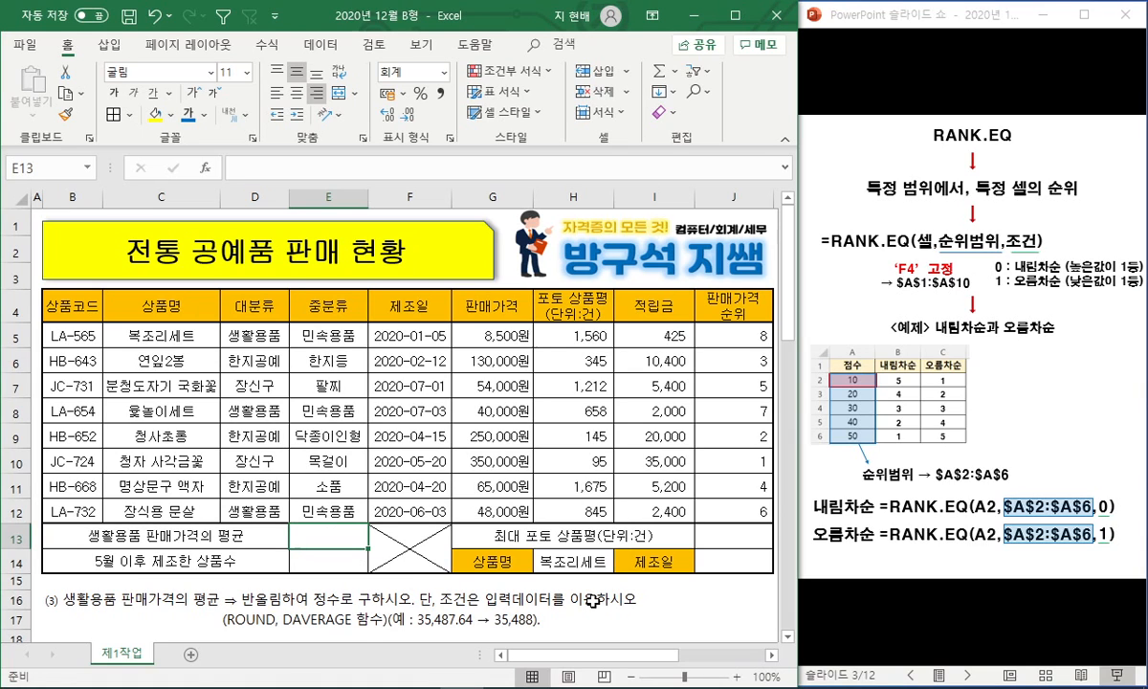
left_click(969, 37)
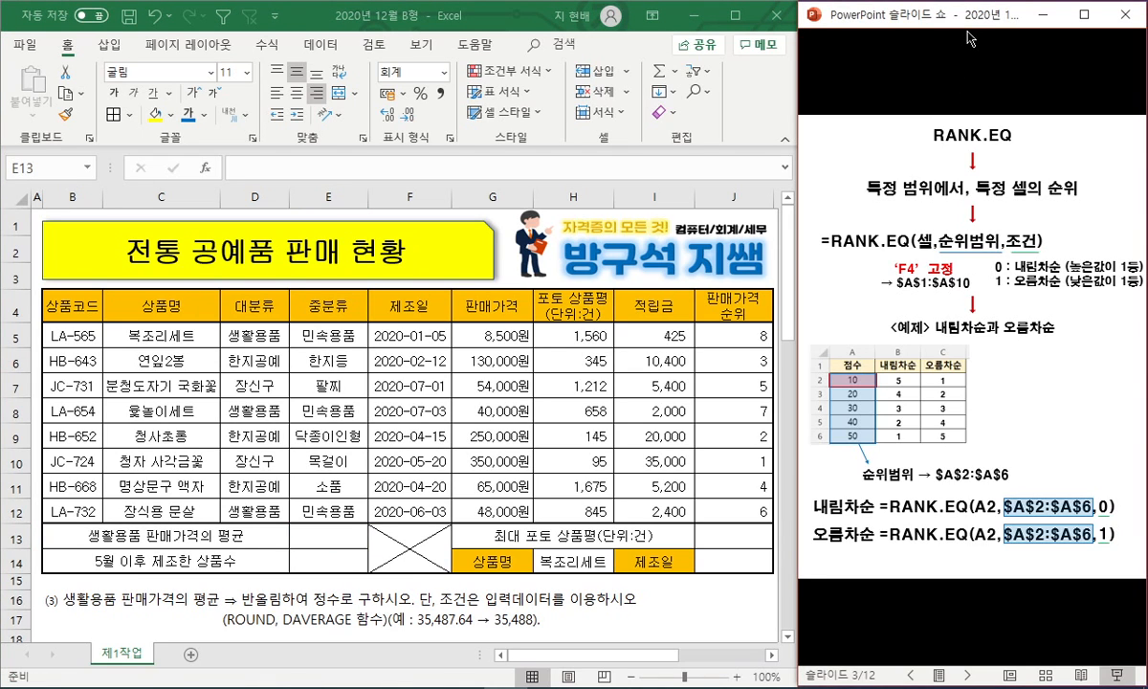
key("Right")
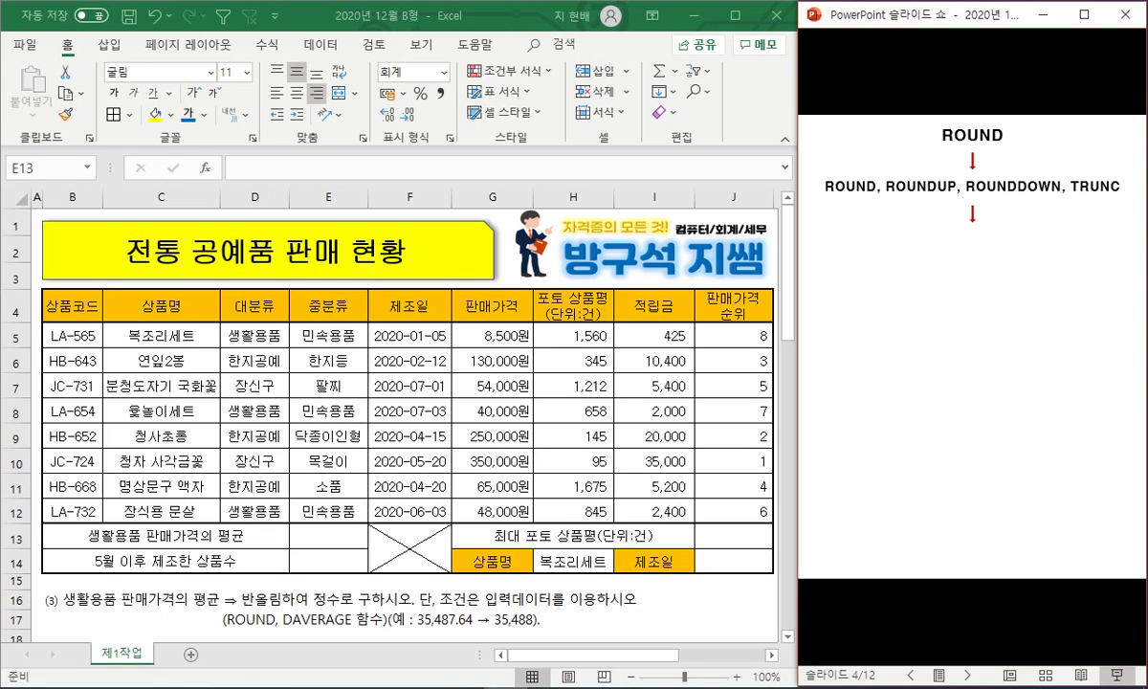
key("Right")
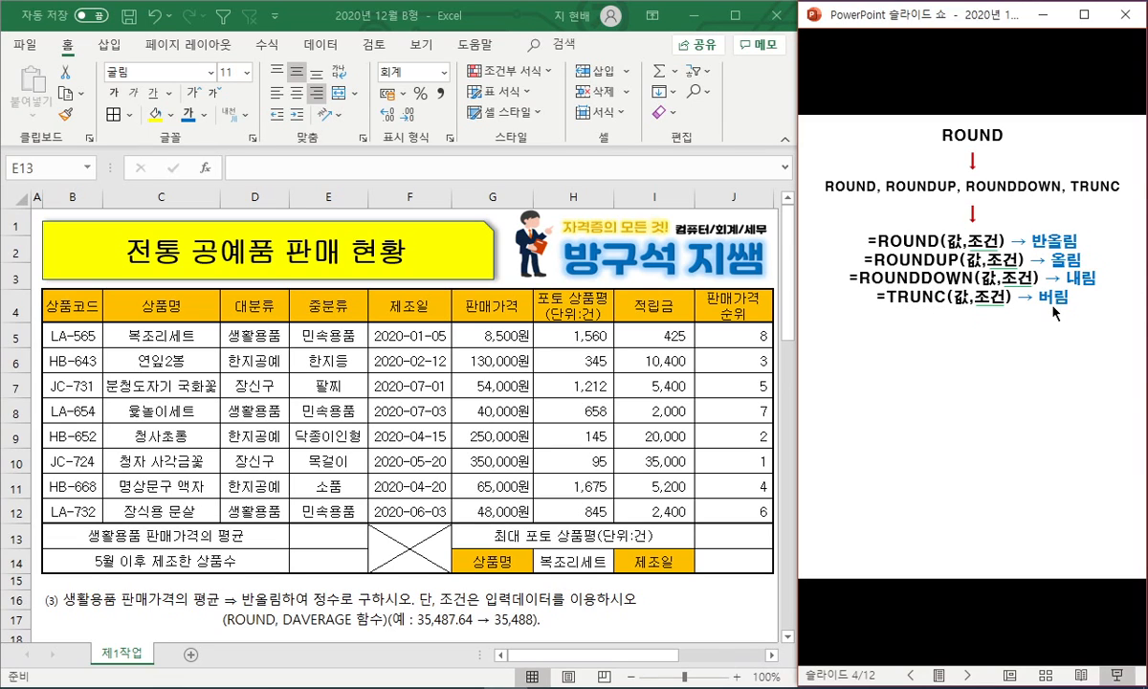
left_click(1015, 248)
key("ctrl+2")
mouse_move(944, 237)
left_mouse_down()
mouse_move(987, 269)
mouse_move(949, 304)
left_mouse_up()
left_click_drag(1005, 225, 985, 260)
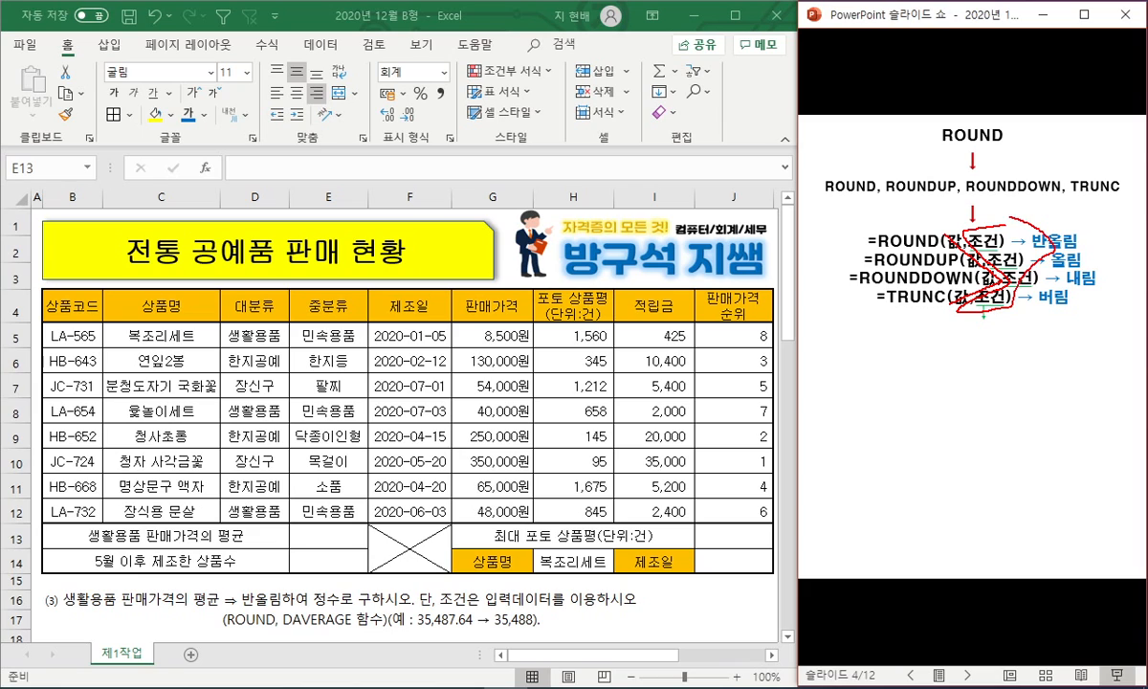
key("e")
left_click(1110, 336)
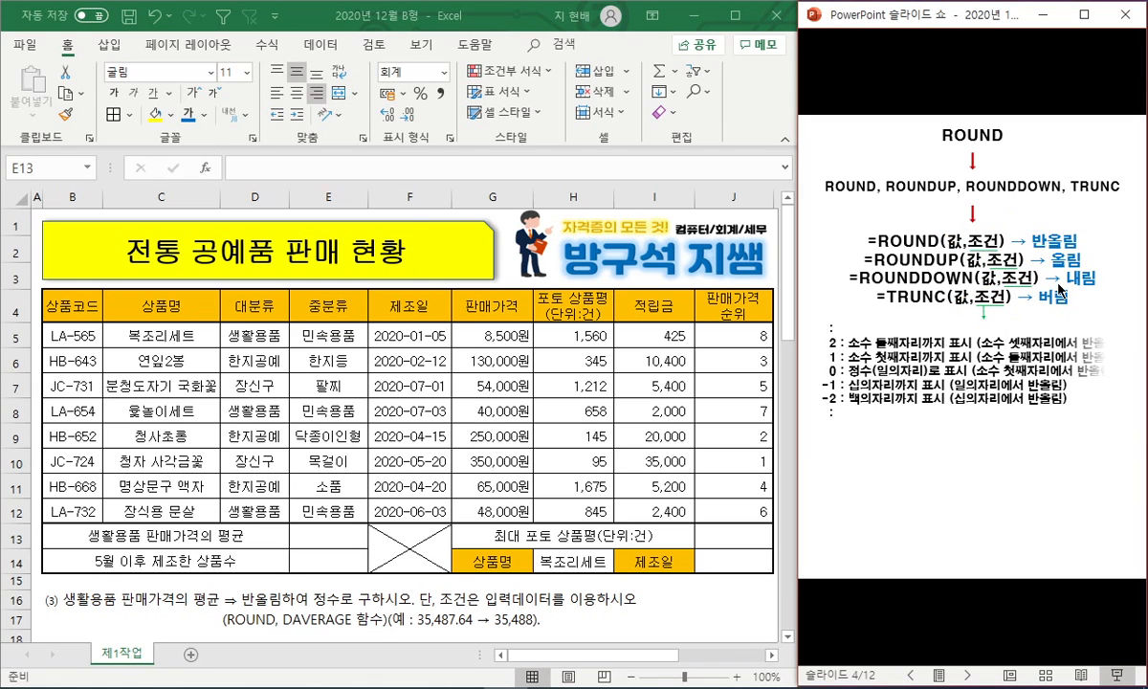
Underline the slide's digit conditions 2 to -2 and extend the list by hand with 3, 4, -3 and -4.
key("ctrl+2")
left_click_drag(834, 375, 915, 363)
left_click_drag(823, 343, 918, 346)
mouse_move(823, 385)
left_mouse_down()
mouse_move(868, 384)
mouse_move(920, 406)
left_mouse_up()
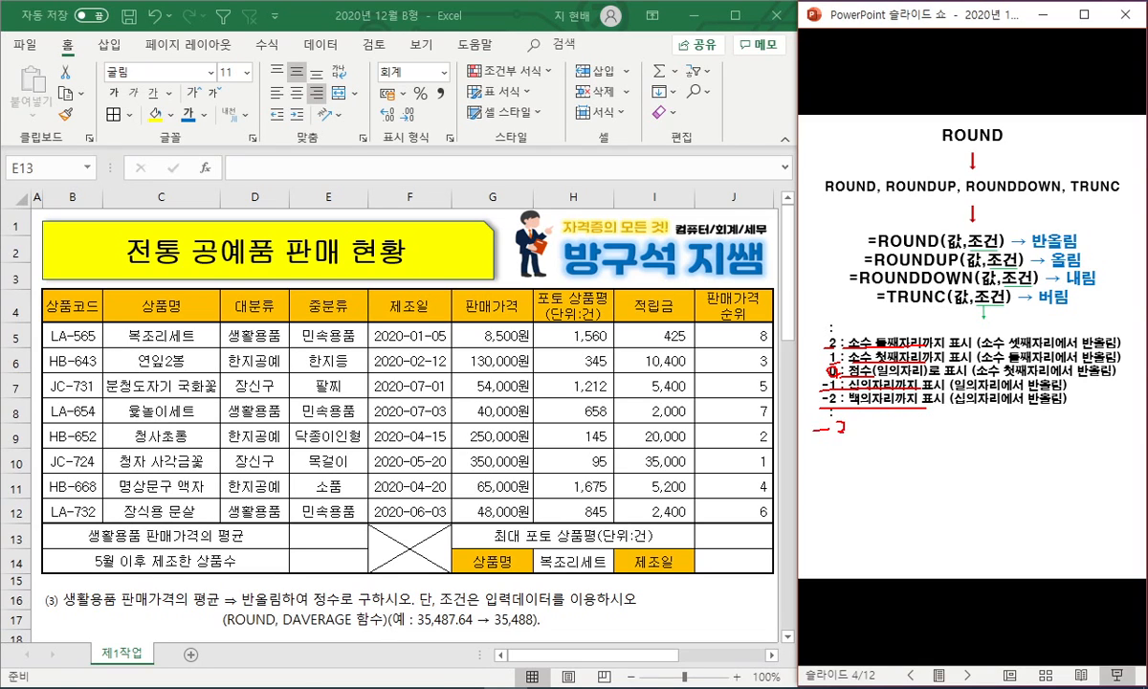
mouse_move(839, 427)
left_mouse_down()
mouse_move(845, 442)
mouse_move(829, 457)
mouse_move(850, 465)
mouse_move(846, 479)
left_mouse_up()
mouse_move(814, 305)
left_mouse_down()
mouse_move(811, 287)
mouse_move(826, 298)
left_mouse_up()
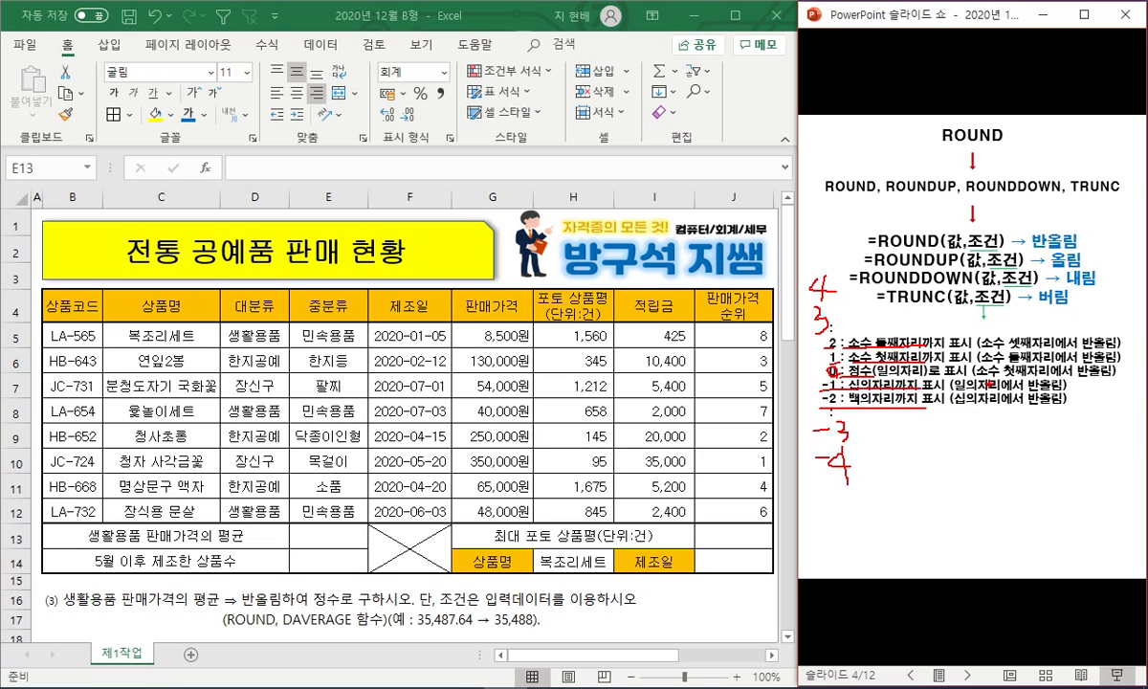
Underline the 반올림 explanations on the slide and the 35,487.64 → 35,488 example in instruction (3).
left_click_drag(1077, 374, 1101, 376)
left_click_drag(431, 628, 532, 625)
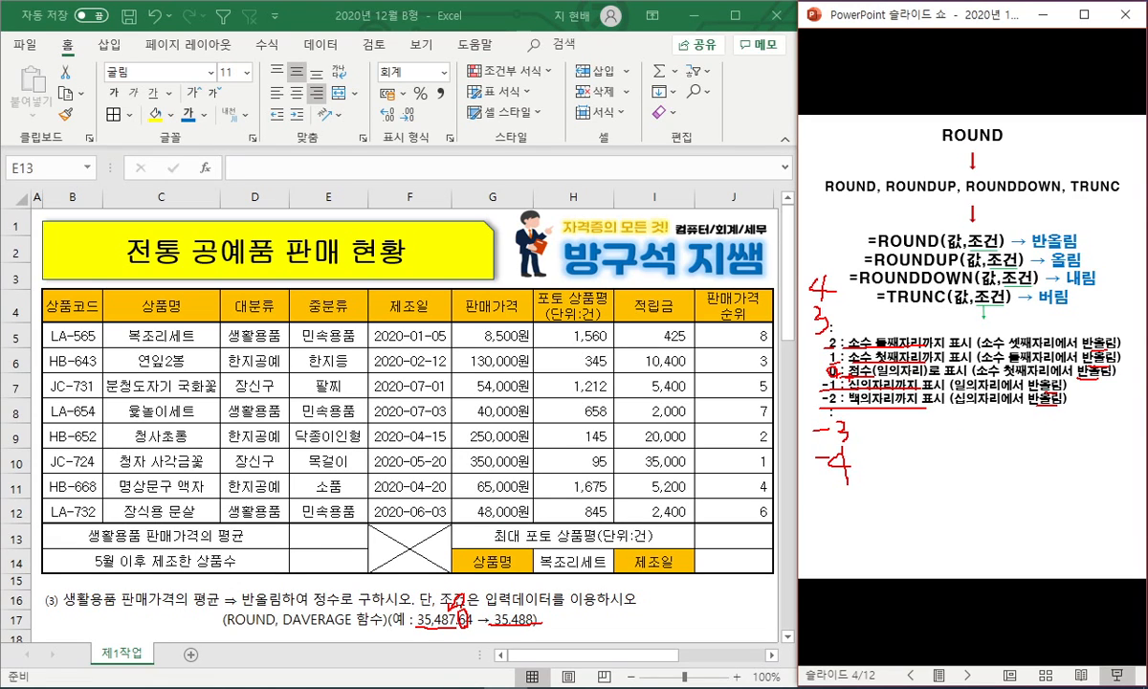
left_click_drag(1005, 379, 1066, 378)
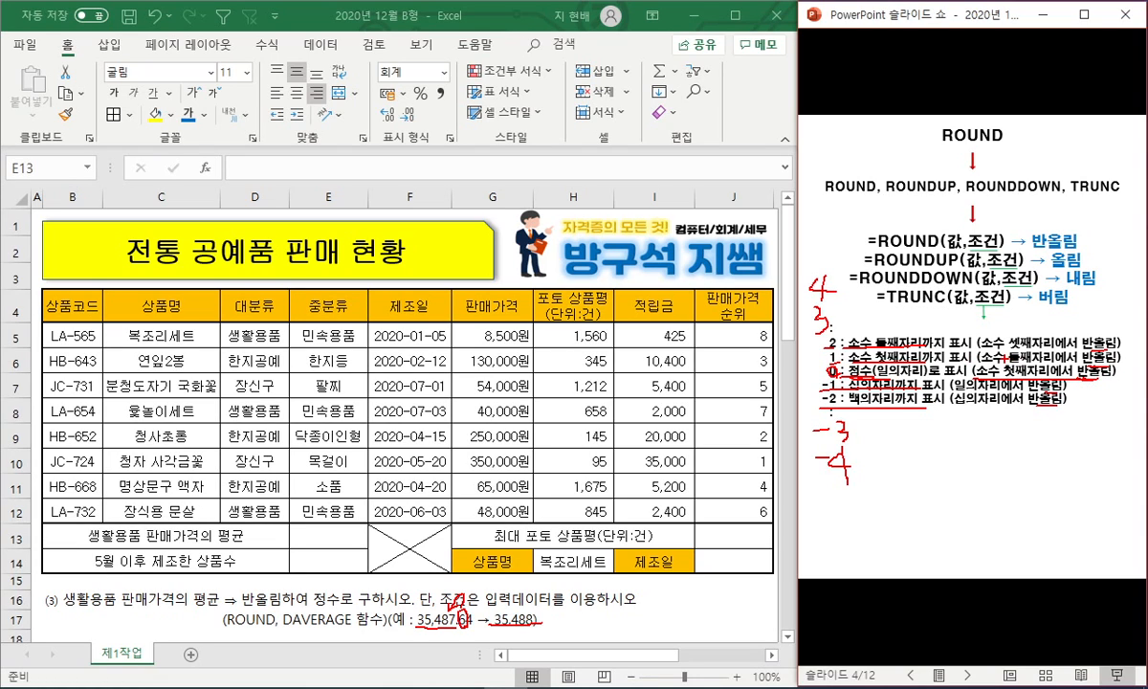
left_click_drag(968, 337, 1041, 338)
left_click_drag(920, 366, 982, 366)
left_click_drag(848, 390, 968, 380)
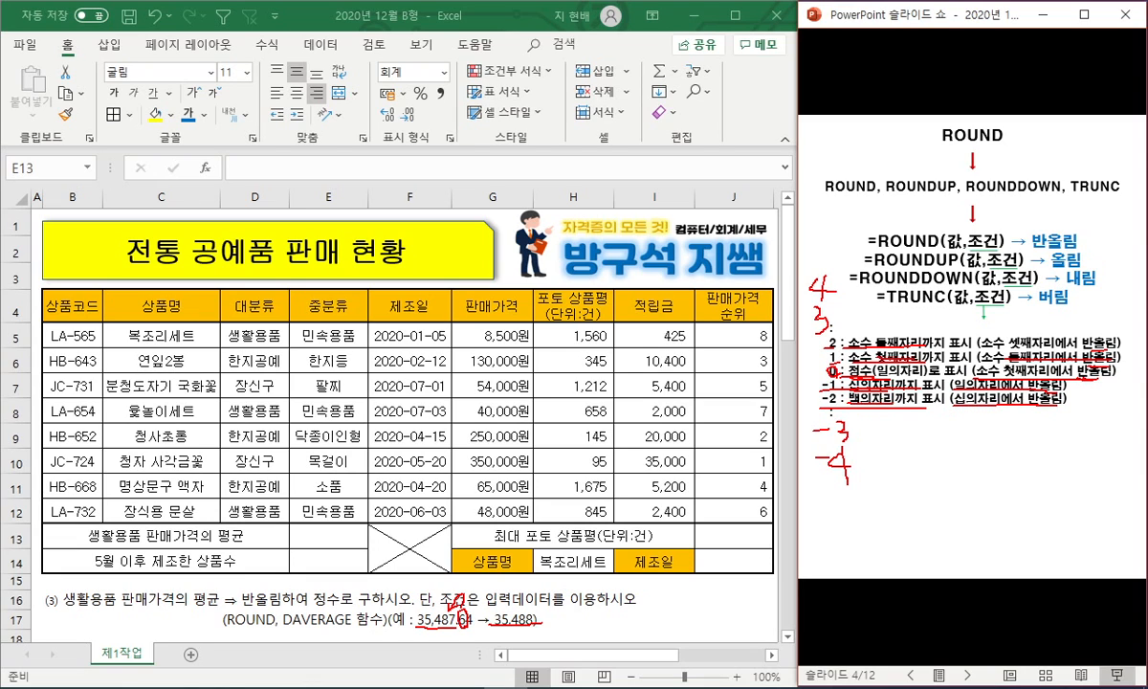
Circle the slide's condition numbers and box the rounding example in instruction (3), and clear all marks.
left_click_drag(930, 297, 835, 411)
left_click_drag(838, 342, 897, 430)
mouse_move(406, 608)
left_mouse_down()
mouse_move(527, 629)
mouse_move(454, 604)
mouse_move(404, 608)
left_mouse_up()
mouse_move(839, 338)
left_mouse_down()
mouse_move(822, 413)
mouse_move(836, 335)
mouse_move(840, 405)
mouse_move(818, 351)
mouse_move(847, 358)
mouse_move(844, 409)
left_mouse_up()
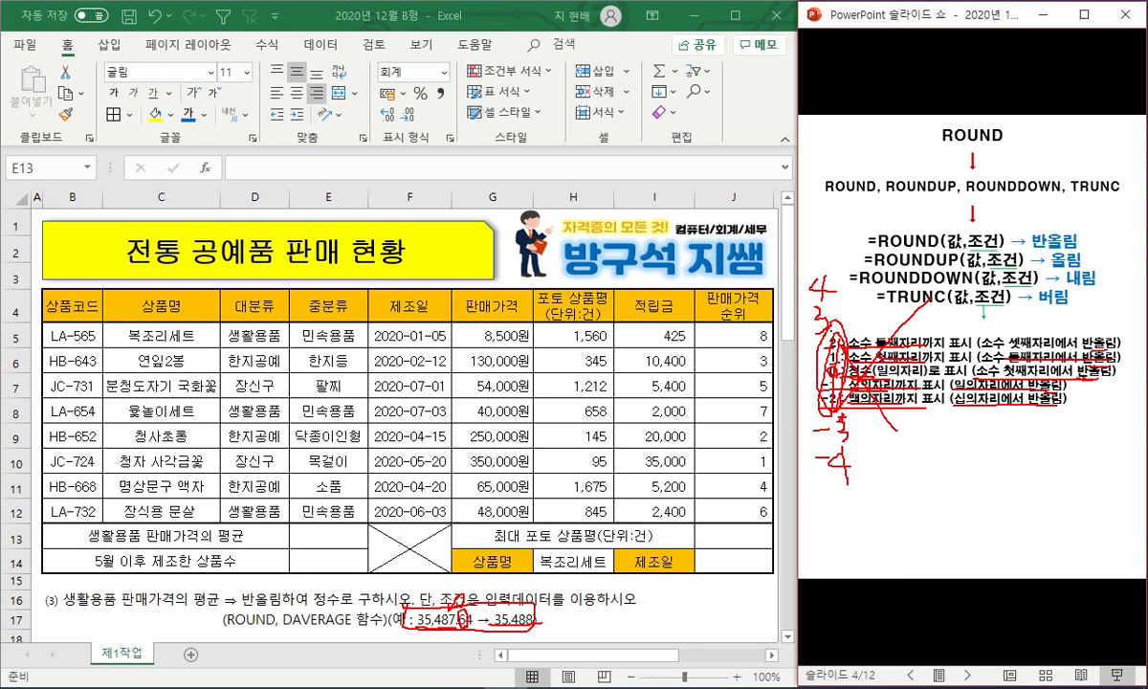
key("Escape")
Show the slide's ROUND examples and mark the digits of 12,345.1357 that conditions 2, 1 and 0 round.
left_click(966, 371)
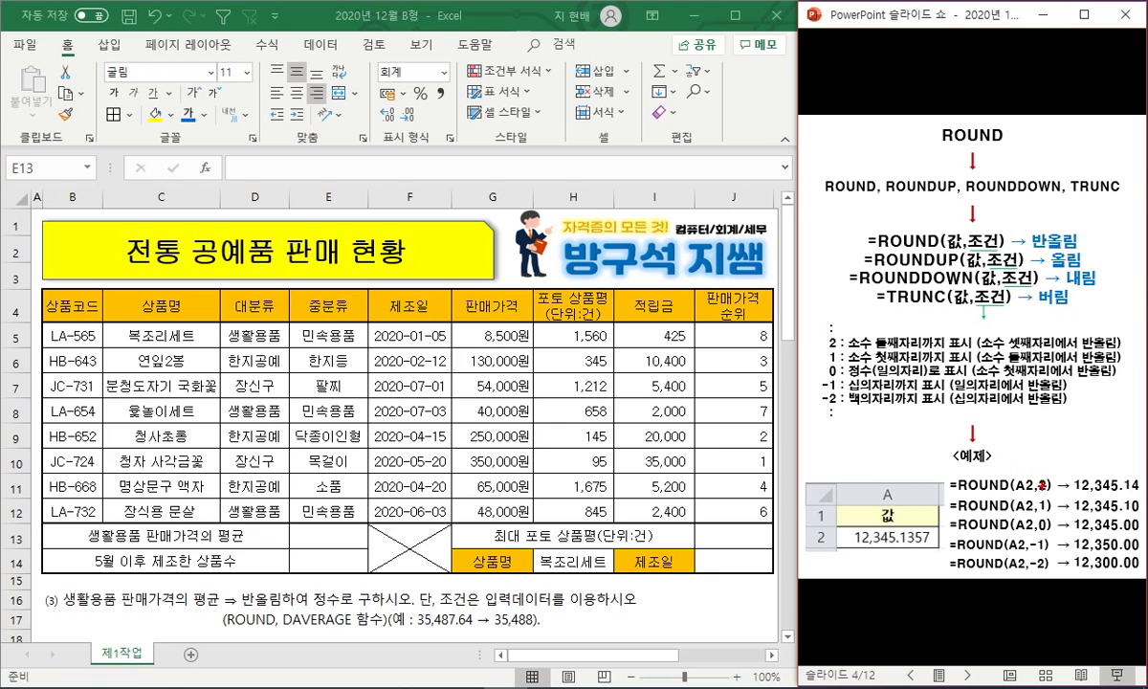
left_click_drag(842, 348, 883, 348)
left_click_drag(1034, 348, 1087, 348)
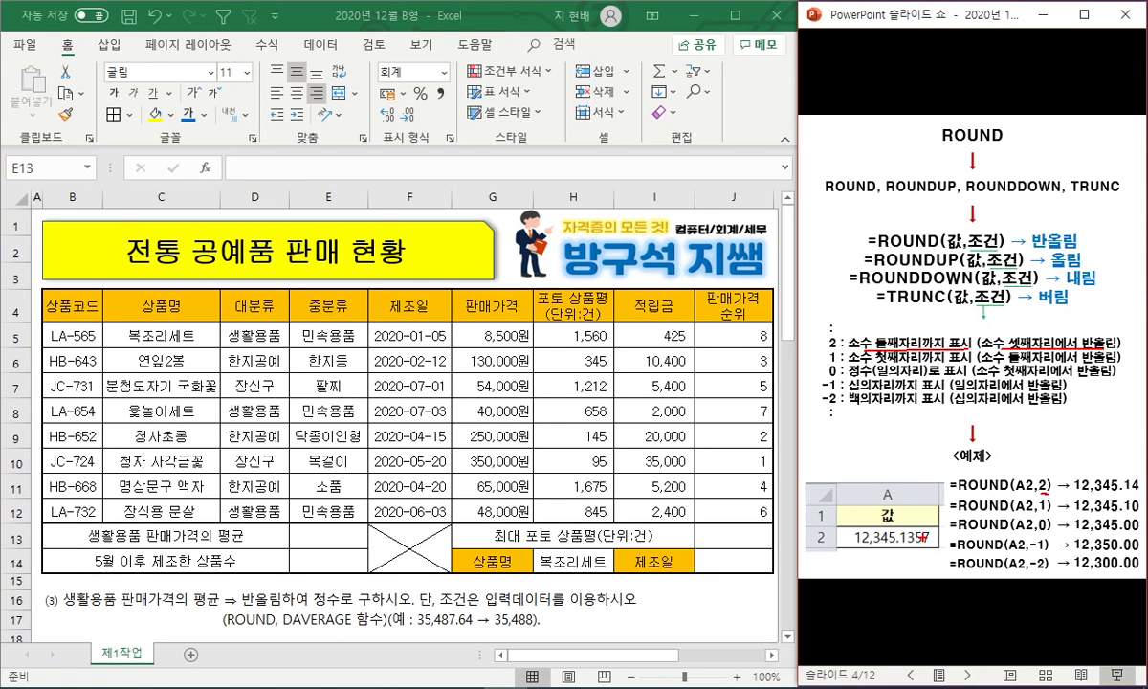
left_click_drag(920, 543, 920, 564)
left_click_drag(899, 550, 886, 548)
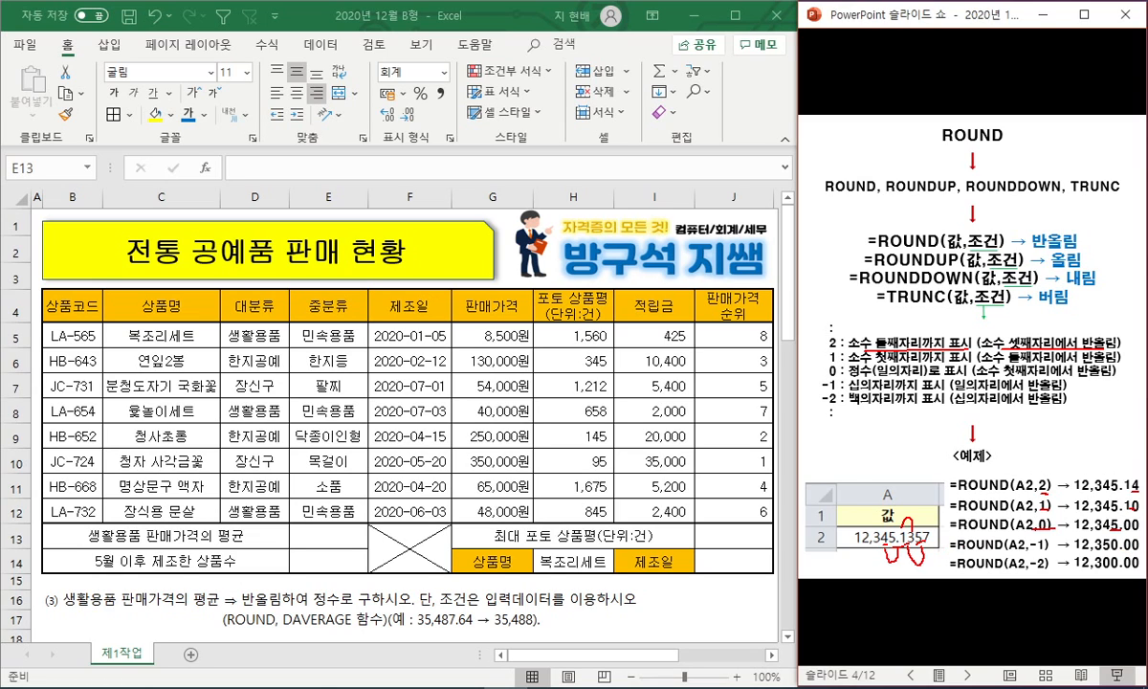
Mark the slide's remaining ROUND examples, circle 조건 0 and DAVERAGE, underline 평균 in instruction (3), and clear the marks.
left_click_drag(1018, 536, 1056, 534)
left_click_drag(451, 601, 469, 588)
left_click_drag(983, 515, 974, 517)
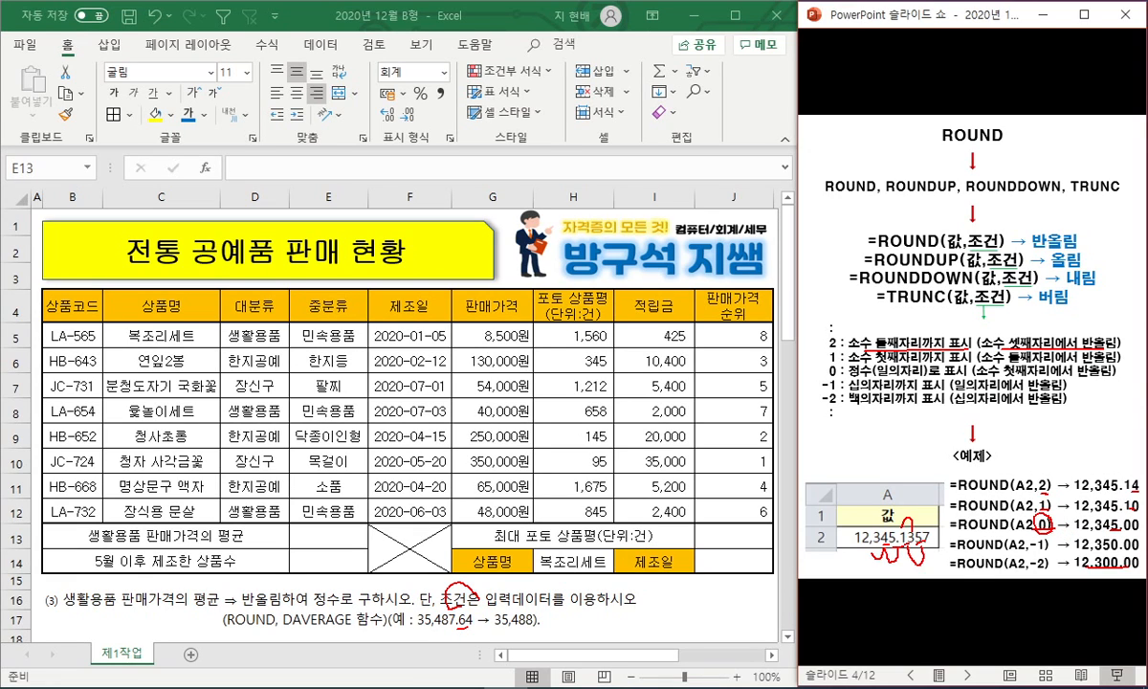
mouse_move(340, 629)
left_mouse_down()
mouse_move(306, 633)
mouse_move(354, 617)
mouse_move(277, 620)
left_mouse_up()
left_click_drag(188, 604, 230, 609)
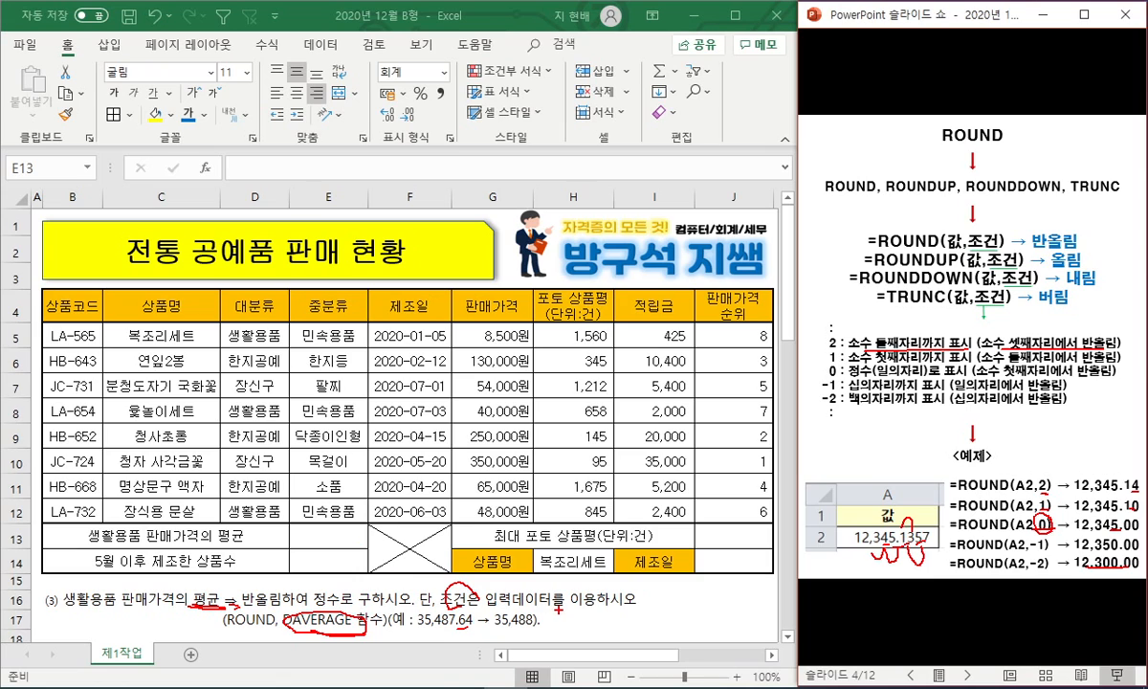
key("Escape")
Enter the note =ROUND(평균값,0) as text in H17 beside instruction (3).
left_click(603, 611)
left_click(603, 611)
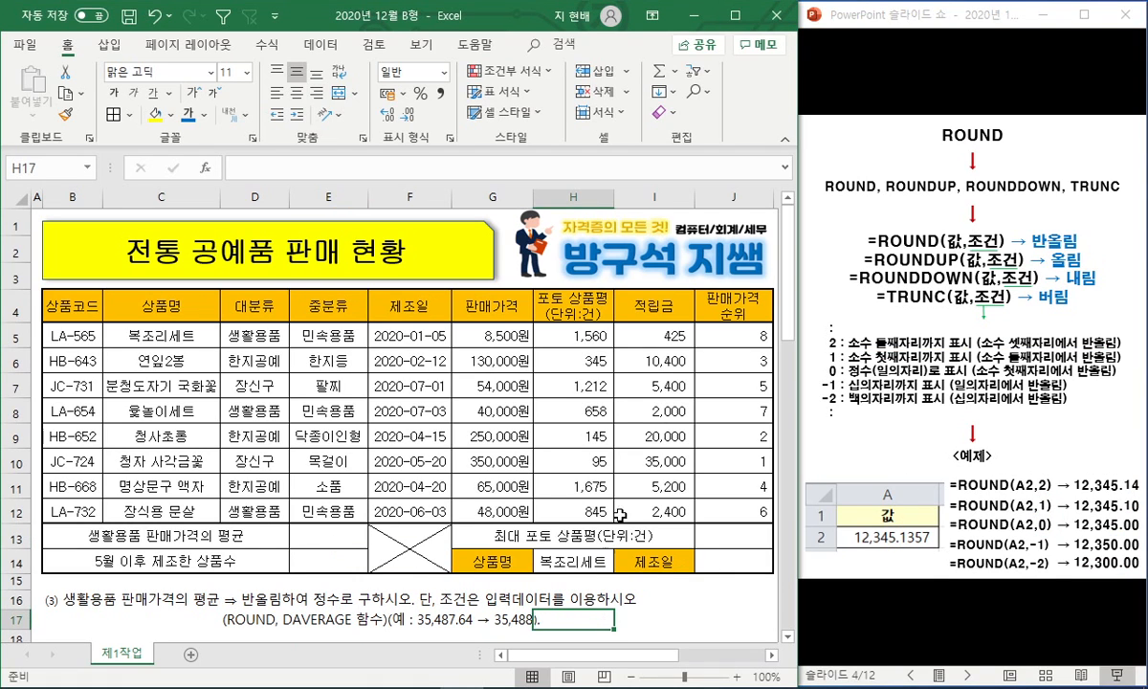
type("=ROUND(ㅍ평균값,0)")
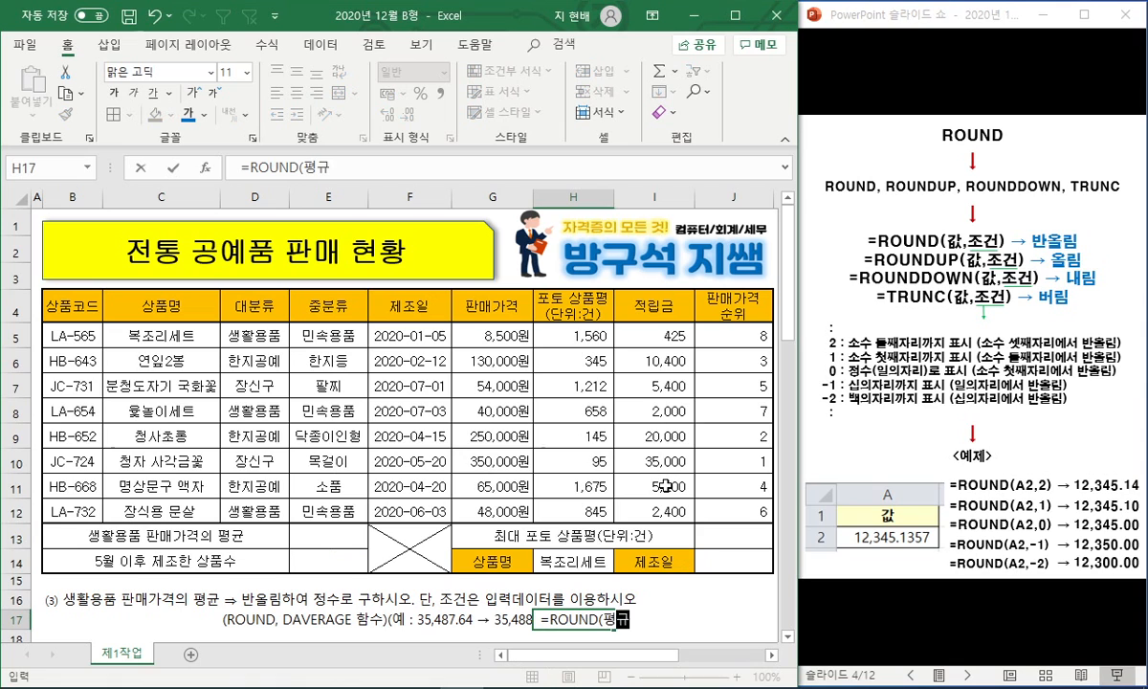
key("Return")
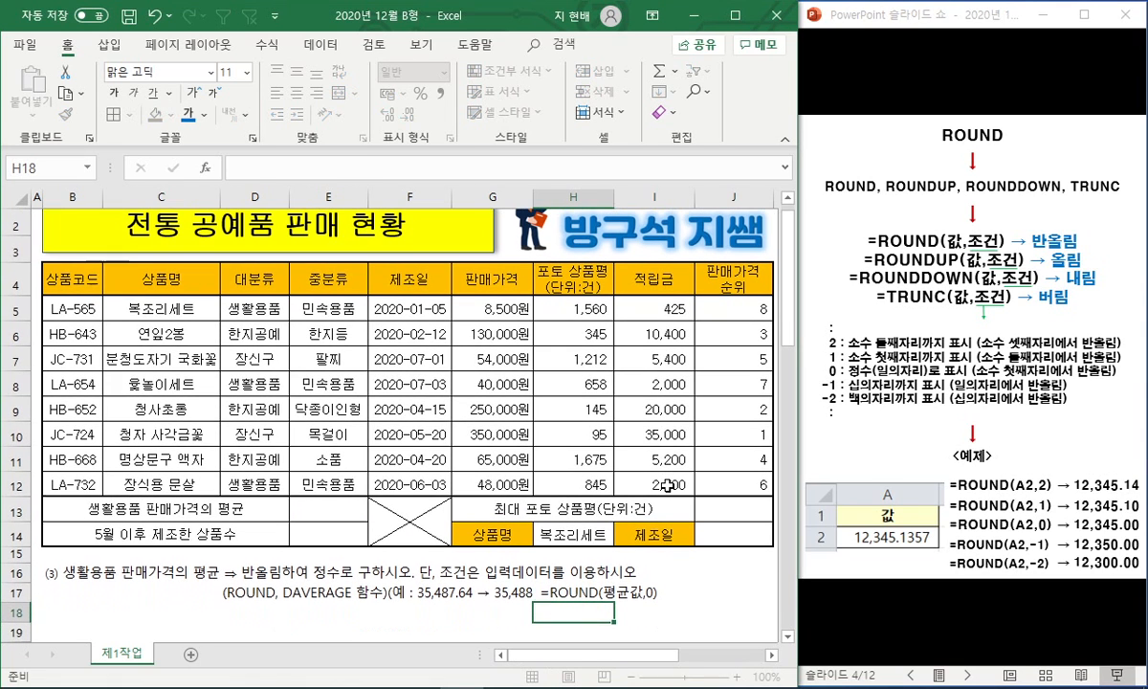
key("Up")
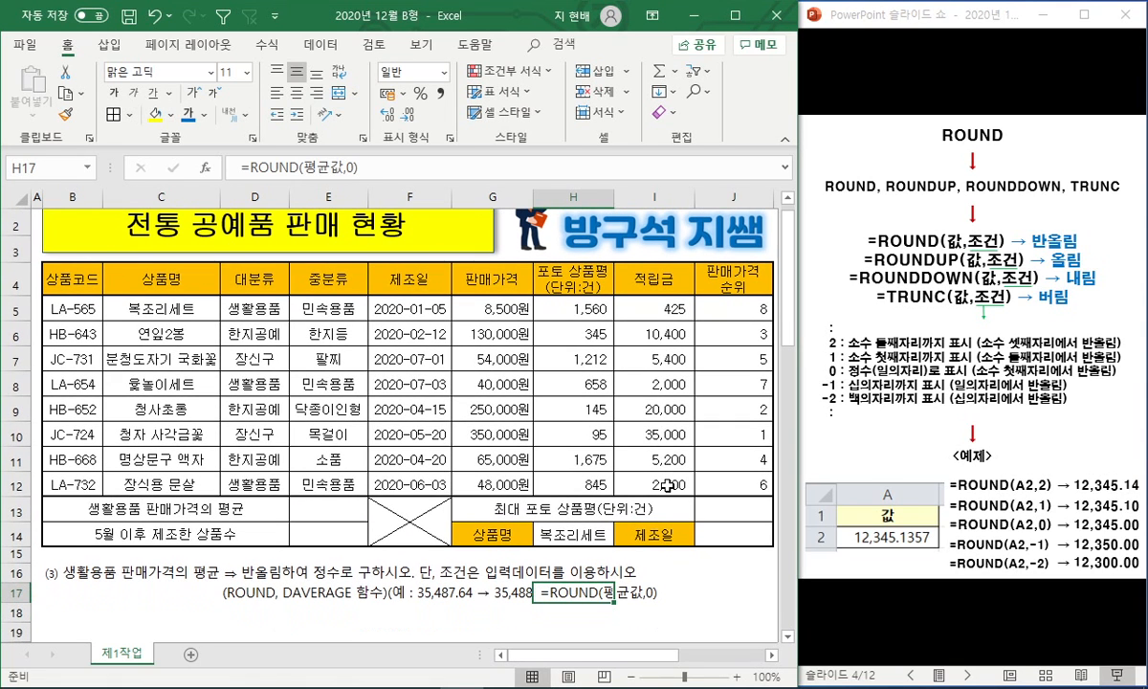
Format the =ROUND(평균값,0) note in H17 as bold red text.
left_click(202, 115)
left_click(189, 293)
left_click(113, 93)
scroll(309, 211, "up", 1)
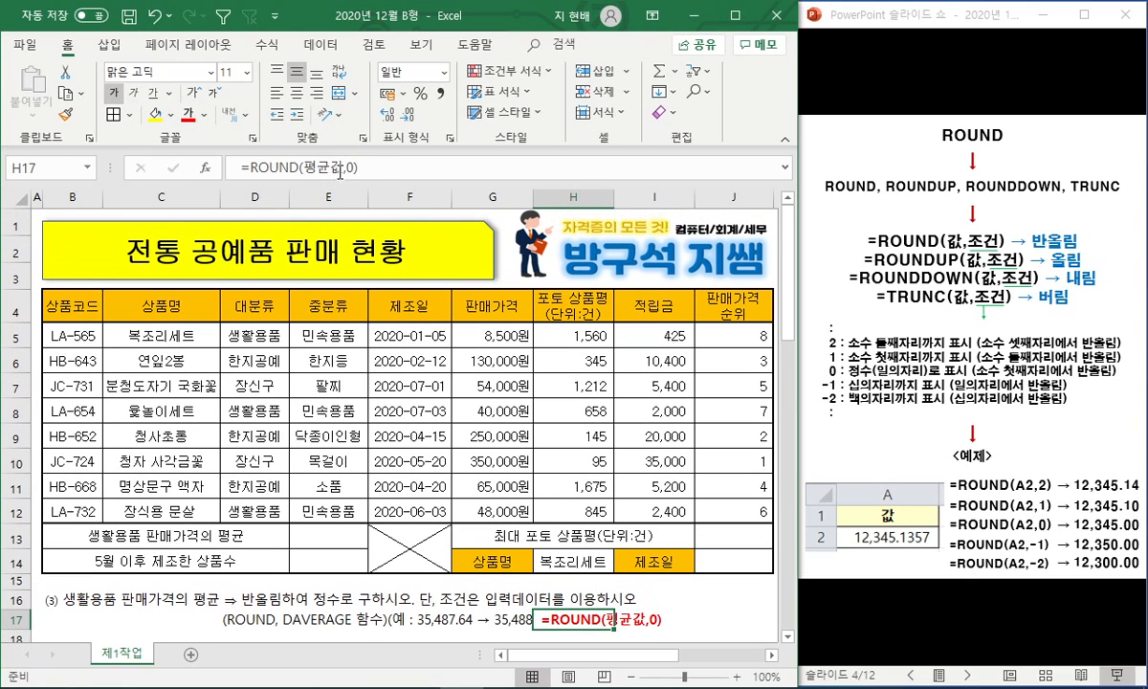
Colour only the word 평균값 within the H17 note blue and select cell E13.
left_click_drag(342, 167, 293, 167)
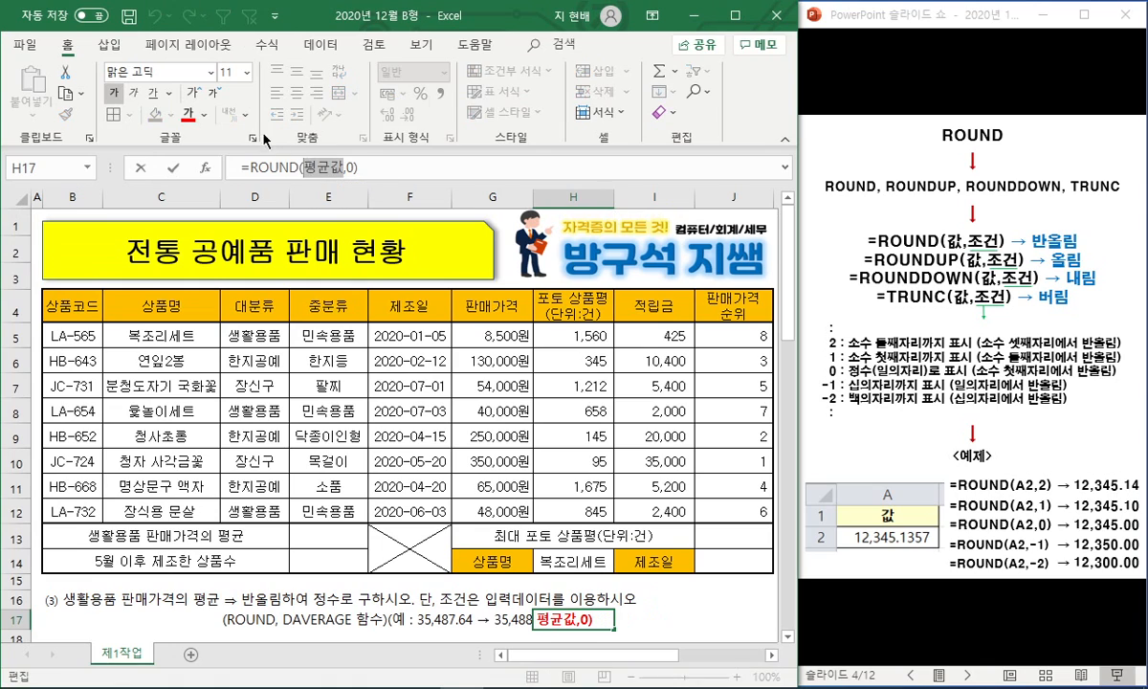
left_click(203, 115)
left_click(295, 311)
left_click(418, 410)
left_click(587, 437)
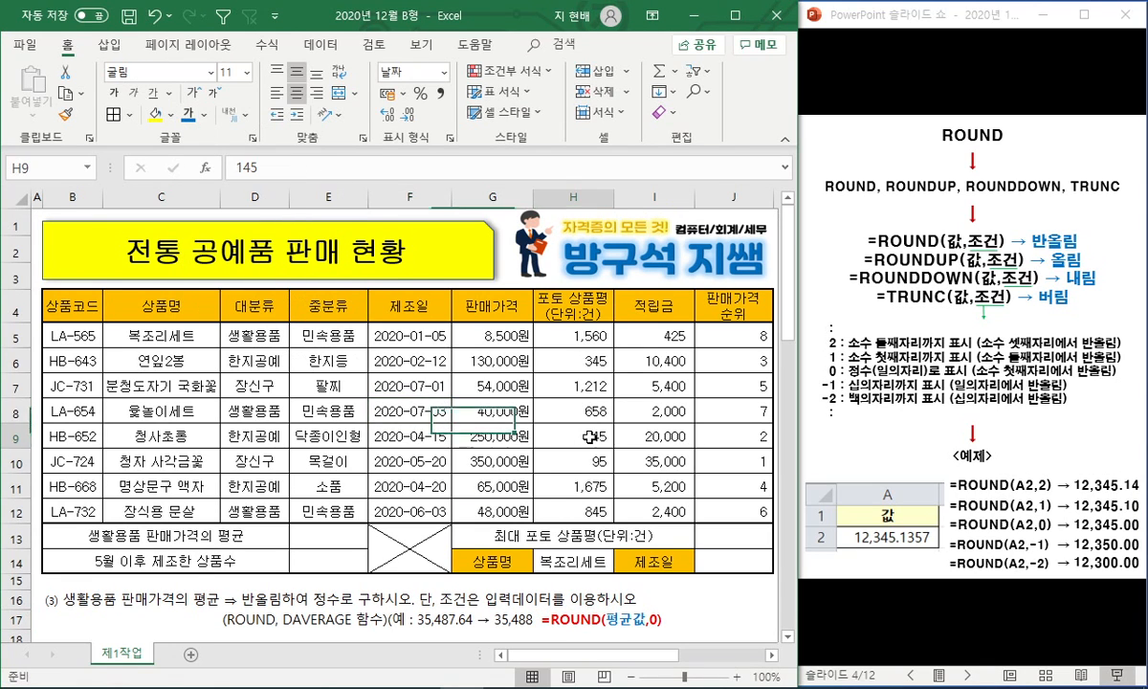
left_click(401, 362)
left_click(321, 533)
Advance the slideshow to the database functions slide and reveal its syntax, argument notes and the 1반 학생들의 점수합계 example.
left_click(971, 27)
key("Right")
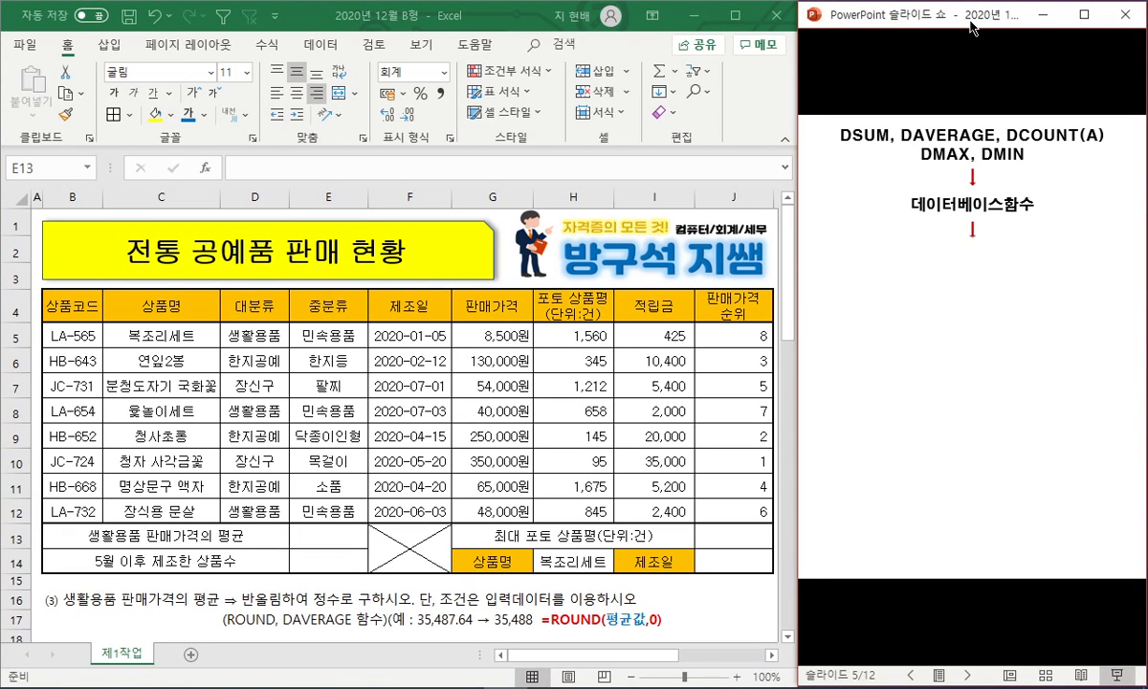
key("Right")
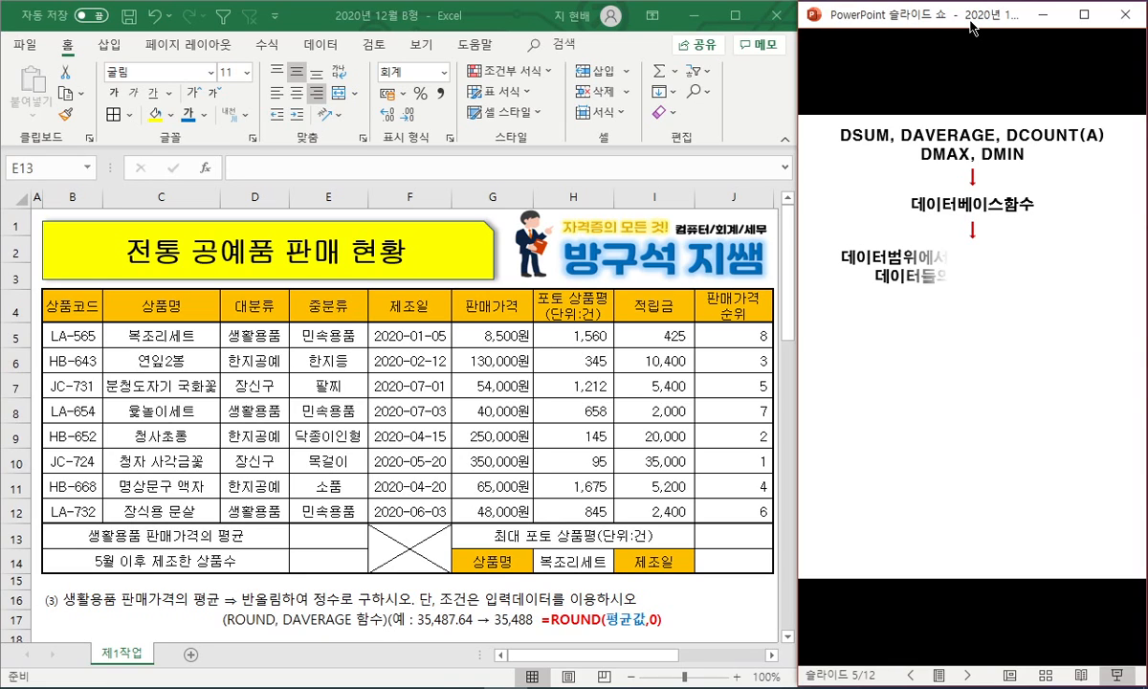
key("Right")
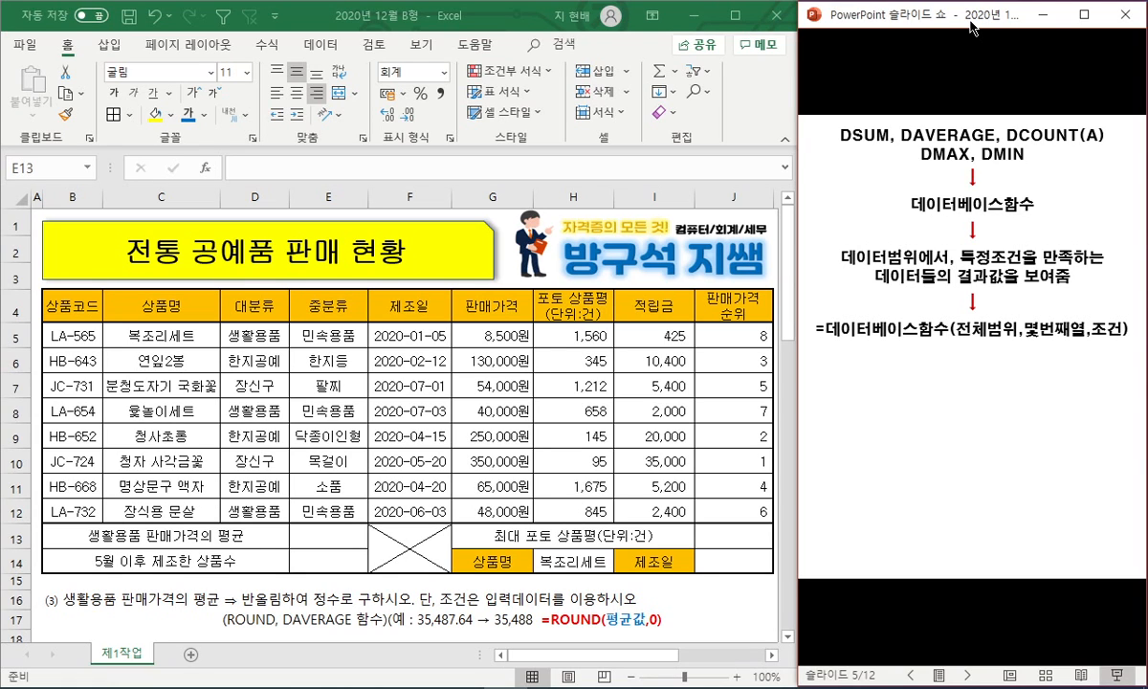
key("Right")
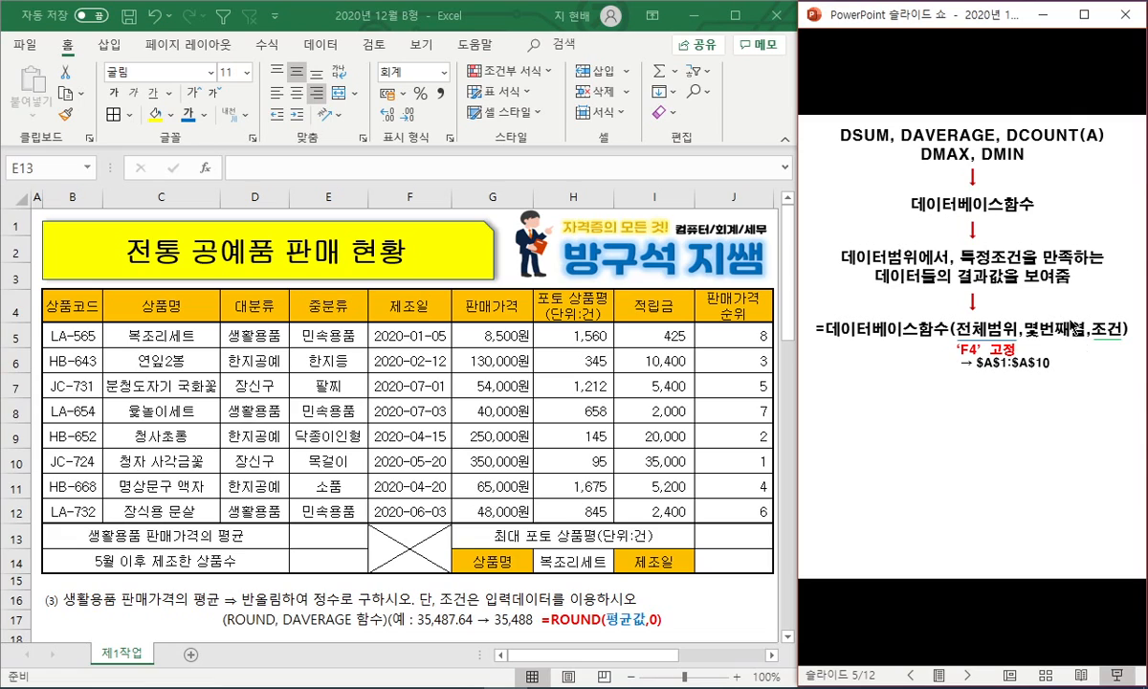
left_click(1118, 320)
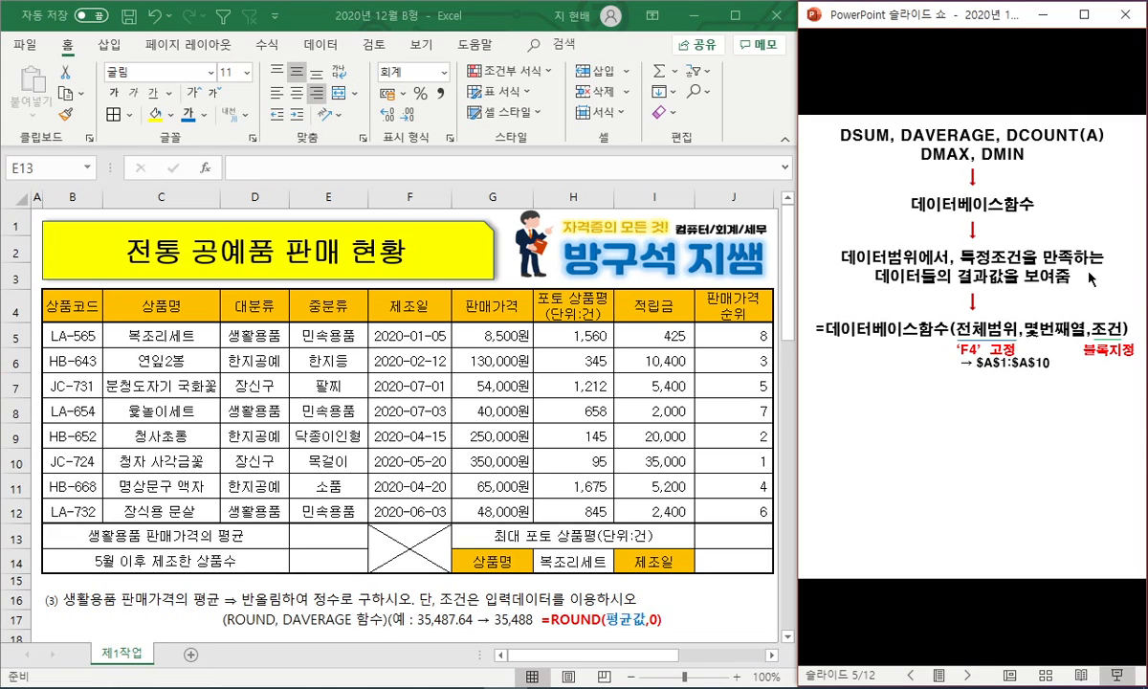
left_click(1082, 272)
left_click(1082, 272)
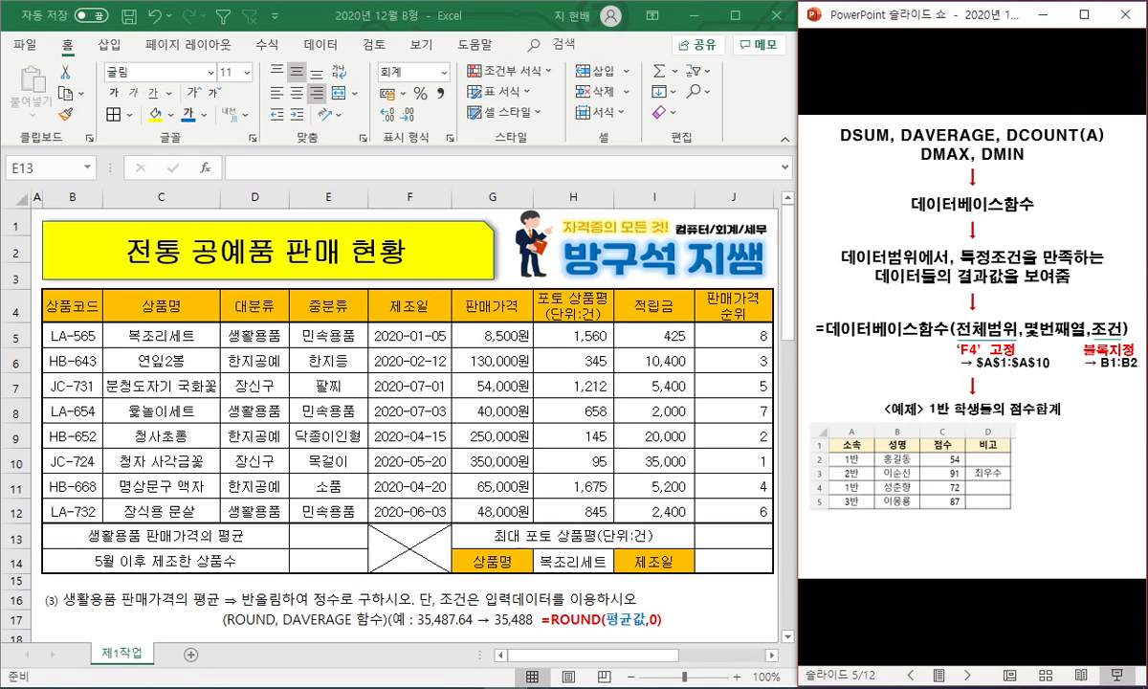
Reveal =DSUM($A$1:$D$5,3 on the slide, mark the example table, 점수 and the column numbers 1 to 3, and clear the marks.
key("Right")
key("Right")
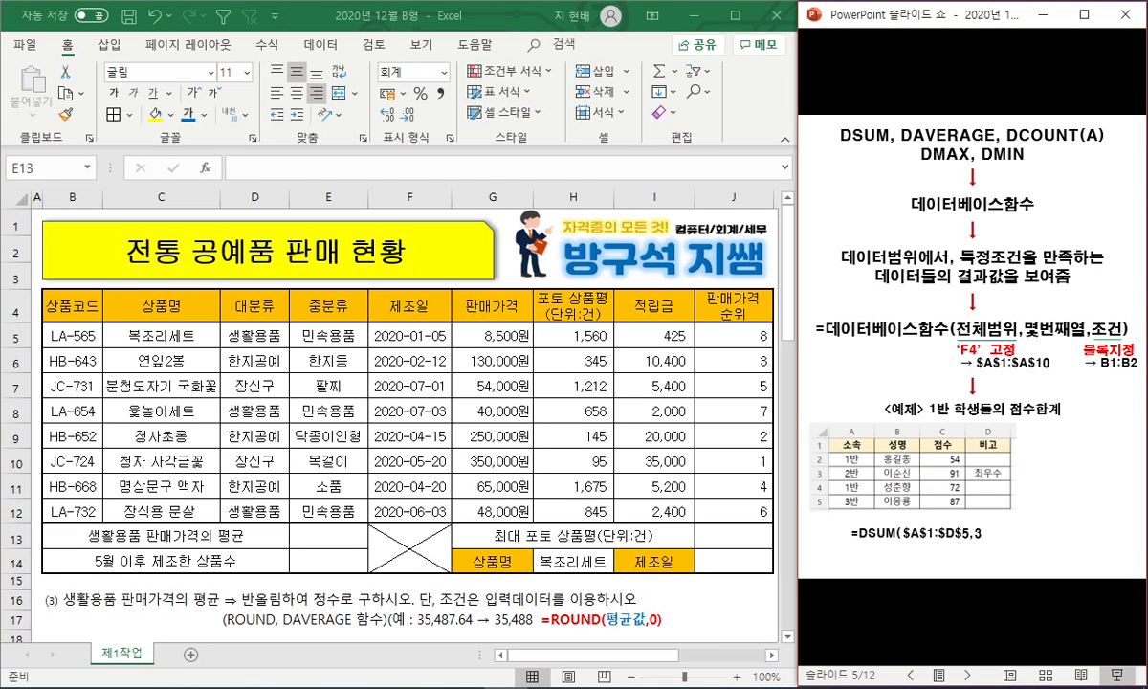
mouse_move(956, 516)
left_mouse_down()
mouse_move(815, 505)
mouse_move(843, 428)
mouse_move(999, 513)
left_mouse_up()
left_click_drag(913, 421, 1066, 414)
mouse_move(997, 406)
left_mouse_down()
mouse_move(1012, 375)
mouse_move(1035, 384)
mouse_move(1029, 370)
left_mouse_up()
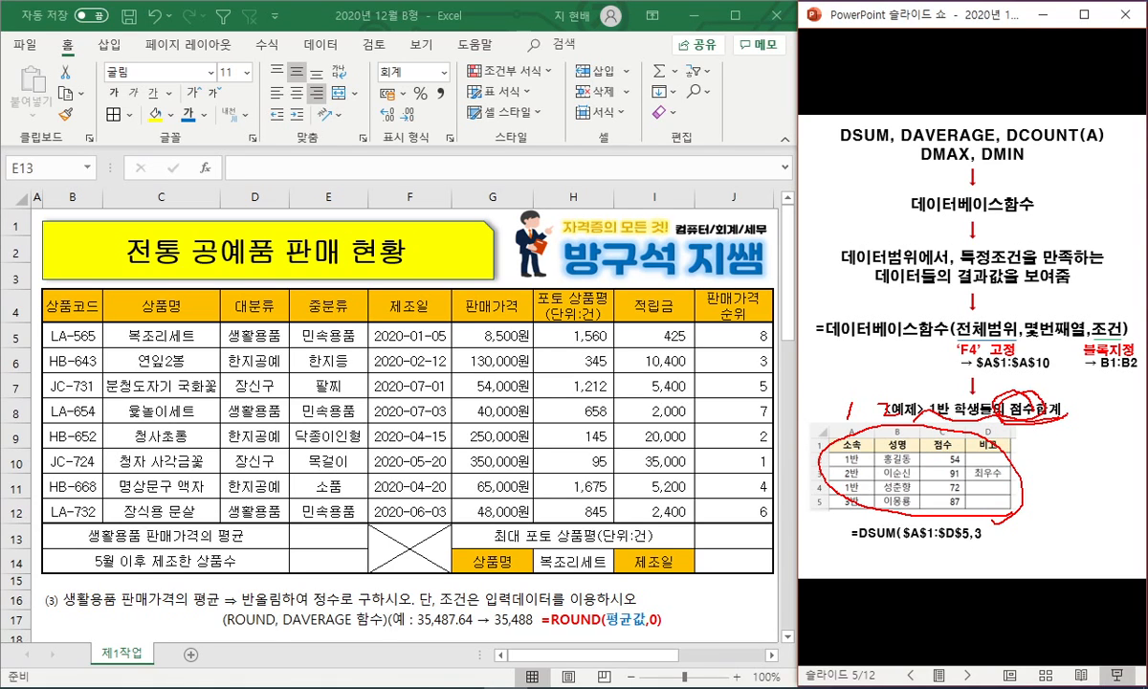
mouse_move(821, 442)
left_mouse_down()
mouse_move(834, 514)
mouse_move(1016, 448)
mouse_move(830, 440)
mouse_move(857, 485)
mouse_move(919, 482)
left_mouse_up()
mouse_move(941, 473)
left_mouse_down()
mouse_move(954, 481)
mouse_move(945, 491)
left_mouse_up()
left_click_drag(978, 542, 986, 546)
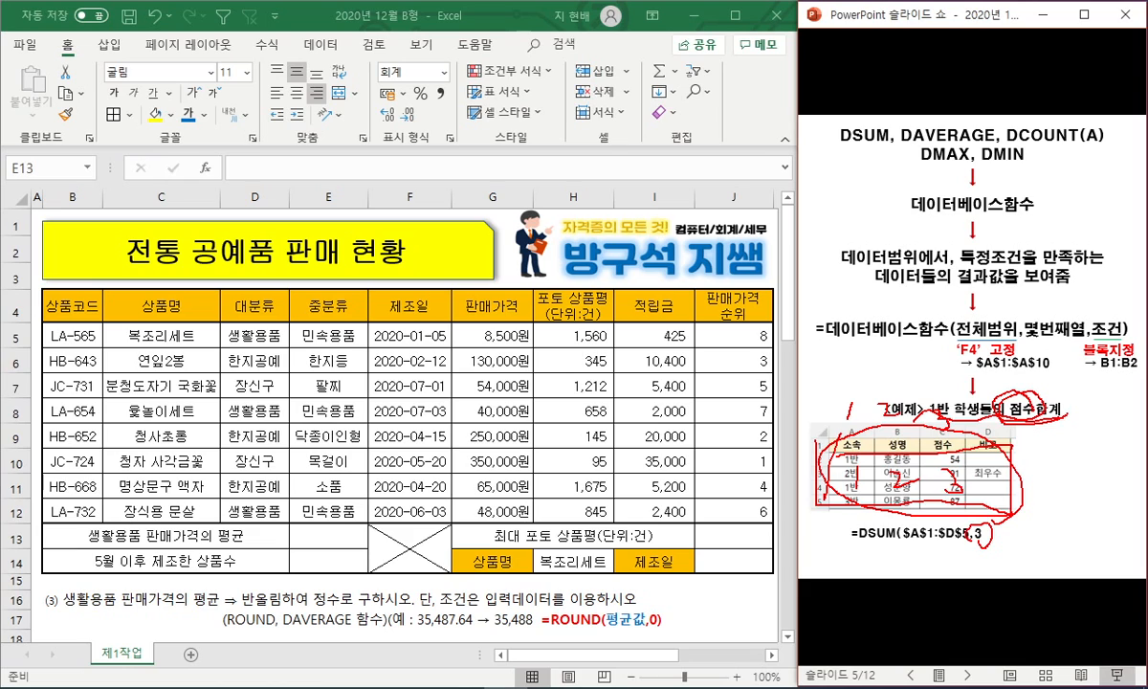
key("e")
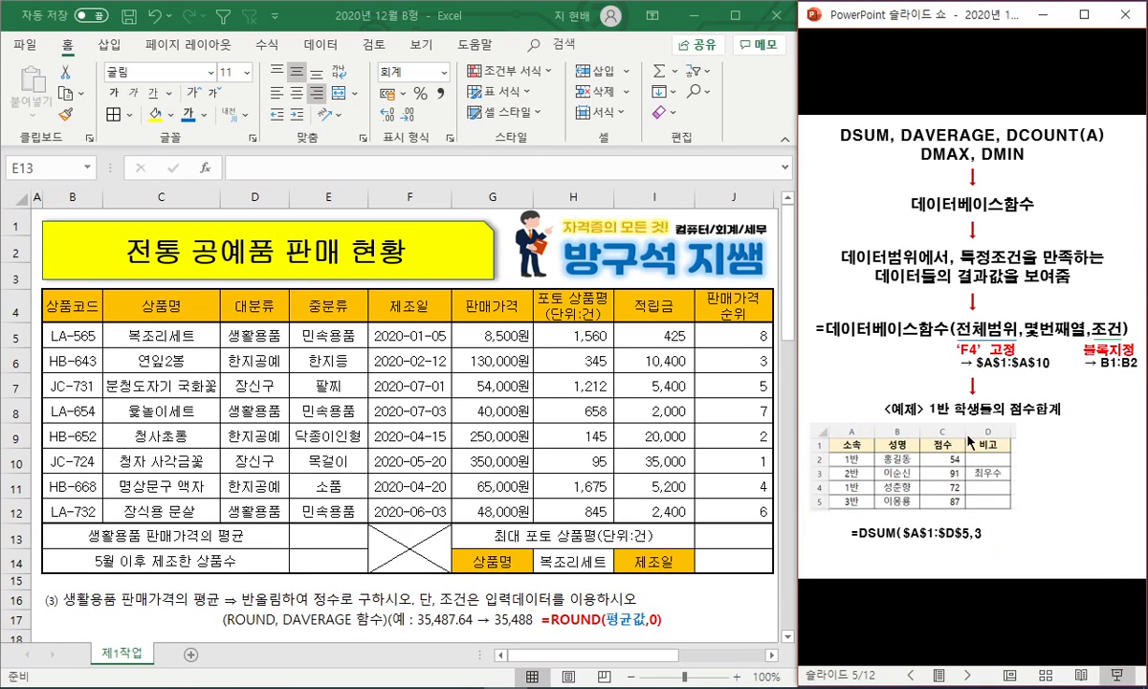
Underline 1반 학생들 in the slide's example, box the 소속 and 1반 cells, and clear the marks.
left_click_drag(931, 415, 986, 415)
mouse_move(837, 439)
left_mouse_down()
mouse_move(868, 439)
mouse_move(828, 468)
mouse_move(878, 433)
left_mouse_up()
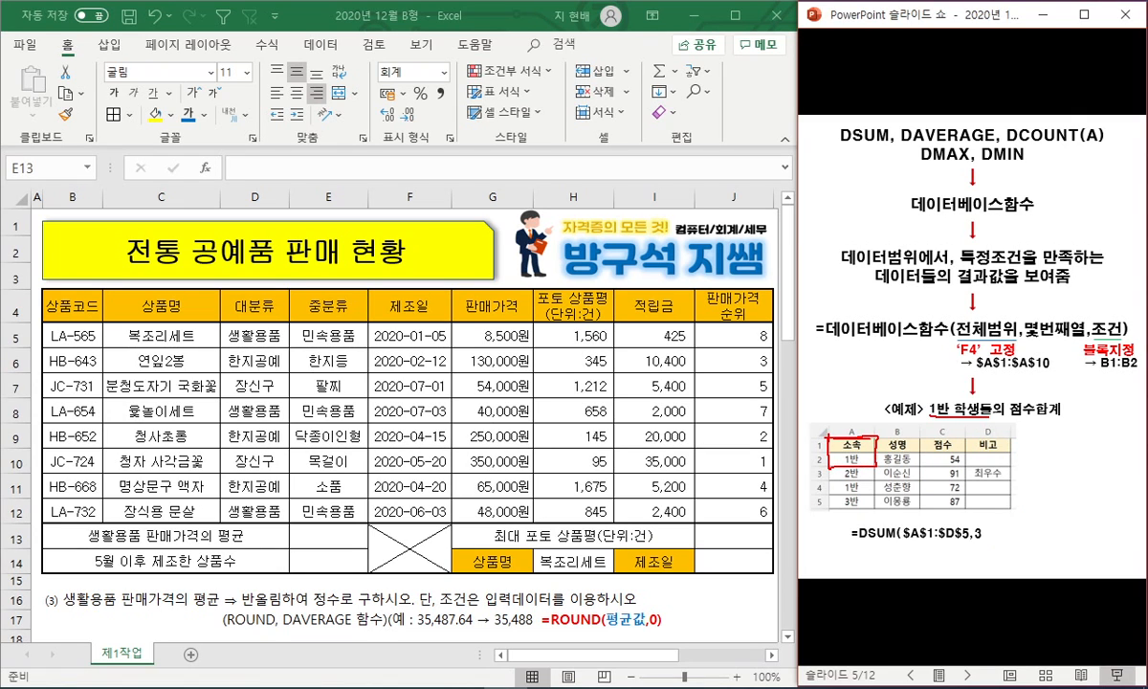
key("Escape")
Reveal the A1:A2 condition, the result and the range highlights of the slide's DSUM example.
left_click(1033, 408)
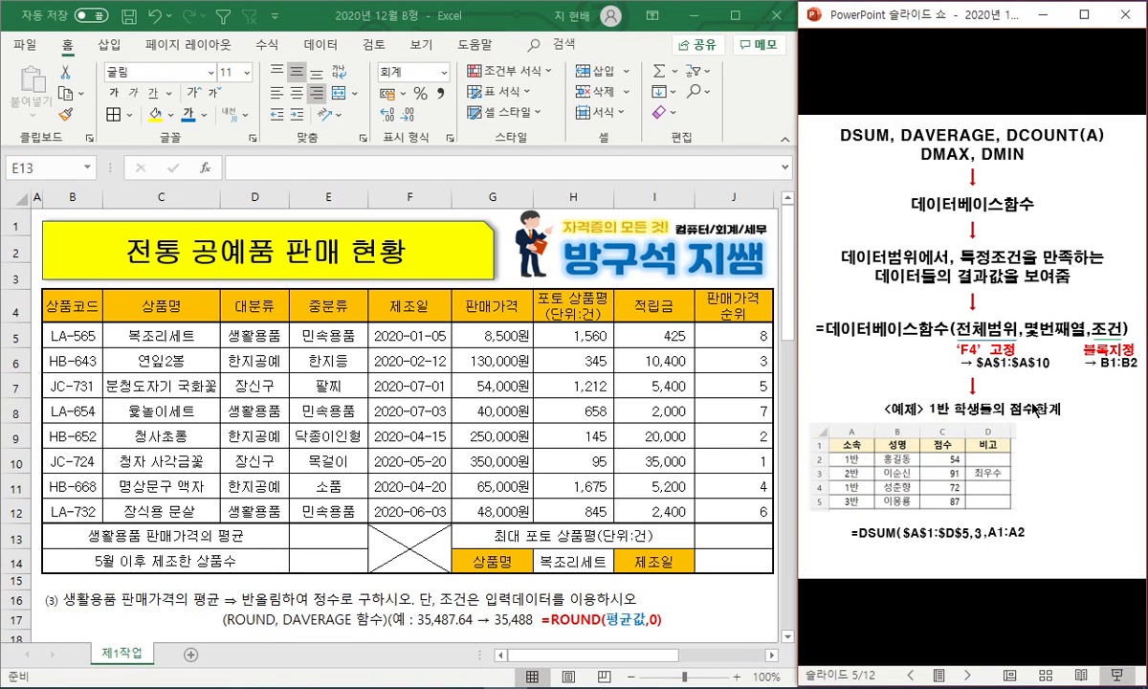
left_click(1057, 508)
left_click(1068, 492)
left_click(1076, 483)
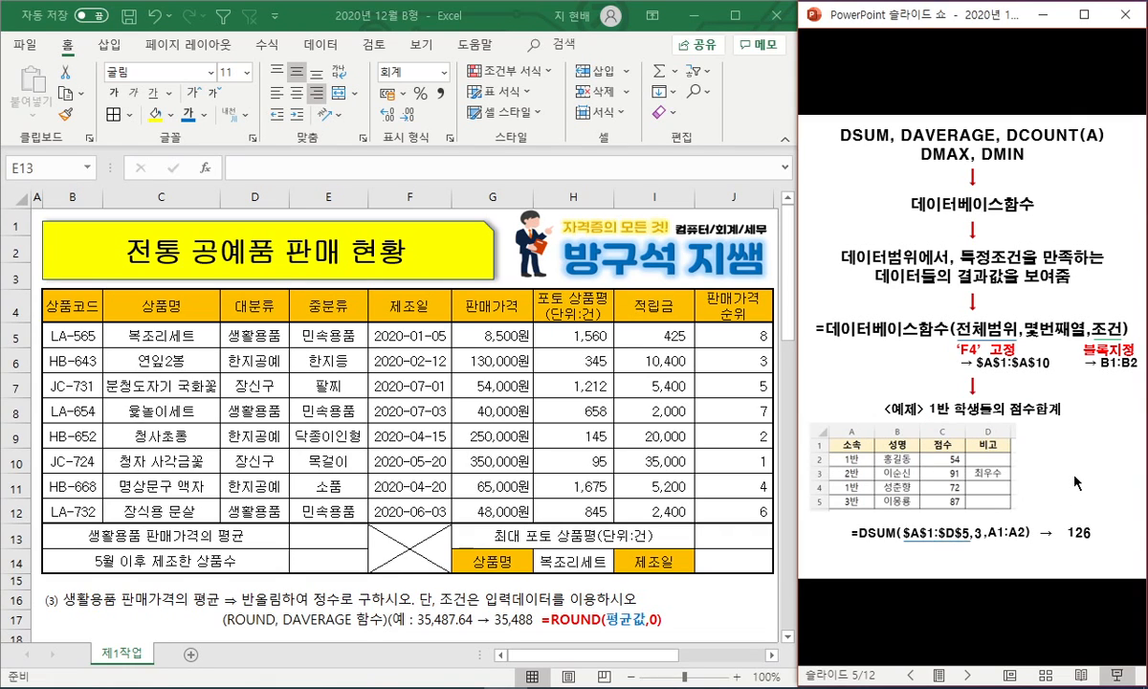
left_click(923, 493)
left_click(1002, 547)
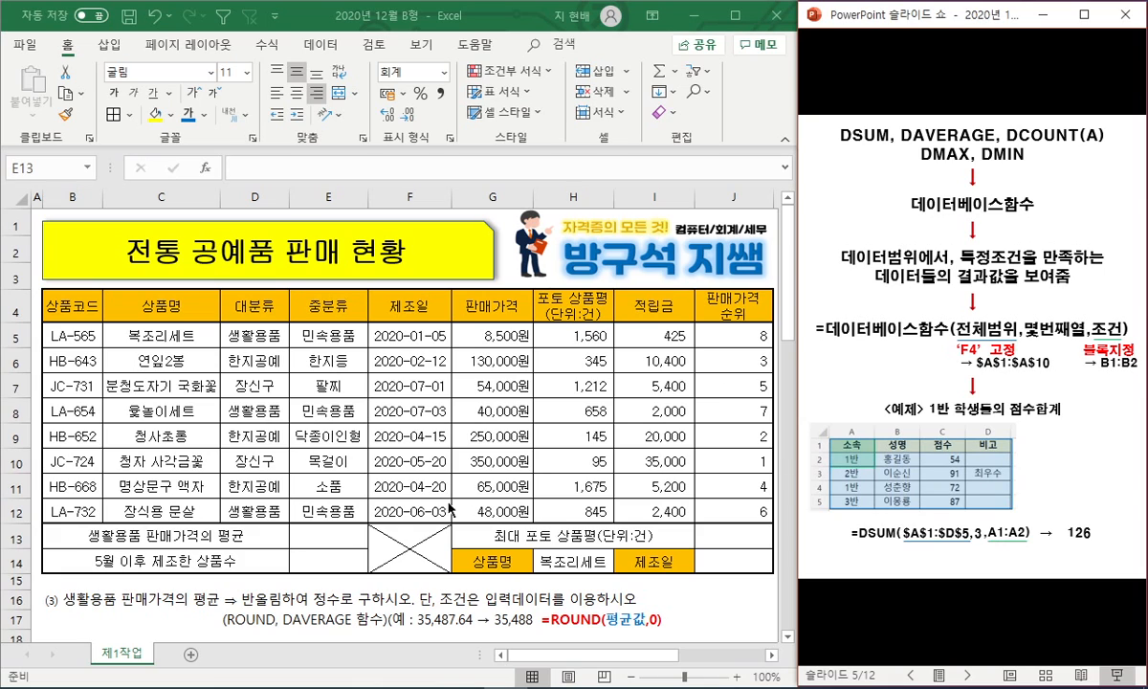
Start a DAVERAGE formula in E13 with the whole table, $B$4:$J$12, as the absolute database range.
left_click(330, 534)
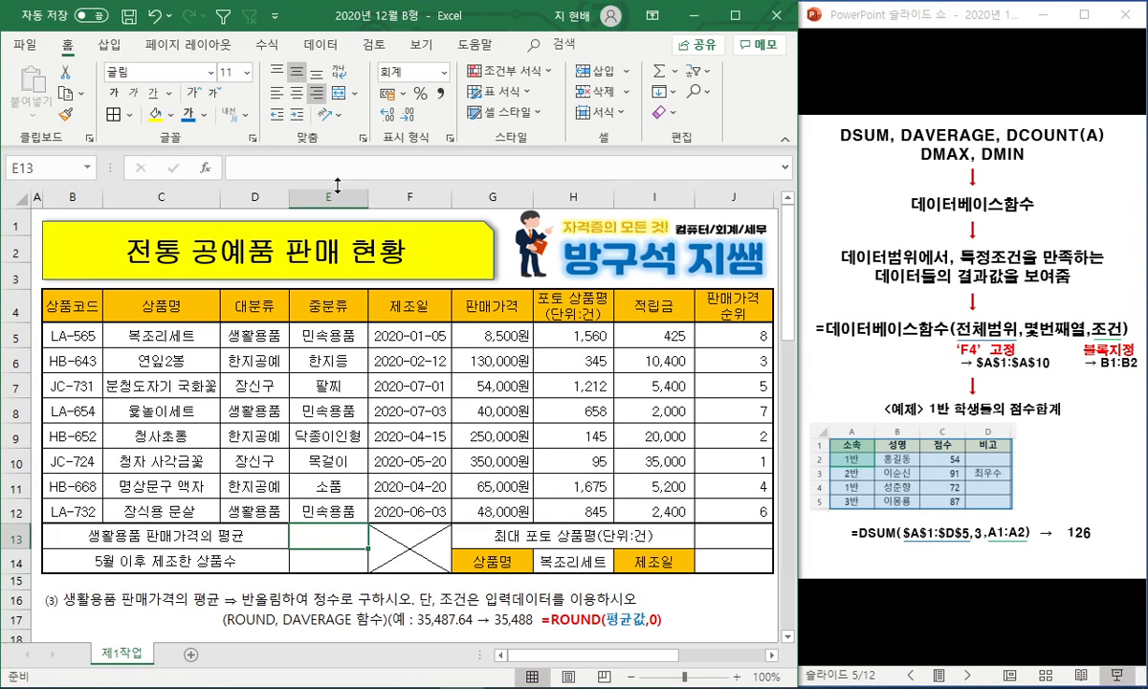
left_click(287, 168)
type("=DA")
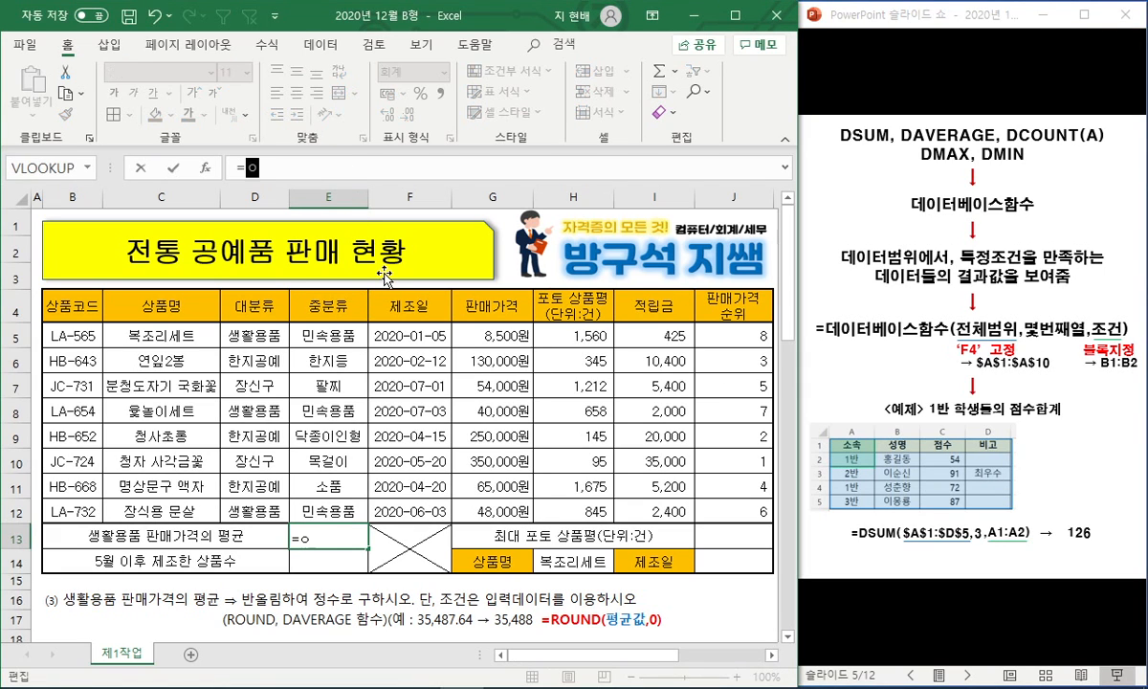
type("VERATE")
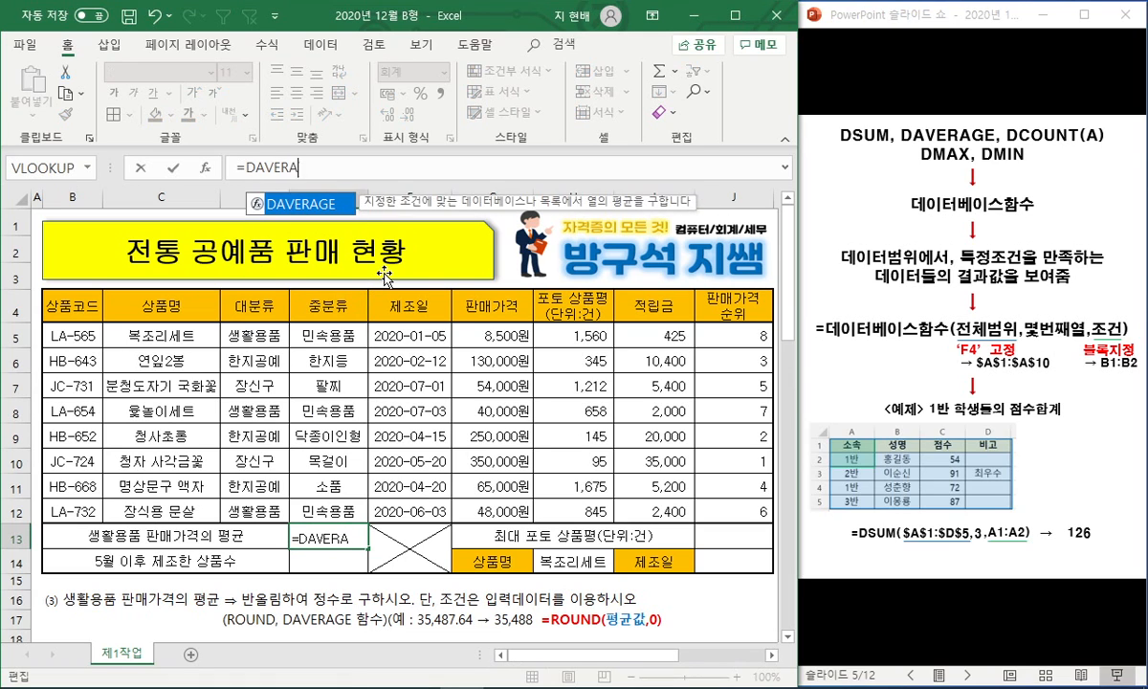
key("BackSpace")
key("BackSpace")
type("GE(")
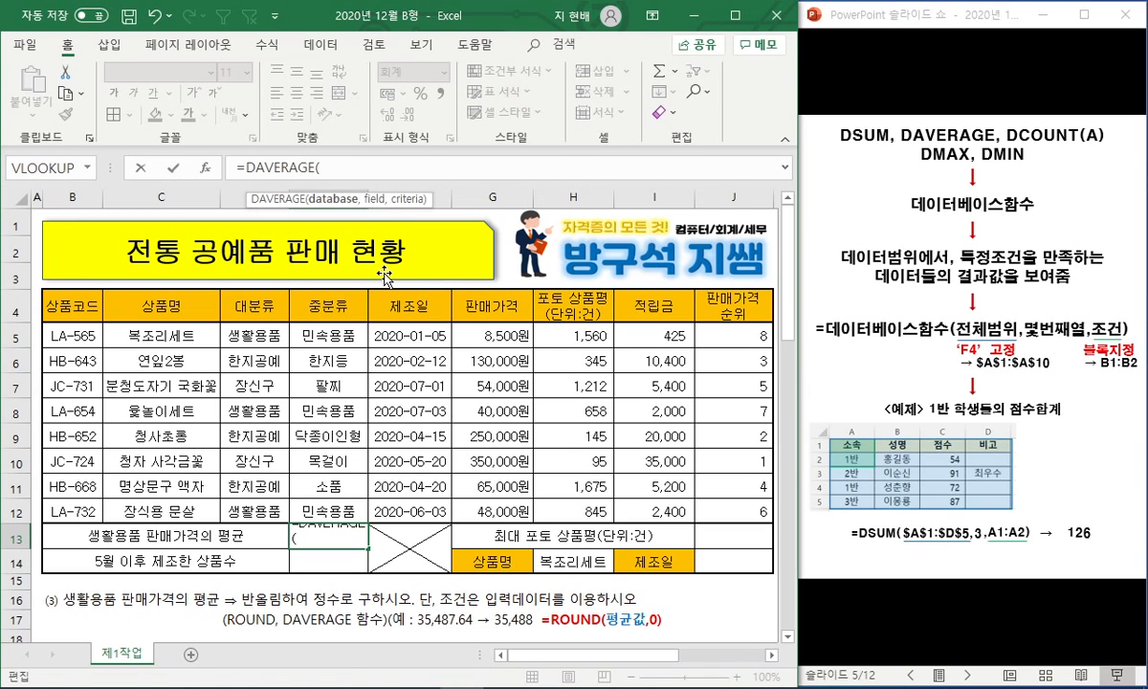
left_click_drag(82, 298, 712, 503)
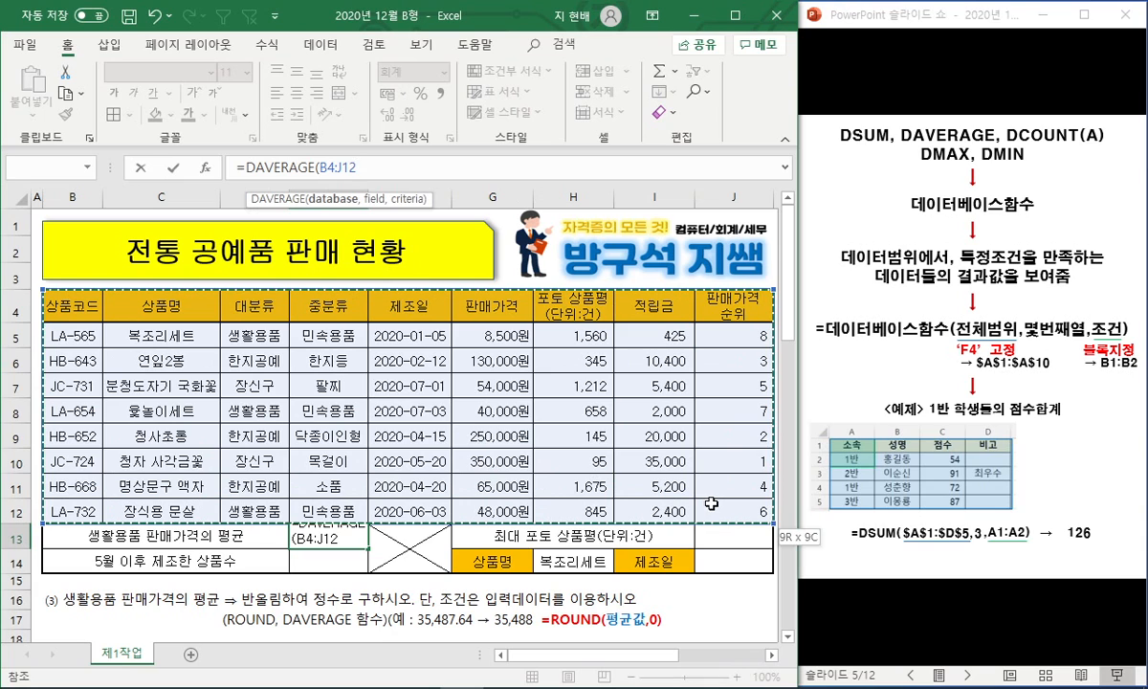
key("F4")
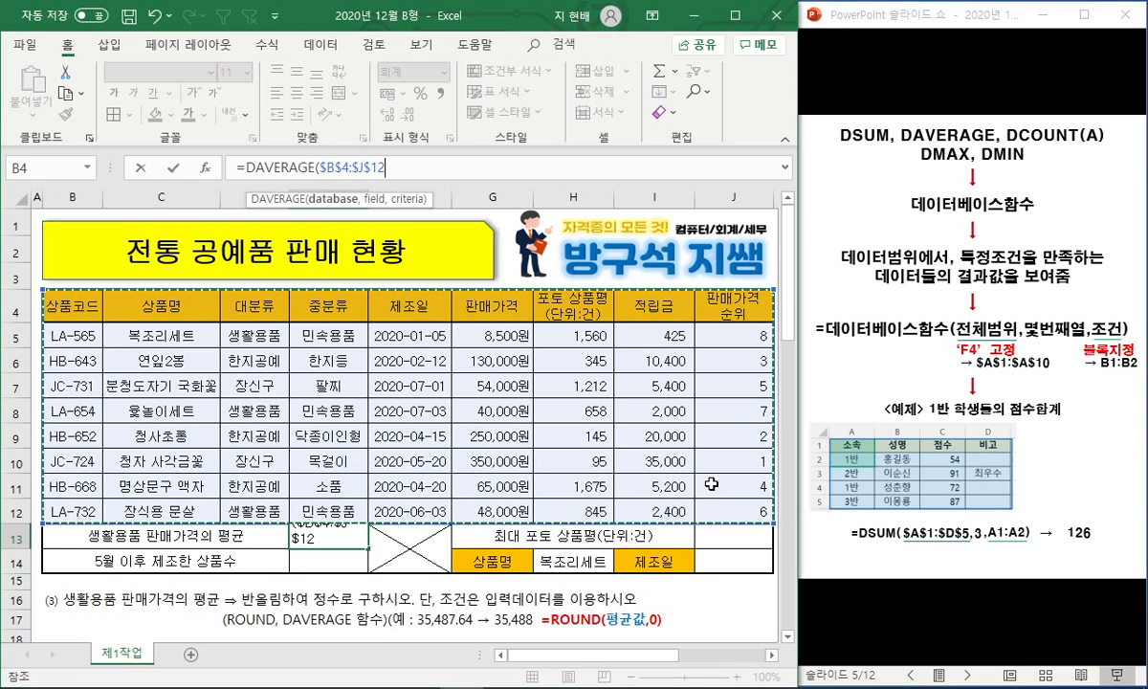
type(",")
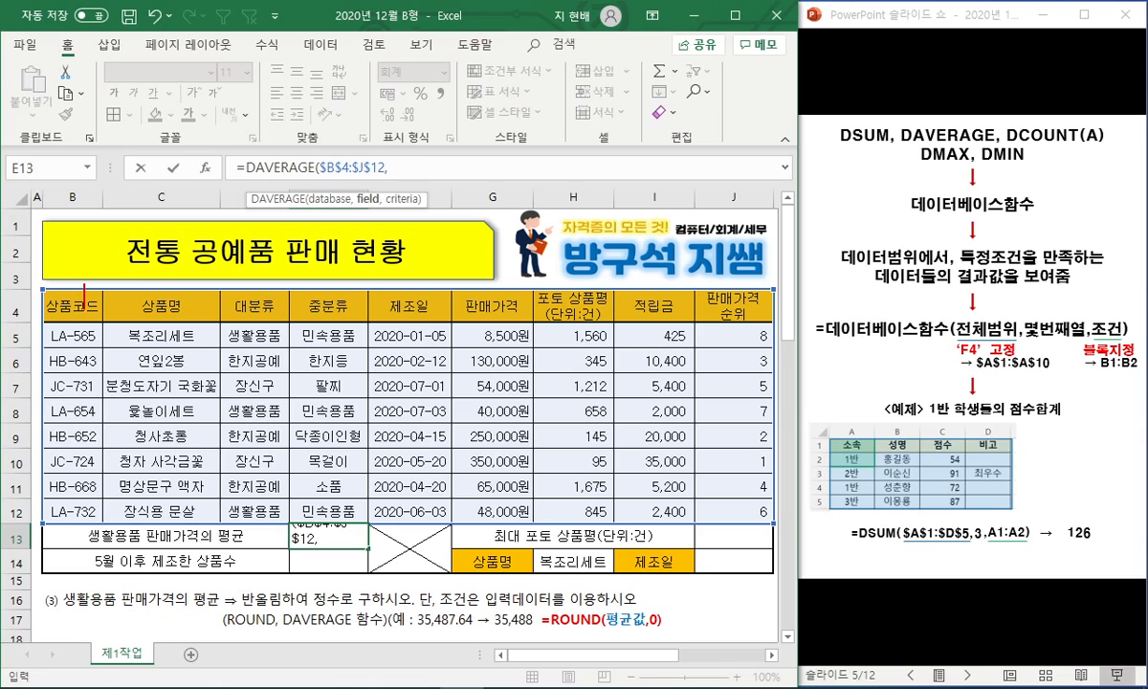
Number the table headers from 상품코드 to 판매가격 as columns 1 to 6 with the pen, and clear the marks.
left_click_drag(160, 287, 178, 293)
left_click_drag(408, 298, 410, 314)
left_click_drag(400, 292, 440, 294)
left_click_drag(479, 270, 483, 307)
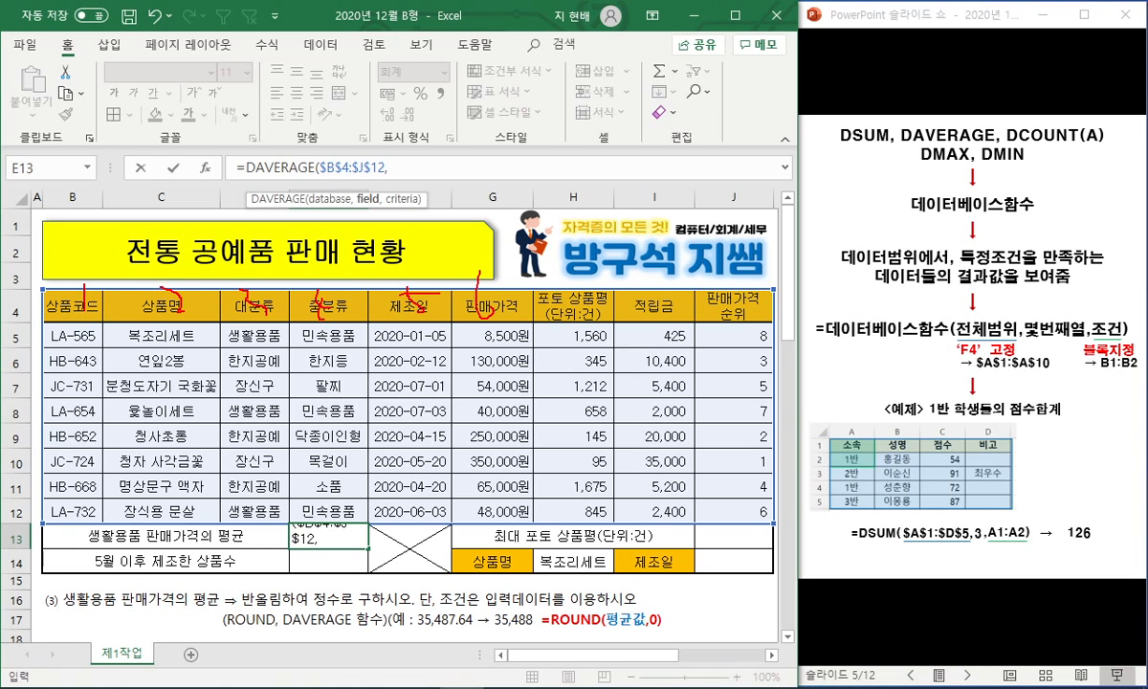
left_click_drag(64, 284, 45, 303)
key("Escape")
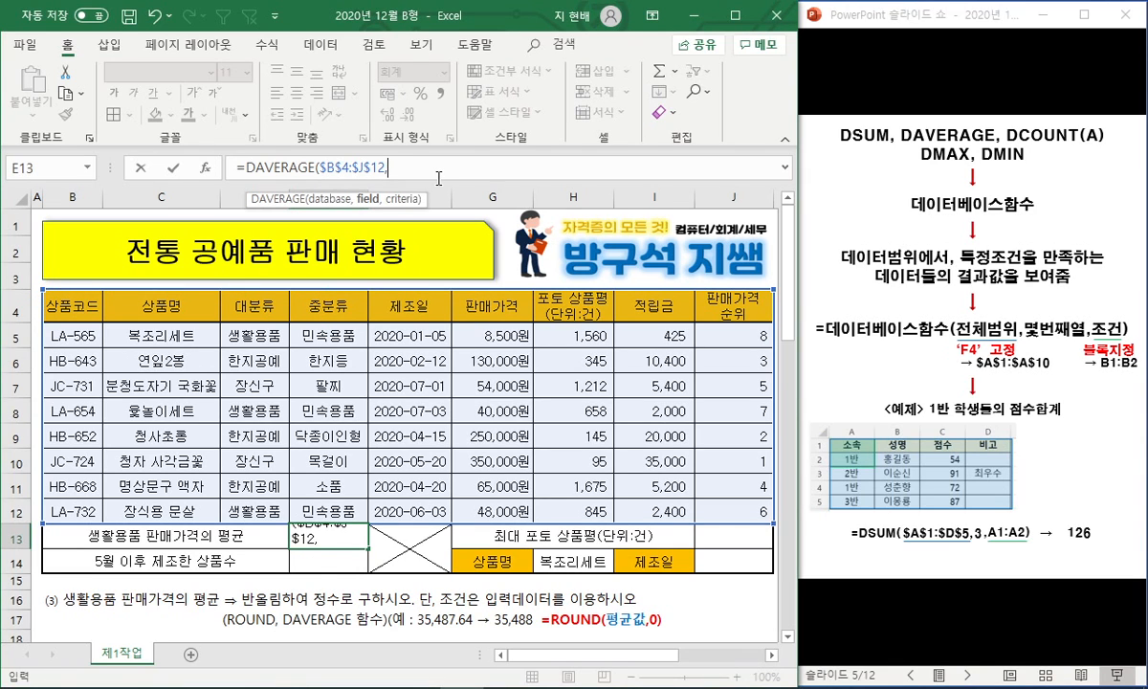
Complete the E13 DAVERAGE formula with field 6 and the 대분류 criteria range D4:D5.
type("6,")
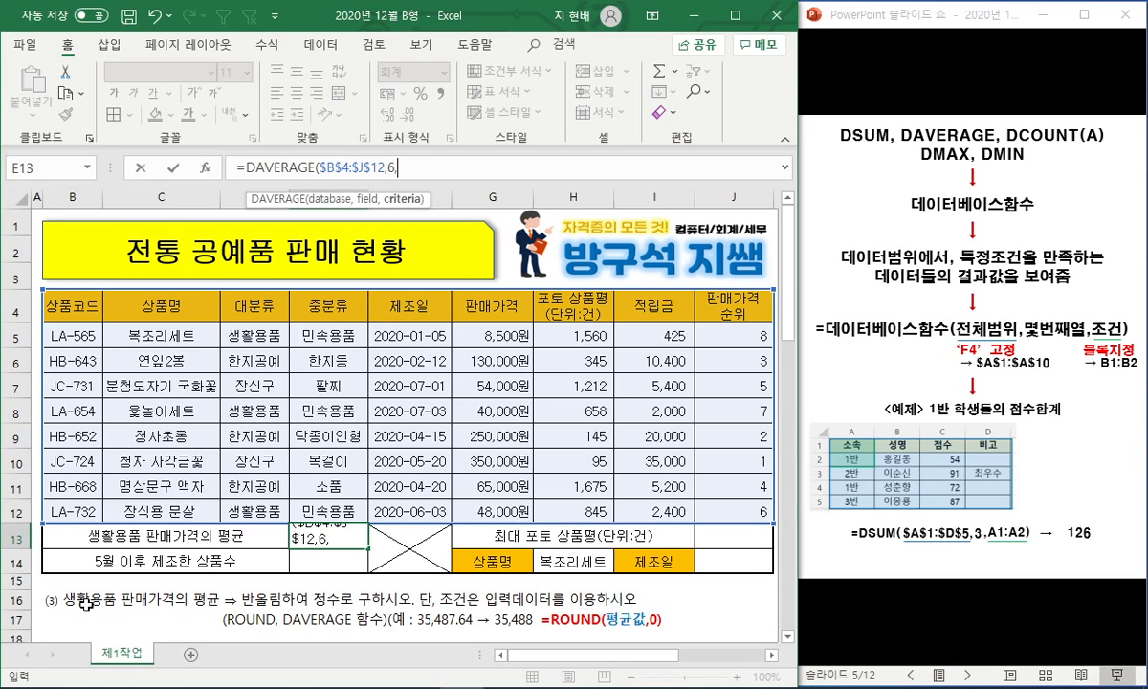
left_click_drag(265, 293, 270, 335)
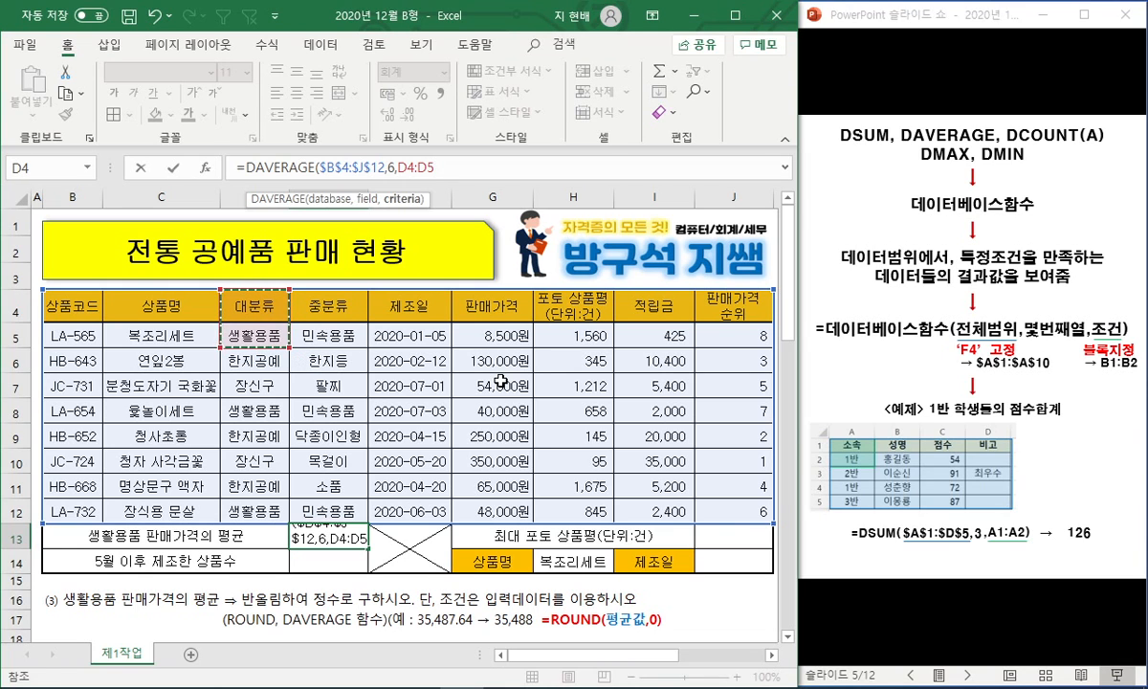
key("ctrl+Return")
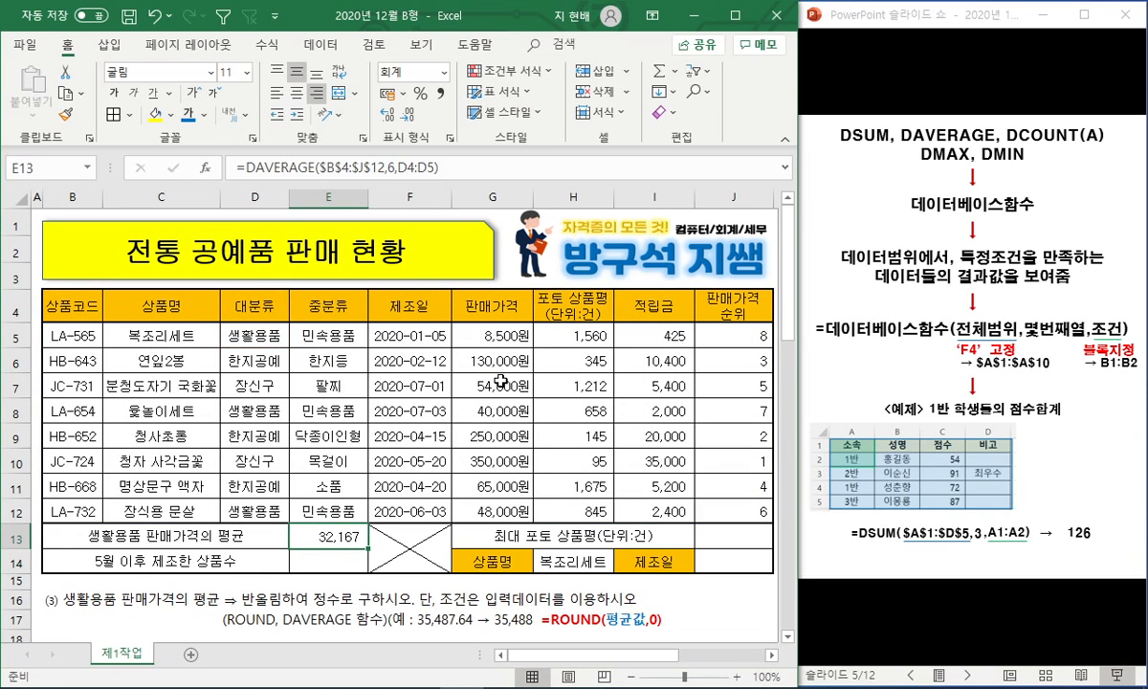
Wrap the DAVERAGE formula in E13 in ROUND with 0 decimal digits.
left_click(243, 167)
type("R")
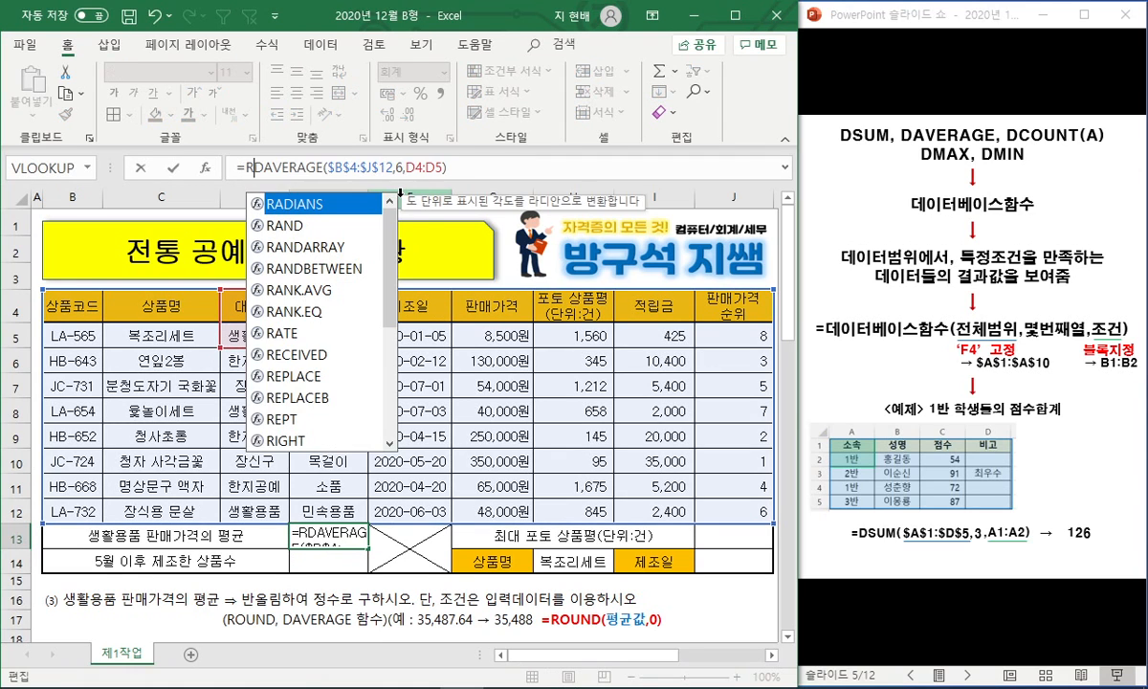
type("OUND(")
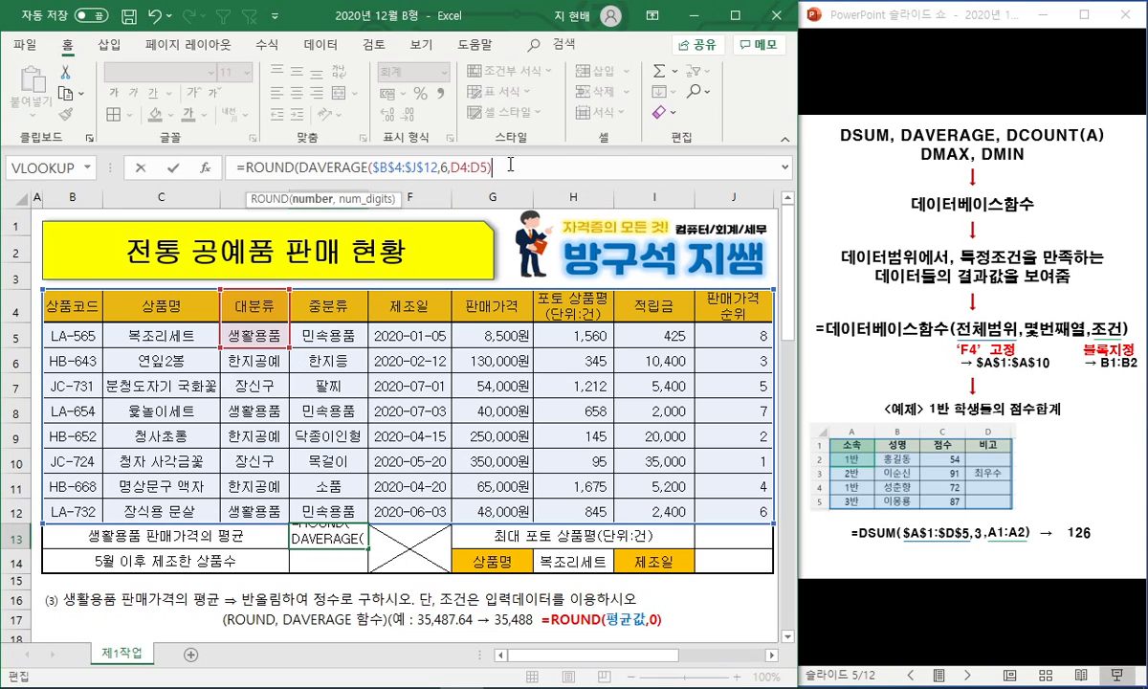
type(",0)")
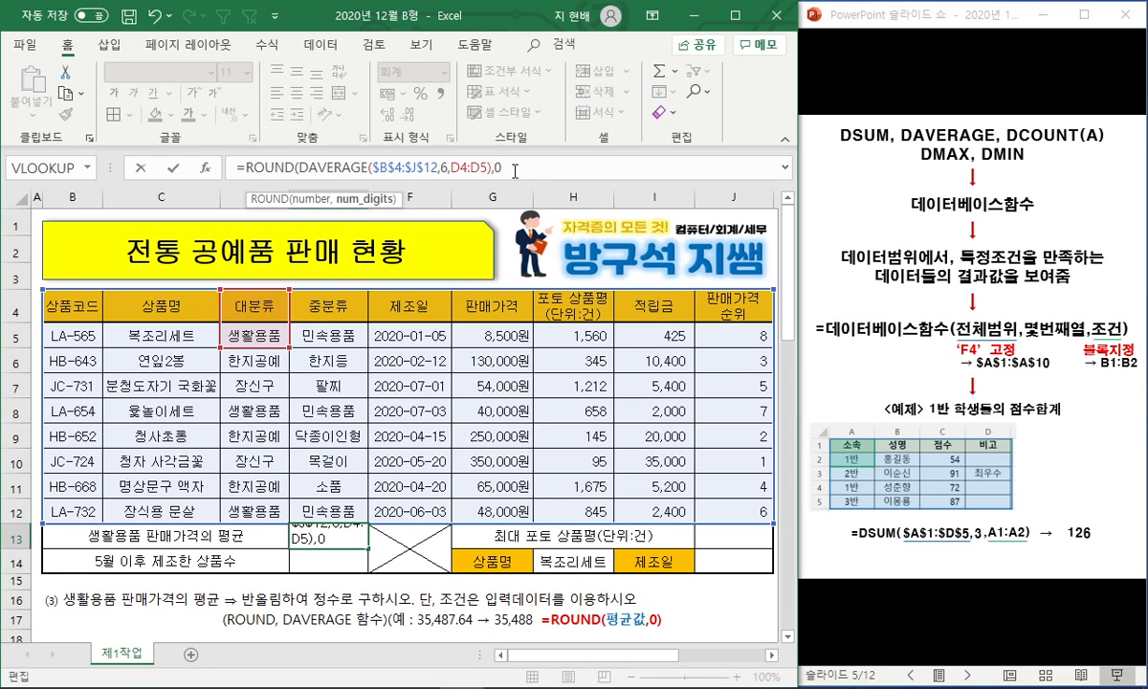
key("Return")
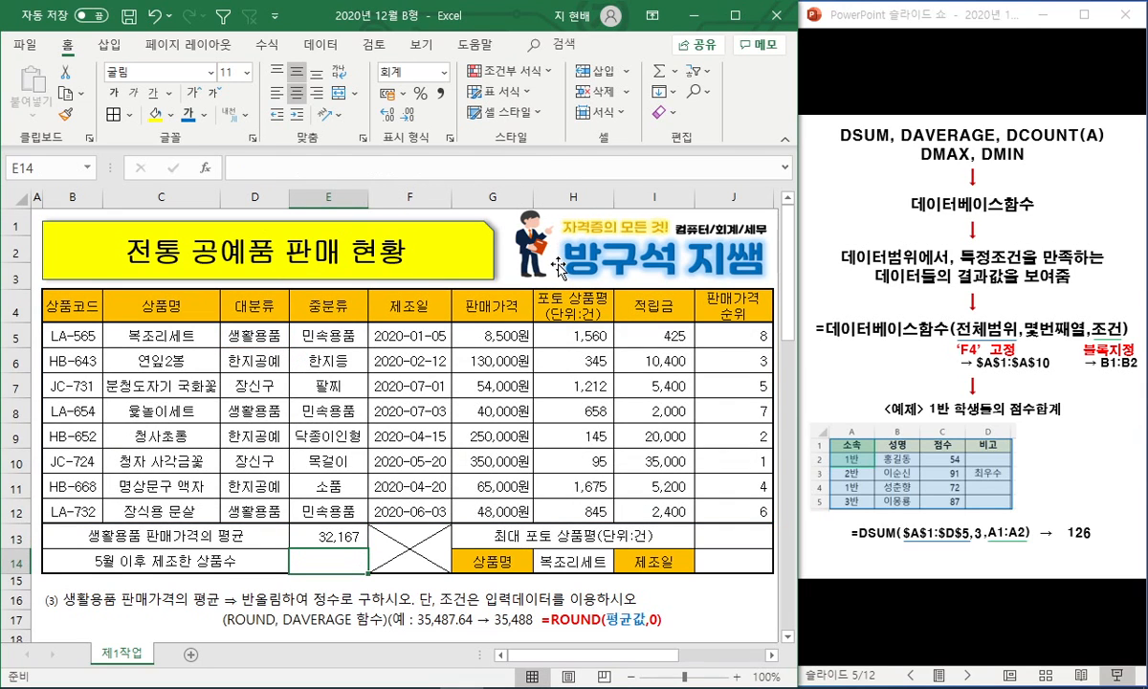
Display the rounded average in E13 with two decimal places.
key("Up")
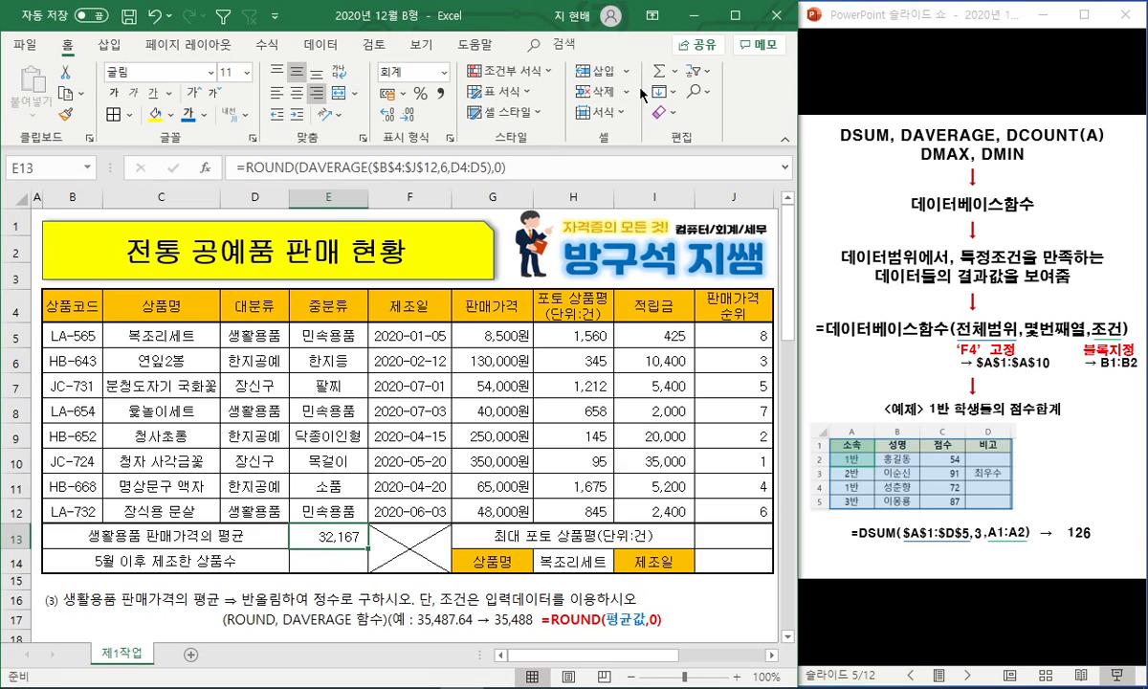
left_click(387, 116)
left_click(387, 116)
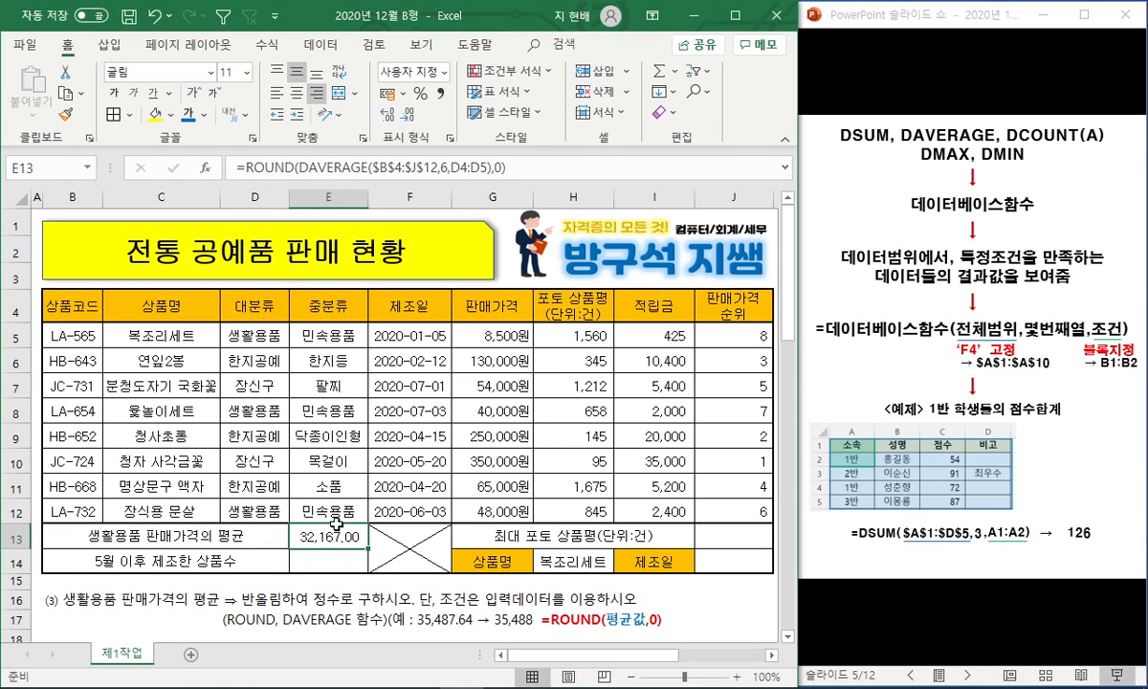
Remove both decimal places from the rounded average in E13.
left_click(415, 116)
left_click(416, 116)
left_click(542, 589)
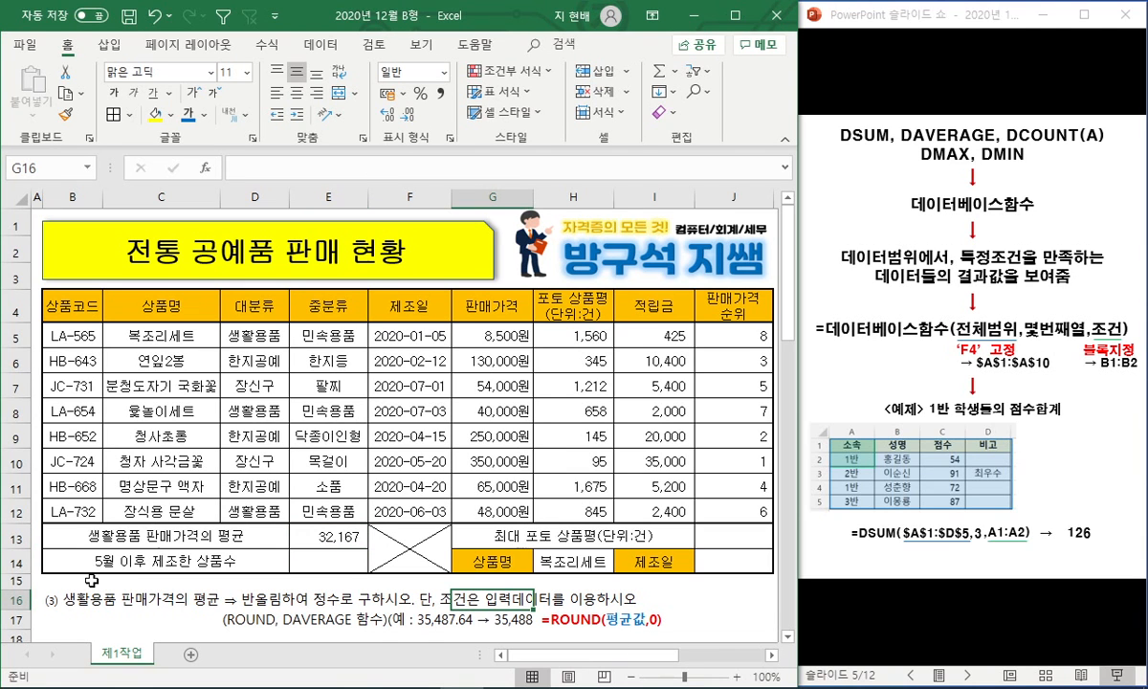
Delete the rows holding instruction (3) so that instruction (4) sits directly below the table.
left_click(16, 599)
scroll(17, 594, "down", 2)
left_click(16, 594, "shift")
right_click(17, 594)
left_click(77, 451)
scroll(299, 440, "up", 2)
left_click(92, 586)
left_click(93, 585)
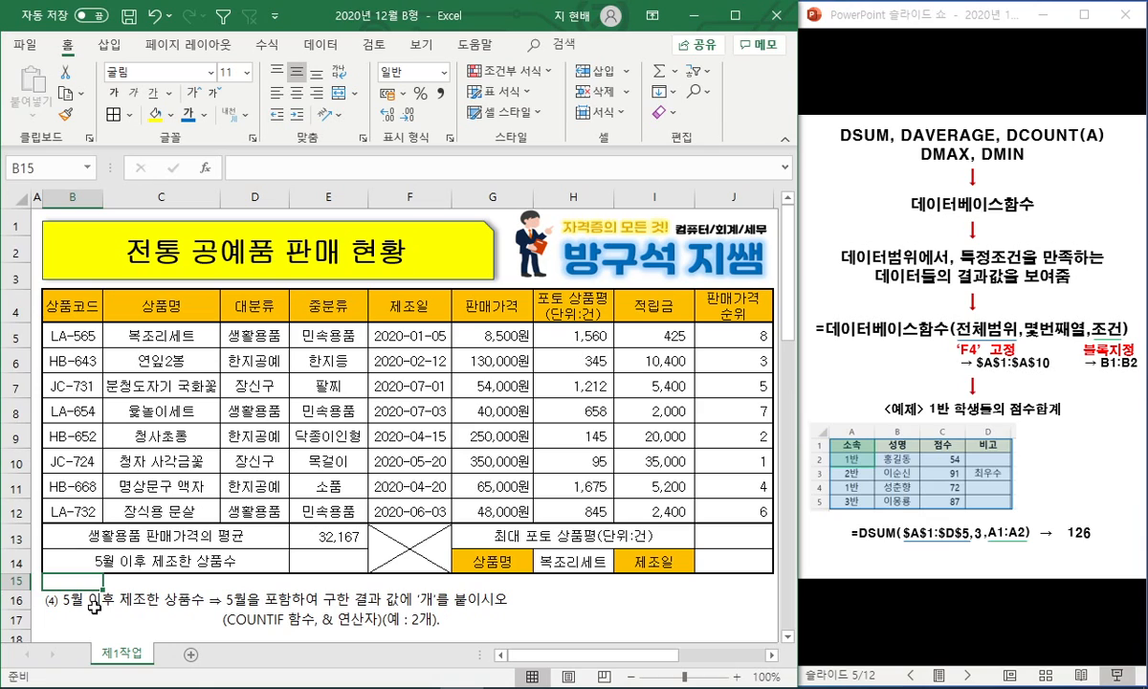
Select E14, mark 5월을 포함 and COUNTIF in instruction (4) with the pen, and clear the marks.
left_click(322, 558)
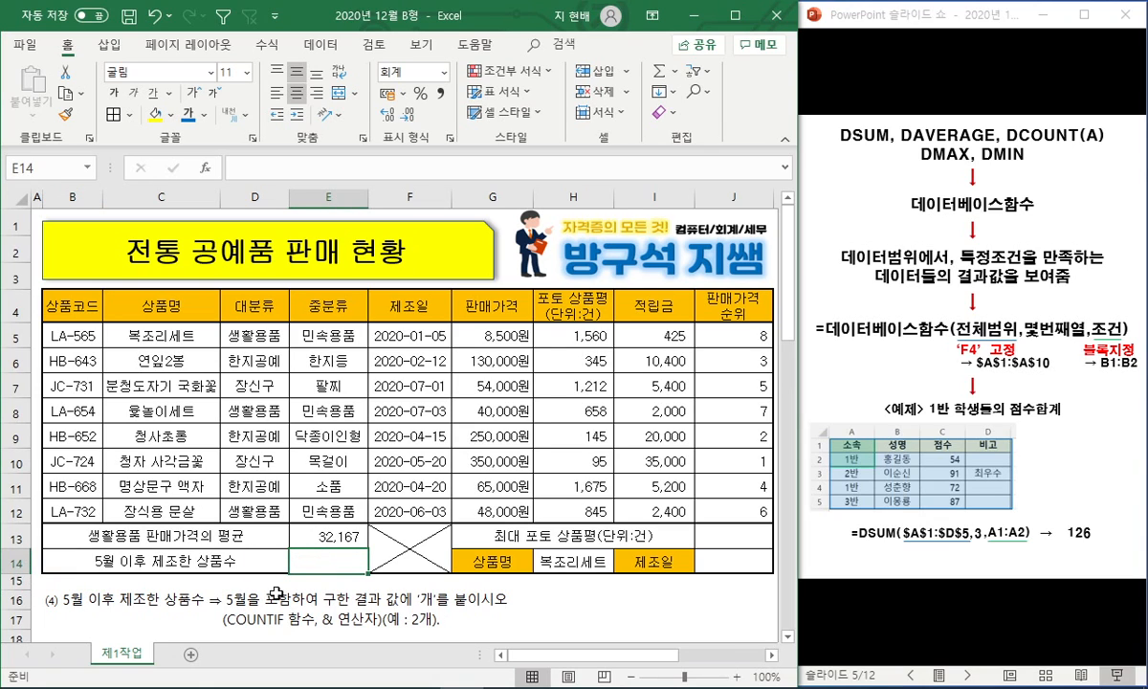
mouse_move(222, 604)
left_mouse_down()
mouse_move(251, 587)
mouse_move(291, 598)
left_mouse_up()
left_click_drag(223, 624, 304, 622)
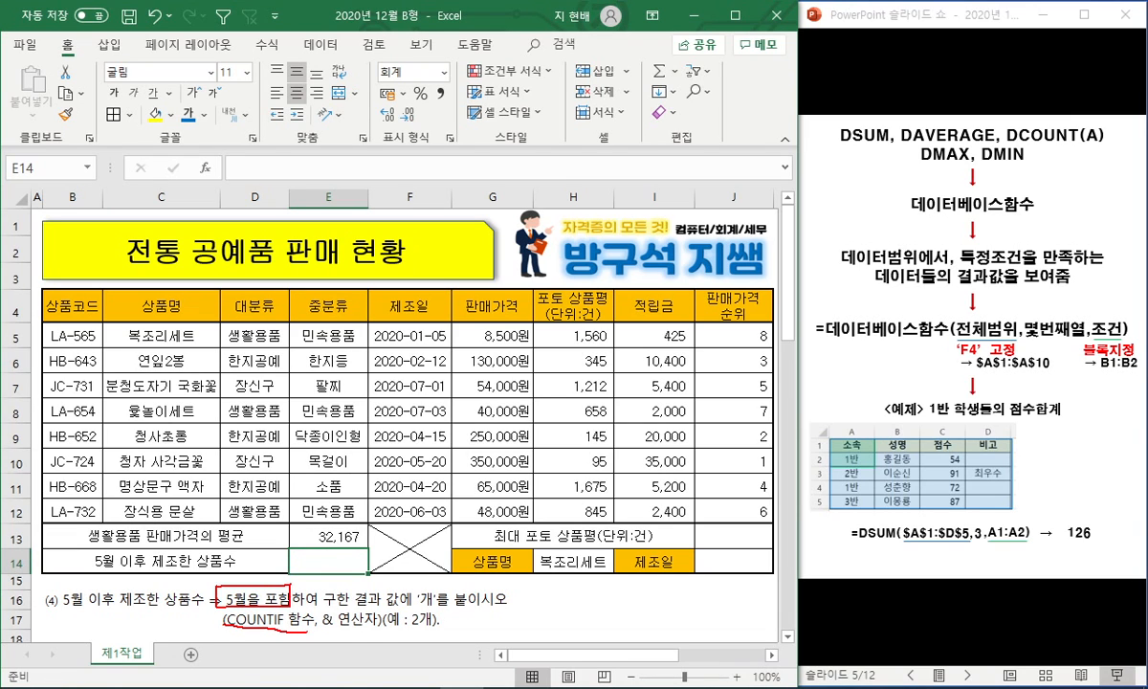
key("Escape")
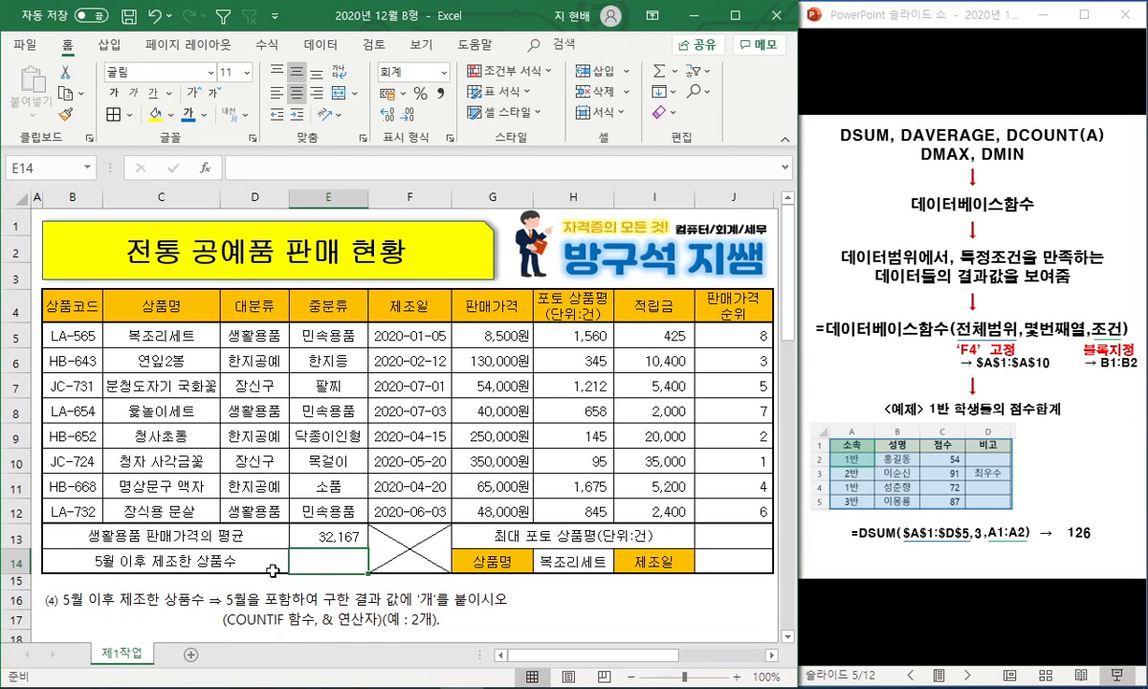
Switch to the PowerPoint slide show and advance through the COUNTIF, SUMIF, AVERAGEIF slide to the start of the SUMIF example.
left_click(1007, 23)
key("Right")
left_click(988, 40)
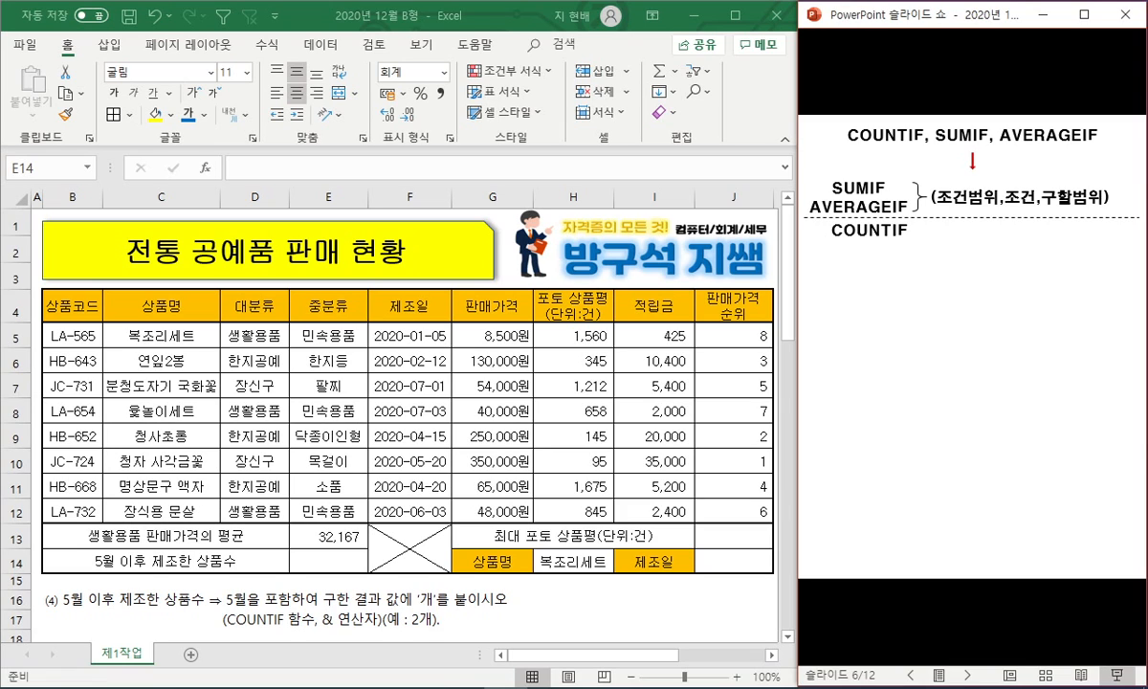
key("Right")
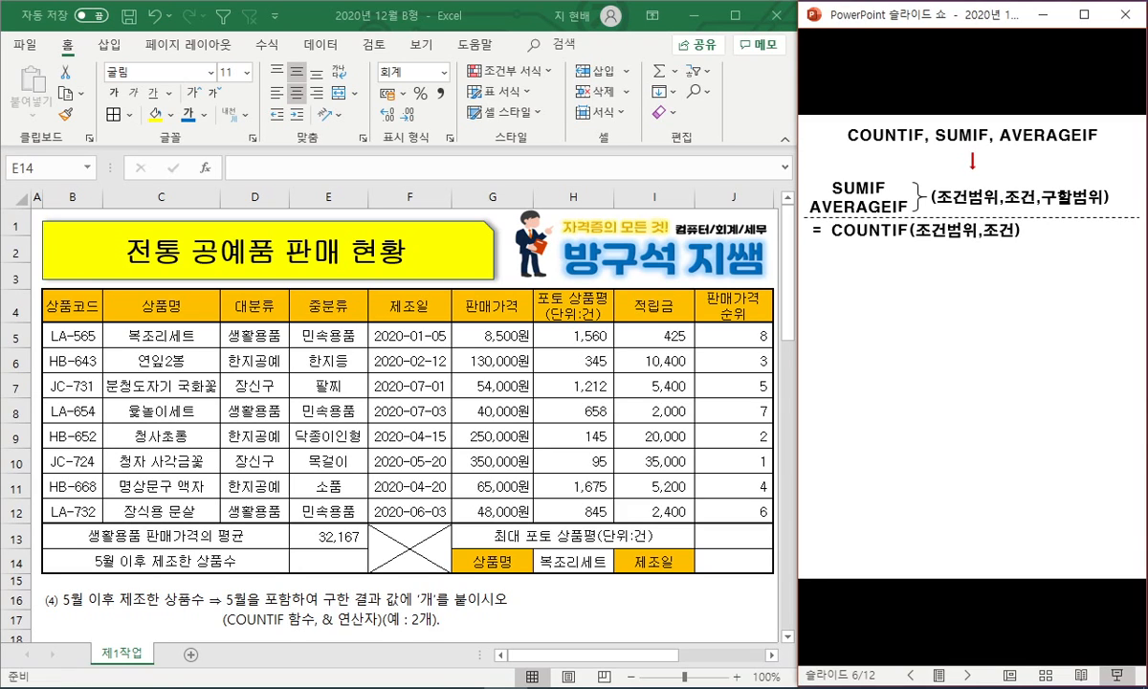
key("Right")
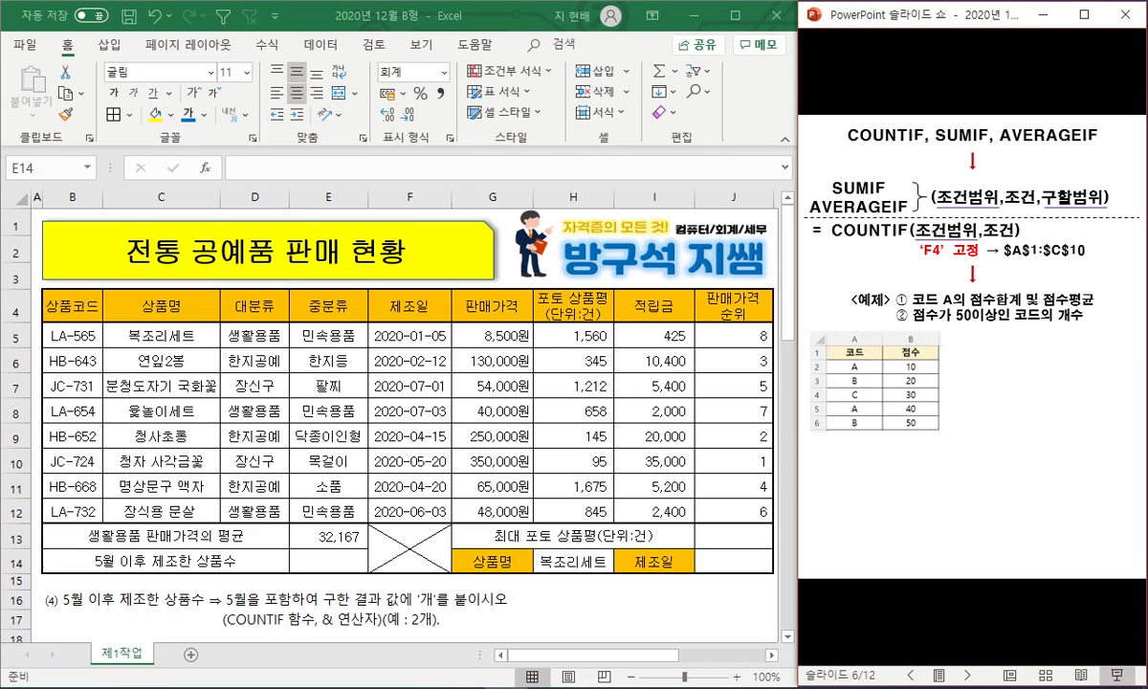
key("Right")
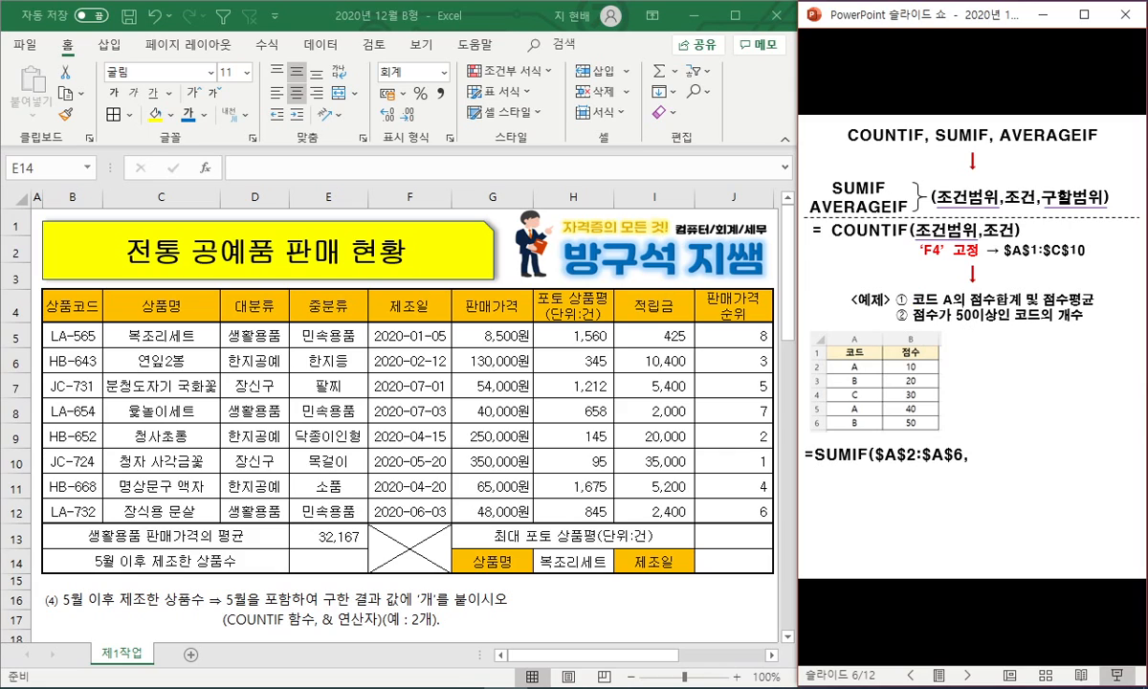
Link the SUMIF arguments to the 코드 and 점수 ranges of the example table with the pen, and clear the marks.
left_click_drag(905, 299, 1092, 302)
mouse_move(878, 194)
left_mouse_down()
mouse_move(811, 194)
mouse_move(881, 178)
left_mouse_up()
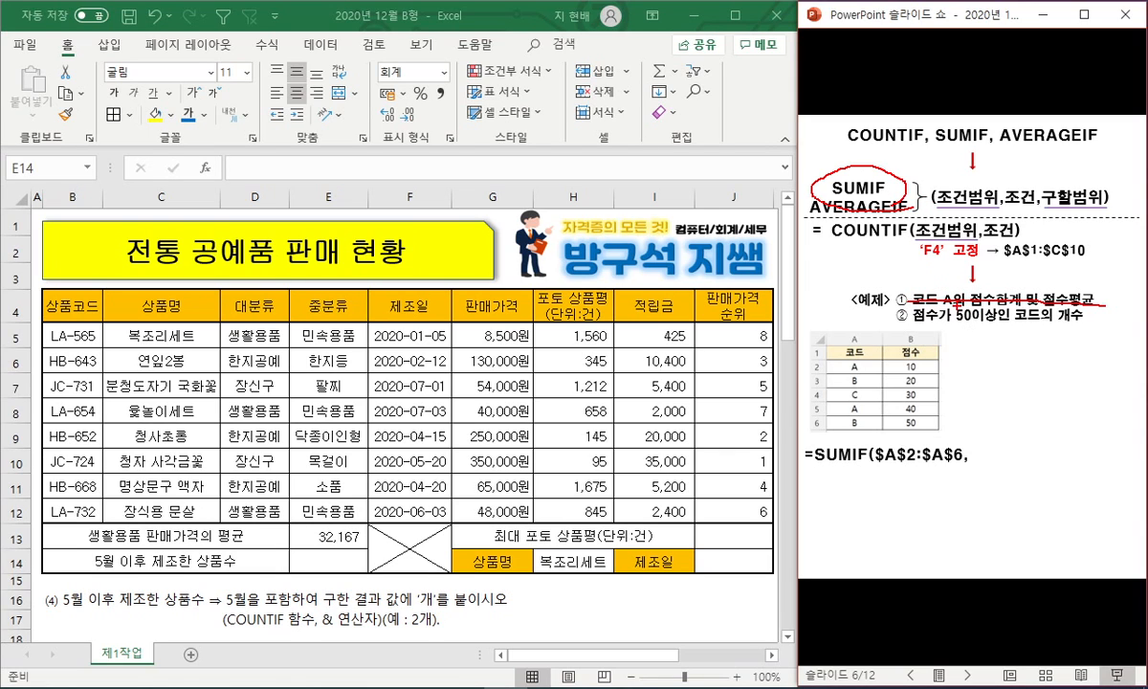
mouse_move(934, 295)
left_mouse_down()
mouse_move(897, 291)
mouse_move(933, 279)
left_mouse_up()
mouse_move(878, 357)
left_mouse_down()
mouse_move(827, 360)
mouse_move(826, 426)
mouse_move(878, 429)
mouse_move(879, 352)
left_mouse_up()
left_click_drag(856, 410, 852, 406)
mouse_move(946, 353)
left_mouse_down()
mouse_move(903, 402)
mouse_move(954, 382)
mouse_move(953, 346)
left_mouse_up()
left_click_drag(895, 191, 809, 325)
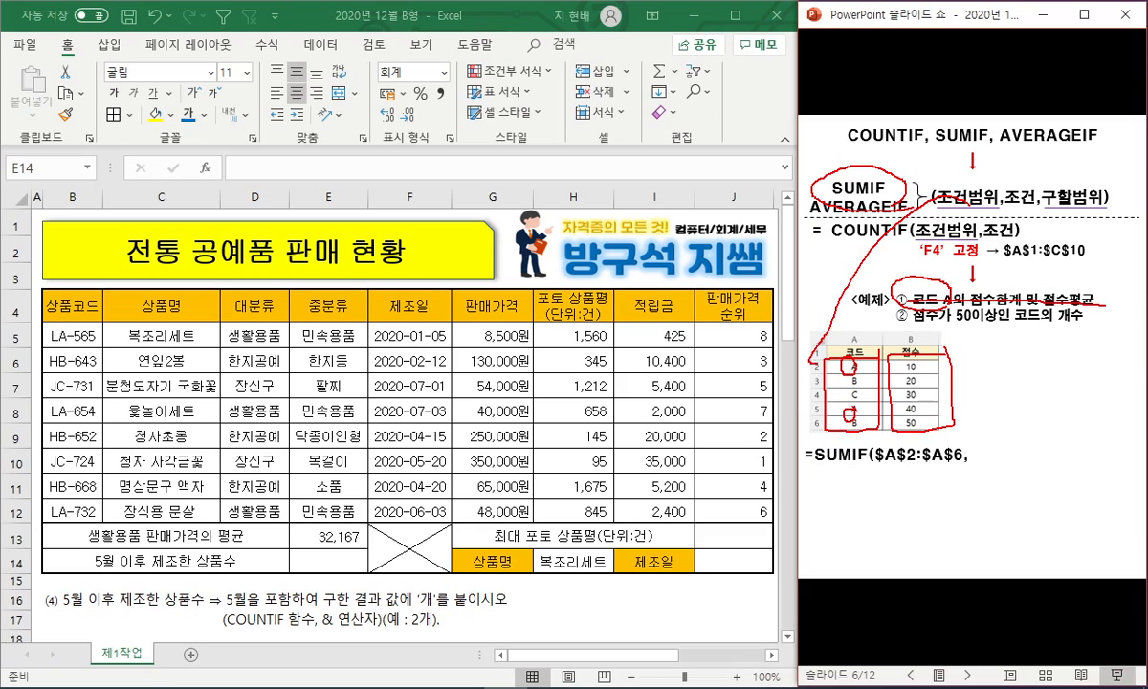
mouse_move(1031, 194)
left_mouse_down()
mouse_move(1024, 182)
mouse_move(1052, 174)
mouse_move(1002, 341)
mouse_move(957, 362)
mouse_move(962, 369)
left_mouse_up()
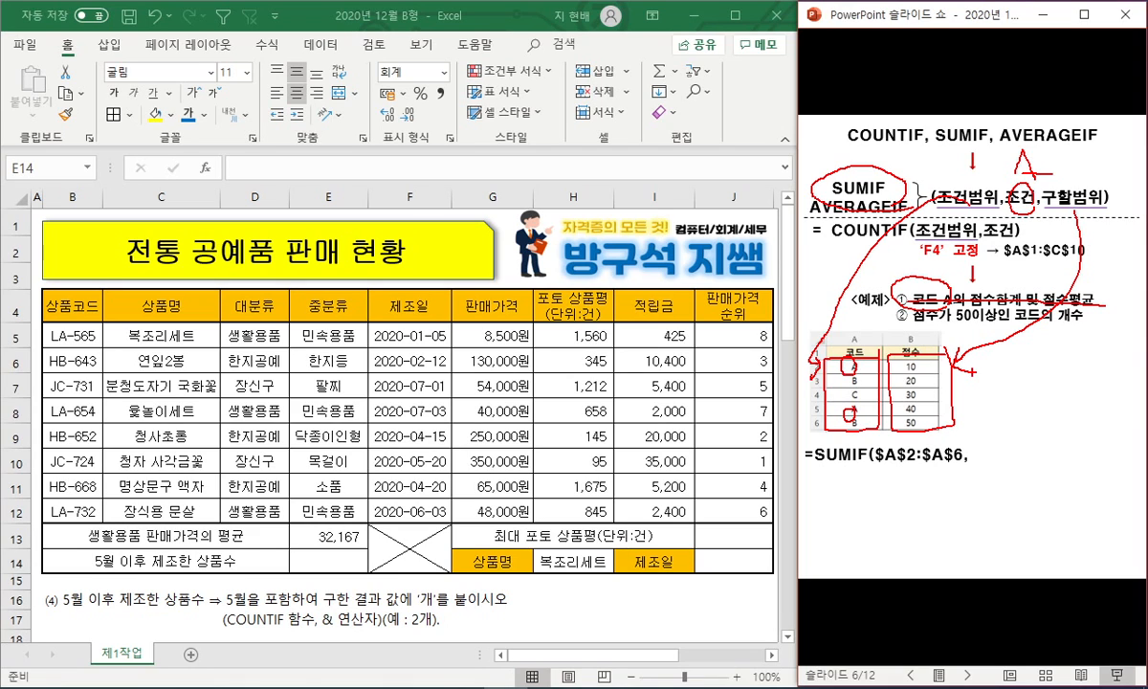
key("e")
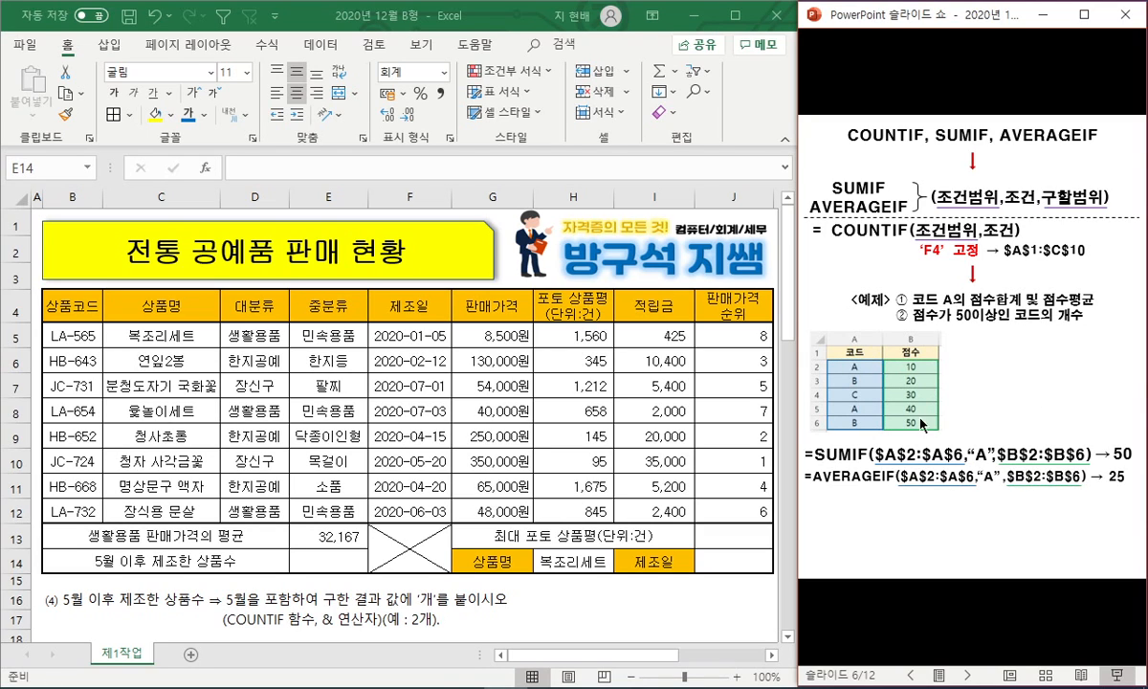
Advance the slide to the COUNTIF example with the range $B$2:$B$6 and the condition ">=50".
left_click(1006, 481)
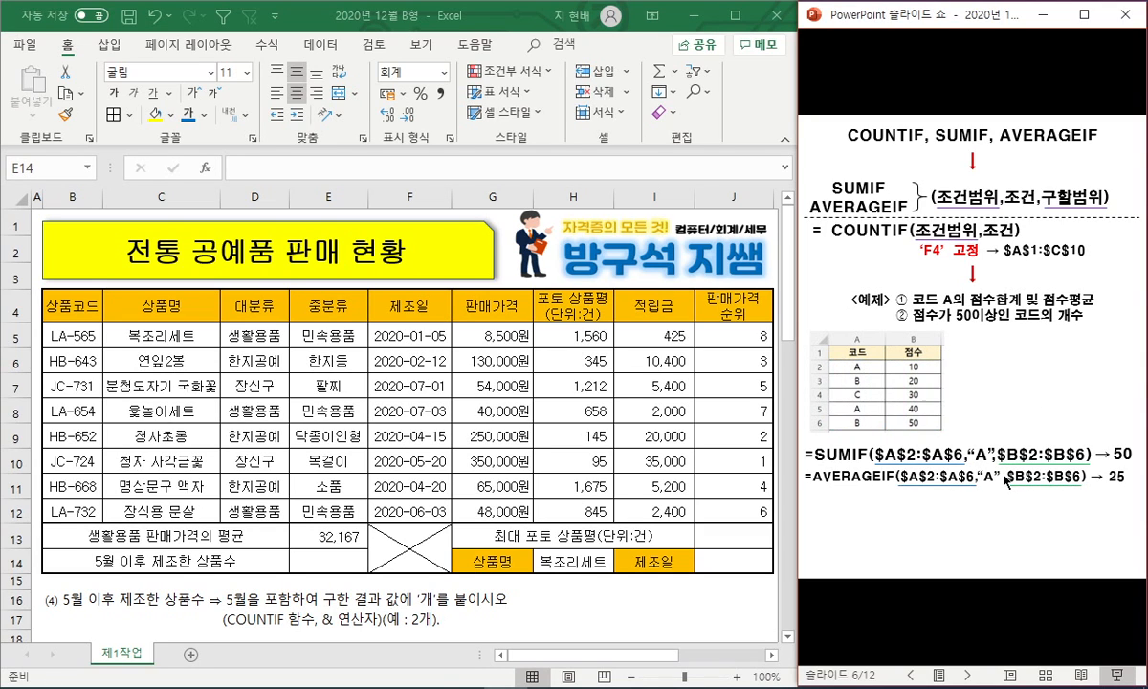
left_click(1008, 484)
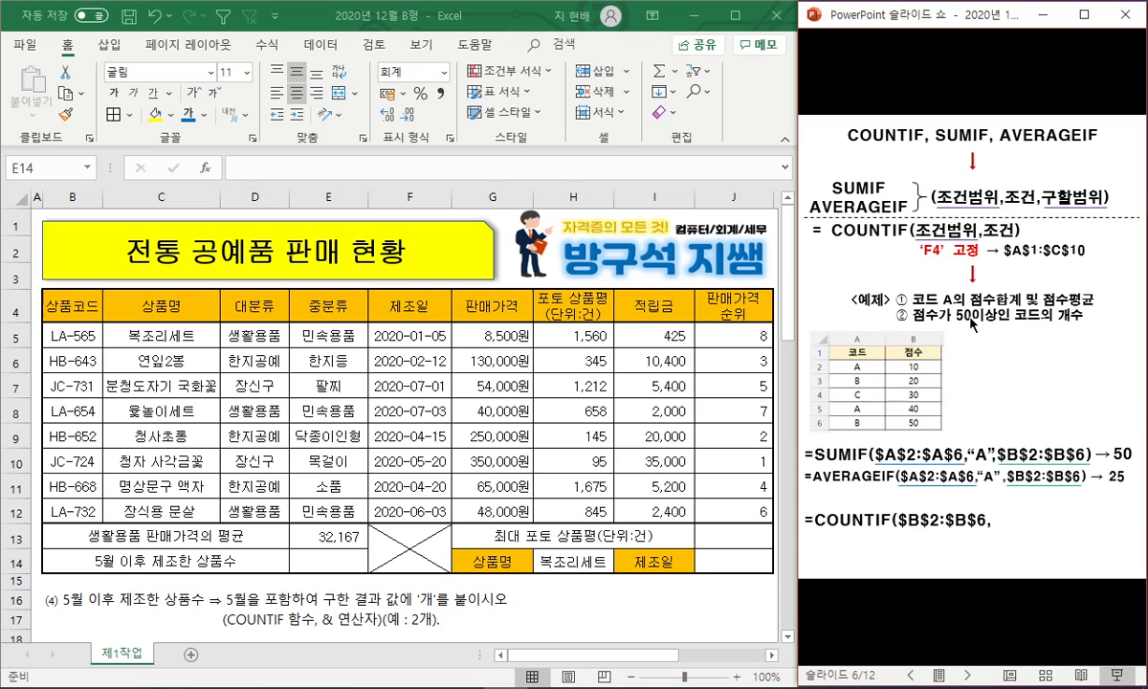
left_click(1024, 470)
Mark the COUNTIF example's 점수 range and ">=50" condition with the pen, clear the marks, and reveal the complete formula.
mouse_move(941, 365)
left_mouse_down()
mouse_move(883, 382)
mouse_move(907, 433)
mouse_move(940, 414)
left_mouse_up()
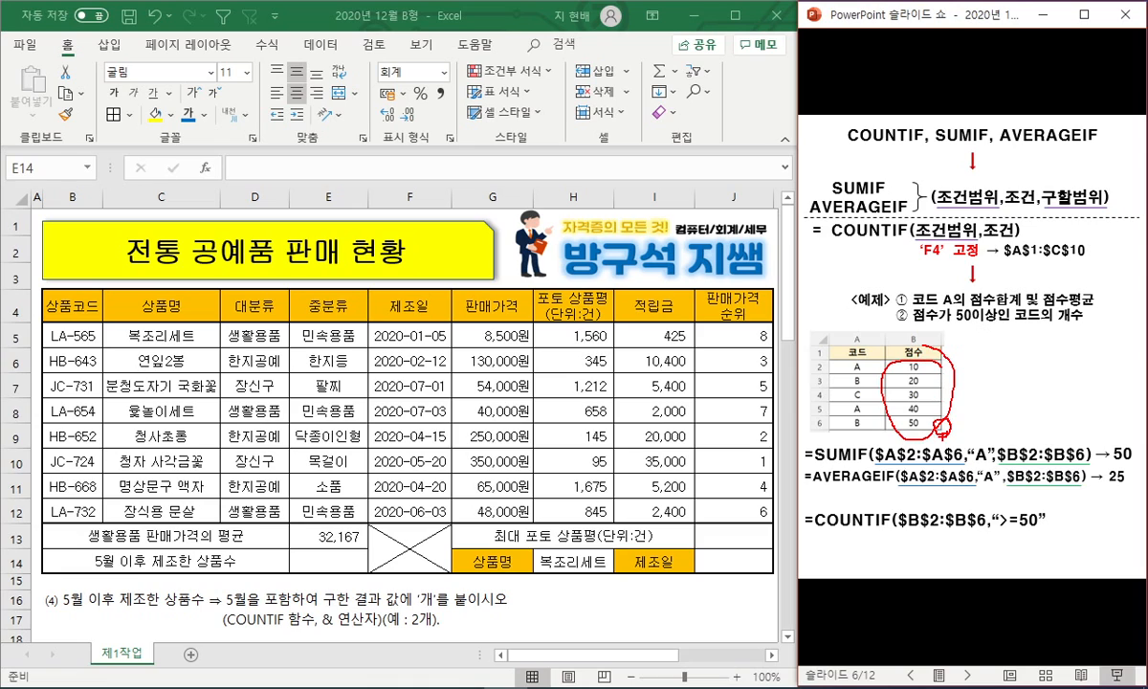
left_click_drag(1115, 172, 1044, 225)
left_click_drag(1060, 182, 1098, 237)
mouse_move(959, 362)
left_mouse_down()
mouse_move(884, 392)
mouse_move(942, 424)
left_mouse_up()
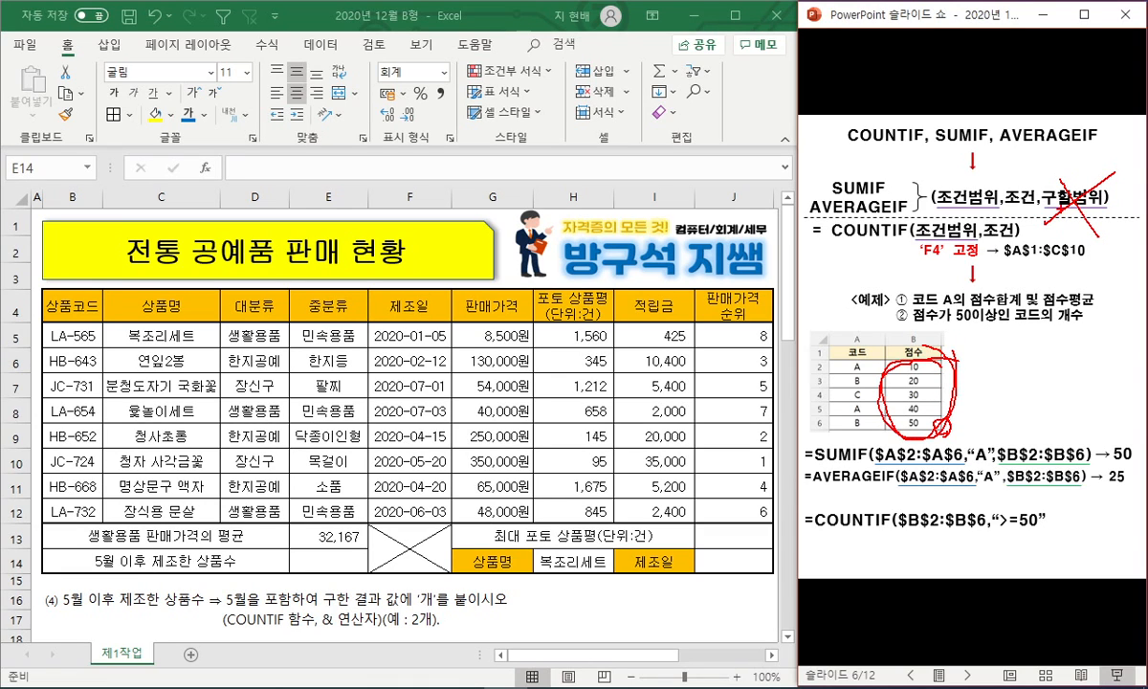
left_click_drag(1053, 218, 1021, 256)
mouse_move(929, 353)
left_mouse_down()
mouse_move(844, 335)
mouse_move(884, 392)
mouse_move(875, 327)
left_mouse_up()
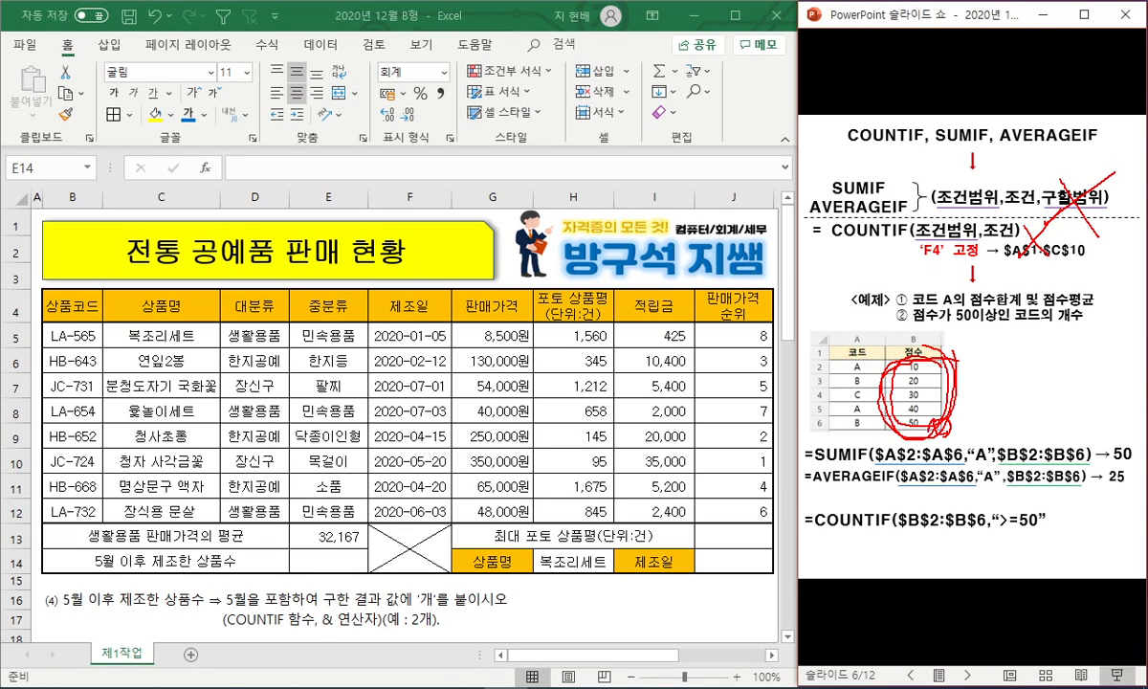
left_click_drag(1006, 505, 1004, 537)
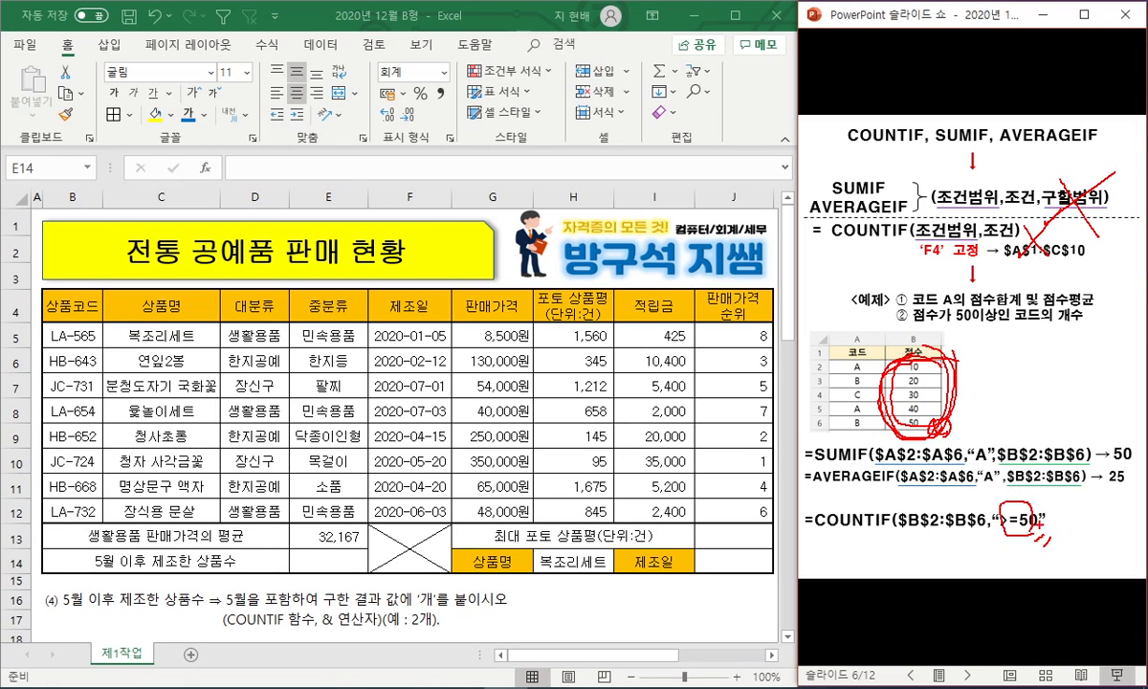
key("e")
left_click(1007, 522)
left_click(1007, 517)
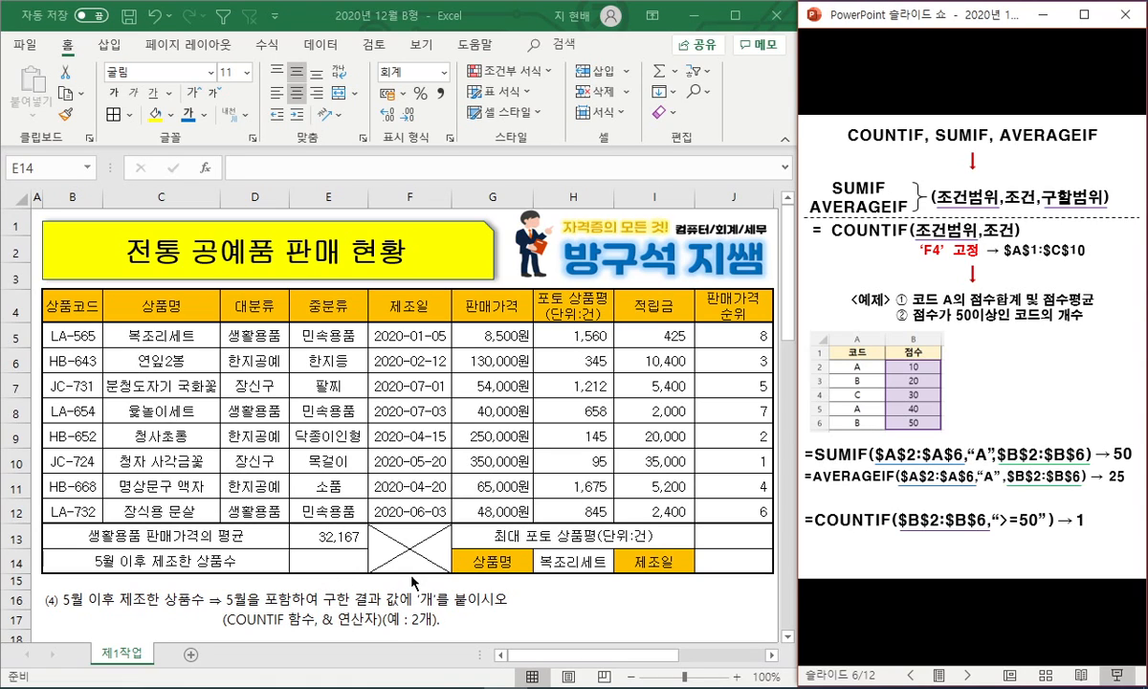
Mark the 제조일 column and 5월을 포함 with the pen, and handwrite the condition >=2020-05-1 beside instruction (4).
mouse_move(413, 292)
left_mouse_down()
mouse_move(386, 306)
mouse_move(390, 278)
mouse_move(435, 317)
mouse_move(342, 326)
mouse_move(368, 486)
mouse_move(449, 489)
mouse_move(452, 335)
left_mouse_up()
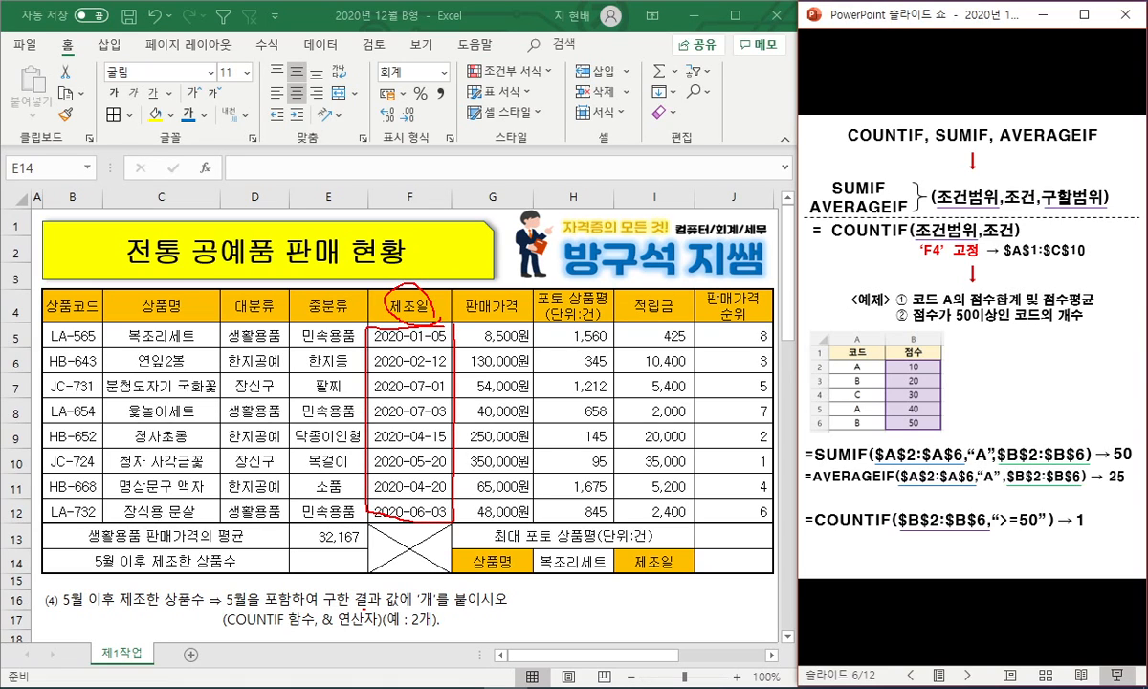
left_click_drag(219, 606, 287, 604)
mouse_move(522, 586)
left_mouse_down()
mouse_move(525, 608)
mouse_move(567, 600)
left_mouse_up()
left_click_drag(575, 591, 598, 600)
left_click_drag(605, 595, 618, 594)
left_click_drag(635, 600, 656, 600)
mouse_move(652, 594)
left_mouse_down()
mouse_move(653, 605)
mouse_move(670, 592)
left_mouse_up()
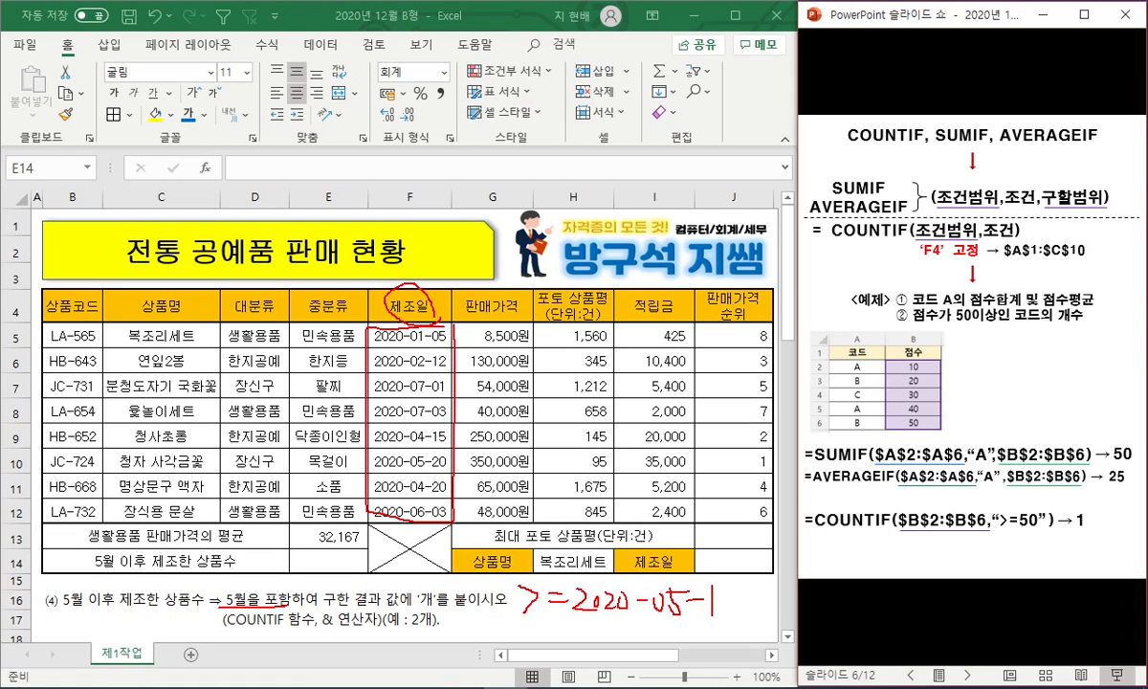
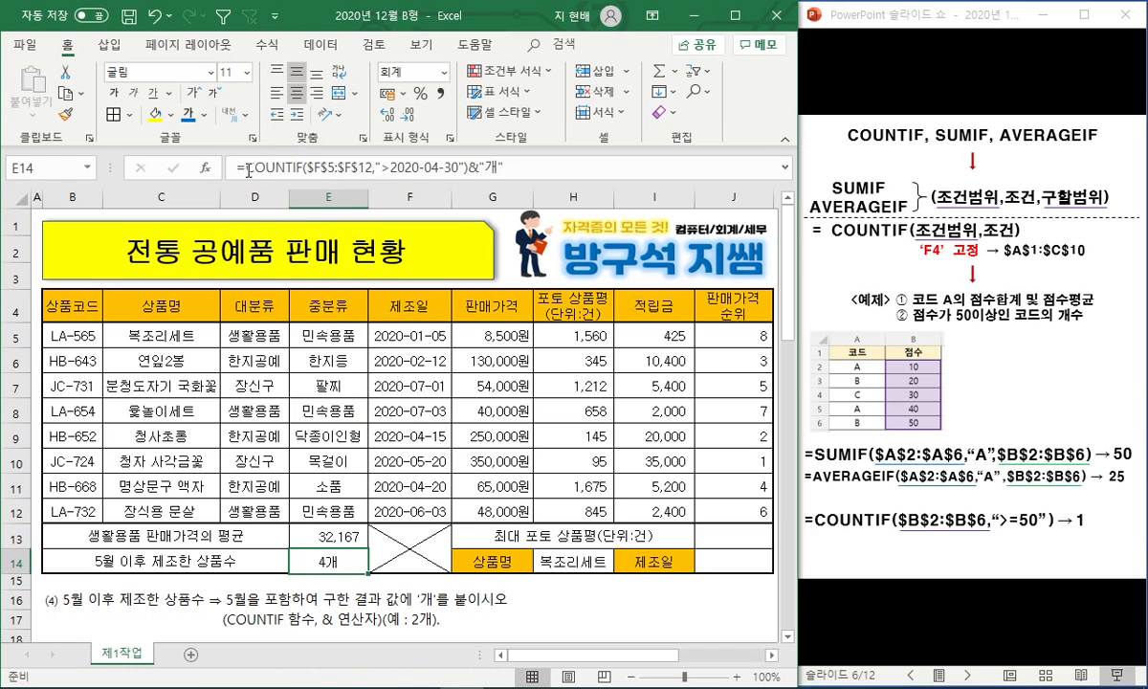
Change the COUNTIF criterion in E14 to ">=2020-05-01", and reselect the cell to check its formula.
left_click(366, 167)
type("=")
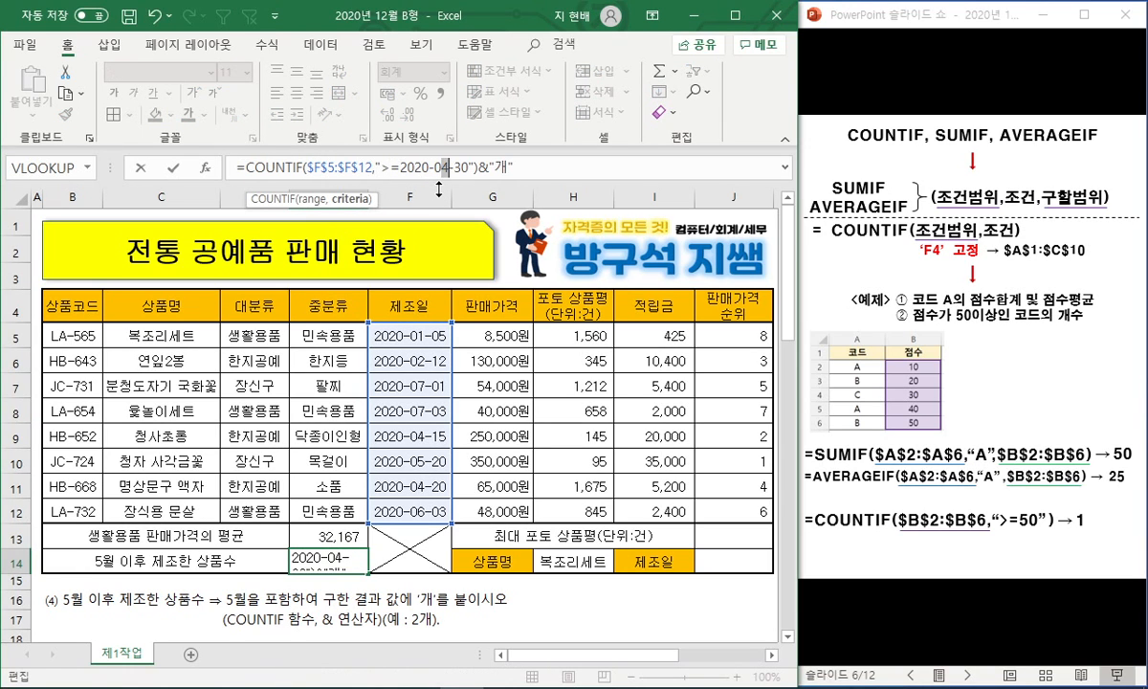
key("Delete")
type("5")
key("Left")
key("shift+Right")
key("shift+Right")
type("01")
key("Return")
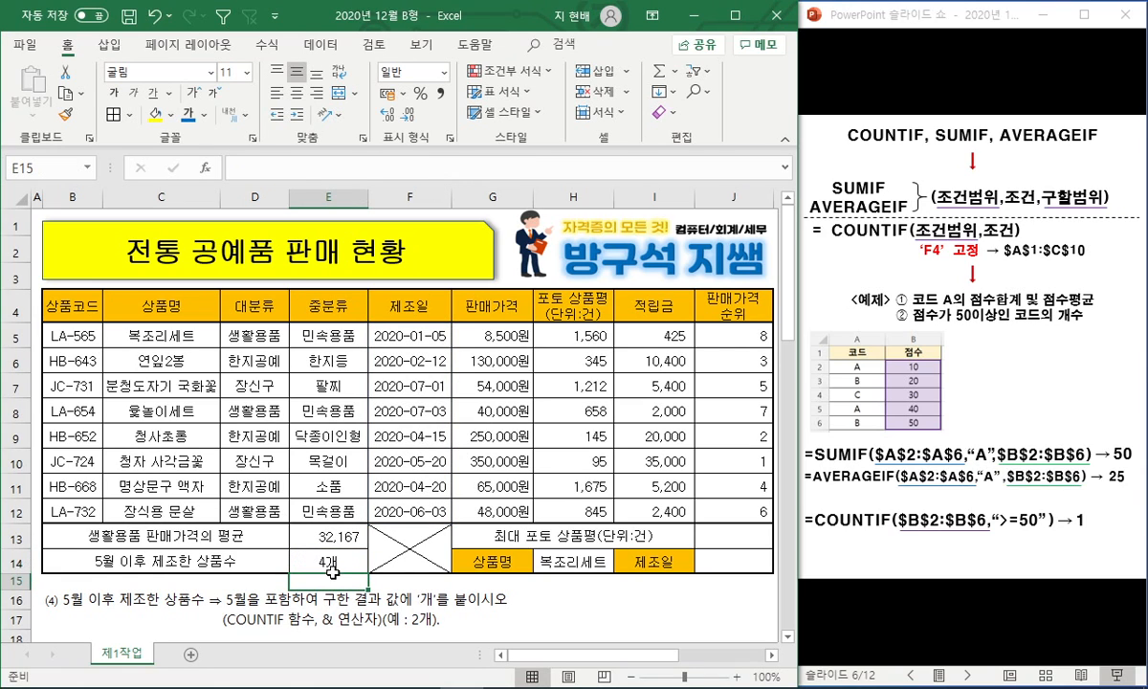
key("Up")
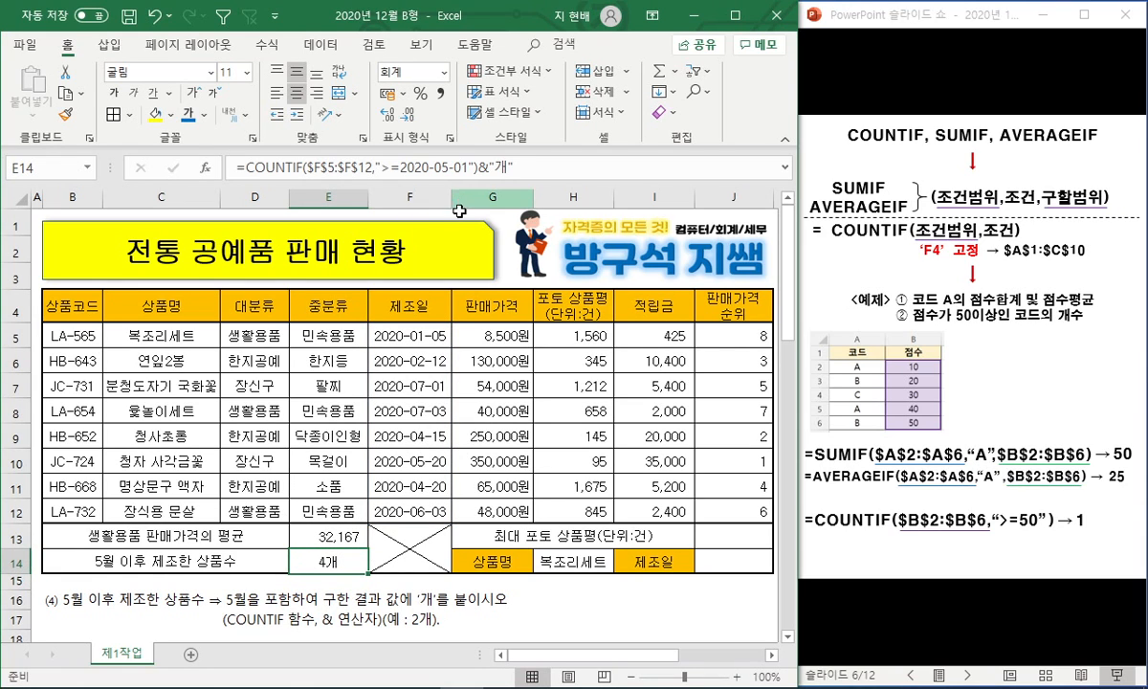
Delete rows 16 to 23 with instruction (4) so that instruction (5) sits directly below the table.
left_click(20, 600)
scroll(38, 556, "down", 2)
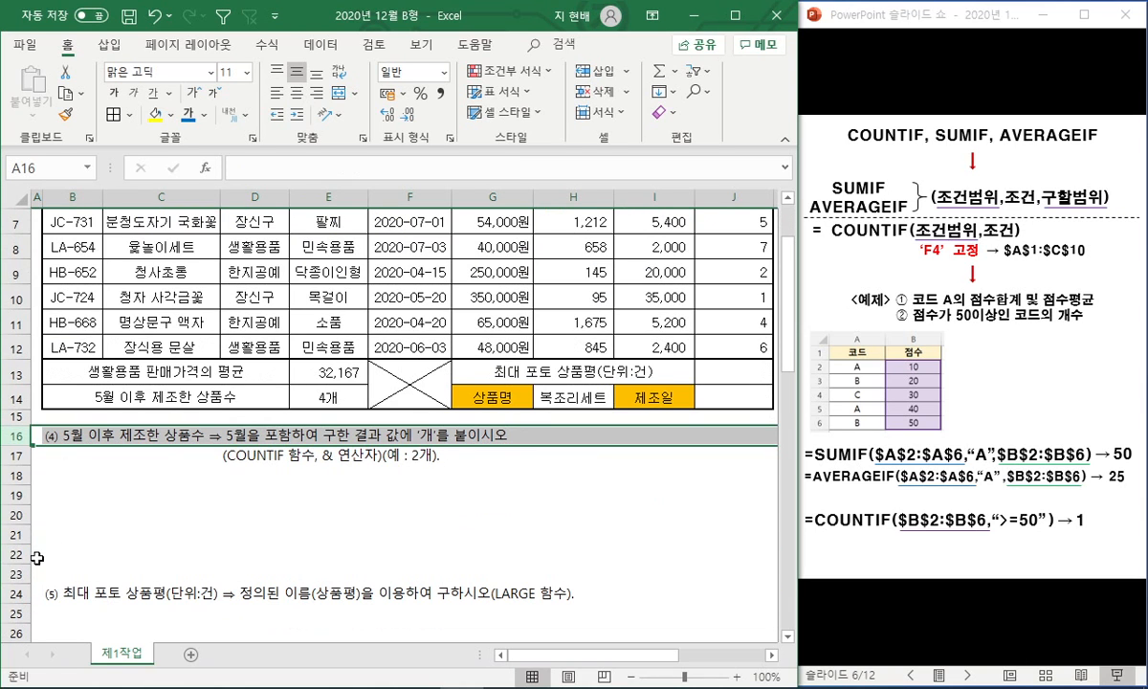
left_click(18, 575, "shift")
right_click(15, 576)
key("d")
scroll(307, 423, "up", 2)
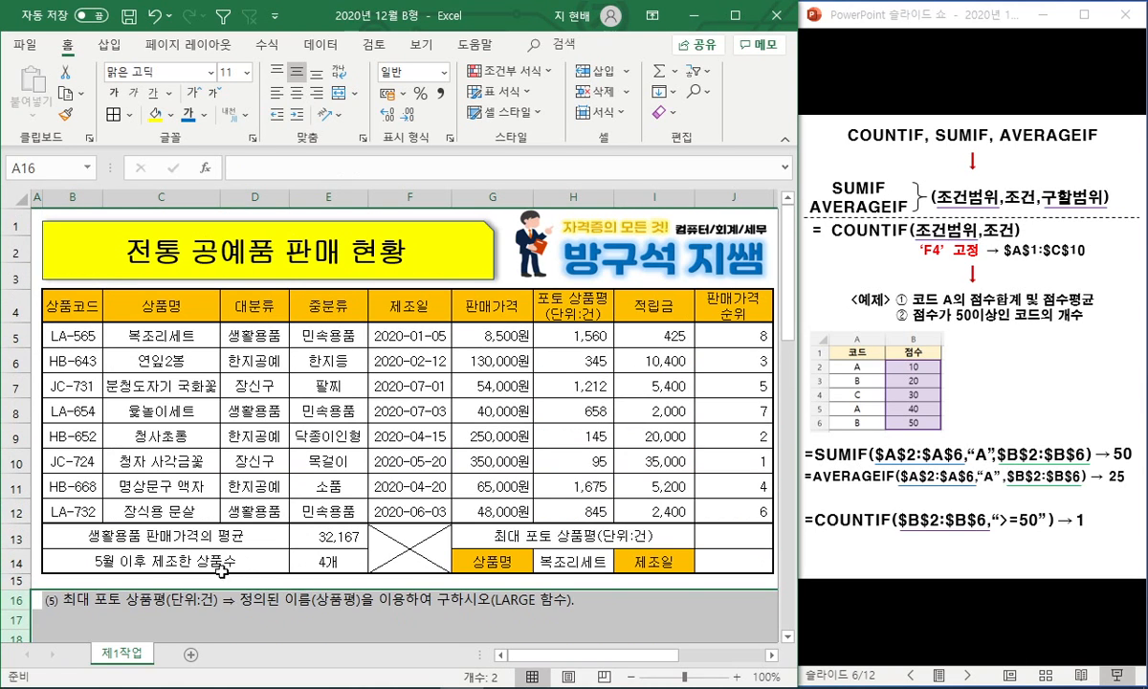
left_click(138, 585)
left_click(115, 615)
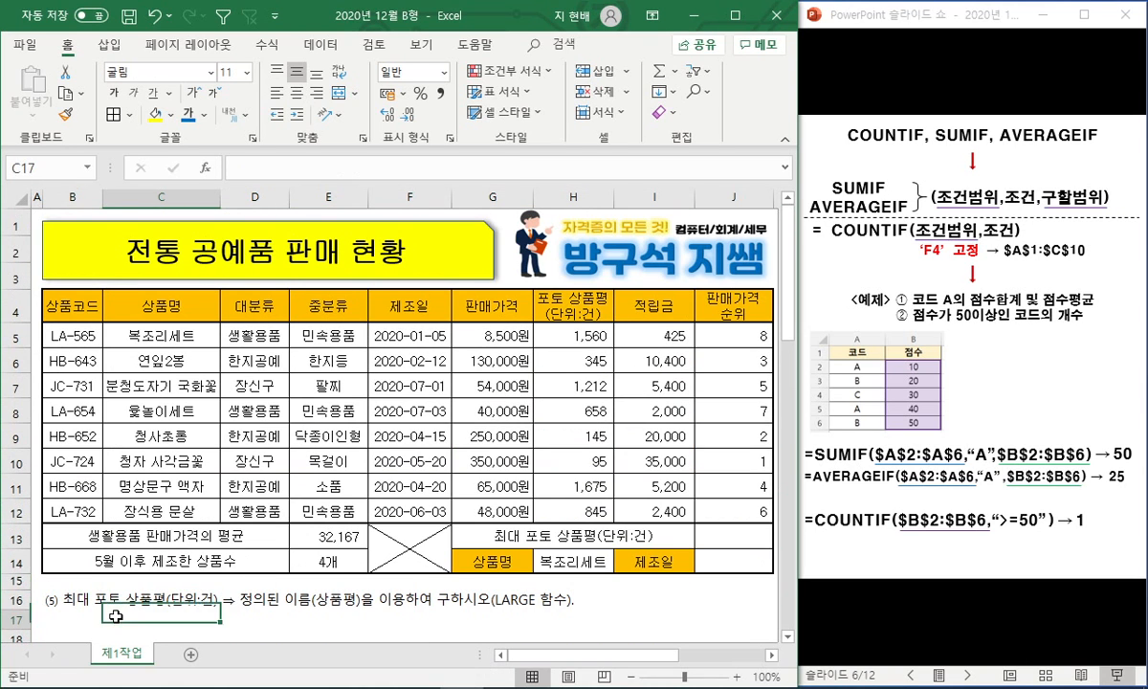
Advance the slide show to the LARGE slide and review the MAX, MIN, MEDIAN, LARGE and SMALL syntax and examples.
left_click(971, 31)
key("Right")
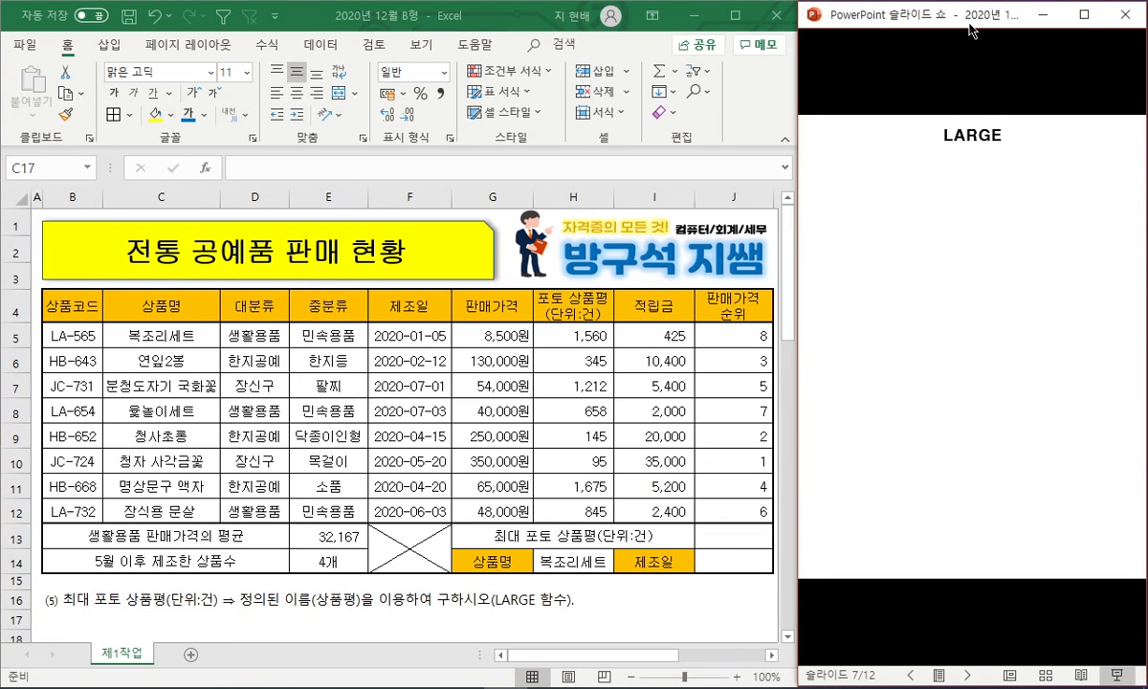
left_click(730, 535)
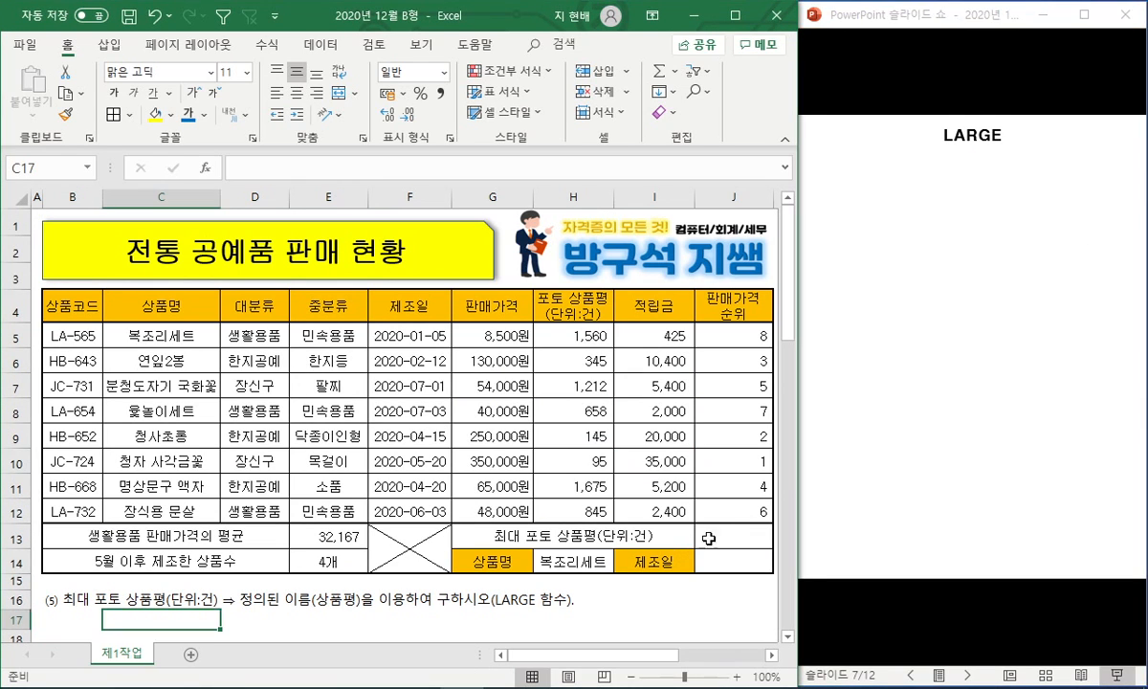
left_click(937, 24)
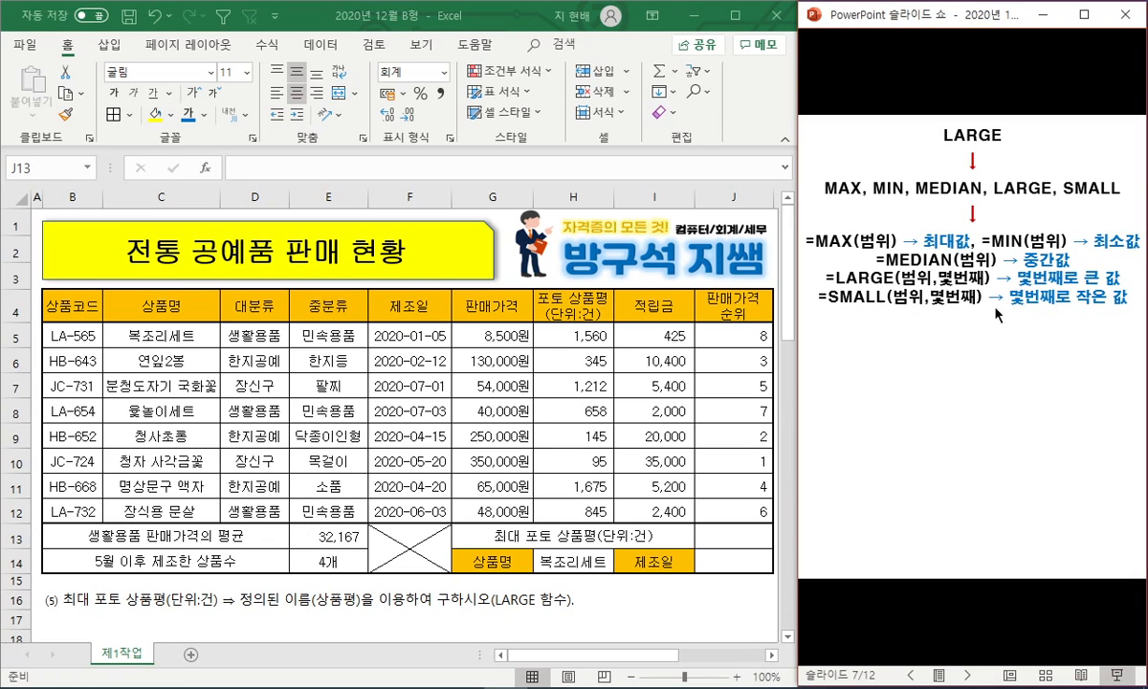
left_click(1041, 438)
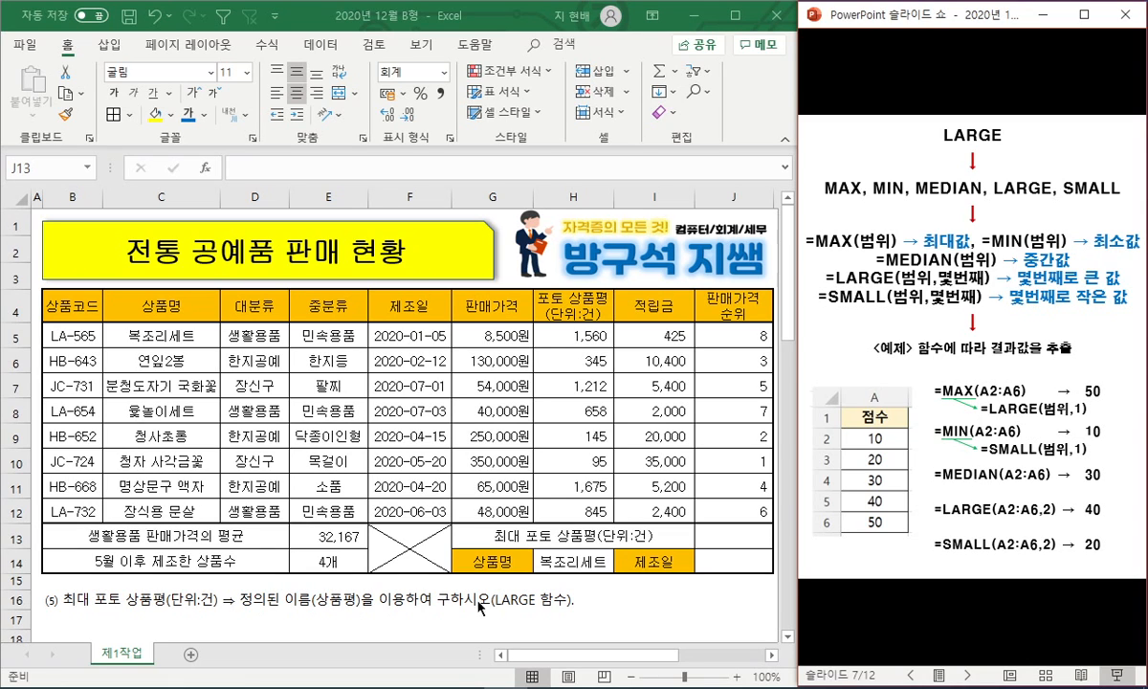
Begin a LARGE formula in J13 for 최대 포토 상품평.
left_click(715, 537)
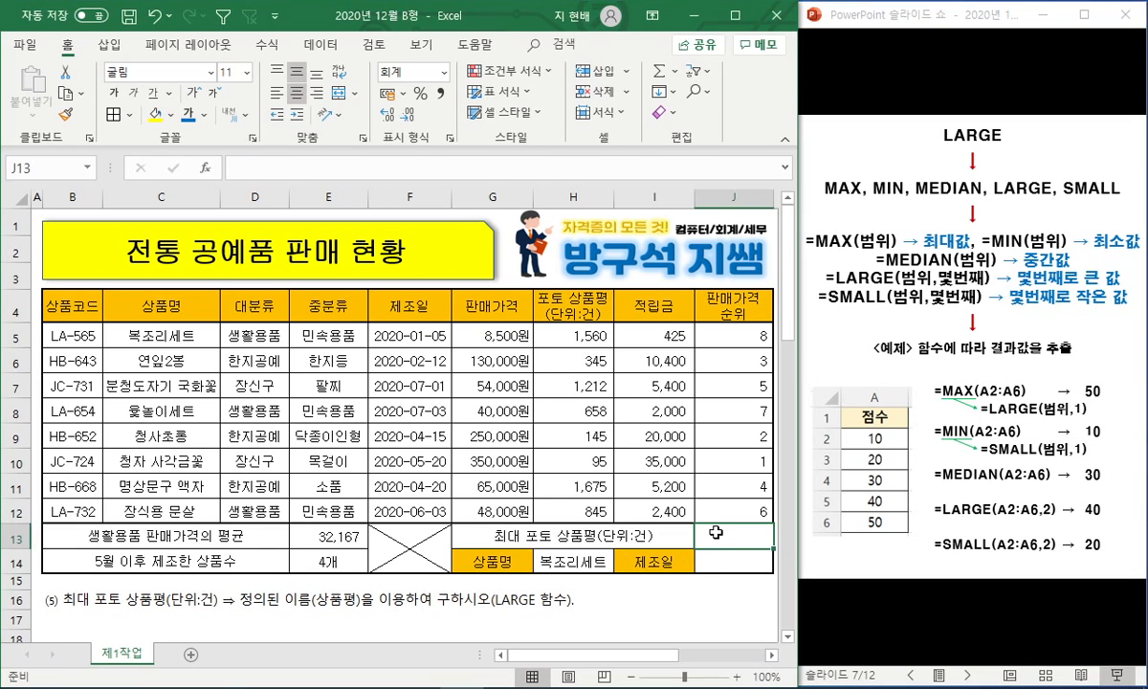
type("=")
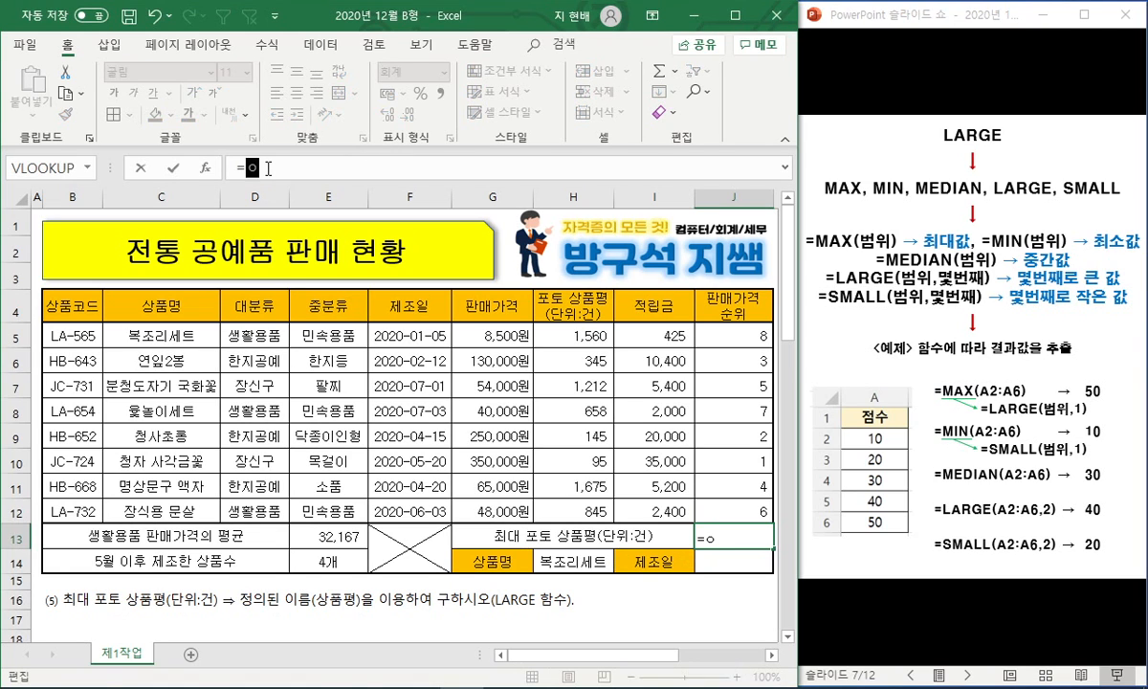
type("LARGE(")
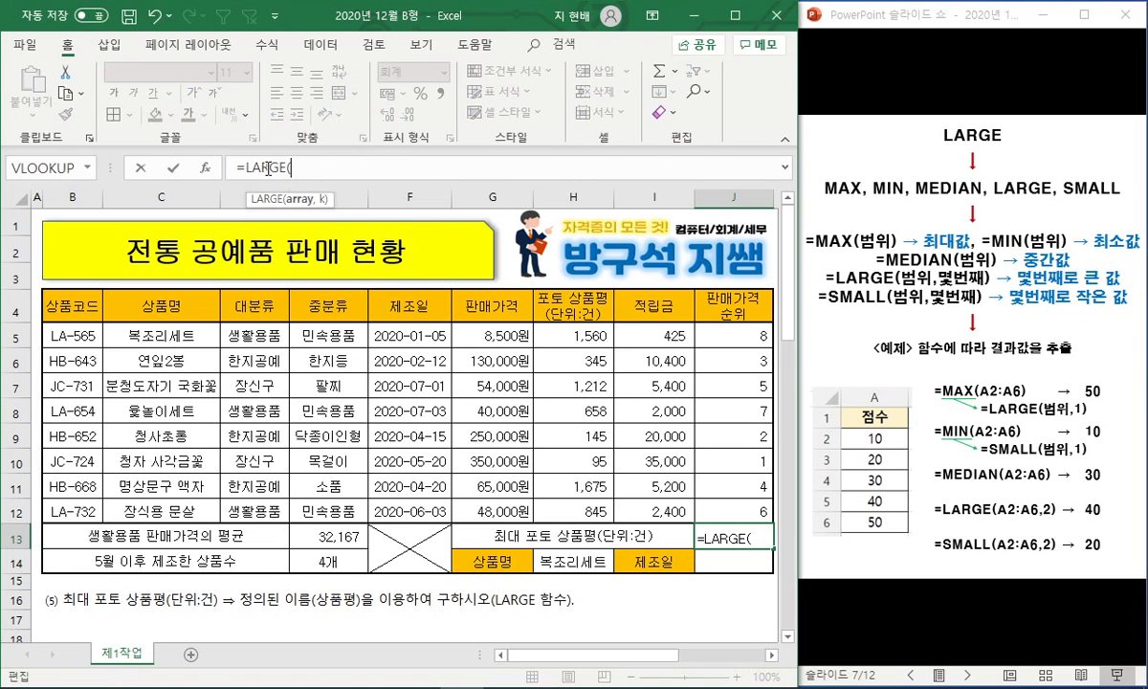
Try filling LARGE's array argument by selecting H5:H12 and by writing the defined name, clearing each attempt.
left_click_drag(564, 335, 574, 508)
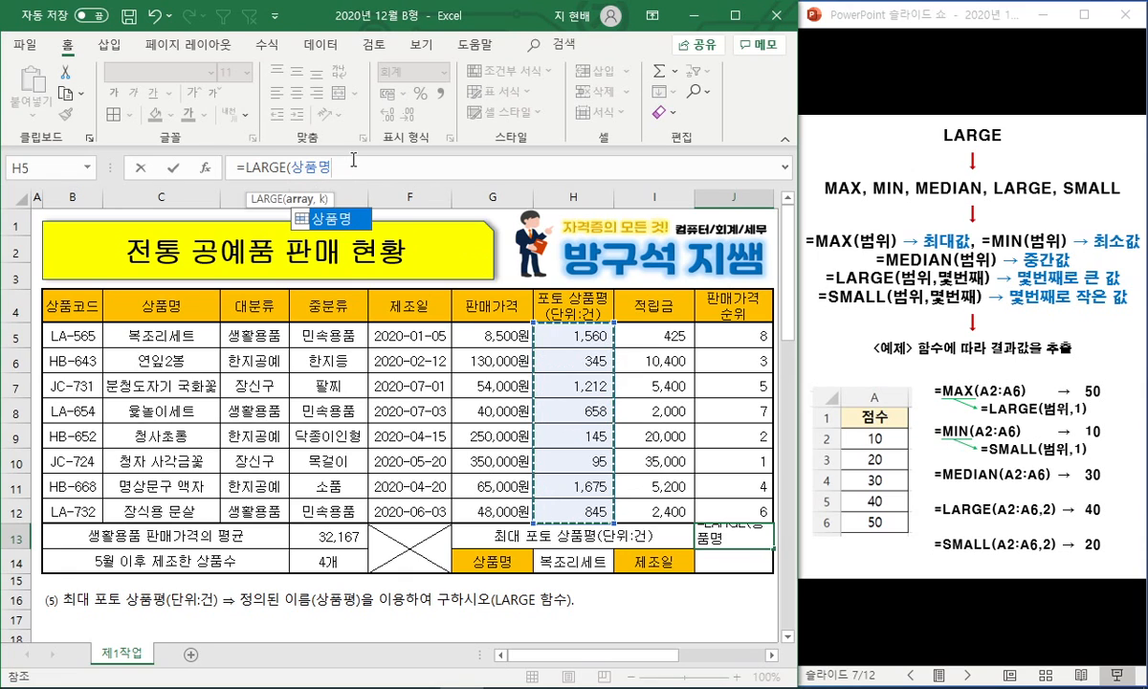
key("BackSpace")
key("BackSpace")
key("BackSpace")
type("사")
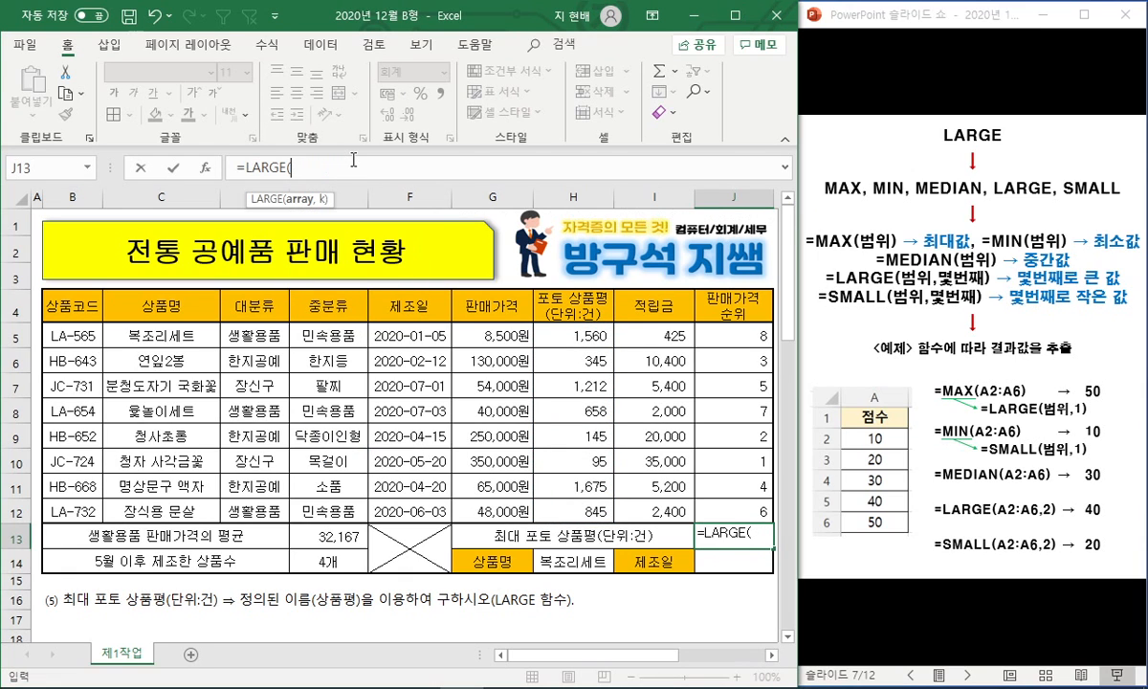
type("상품평")
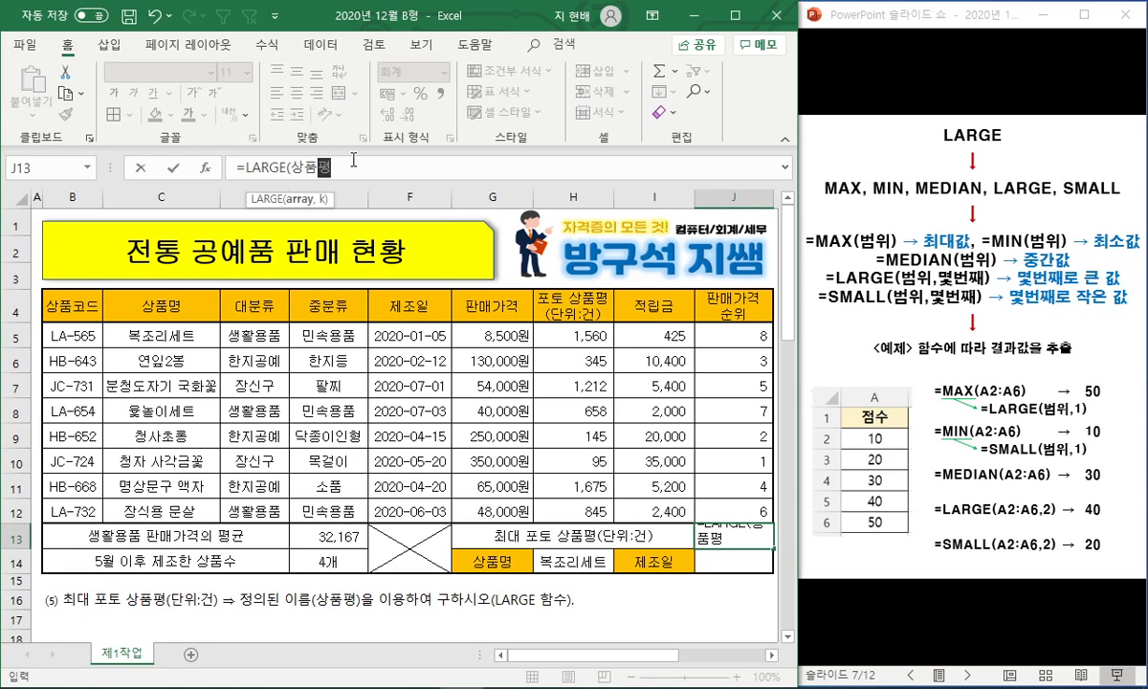
key("BackSpace")
key("BackSpace")
key("BackSpace")
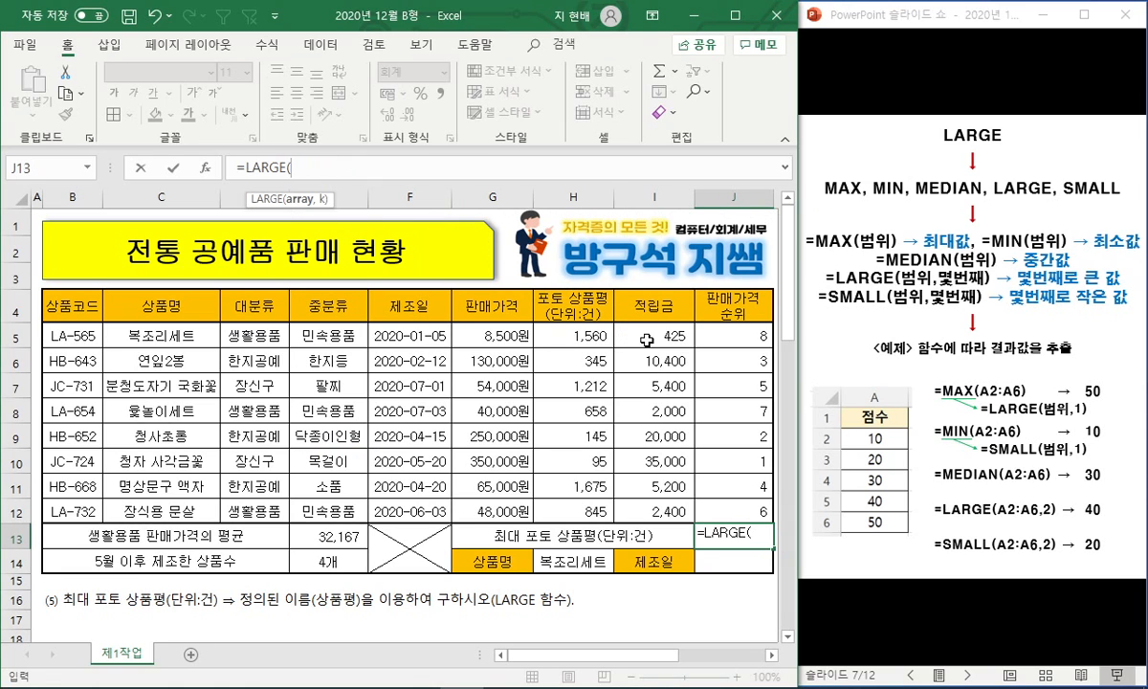
Complete J13's formula as =LARGE(상품명,1), picking H5:H12 as the named array, and keep the cell selected.
left_click_drag(574, 336, 600, 504)
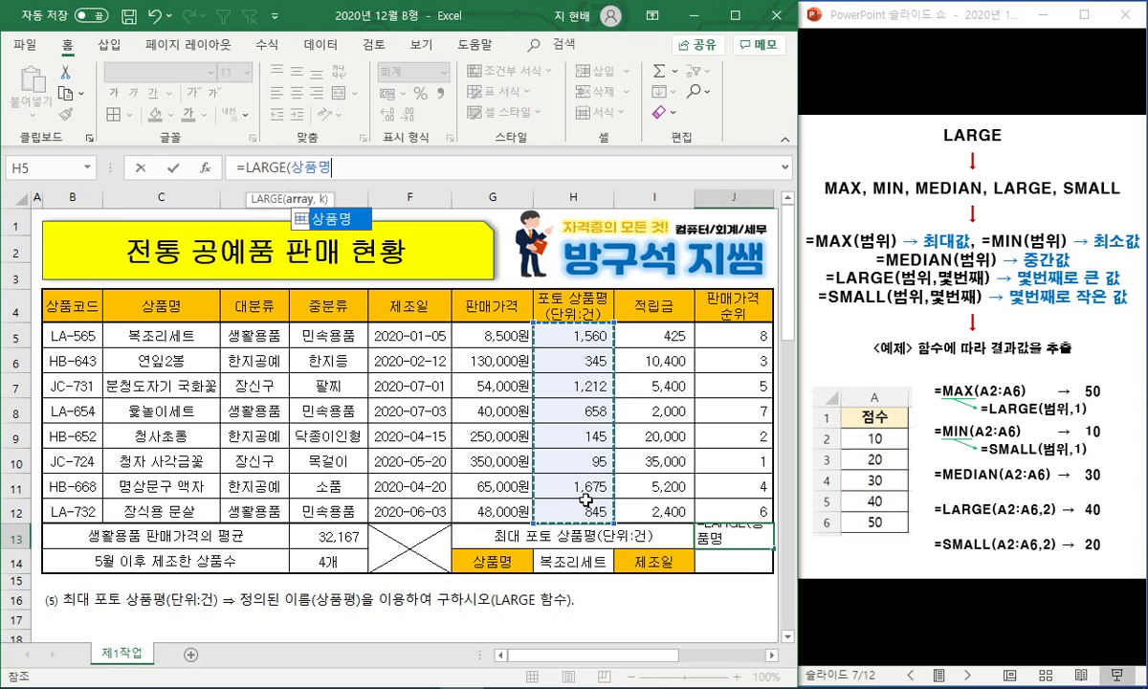
type(",1")
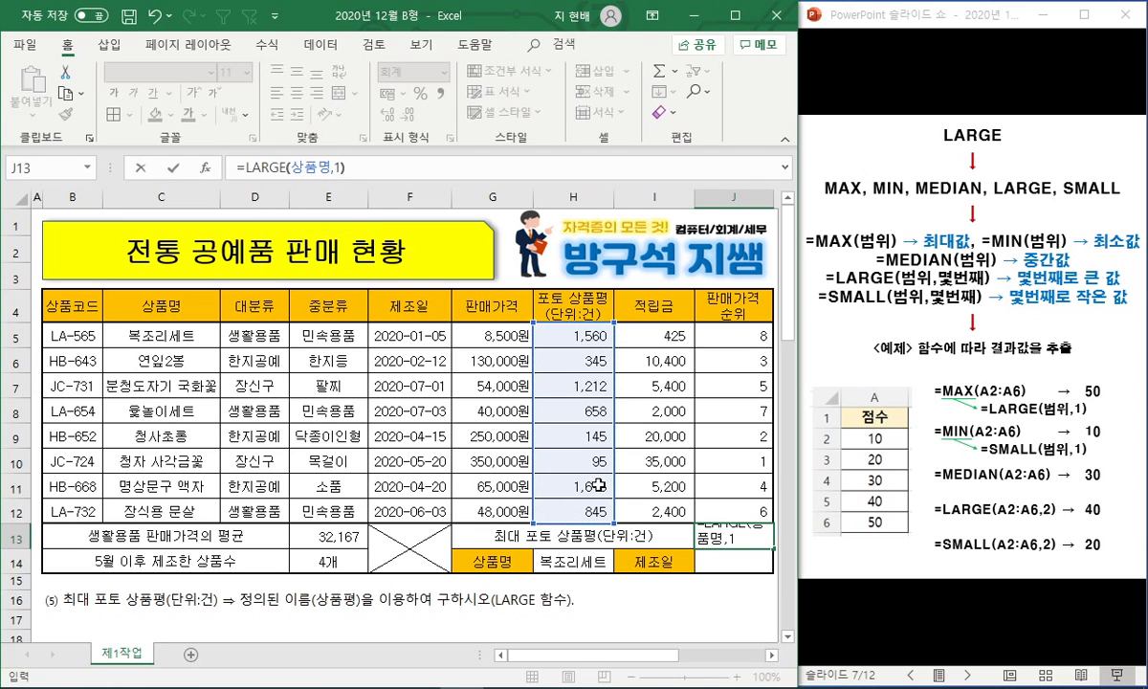
key("ctrl+Return")
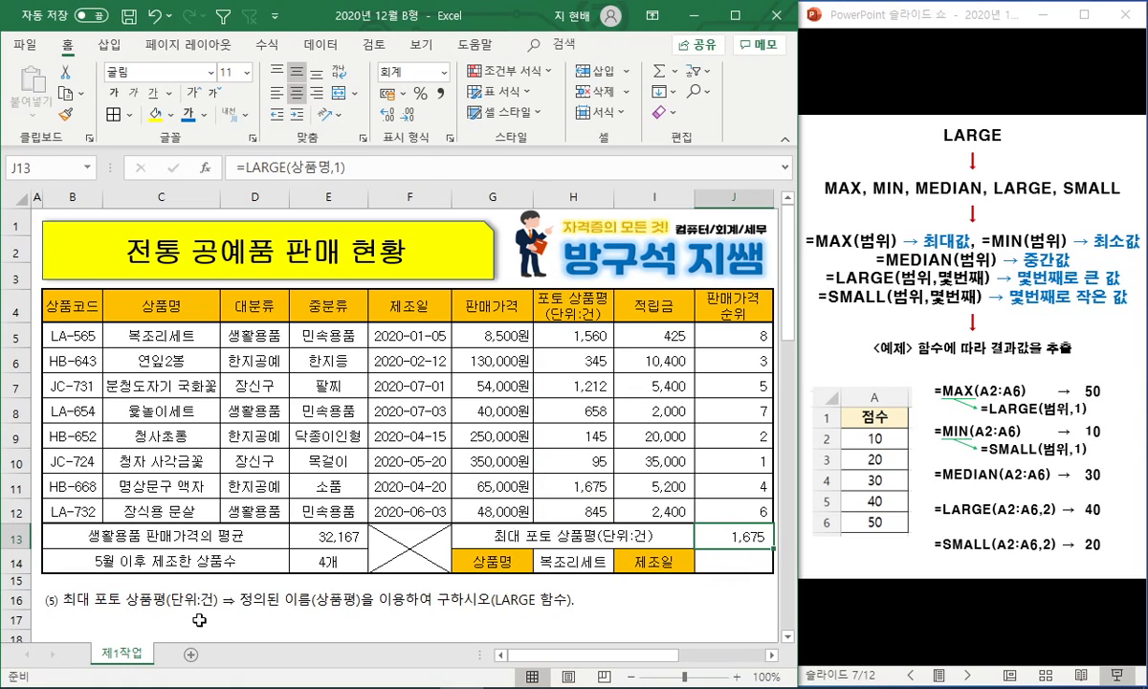
Delete rows 16 to 22 with instruction (5) so that instruction (6) sits directly below the table.
left_click(139, 624)
left_click(16, 599)
scroll(103, 570, "down", 2)
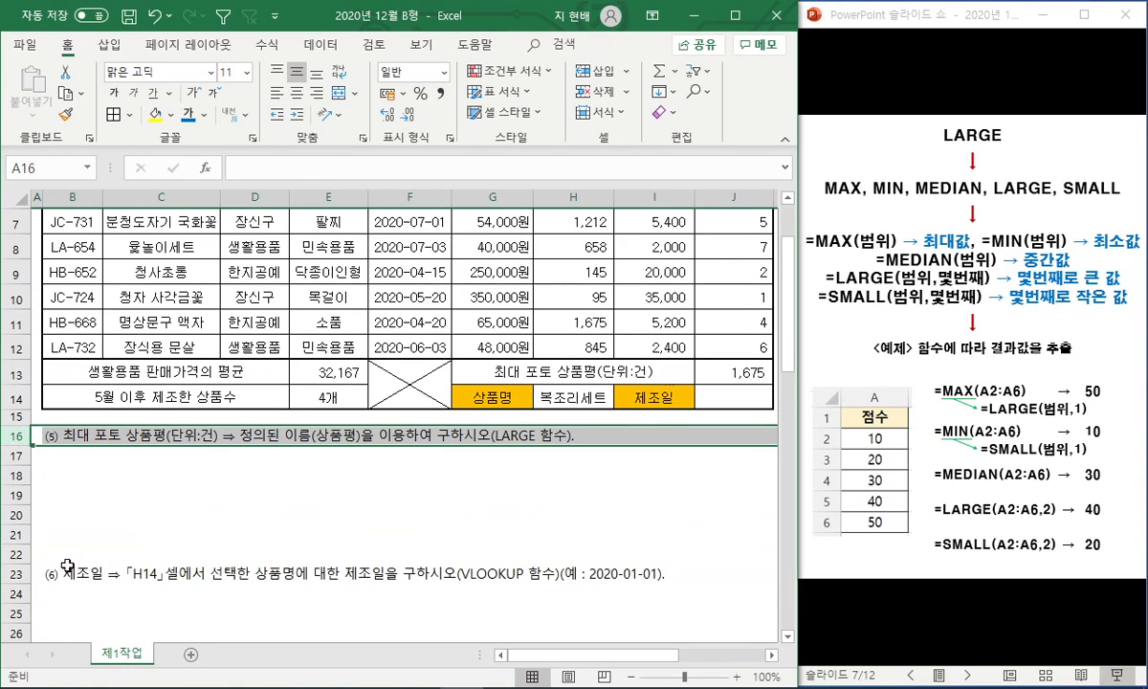
left_click(16, 554, "shift")
right_click(17, 553)
key("d")
scroll(497, 498, "up", 2)
scroll(534, 503, "down", 1)
scroll(534, 503, "up", 1)
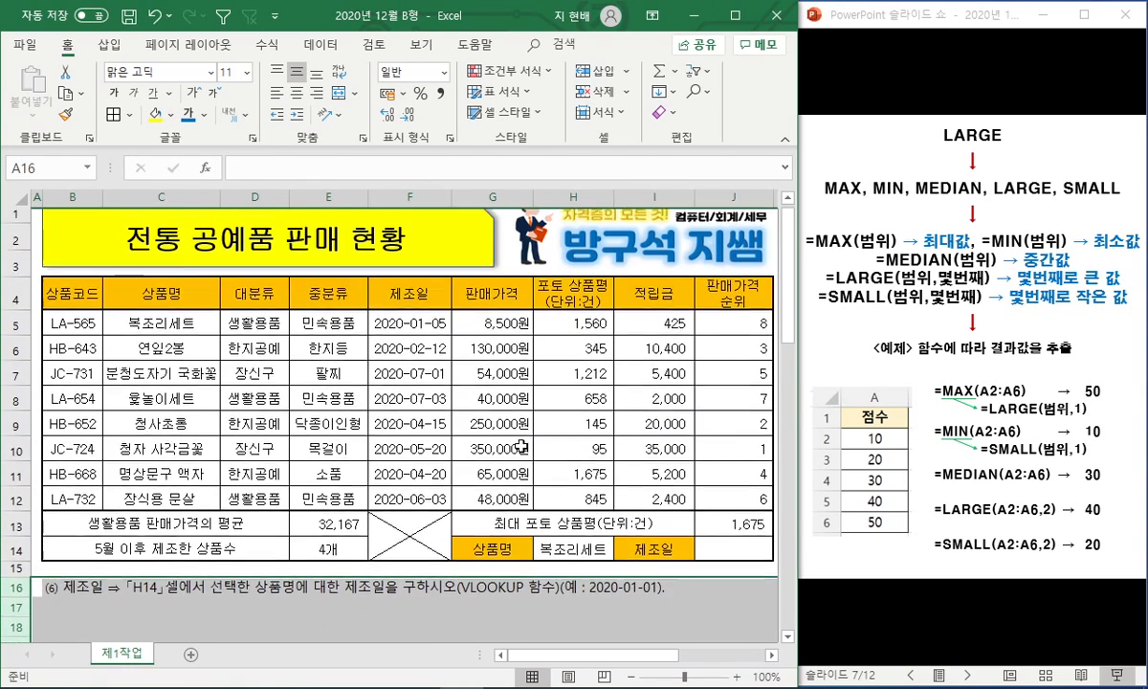
Select J14, advance the slide show to the VLOOKUP, HLOOKUP slide, and review the VLOOKUP syntax and its arguments.
left_click(733, 562)
left_click(882, 25)
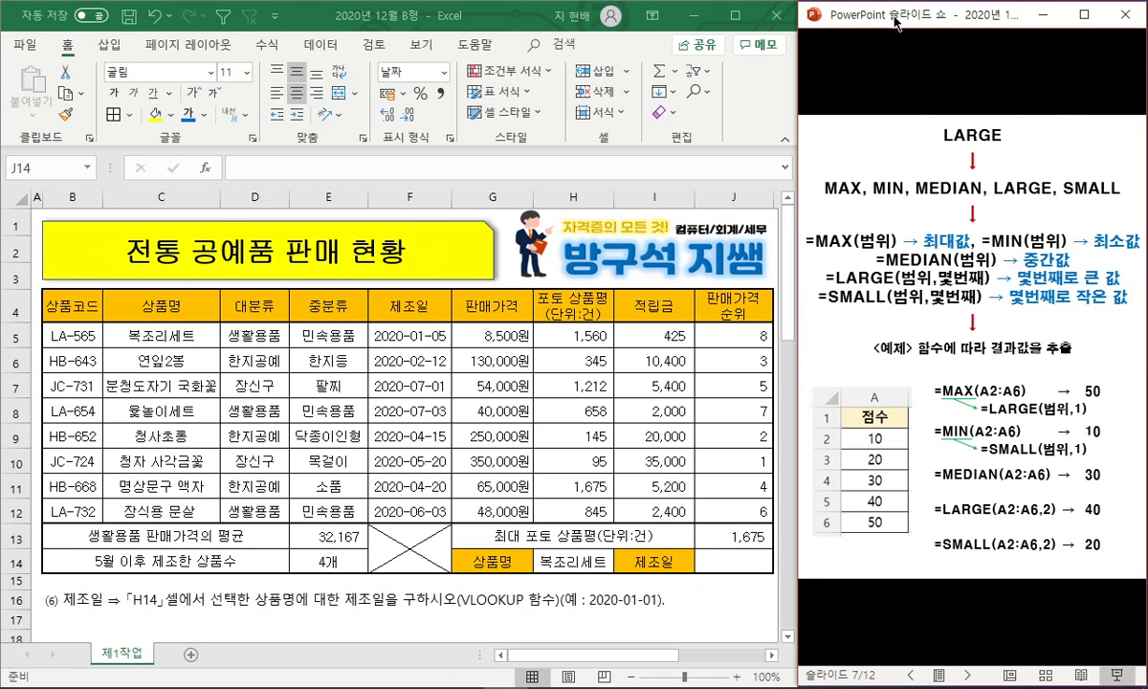
key("Right")
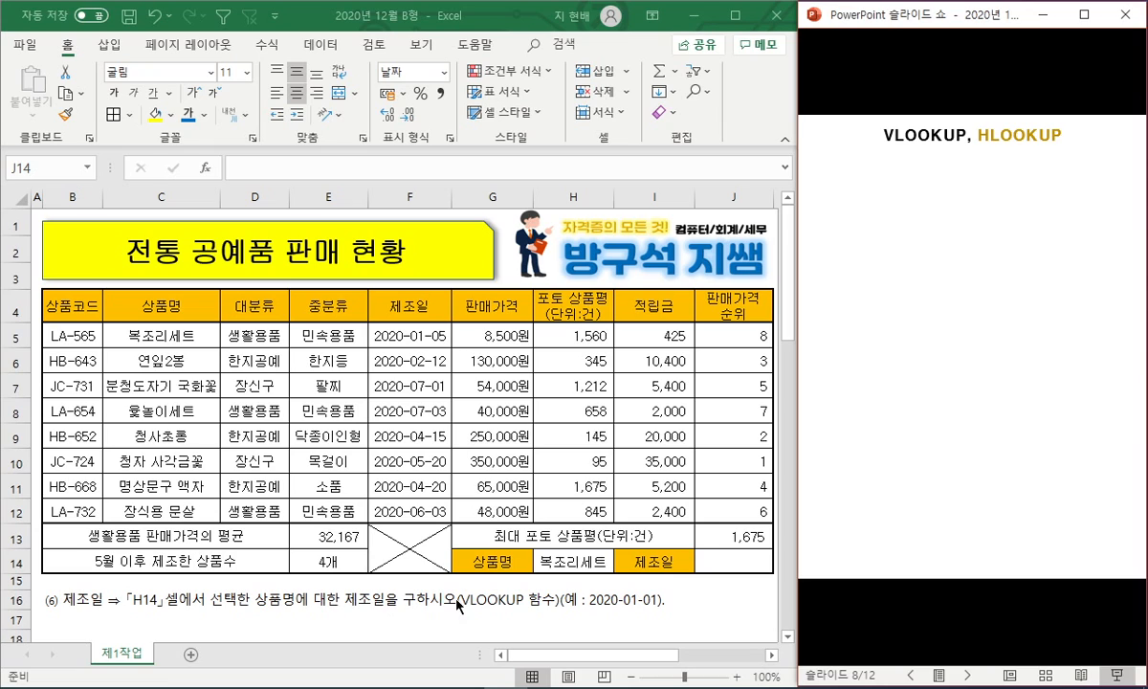
key("Right")
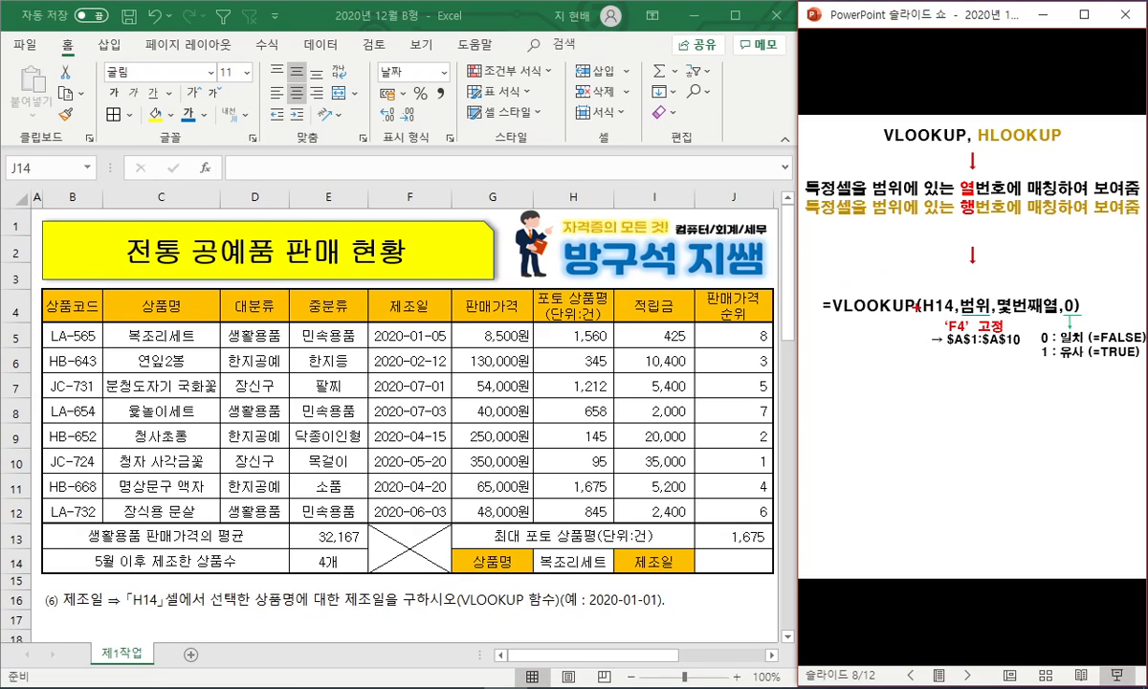
Annotate the VLOOKUP syntax on the slide with the pen, marking H14, 범위 and the exact-match option 0.
left_click_drag(926, 296, 941, 256)
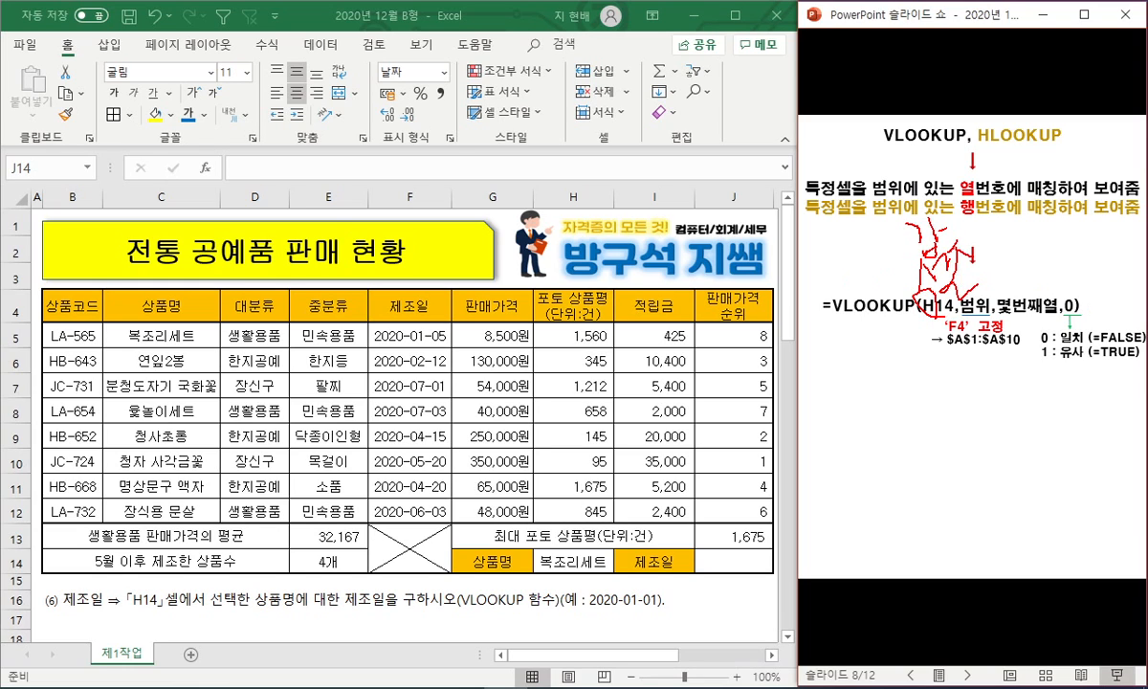
left_click_drag(1046, 242, 1065, 270)
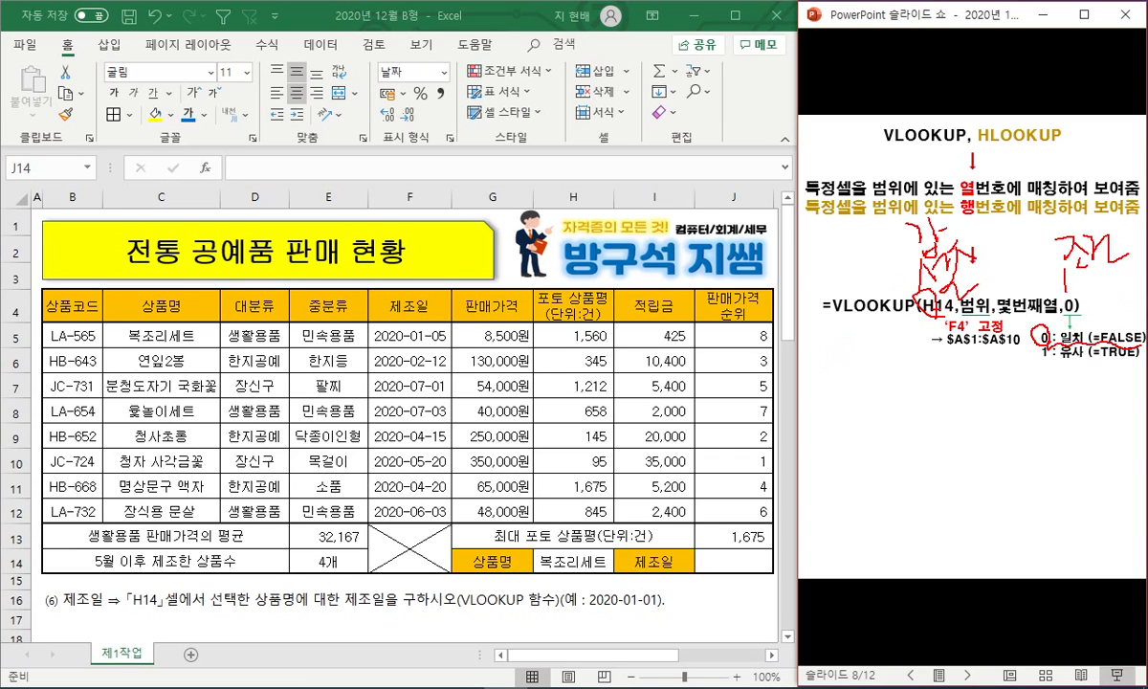
left_click_drag(983, 287, 986, 324)
Circle both 상품명 headings and outline C5:J12 with the pen, mark the 상품코드 column in blue, and clear the pen marks.
left_click_drag(469, 558, 478, 532)
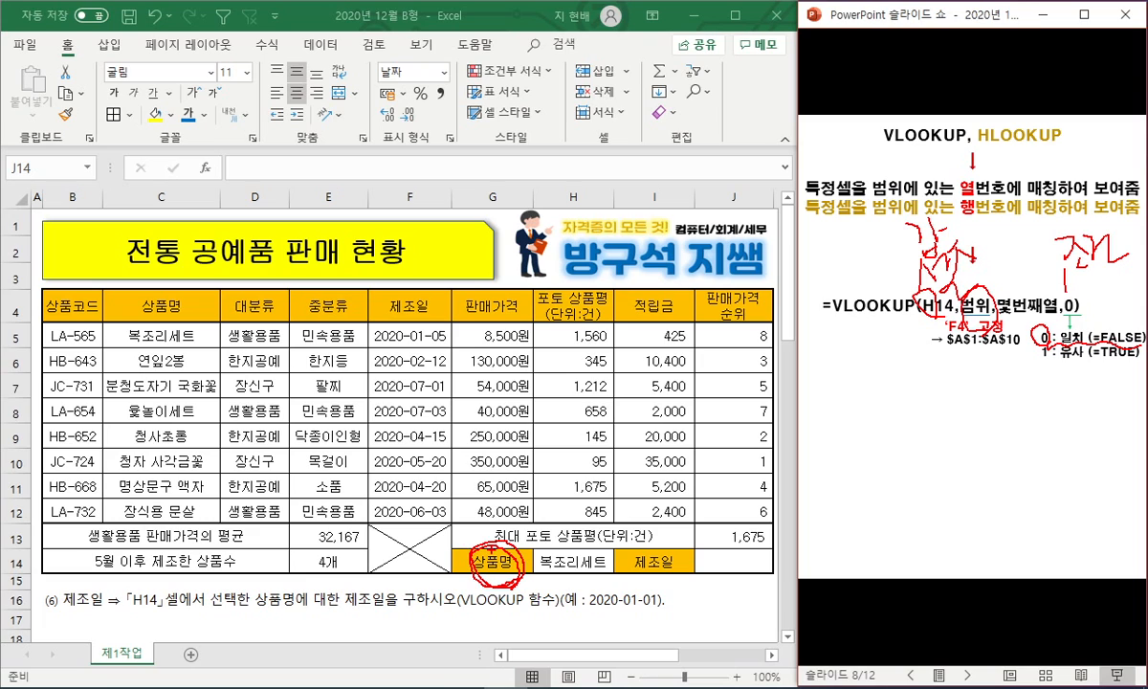
left_click_drag(143, 311, 185, 304)
mouse_move(106, 317)
left_mouse_down()
mouse_move(93, 422)
mouse_move(117, 527)
mouse_move(713, 528)
mouse_move(758, 349)
mouse_move(533, 322)
mouse_move(96, 320)
left_mouse_up()
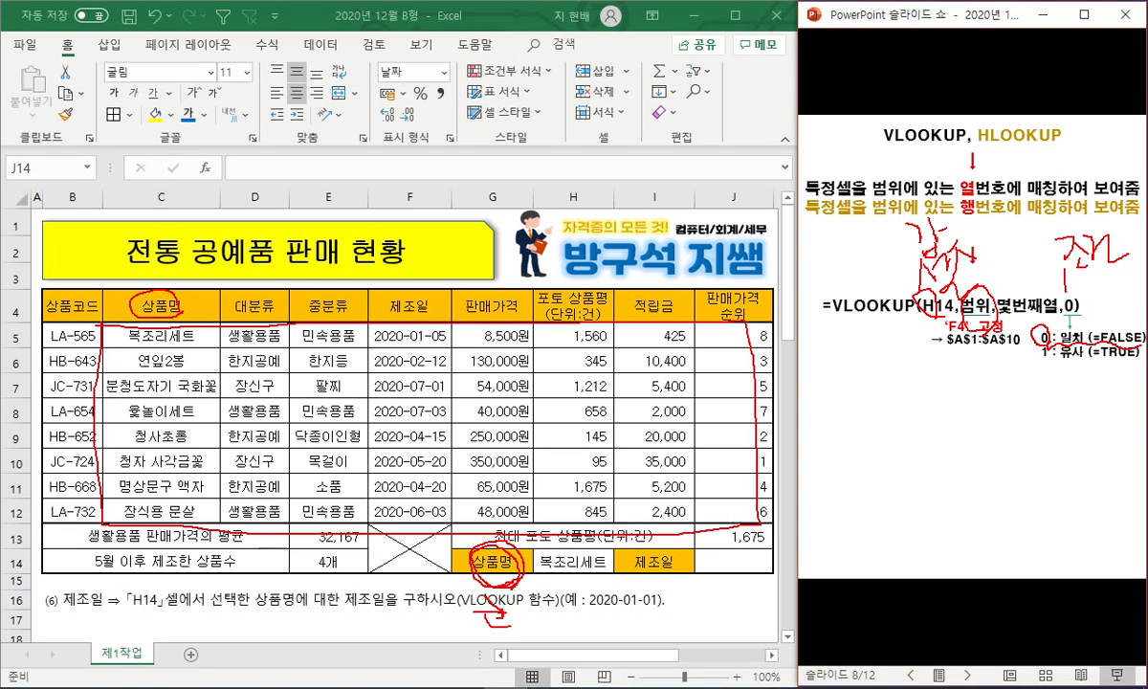
left_click_drag(505, 612, 541, 615)
left_click_drag(516, 632, 543, 633)
mouse_move(81, 300)
left_mouse_down()
mouse_move(58, 274)
mouse_move(30, 405)
mouse_move(78, 494)
left_mouse_up()
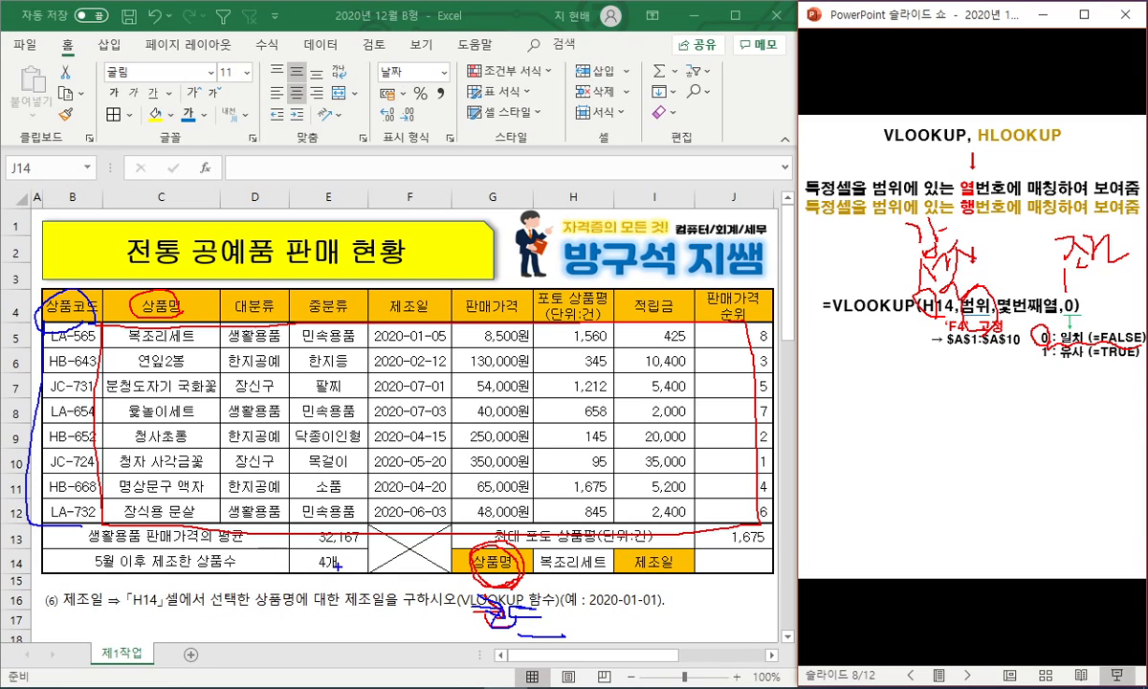
left_click_drag(488, 547, 467, 580)
mouse_move(176, 287)
left_mouse_down()
mouse_move(129, 299)
mouse_move(105, 498)
mouse_move(508, 518)
mouse_move(748, 407)
mouse_move(413, 320)
mouse_move(96, 329)
left_mouse_up()
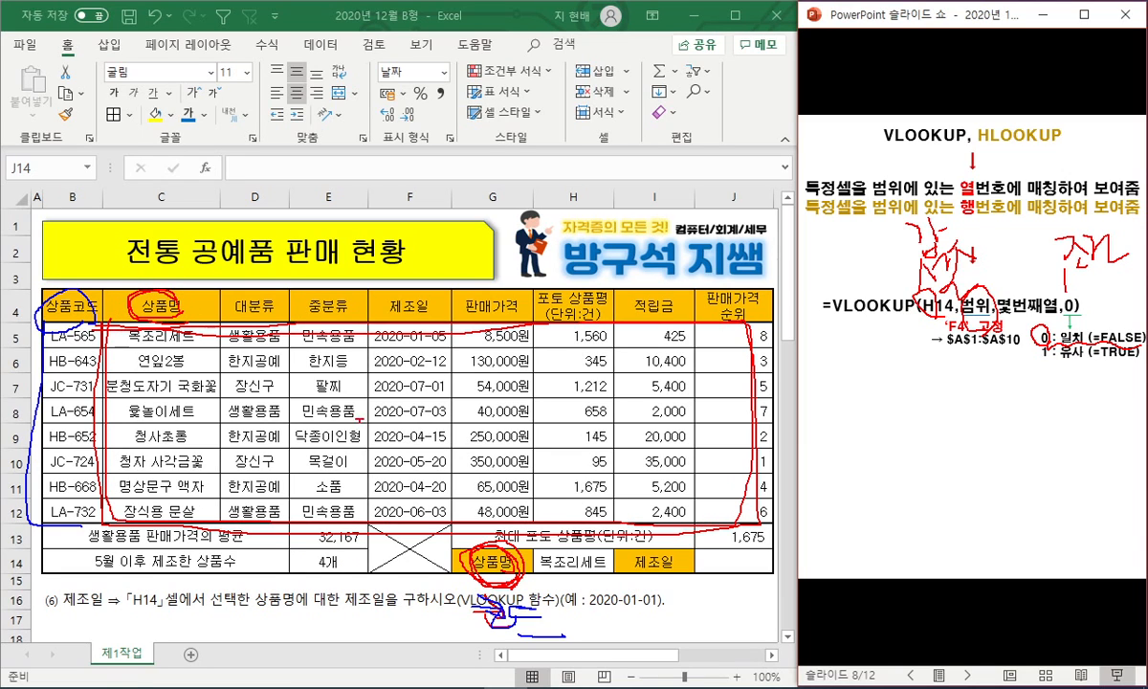
key("Escape")
Start a VLOOKUP formula in J14 with H14 as lookup value and the absolute range $C$5:$J$12 as table.
left_click(398, 153)
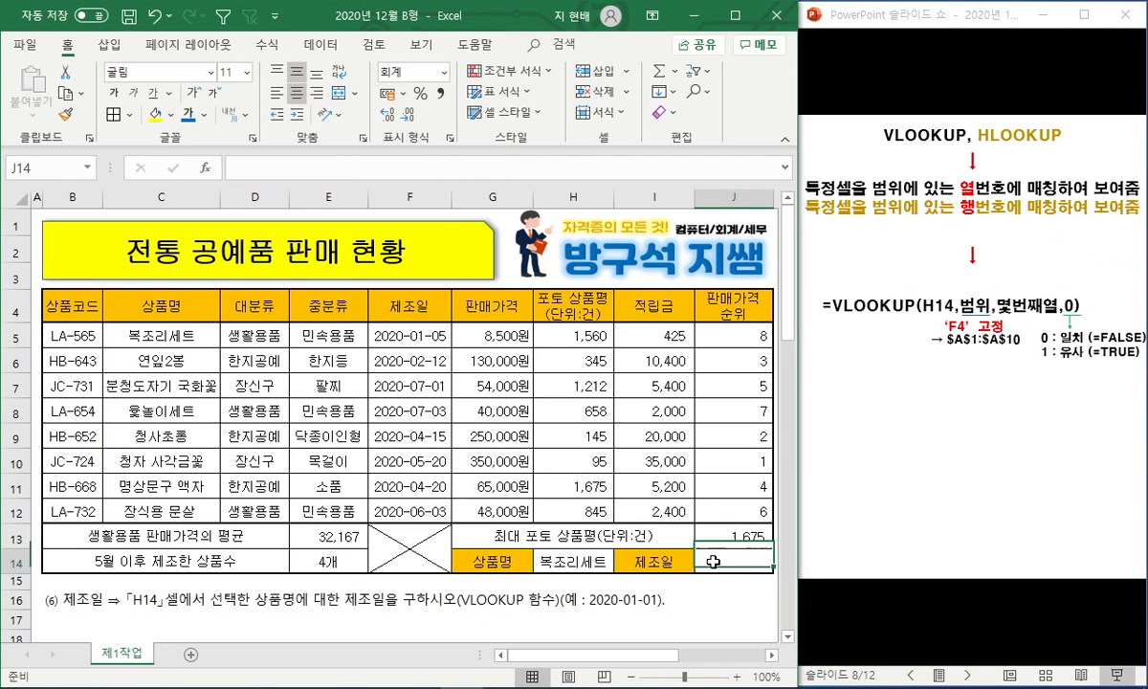
left_click(308, 164)
type("=")
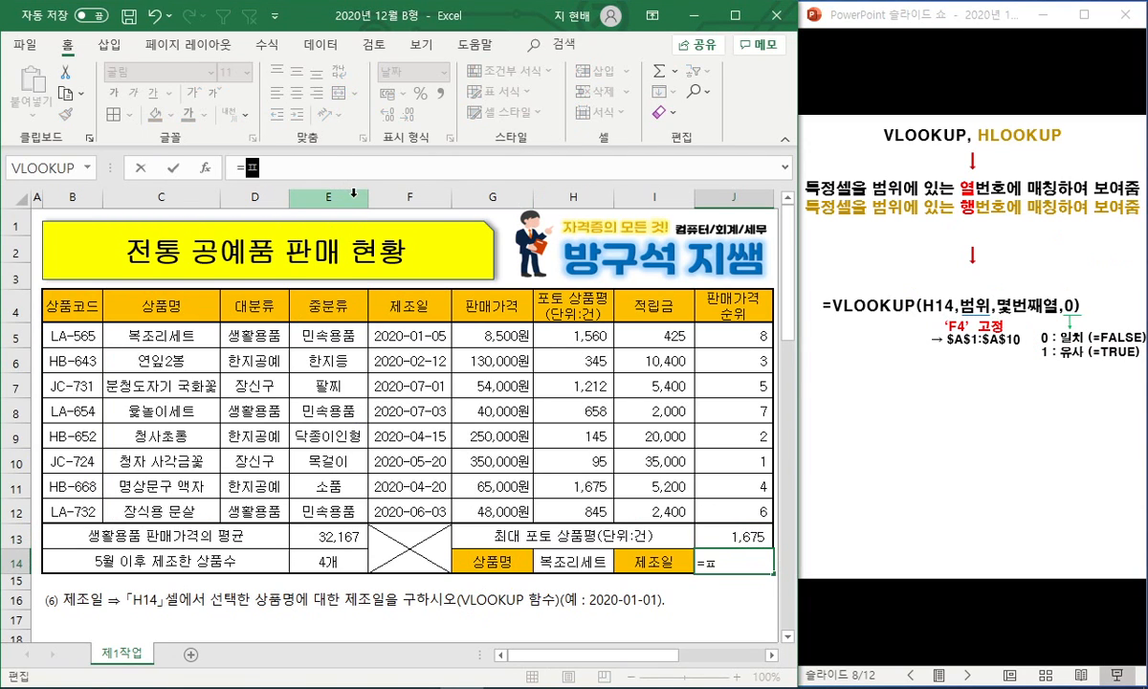
type("VLOOKUP(")
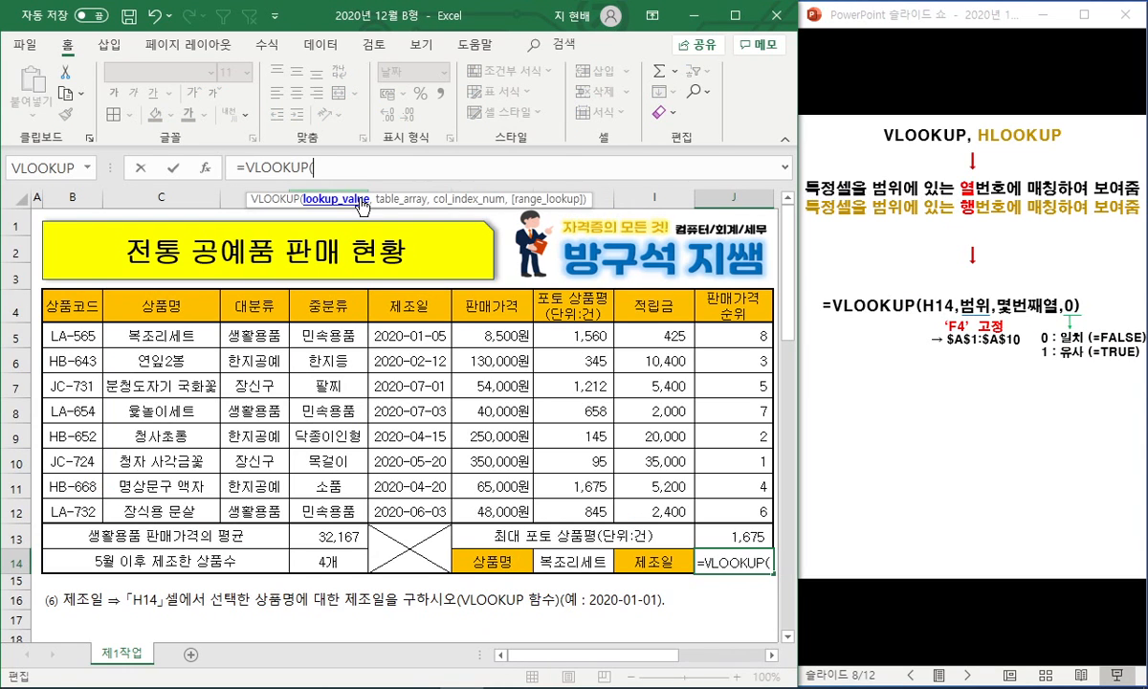
left_click(545, 562)
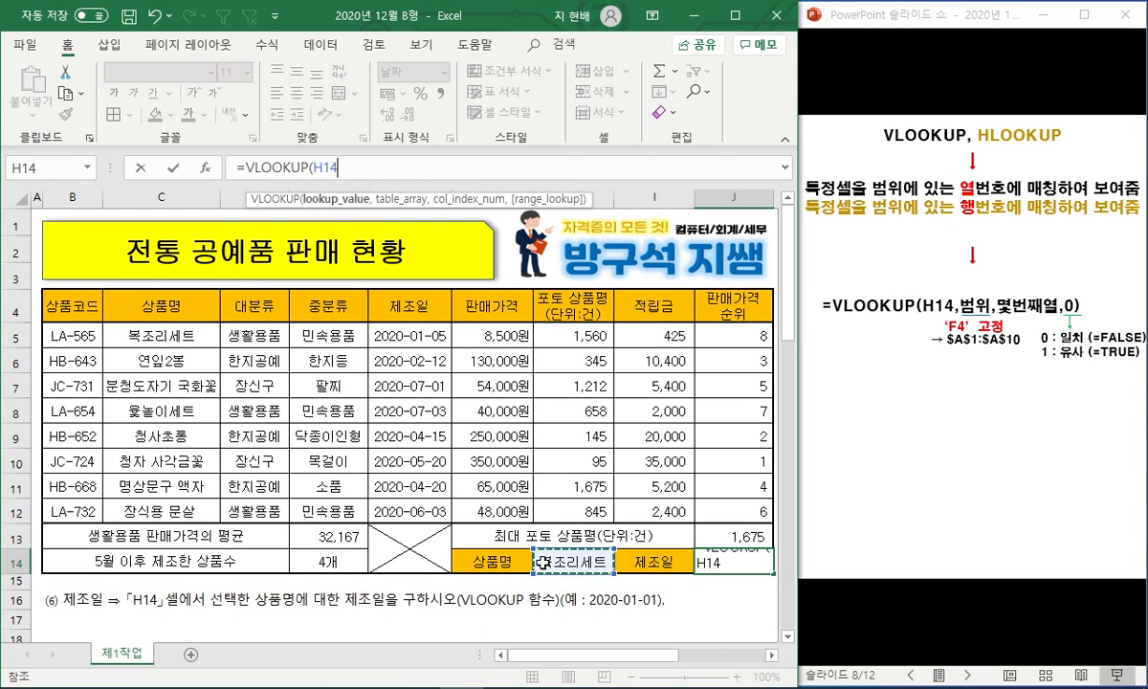
type(",")
left_click_drag(172, 330, 700, 505)
key("F4")
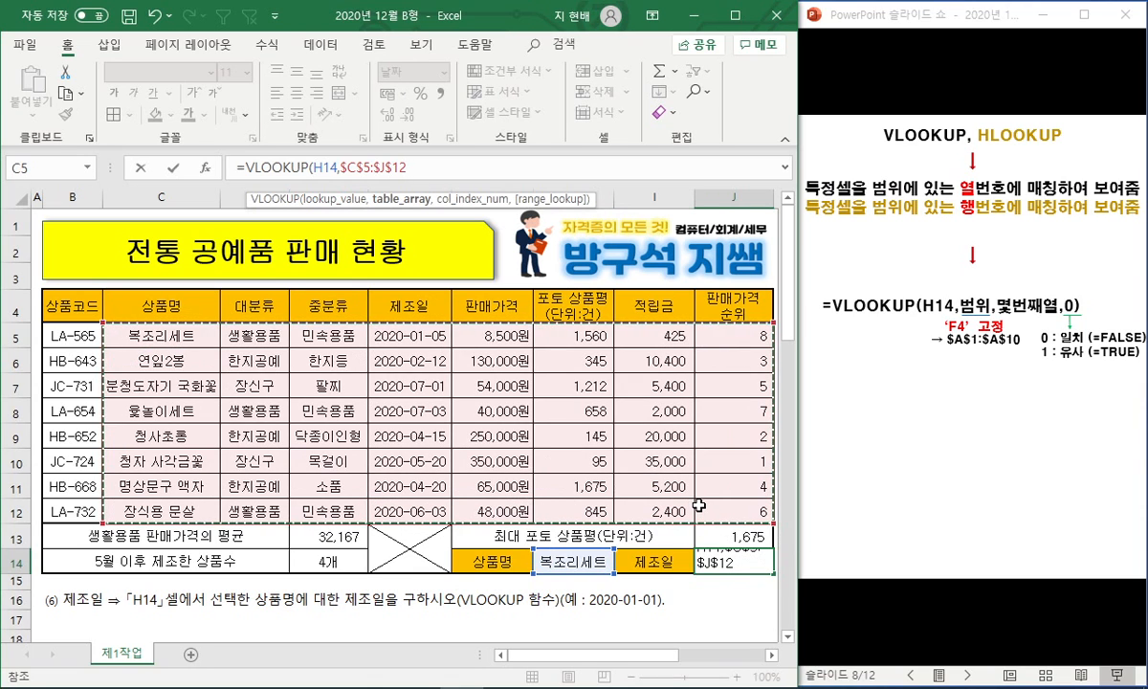
Count the table columns up to 제조일 with the pen, and complete J14's formula as =VLOOKUP(H14,$C$5:$J$12,4,0).
type(",")
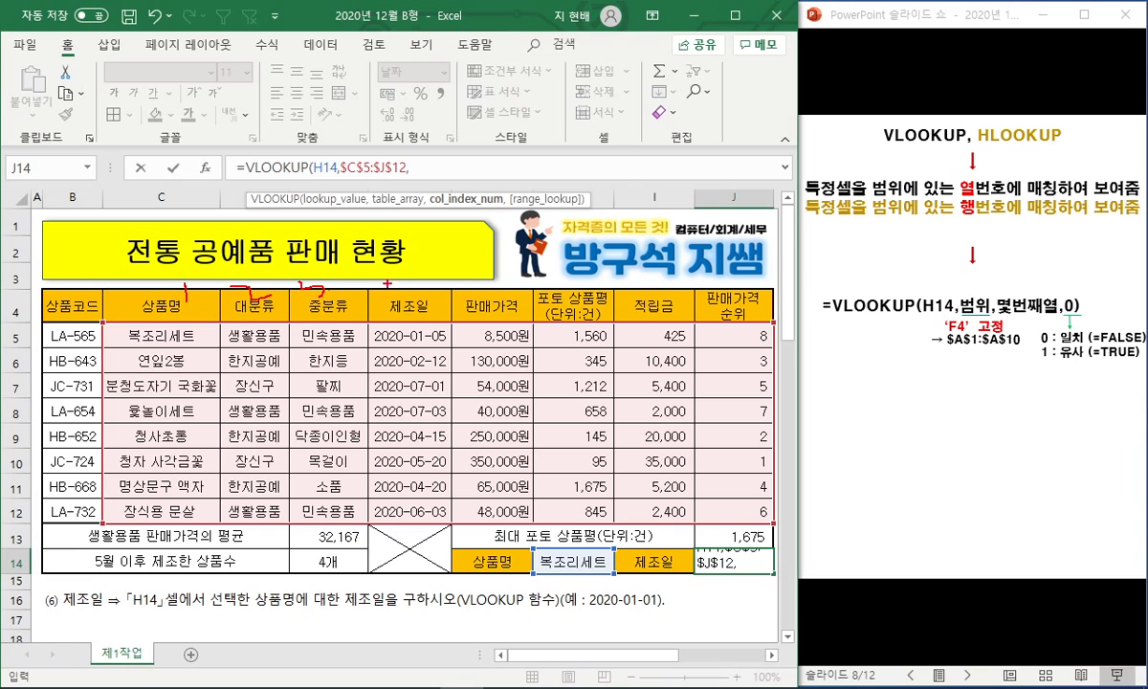
left_click_drag(408, 276, 451, 298)
left_click_drag(421, 268, 414, 319)
key("Escape")
type(",0)")
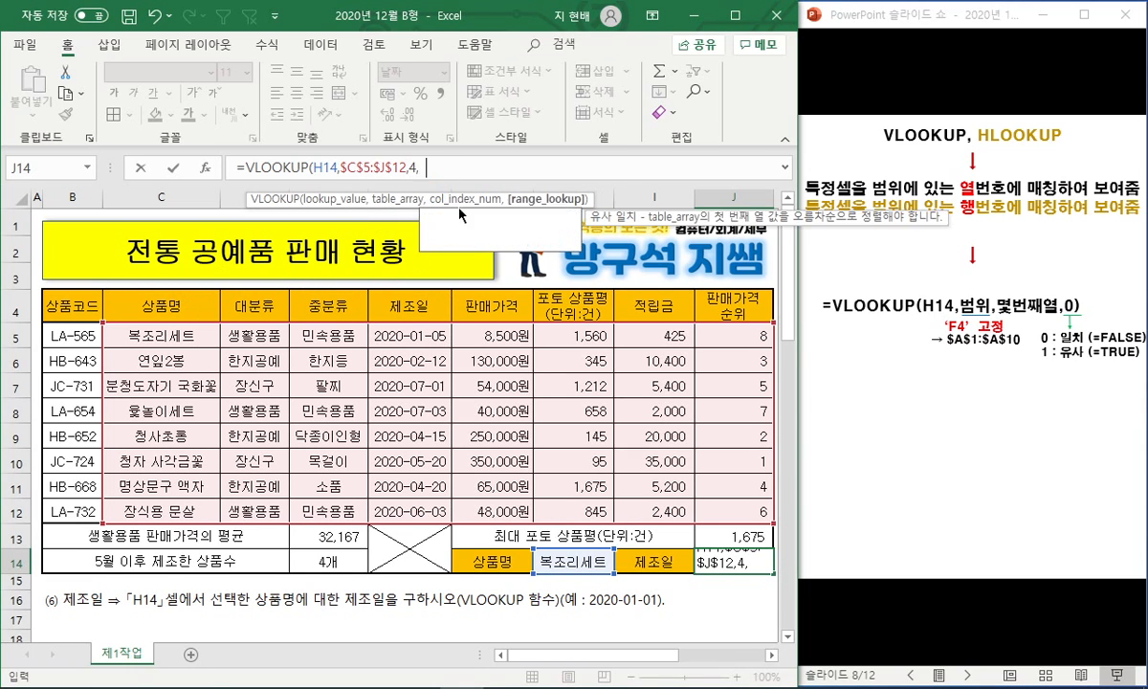
key("Return")
left_click(751, 560)
Delete the rows holding instruction (6) so that instruction (7) sits directly below the table.
left_click(709, 602)
left_click(15, 600)
scroll(63, 580, "down", 2)
left_click(13, 574, "shift")
key("ctrl+minus")
scroll(330, 485, "up", 2)
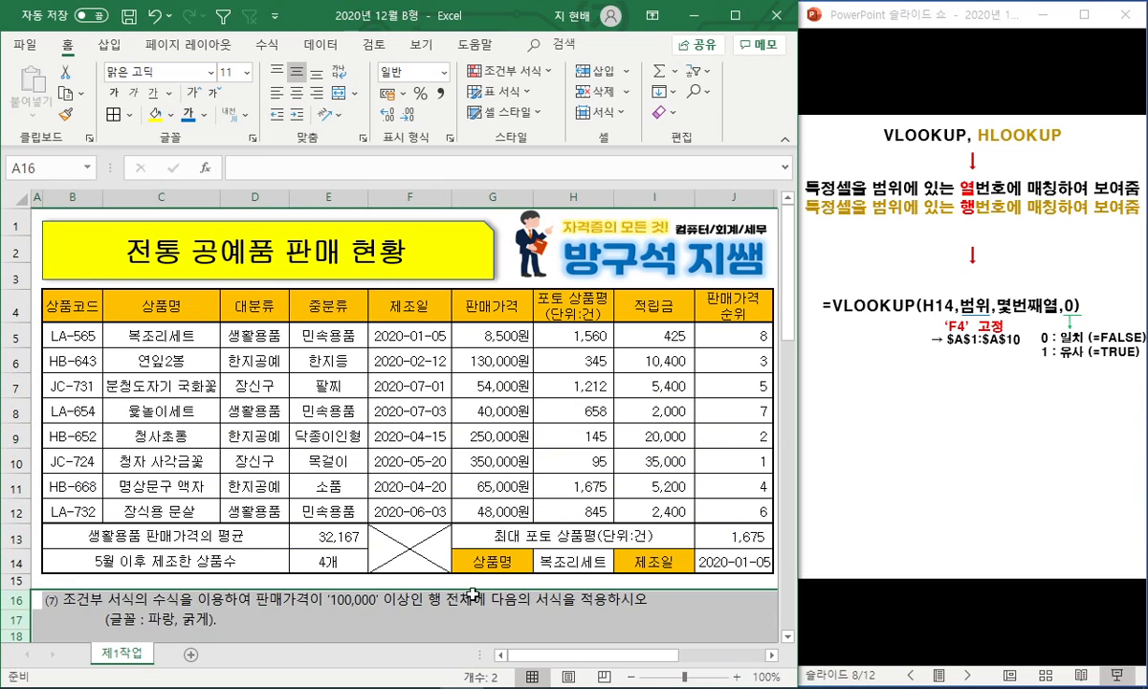
Deselect the rows by selecting a cell below the table, and maximize the workbook window.
left_click(481, 594)
left_click(482, 581)
left_click(735, 15)
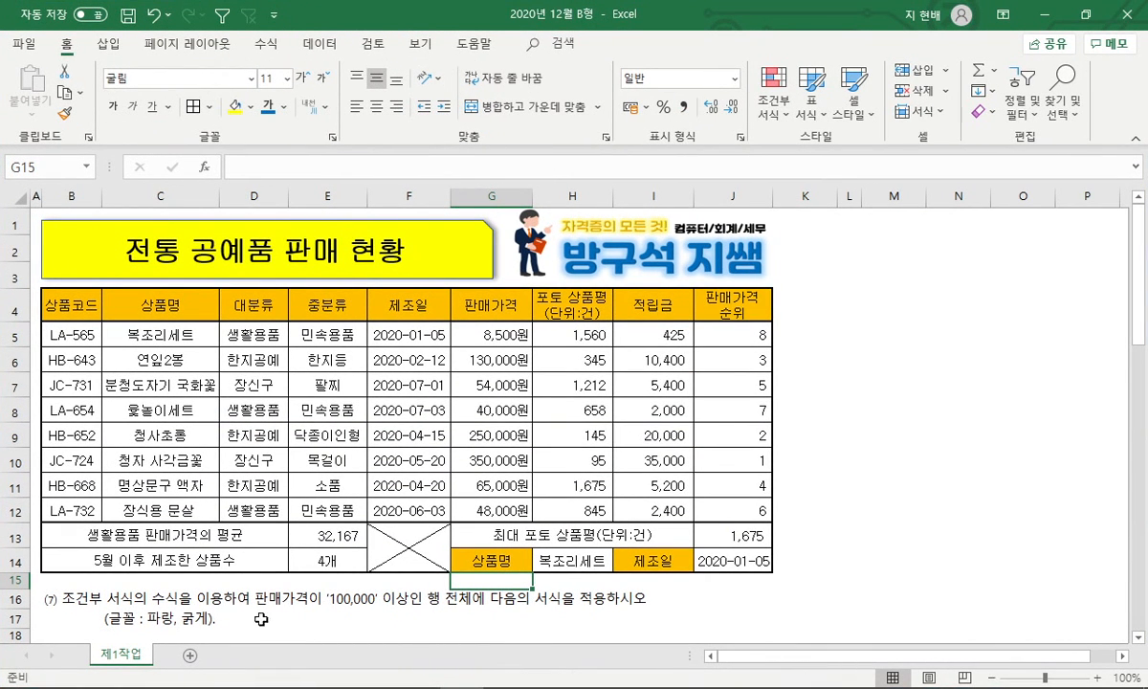
left_click(319, 618)
left_click(409, 621)
left_click(472, 621)
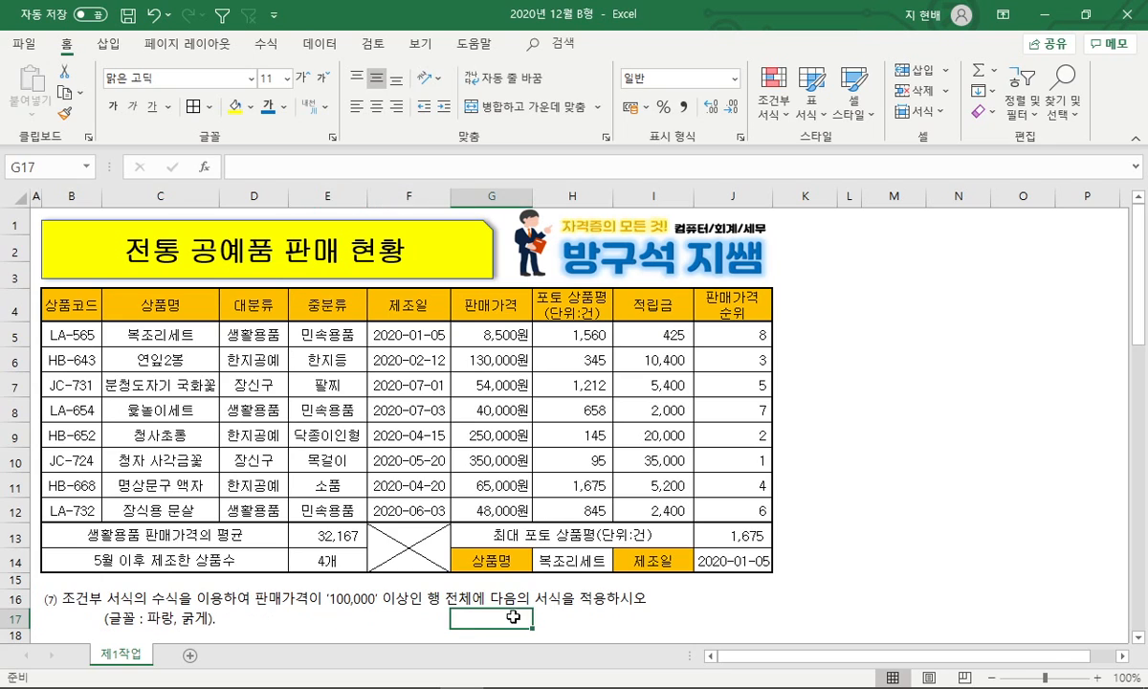
left_click(574, 620)
left_click(638, 621)
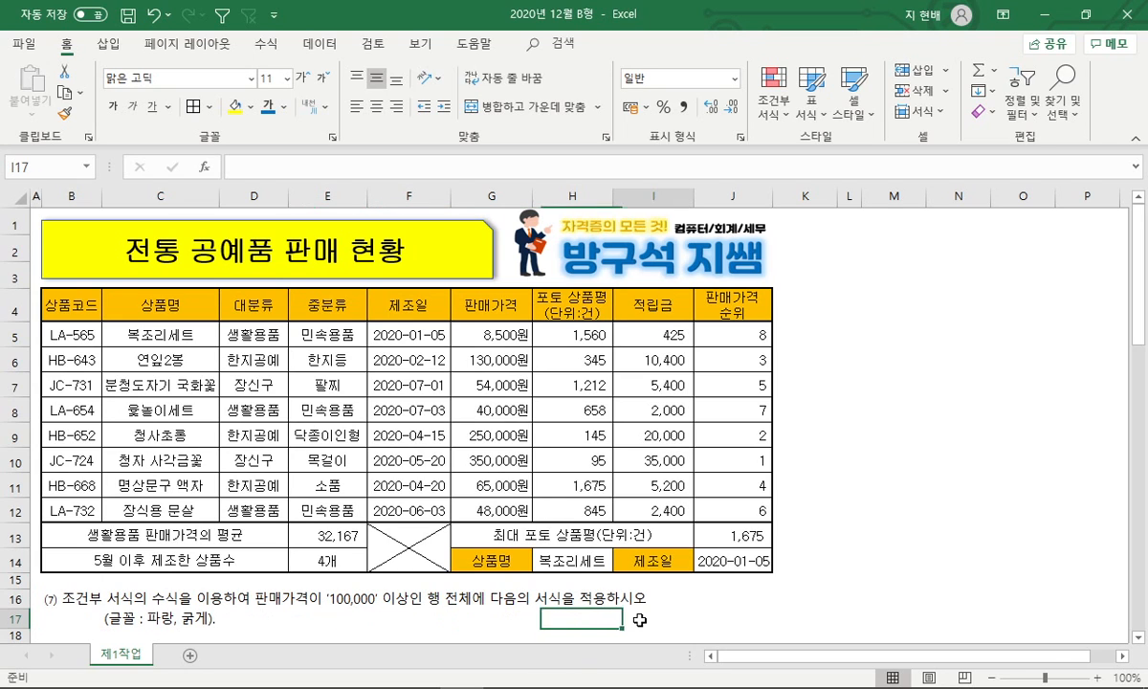
left_click(268, 621)
left_click(369, 623)
left_click(468, 622)
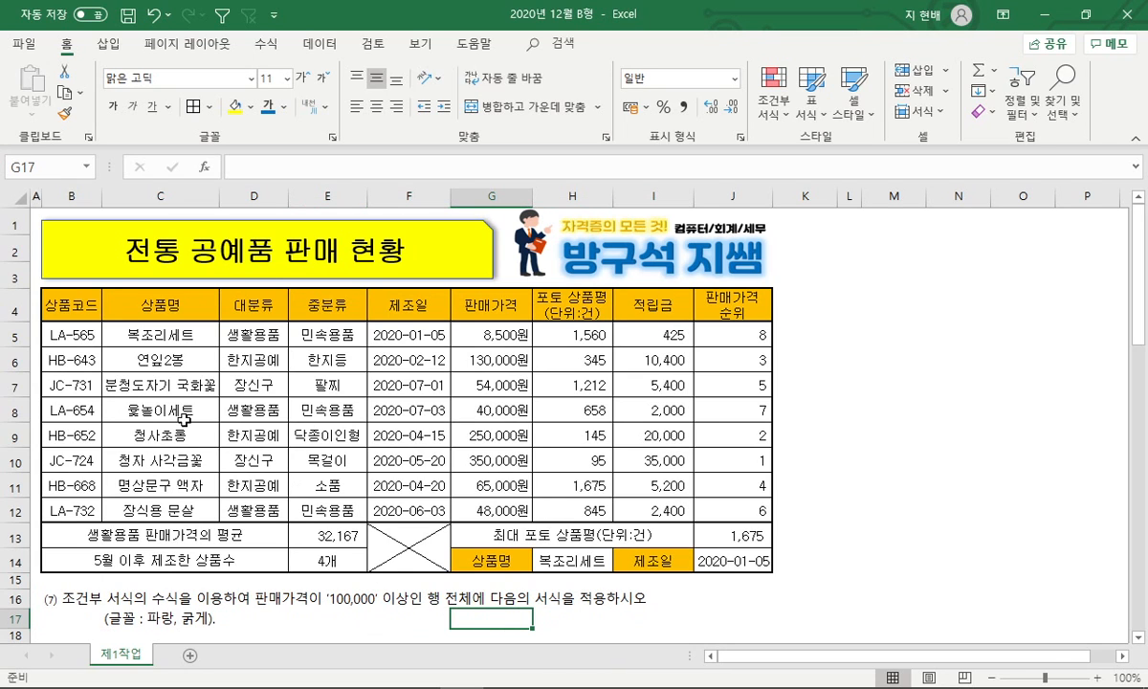
Start a new conditional formatting rule for B5:J12 that uses a formula to determine which cells to format.
left_click_drag(76, 335, 735, 507)
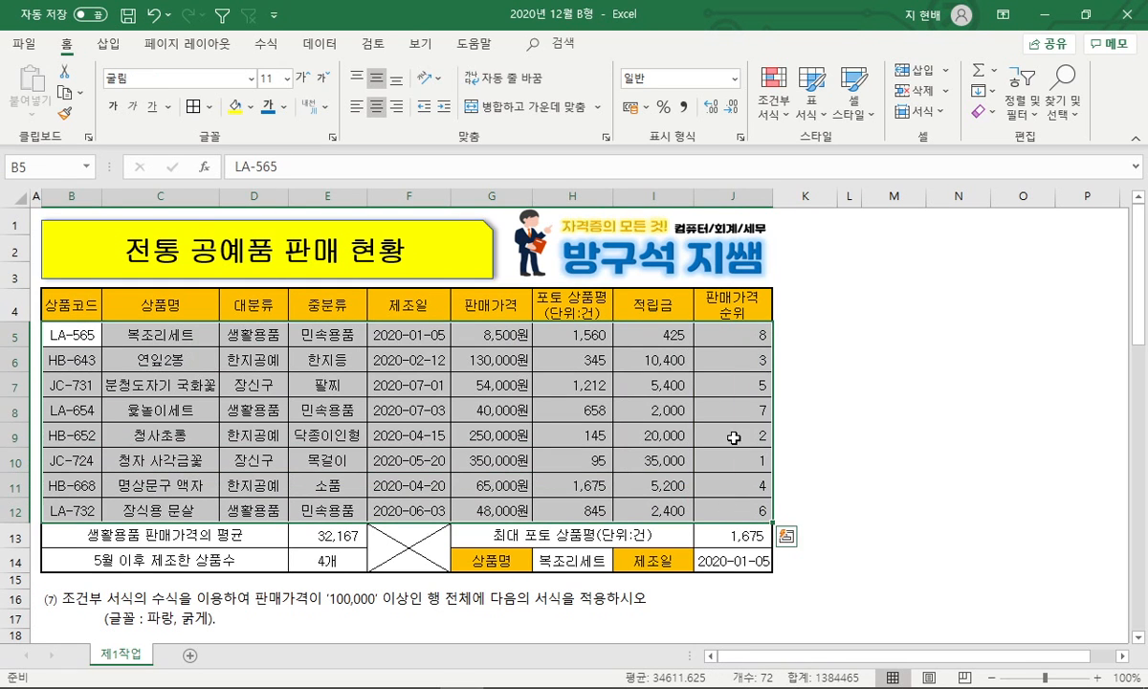
left_click(773, 96)
left_click(808, 360)
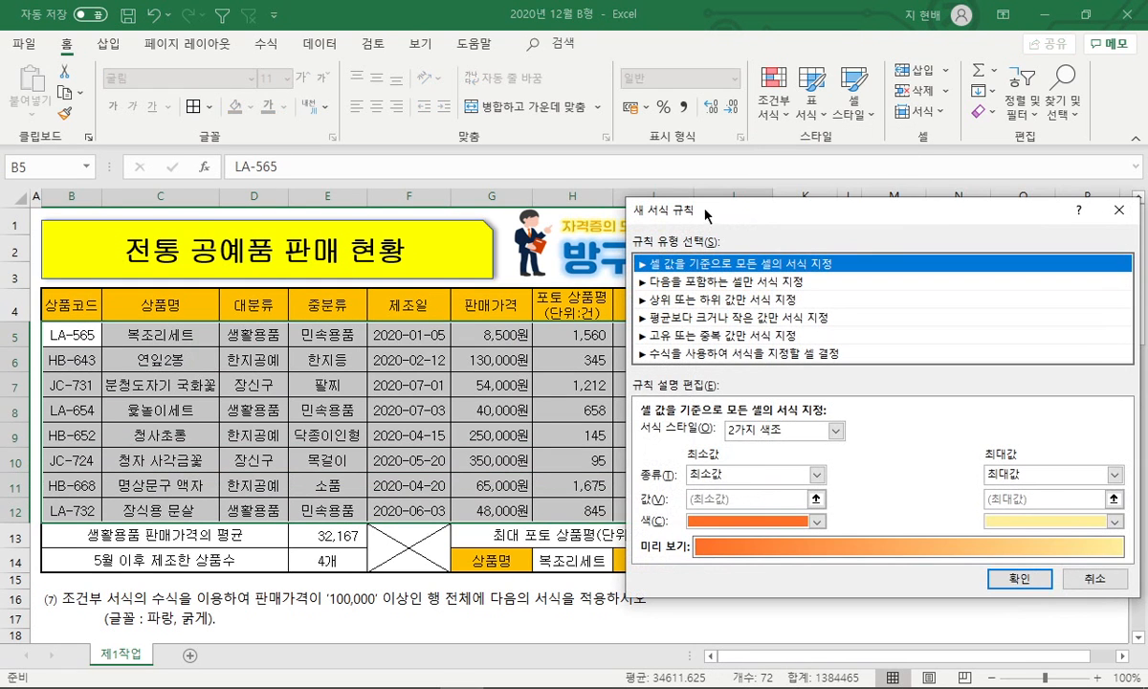
left_click_drag(158, 605, 228, 606)
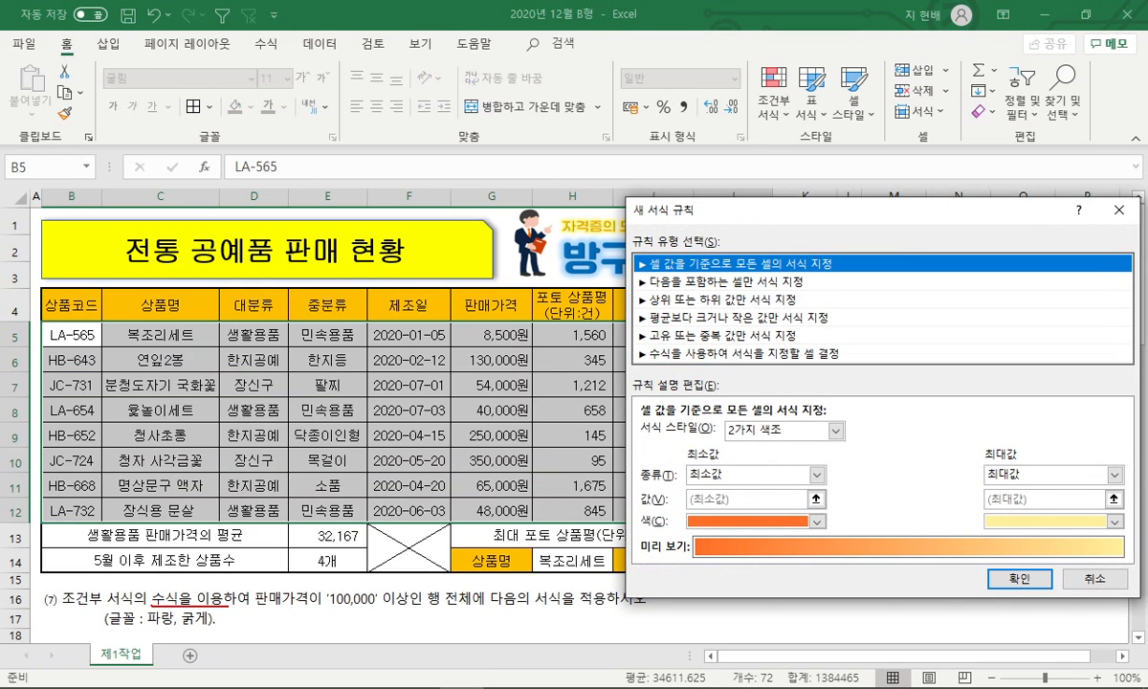
key("Escape")
left_click(679, 353)
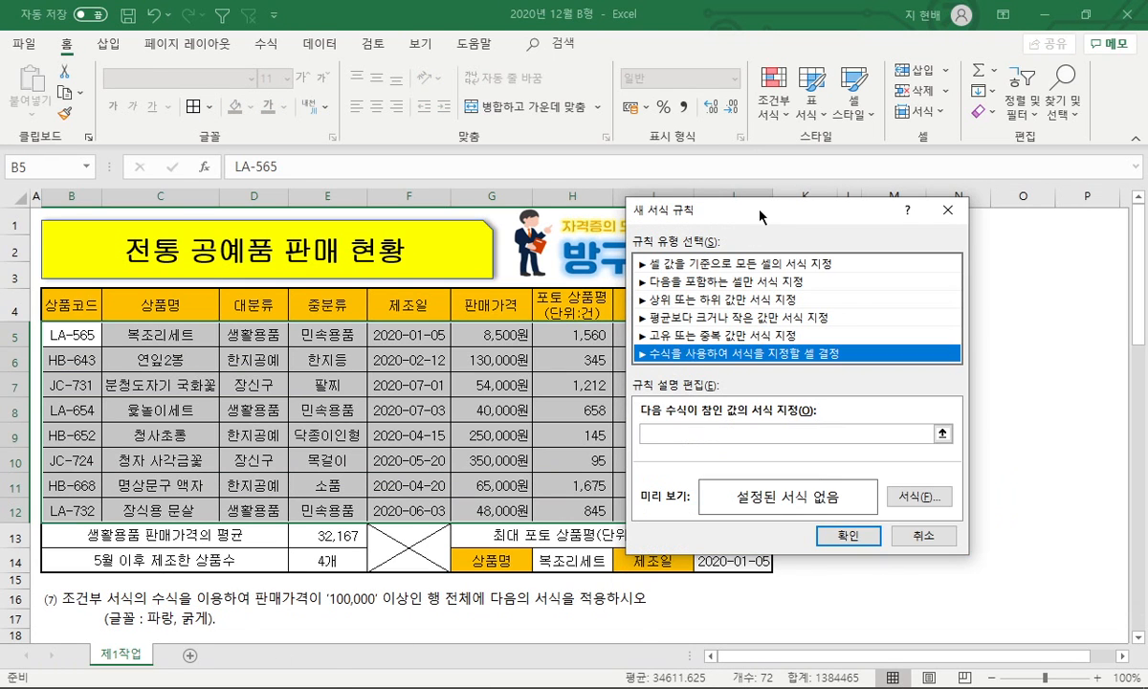
Enter =$G5>=100000 as the rule's formula, keeping only the column reference of the 판매가격 cell absolute.
left_click_drag(760, 215, 840, 237)
left_click(771, 451)
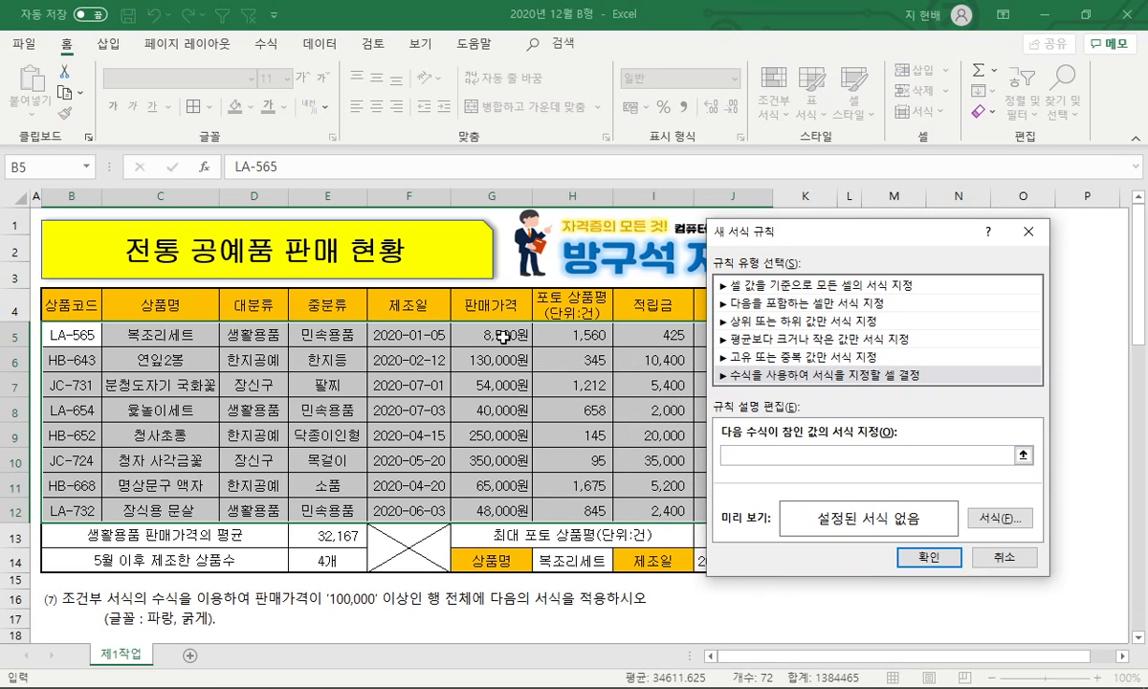
left_click(502, 337)
key("F4")
key("F4")
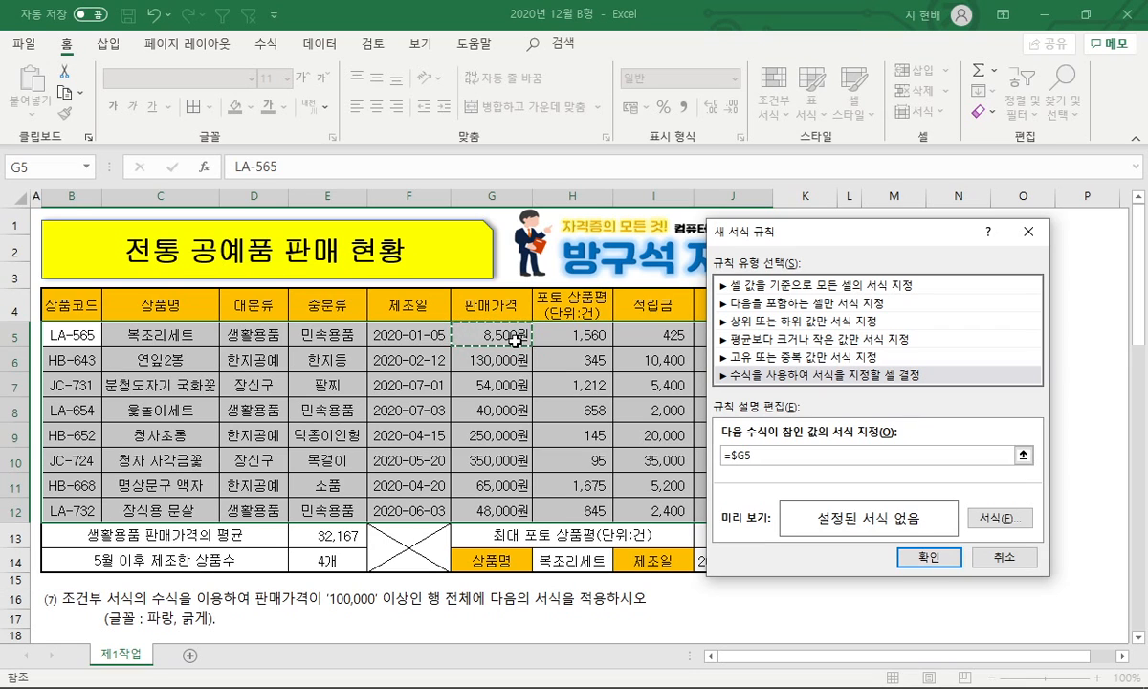
type(">=100000")
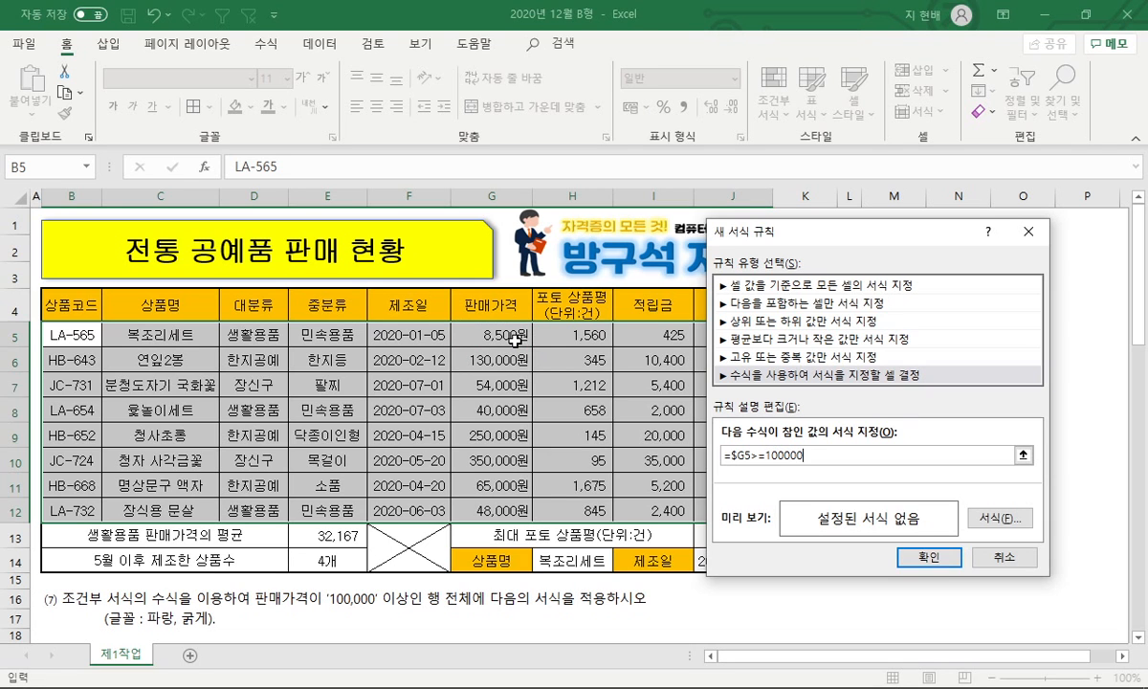
Set the rule's font format to 굵게 with the standard blue colour, and apply the rule.
left_click(1000, 518)
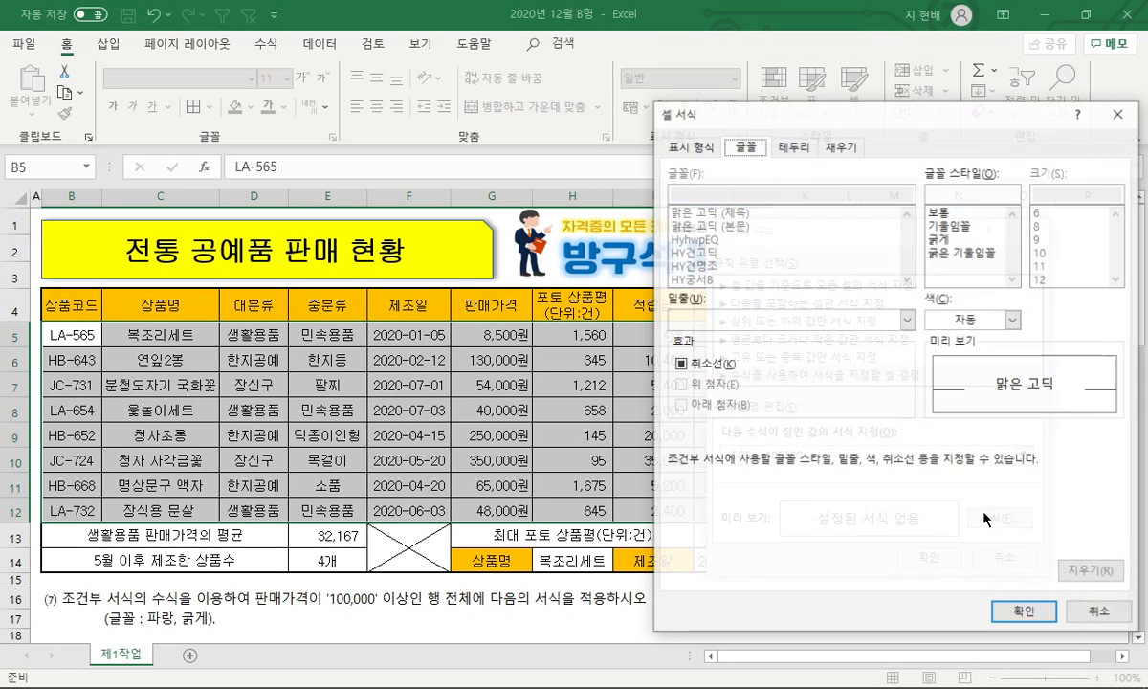
left_click(939, 238)
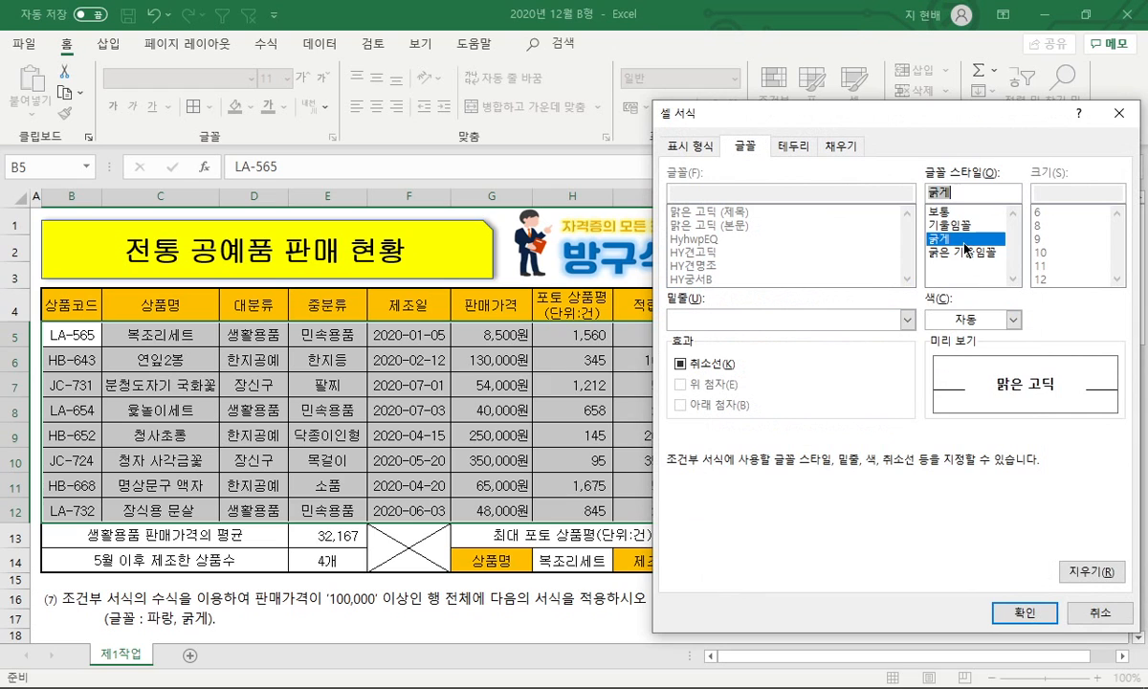
left_click(1013, 320)
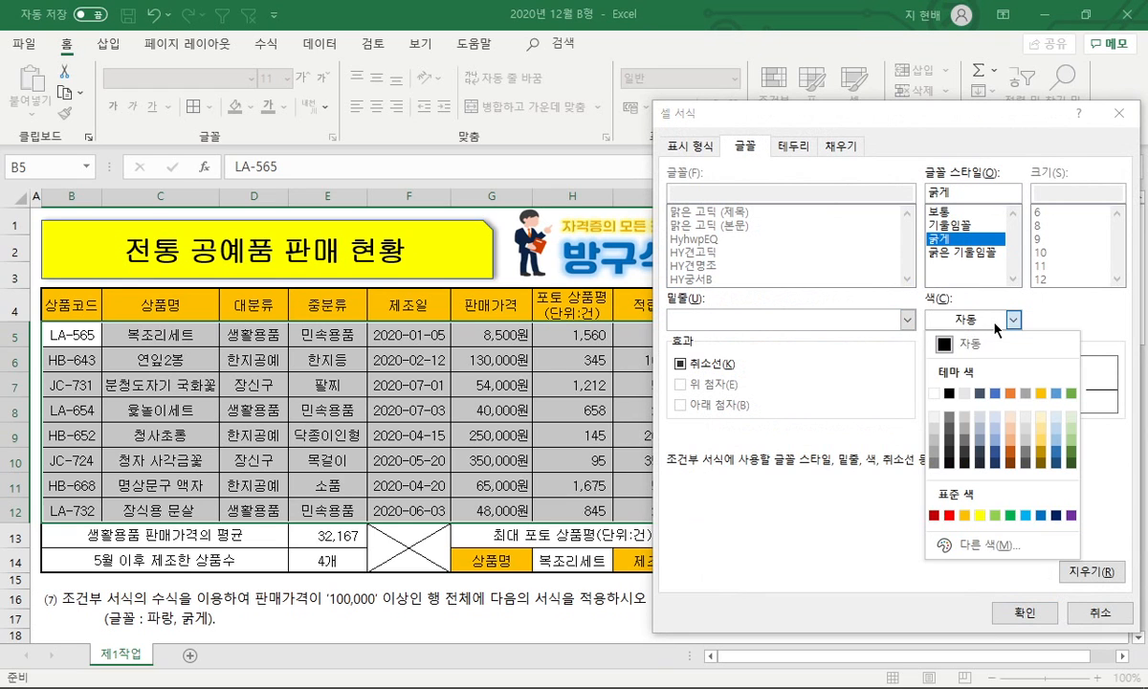
left_click(1041, 516)
left_click(1024, 612)
left_click(928, 556)
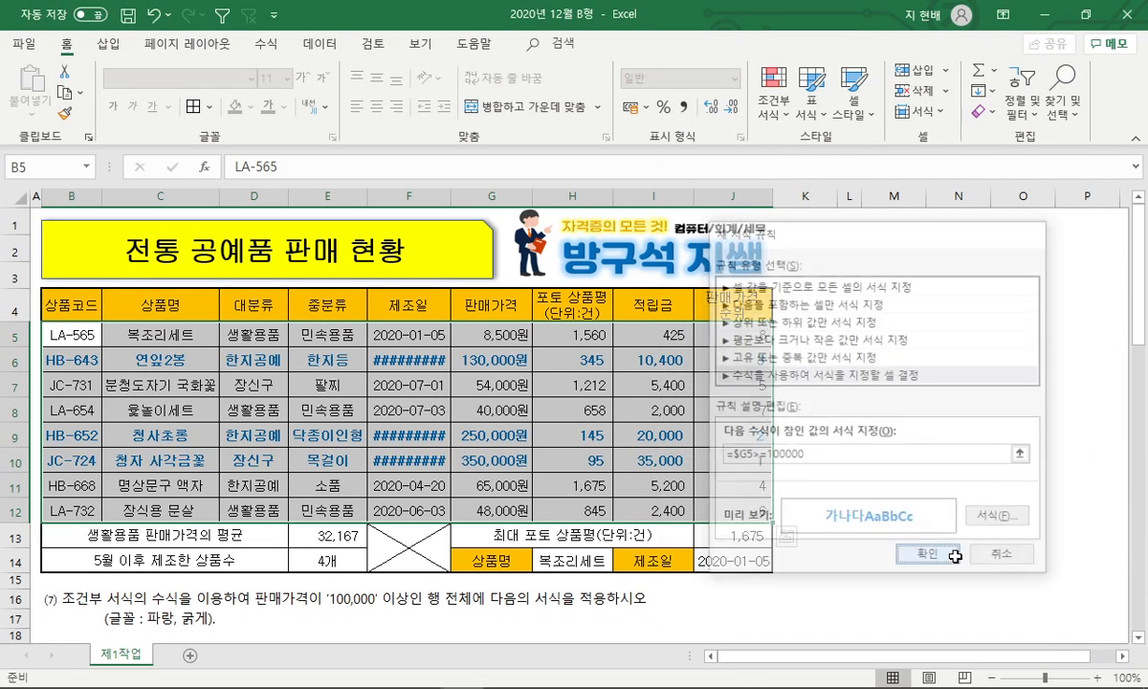
Deselect the table and widen the 제조일 column slightly so the bold dates fit.
left_click(942, 529)
left_click(572, 384)
left_click_drag(448, 192, 455, 192)
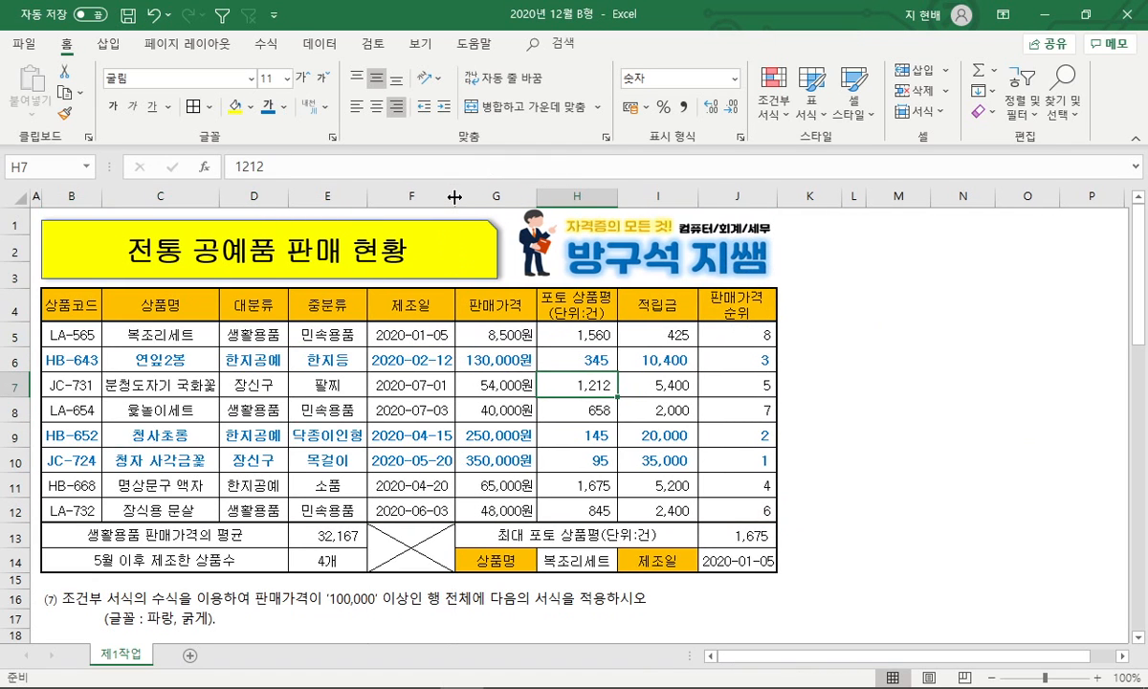
Delete rows 16 to 19 holding instruction (7), and deselect by selecting an empty cell beside the table.
left_click(16, 598)
scroll(19, 574, "down", 2)
left_click(19, 488, "shift")
right_click(19, 488)
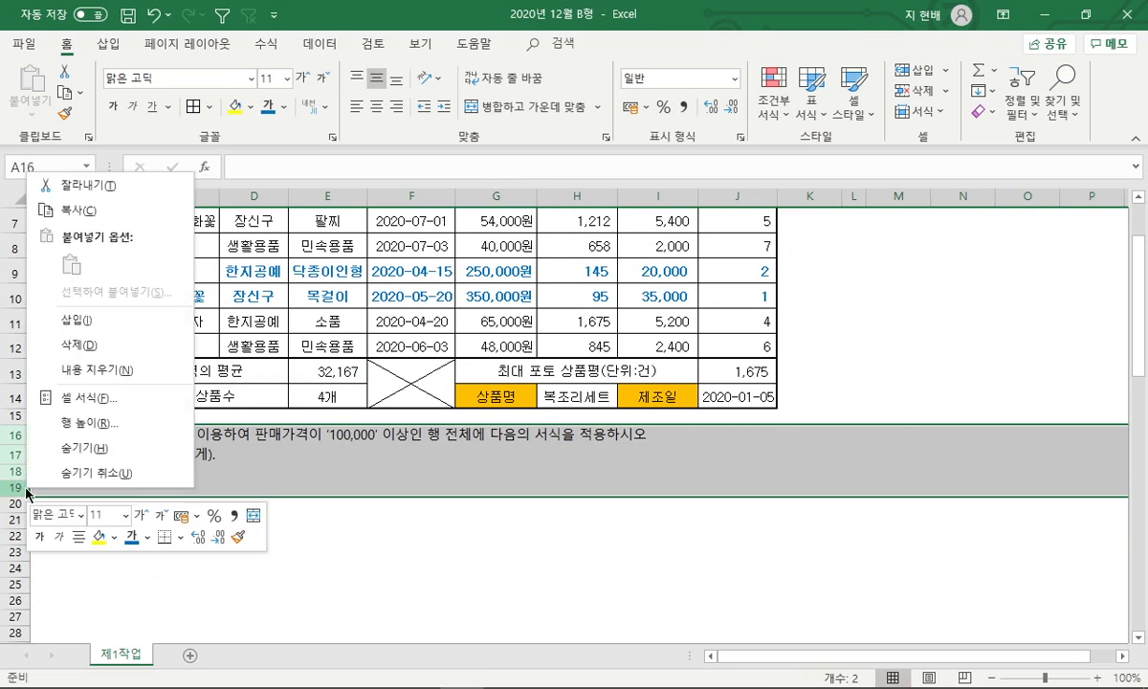
key("d")
scroll(584, 482, "up", 2)
left_click(899, 458)
Bring up the 목표값찾기 slide beside the workbook, and switch to GE12-12B.pdf in Acrobat Reader to find the 제2작업 copy instructions.
left_click(1100, 23)
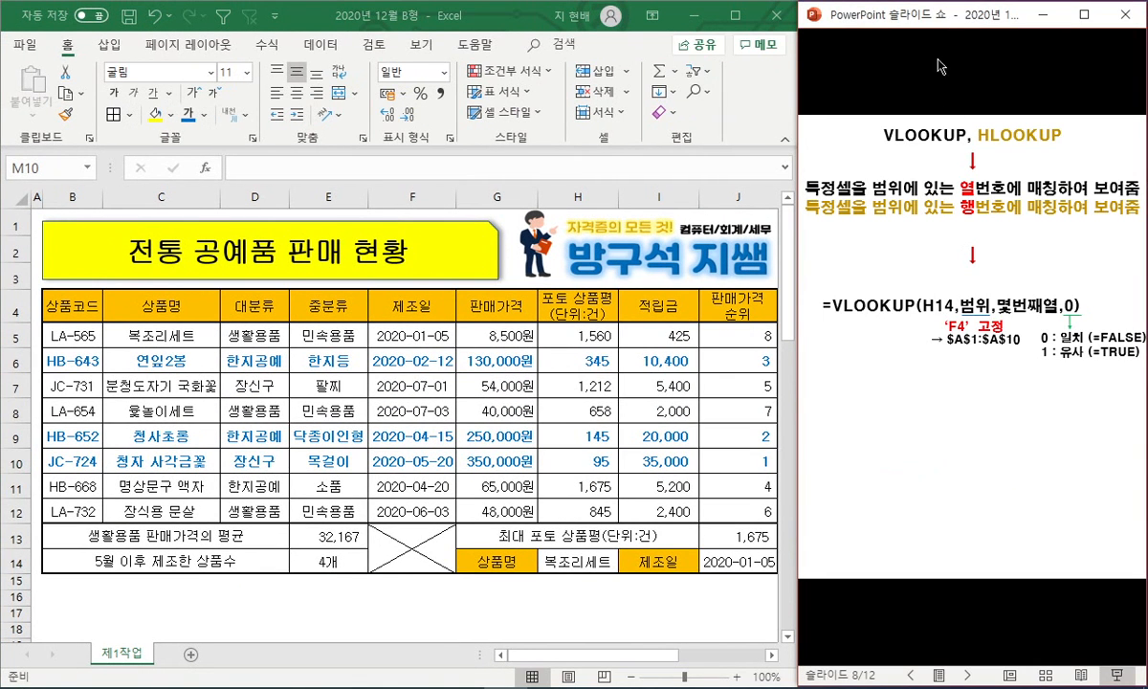
left_click(880, 106)
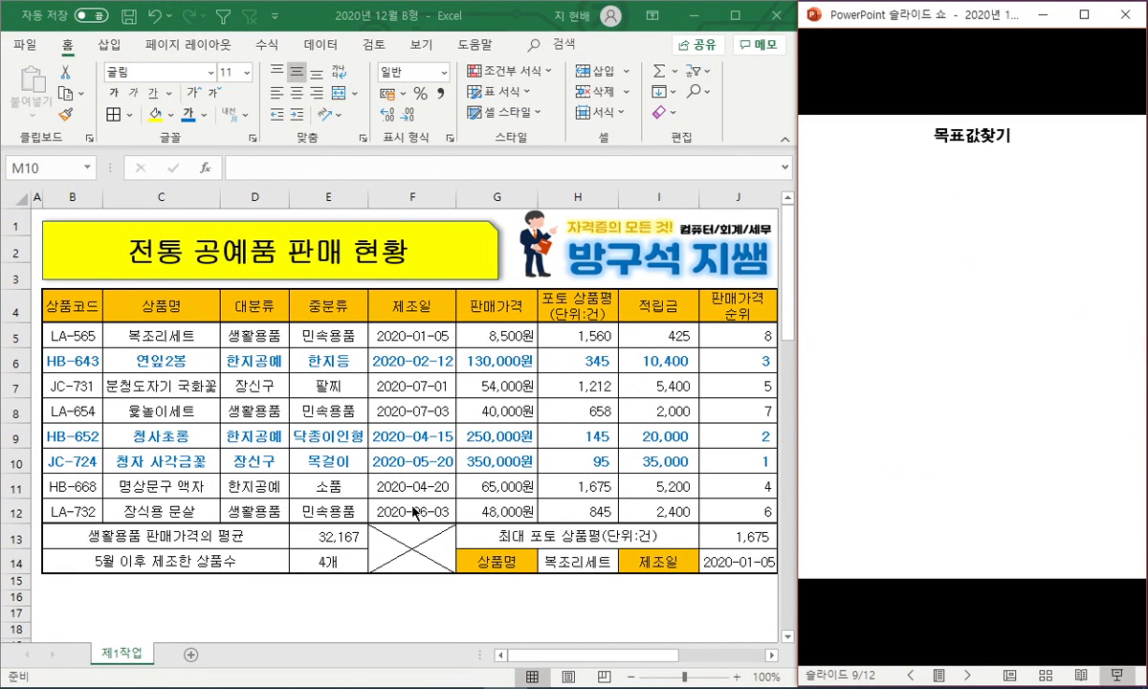
left_click(417, 672)
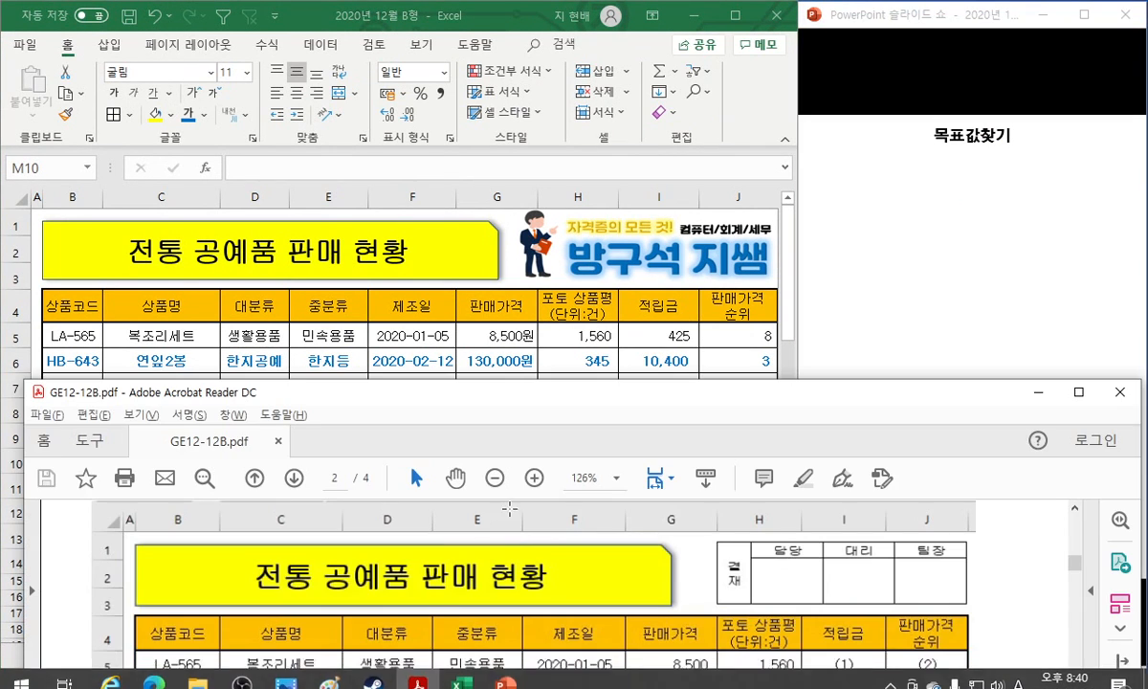
left_click(543, 527)
scroll(543, 527, "down", 10)
scroll(1029, 607, "down", 10)
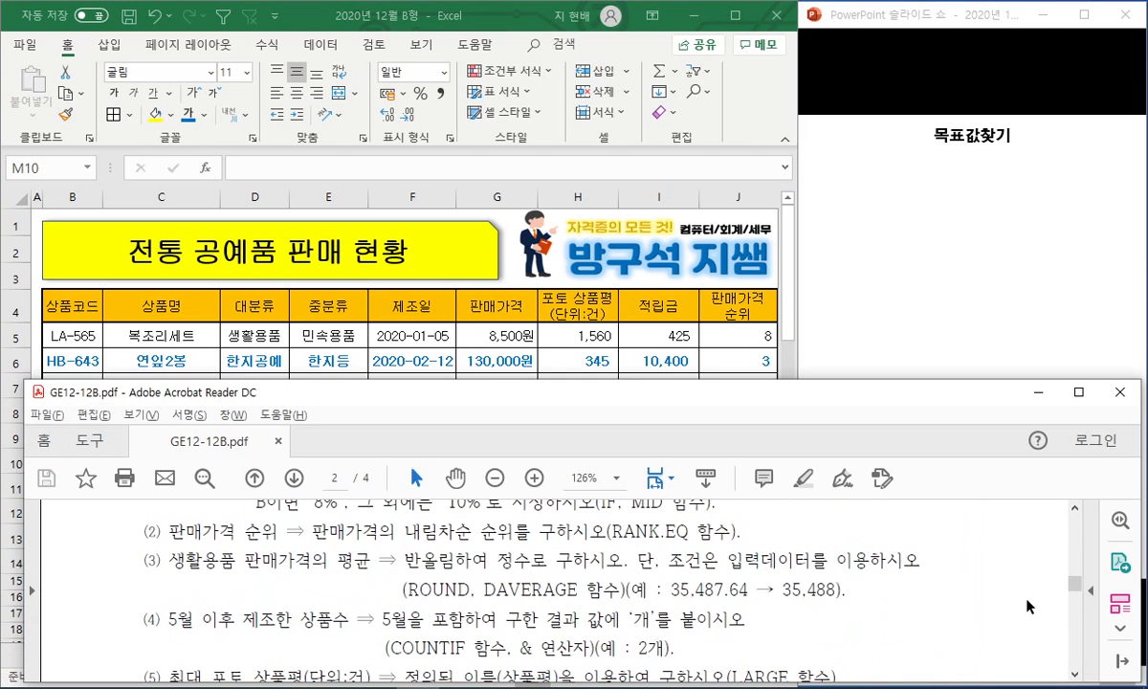
scroll(1021, 605, "down", 1)
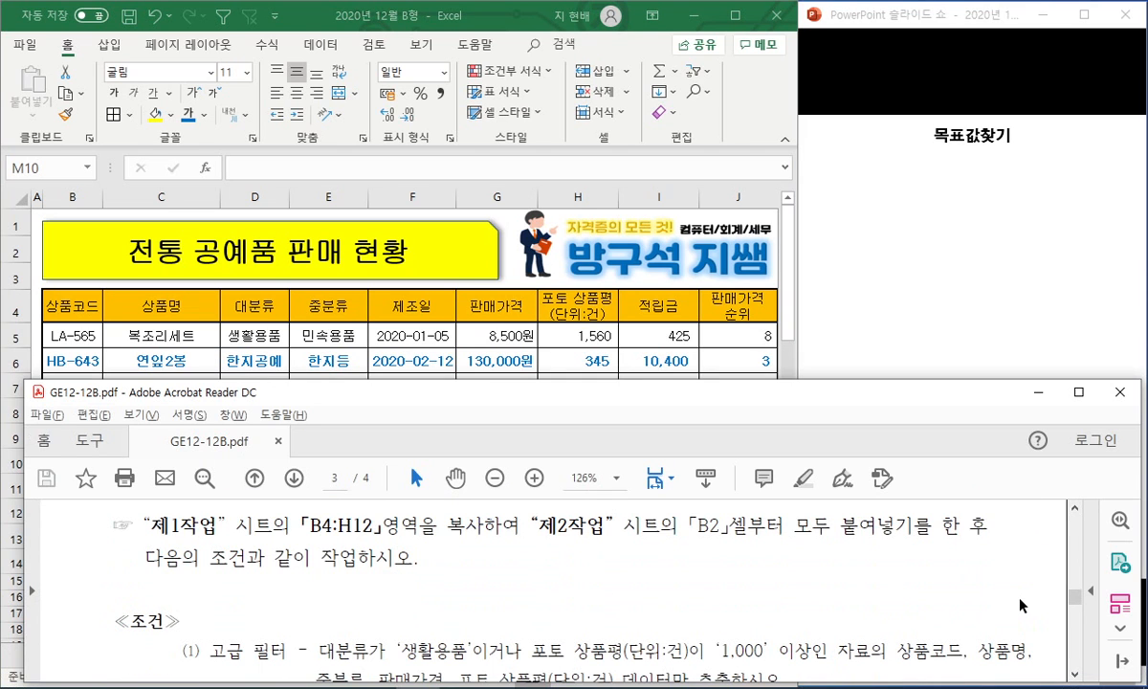
Switch back to the workbook and copy 제1작업's range B4:H12 into a new sheet starting at cell B2.
left_click(485, 369)
left_click_drag(77, 311, 563, 469)
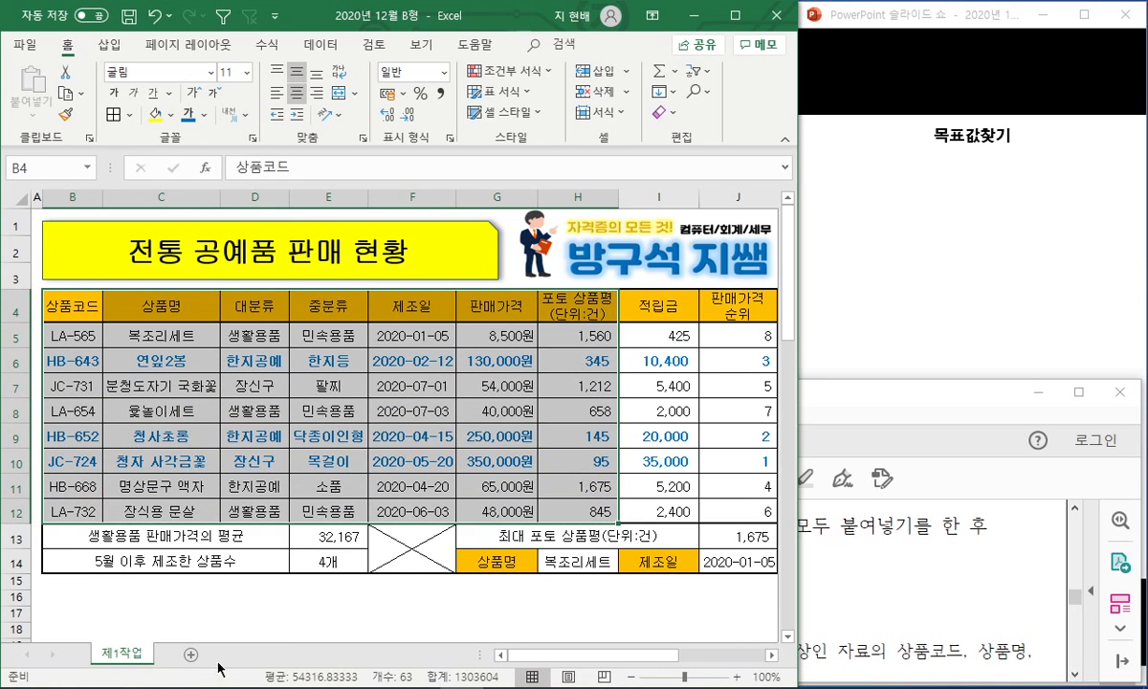
key("ctrl+c")
left_click(191, 654)
left_click(126, 220)
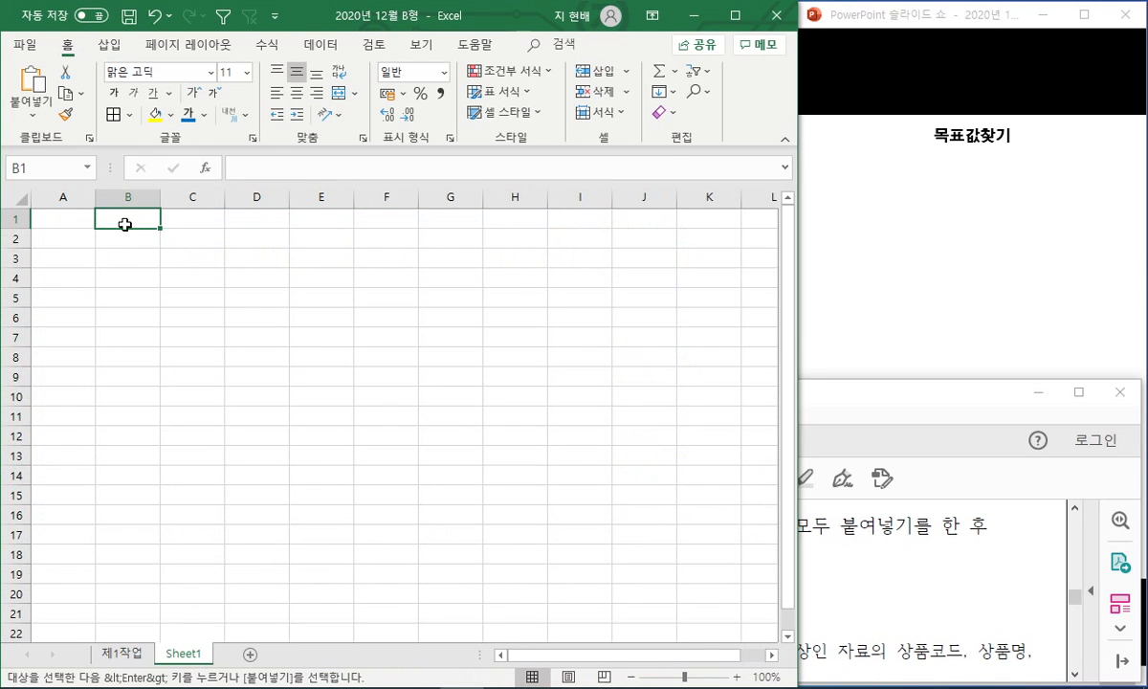
key("Down")
key("ctrl+v")
Set the width of column A in the new sheet to 1.
left_click(71, 198)
right_click(71, 199)
left_click(125, 447)
type("1")
left_click(94, 467)
AutoFit columns B to H to their contents, and deselect them by selecting a cell below the table.
left_click_drag(82, 195, 495, 193)
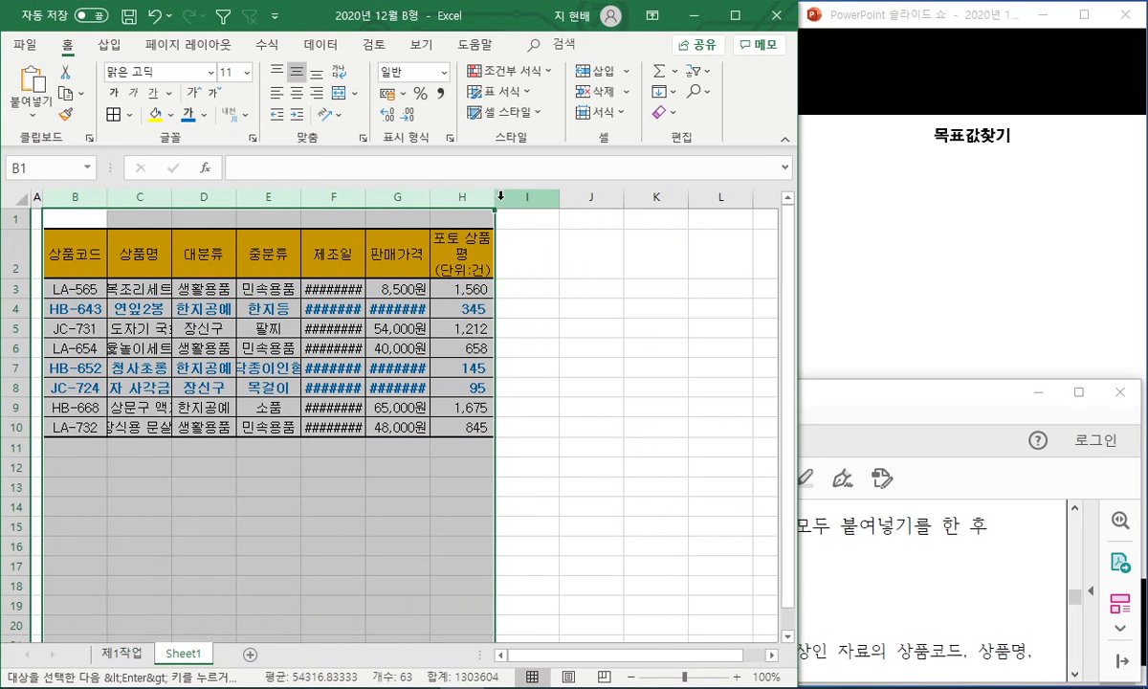
left_click(462, 196)
left_click_drag(74, 197, 462, 197)
double_click(495, 199)
left_click(371, 459)
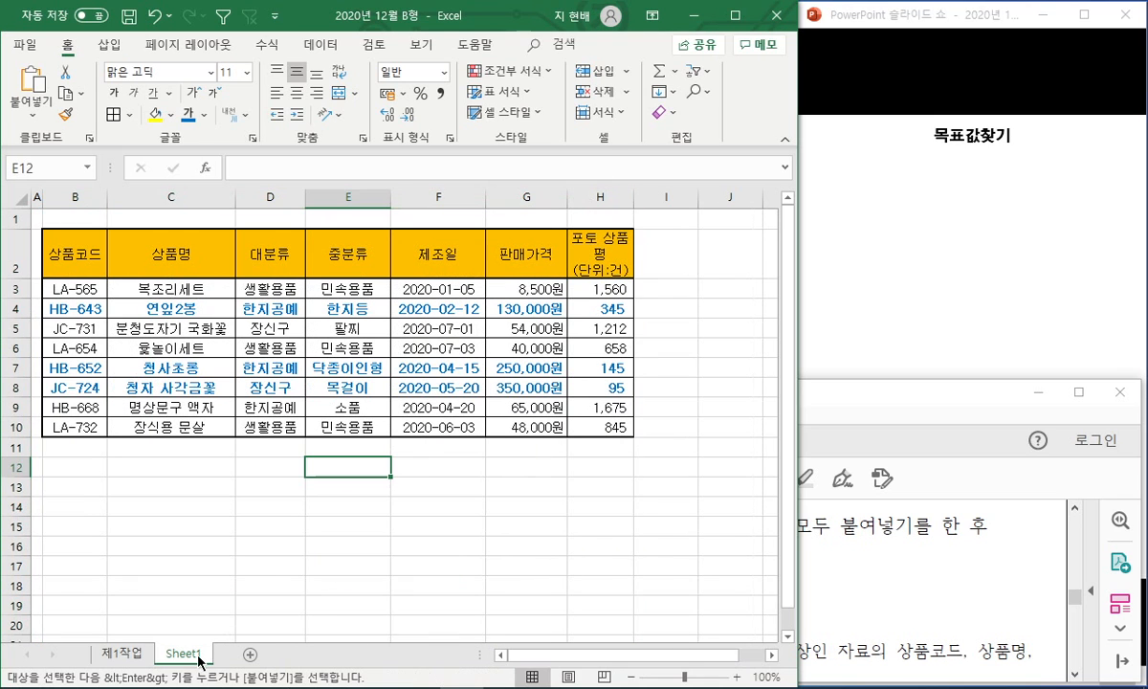
Rename the new sheet as 제2작업.
double_click(196, 654)
type("w")
key("BackSpace")
type("제2작업")
key("Return")
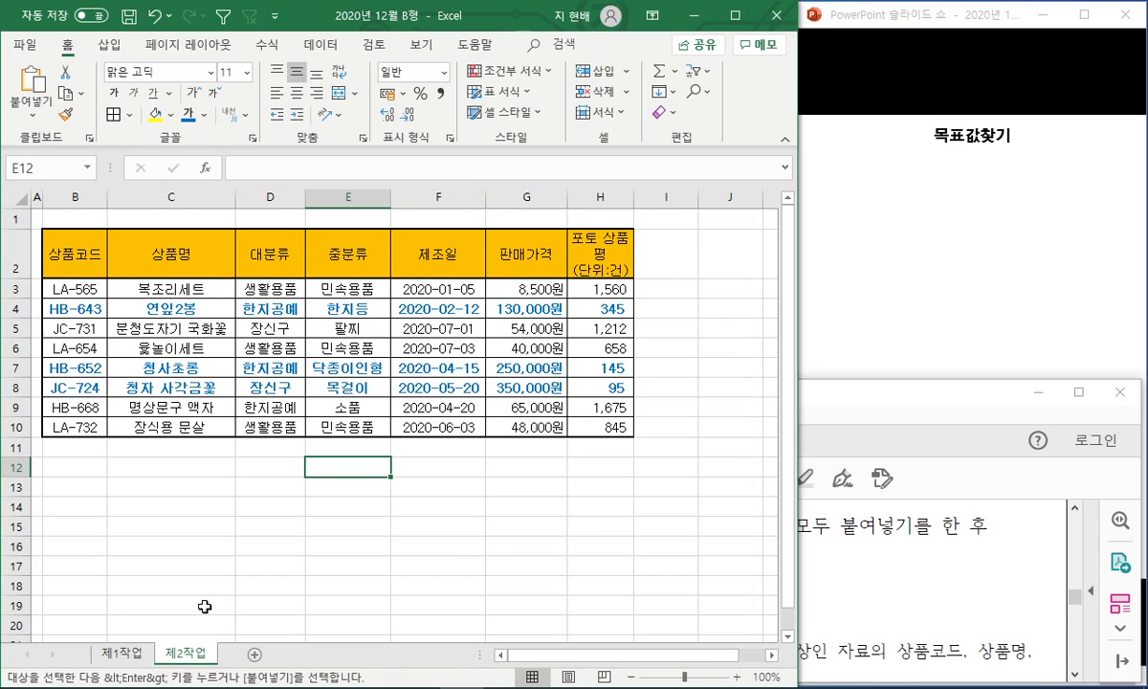
Switch to GE12-12B.pdf to read the 고급 필터 condition, and arrange it below the shortened slide window showing the 고급필터 slide.
left_click(798, 394)
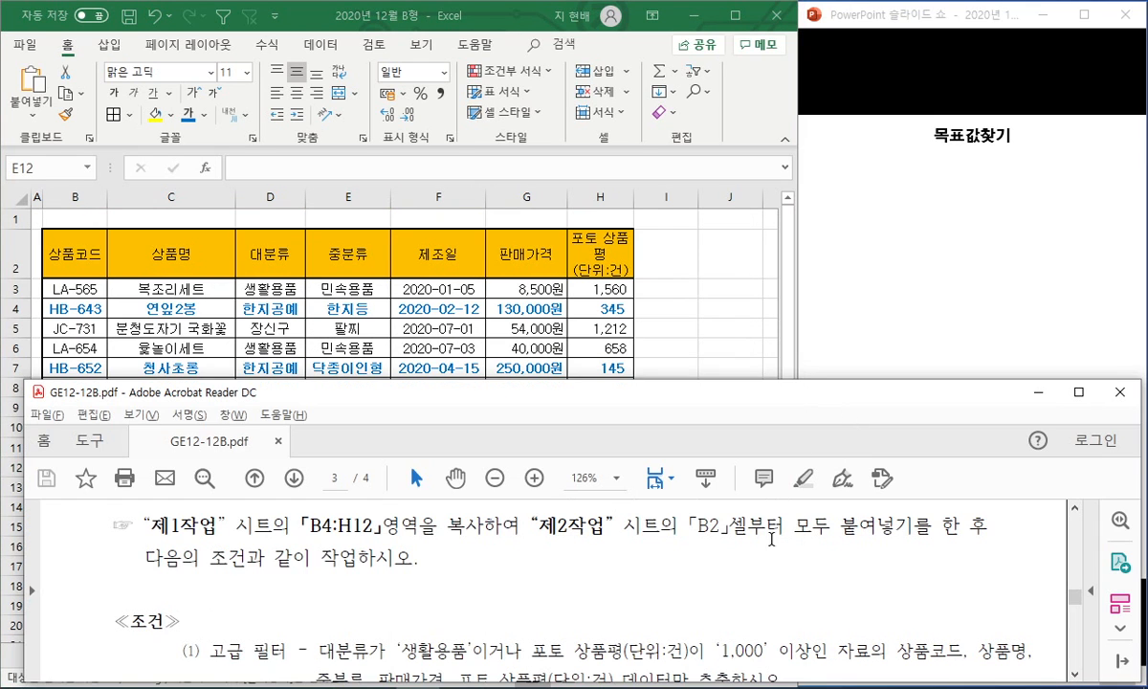
scroll(733, 583, "down", 2)
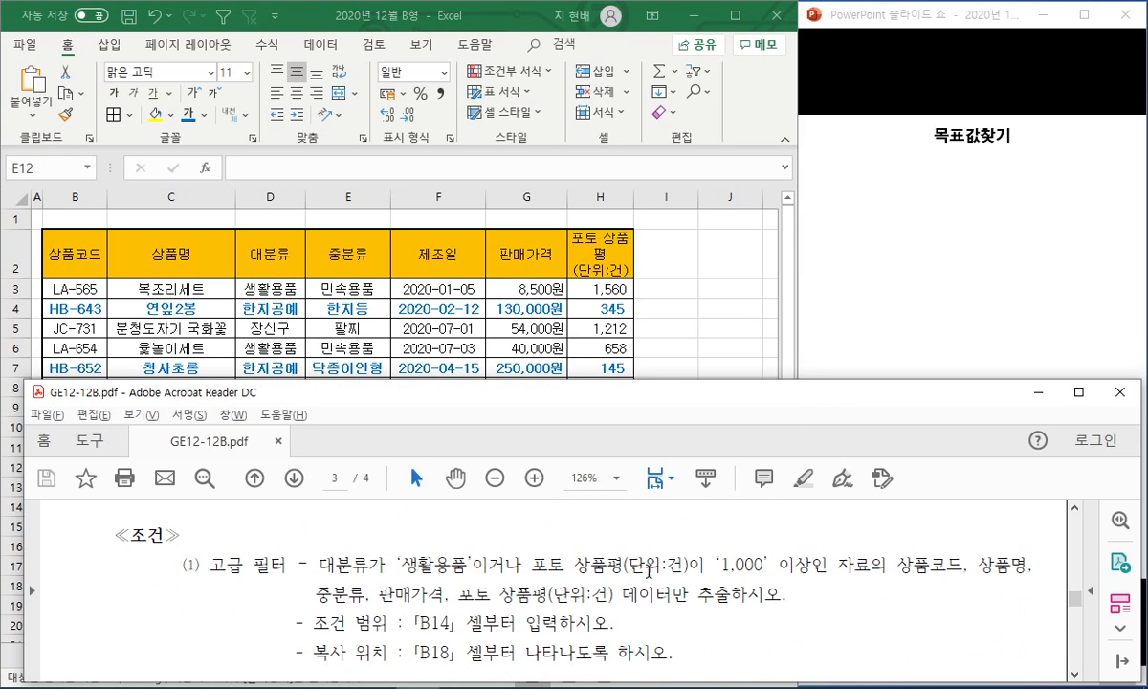
mouse_move(927, 16)
left_mouse_down()
mouse_move(927, 176)
mouse_move(927, 16)
left_mouse_up()
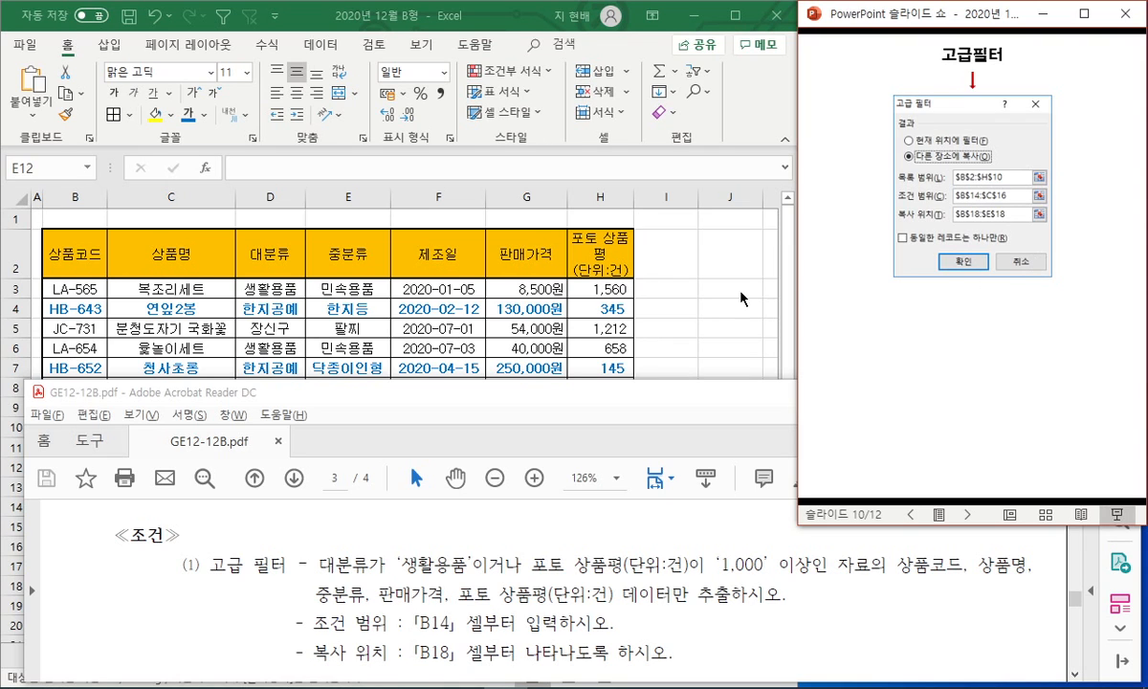
left_click_drag(677, 381, 677, 425)
scroll(710, 583, "down", 1)
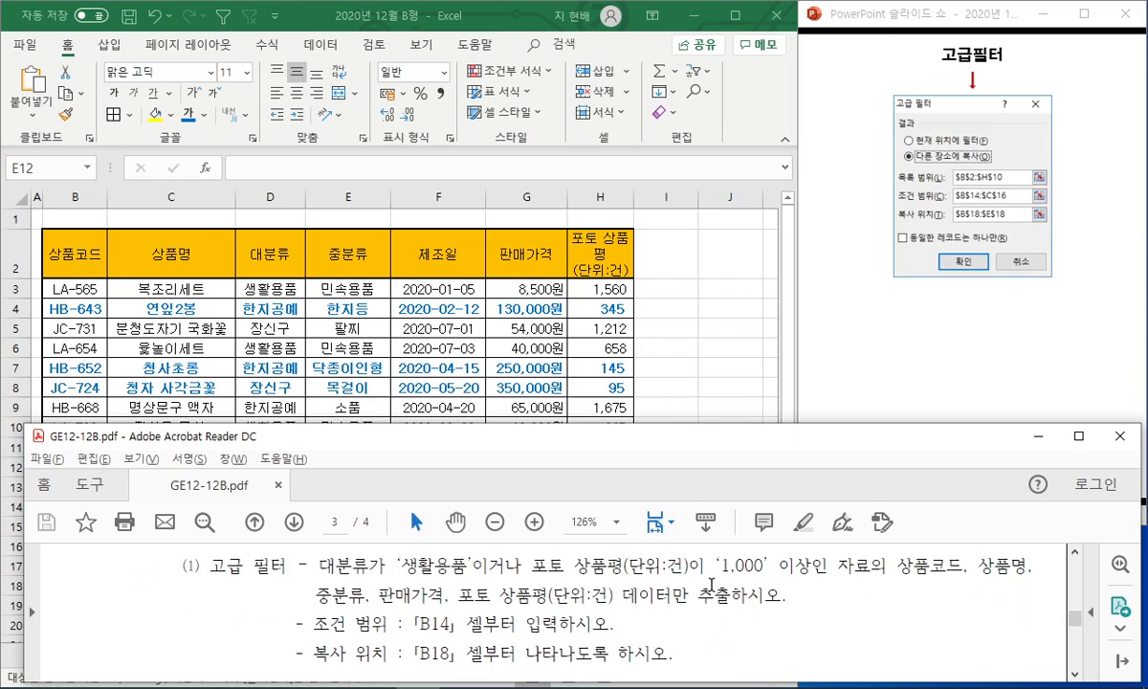
Switch to the slide show and examine the 고급필터 dialog example, revealing the callouts for 다른 장소에 복사 and 목록 범위.
left_click(937, 292)
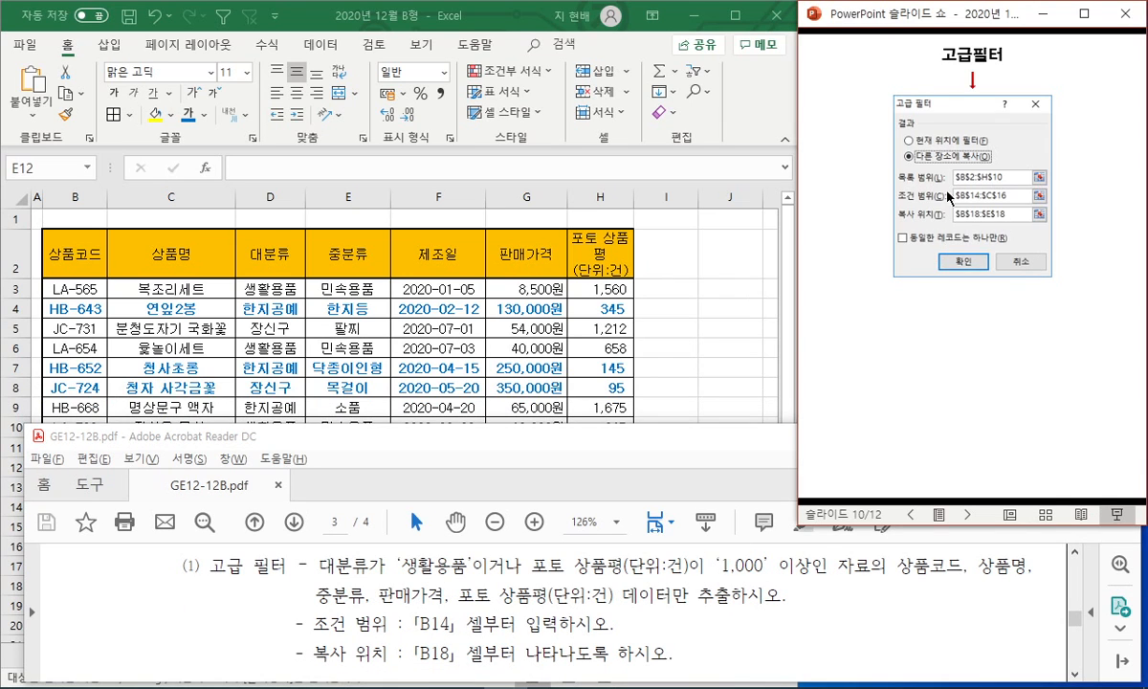
left_click(957, 216)
left_click(957, 216)
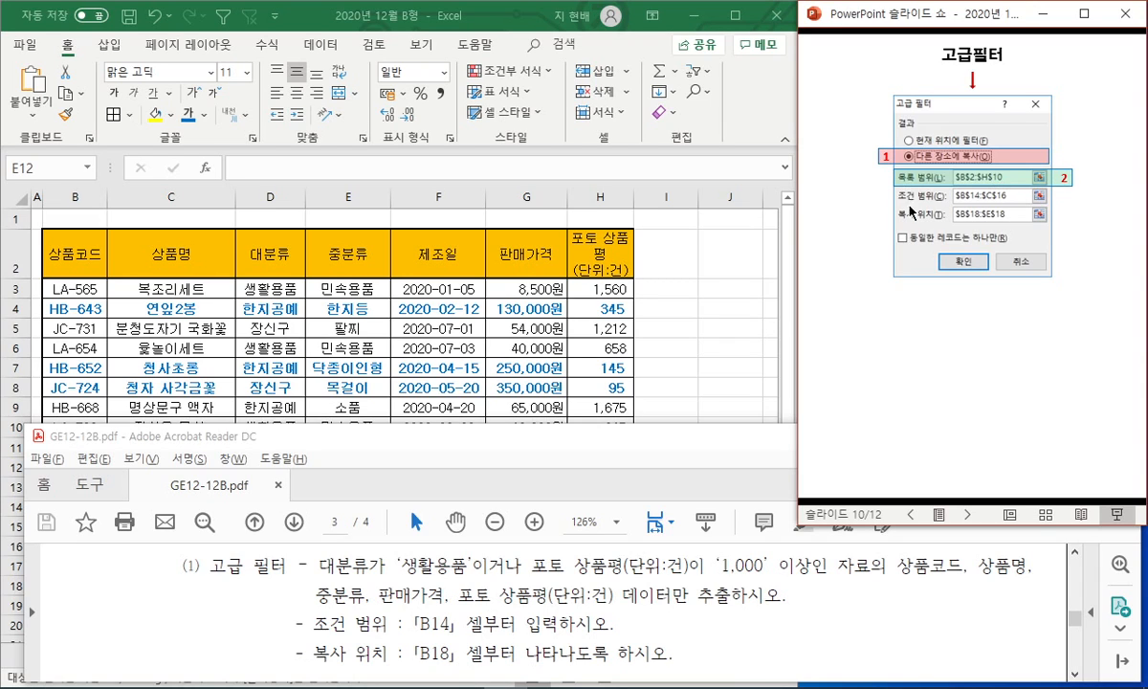
Examine the criteria range and copy destination requirements of the advanced filter task in the GE12-12B PDF.
left_click_drag(316, 630, 345, 627)
left_click_drag(308, 663, 372, 661)
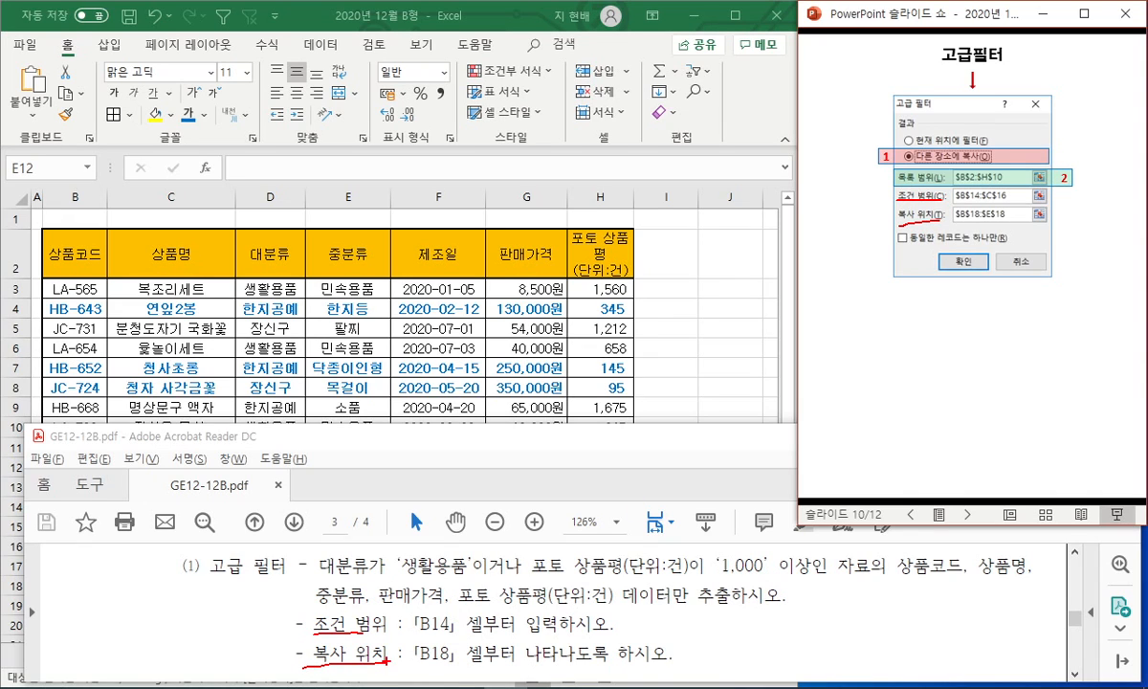
mouse_move(308, 633)
left_mouse_down()
mouse_move(390, 631)
mouse_move(347, 608)
mouse_move(305, 629)
mouse_move(382, 672)
mouse_move(306, 650)
left_mouse_up()
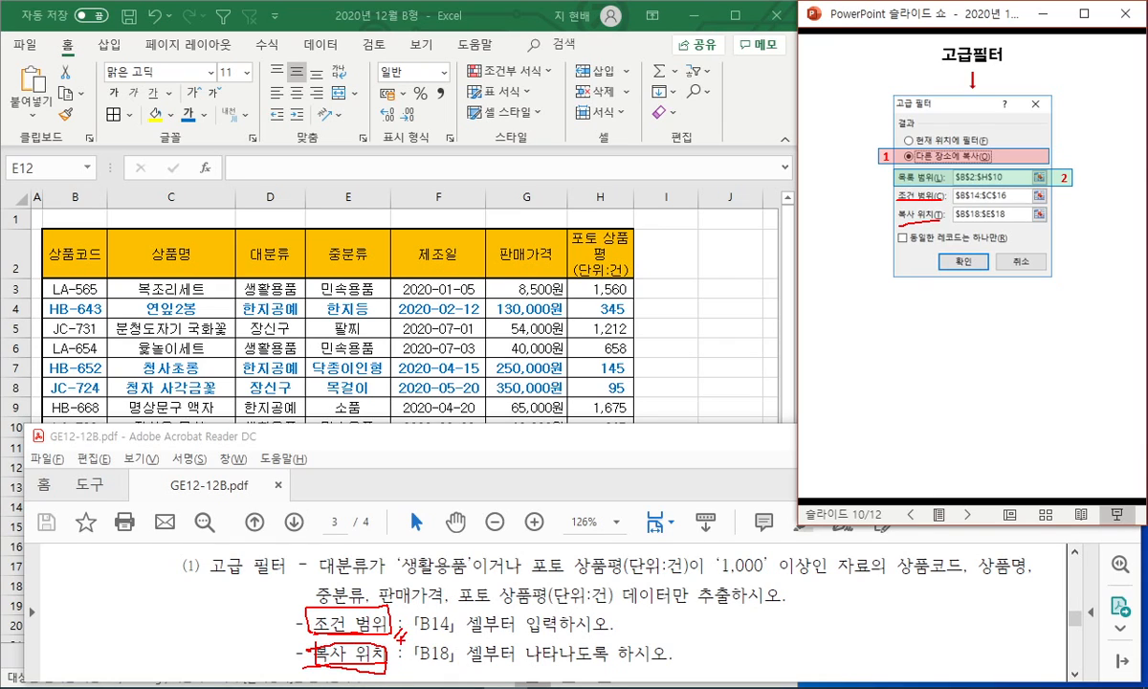
key("Escape")
Advance the advanced filter slide in PowerPoint to reveal the criteria range, copy location and And/Or explanations.
key("Right")
key("Right")
key("Right")
key("Right")
key("Right")
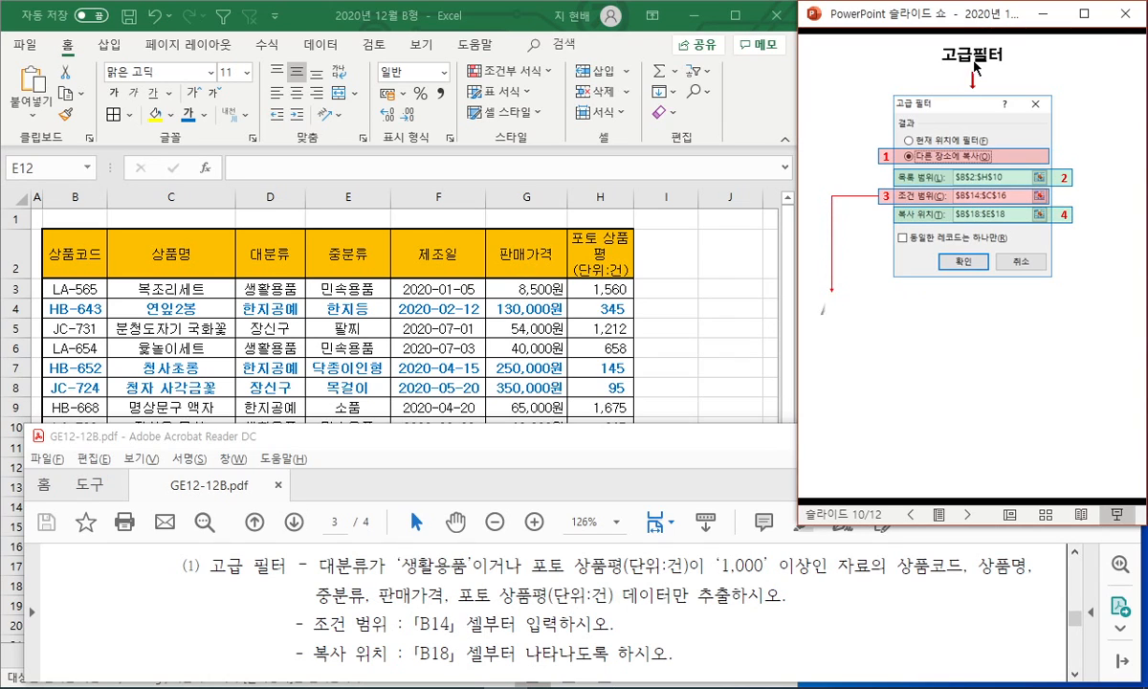
key("Right")
key("Right")
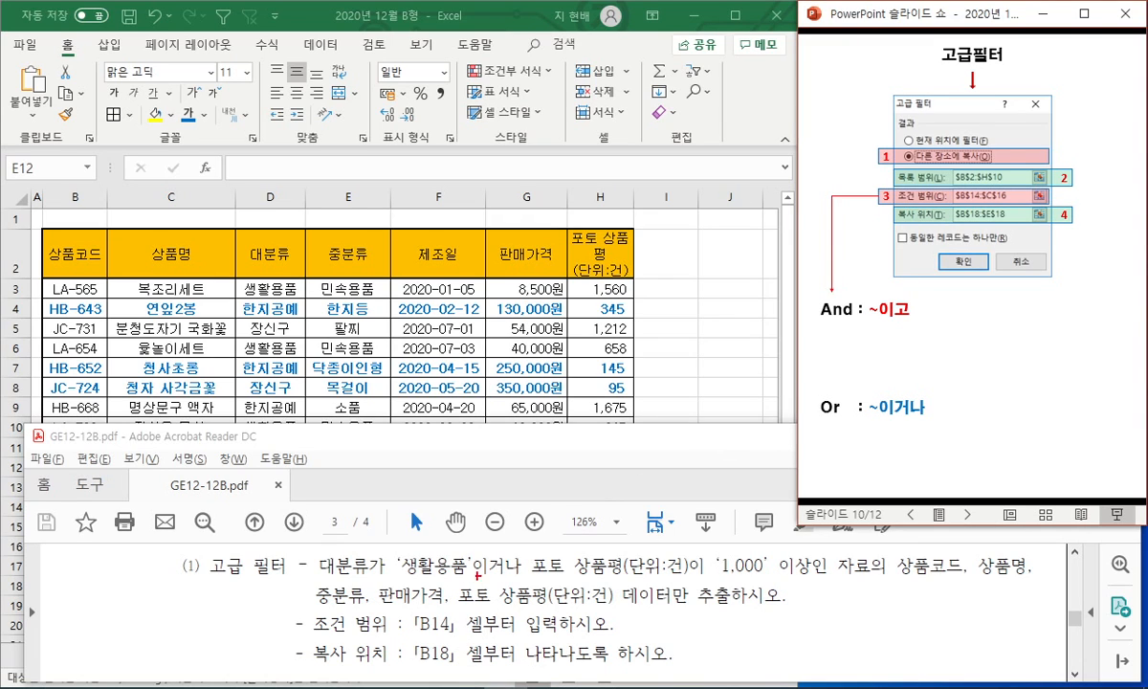
Compare the task's "이거나" wording with the slide's Or rule, and reveal the example criteria tables.
mouse_move(511, 571)
left_mouse_down()
mouse_move(479, 559)
mouse_move(517, 557)
left_mouse_up()
left_click_drag(821, 417, 950, 418)
key("Escape")
left_click(901, 343)
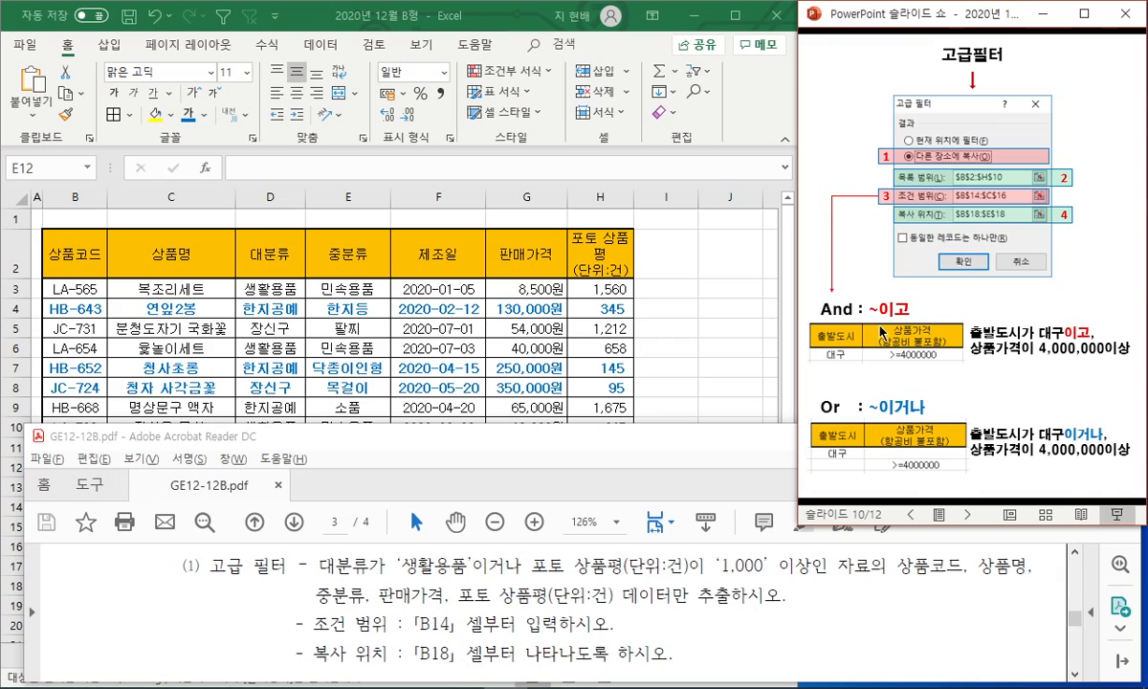
Study the slide's example tables to see how And and Or criteria are arranged in rows.
left_click_drag(813, 363, 865, 363)
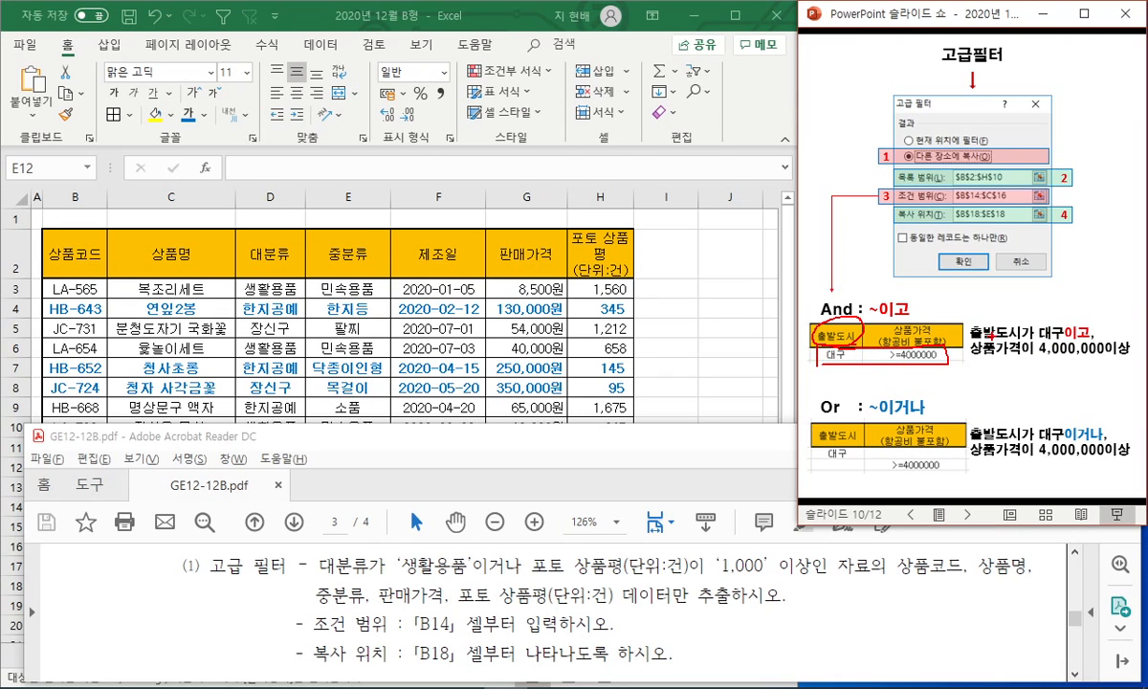
left_click_drag(921, 360, 1114, 350)
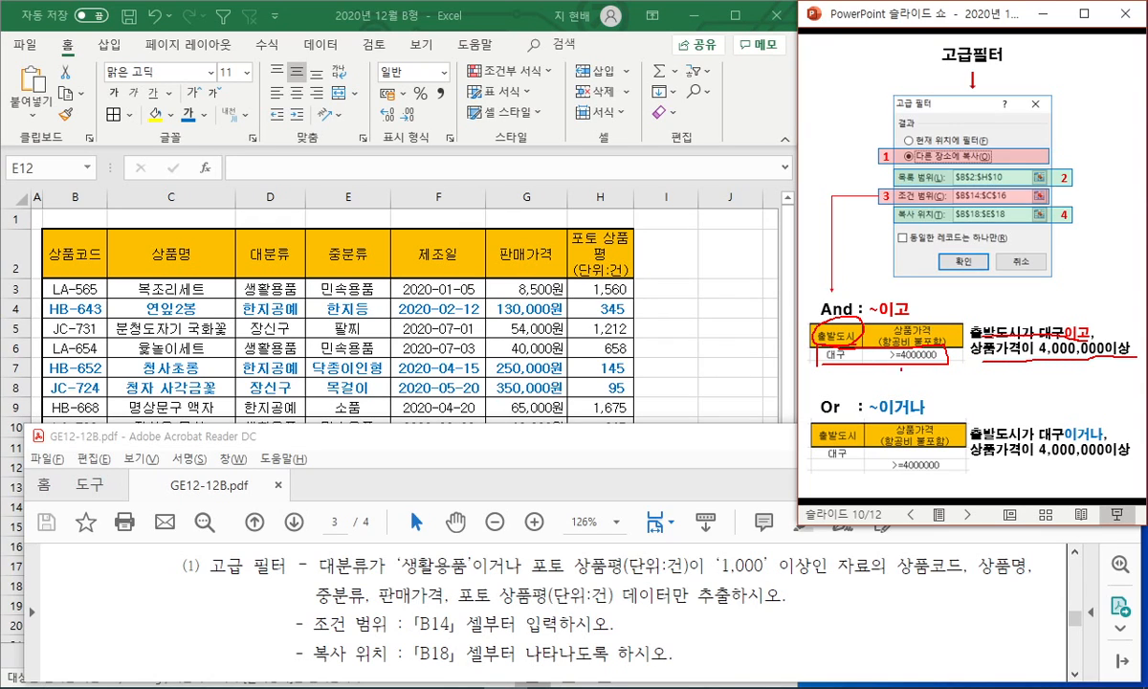
left_click_drag(866, 416, 932, 412)
left_click_drag(810, 445, 785, 472)
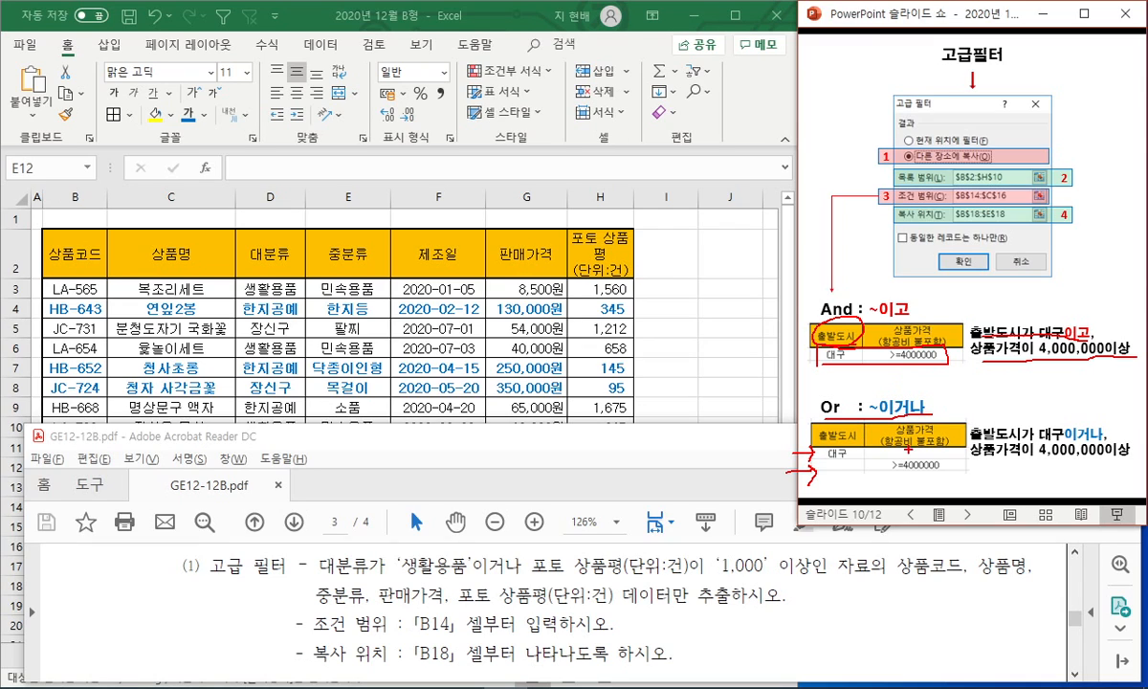
left_click_drag(968, 437, 1085, 437)
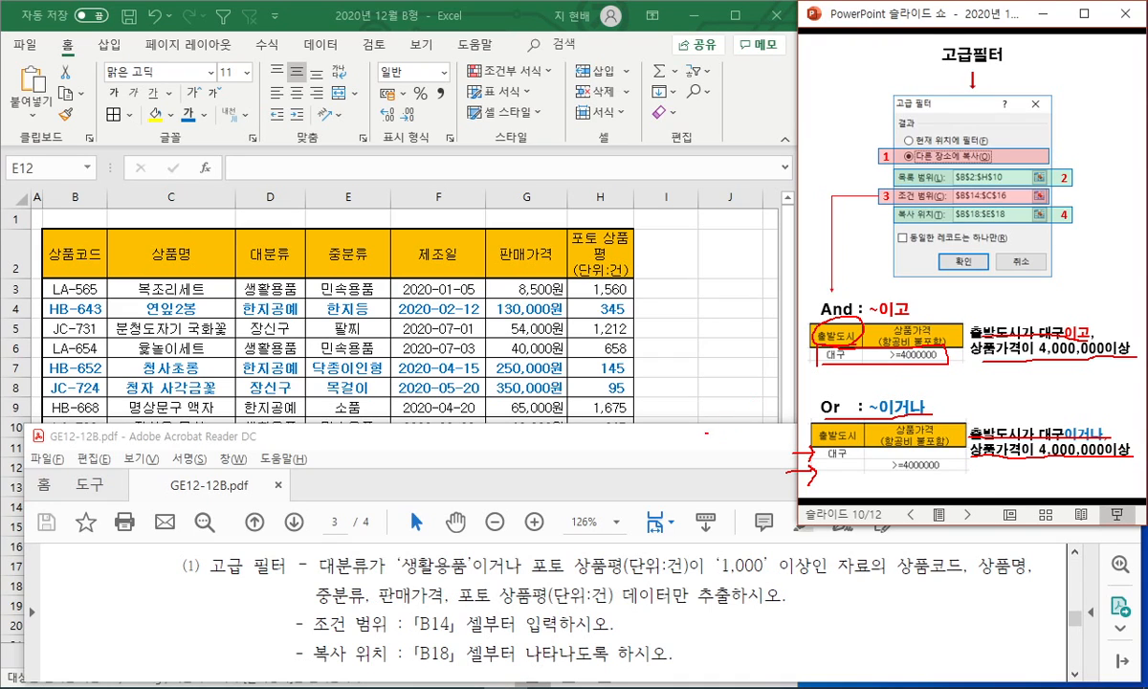
key("Escape")
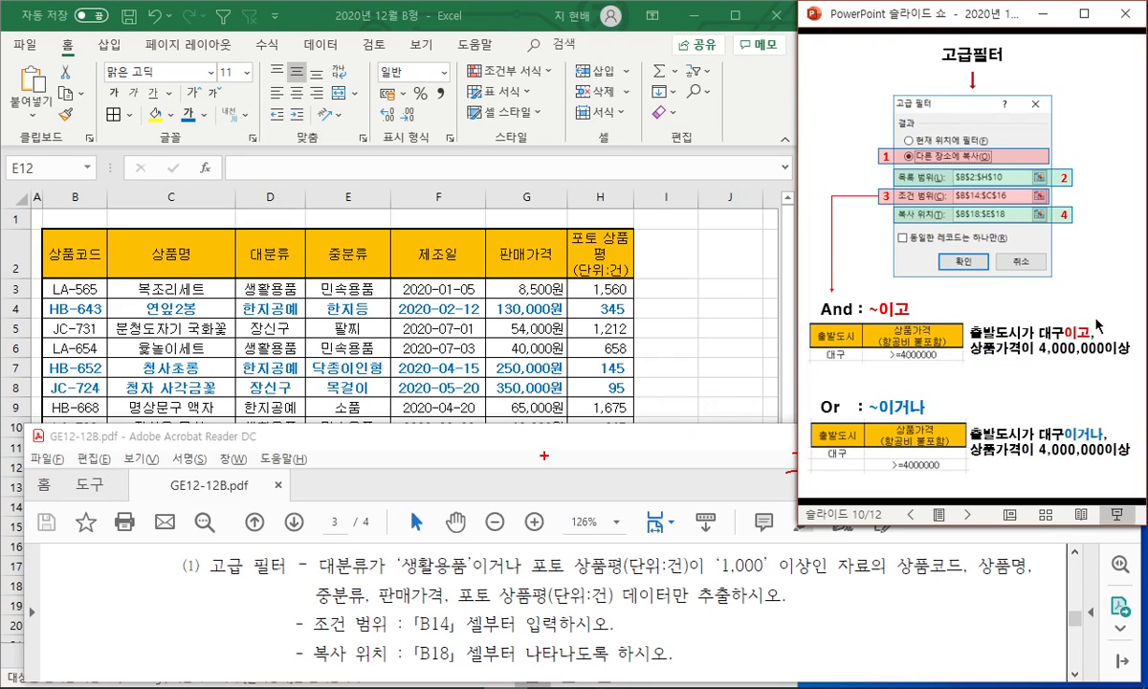
In Excel, copy the 대분류 header from D2 into cell B14 to start the criteria range.
left_click(654, 405)
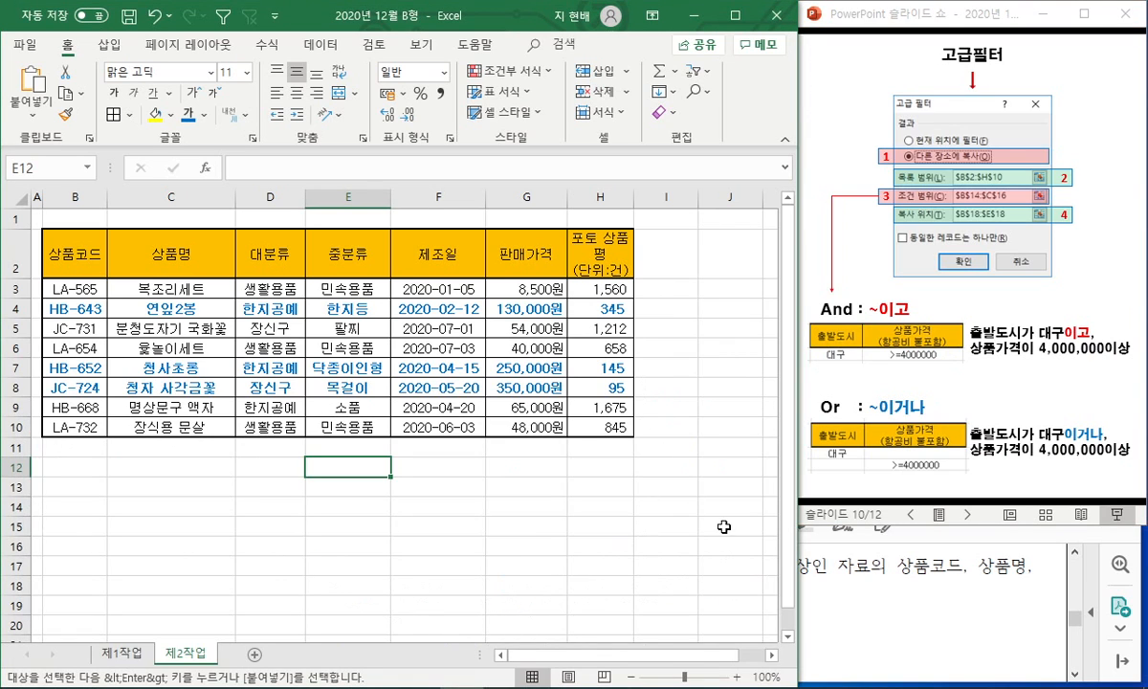
left_click(803, 545)
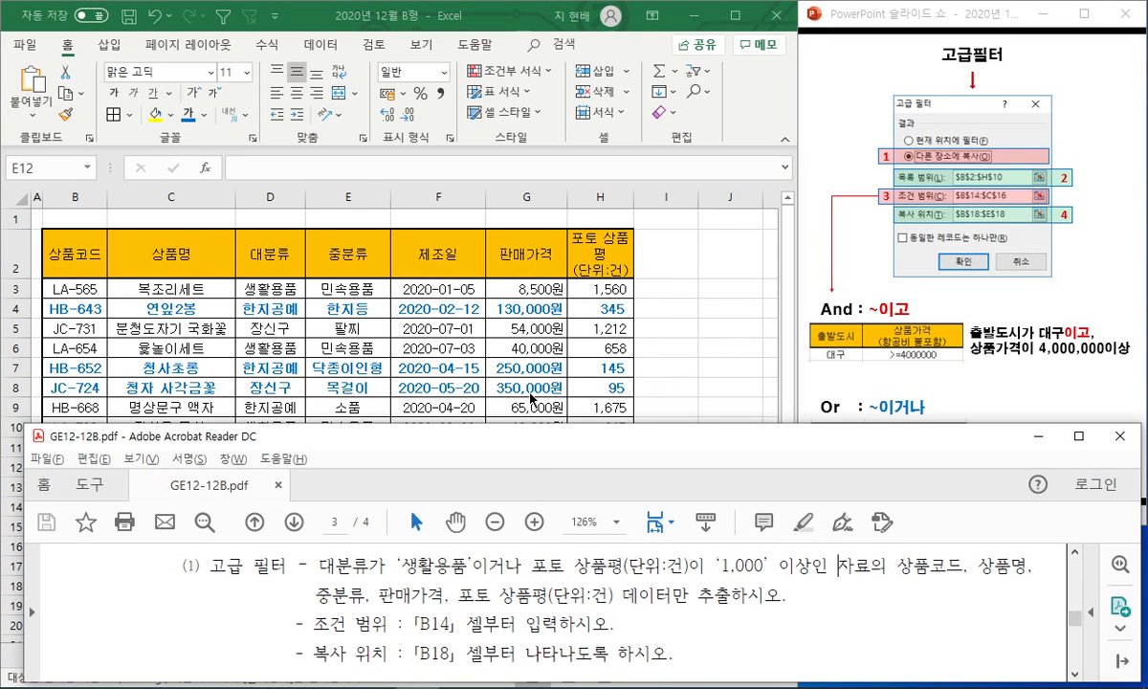
left_click(356, 327)
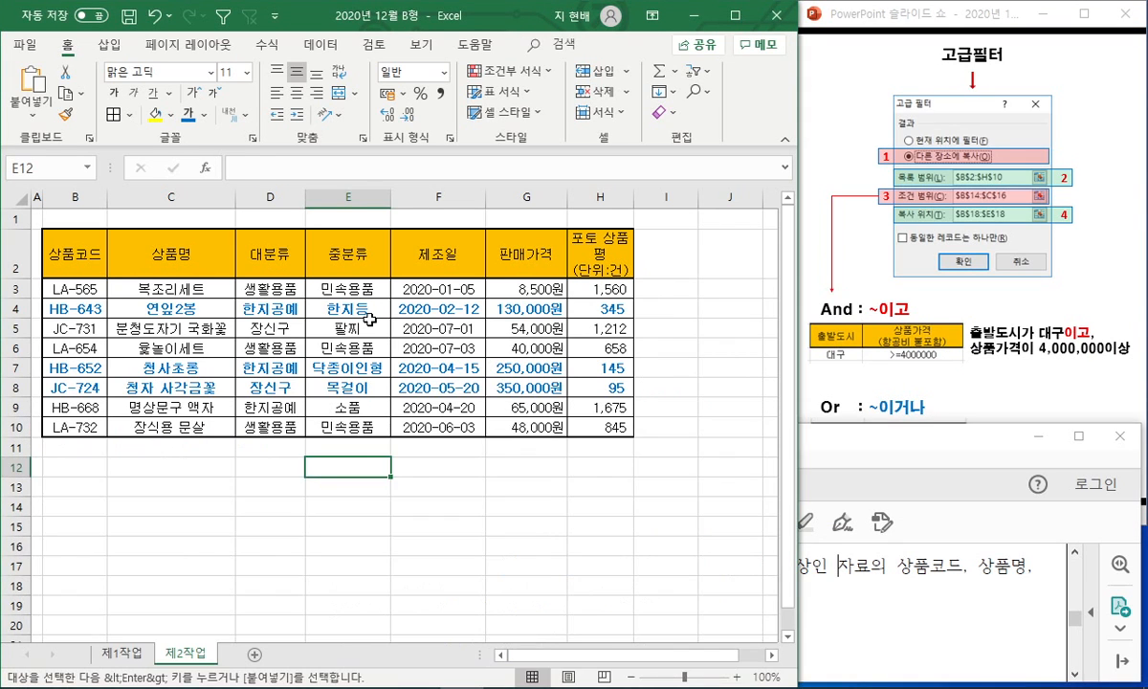
left_click(287, 255)
key("ctrl+c")
left_click(77, 510)
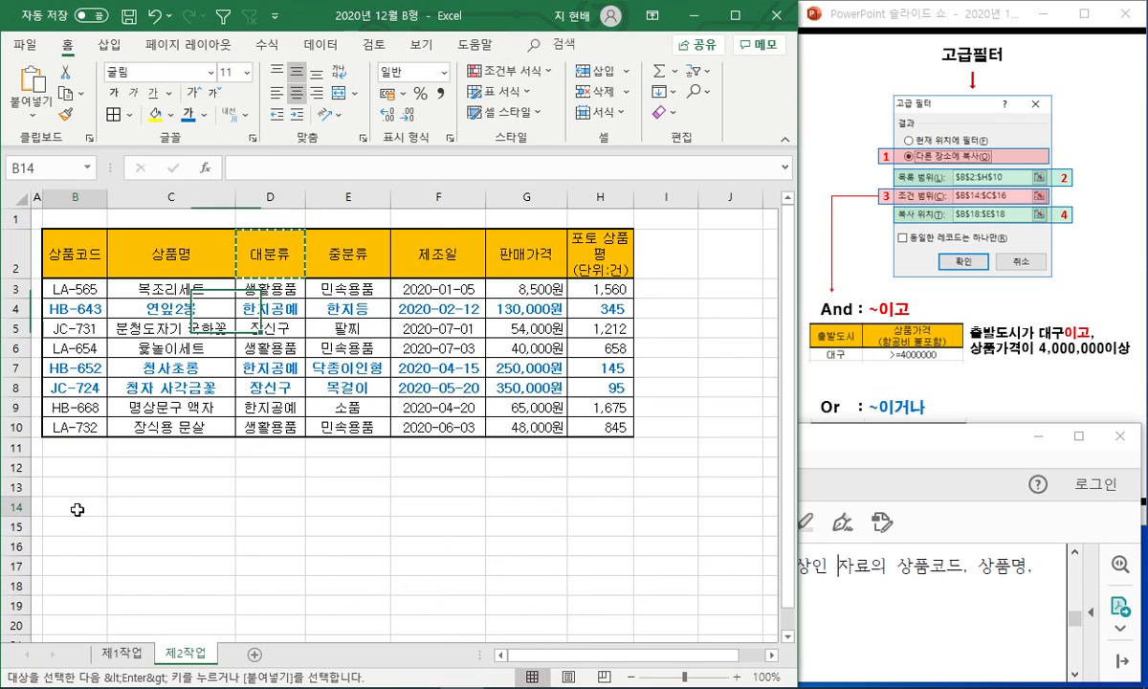
key("ctrl+v")
Check the category condition in the PDF task and enter 생활용품 in cell B15 below the 대분류 header.
left_click(841, 571)
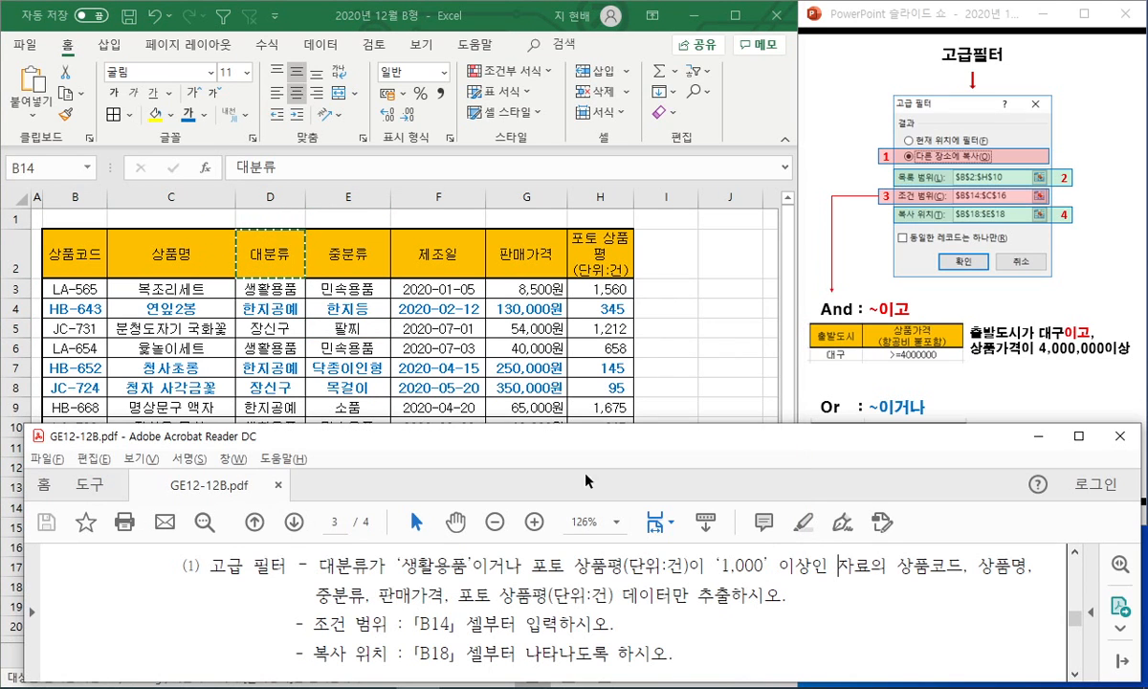
left_click_drag(401, 565, 467, 566)
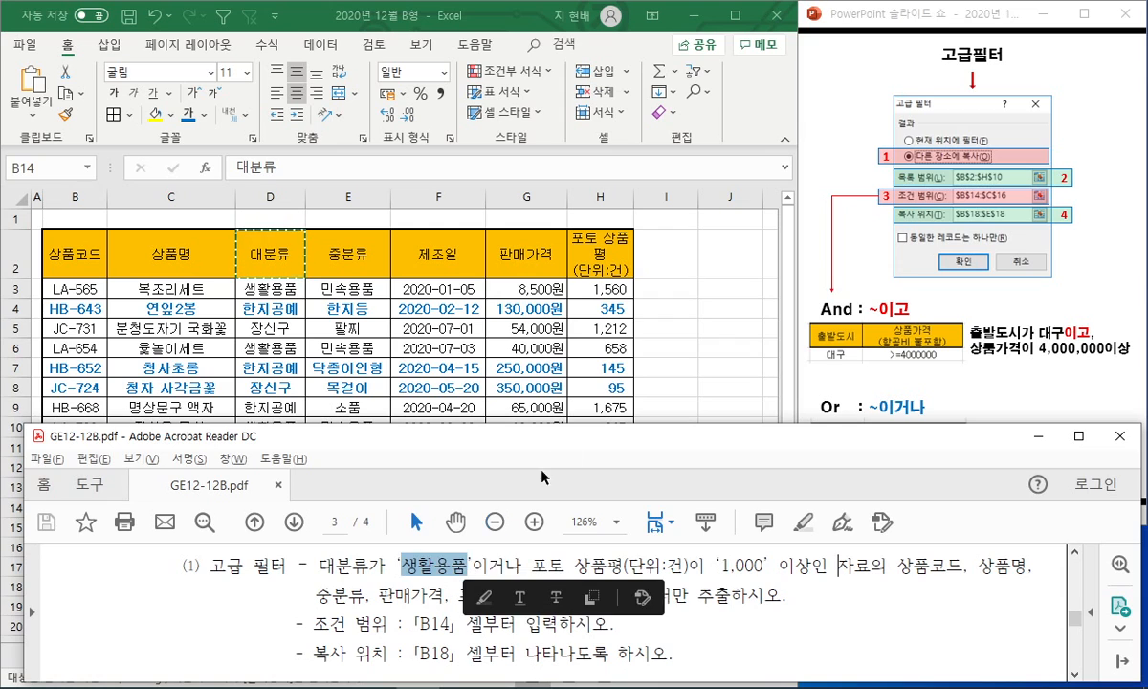
key("alt+Tab")
left_click(90, 528)
type("쇼")
key("BackSpace")
type("생활용푸")
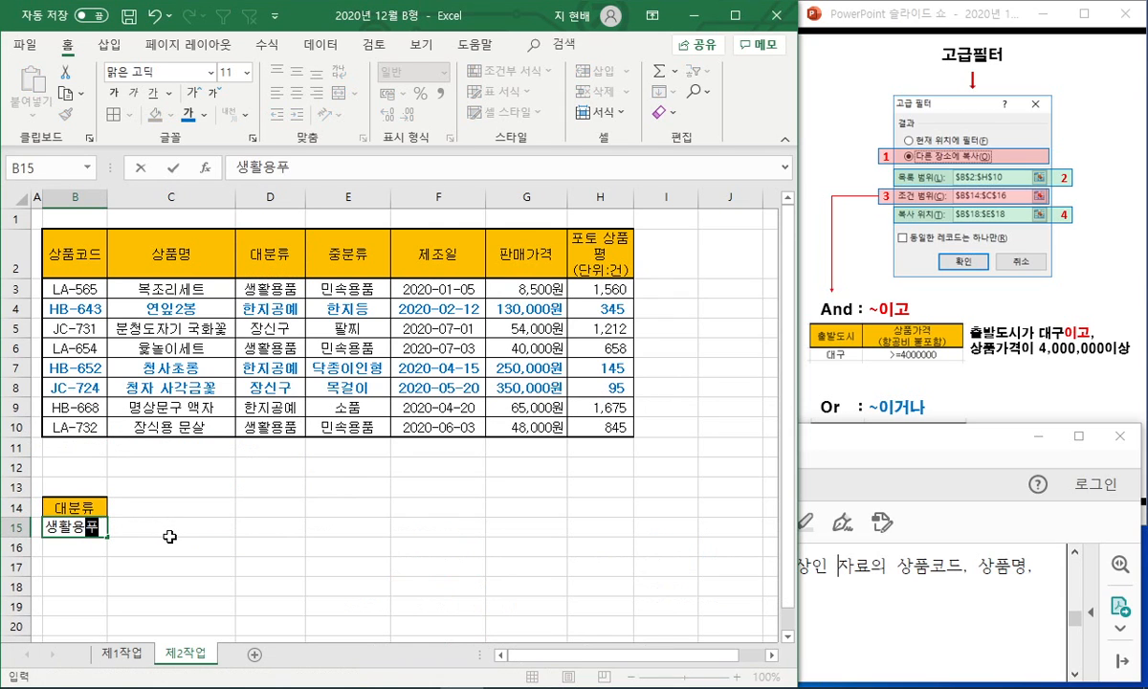
type("ㅁ")
left_click(170, 532)
Widen column H and reduce the height of row 2 so the 포토 상품평(단위:건) header fits on two lines.
left_click(850, 448)
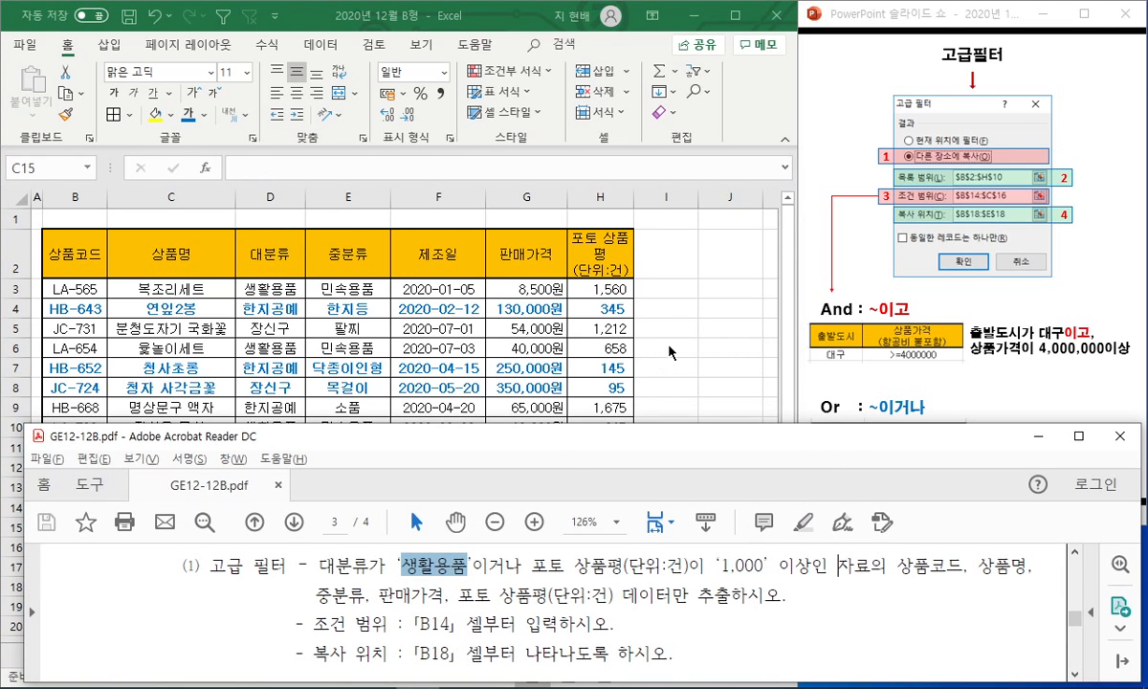
left_click(665, 308)
left_click_drag(634, 197, 634, 197)
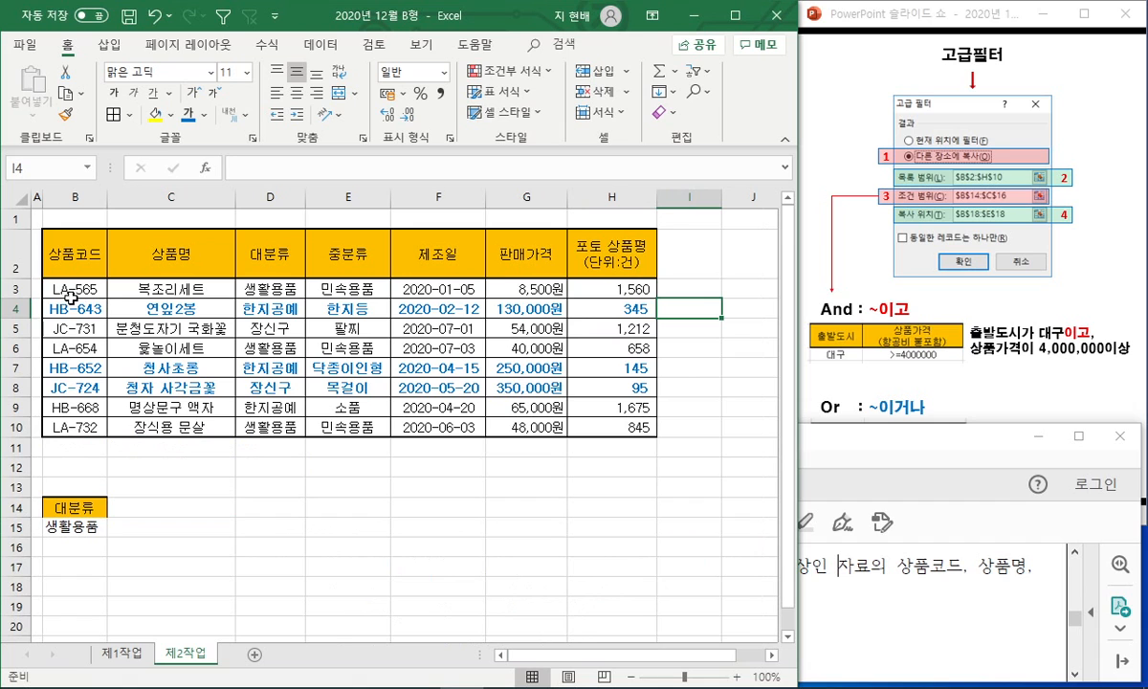
left_click(19, 251)
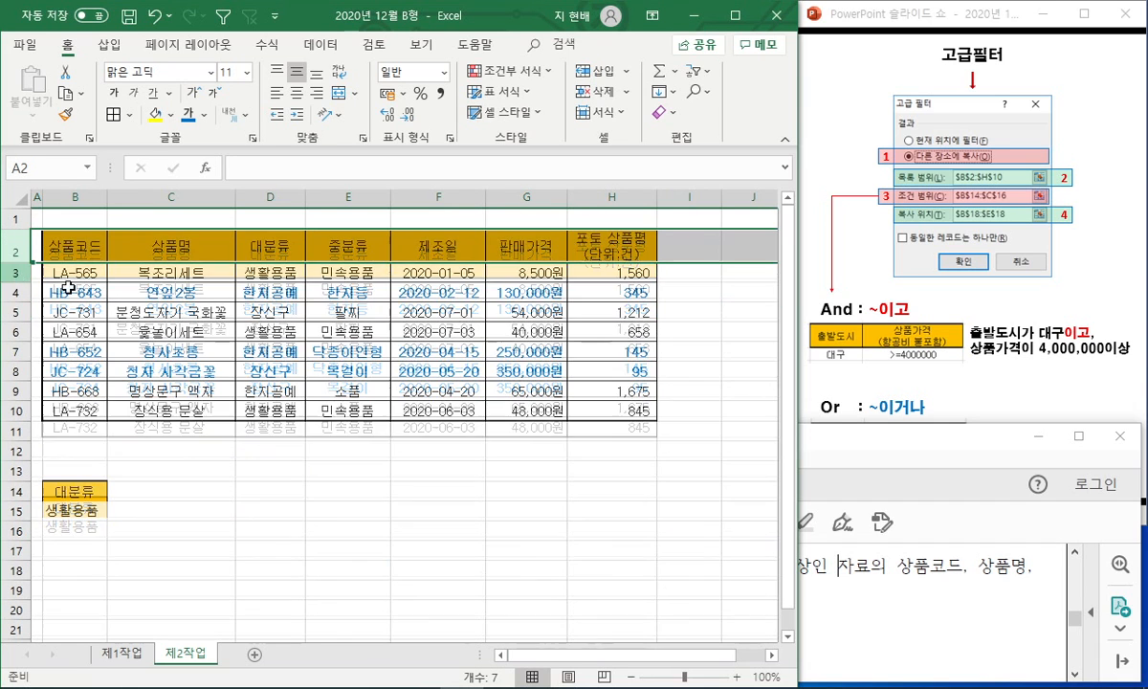
Copy the 포토 상품평(단위:건) header from H2 into cell C14 of the criteria range.
left_click(590, 245)
key("ctrl+c")
left_click(154, 490)
key("ctrl+v")
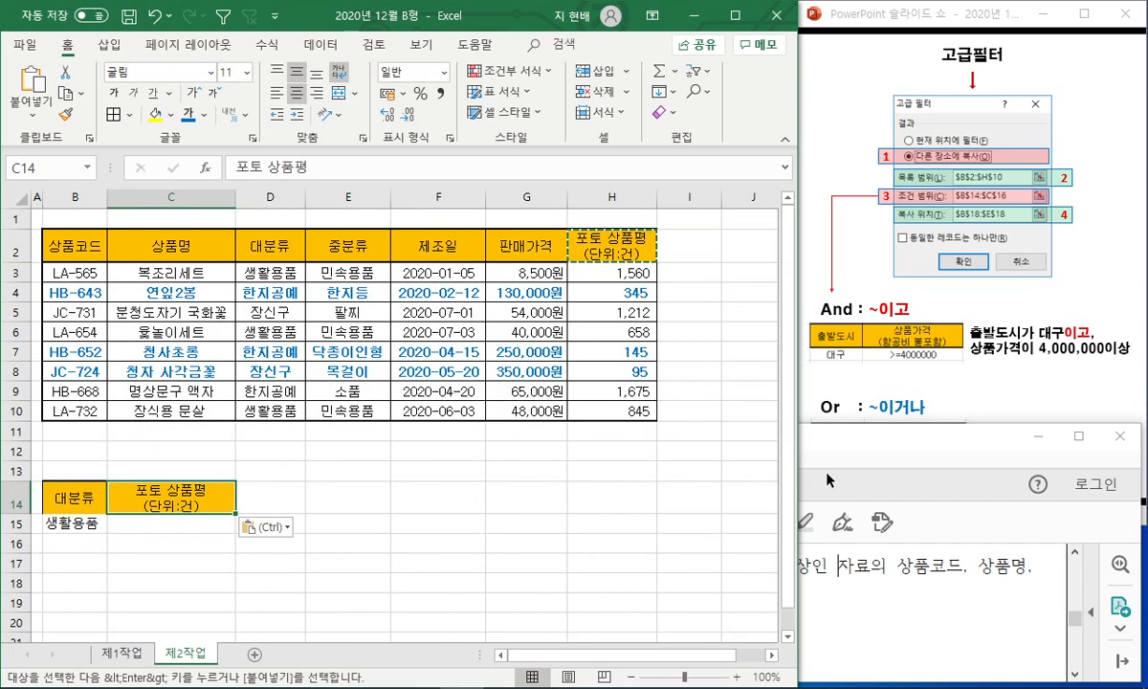
Check the photo review threshold in the PDF and enter the condition >=1000 in cell C16.
left_click(878, 459)
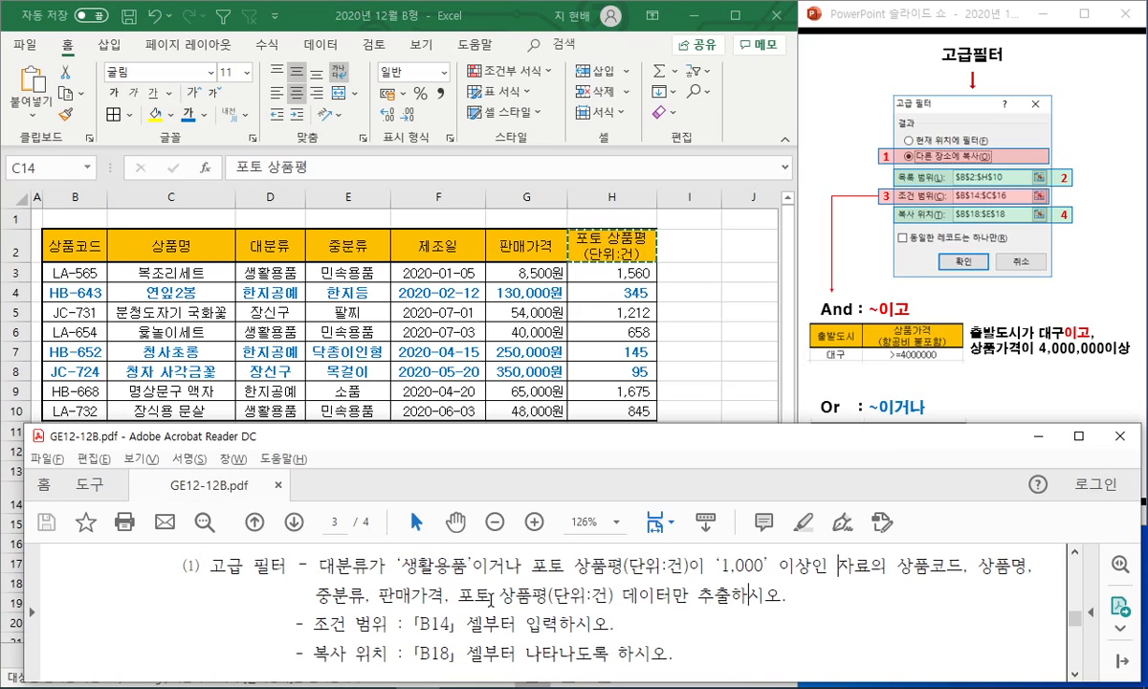
left_click_drag(491, 600, 613, 601)
left_click(613, 605)
left_click_drag(712, 566, 828, 567)
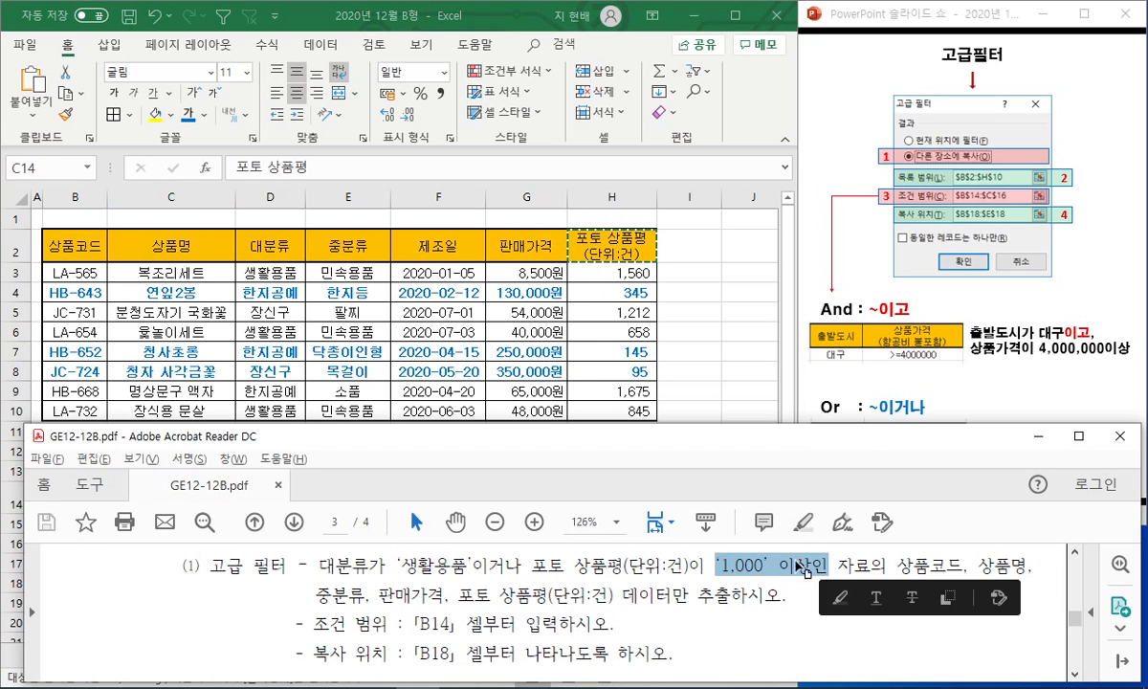
key("alt+Tab")
left_click(206, 541)
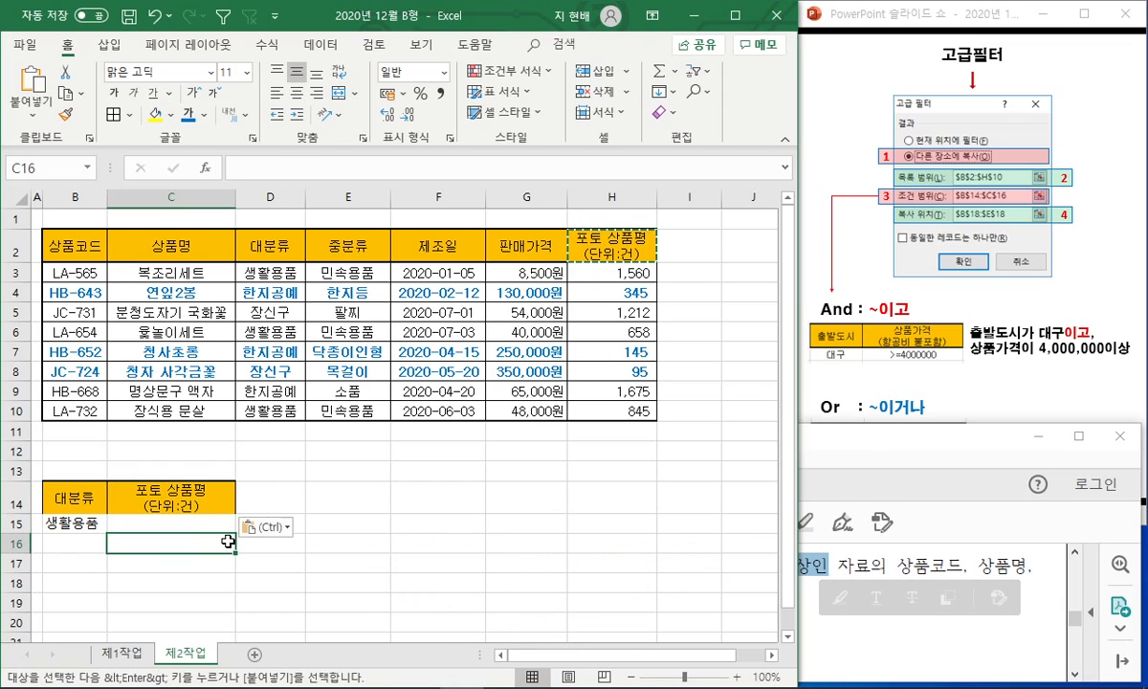
type(">=100")
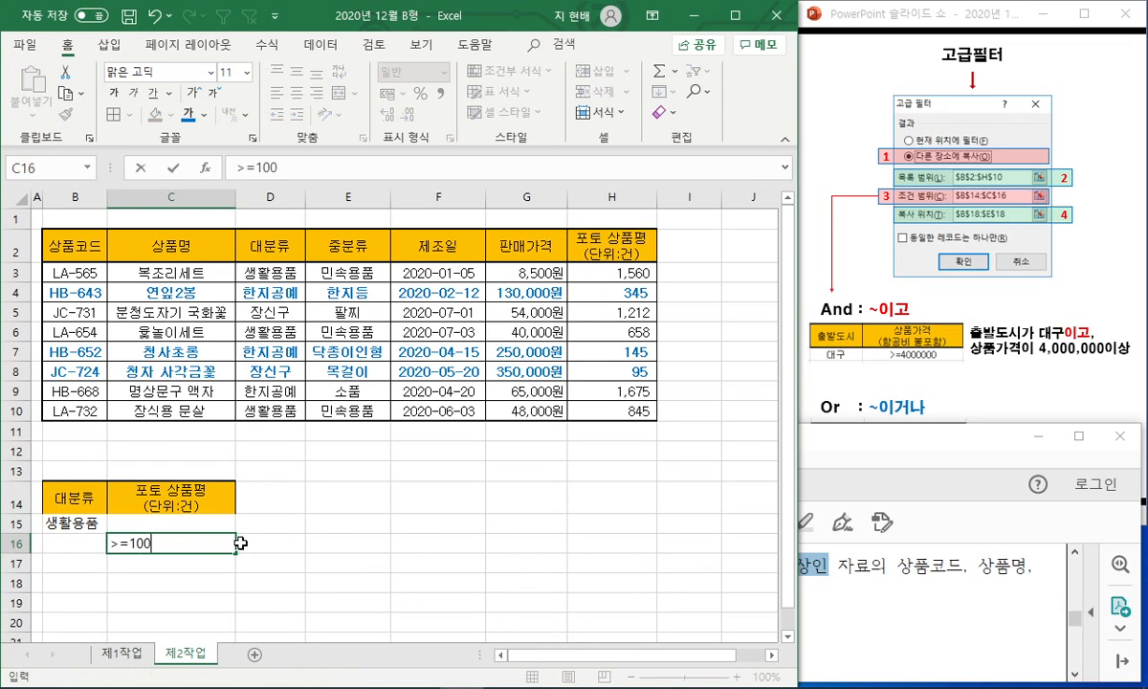
type("0")
key("Return")
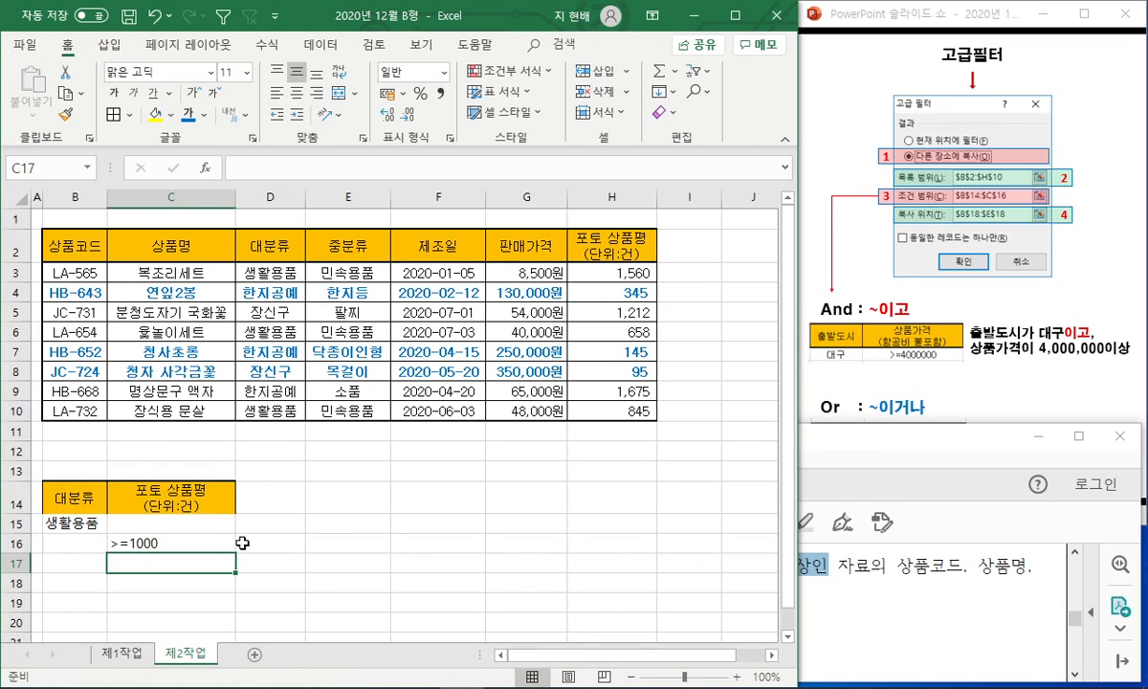
Check which fields the PDF asks to extract, and copy the 상품코드 and 상품명 headers into B18 and C18.
left_click(889, 444)
left_click(785, 577)
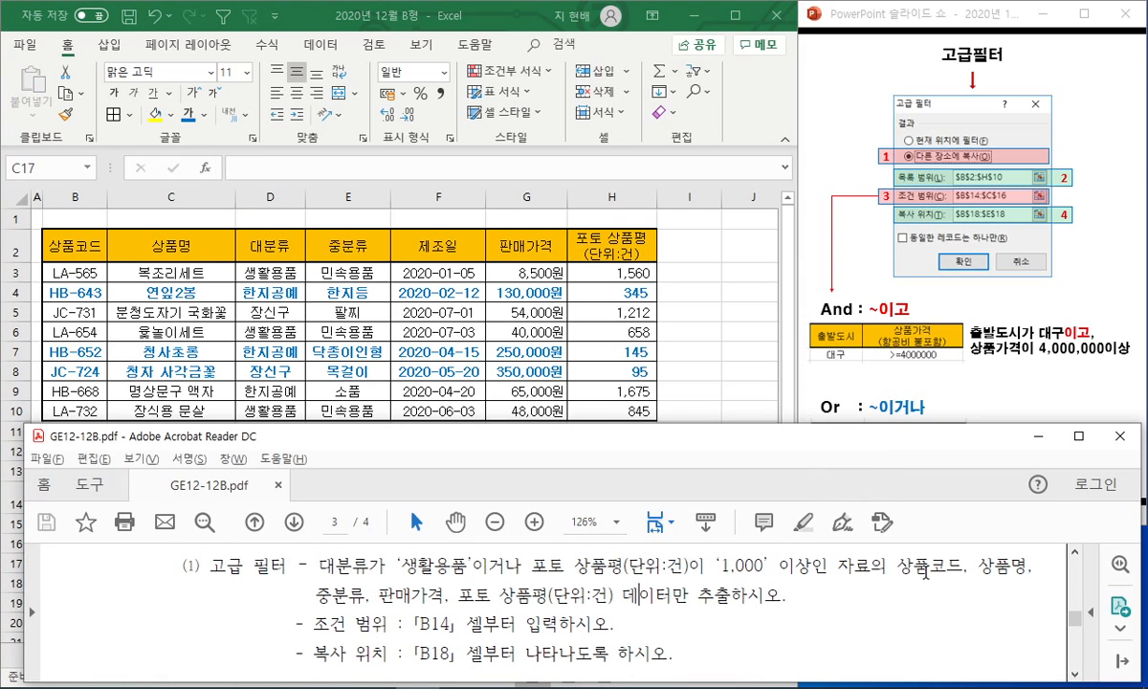
left_click_drag(940, 565, 547, 594)
left_click(409, 422)
left_click(73, 239)
key("ctrl+c")
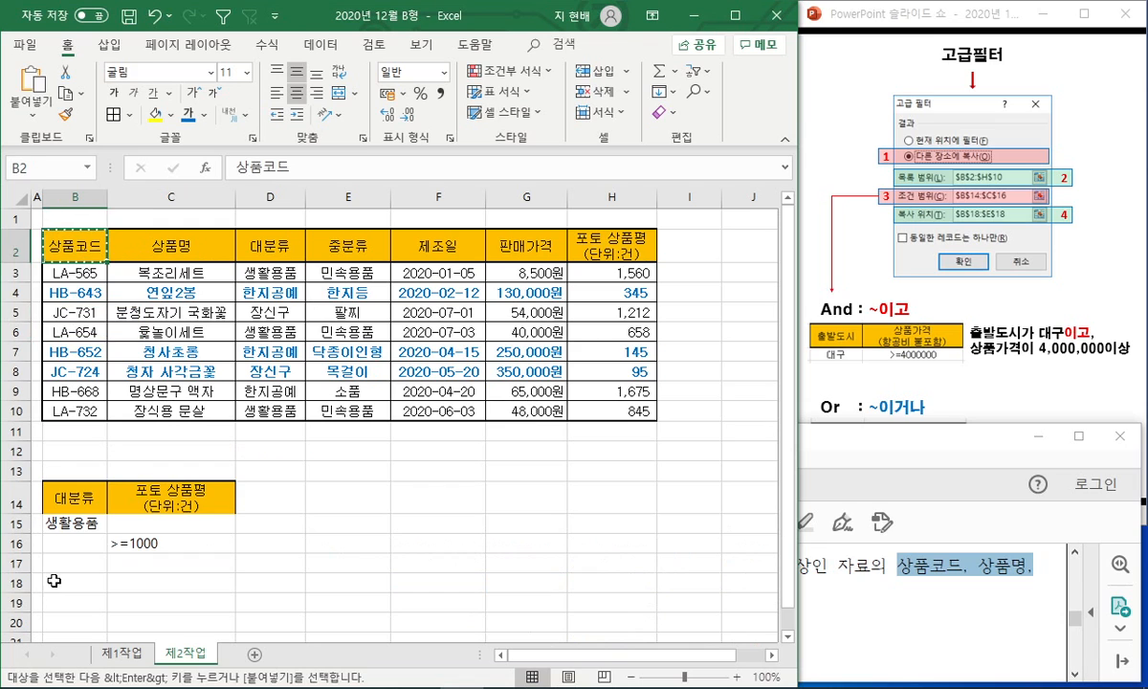
left_click(75, 582)
key("ctrl+v")
left_click(173, 244)
key("ctrl+c")
left_click(171, 582)
key("ctrl+v")
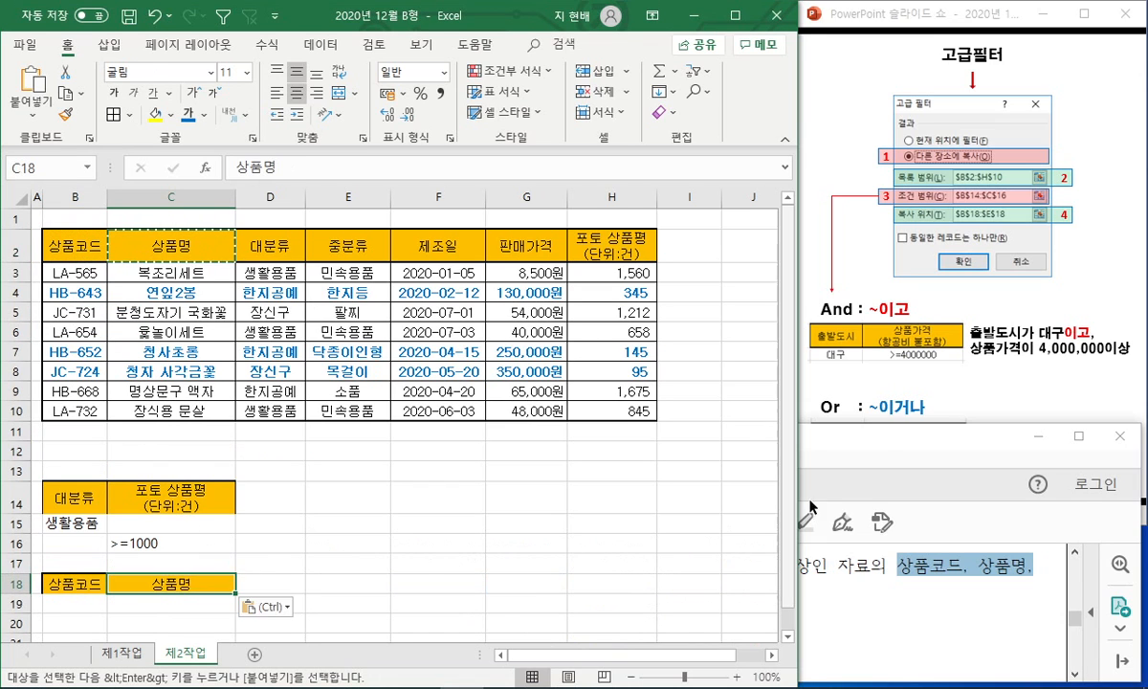
Copy the 중분류 and 판매가격 headers into cells D18 and E18, following the PDF's field list.
left_click(882, 451)
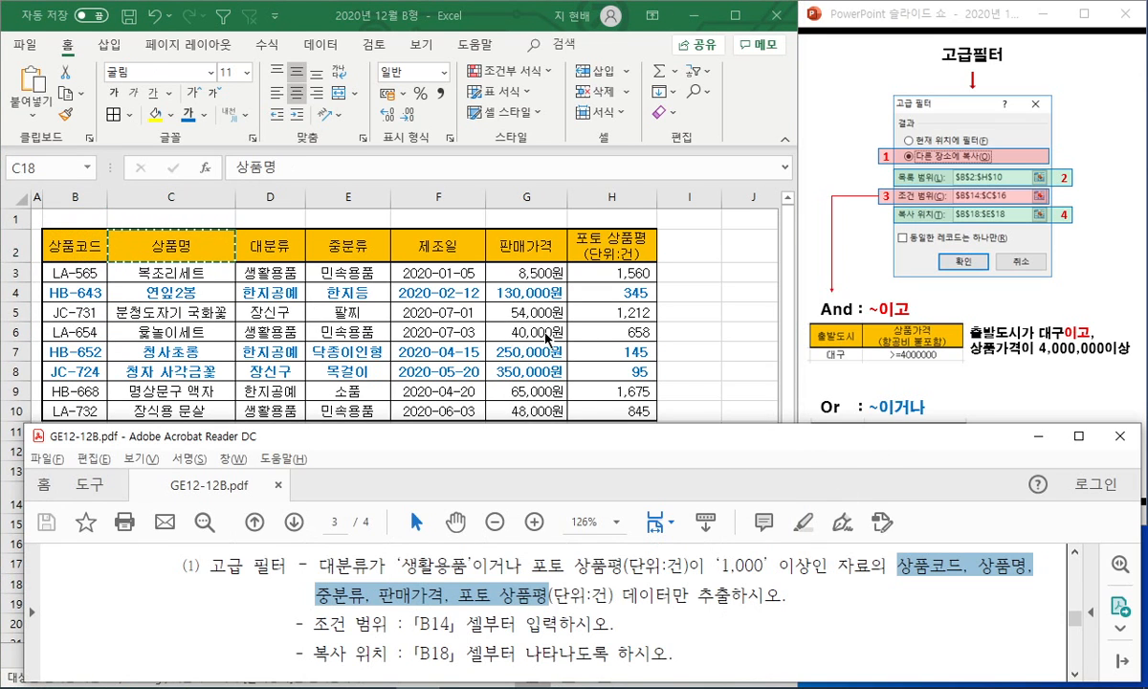
left_click(373, 335)
left_click(335, 244)
key("ctrl+c")
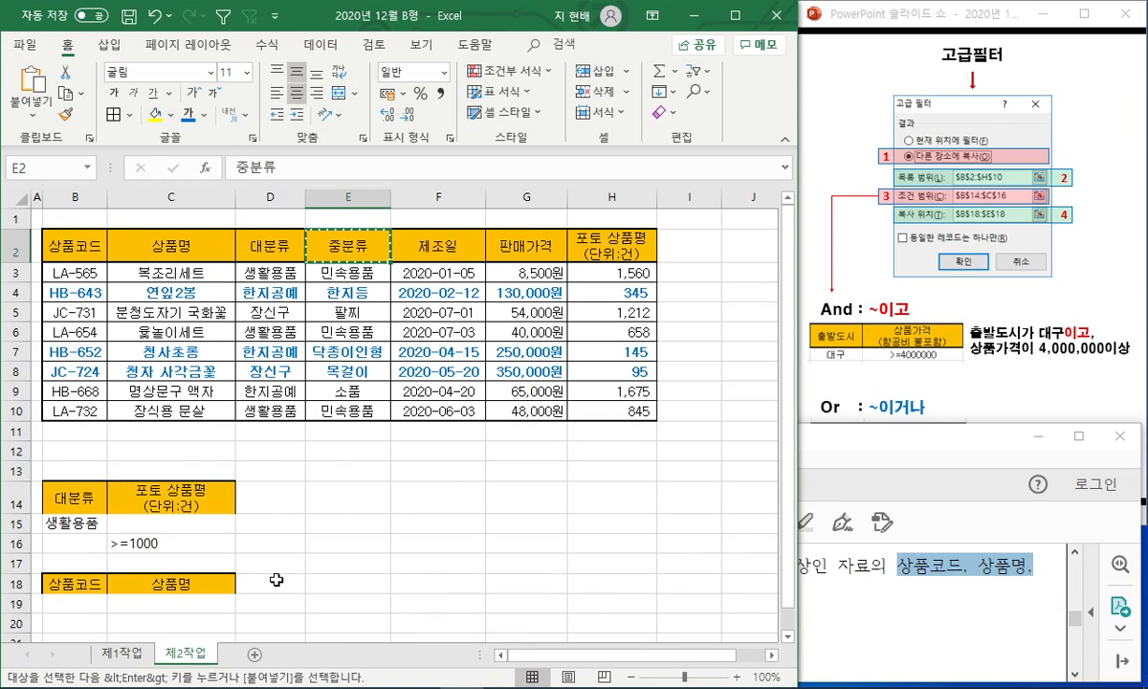
left_click(270, 583)
key("ctrl+v")
left_click(526, 246)
key("ctrl+c")
left_click(348, 583)
key("ctrl+v")
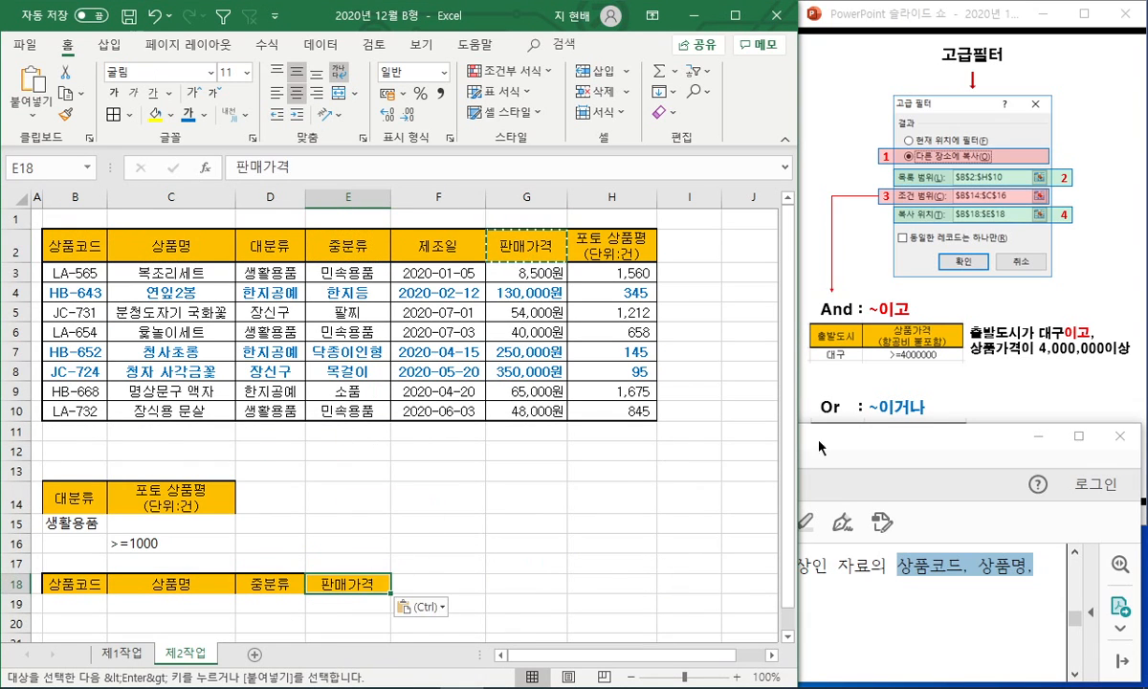
Copy the 포토 상품평(단위:건) header from H2 into cell F18 to complete the extraction headers.
left_click(834, 453)
left_click(670, 378)
left_click(612, 246)
key("ctrl+c")
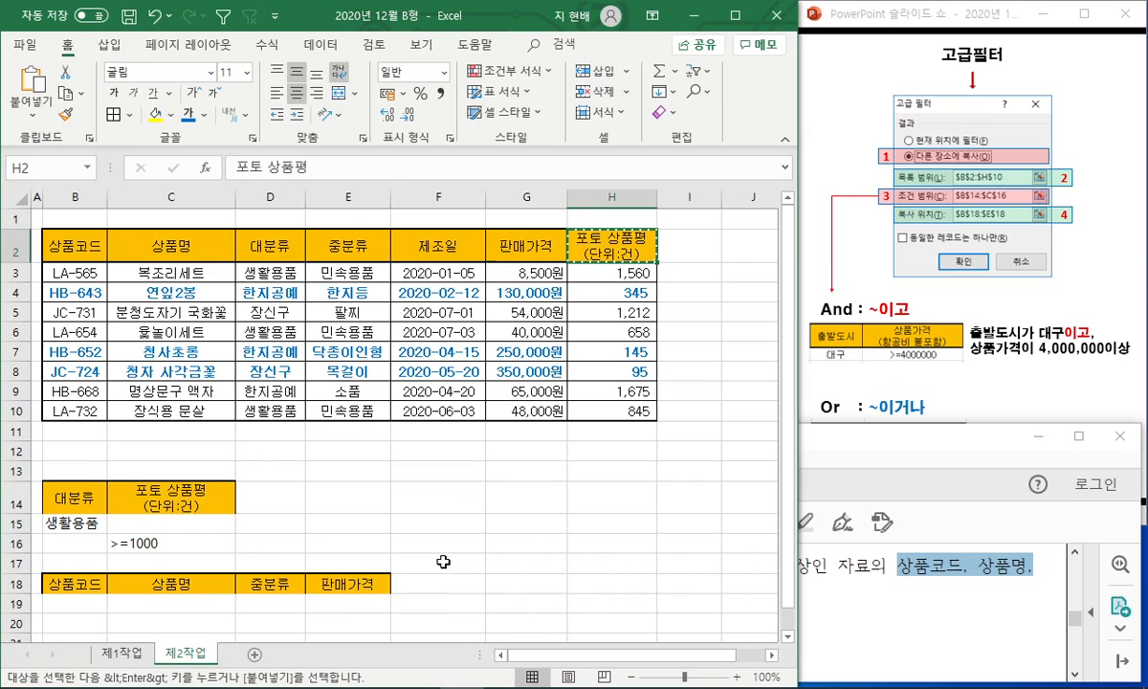
left_click(438, 588)
key("ctrl+v")
Run the Advanced Filter on B2:H10, copying the results to another location with criteria range B14:C16 and copy-to range B18:F18.
left_click(607, 508)
left_click(950, 153)
left_click(482, 302)
left_click_drag(66, 246, 613, 407)
left_click(322, 45)
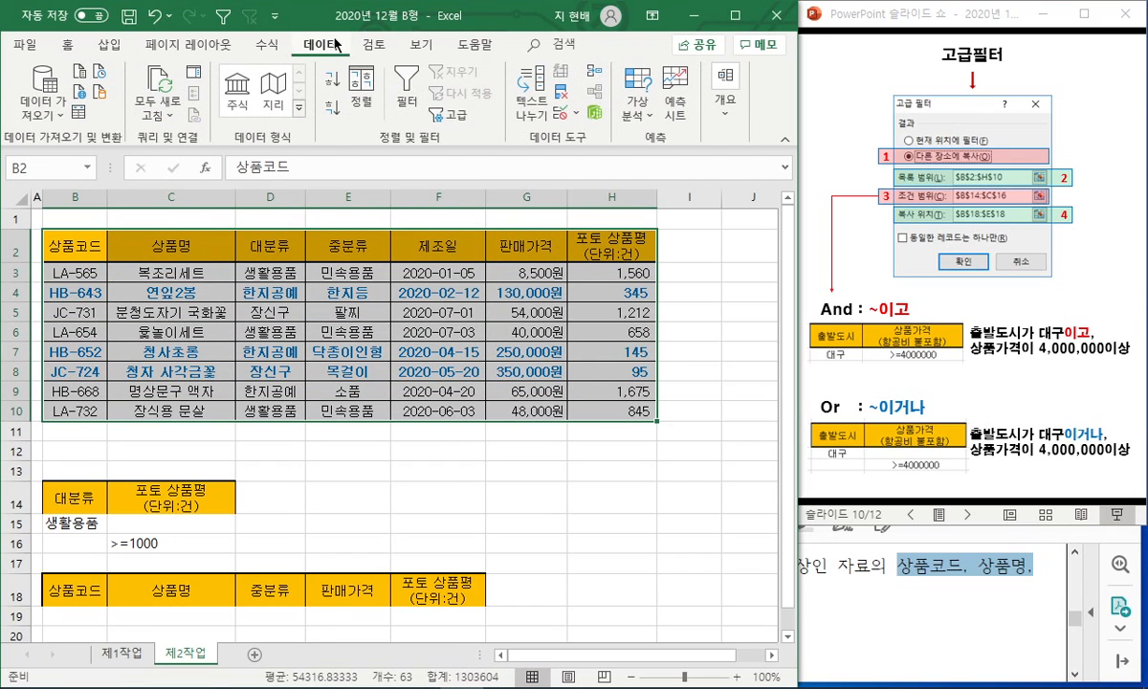
left_click(461, 117)
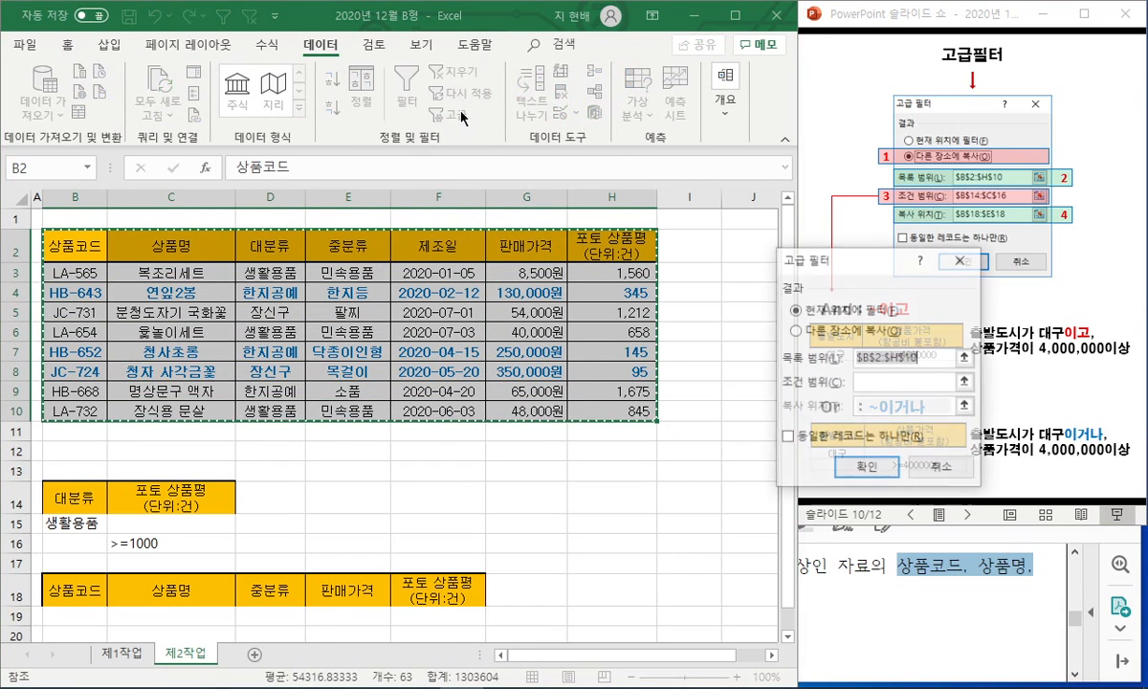
left_click_drag(842, 262, 669, 259)
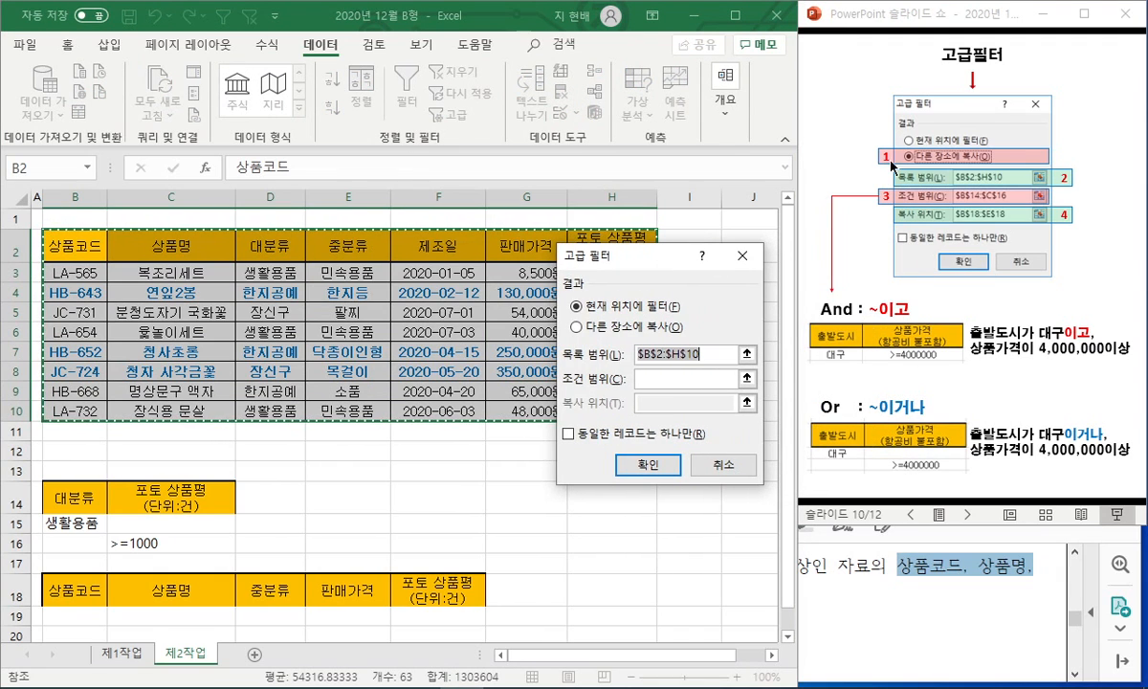
left_click(662, 327)
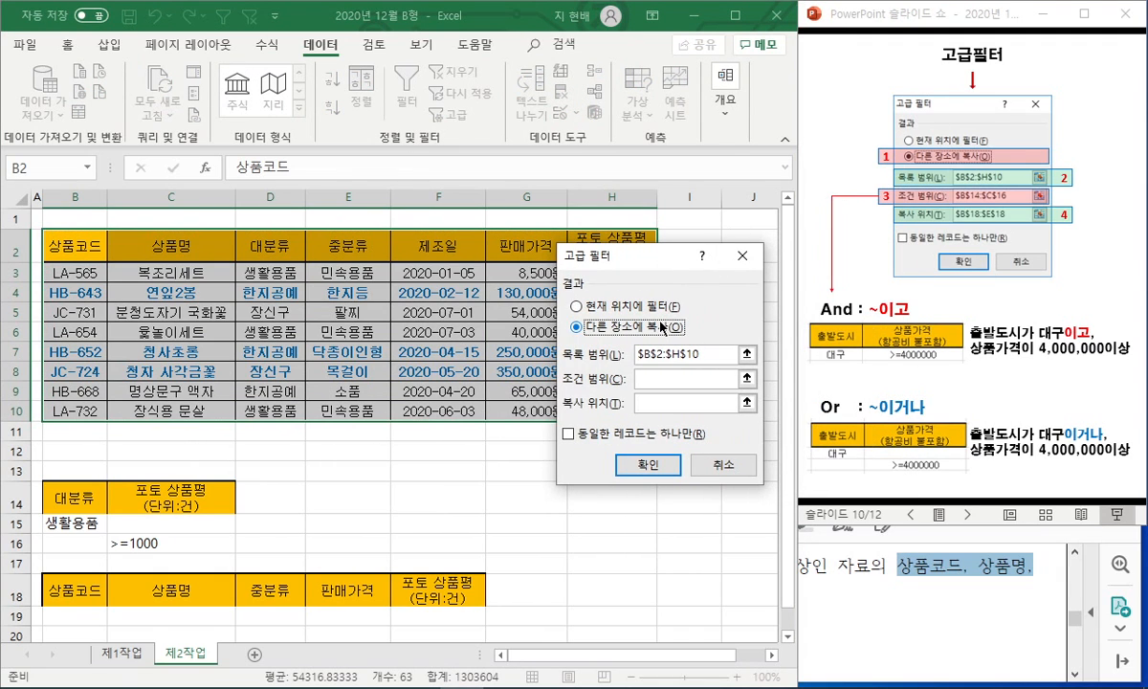
left_click_drag(55, 502, 215, 542)
left_click(659, 401)
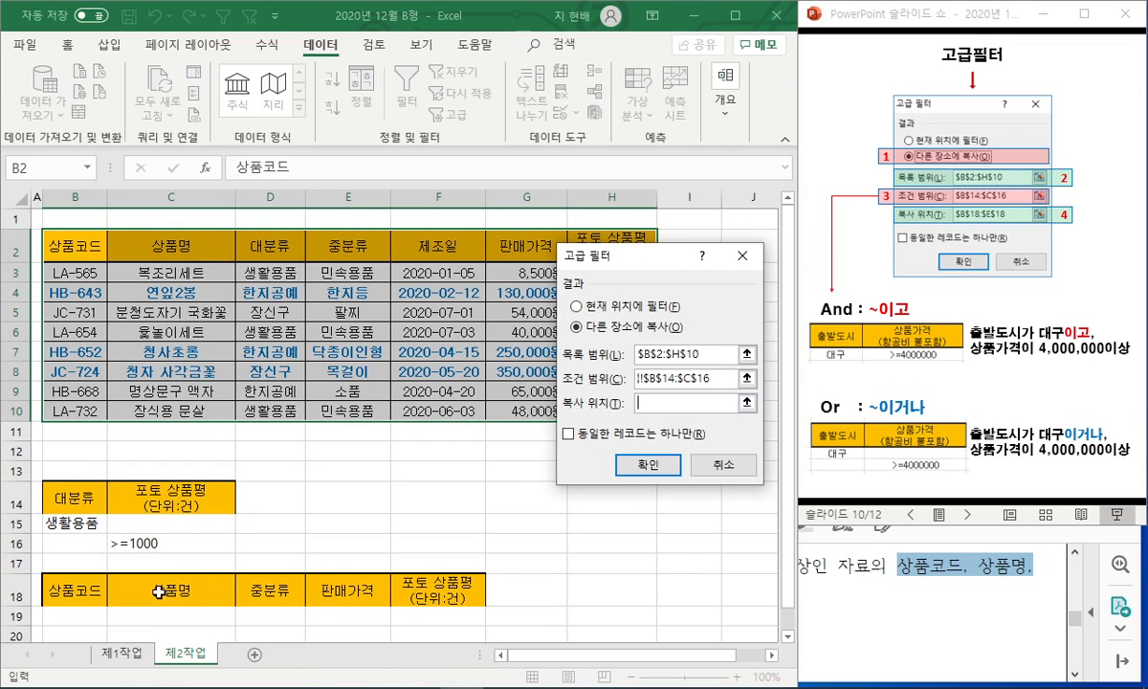
left_click_drag(76, 591, 442, 591)
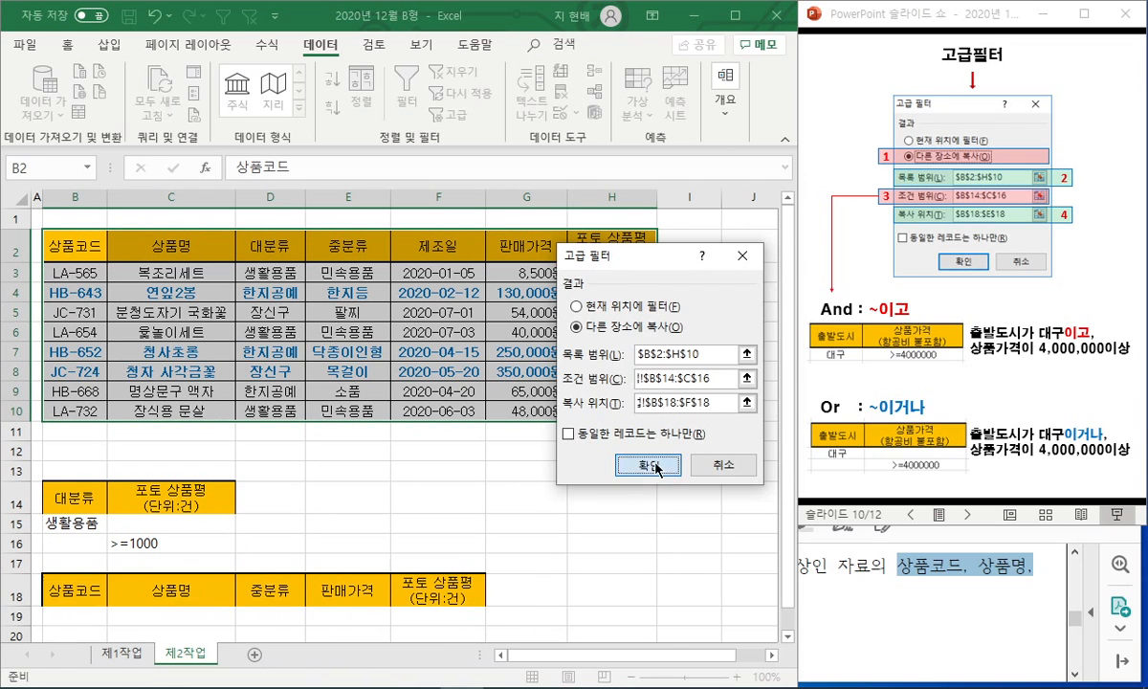
left_click(657, 469)
Check the PDF's table formatting instructions and set the extracted result range B18:F23 to no fill.
scroll(394, 553, "down", 1)
left_click_drag(114, 528, 440, 622)
left_click(929, 541)
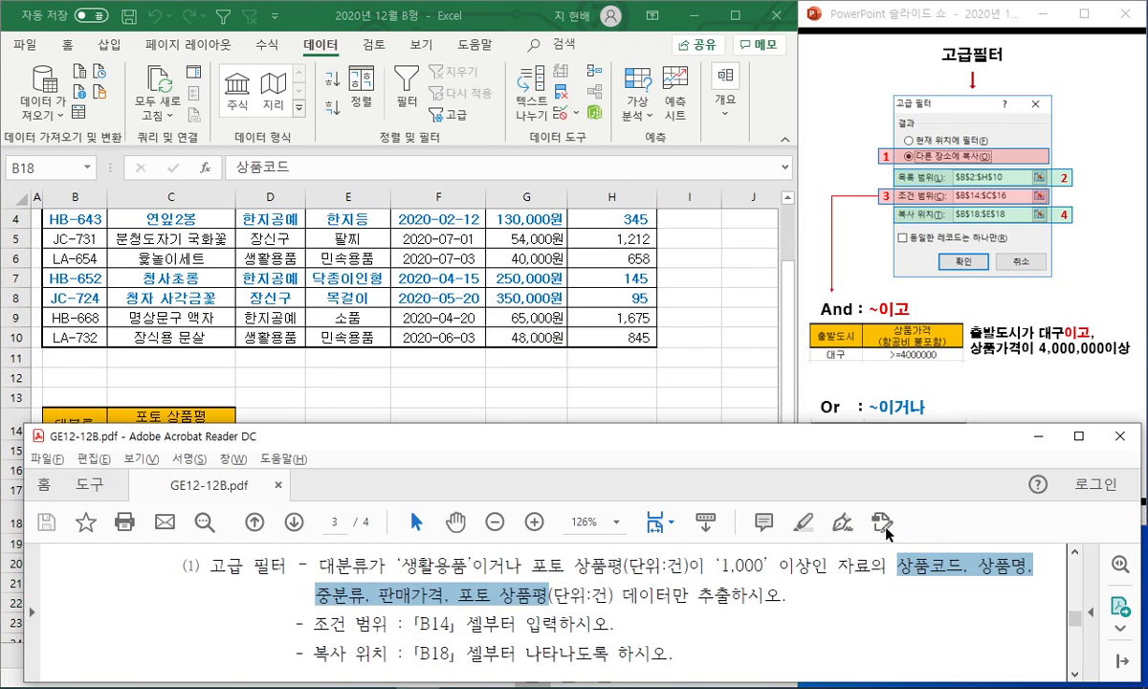
scroll(769, 593, "down", 5)
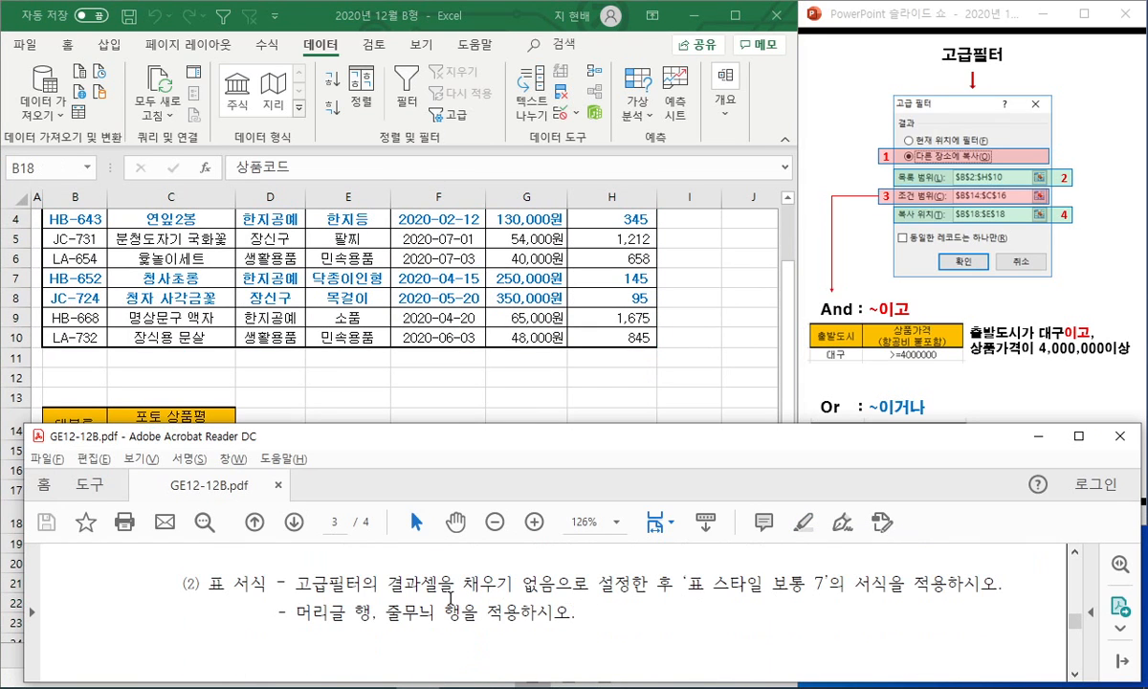
key("alt+Tab")
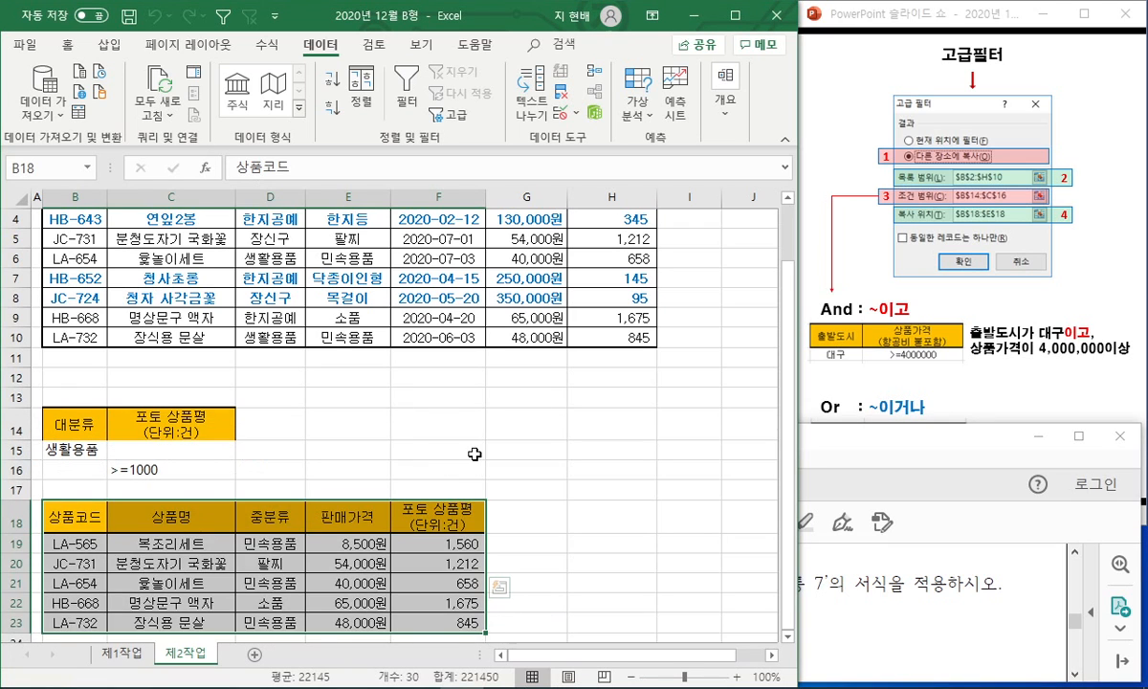
scroll(474, 454, "down", 1)
left_click(67, 44)
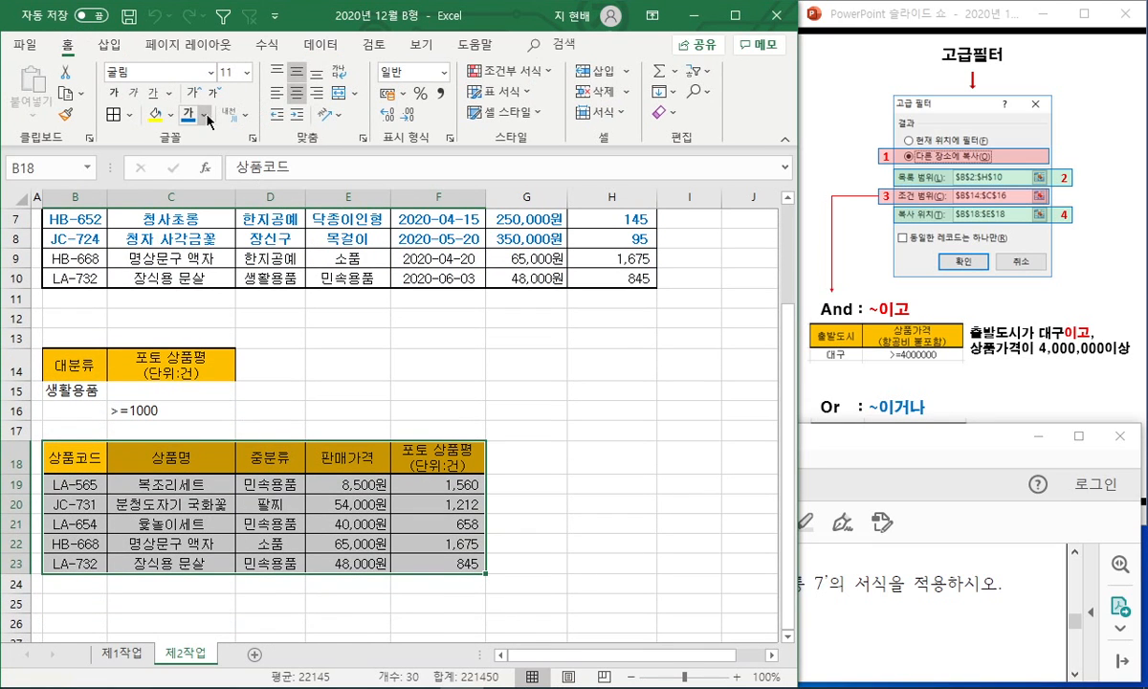
left_click(171, 114)
left_click(226, 310)
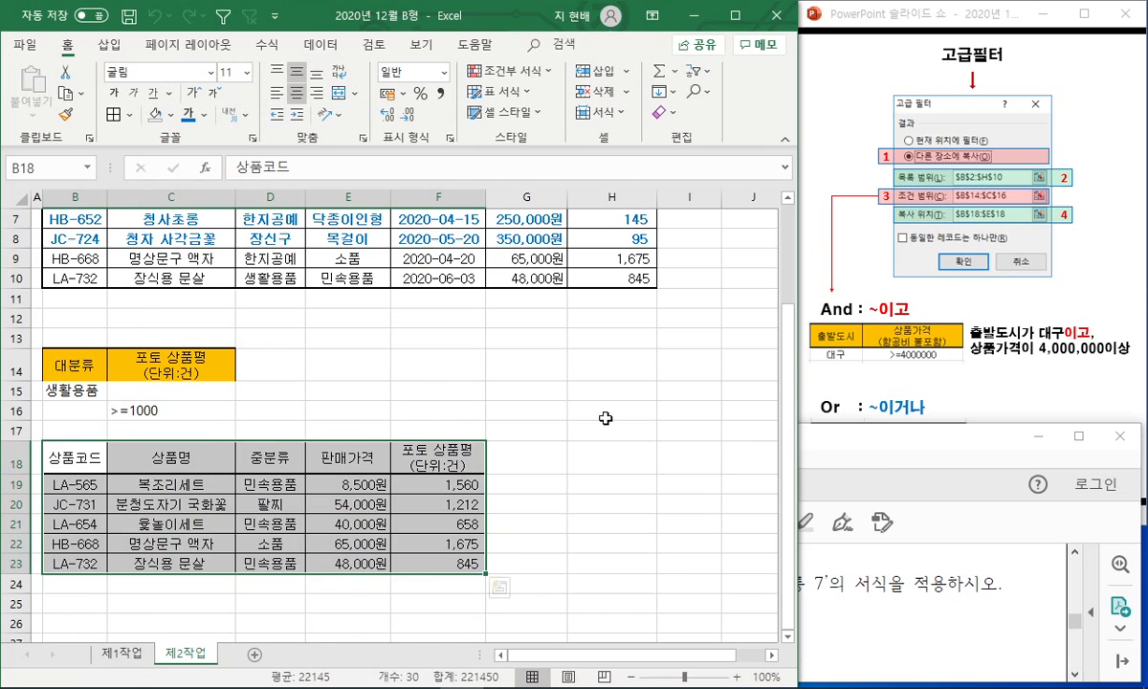
Check the PDF's required table style and convert the extracted range B18:F23 into a table.
left_click(882, 456)
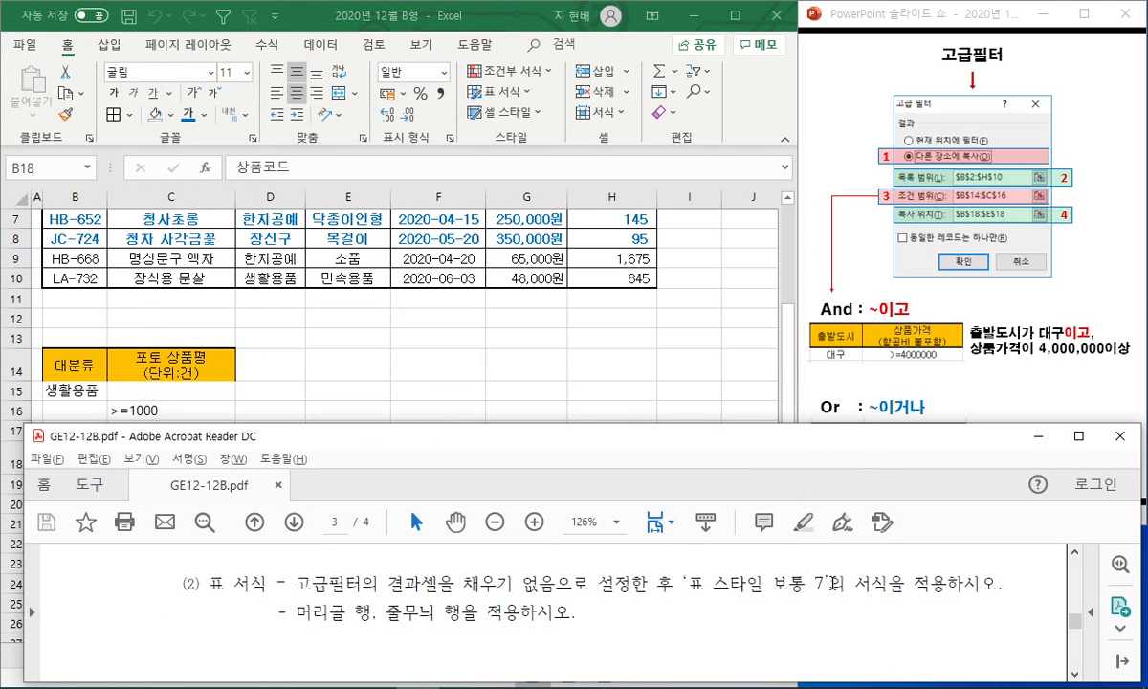
left_click(491, 363)
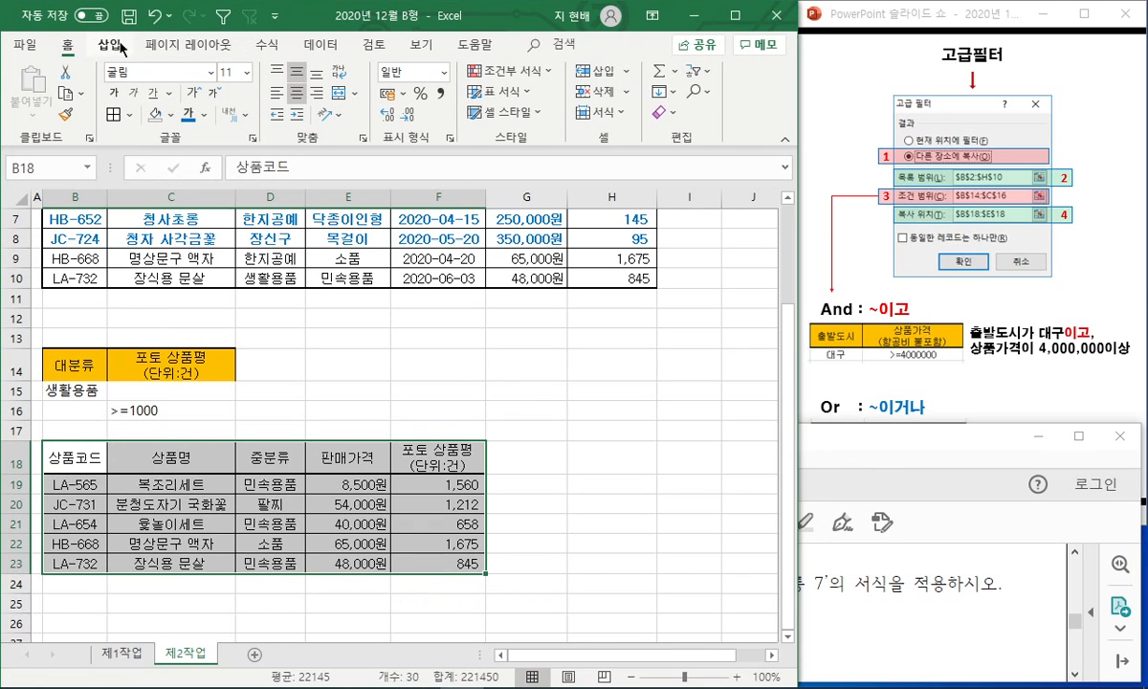
left_click(110, 52)
left_click(25, 95)
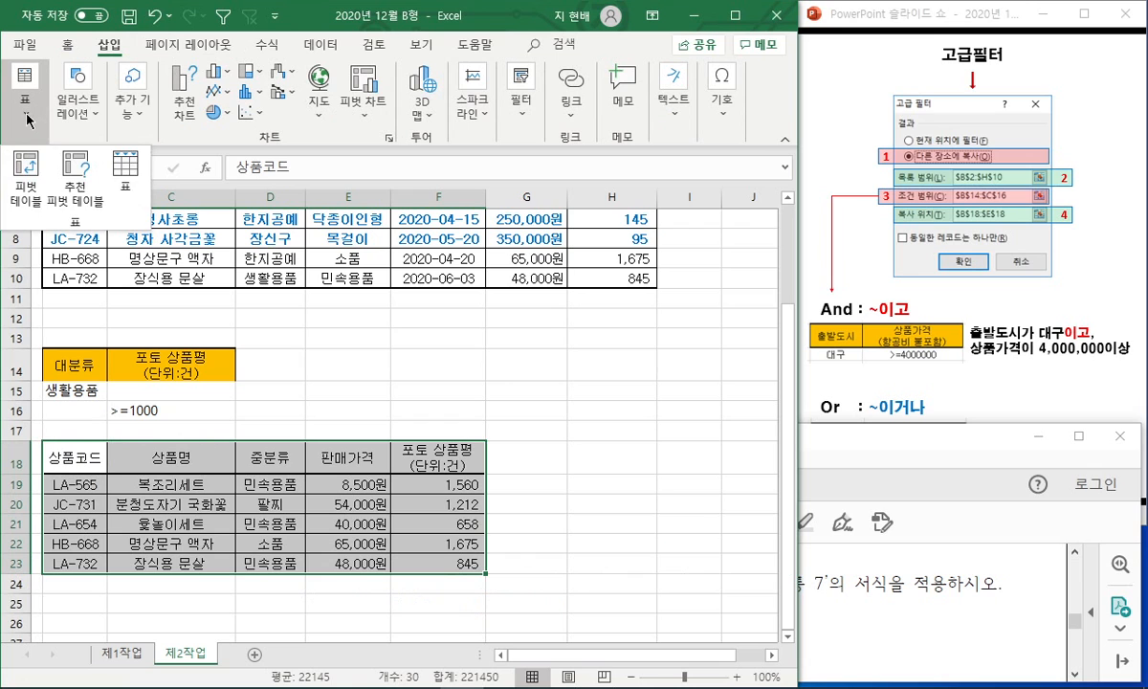
left_click(131, 175)
left_click(649, 417)
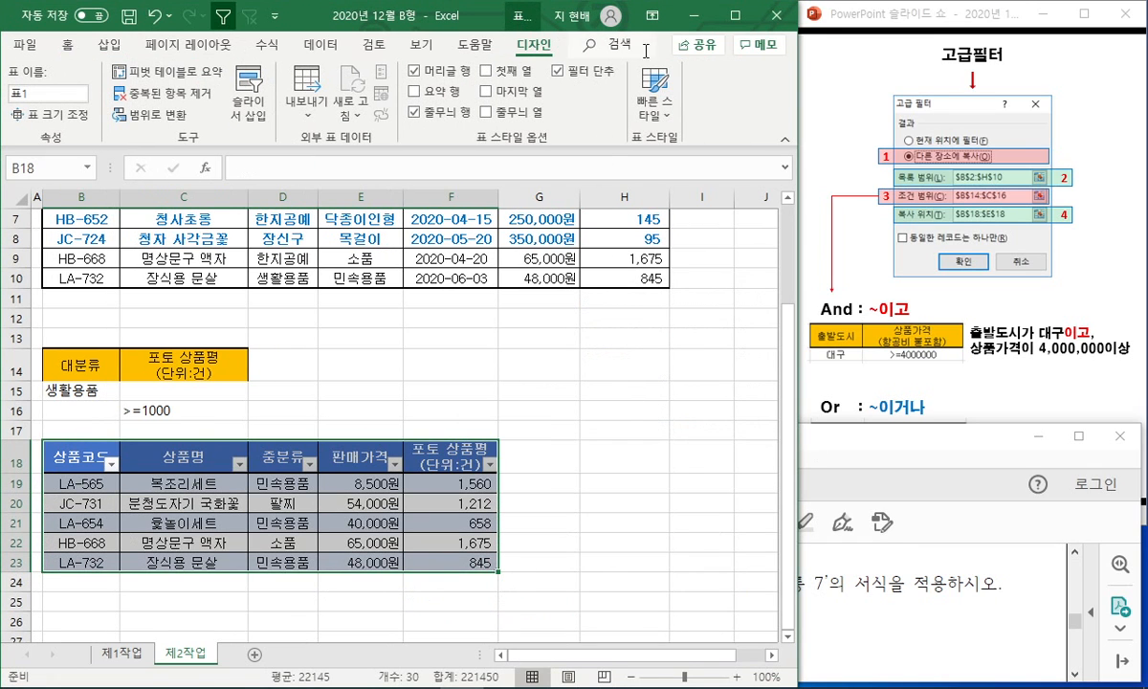
Maximize the Excel window and apply the green 표 스타일 보통 7 style to the extracted table.
left_click(910, 575)
left_click(707, 183)
left_click(735, 16)
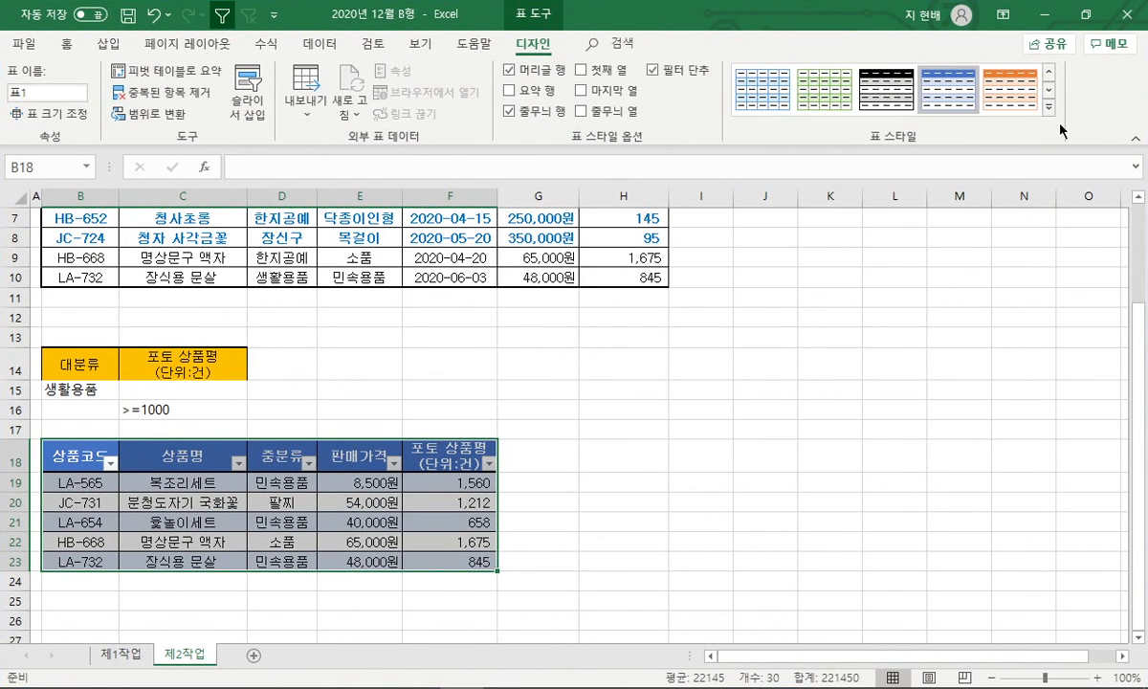
left_click(1048, 107)
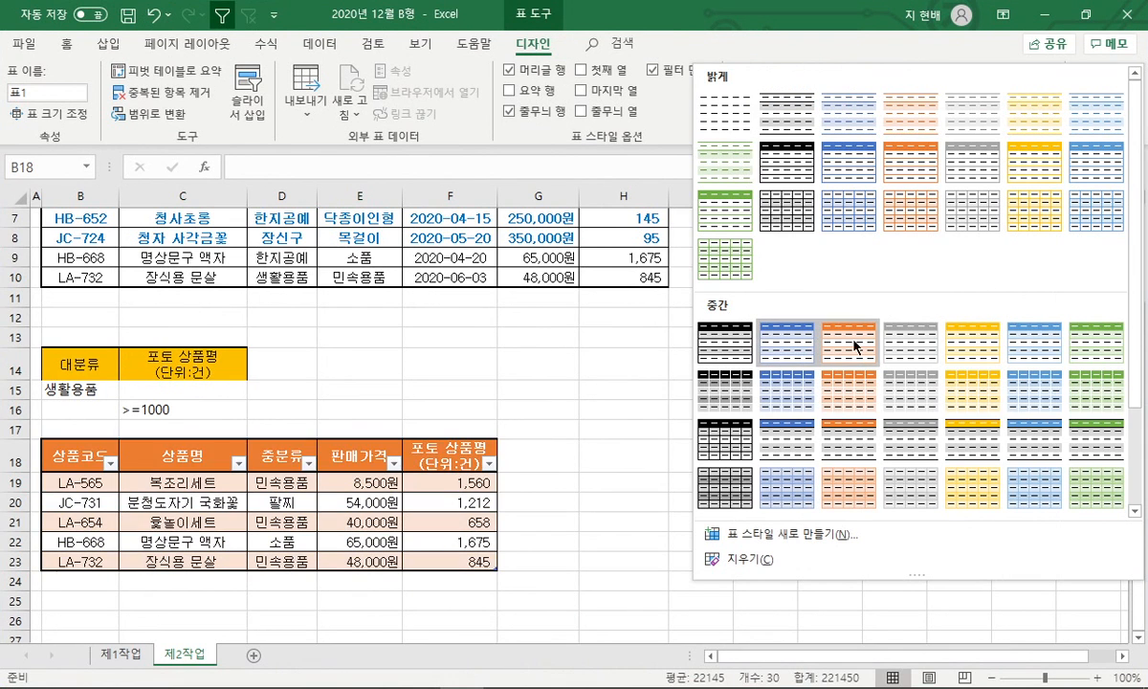
left_click(1085, 344)
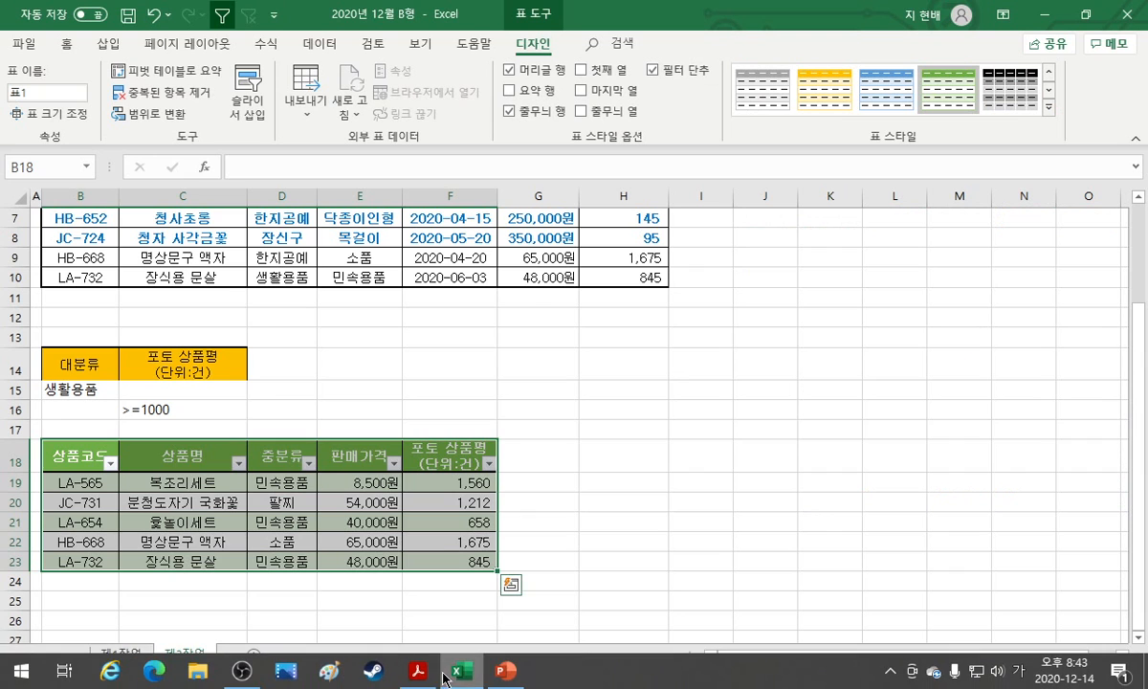
Check the PDF again for the required table style name and the header row and banded rows options.
left_click(417, 671)
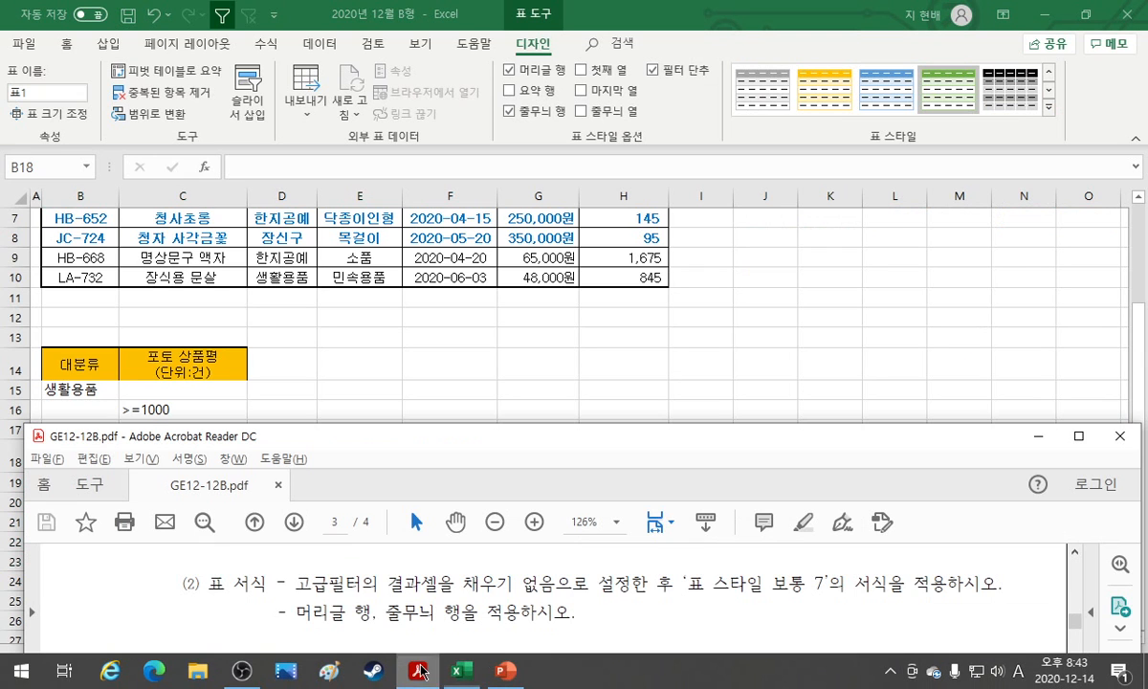
double_click(739, 581)
key("alt+Tab")
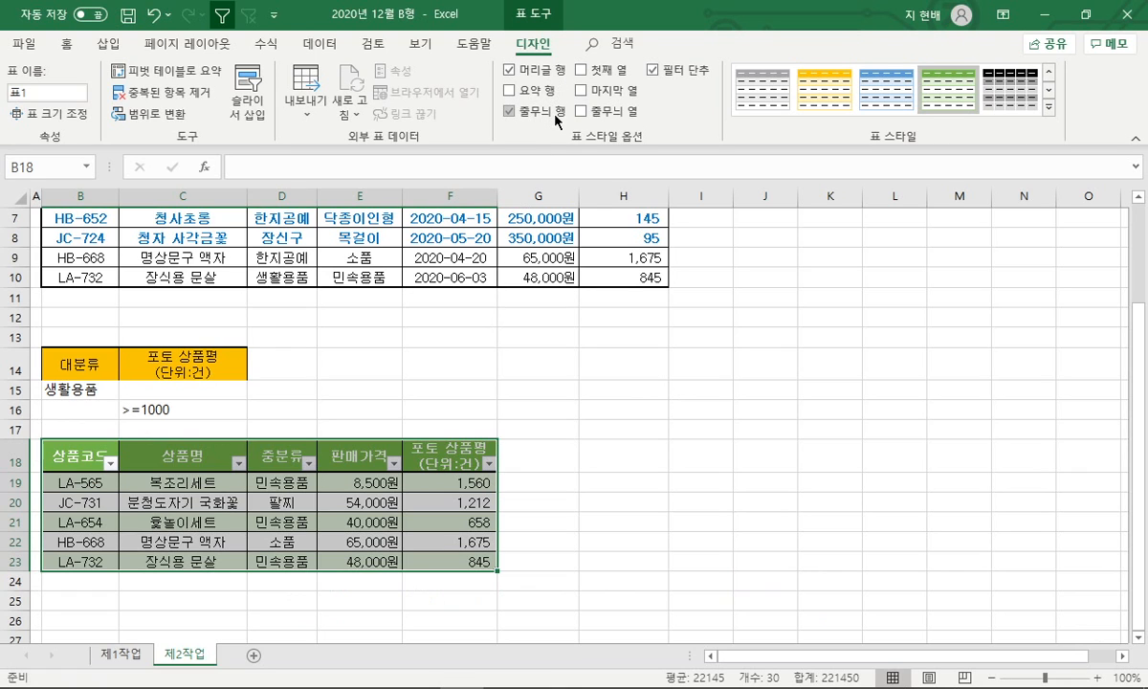
Try the table's header row and banded rows options, leaving both enabled.
left_click(543, 70)
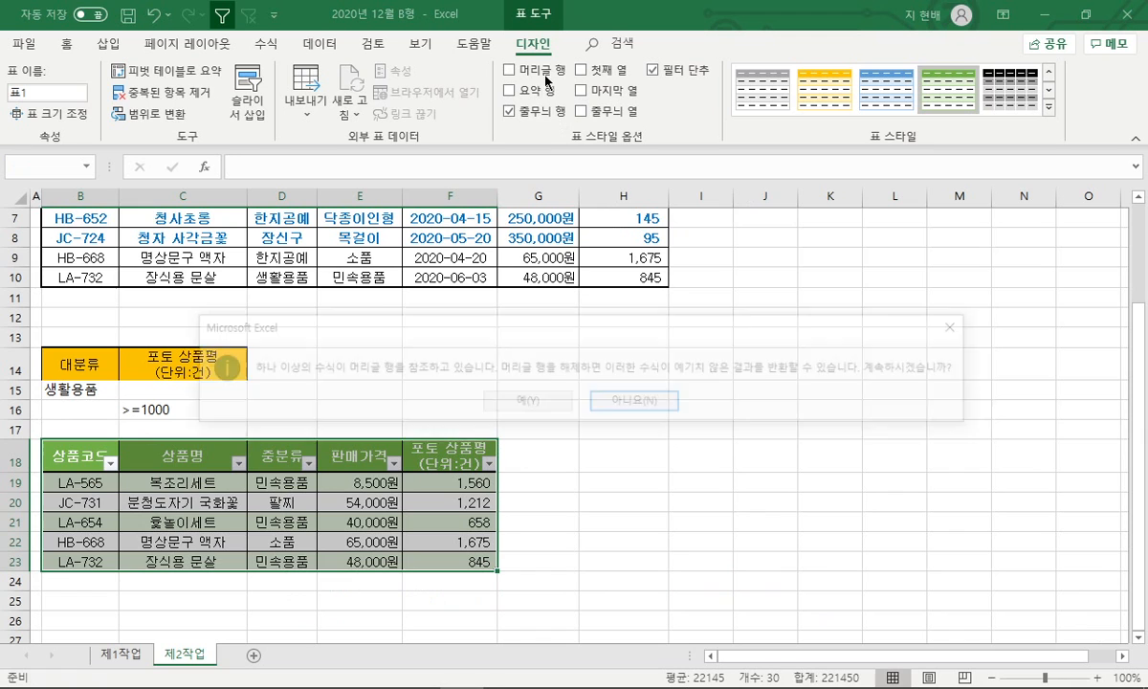
left_click(665, 404)
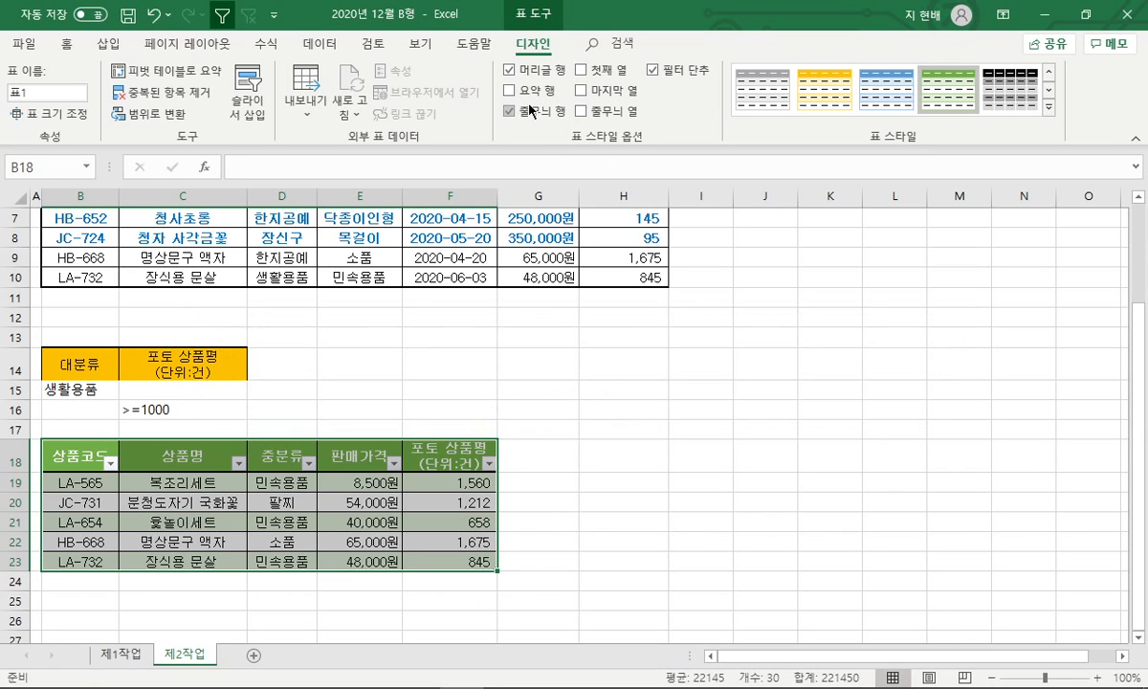
left_click(526, 111)
left_click(510, 111)
left_click(616, 518)
Read the PDF's 제3작업 피벗테이블 task for the source sheet, the target sheet and the four pivot table conditions.
mouse_move(509, 657)
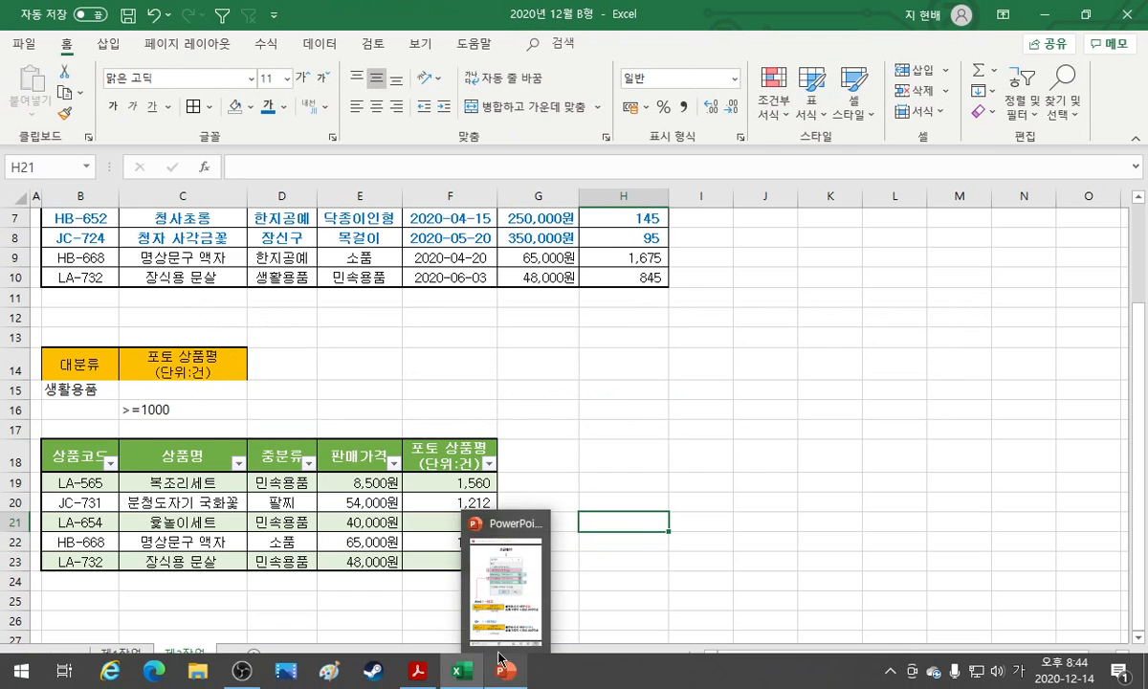
left_click(396, 617)
scroll(708, 597, "down", 3)
scroll(708, 597, "down", 4)
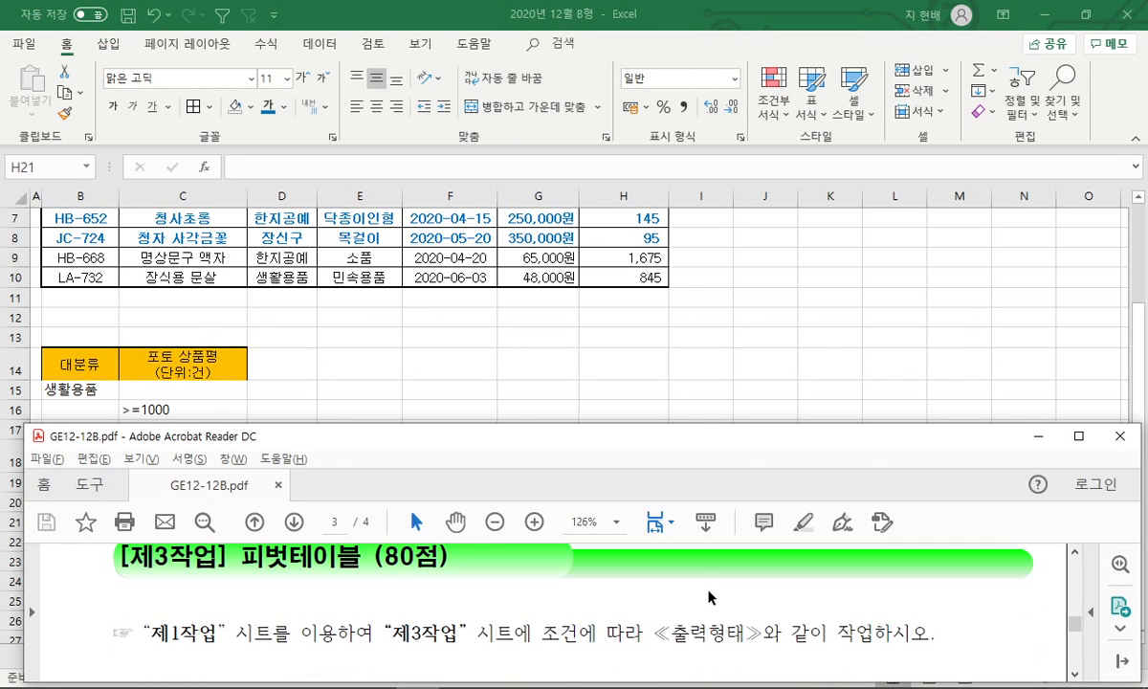
scroll(628, 600, "down", 1)
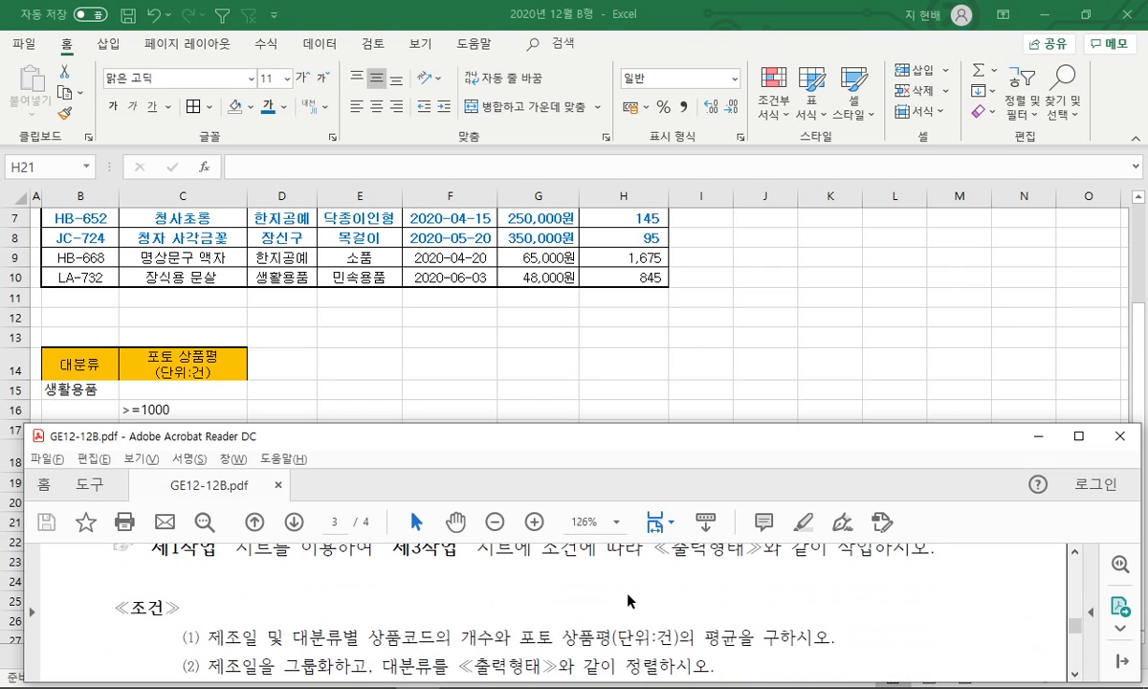
left_click_drag(636, 425, 632, 384)
scroll(892, 605, "down", 1)
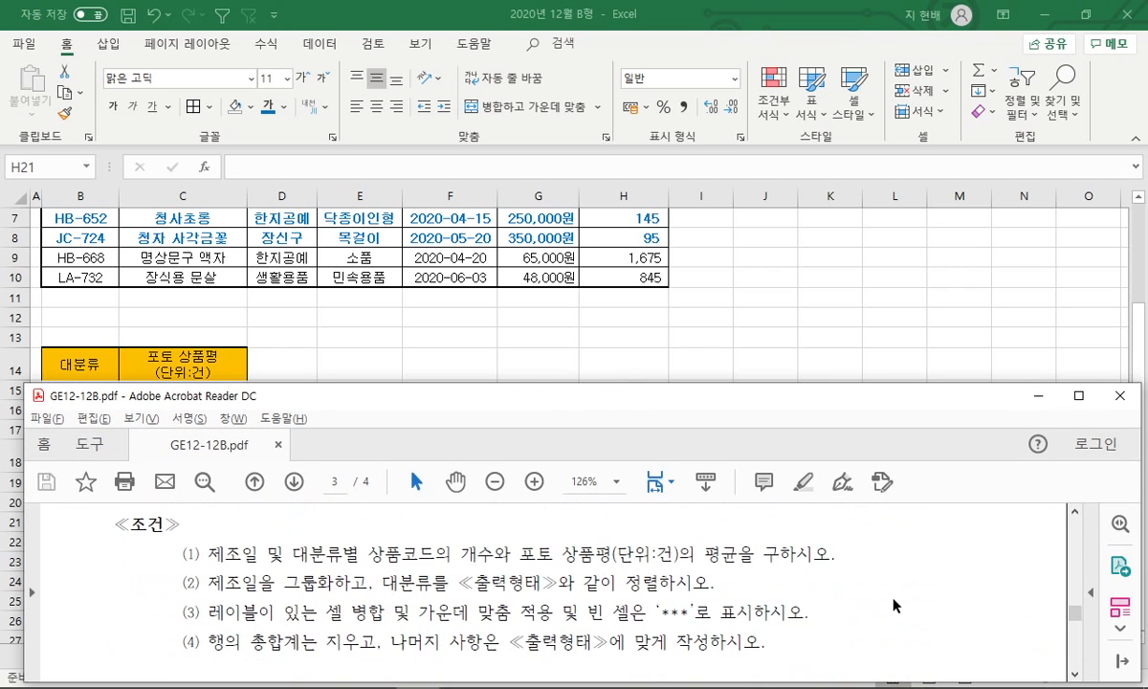
left_click(552, 336)
Create a pivot table from B4:H12 on the 제1작업 sheet, placing it in a new worksheet.
left_click(127, 659)
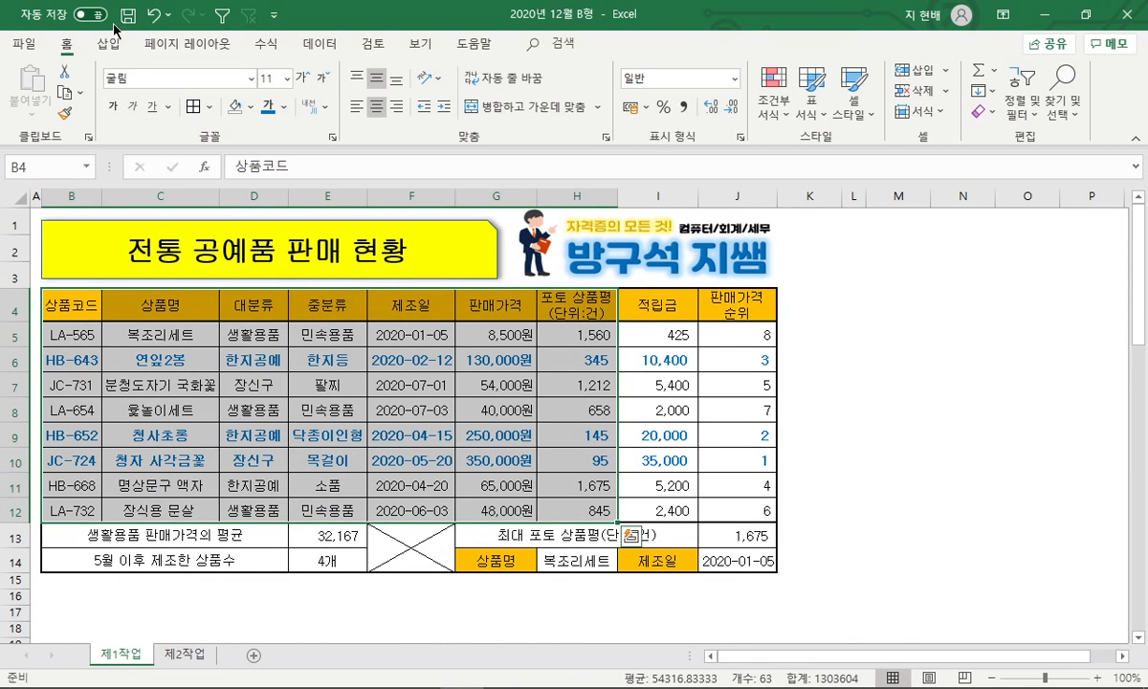
left_click(110, 44)
left_click(27, 88)
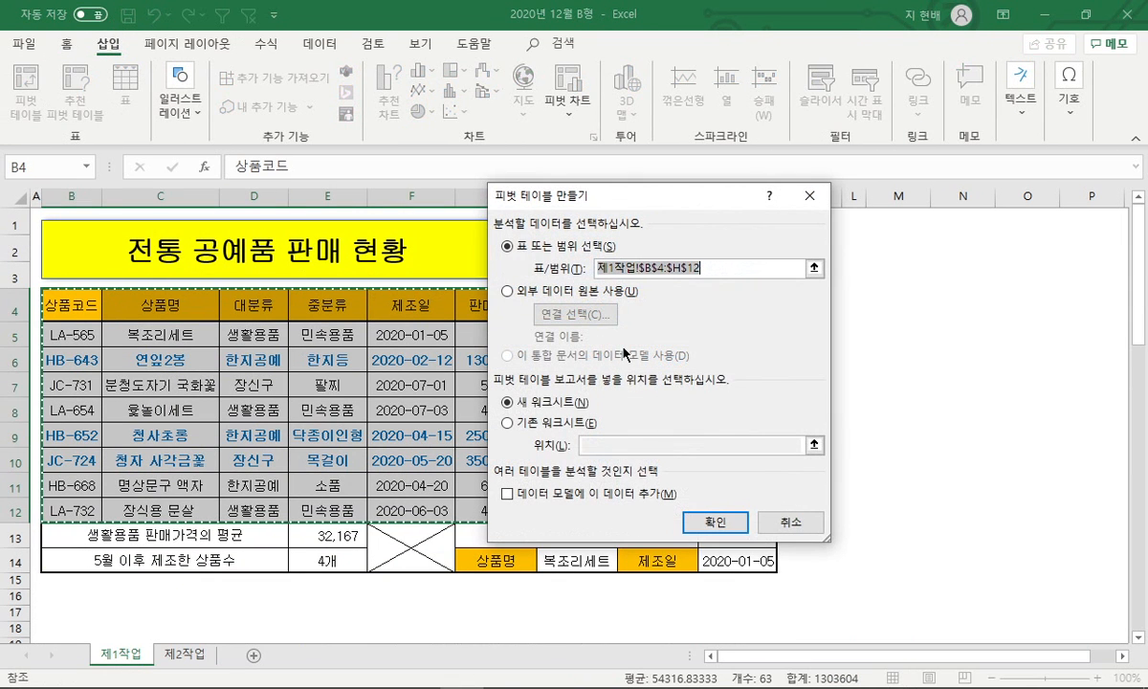
left_click(713, 520)
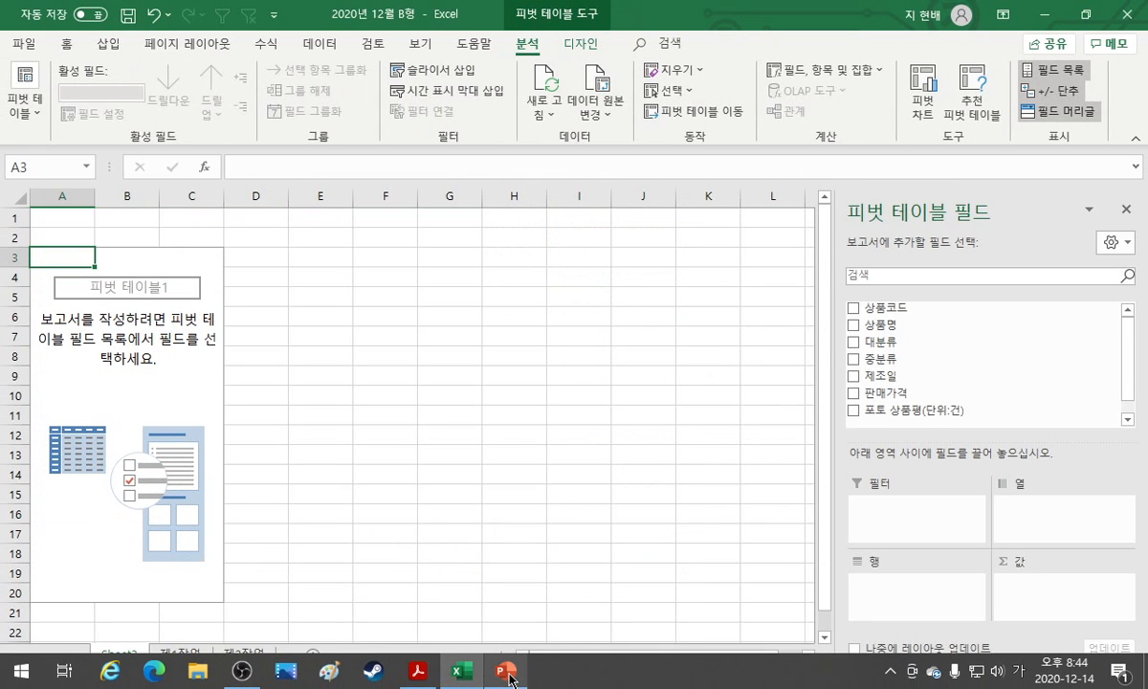
Check the output layout in the PDF, insert a column before column A and set the new column's width to 1.
left_click(428, 677)
scroll(323, 574, "down", 5)
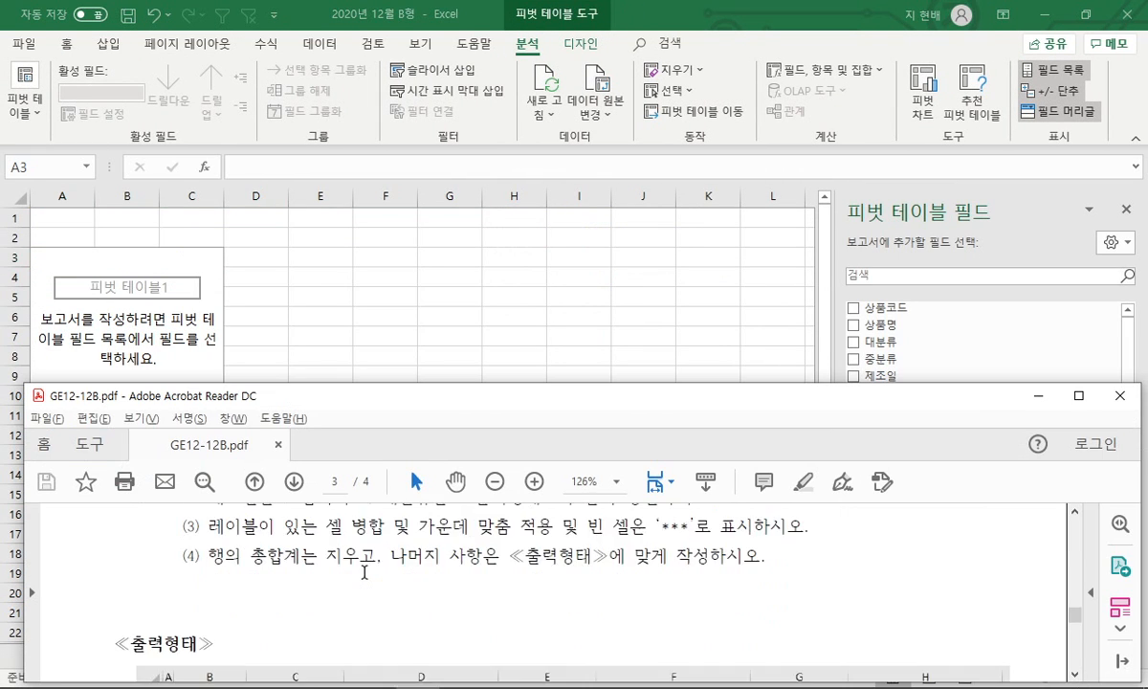
left_click(260, 314)
right_click(76, 200)
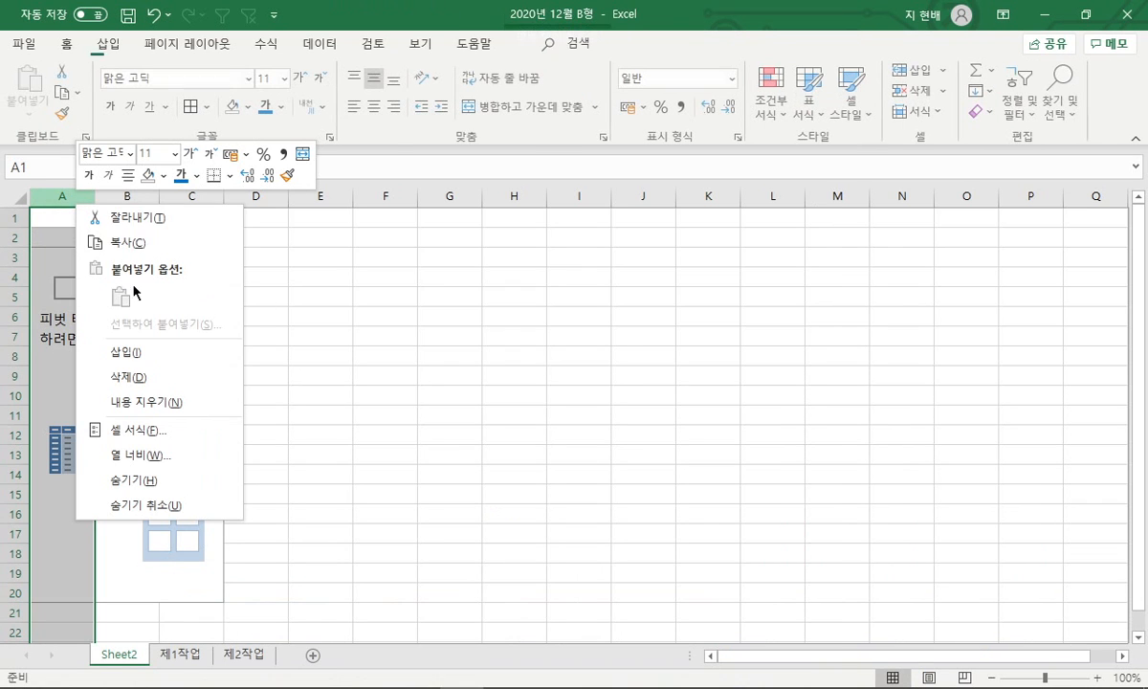
left_click(132, 353)
right_click(79, 216)
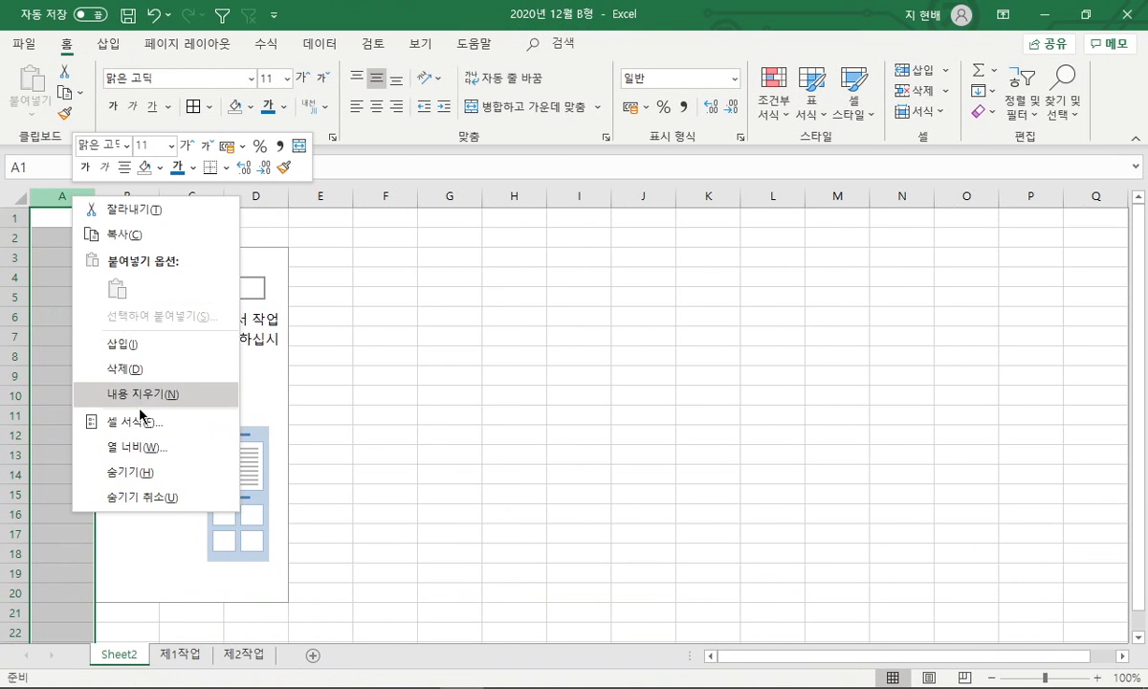
left_click(148, 444)
type("1")
left_click(115, 468)
left_click(410, 397)
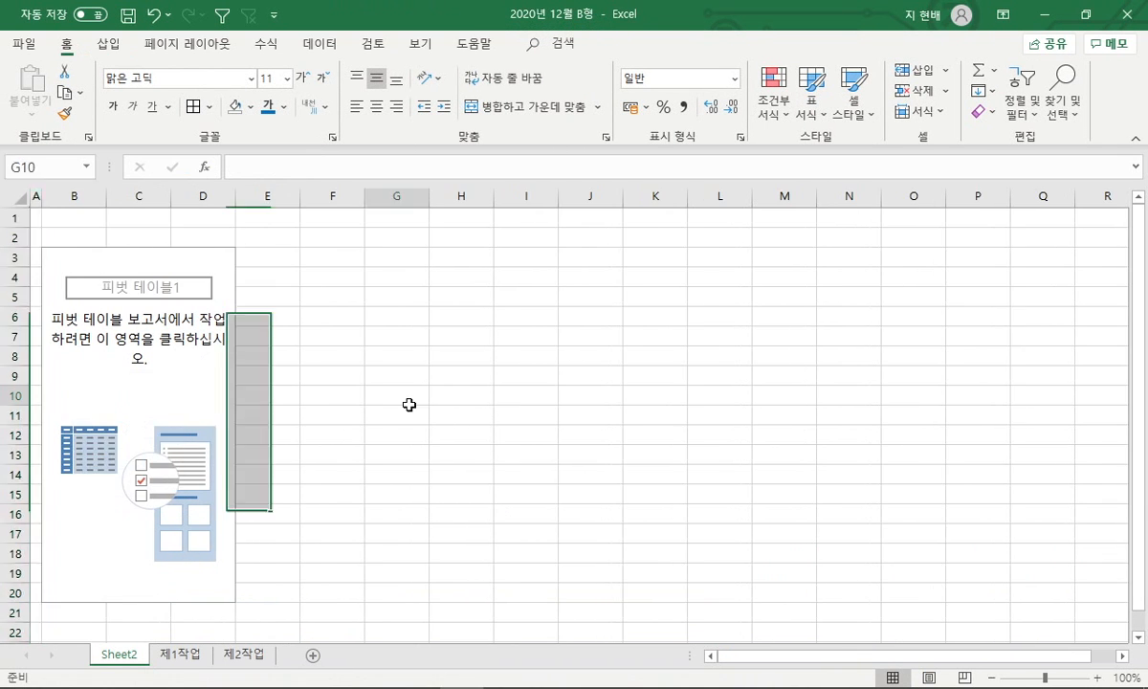
Check the pivot table's starting cell in the PDF and delete row 2 so the pivot table begins at B2.
mouse_move(467, 660)
left_click(429, 675)
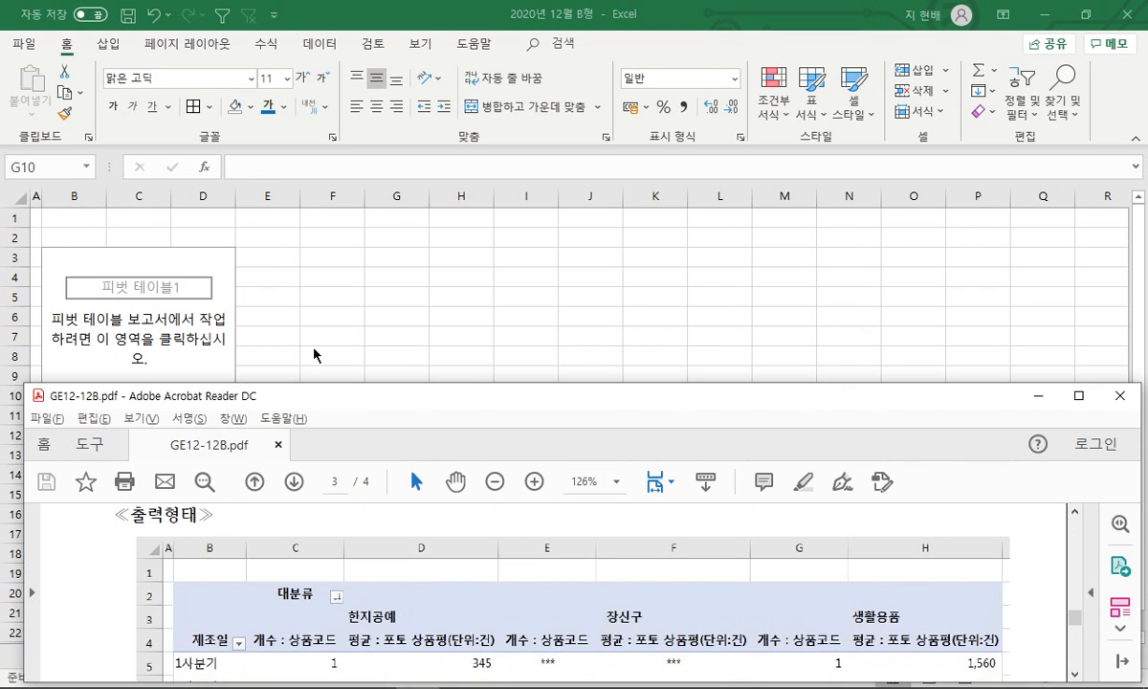
left_click(315, 354)
left_click(27, 237)
left_click(335, 261)
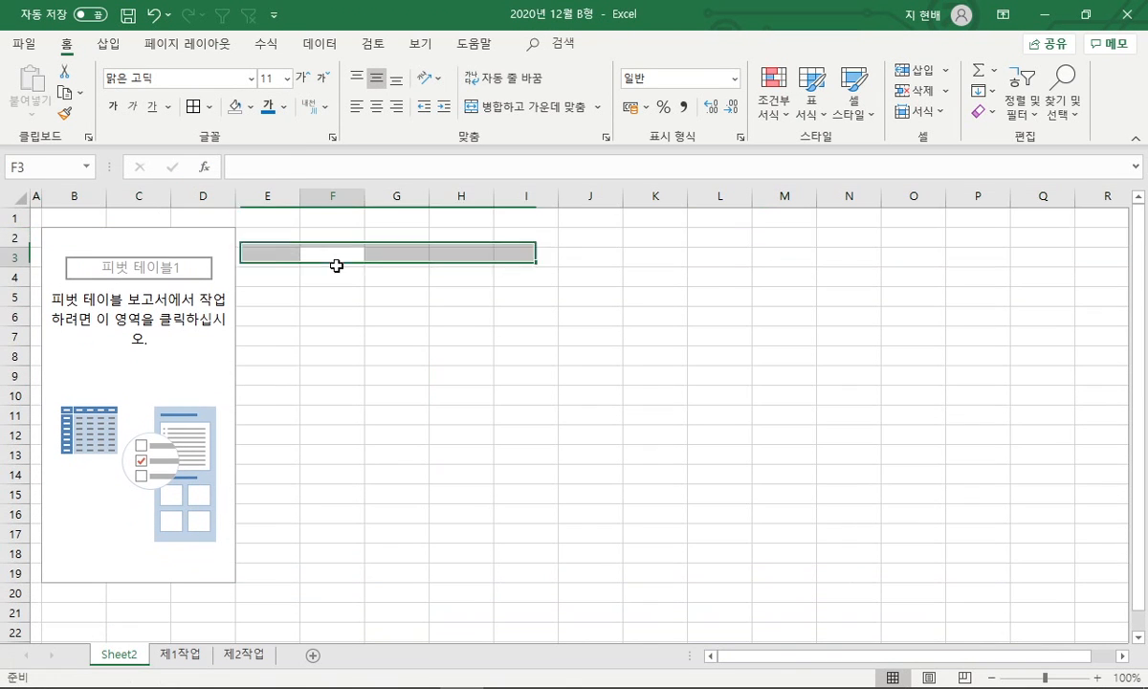
Check the row layout in the PDF's output form and add the 제조일 field to the pivot table's rows.
left_click(157, 238)
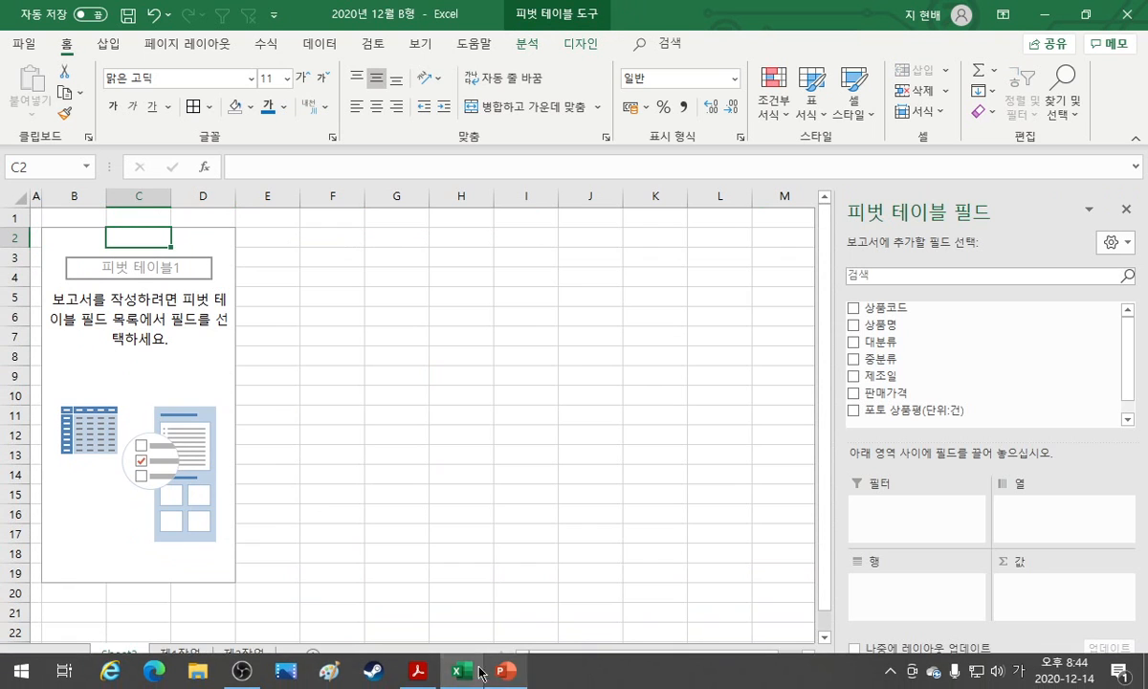
left_click(417, 670)
scroll(515, 573, "down", 2)
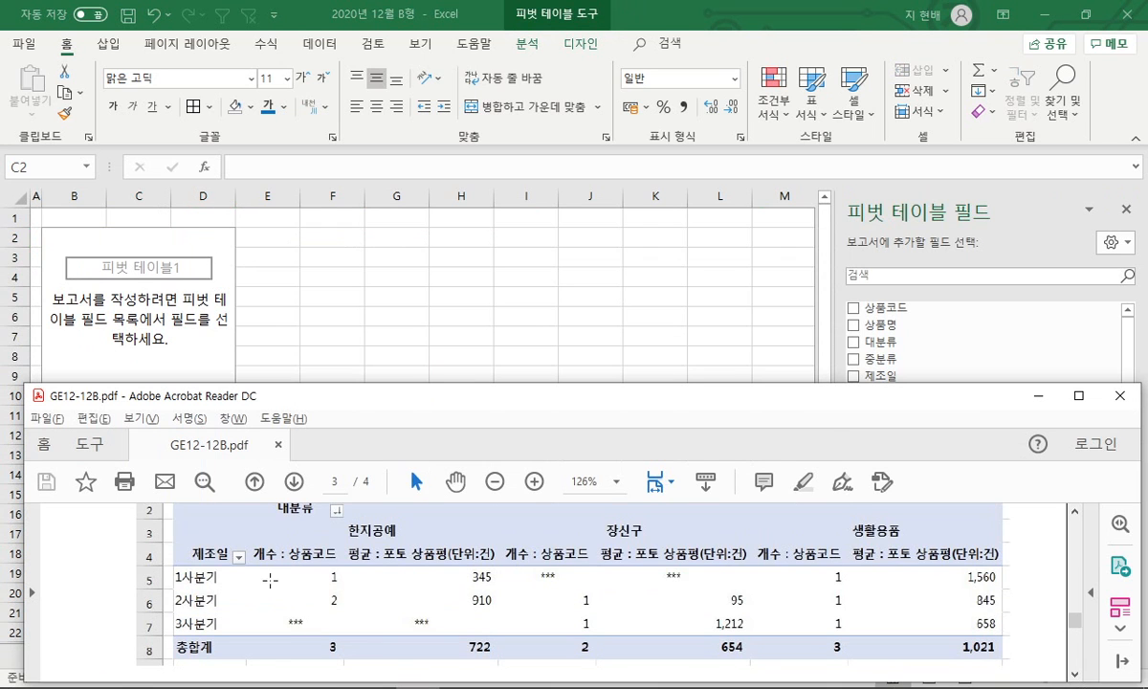
left_click(982, 248)
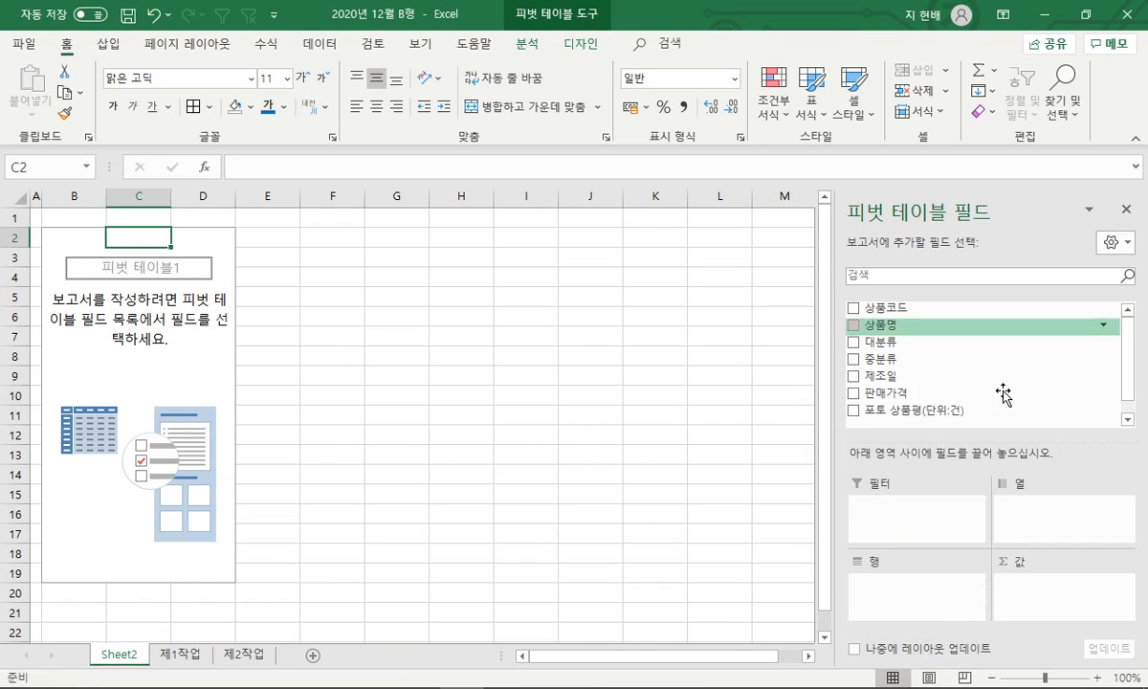
left_click_drag(833, 376, 913, 610)
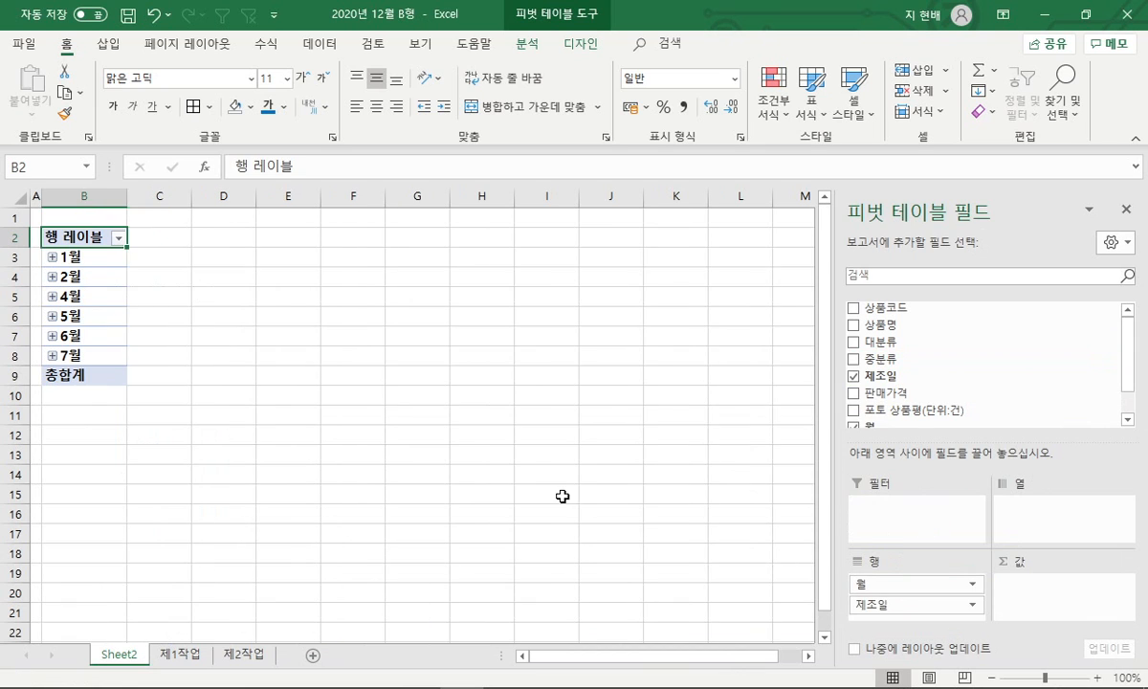
Check the value headings in the PDF and add 상품코드 and 포토 상품평(단위:건) to the pivot table's values.
key("alt+Tab")
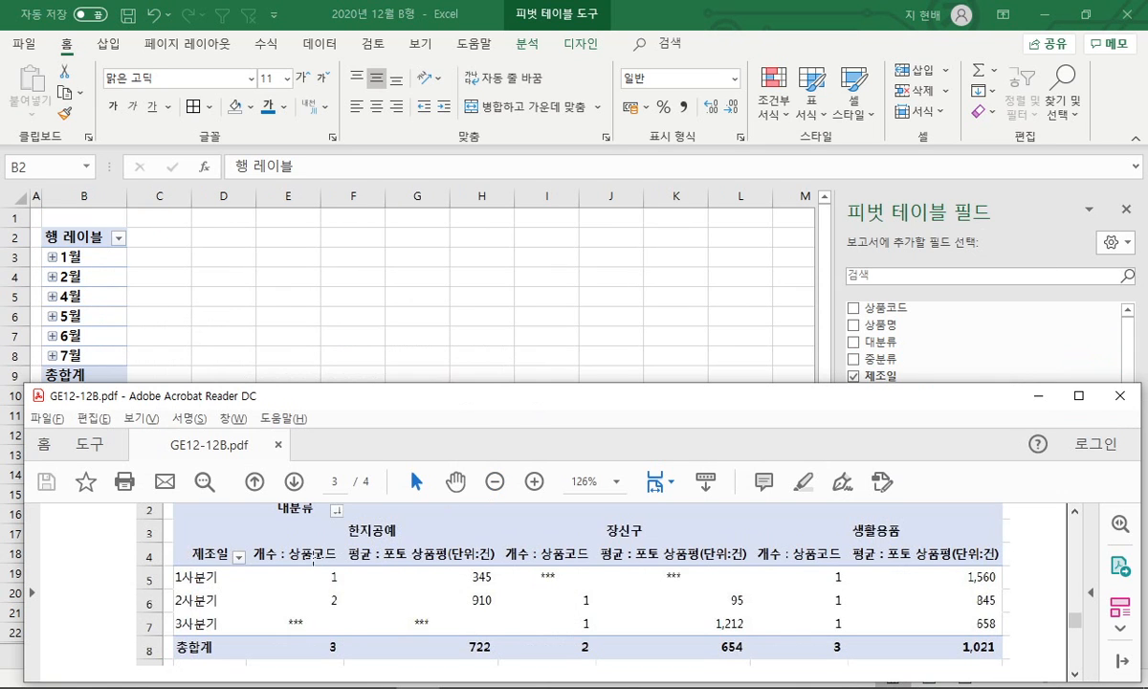
left_click(968, 210)
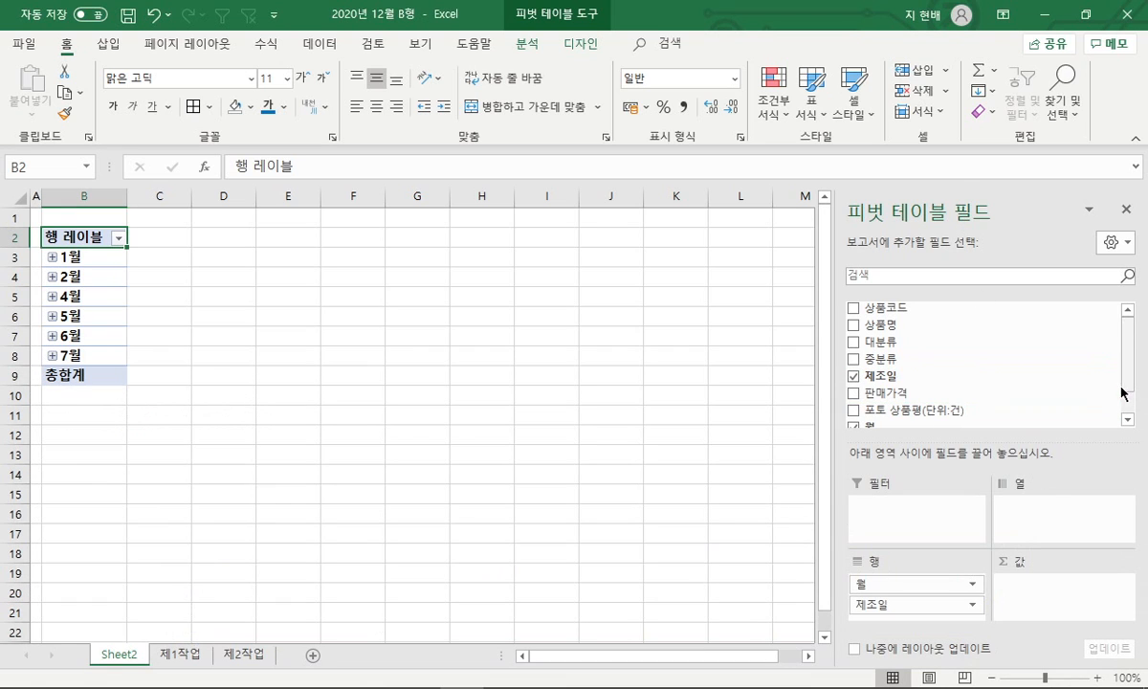
left_click_drag(947, 308, 1028, 578)
left_click_drag(913, 409, 993, 572)
Check the column headings in the PDF against the 제1작업 sheet, and add the 대분류 field to the pivot table's columns.
key("alt+Tab")
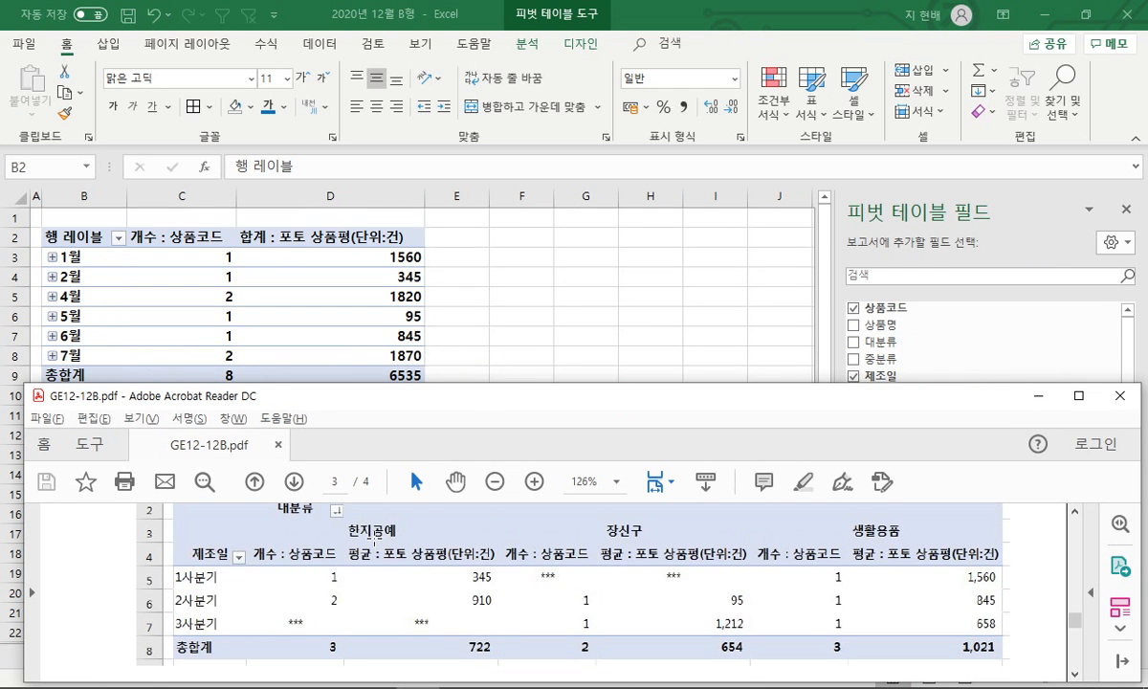
scroll(693, 537, "up", 1)
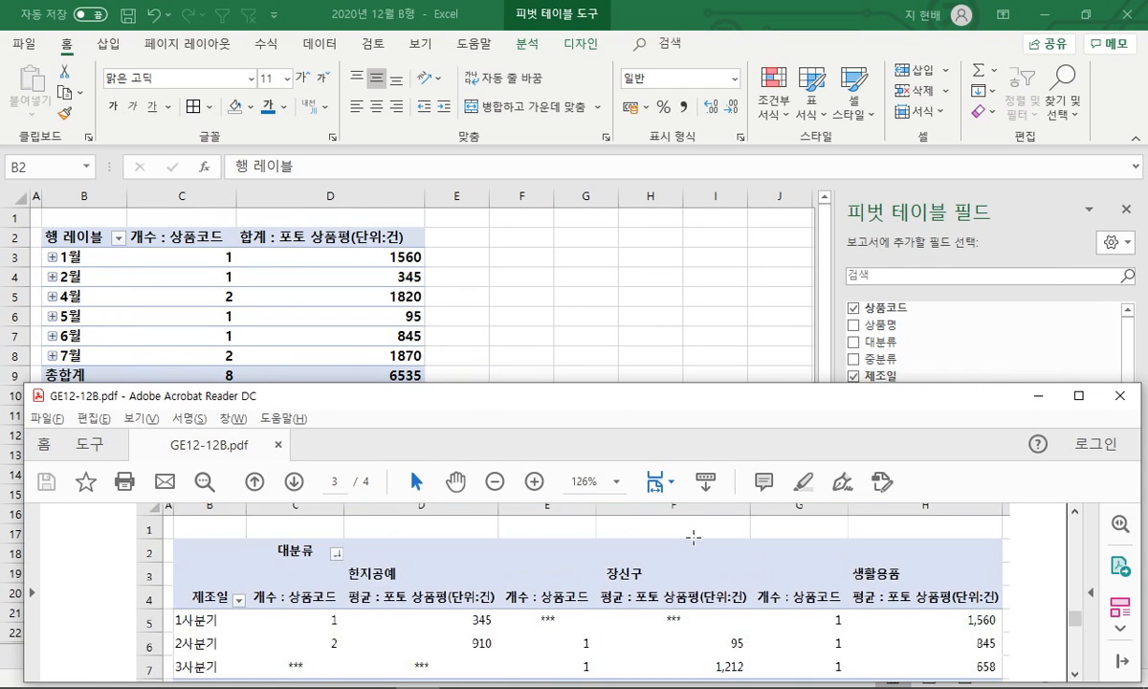
left_click(1129, 340)
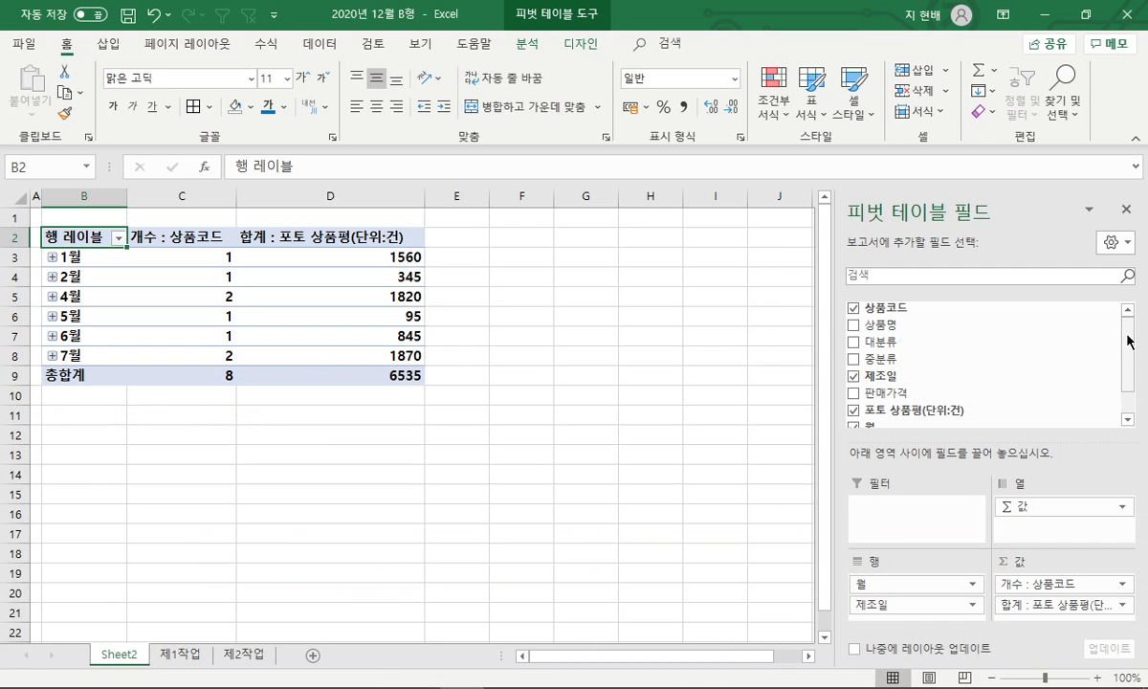
left_click(177, 655)
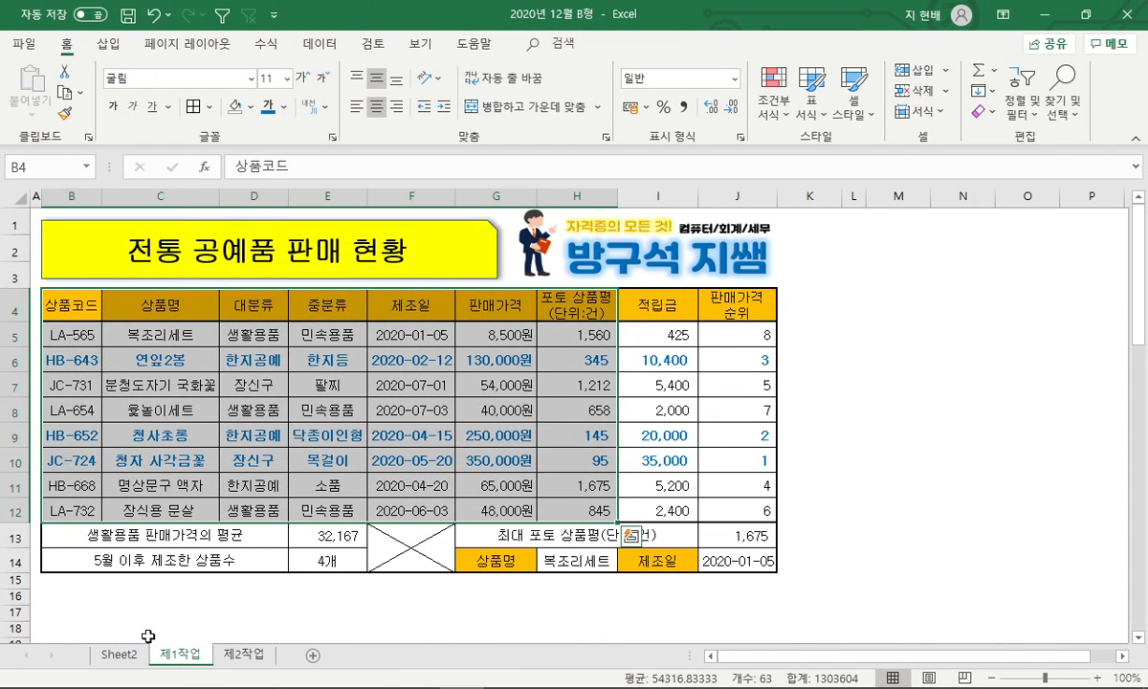
left_click(121, 655)
left_click_drag(989, 343, 1030, 504)
Hide the field list to view the whole pivot table, and read the PDF's condition (1) on which summaries to calculate.
left_click(453, 459)
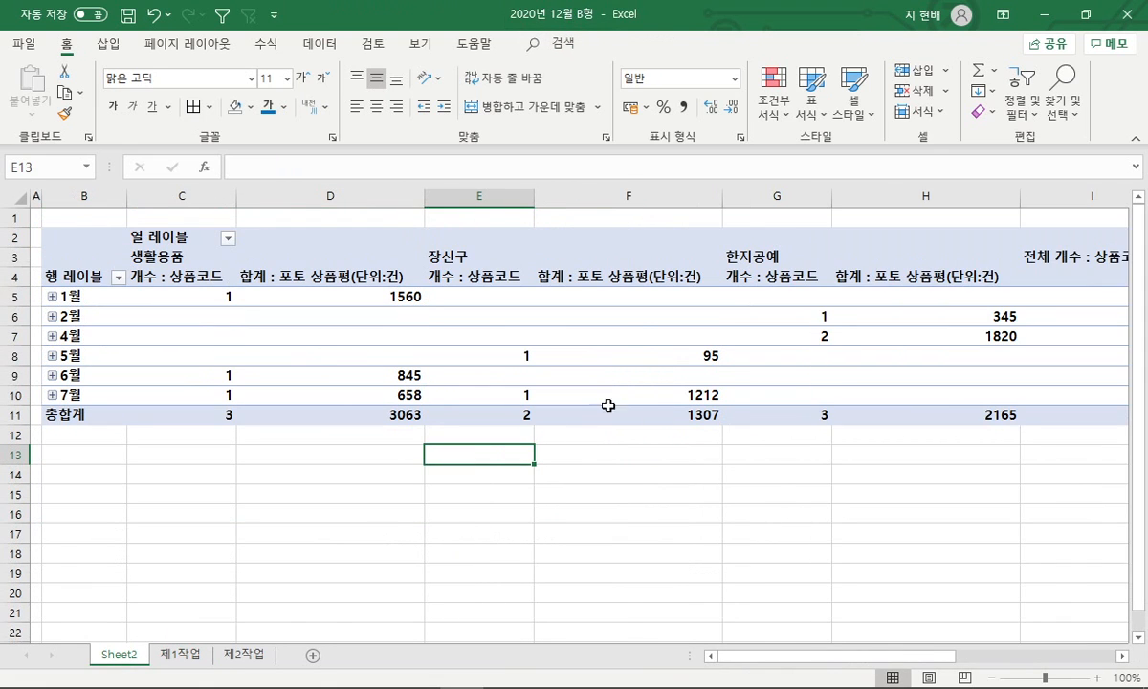
left_click(605, 333)
left_click(594, 469)
left_click(622, 333)
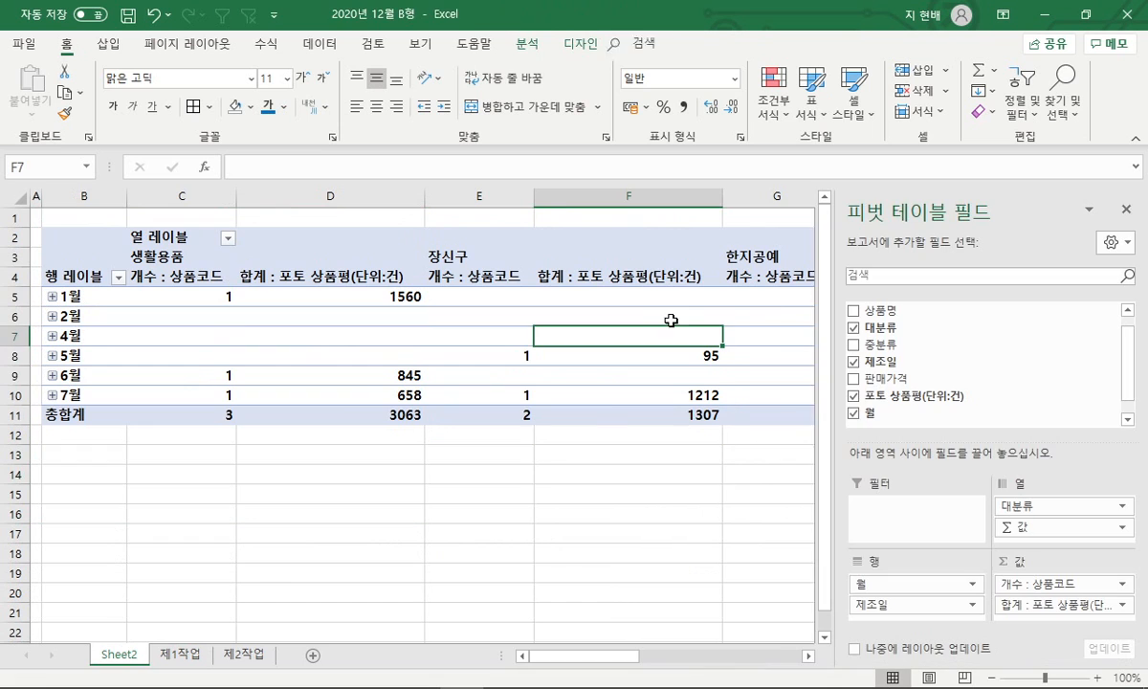
left_click(1134, 209)
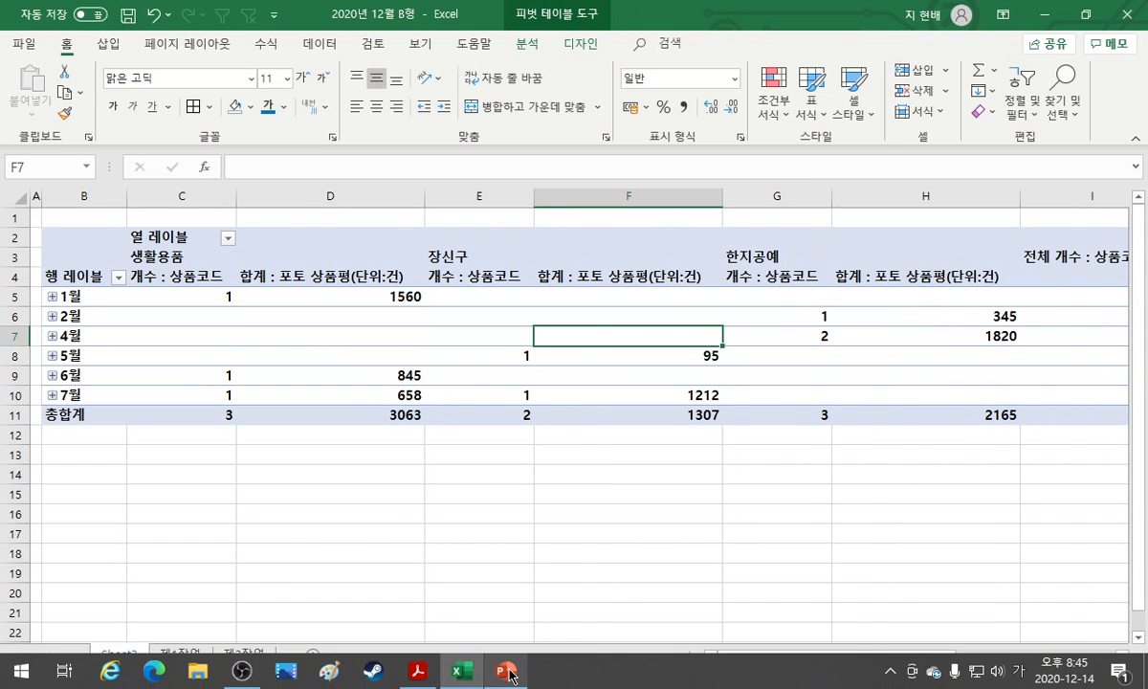
left_click(418, 681)
scroll(516, 560, "up", 5)
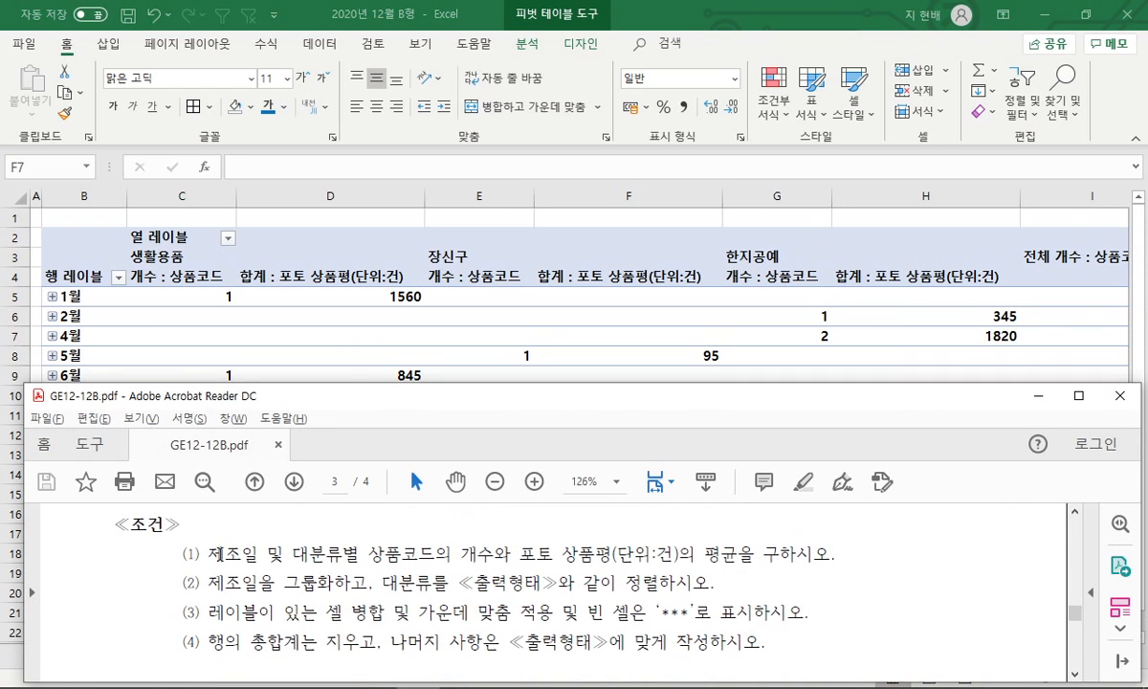
left_click_drag(267, 553, 770, 553)
left_click(589, 566)
Show the field list again and change the summary of the 포토 상품평(단위:건) value field to average.
key("alt+Tab")
left_click(342, 270)
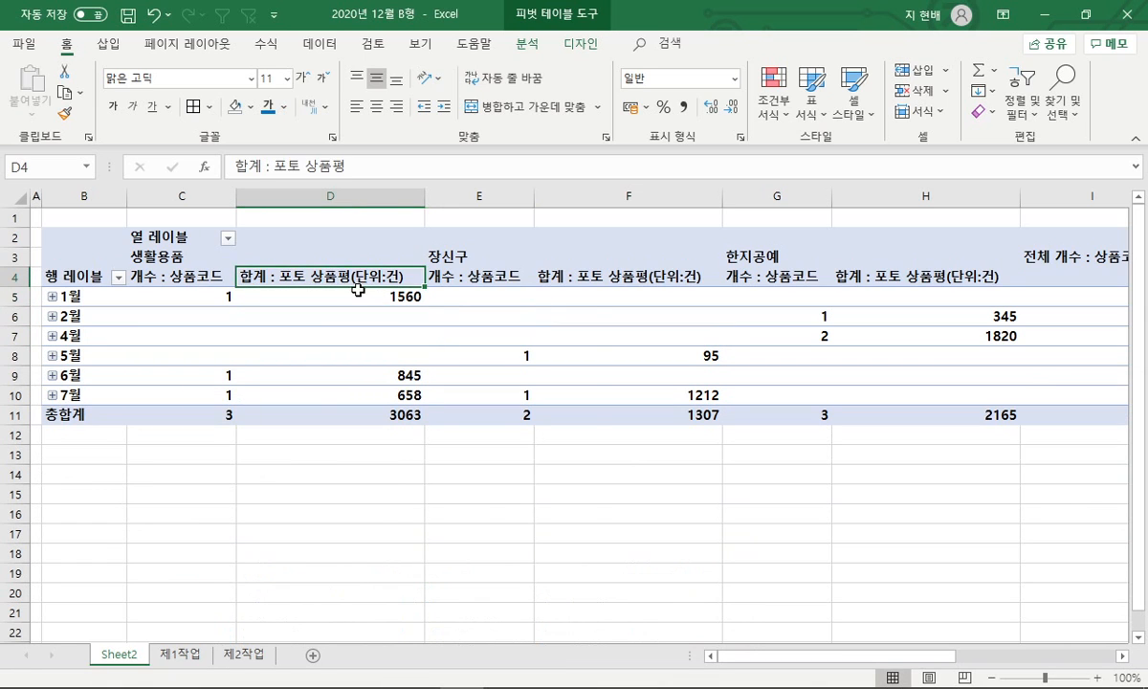
right_click(361, 298)
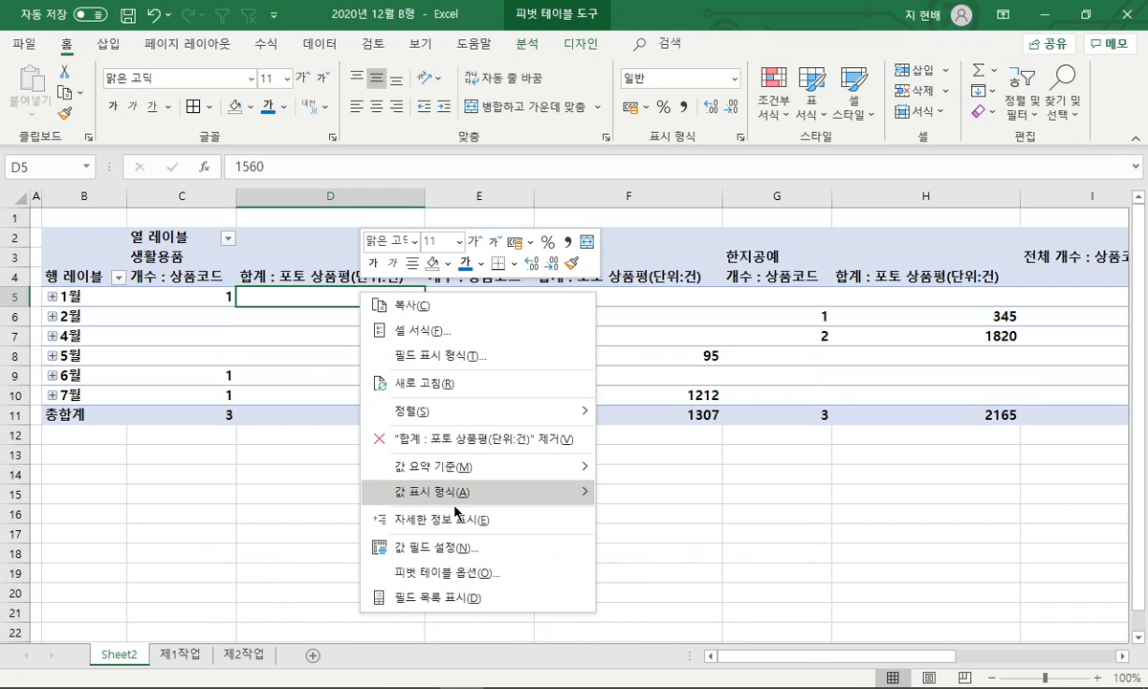
left_click(477, 593)
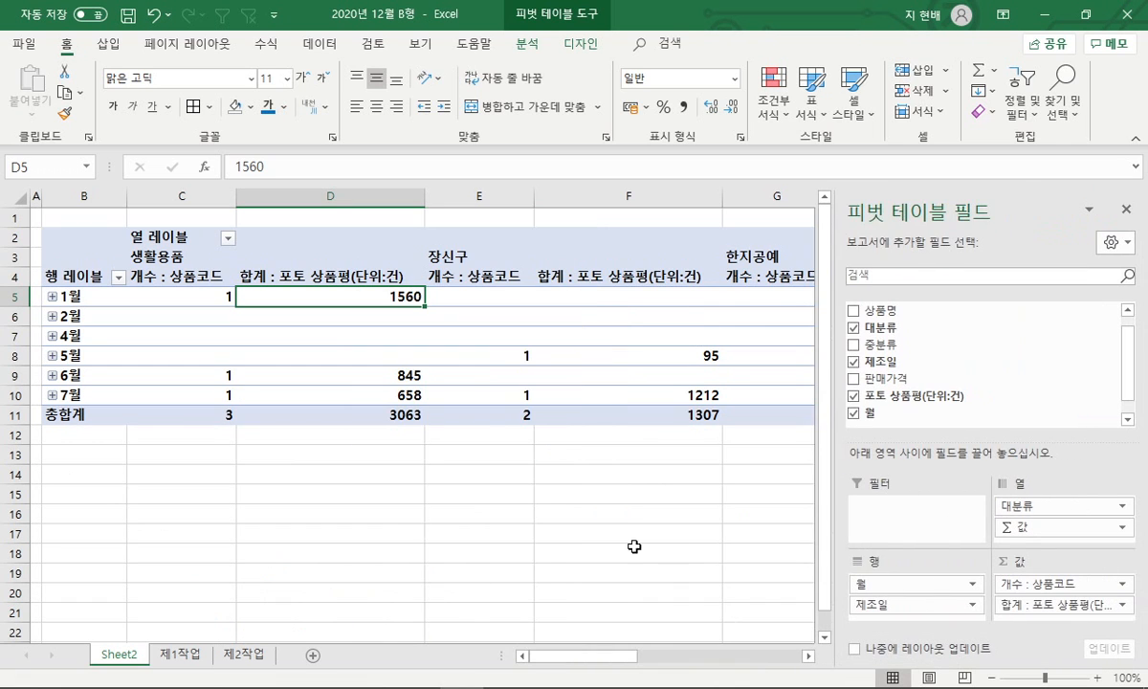
left_click(1052, 605)
left_click(1033, 583)
left_click(578, 416)
left_click(720, 511)
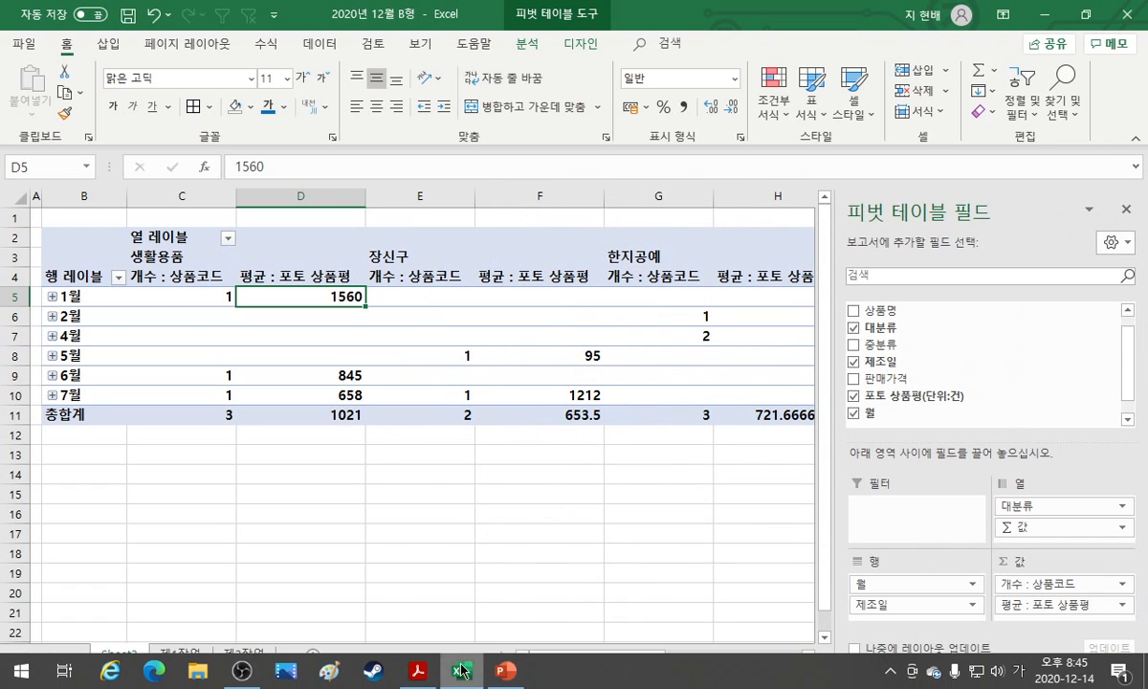
Read in the PDF's conditions and output form how 제조일 is grouped and 대분류 is sorted.
left_click(415, 673)
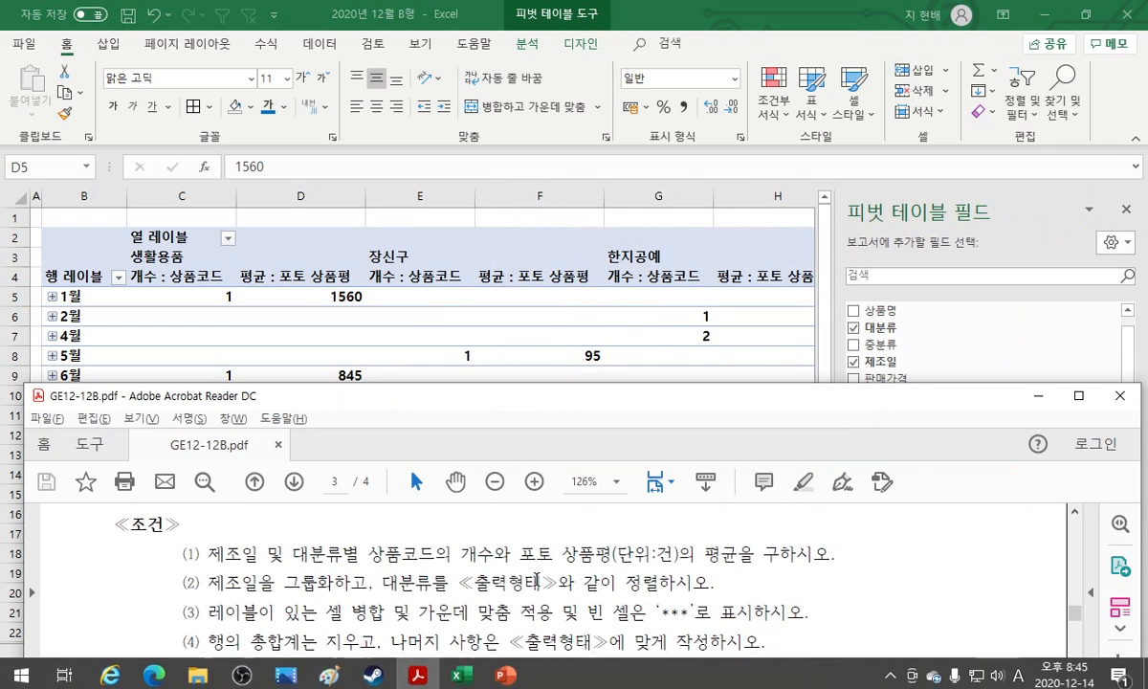
scroll(373, 581, "down", 5)
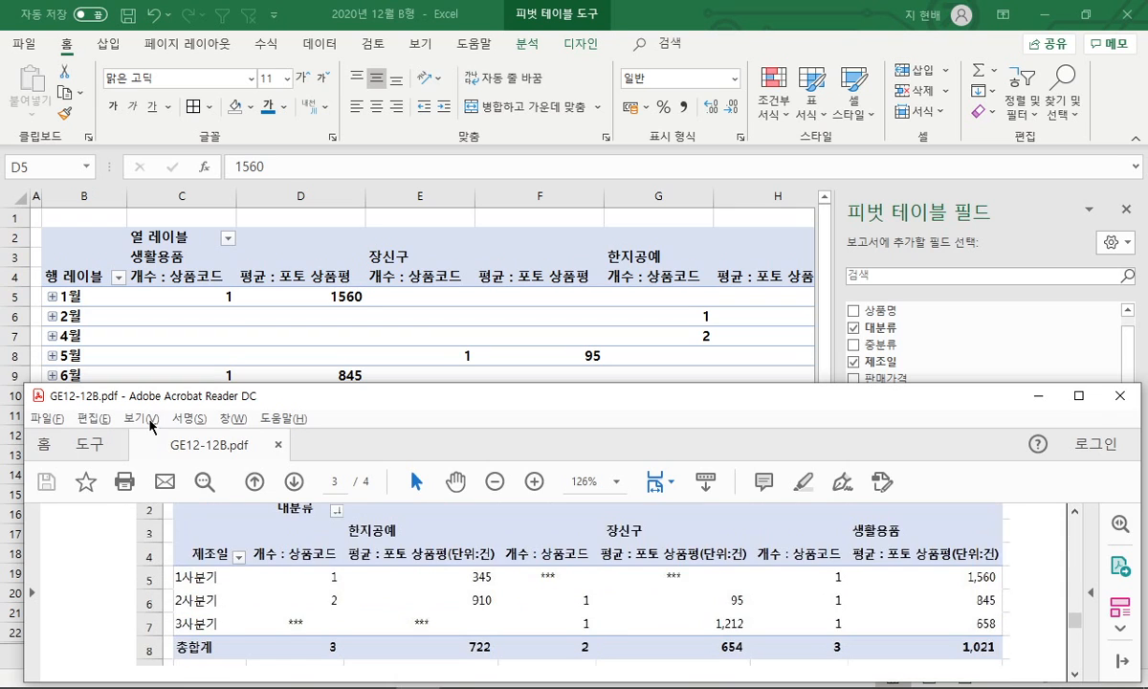
left_click(121, 320)
left_click(93, 315)
right_click(93, 316)
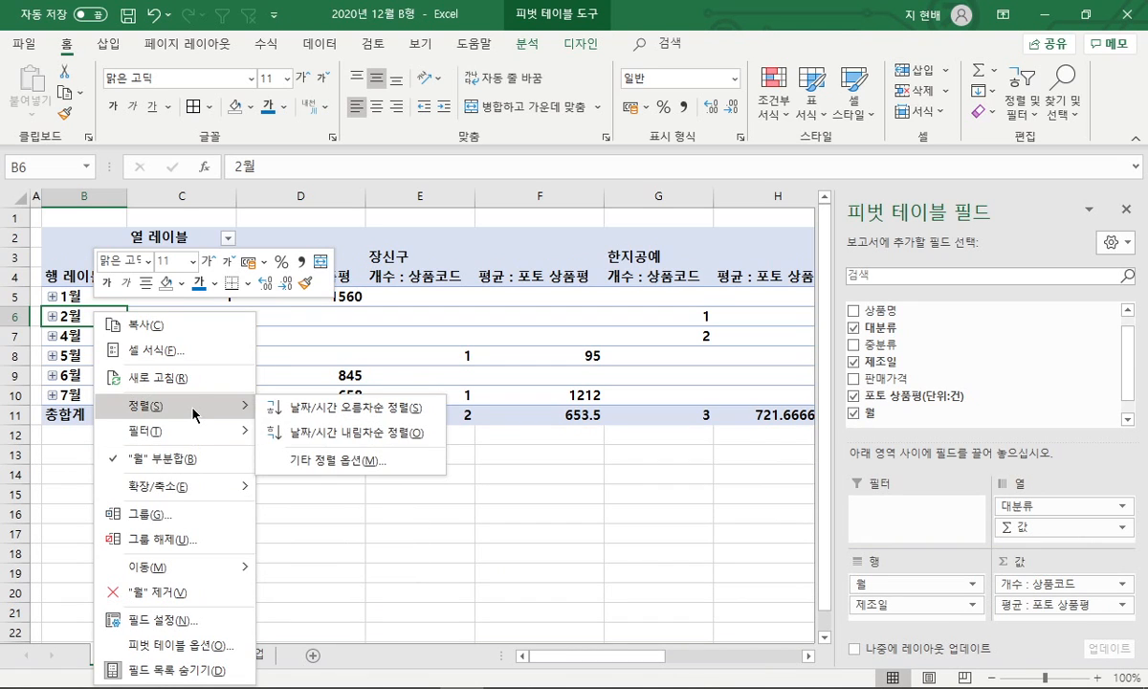
mouse_move(191, 441)
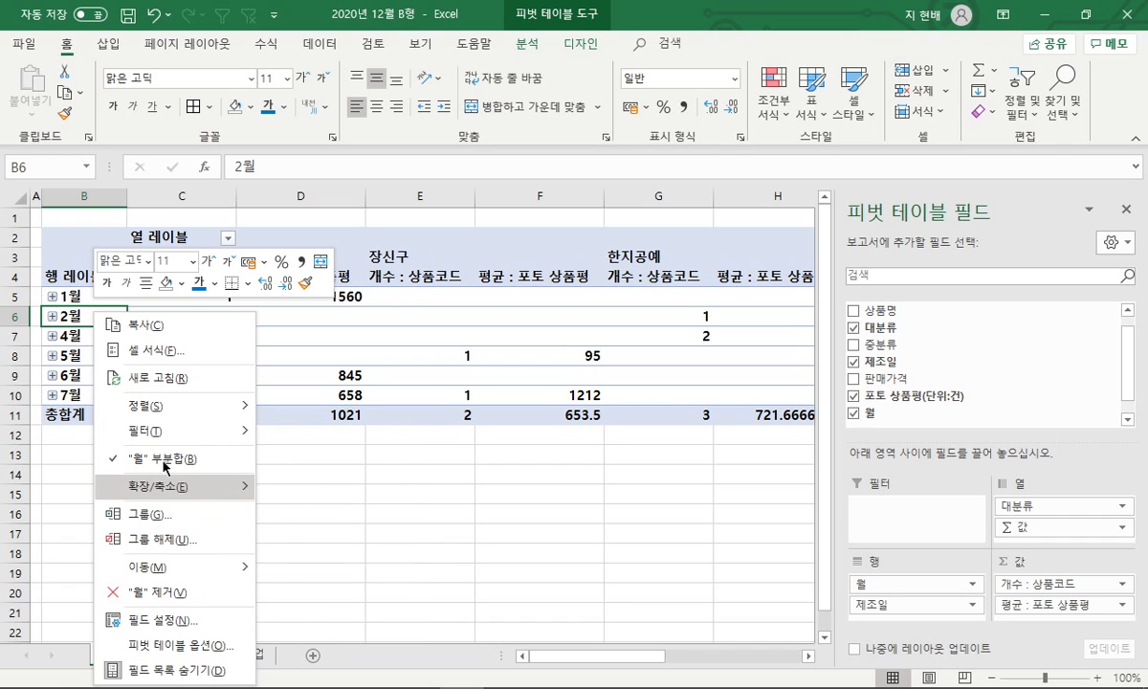
mouse_move(166, 486)
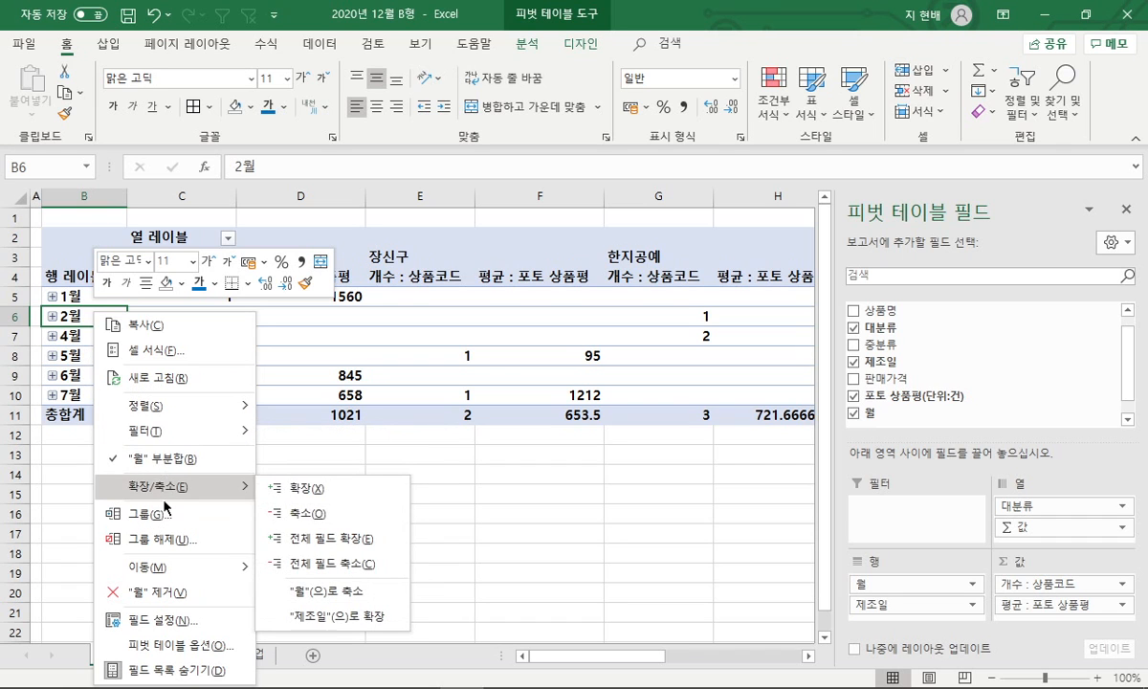
left_click(176, 622)
left_click(301, 621)
left_click(96, 296)
left_click(119, 278)
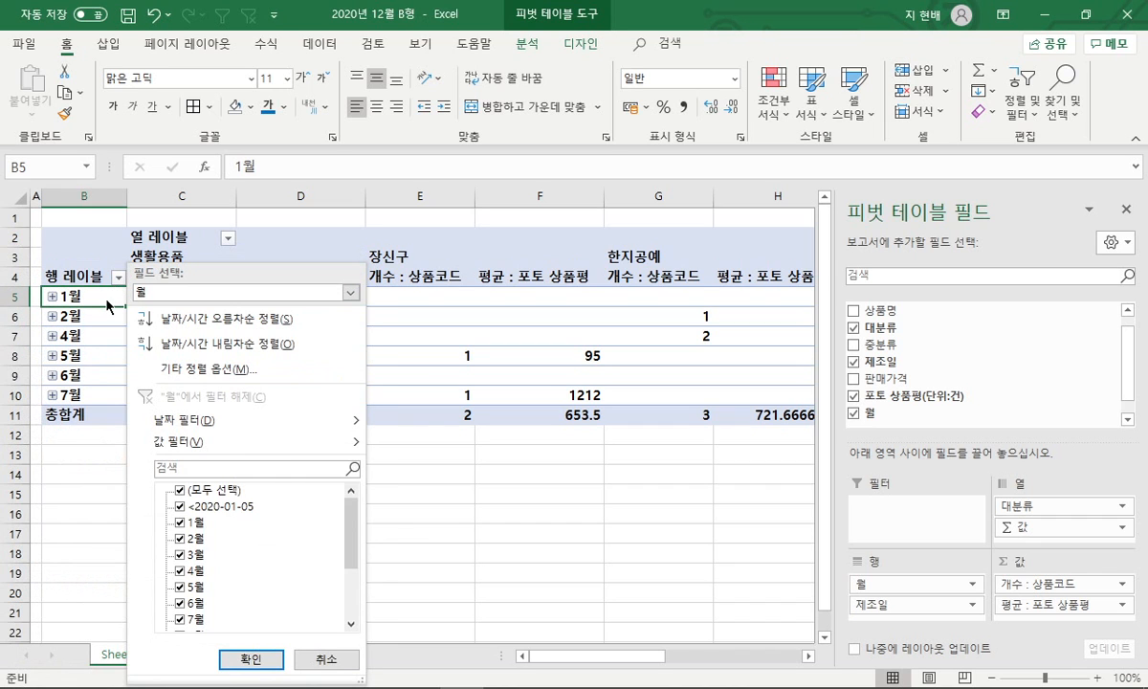
right_click(100, 300)
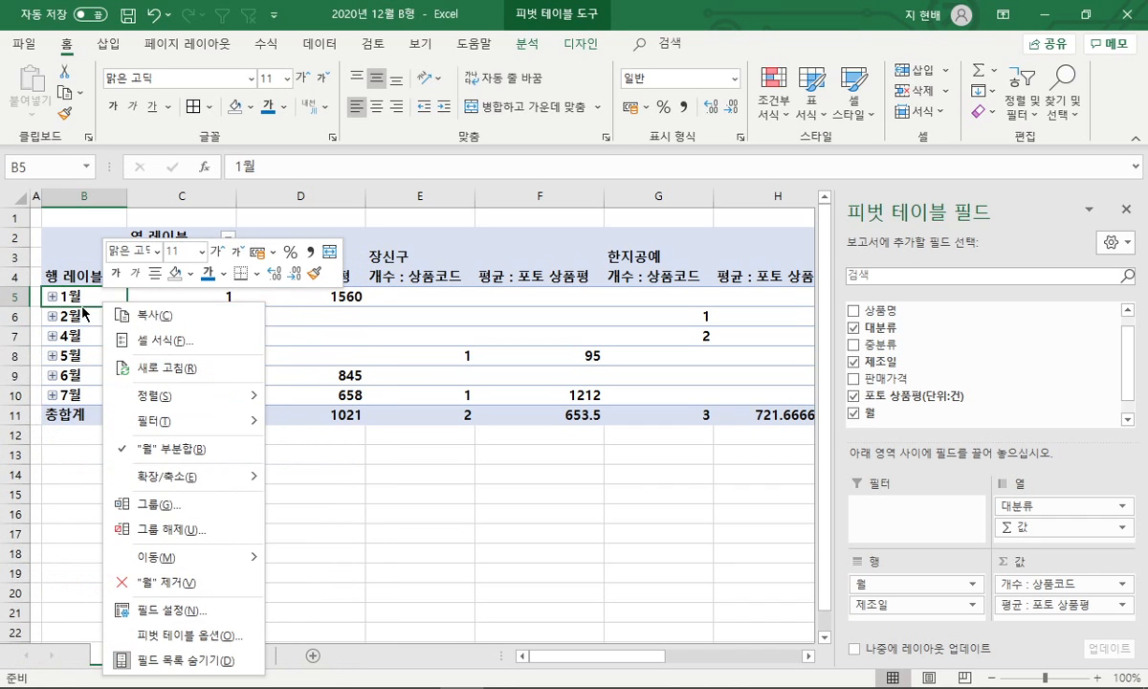
left_click(76, 299)
left_click(177, 656)
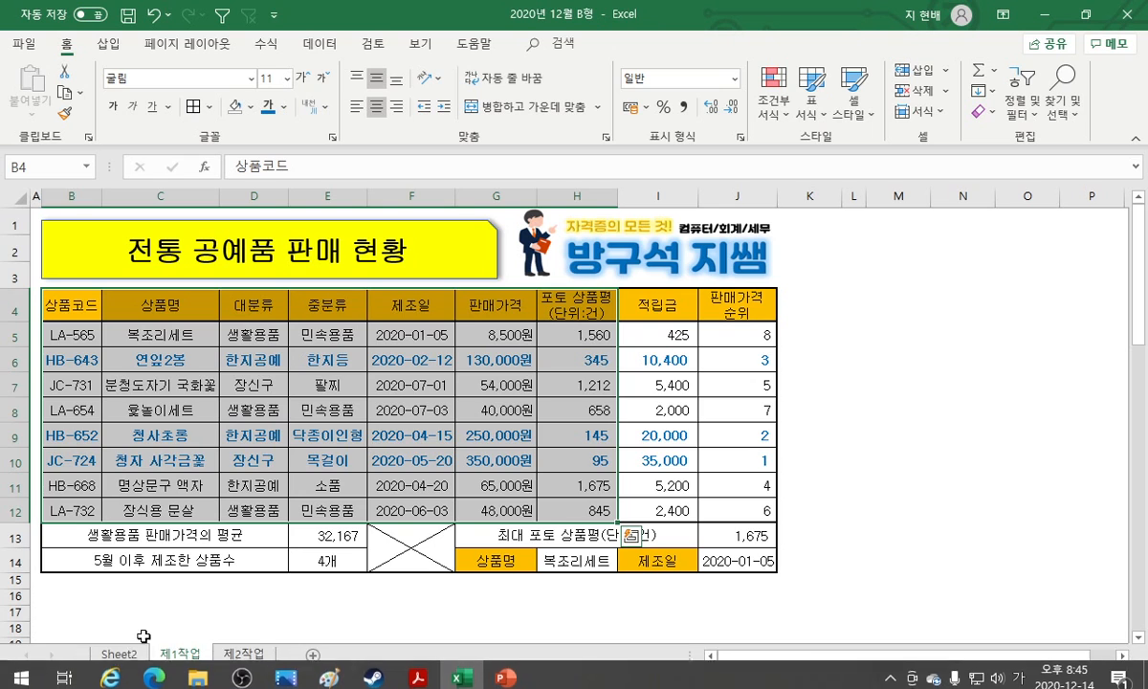
left_click(134, 656)
Group the 제조일 row labels by quarter (분기) only, with the month unit deselected.
right_click(88, 296)
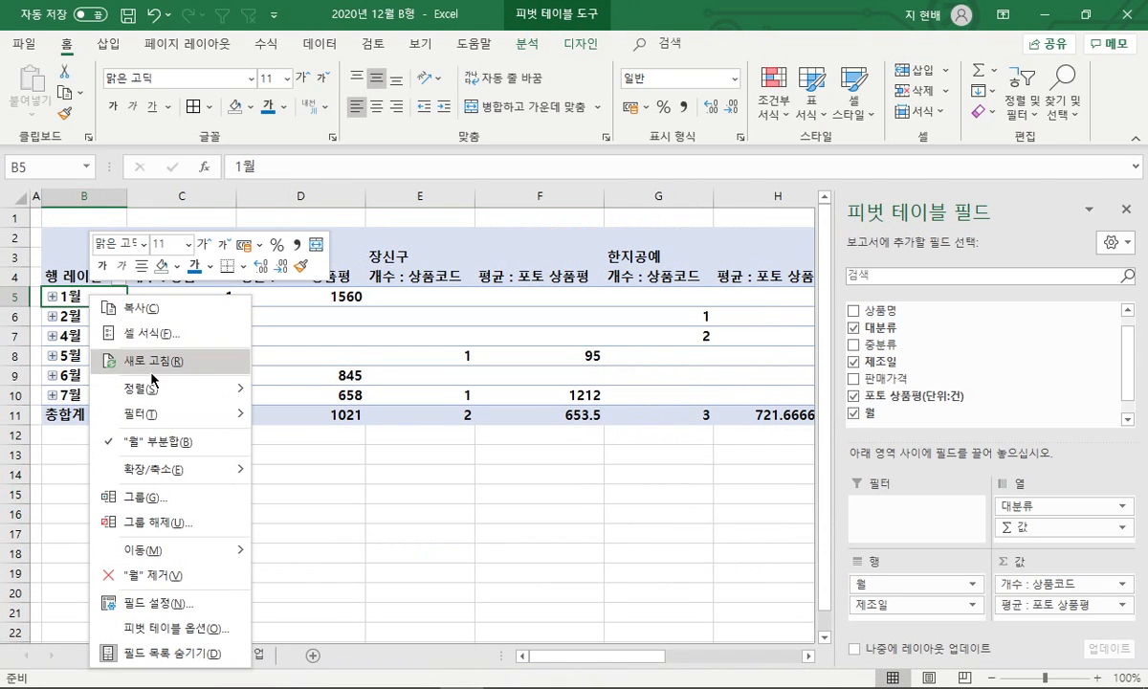
mouse_move(159, 396)
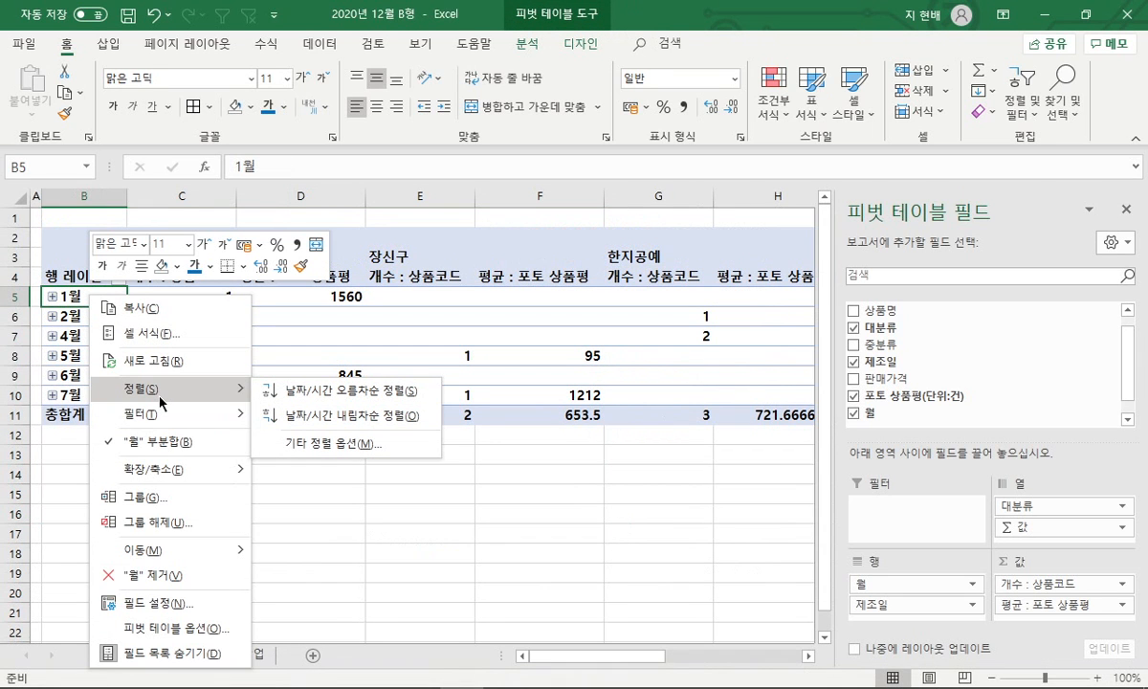
left_click(151, 496)
left_click_drag(146, 338, 347, 316)
left_click(313, 477)
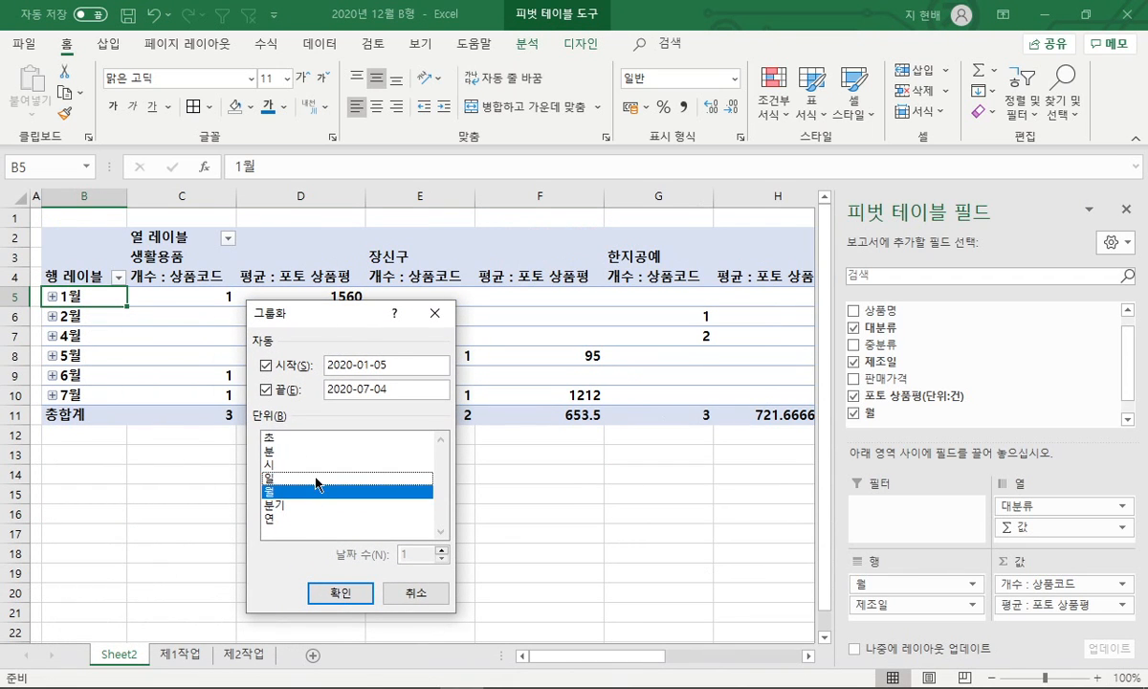
left_click(307, 492)
left_click(288, 505)
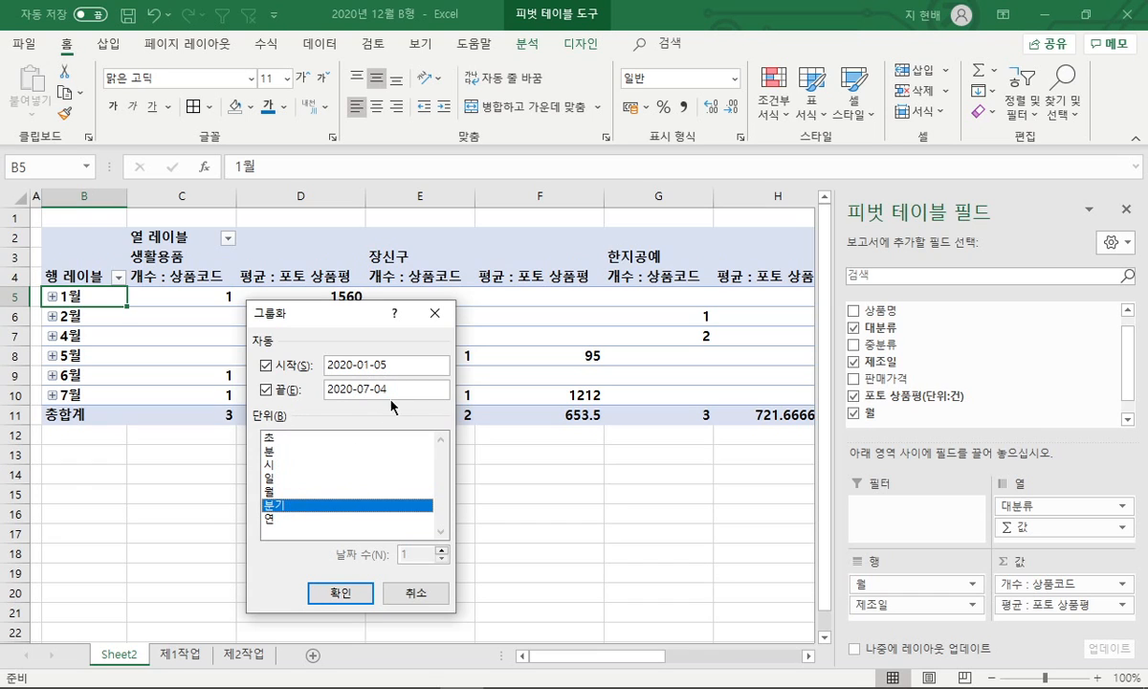
left_click(345, 594)
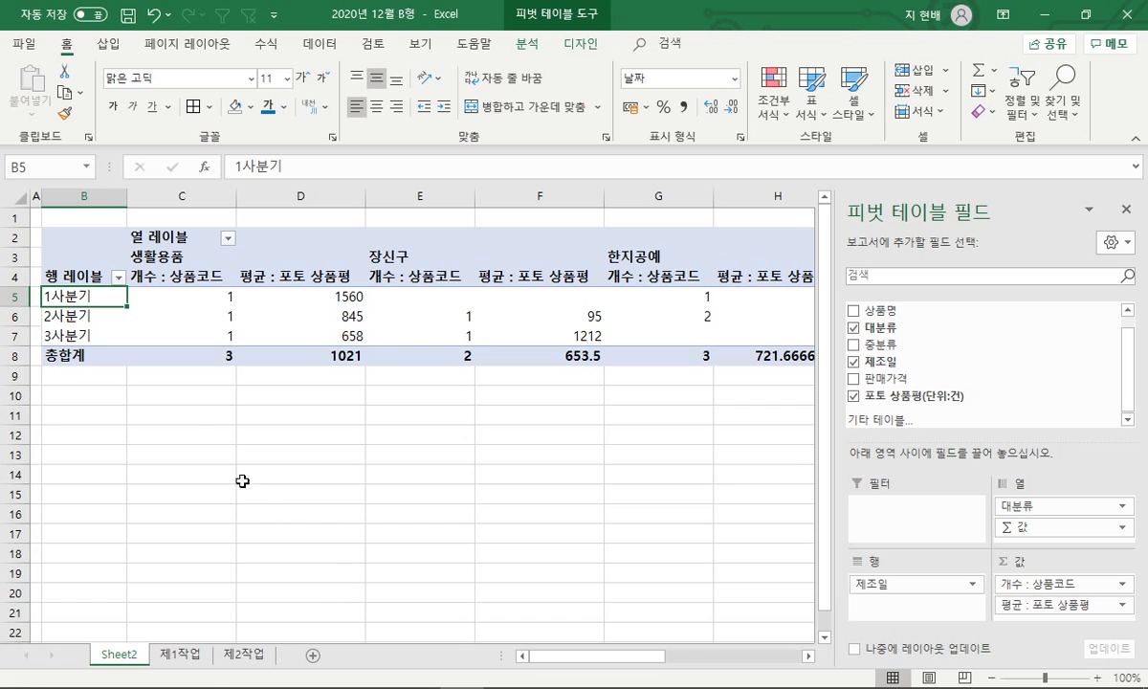
Compare the pivot table's quarterly values and 대분류 column order with the PDF's output form.
left_click(96, 315)
mouse_move(371, 681)
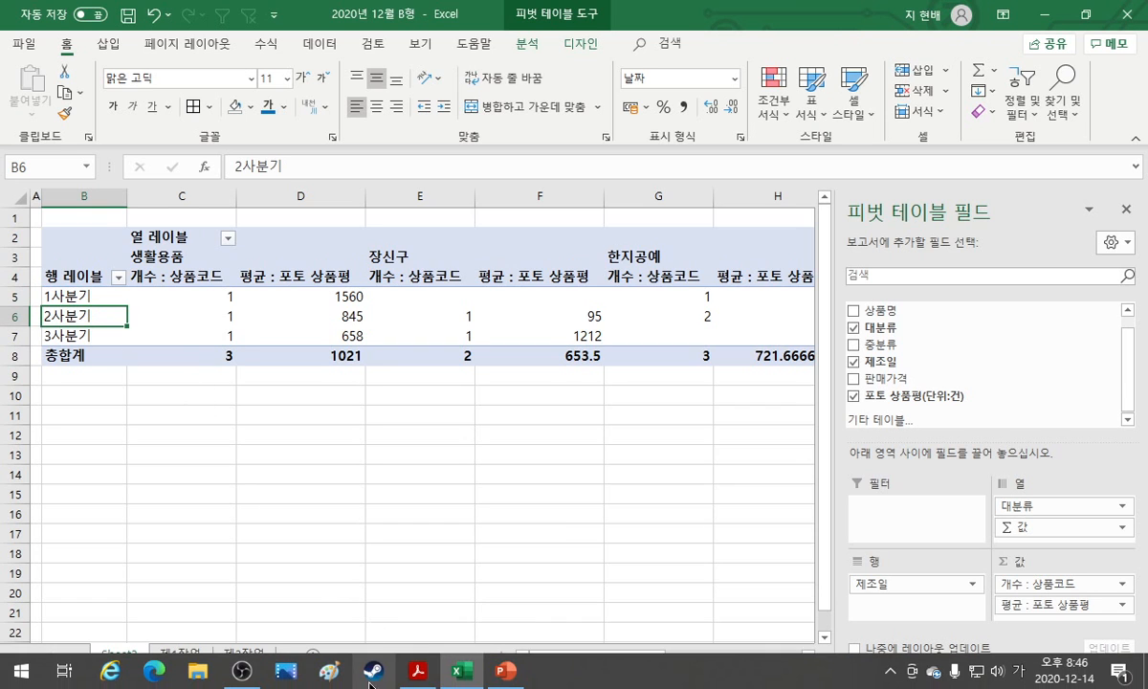
left_click(418, 670)
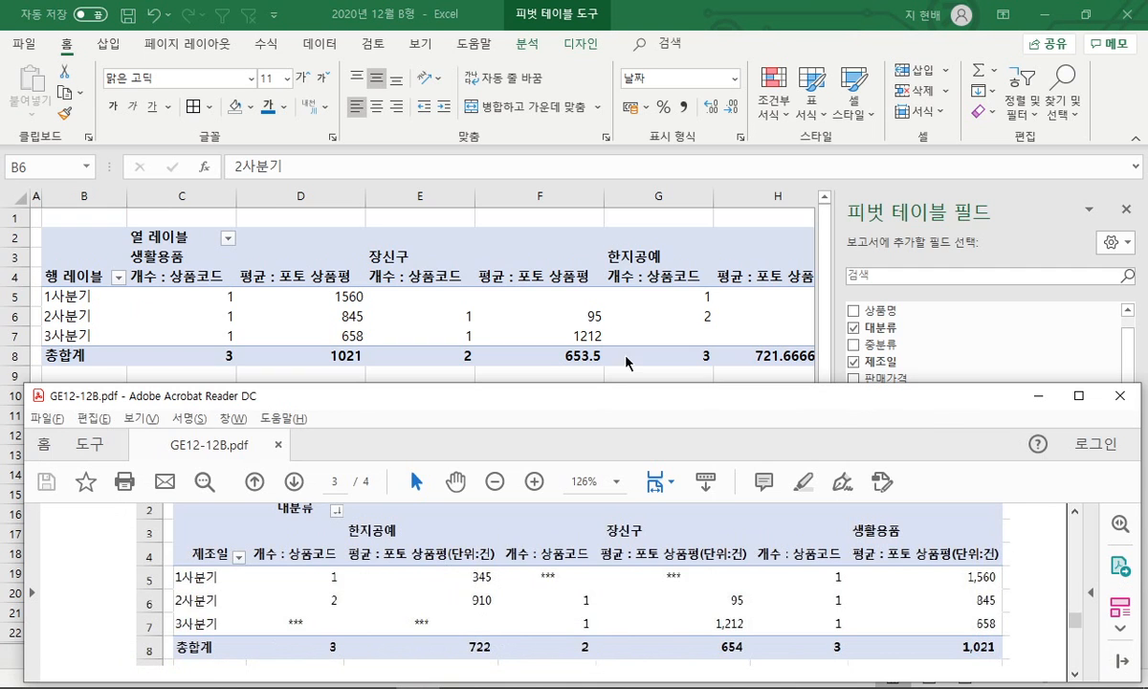
left_click(694, 334)
mouse_move(750, 416)
left_mouse_down()
mouse_move(755, 427)
mouse_move(772, 411)
left_mouse_up()
left_click(826, 296)
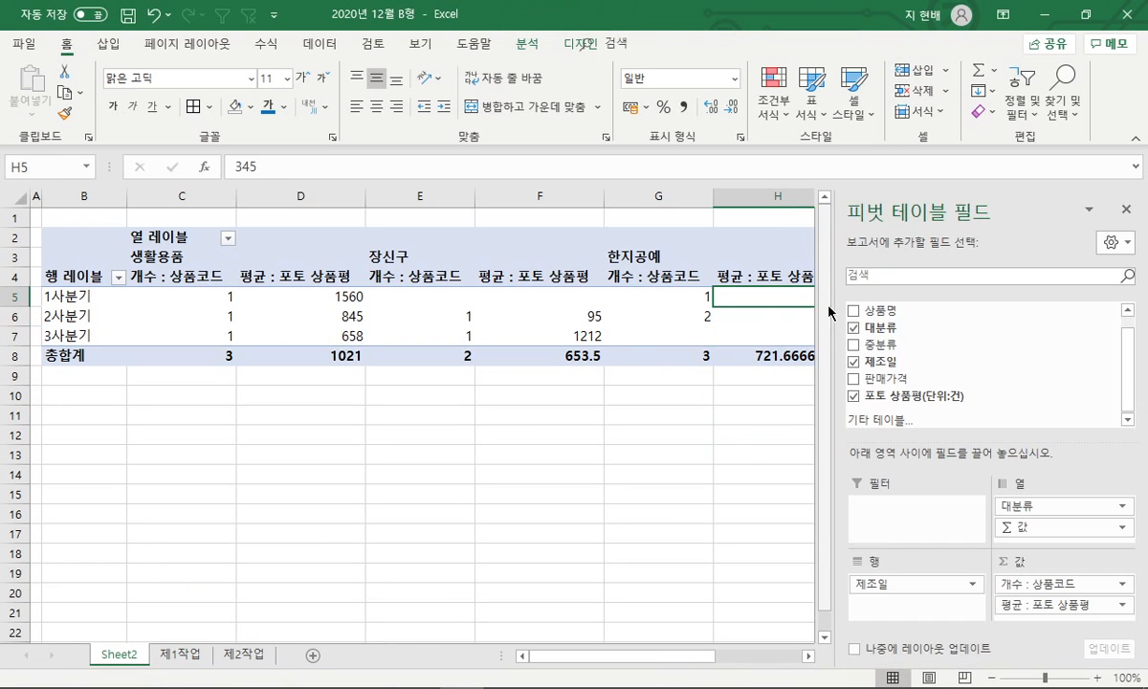
left_click(745, 316)
key("alt+Tab")
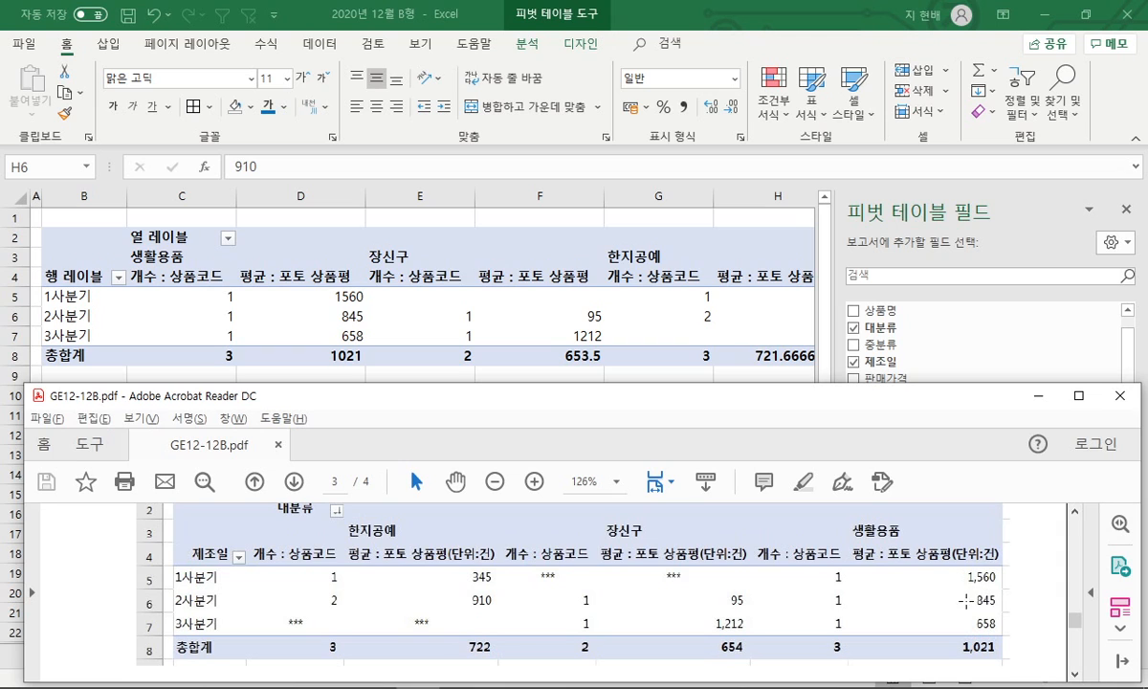
Following the PDF's condition (3), enable 레이블이 있는 셀 병합 및 가운데 맞춤 in the pivot table options and show empty cells as ***.
scroll(430, 555, "up", 5)
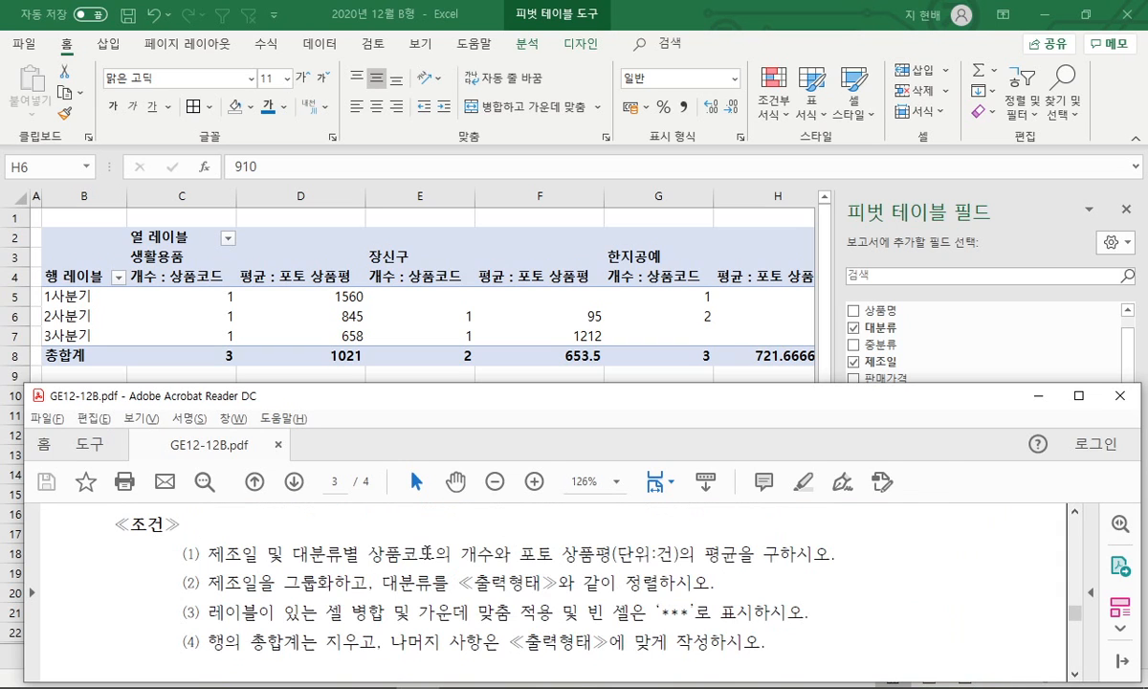
scroll(516, 583, "down", 1)
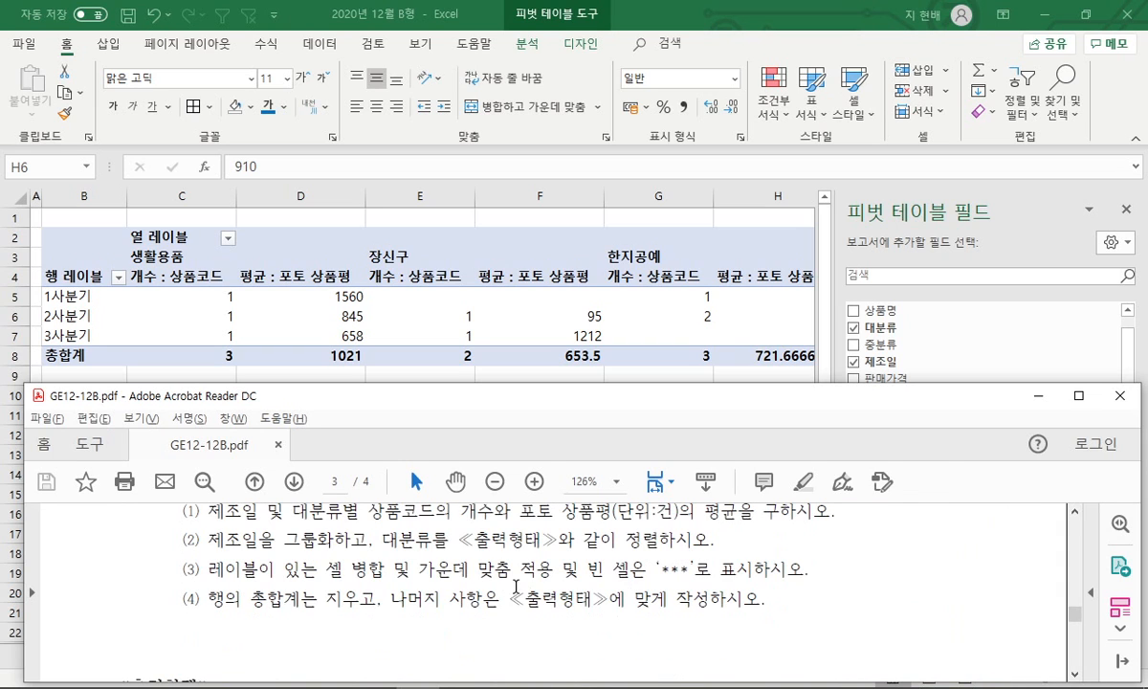
left_click_drag(212, 571, 686, 579)
left_click(679, 571)
left_click(448, 316)
right_click(380, 308)
left_click(533, 606)
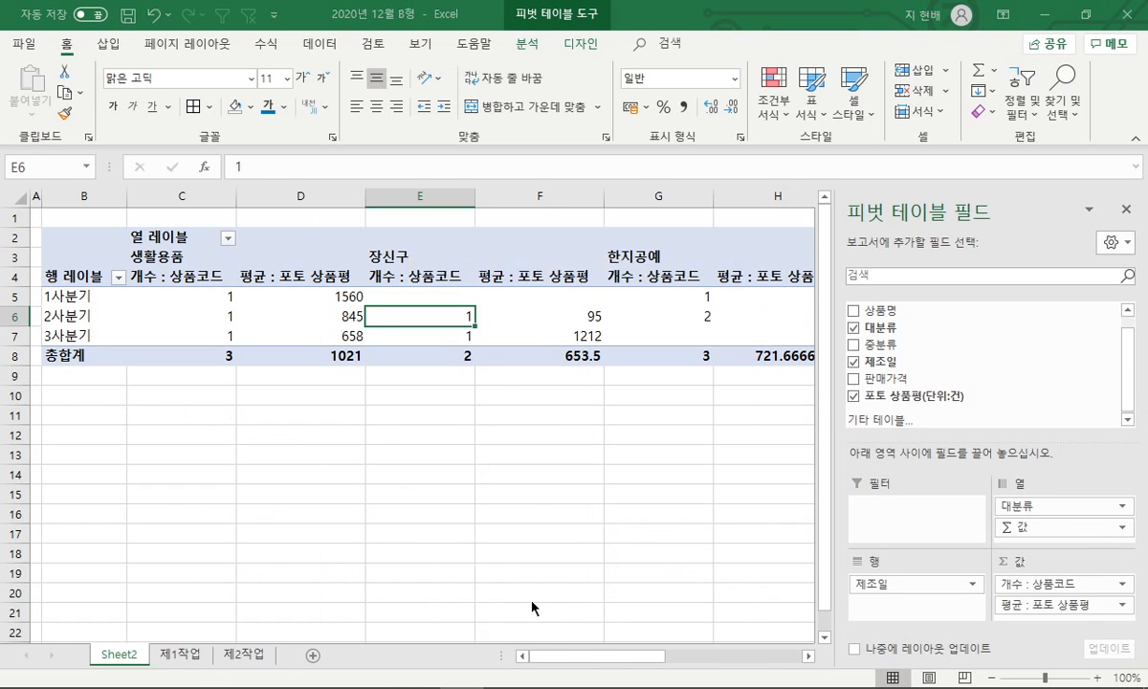
left_click(464, 330)
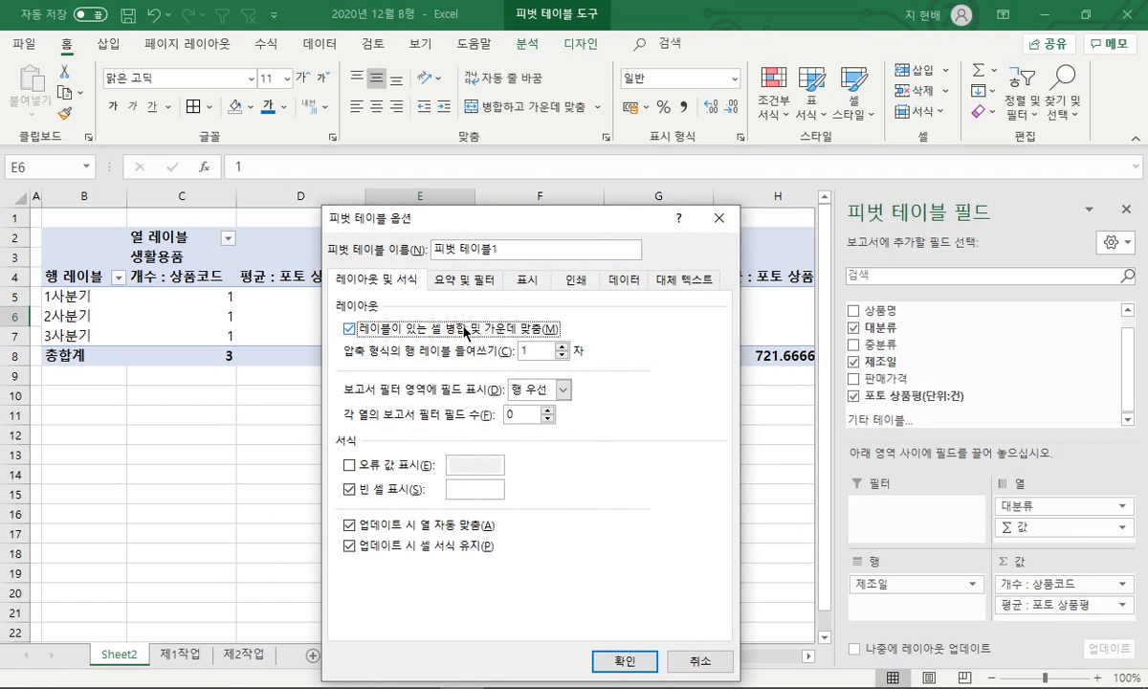
left_click(488, 489)
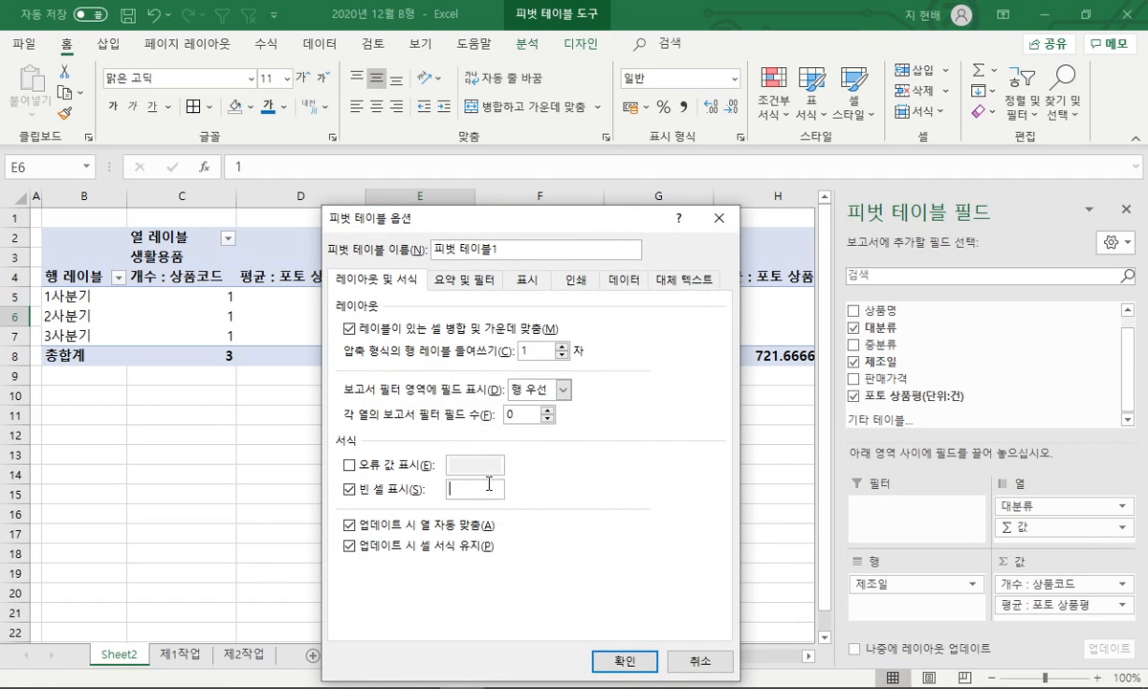
type("***")
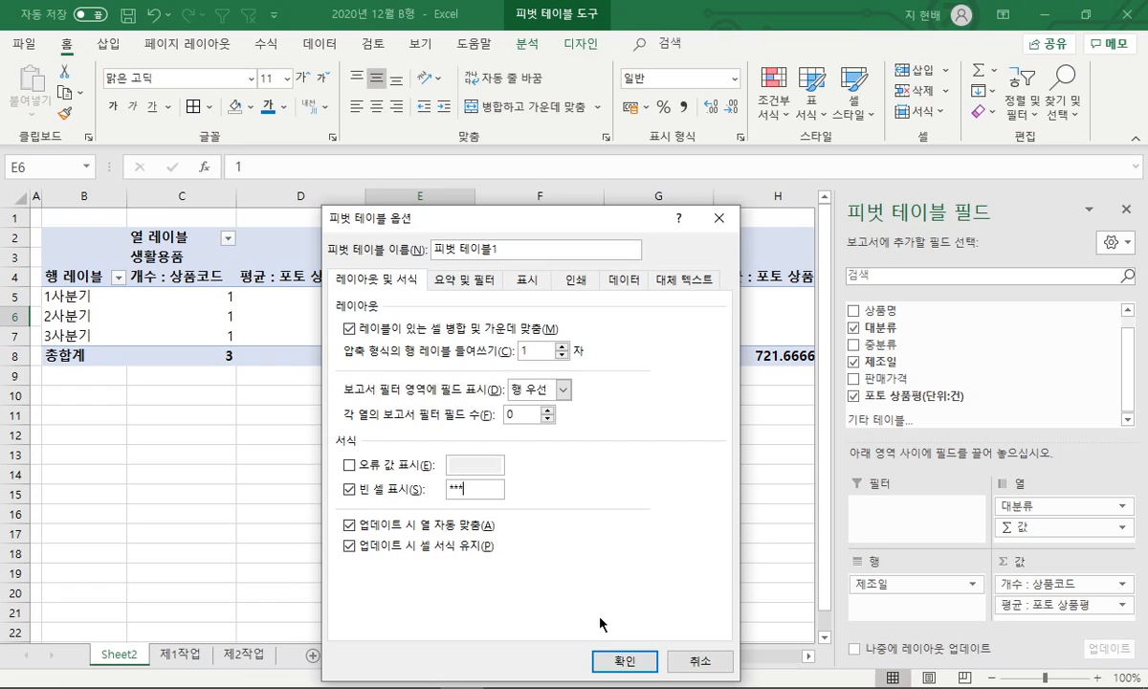
left_click(621, 660)
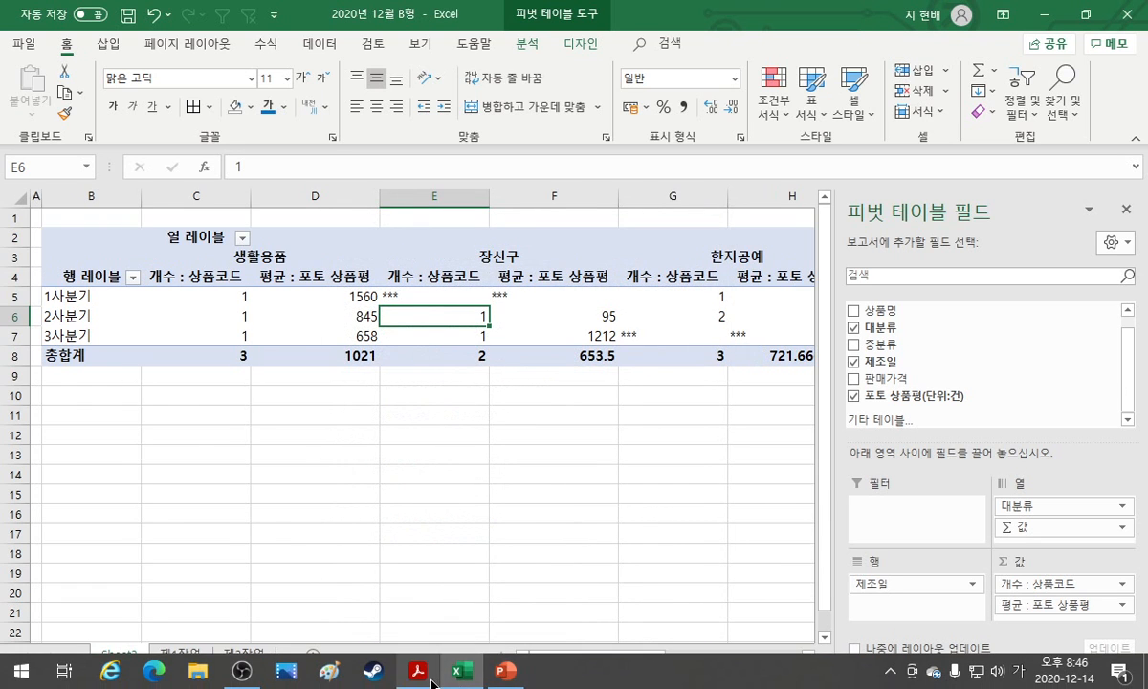
Following the PDF's condition (4), turn off row grand totals (행 총합계 표시) in the pivot table options and close the field list.
left_click(421, 672)
left_click_drag(211, 599, 328, 599)
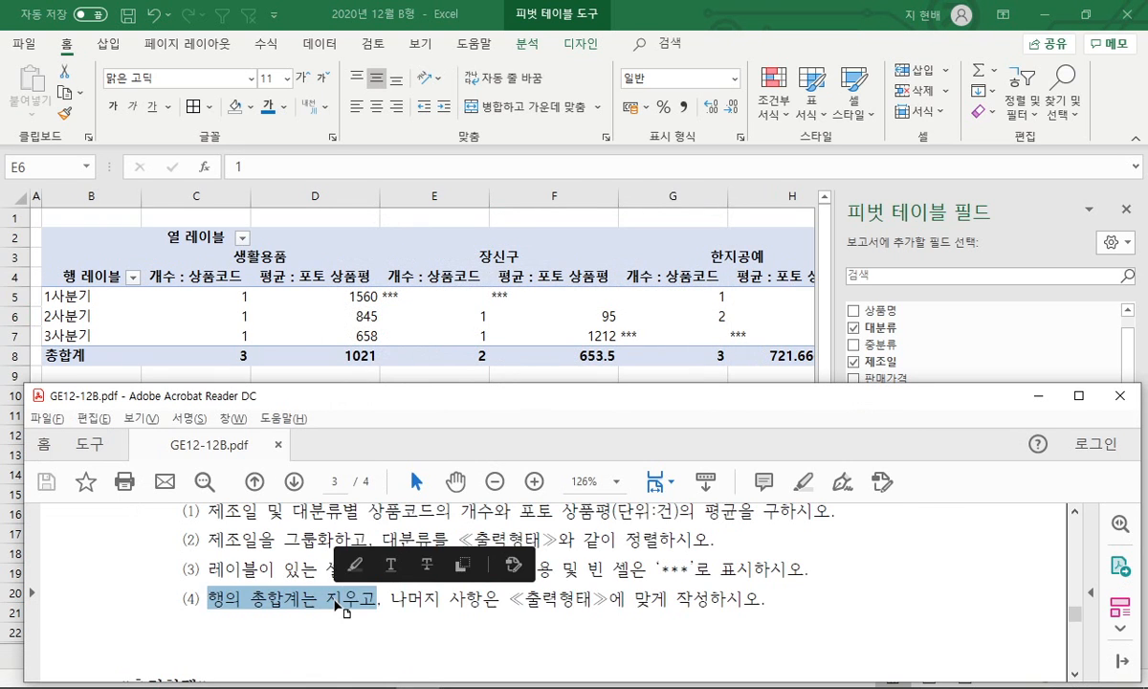
left_click(316, 315)
right_click(344, 325)
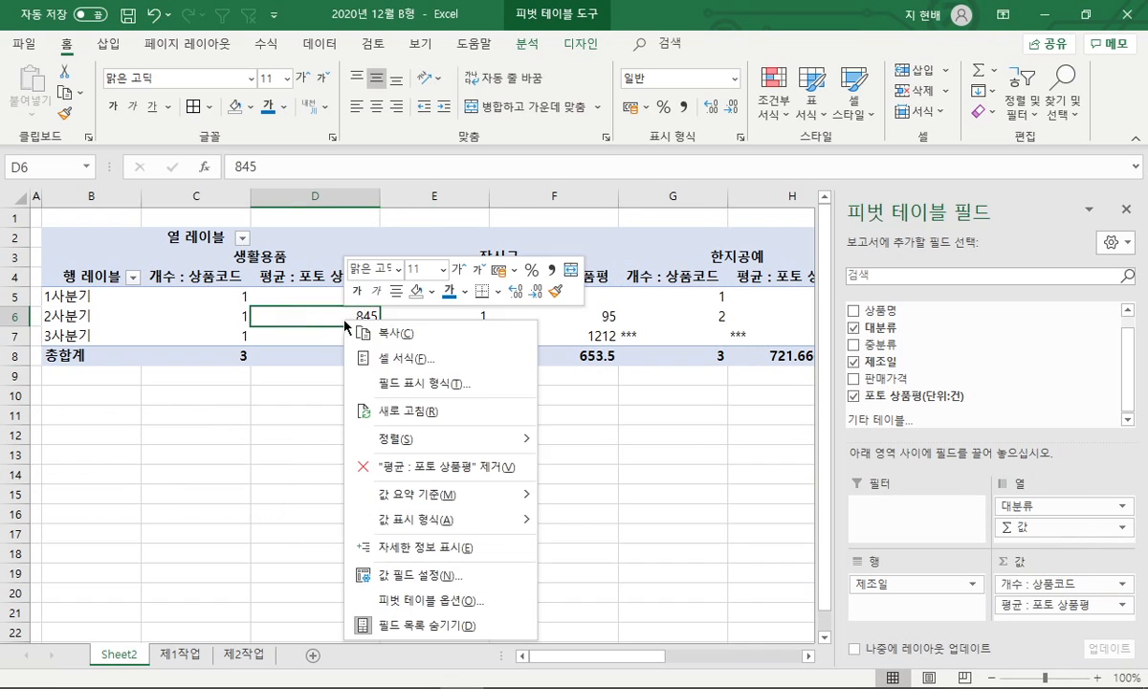
left_click(435, 601)
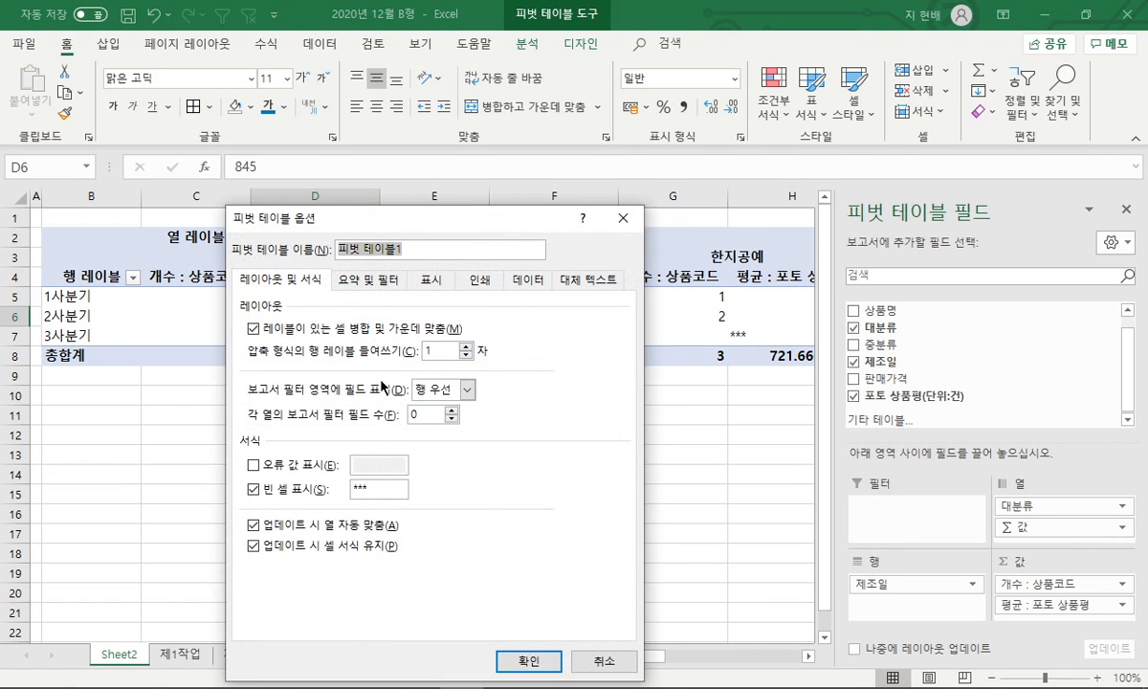
left_click(354, 281)
left_click(317, 330)
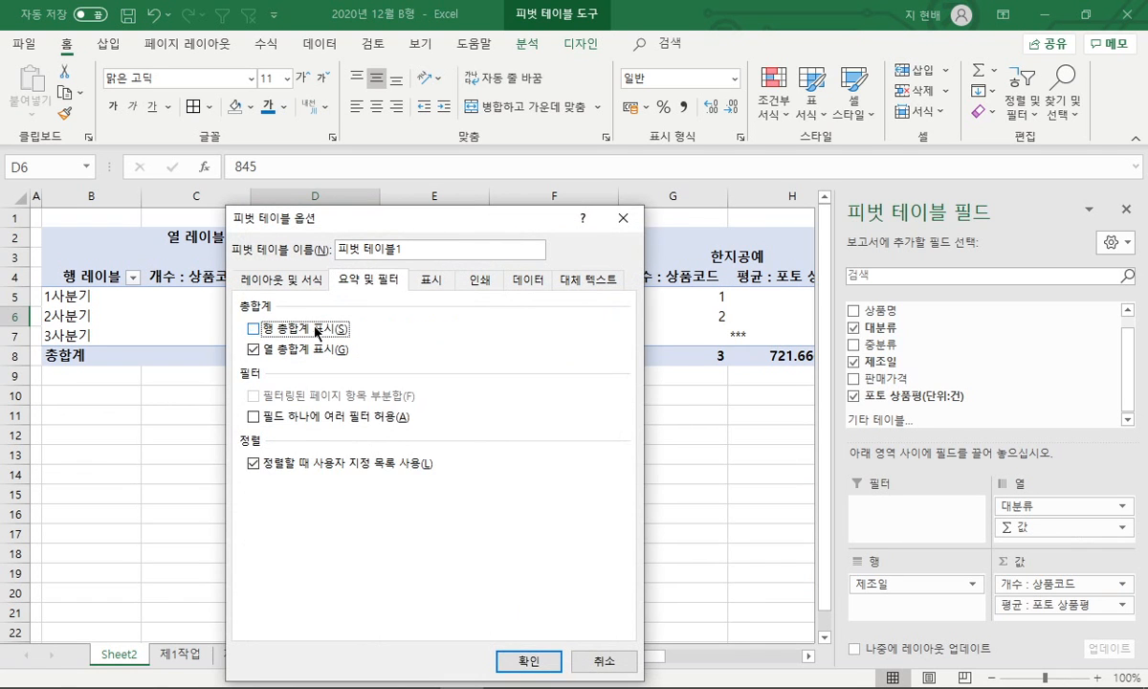
left_click(524, 658)
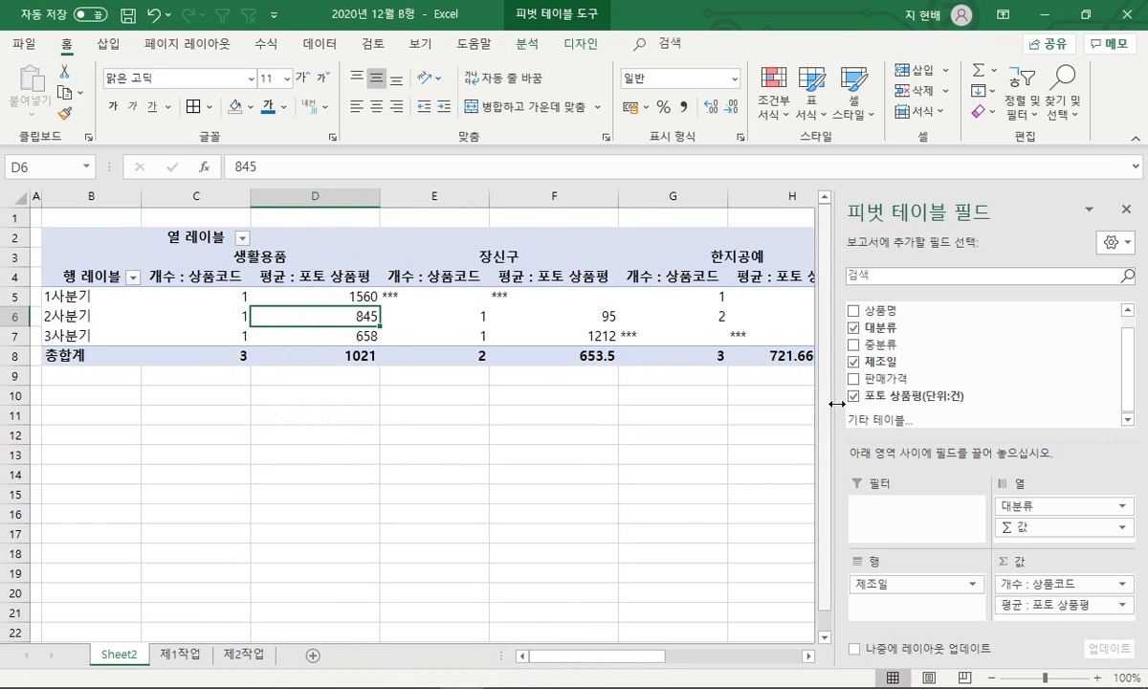
left_click(1124, 210)
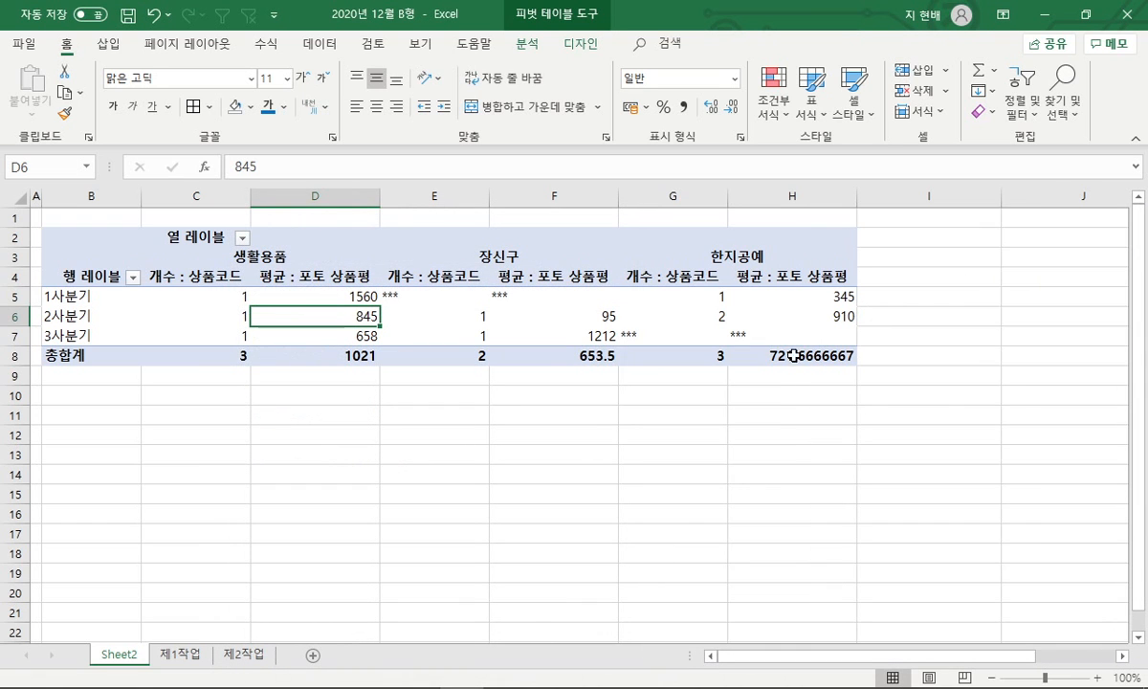
Reorder the pivot table's 대분류 column groups to 한지공예, 장신구, 생활용품 as in the PDF's output form.
left_click(368, 394)
key("alt+Tab")
left_click_drag(455, 603, 617, 612)
left_click(618, 617)
scroll(631, 608, "up", 4)
scroll(471, 593, "down", 1)
scroll(468, 593, "down", 7)
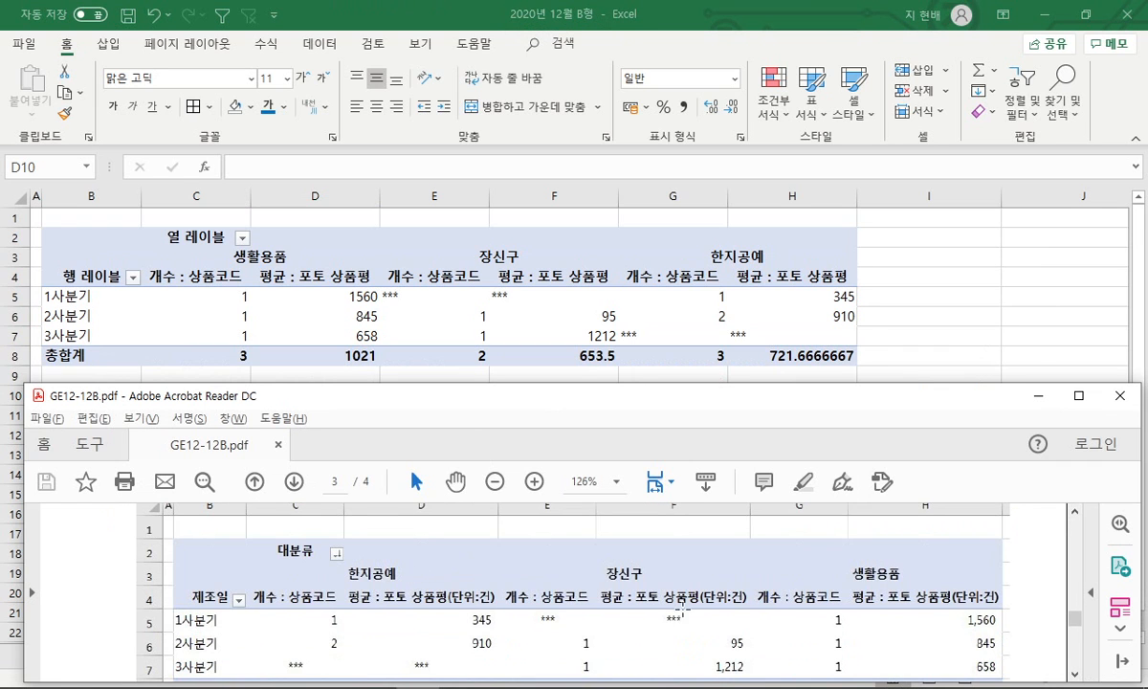
key("alt+Tab")
left_click(713, 254)
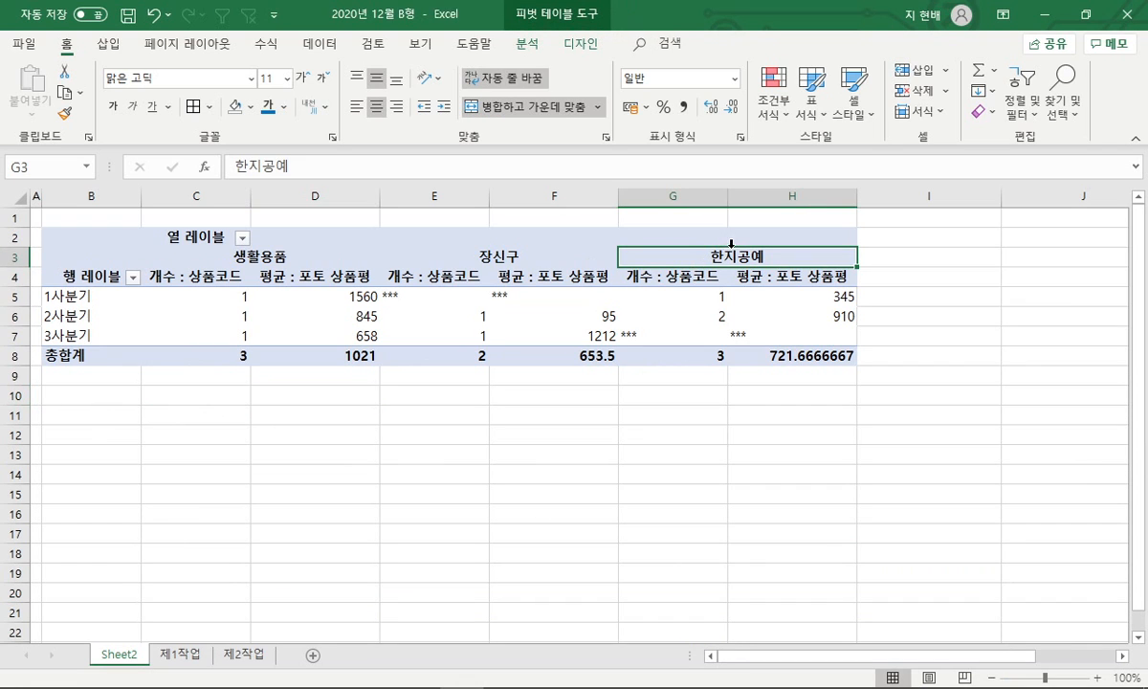
left_click_drag(733, 247, 180, 241)
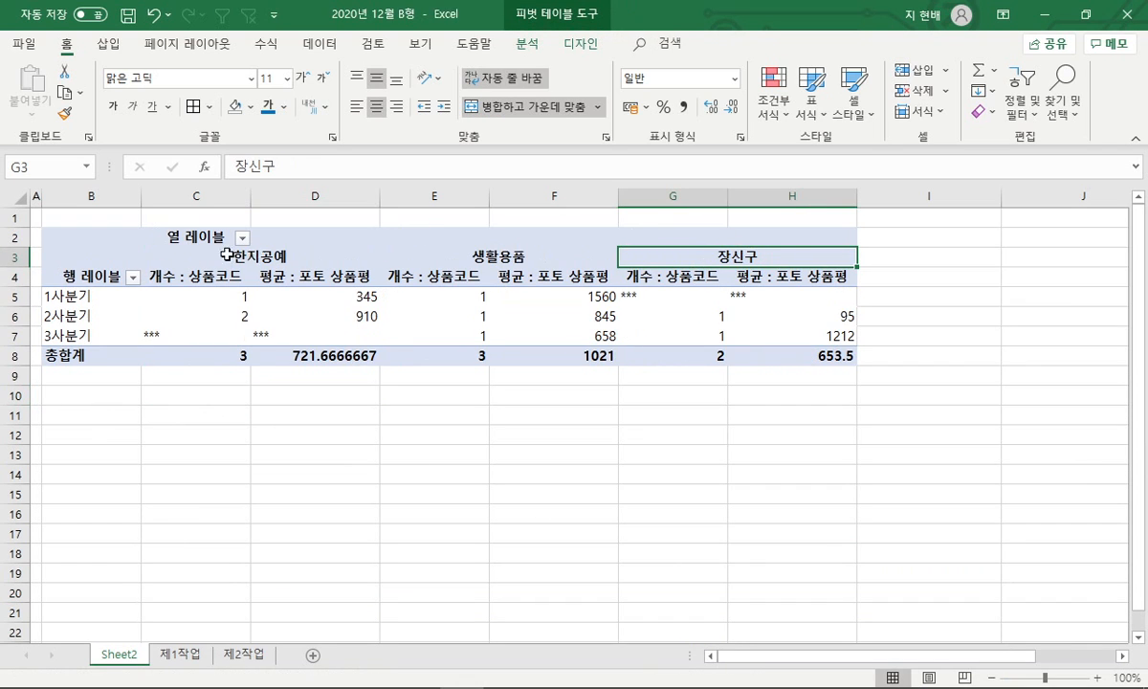
left_click_drag(725, 251, 388, 236)
left_click(315, 314)
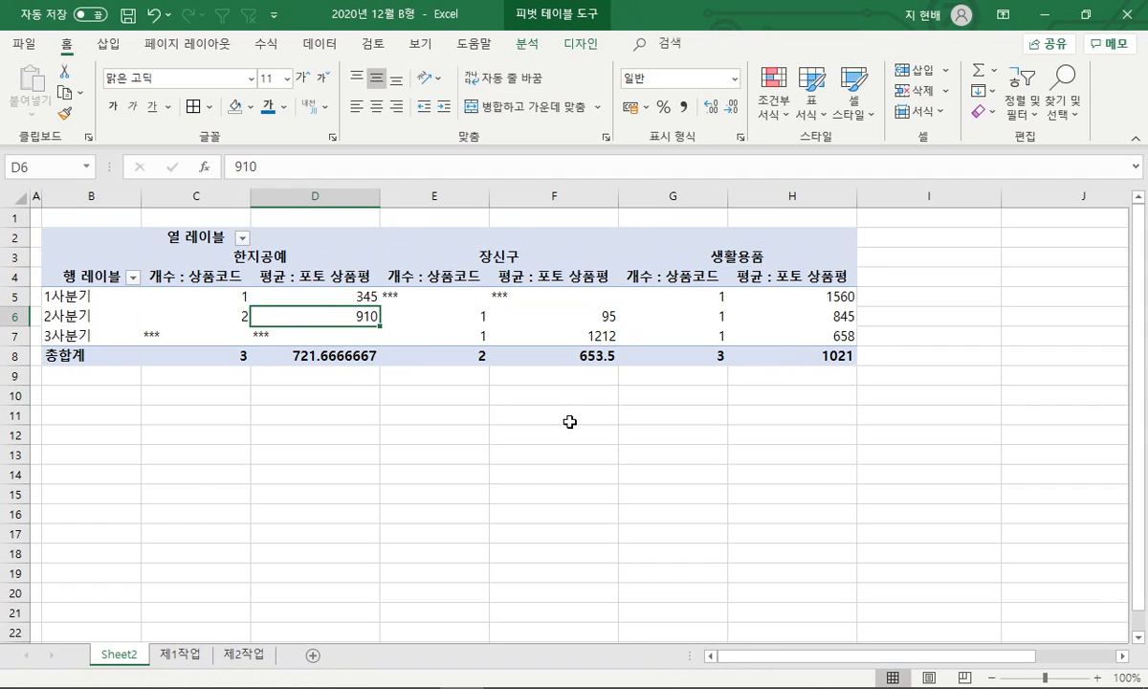
Compare the values with the PDF's output form, then apply comma style and centre alignment to the pivot table's values and grand totals in C5:H8.
key("alt+Tab")
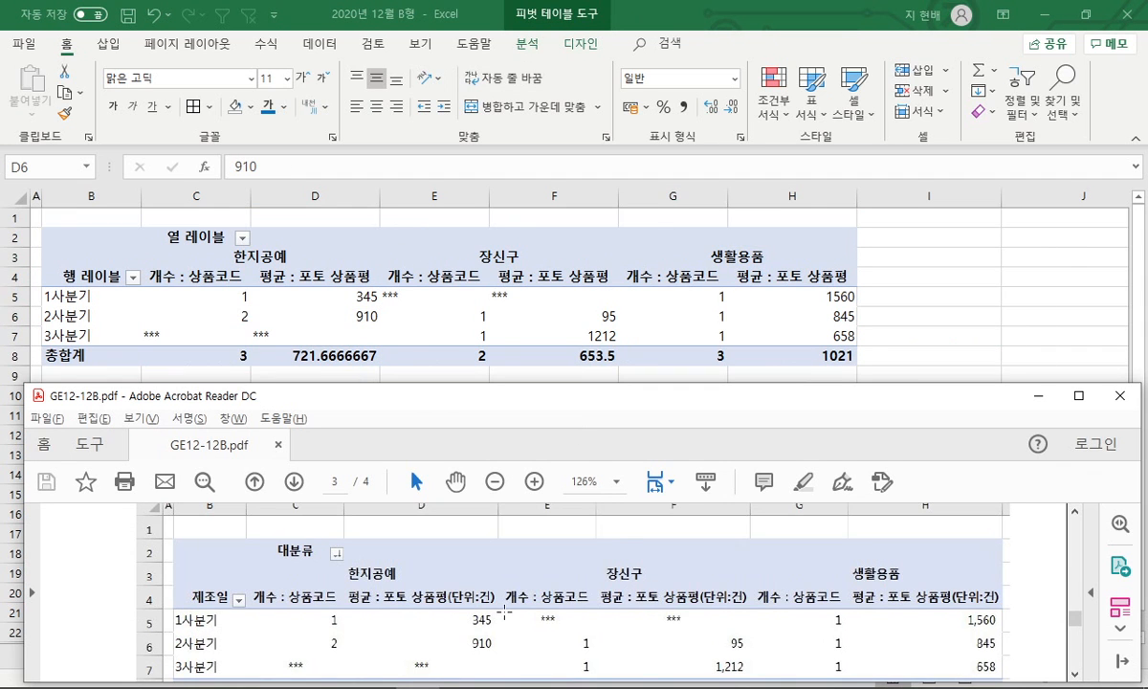
scroll(454, 613, "down", 1)
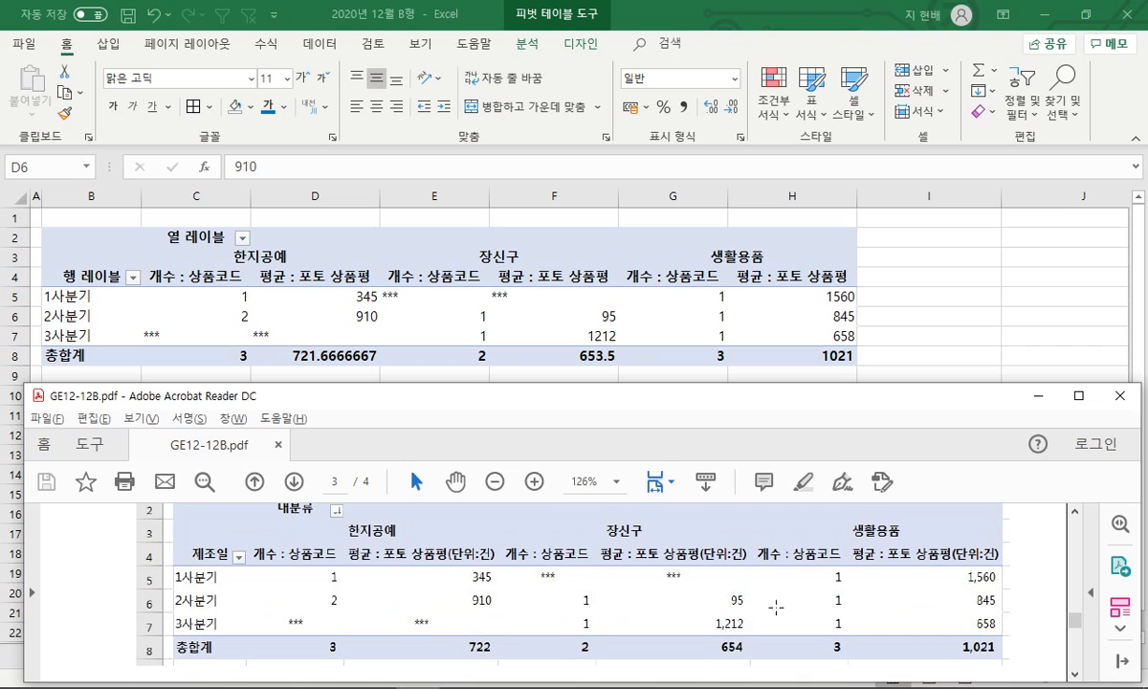
key("alt+Tab")
left_click_drag(239, 298, 802, 331)
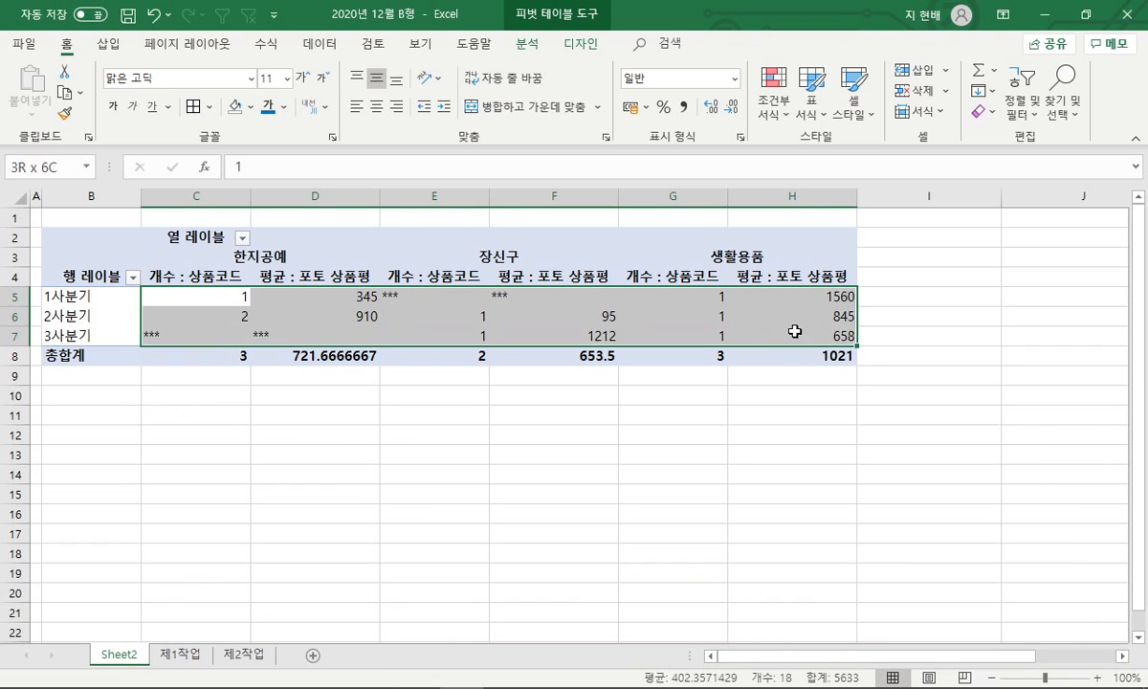
left_click(796, 357, "shift")
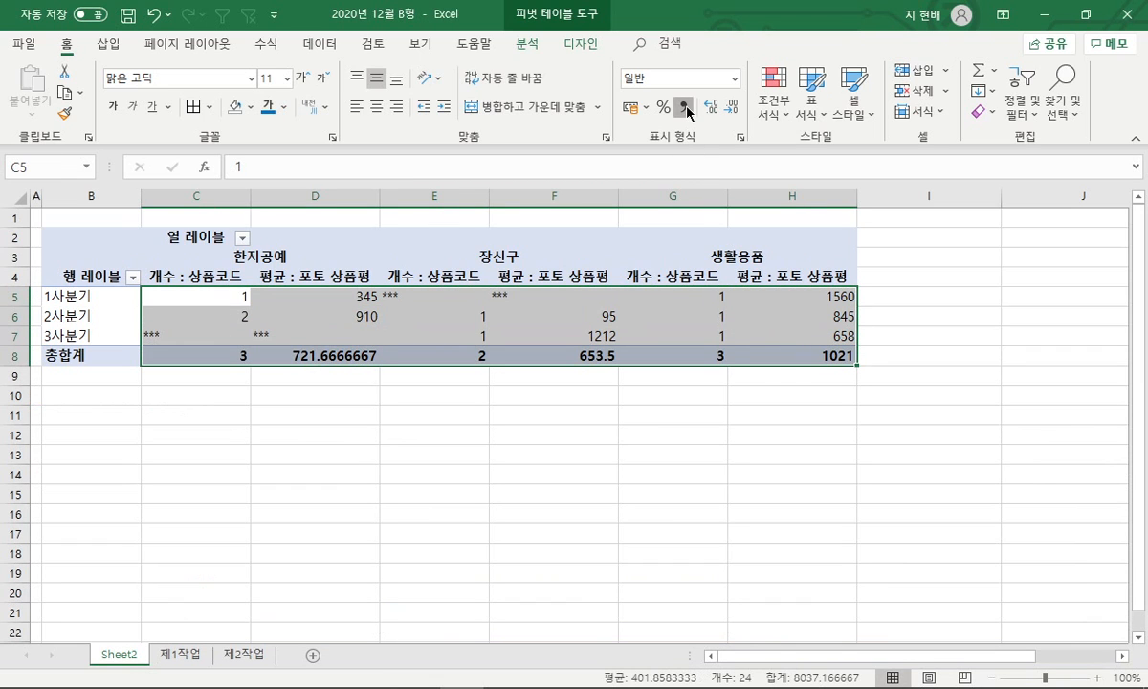
left_click(686, 107)
left_click(376, 107)
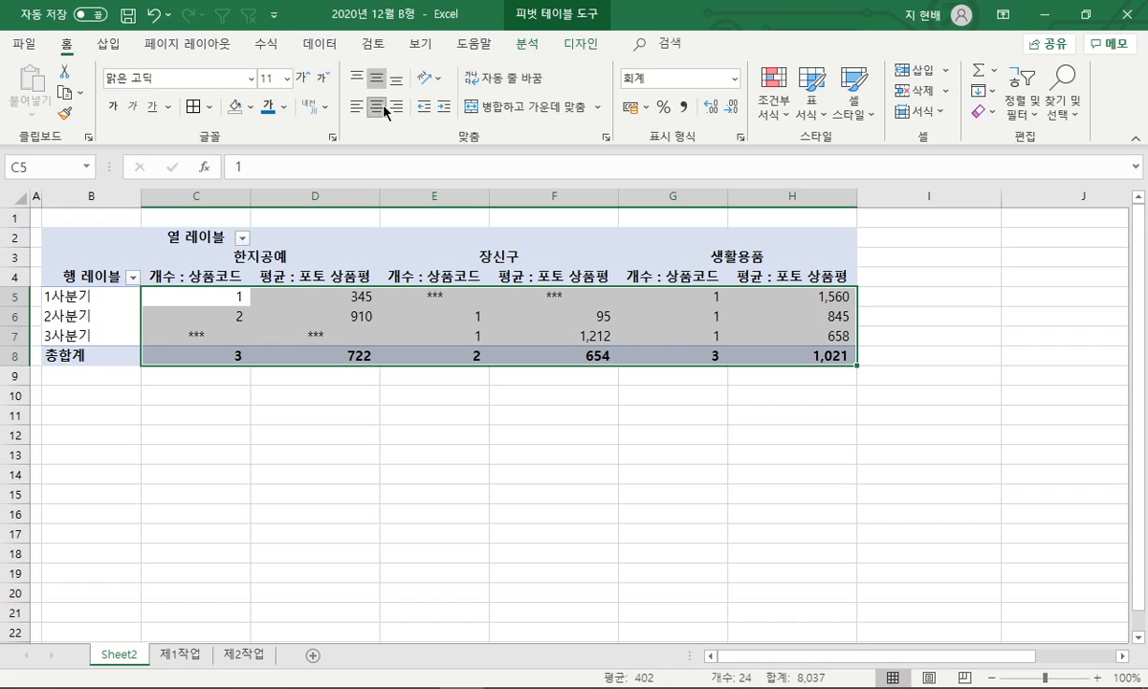
left_click(436, 328)
Rename the average value field heading in D4 to 평균 : 포토 상품평(단위:건), as in the PDF's output form.
key("alt+Tab")
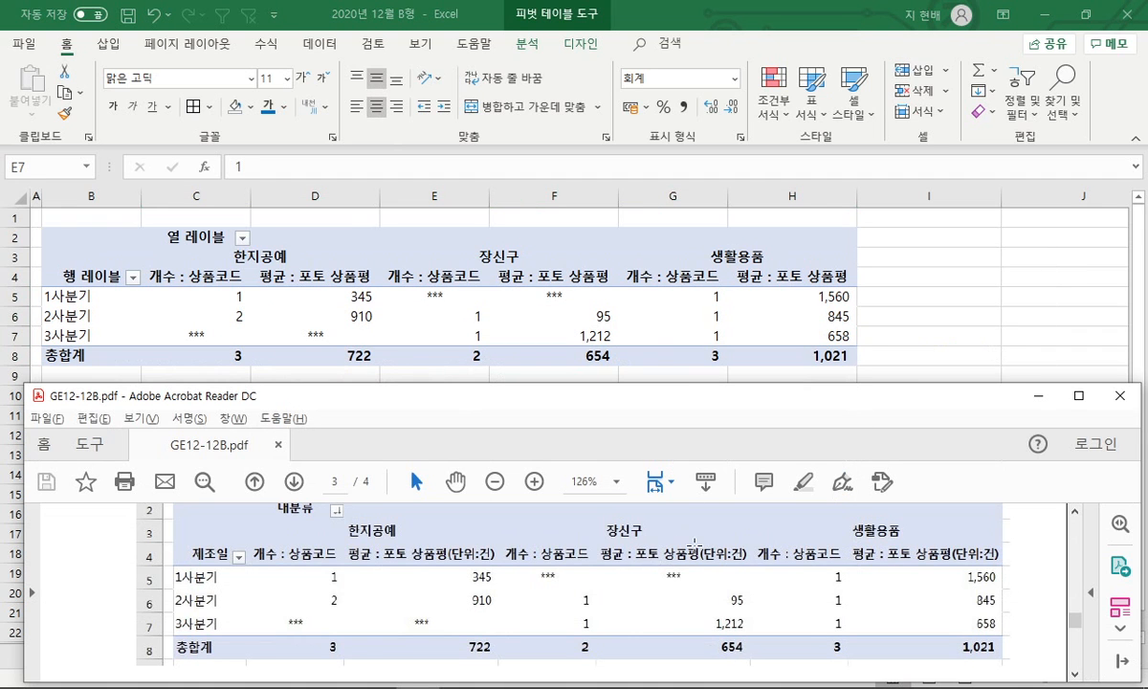
key("alt+Tab")
left_click(320, 276)
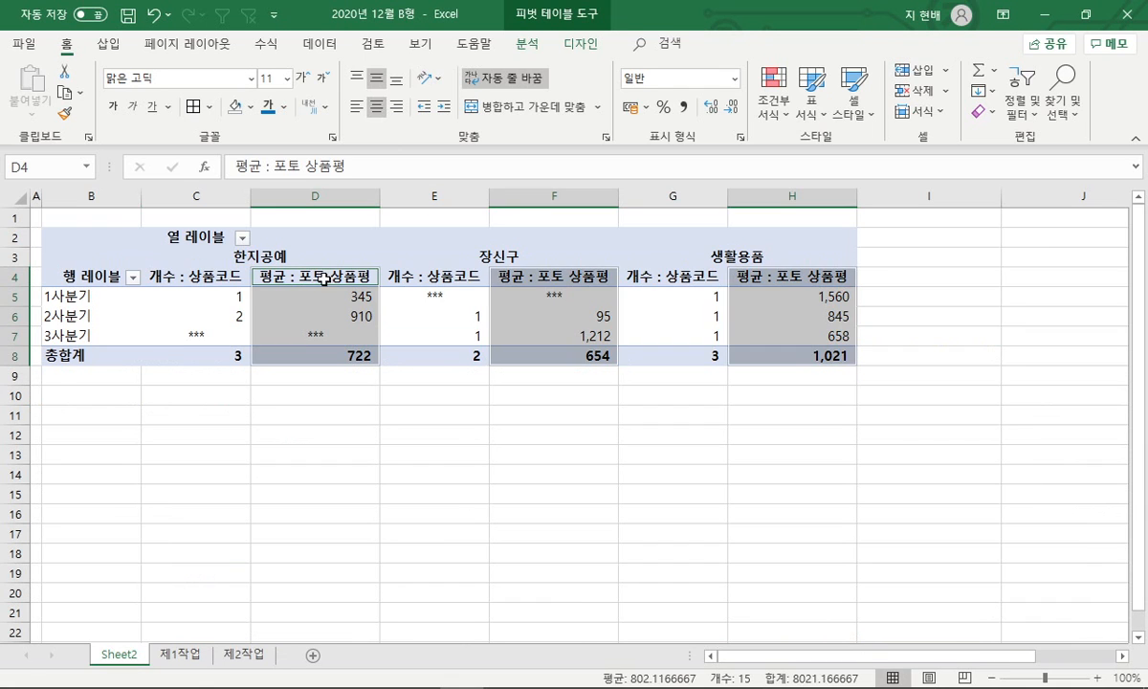
left_click(346, 274)
left_click(348, 276)
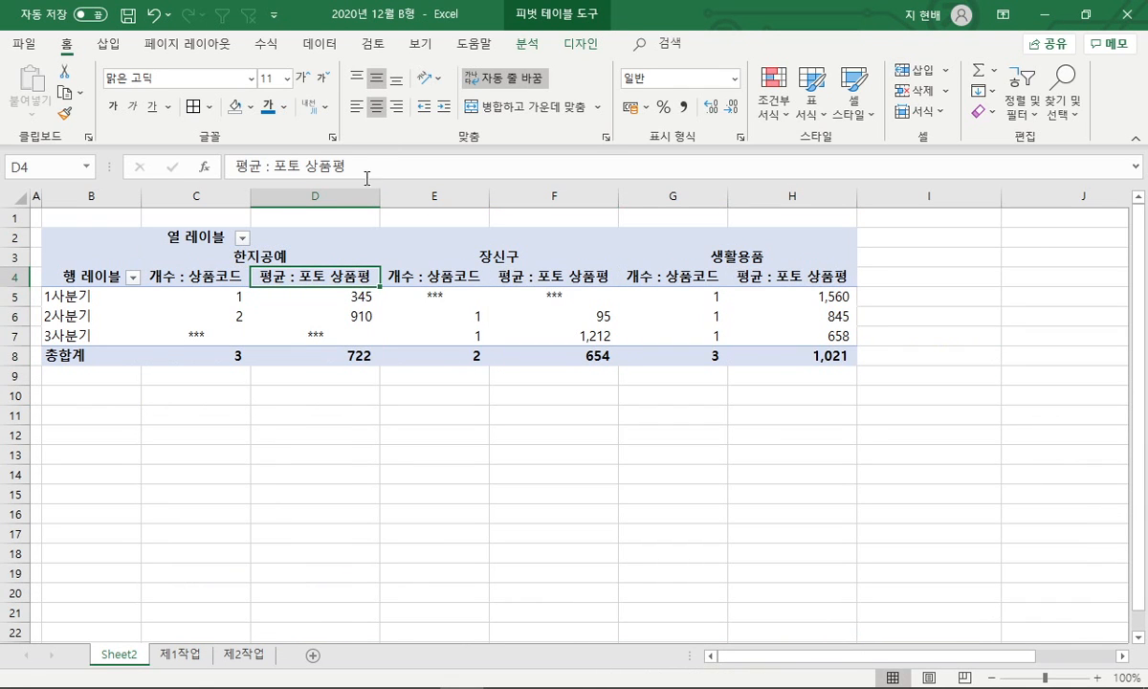
left_click(369, 169)
type("(단위:건")
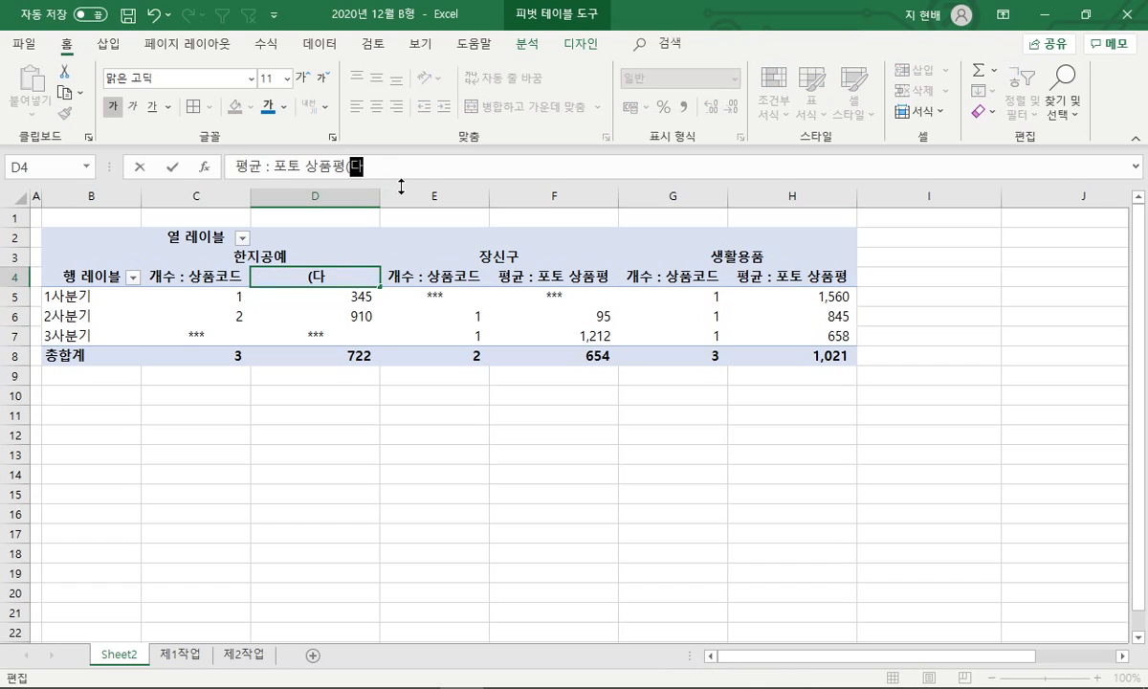
type(")(")
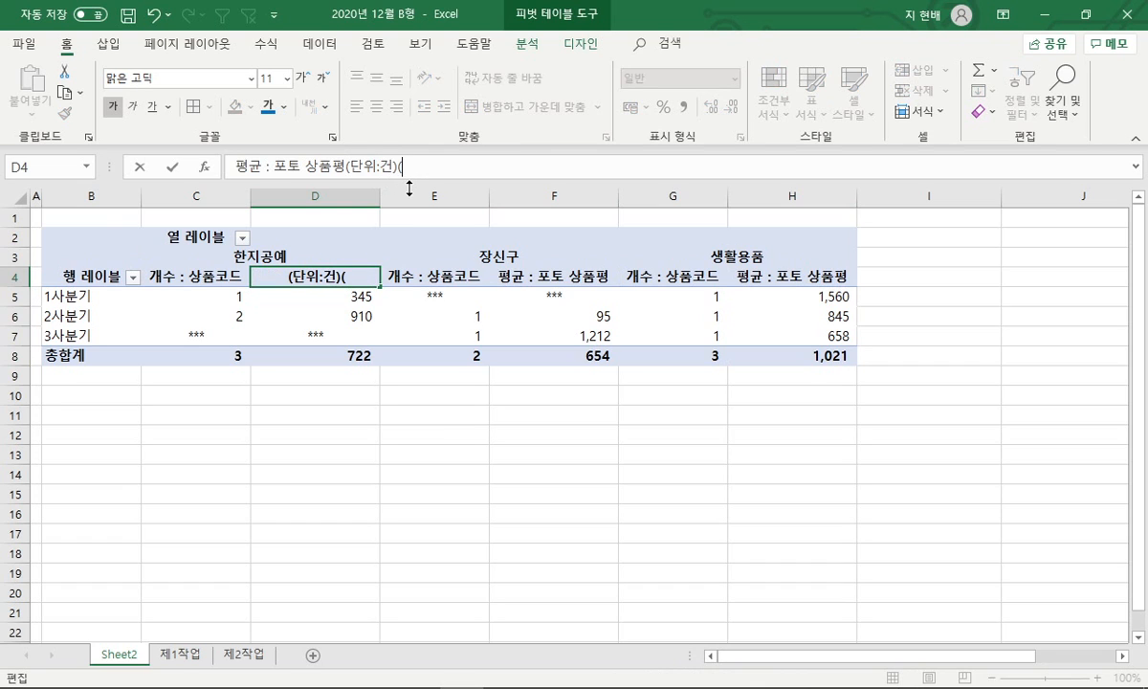
key("Return")
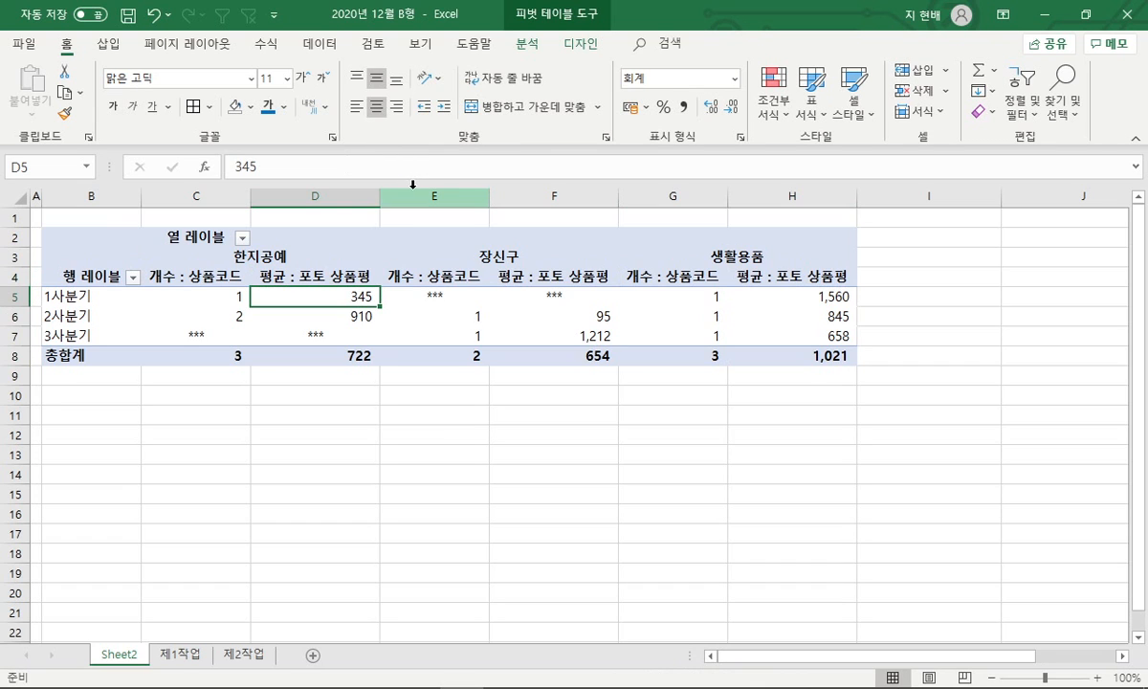
Autofit the widths of columns D, F and H to their average field headings.
left_click(346, 275)
double_click(380, 195)
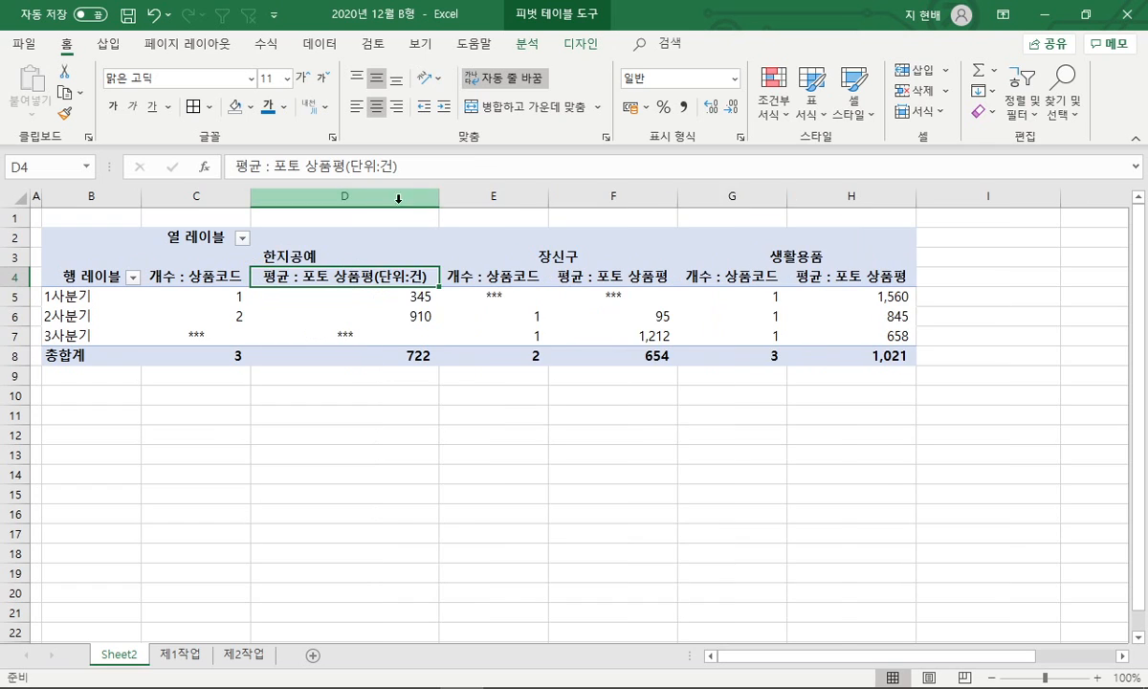
double_click(677, 195)
left_click(729, 272)
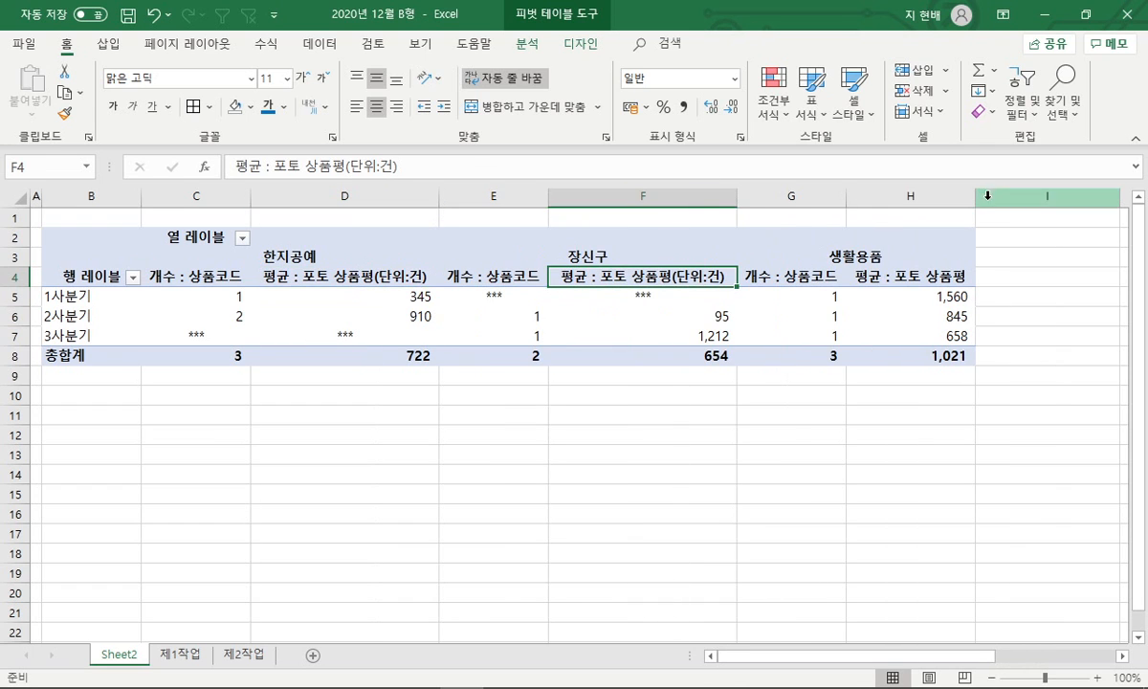
left_click(916, 195)
double_click(974, 195)
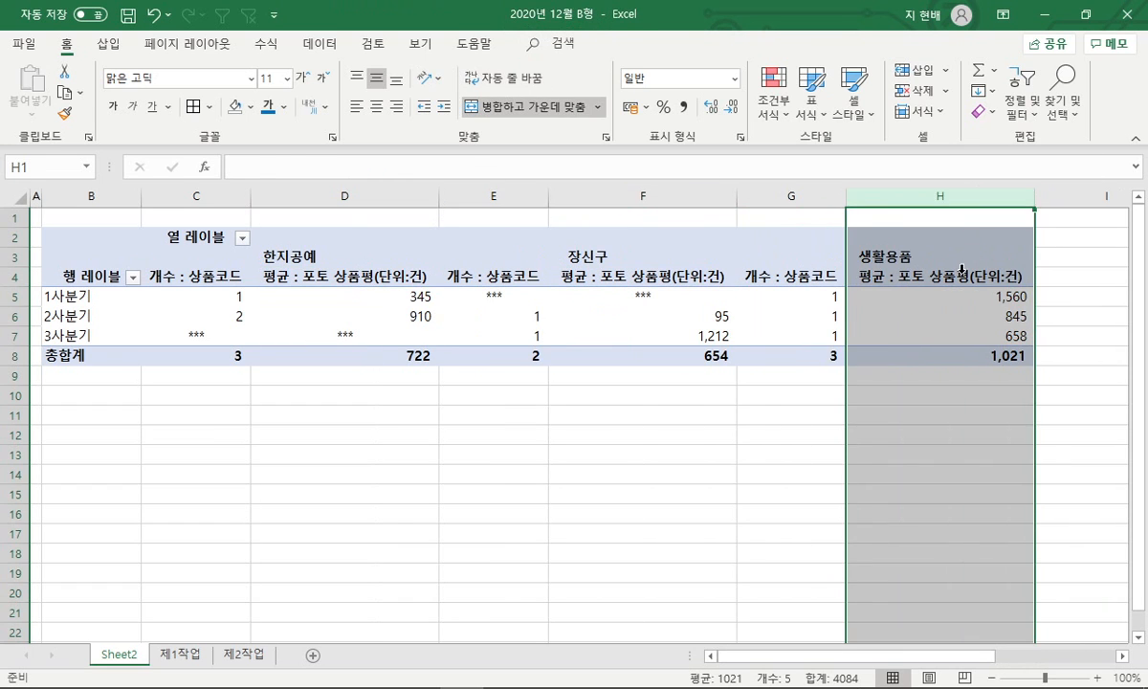
left_click(918, 276)
Rename the pivot table's column label heading in C2 to 대분류 and row label heading in B4 to 제조일, as in the PDF.
left_click(435, 673)
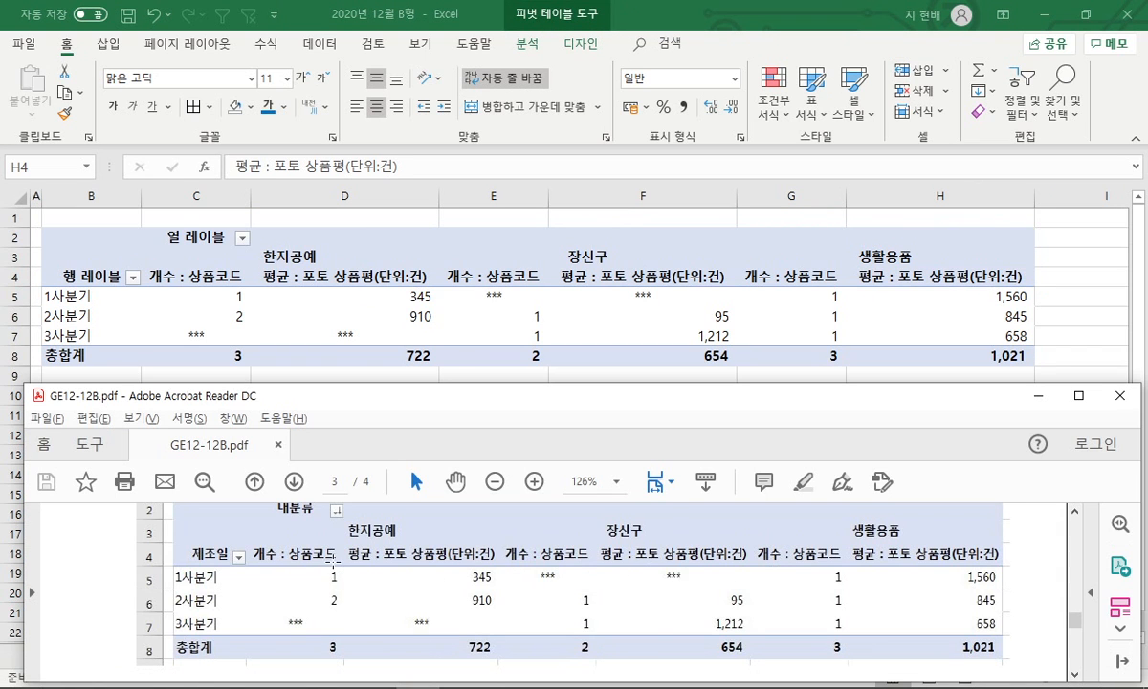
scroll(333, 565, "up", 1)
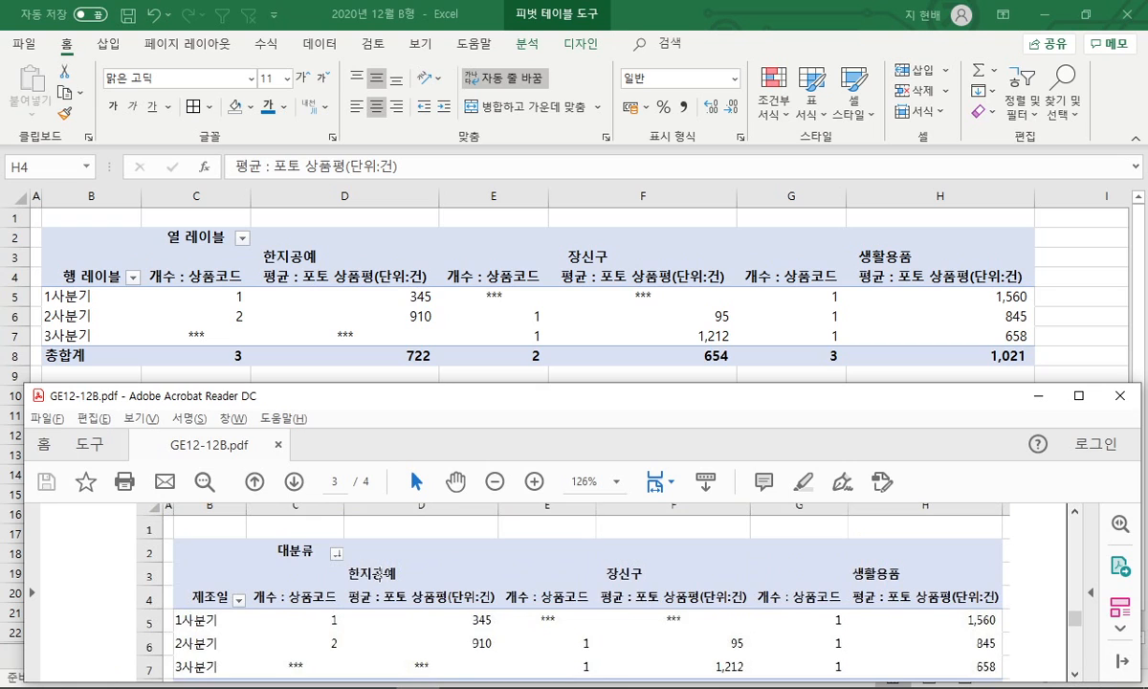
left_click(184, 271)
left_click(202, 238)
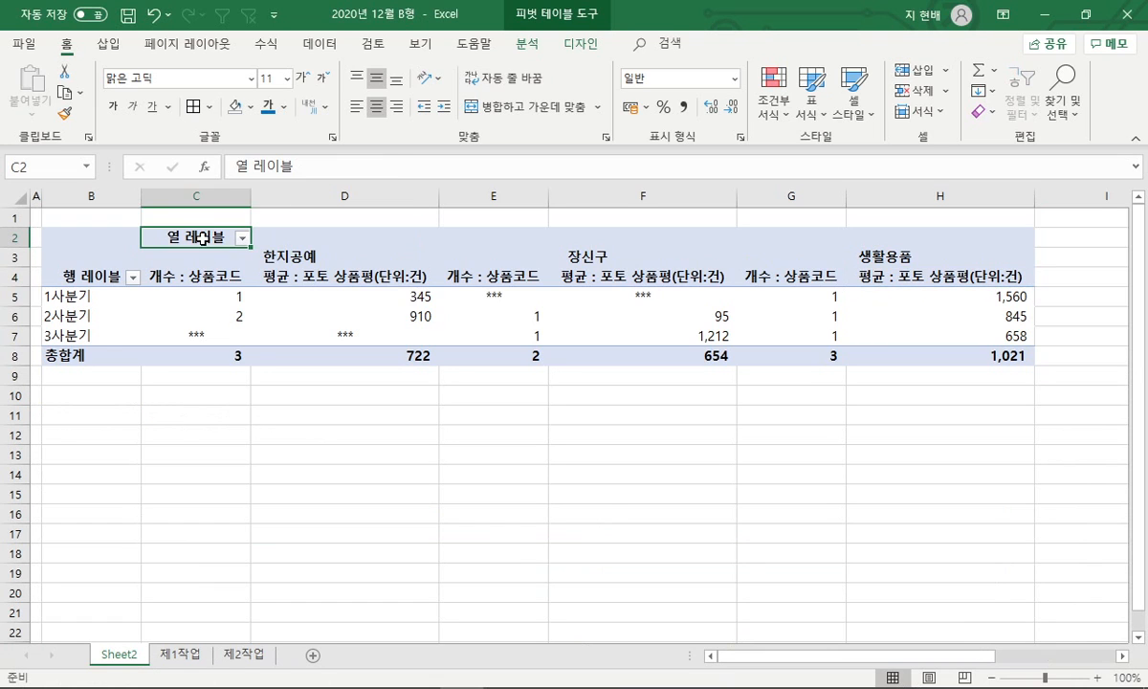
left_click_drag(326, 168, 181, 194)
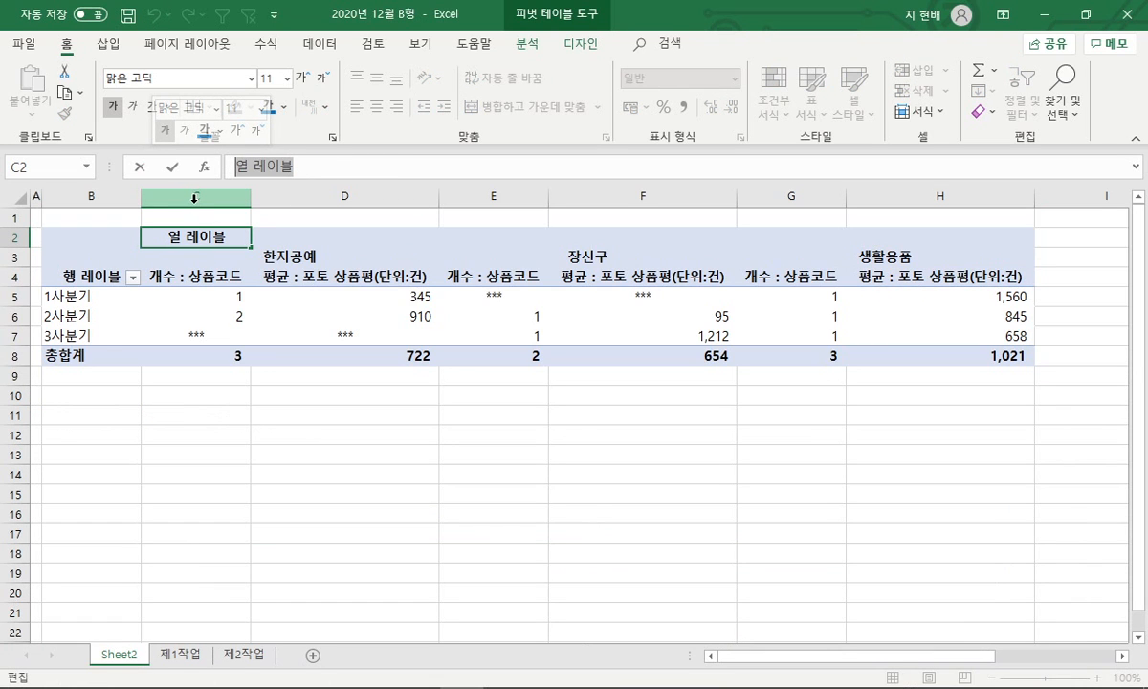
type("대분류")
key("Return")
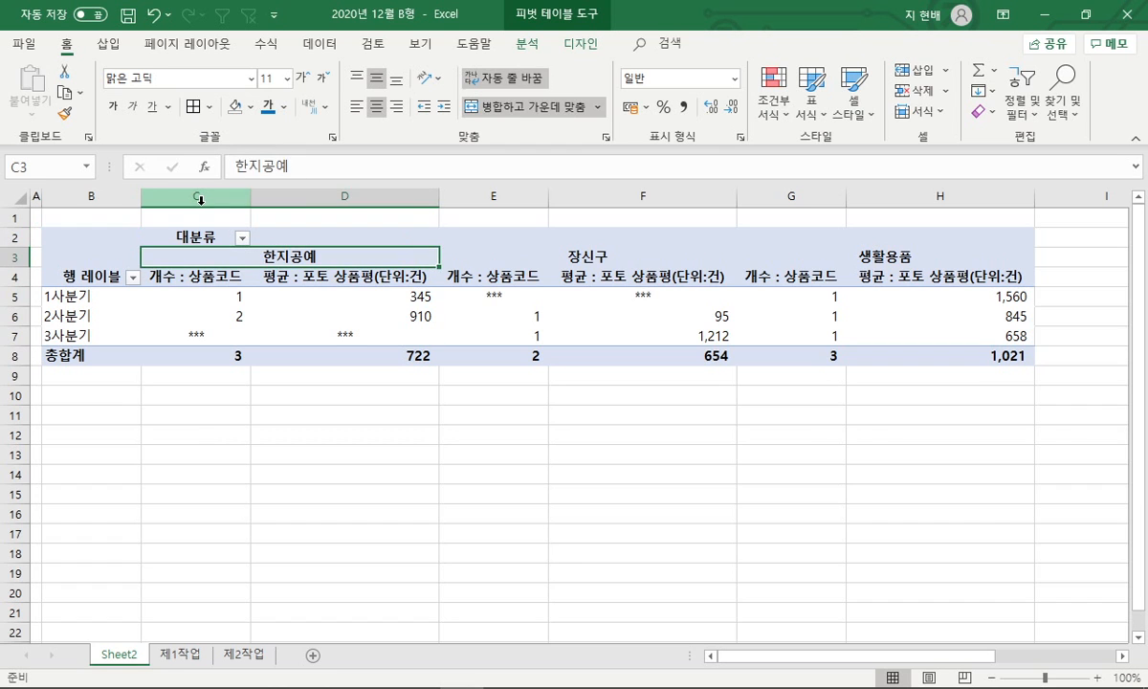
key("Left")
key("Down")
type("제조일")
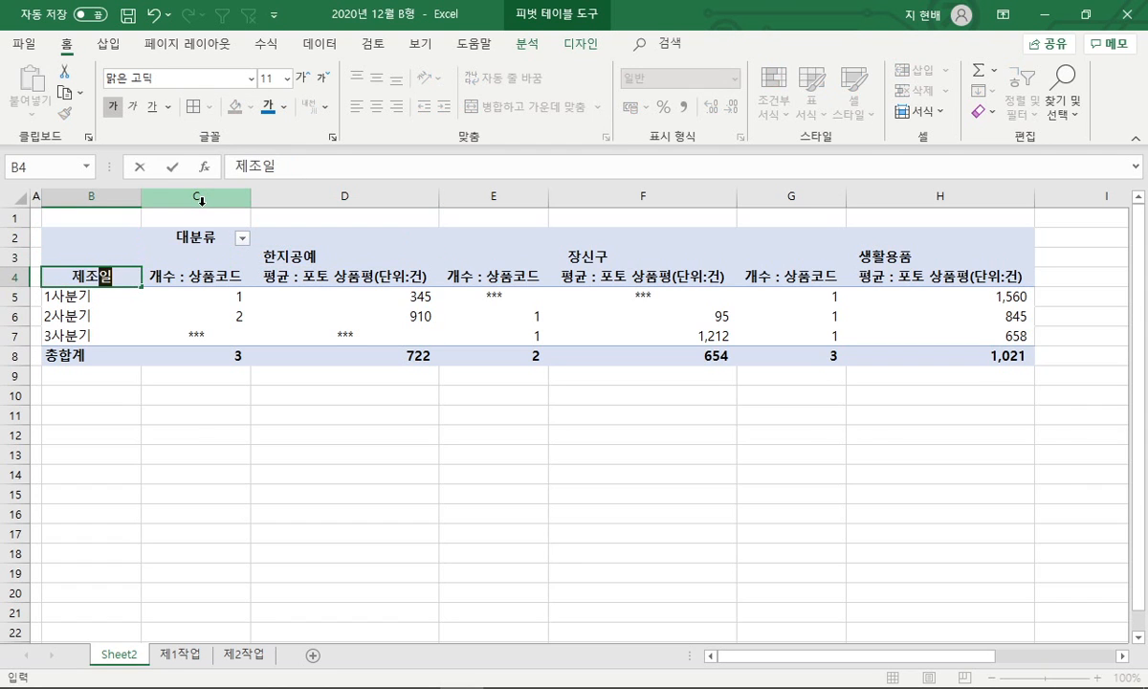
key("Return")
Compare the pivot table with the PDF's 제3작업 output form and go on to the [제4작업] 그래프 section.
key("alt+Tab")
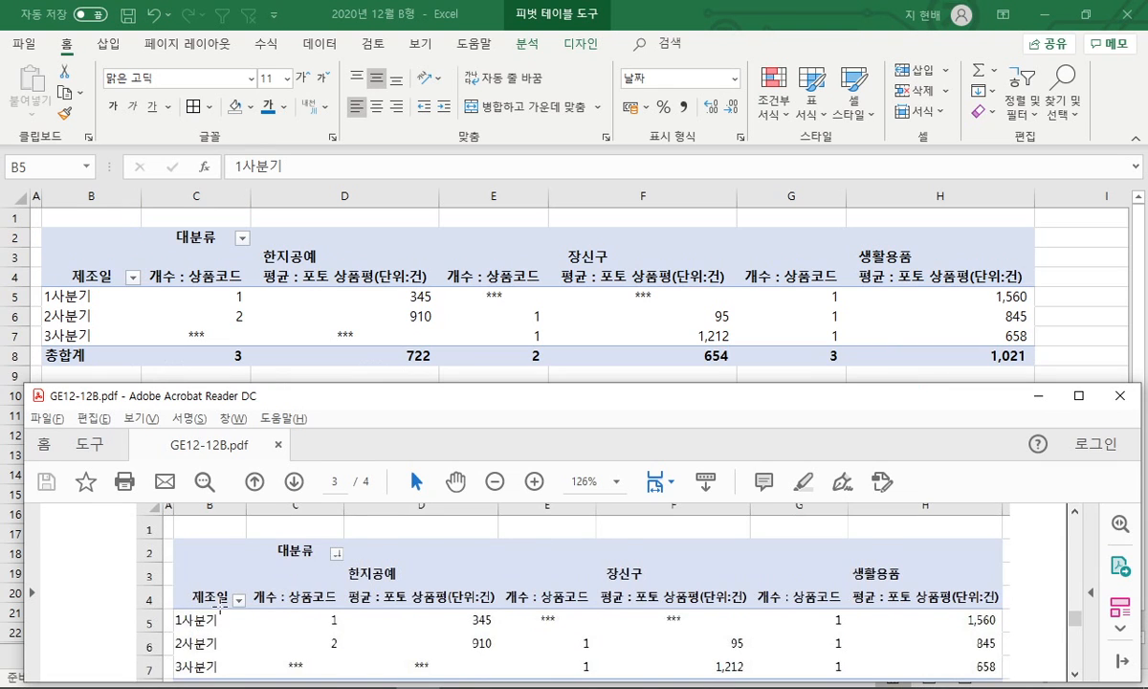
scroll(221, 602, "down", 1)
scroll(830, 593, "up", 1)
scroll(719, 584, "up", 1)
scroll(719, 585, "down", 6)
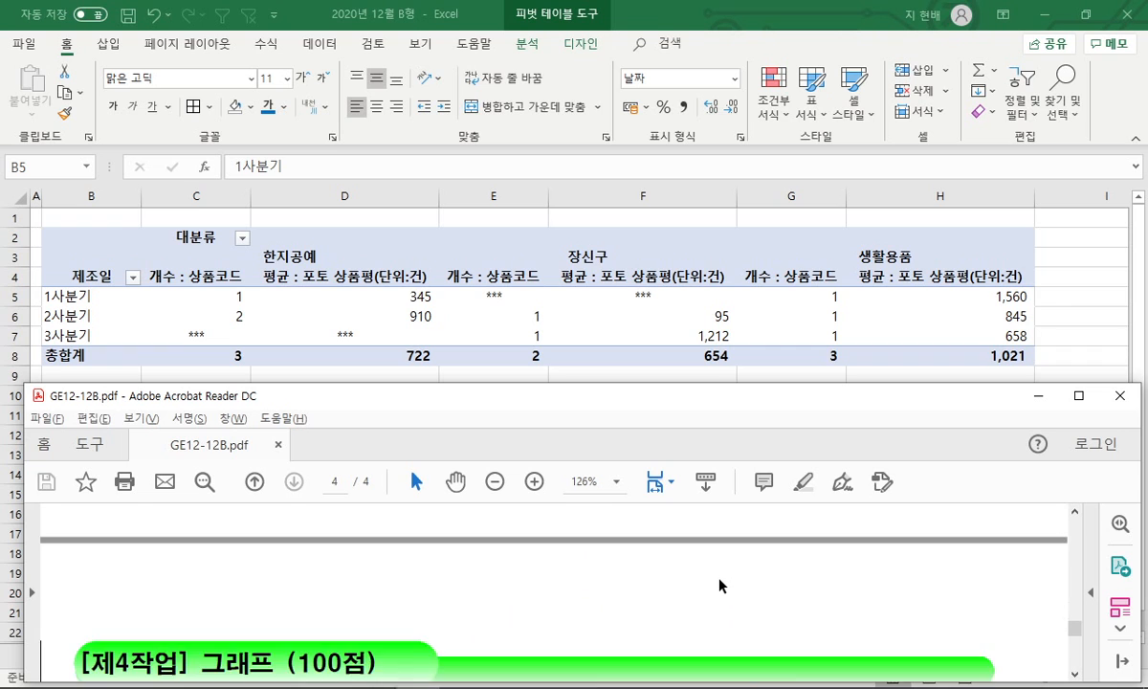
scroll(720, 581, "down", 2)
Take the Excel window out of full screen and resize the Acrobat Reader window to full height beside the worksheet.
left_click(650, 330)
mouse_move(447, 683)
left_click(417, 670)
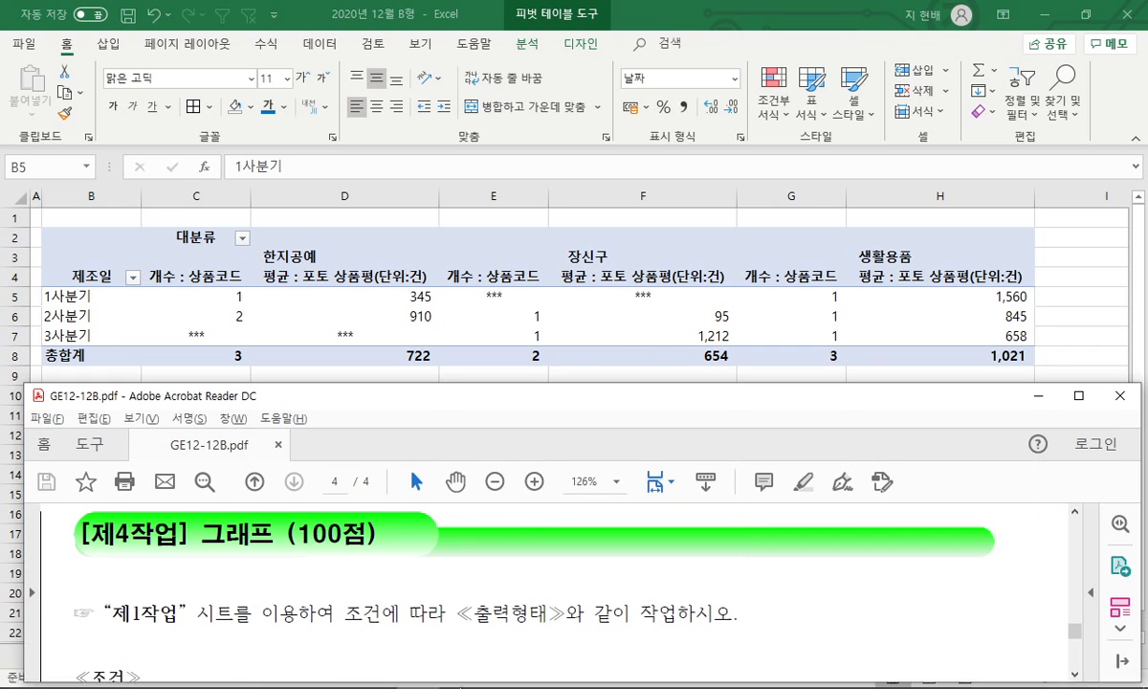
left_click(502, 678)
left_click(1135, 13)
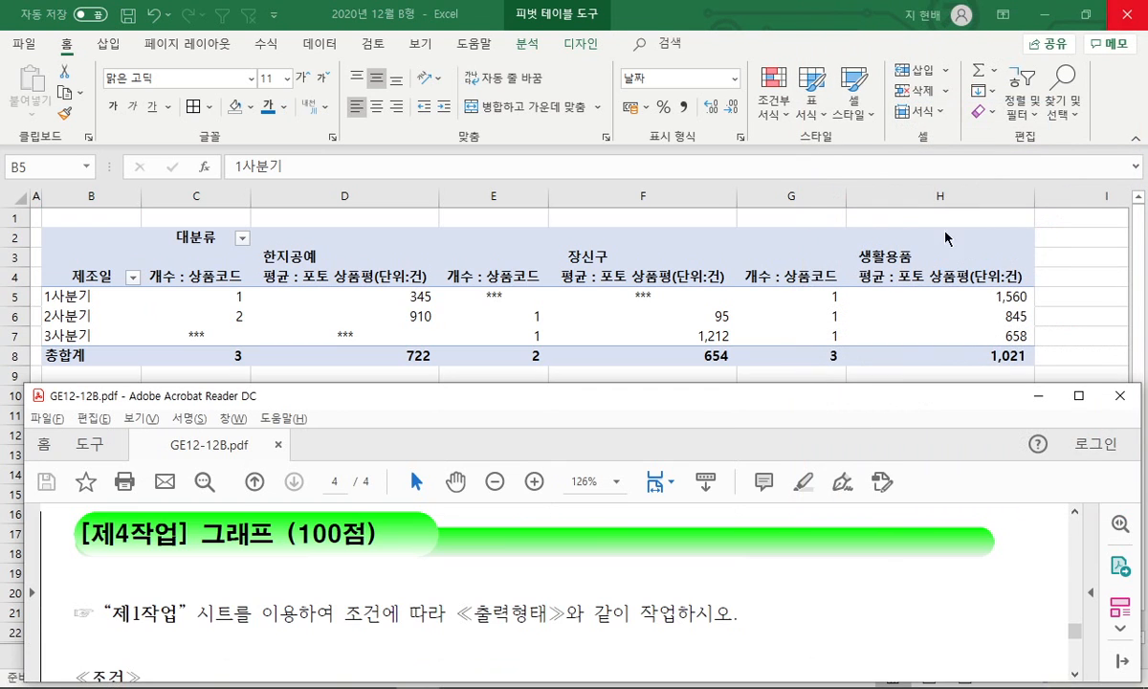
left_click(797, 19)
left_click(1083, 17)
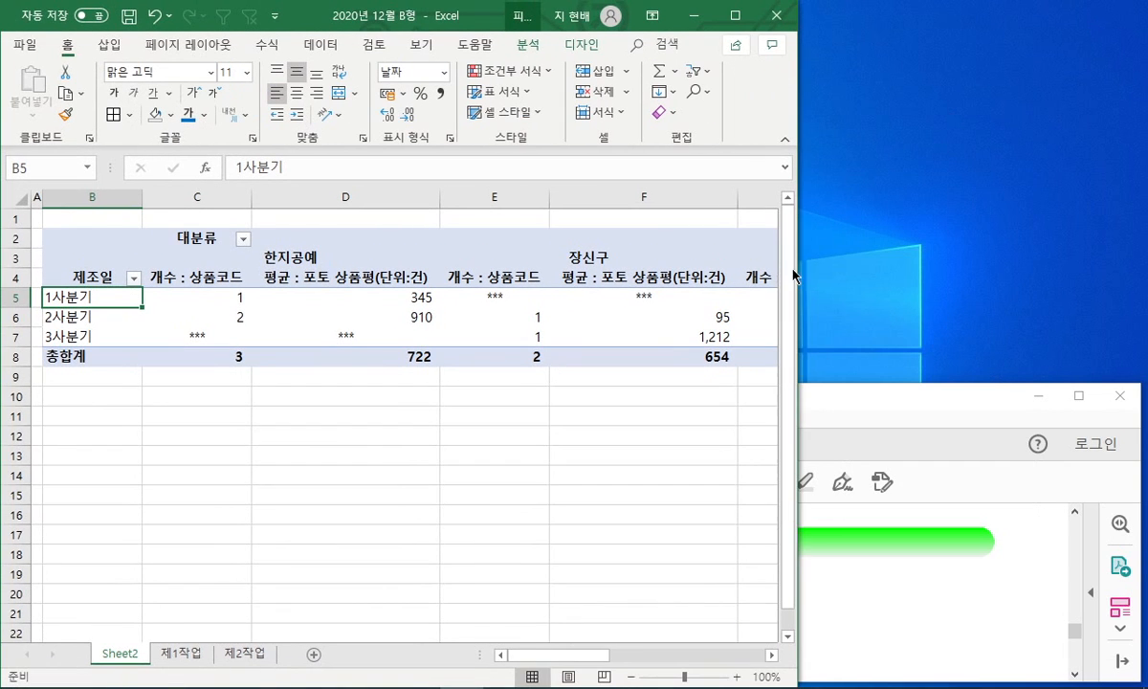
left_click(855, 415)
left_click_drag(26, 386, 452, 1)
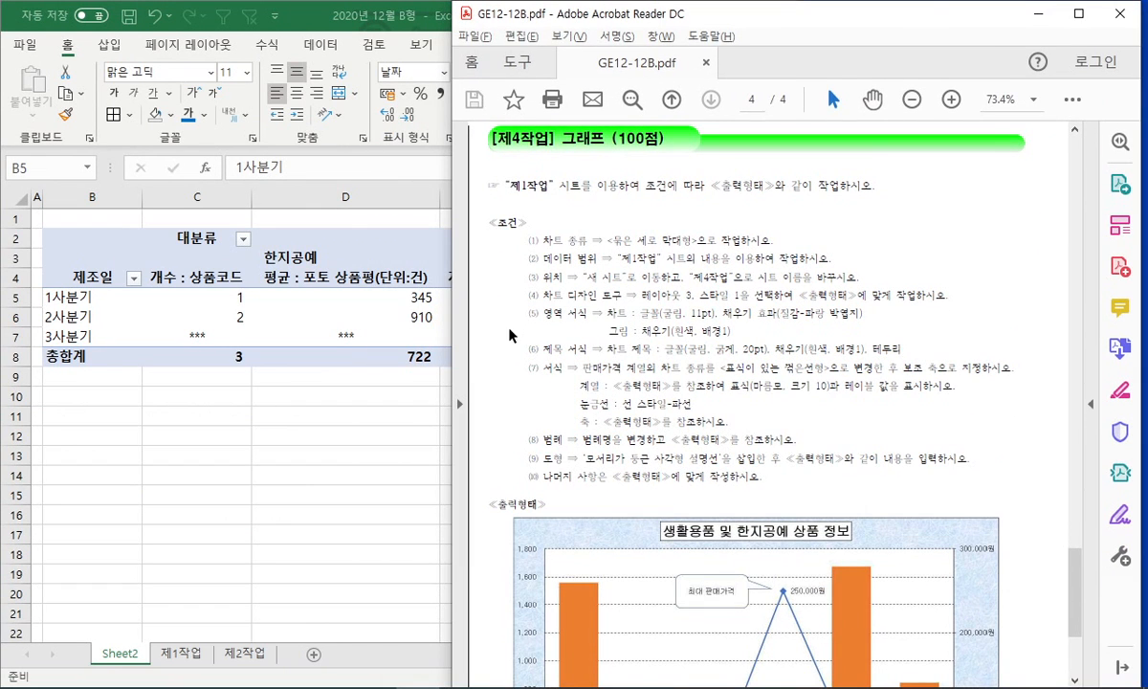
Enlarge the PDF to 125% and read the 제4작업 conditions on chart type, data range and chart location.
left_click(950, 99)
left_click(949, 100)
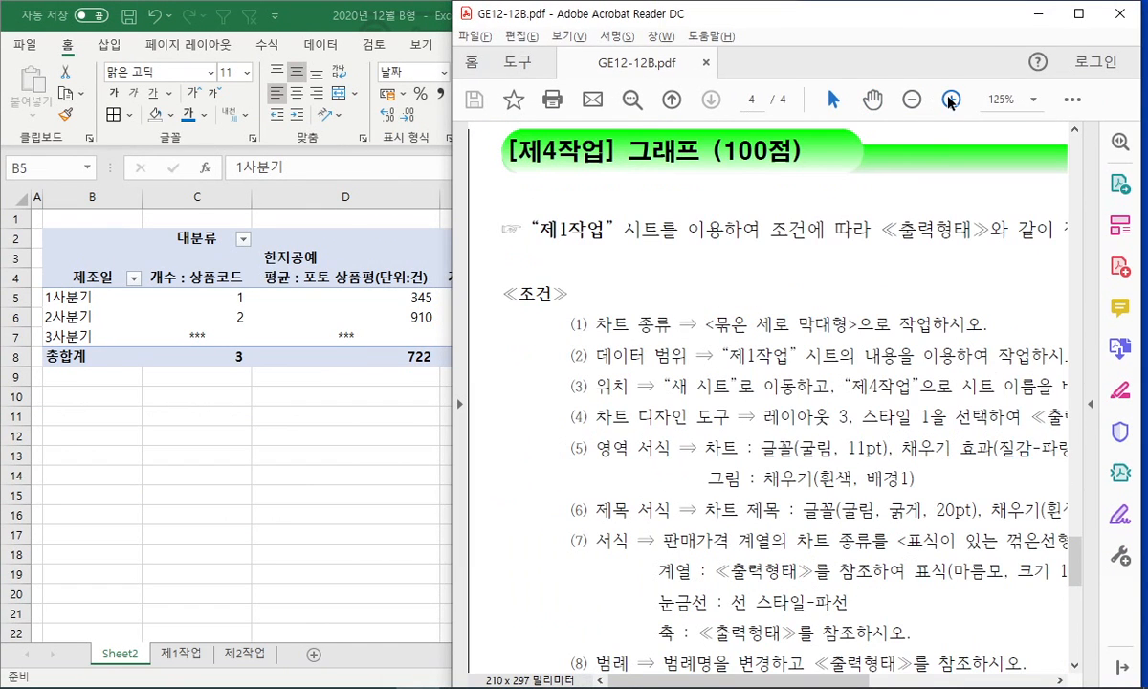
scroll(820, 505, "right", 2)
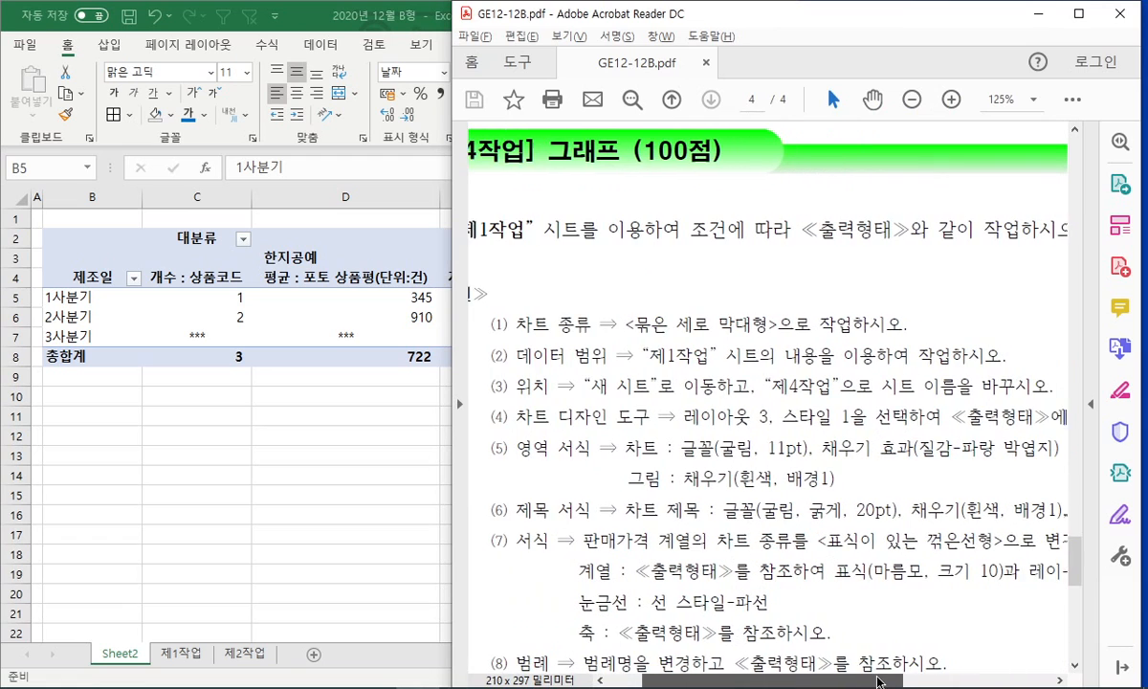
scroll(873, 517, "down", 1)
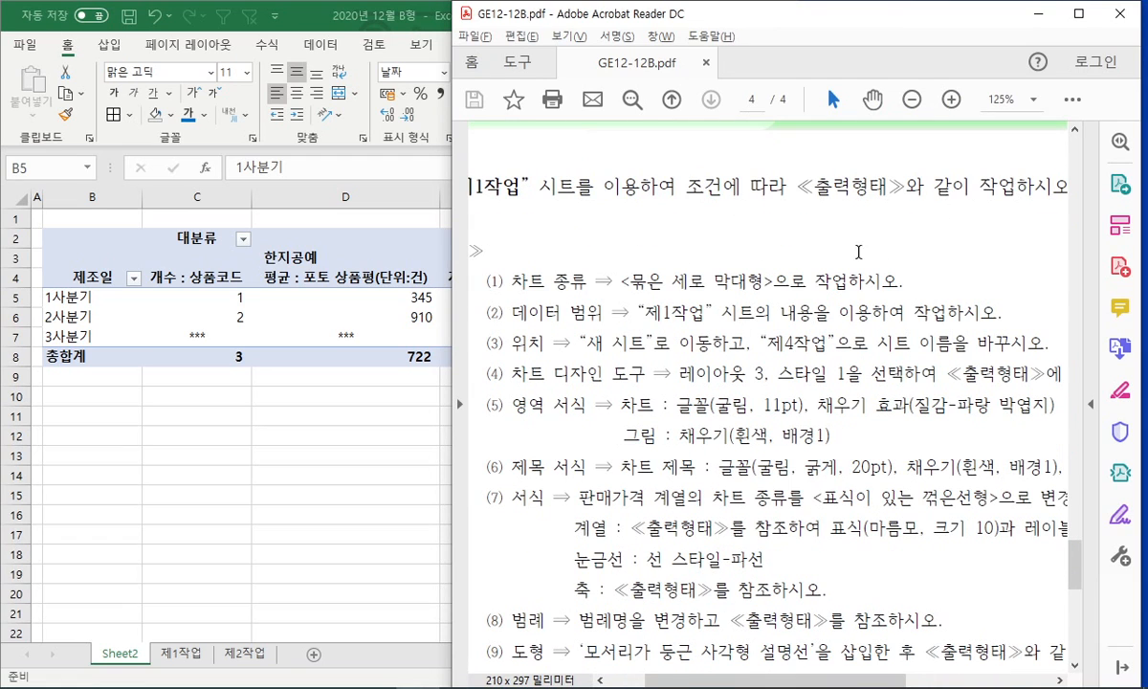
left_click_drag(621, 282, 719, 281)
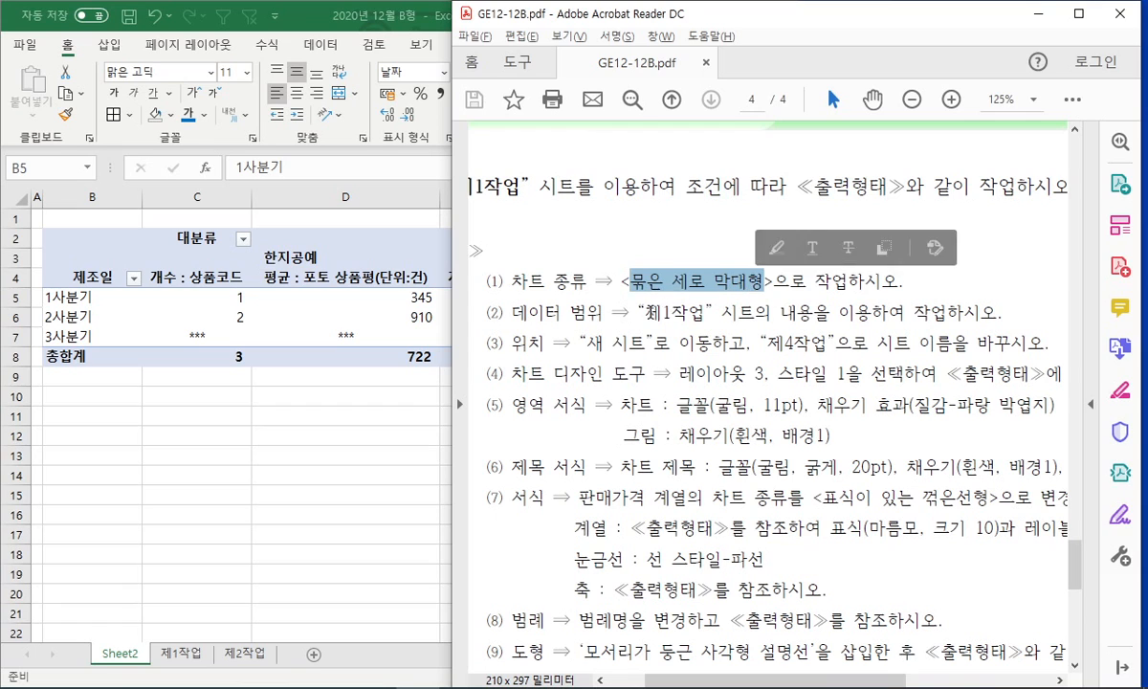
left_click_drag(644, 312, 875, 309)
left_click_drag(602, 342, 968, 342)
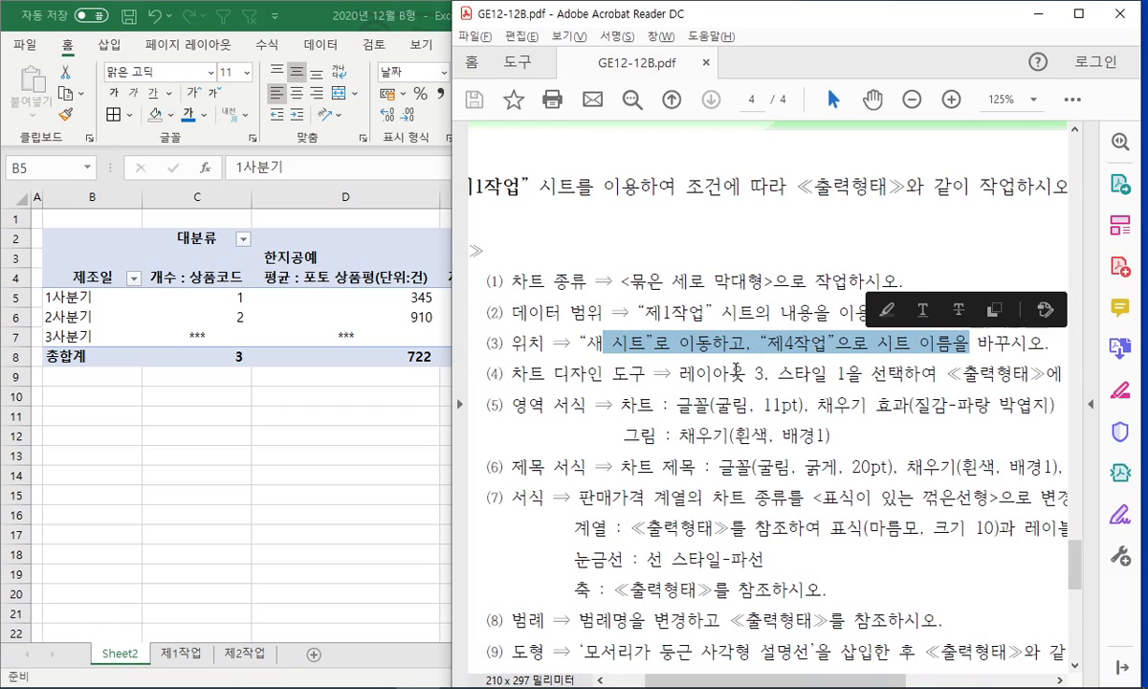
Examine the 제4작업 chart's output form in the PDF at 100% zoom.
scroll(792, 520, "down", 10)
scroll(792, 519, "down", 3)
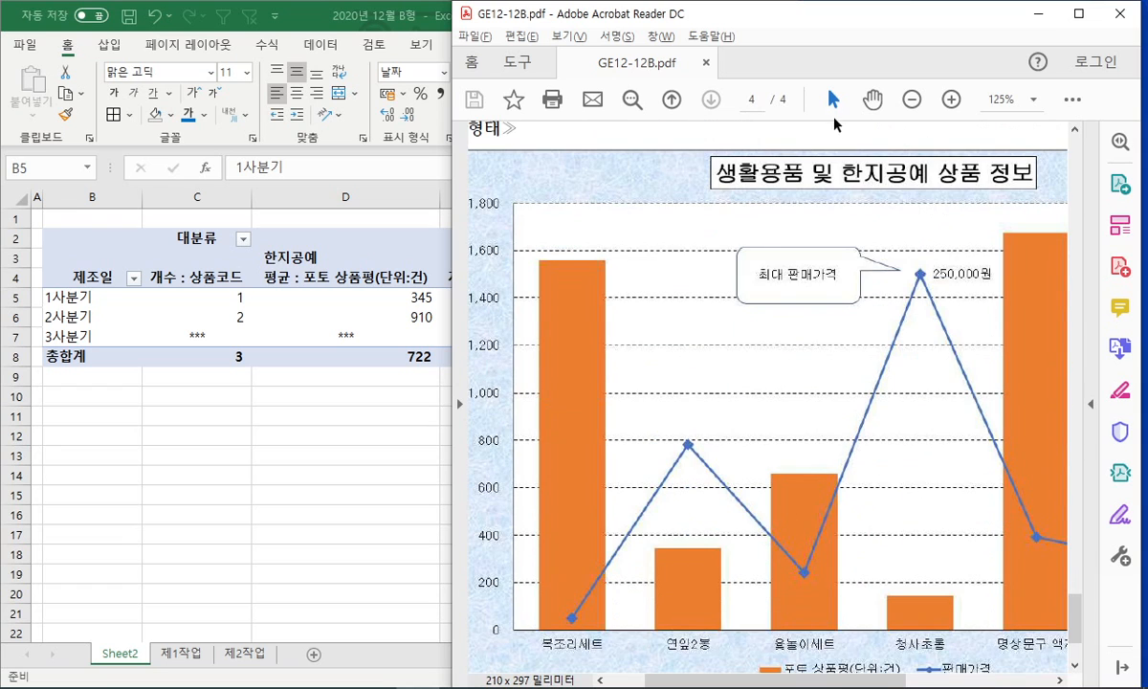
left_click(911, 99)
scroll(842, 497, "down", 6)
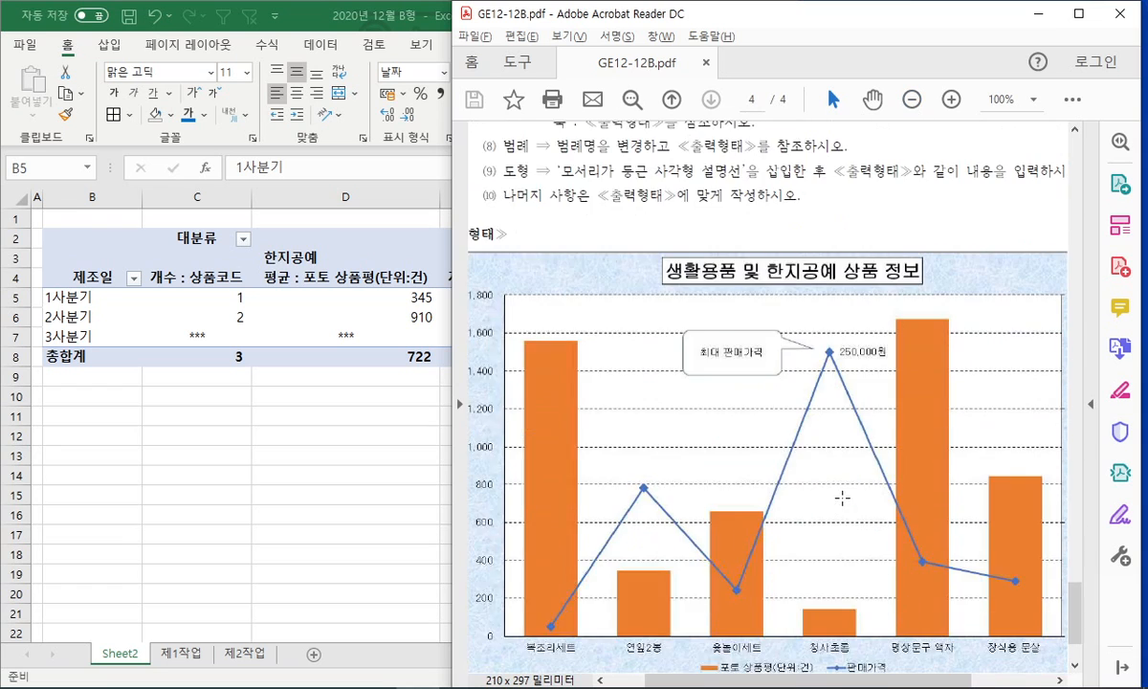
Move Sheet2 after the 제2작업 sheet and rename it 제3작업.
left_click_drag(120, 653, 260, 637)
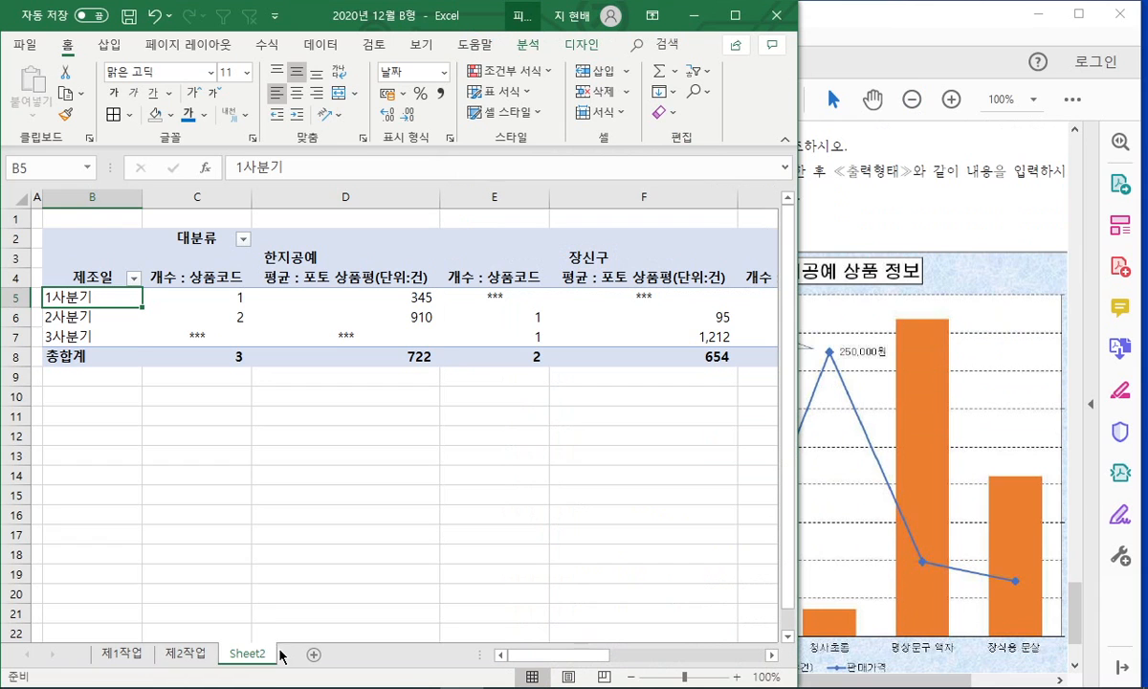
type("지3작업")
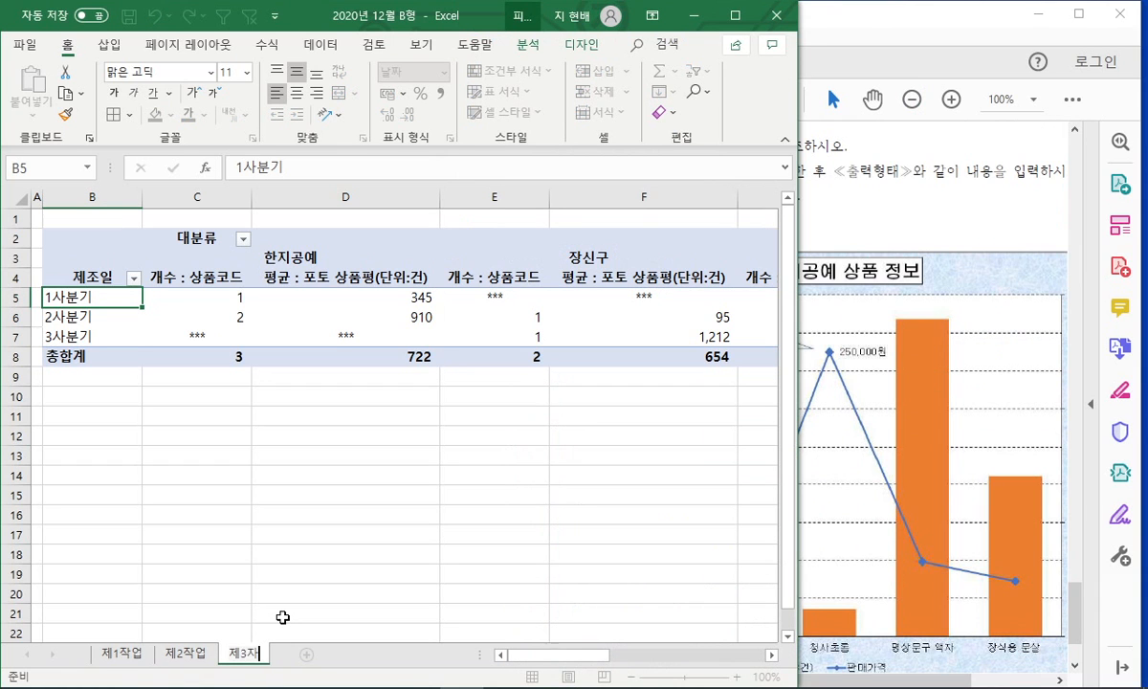
key("Return")
Open the 제1작업 sheet and compare its product rows with the items on the PDF chart's horizontal axis.
left_click(122, 653)
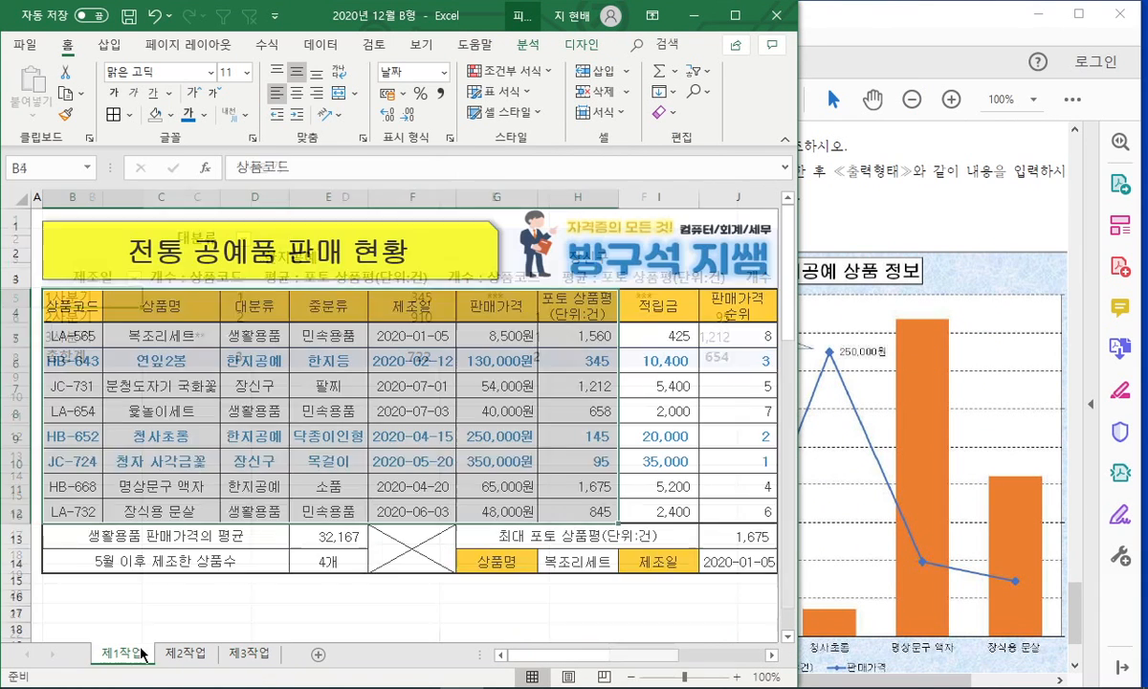
left_click(828, 443)
left_click(828, 443)
scroll(813, 442, "down", 1)
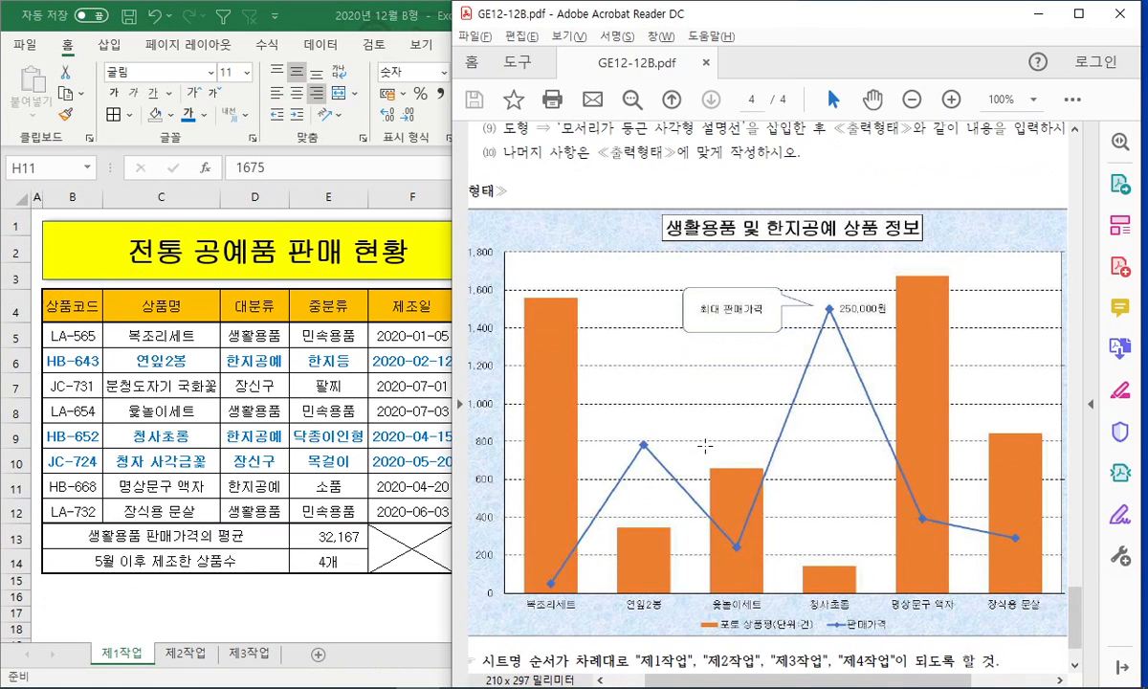
left_click(302, 387)
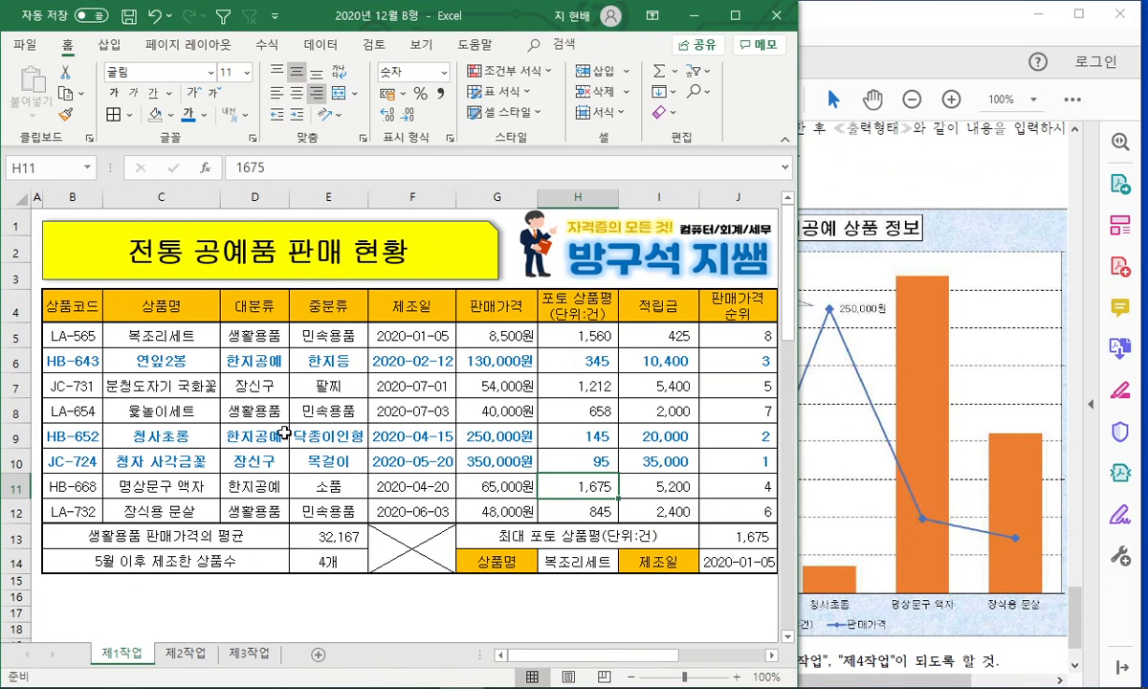
key("alt+Tab")
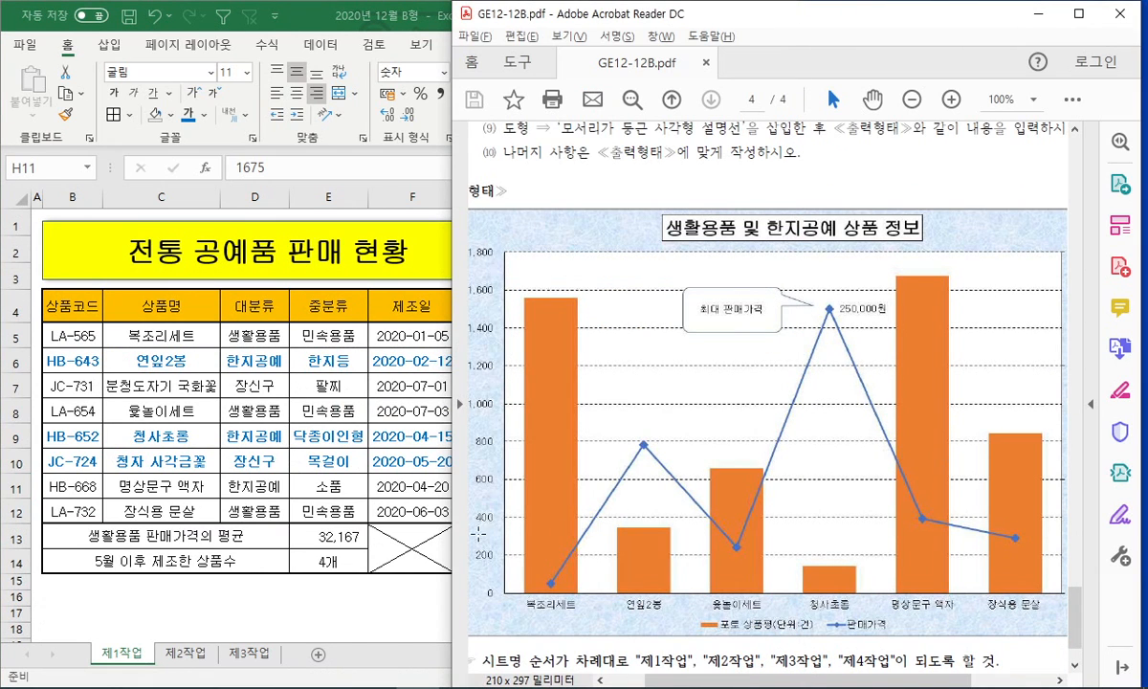
key("alt+Tab")
Fill the 상품명 cells 복조리세트, 연잎2봉, 윷놀이세트, 청사초롱 and 장식용 문살 (C5:C6, C8:C9, C12) with yellow.
left_click(161, 336)
left_click(186, 360)
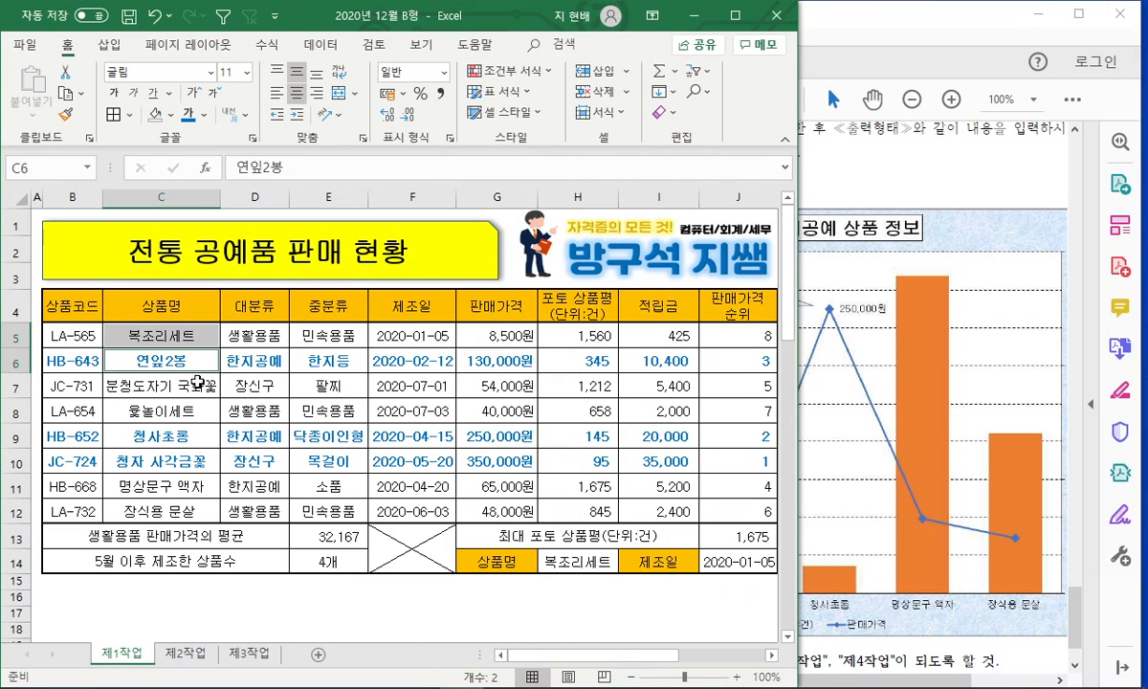
key("alt+Tab")
key("alt")
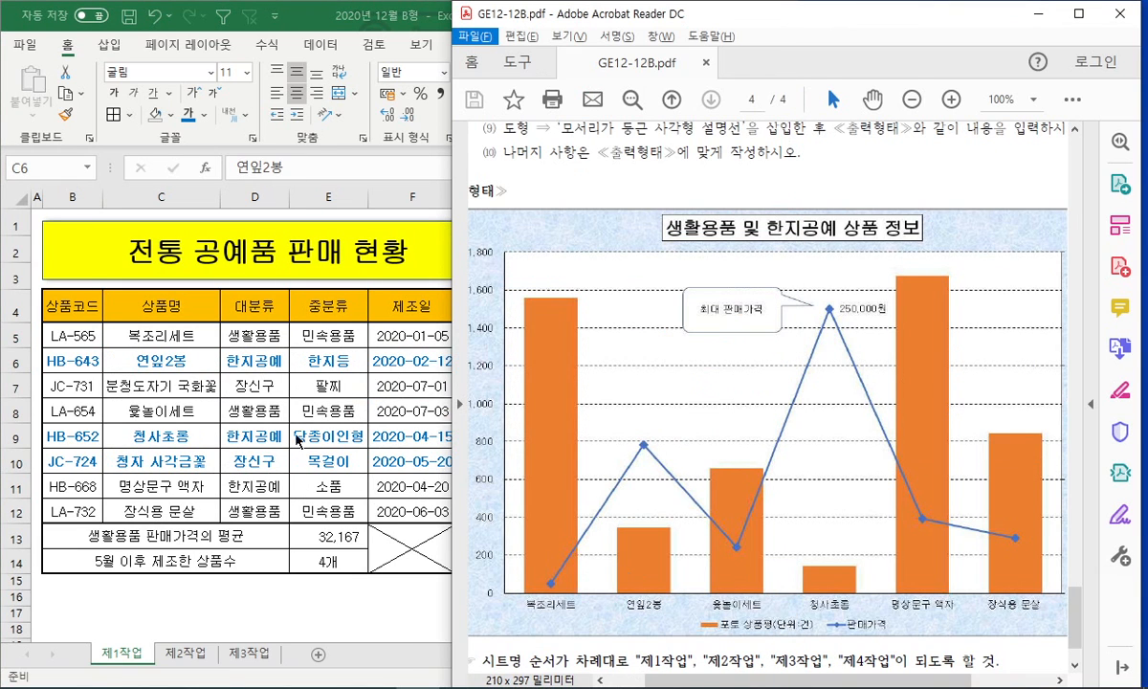
key("alt+Tab")
left_click_drag(192, 410, 185, 433)
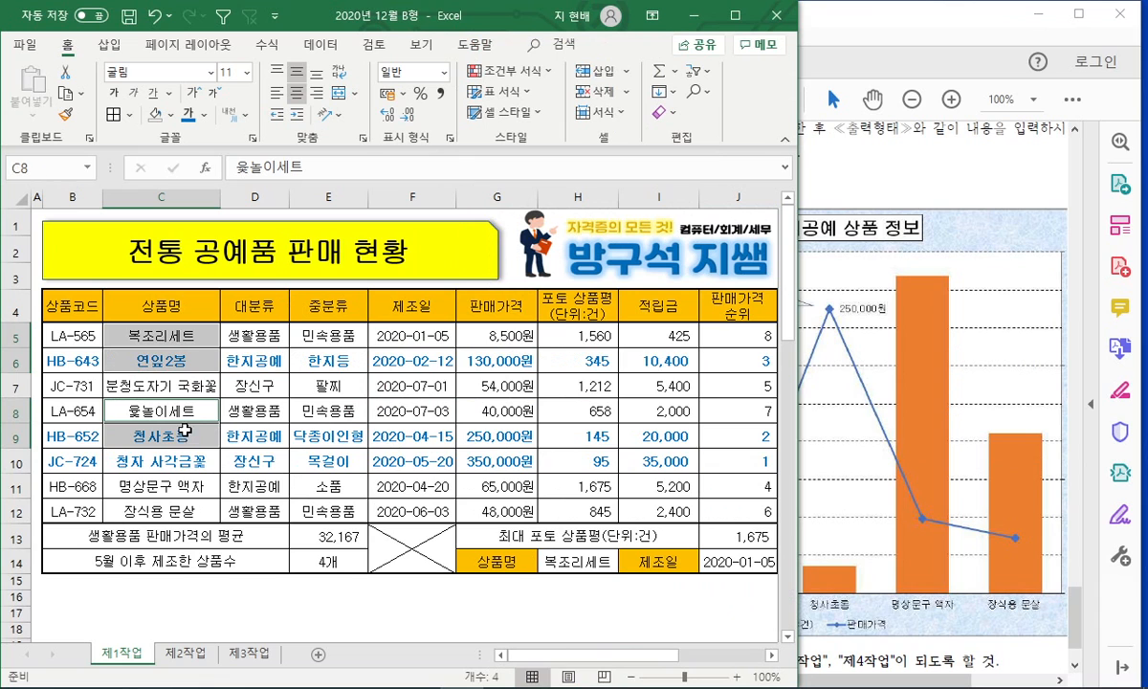
left_click(191, 510, "ctrl")
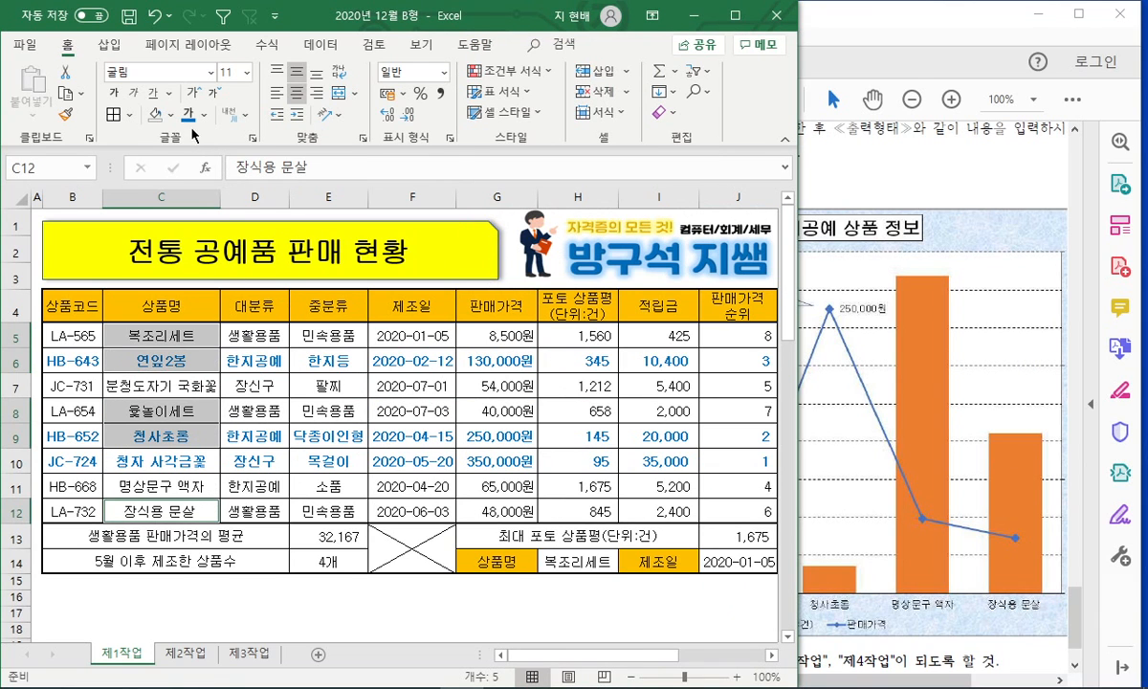
left_click(165, 114)
left_click(181, 265)
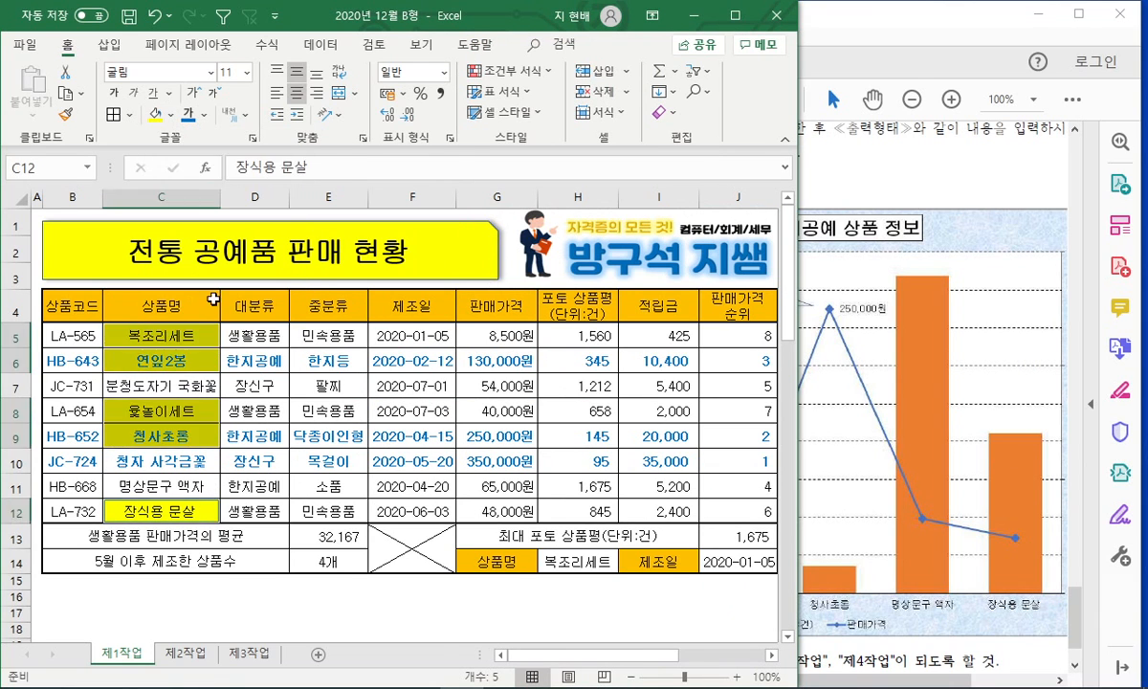
Check the PDF chart's series, then fill the 판매가격 and 포토 상품평 cells G5:H6, G8:H9 and G12:H12 with yellow.
left_click(329, 410)
key("alt+Tab")
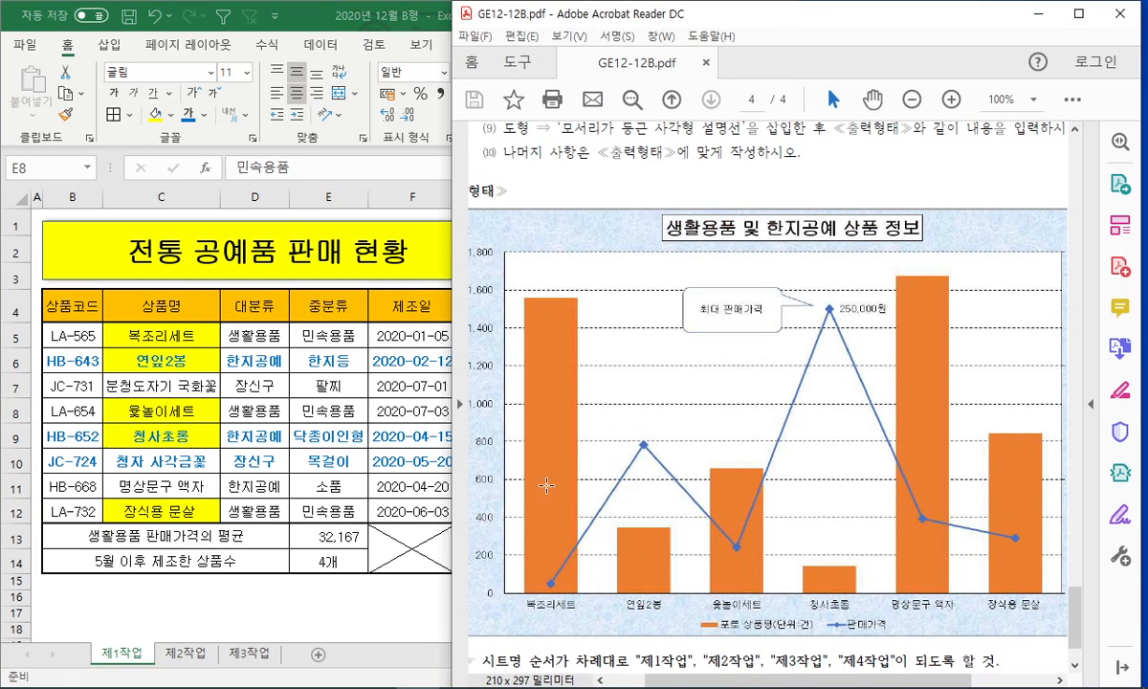
key("alt+Tab")
left_click(483, 360)
left_click_drag(502, 335, 573, 335)
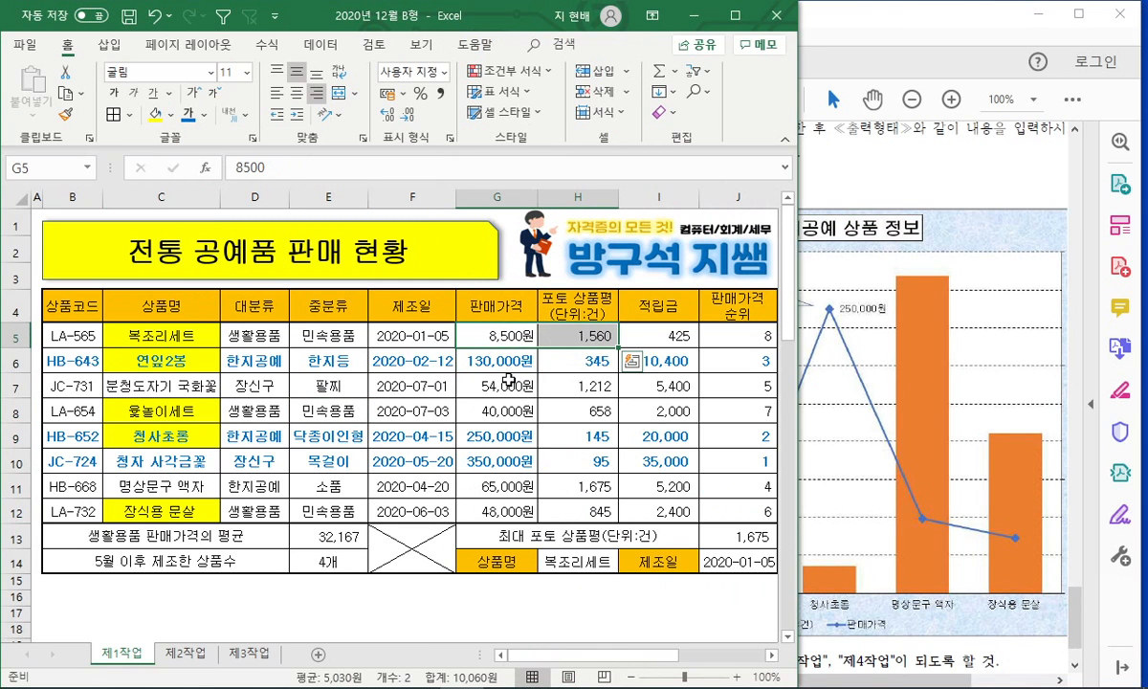
left_click_drag(483, 334, 574, 360)
left_click(507, 411, "ctrl")
left_click_drag(497, 511, 574, 510)
left_click(155, 114)
left_click(354, 397)
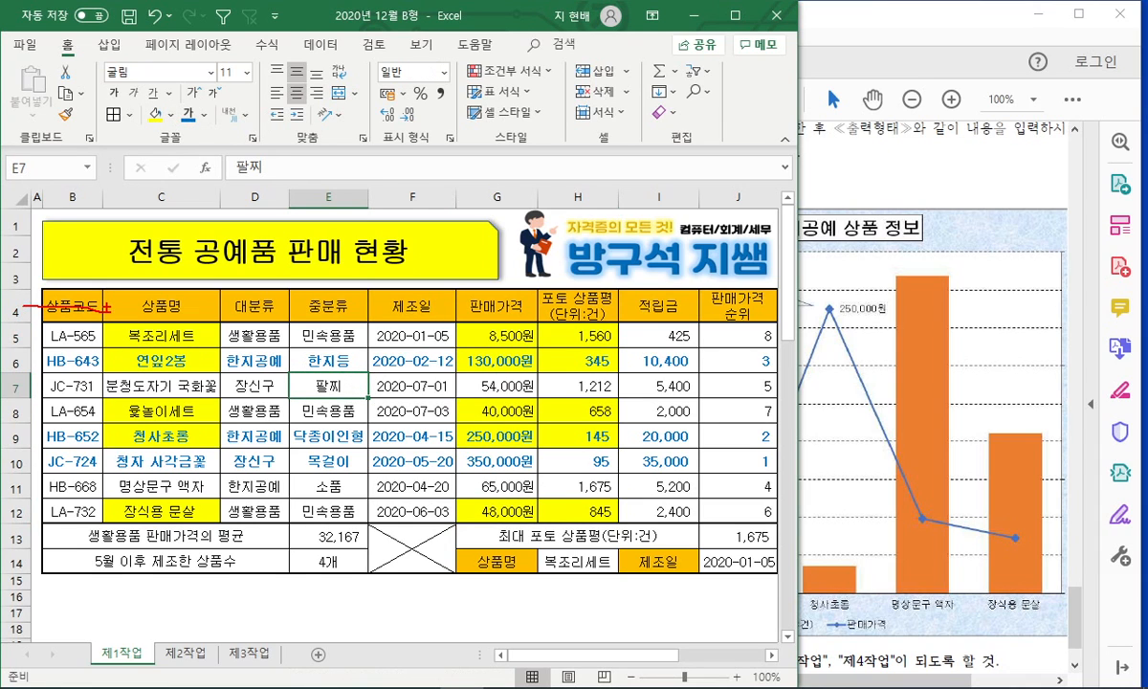
left_click_drag(95, 341, 80, 353)
left_click_drag(27, 361, 96, 364)
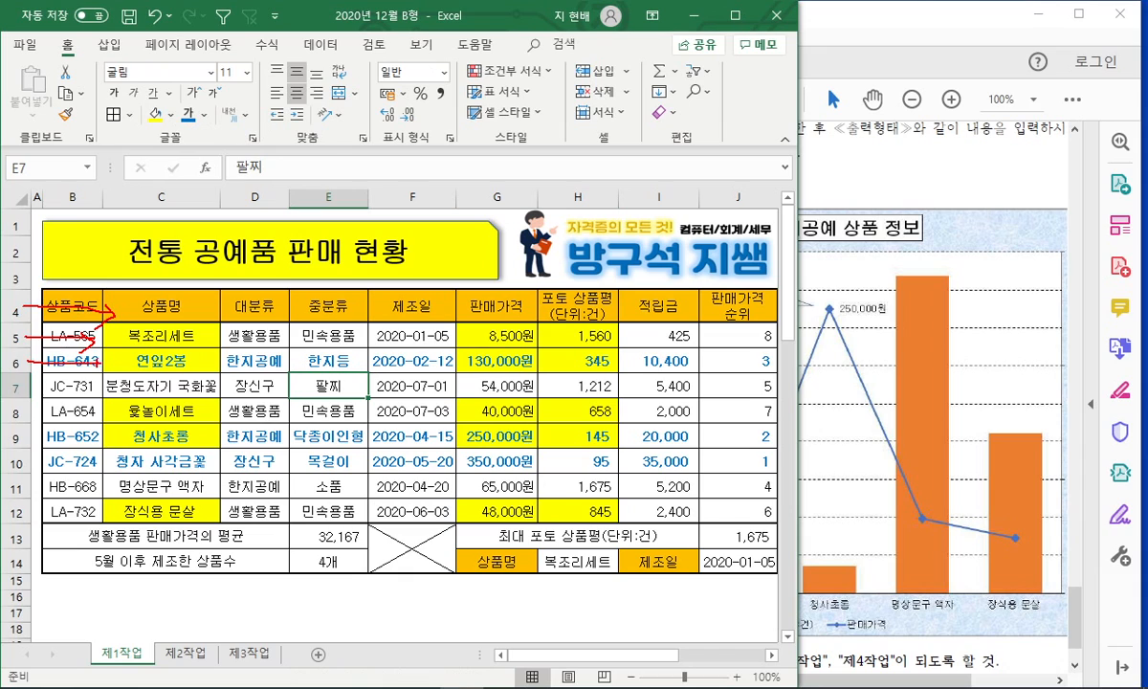
left_click_drag(12, 408, 77, 417)
left_click_drag(4, 512, 92, 519)
key("Escape")
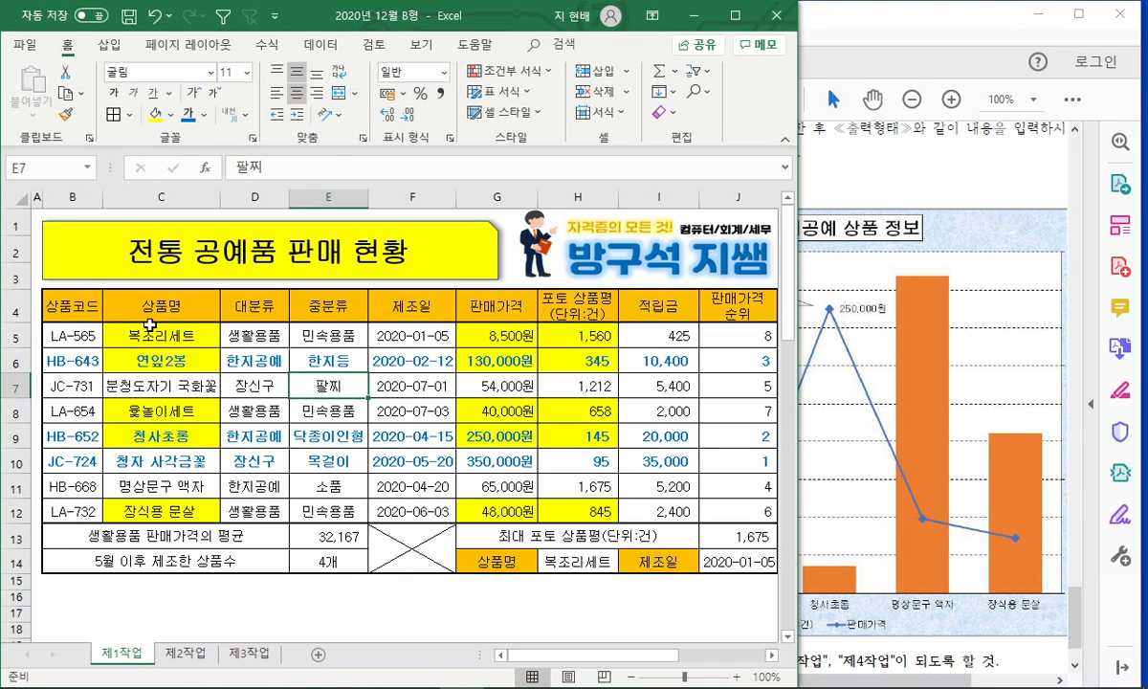
Insert a 2-D clustered column chart from the 상품명, 판매가격 and 포토 상품평 headers and their yellow cells in rows 5, 6, 8, 9 and 12.
left_click(148, 301)
left_click(469, 296, "ctrl")
left_click(161, 335, "ctrl")
left_click_drag(470, 335, 574, 335)
left_click(177, 359, "ctrl")
left_click_drag(470, 364, 574, 361)
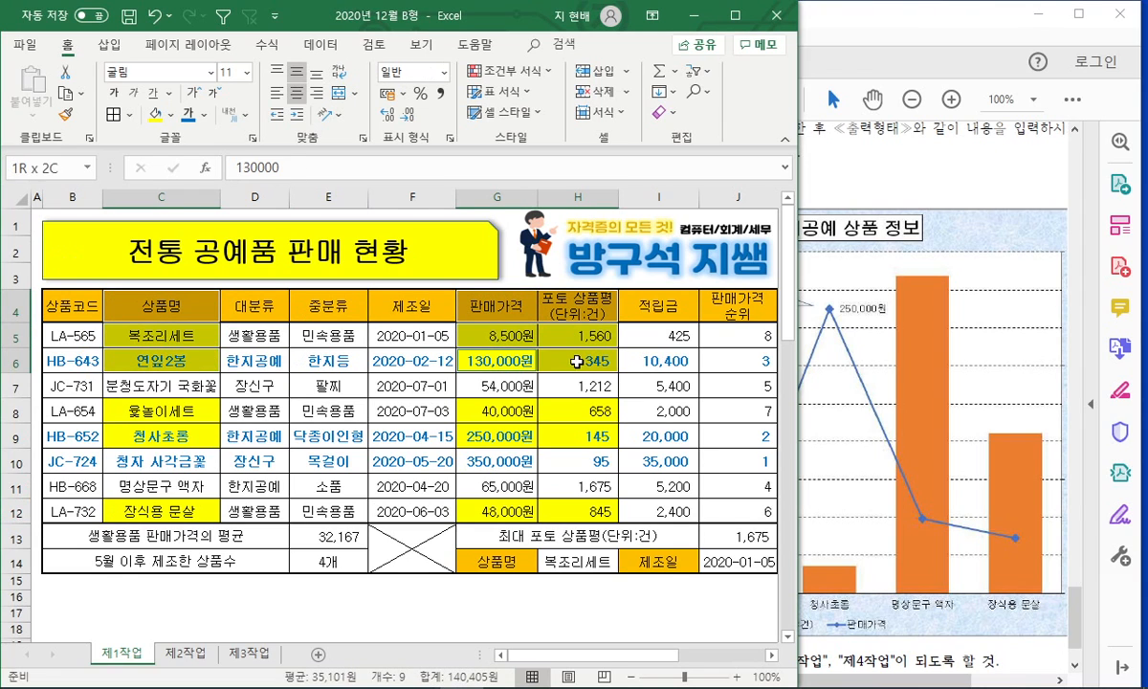
left_click(161, 411, "ctrl")
left_click_drag(478, 412, 573, 412)
left_click(172, 433, "ctrl")
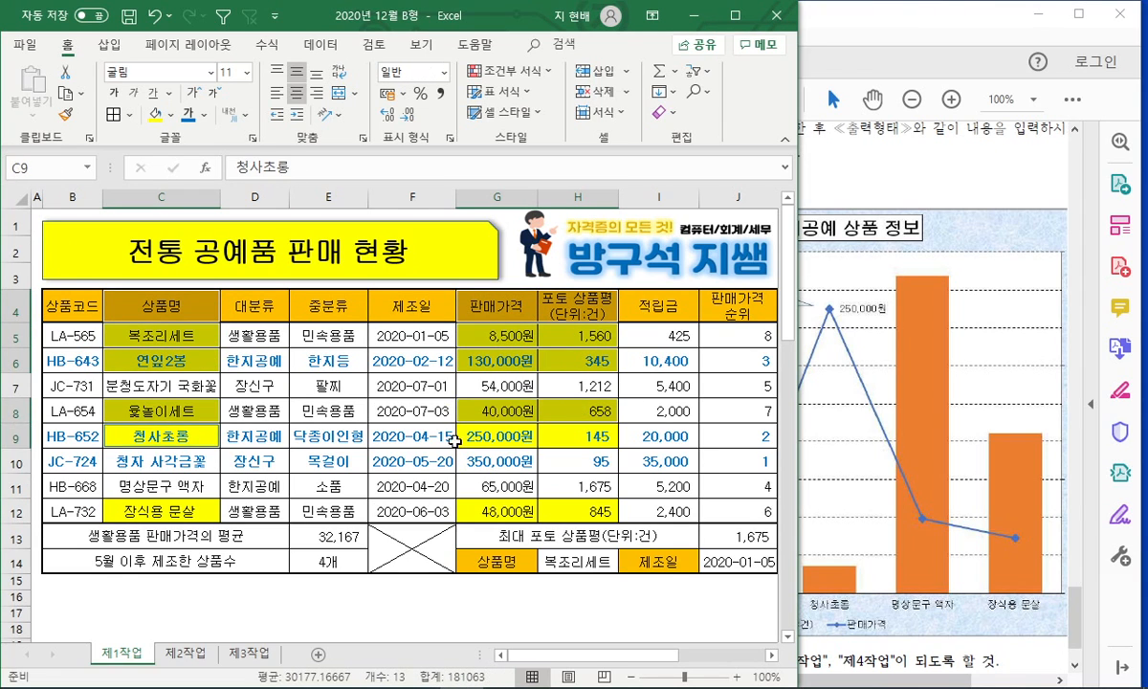
left_click_drag(478, 435, 574, 435)
left_click(163, 511, "ctrl")
left_click_drag(488, 506, 574, 510)
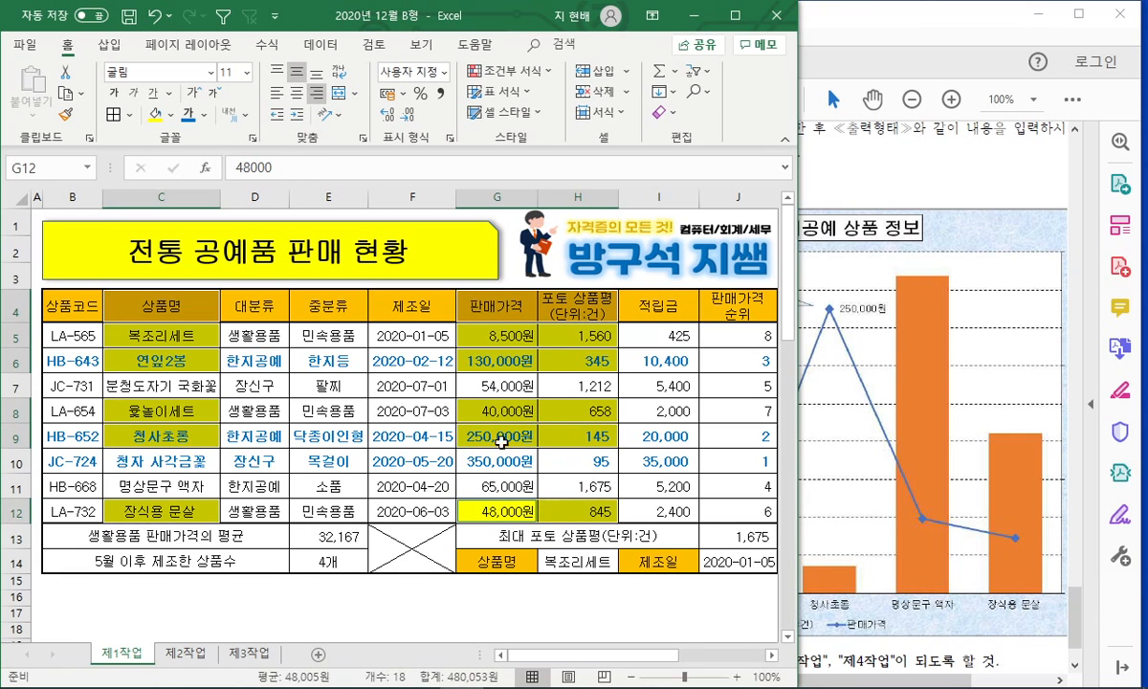
left_click(109, 44)
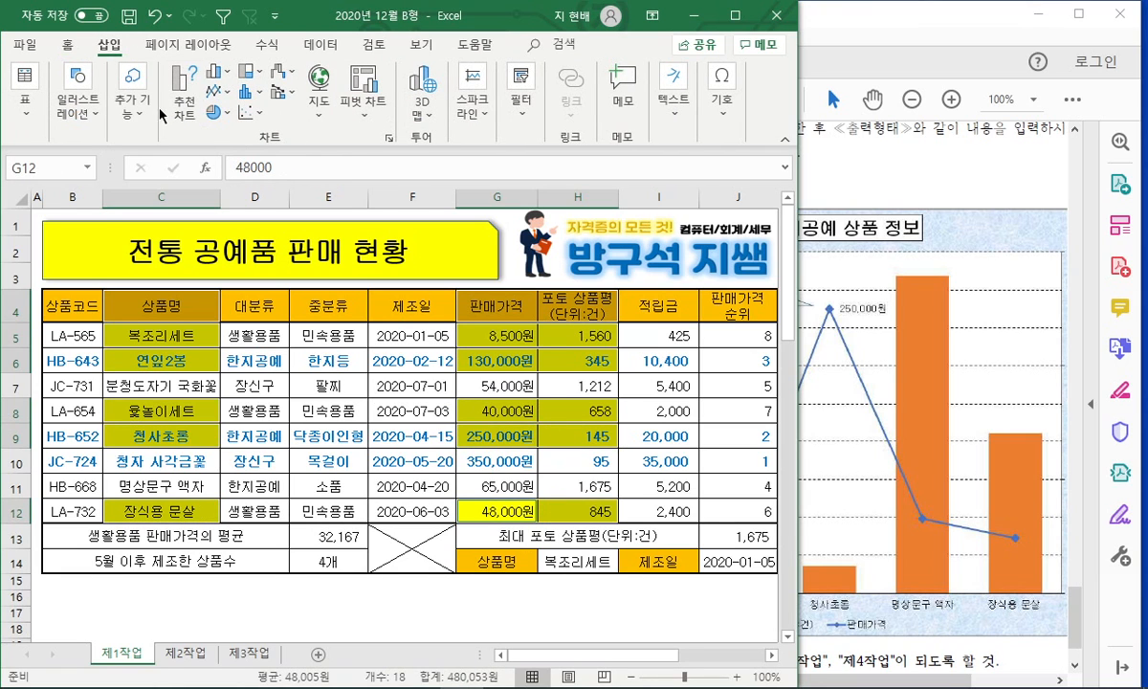
left_click(219, 72)
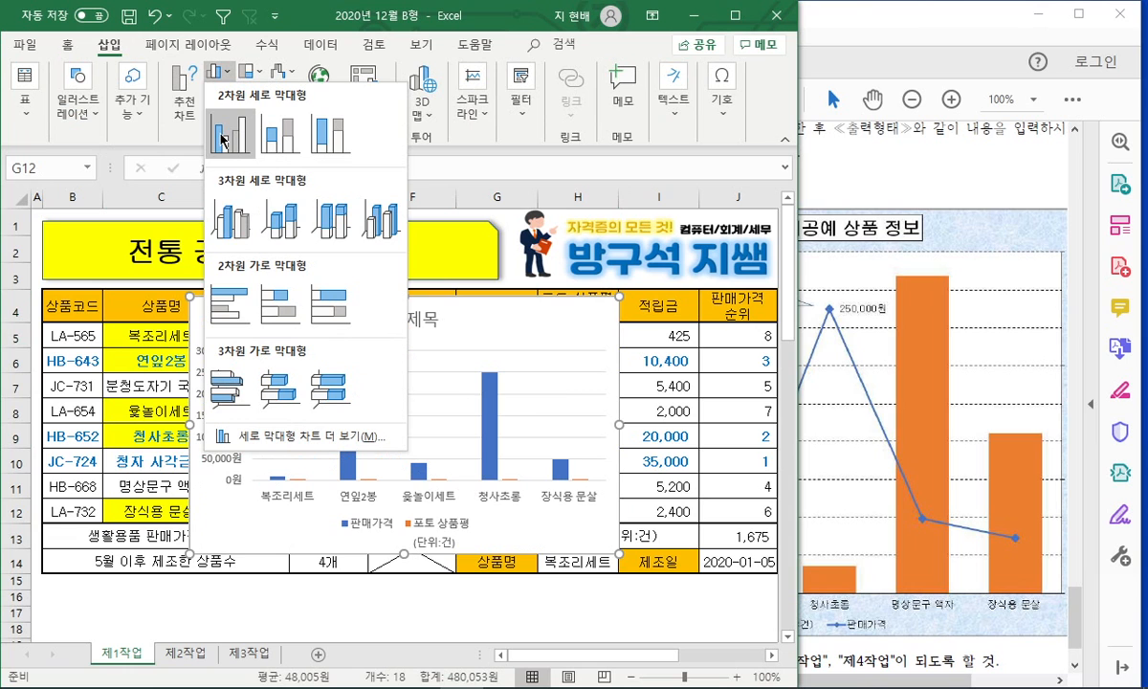
left_click(222, 134)
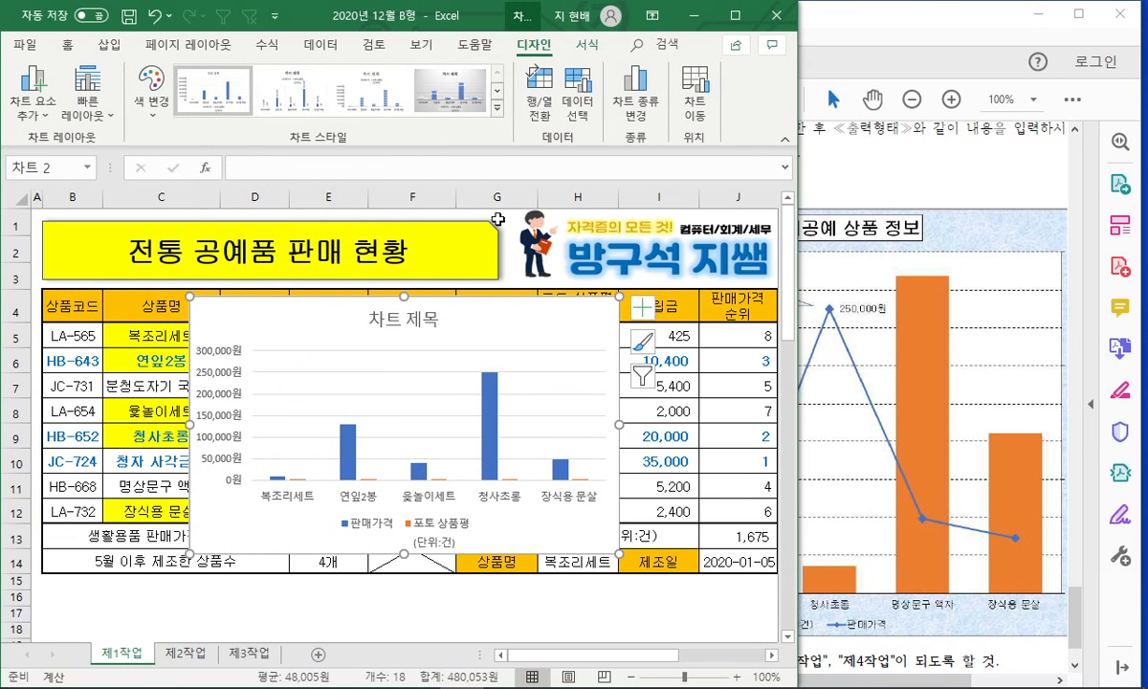
Move the chart to a new sheet named 제4작업 and place that sheet after 제3작업.
left_click(734, 24)
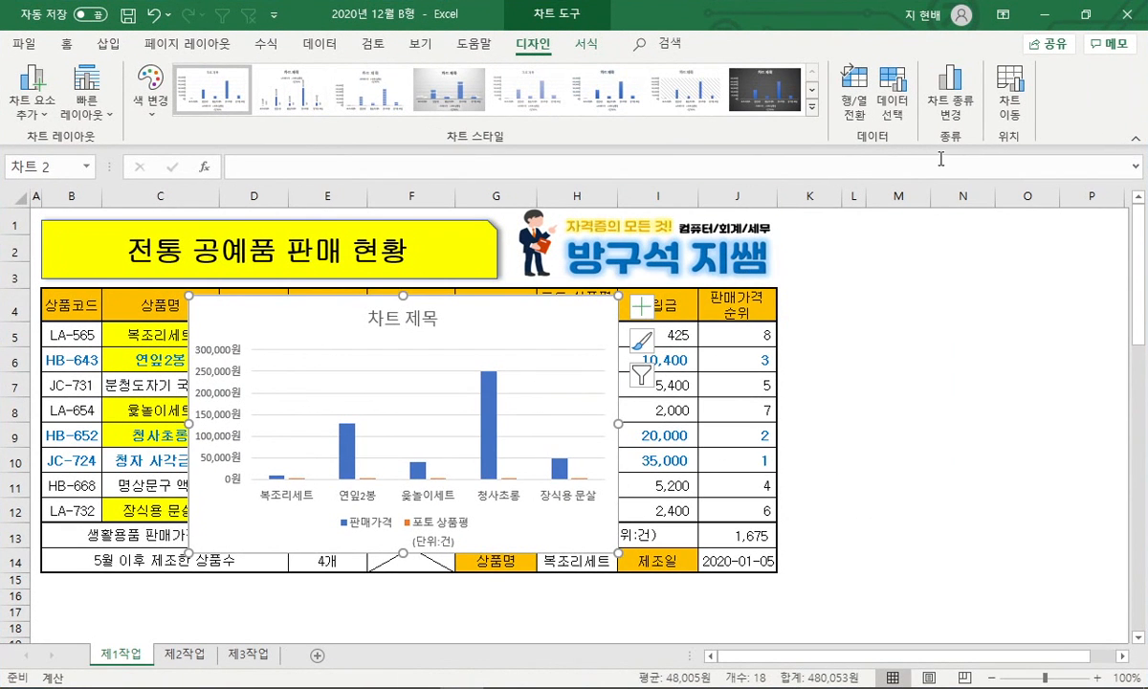
left_click(1009, 100)
left_click(525, 342)
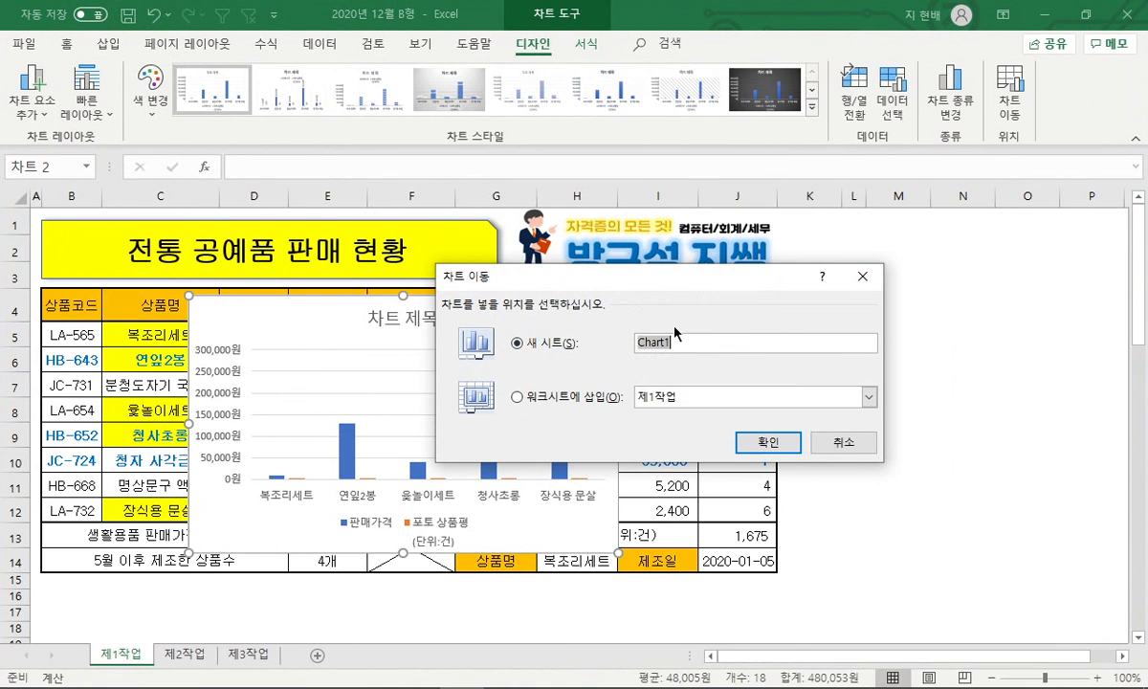
type("제4작업")
key("Return")
left_click_drag(134, 657, 354, 656)
left_click(1085, 13)
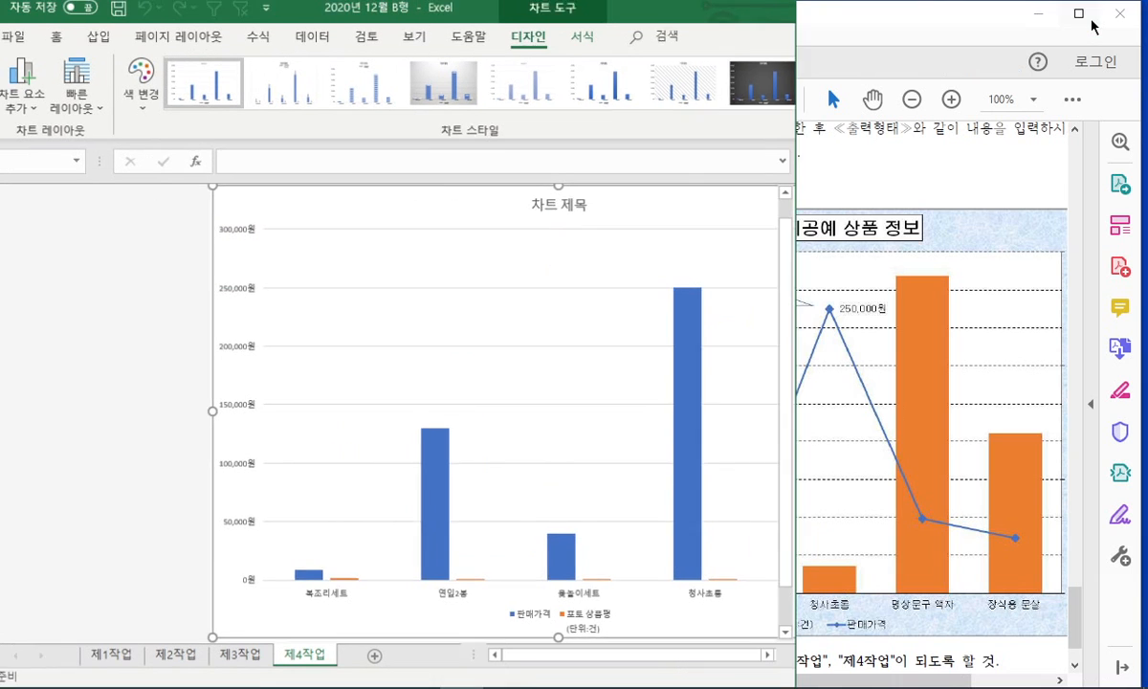
Check the PDF's chart design condition, then apply 스타일 1 and 레이아웃 3 to the chart.
left_click(859, 230)
scroll(912, 303, "up", 9)
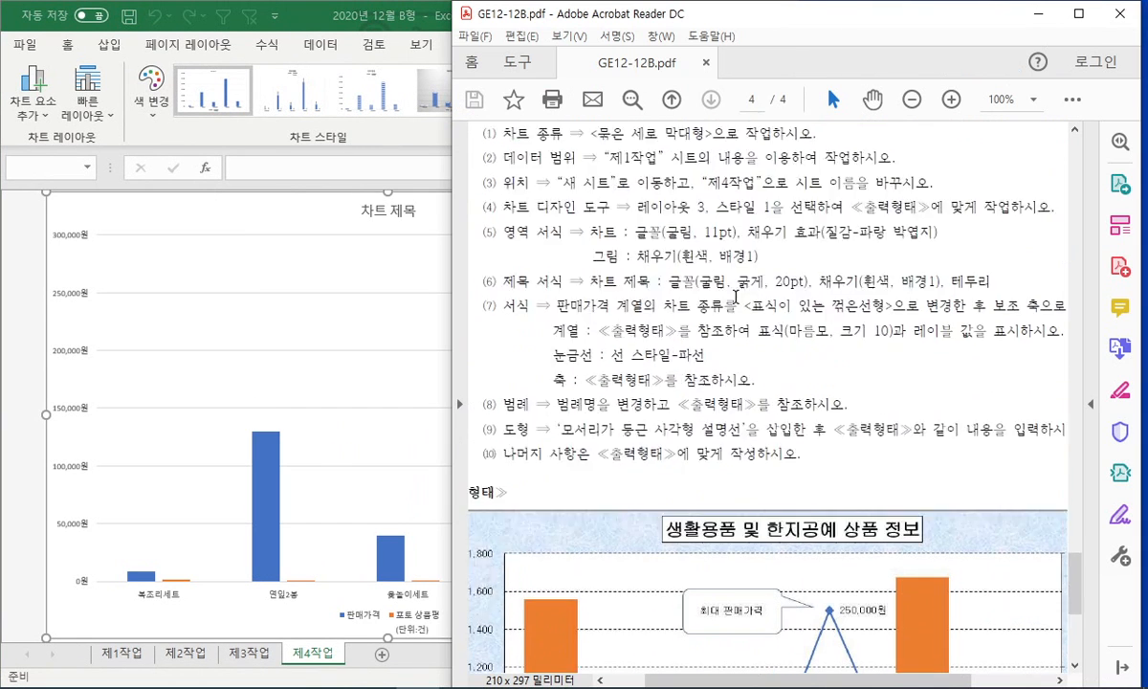
scroll(699, 360, "down", 1)
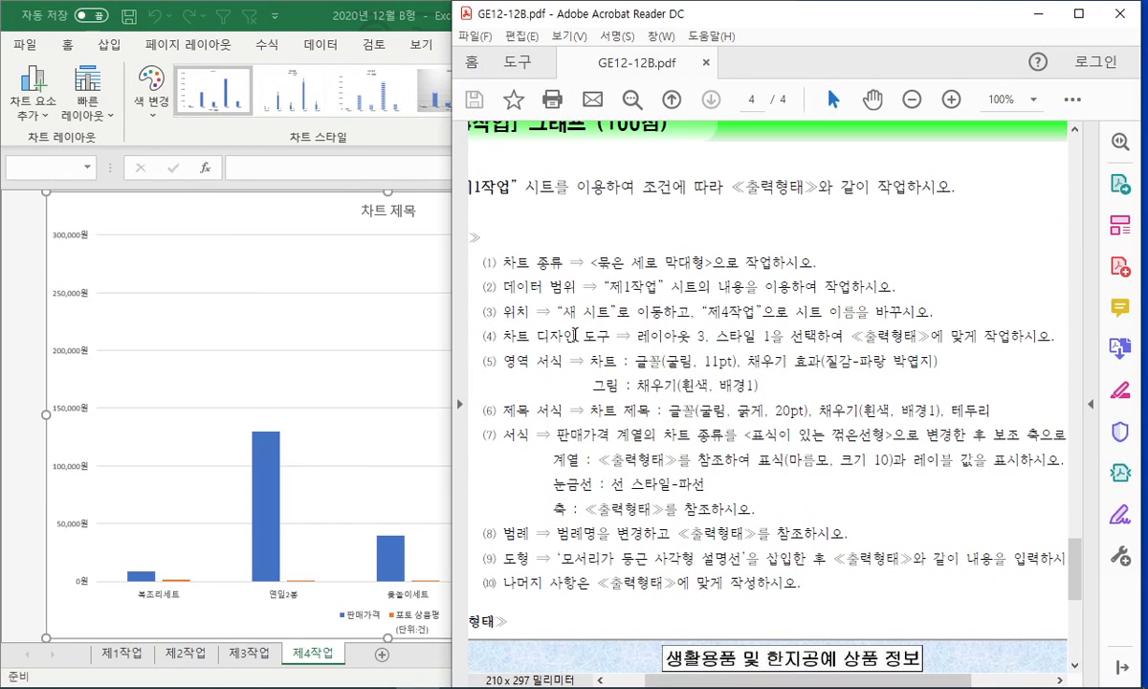
left_click(332, 326)
left_click(497, 112)
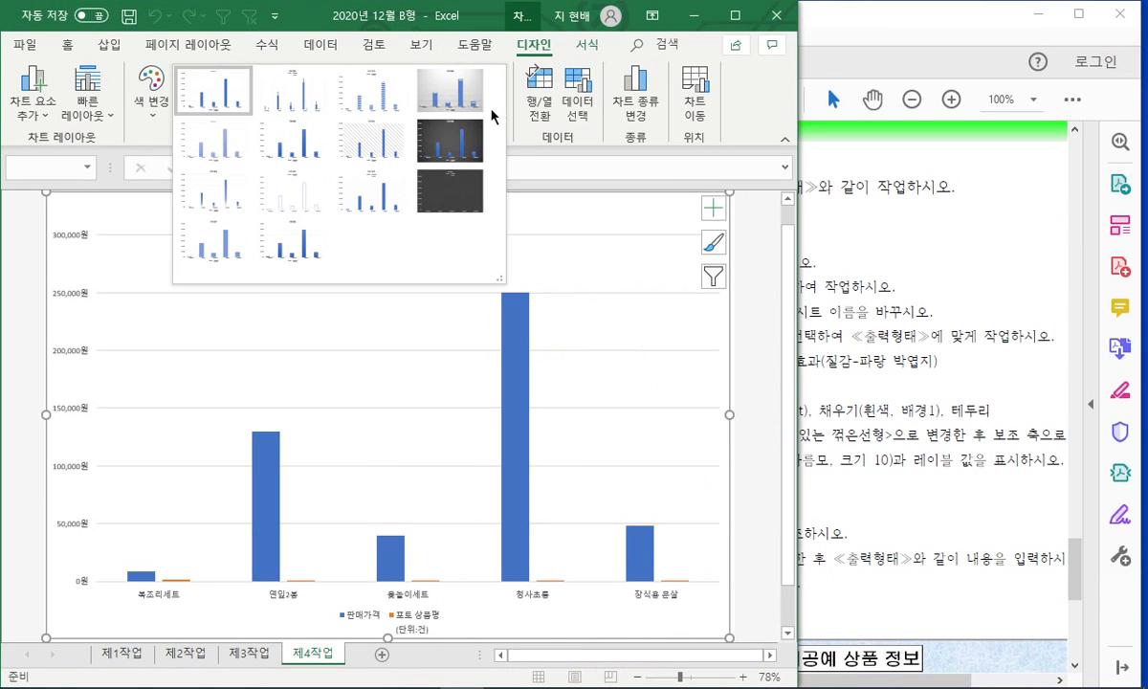
left_click(214, 97)
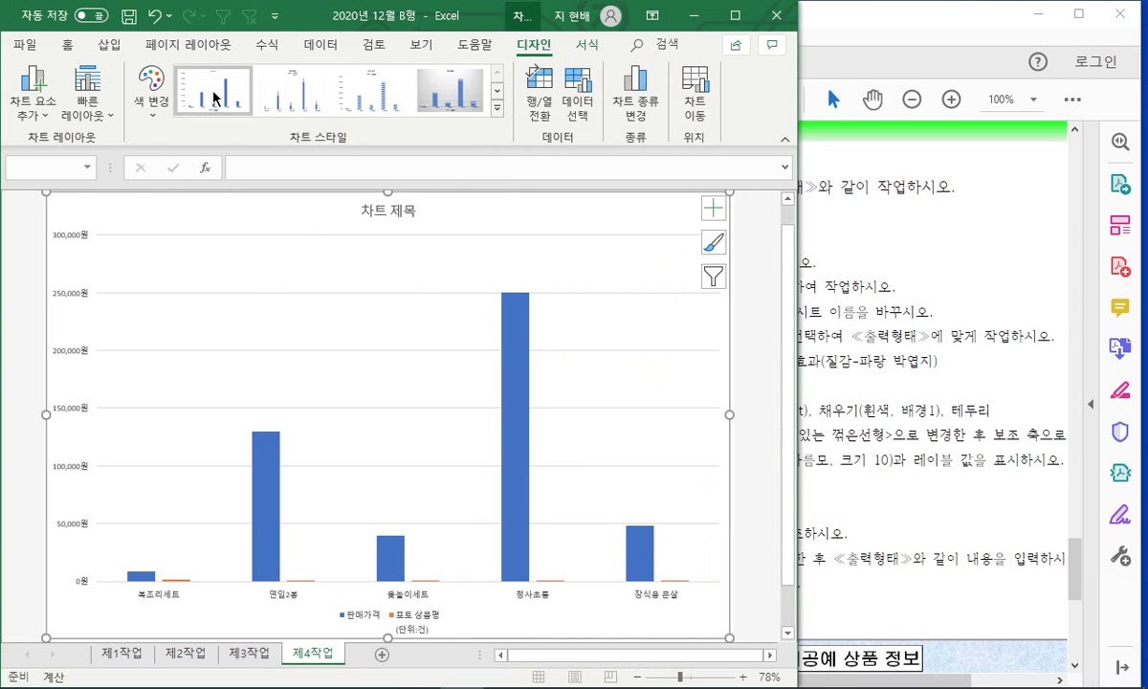
left_click(91, 113)
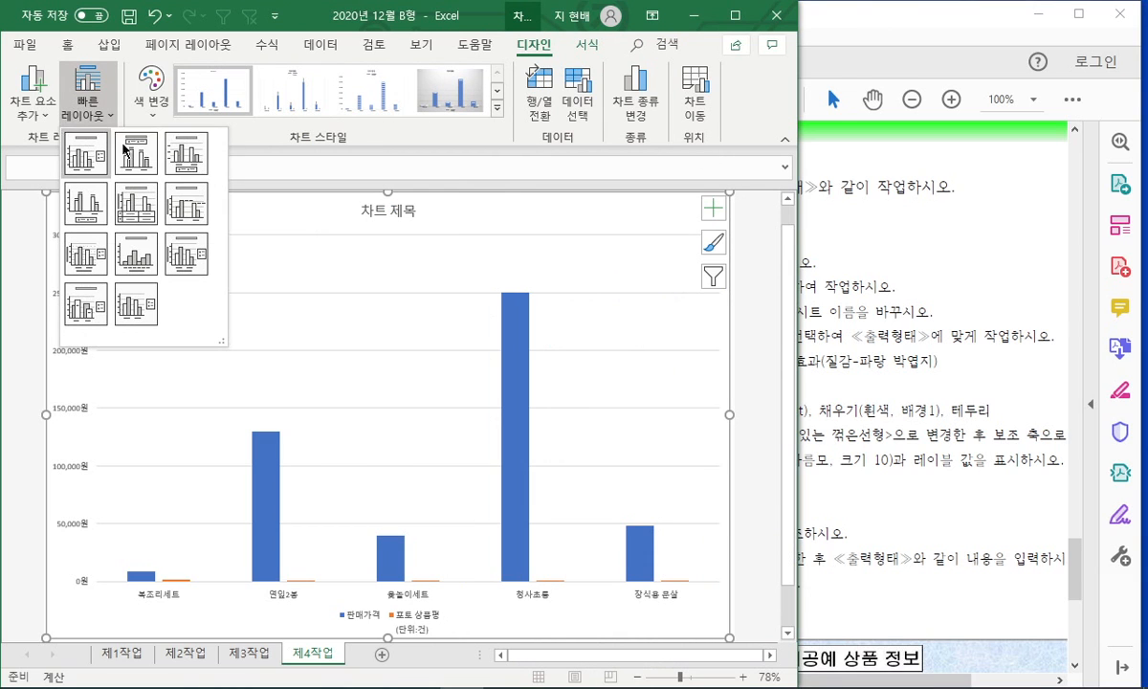
left_click(194, 149)
Review the PDF's area formatting condition for the chart and return to the chart's font settings.
left_click(925, 297)
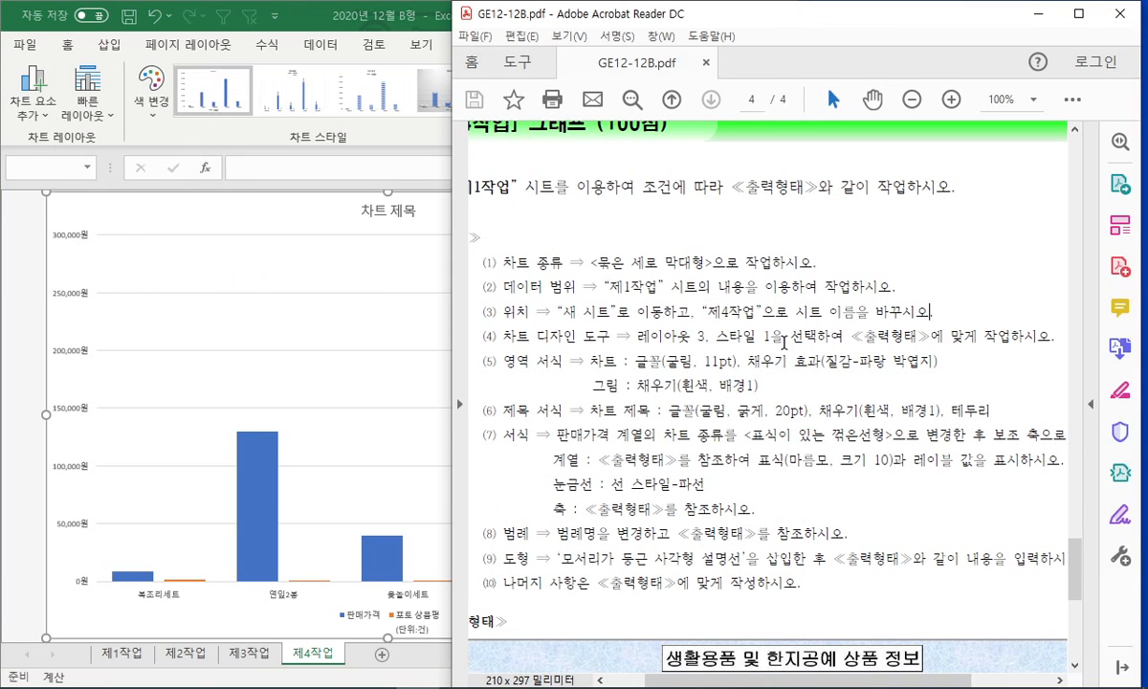
scroll(784, 341, "down", 3)
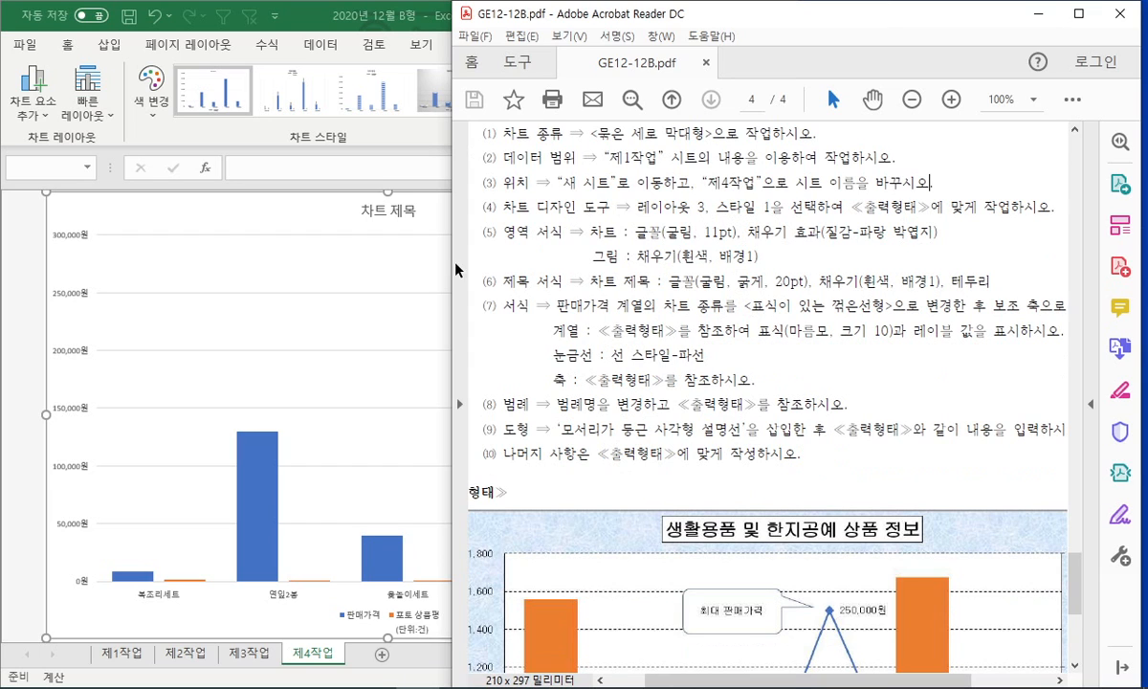
left_click(246, 236)
left_click(69, 44)
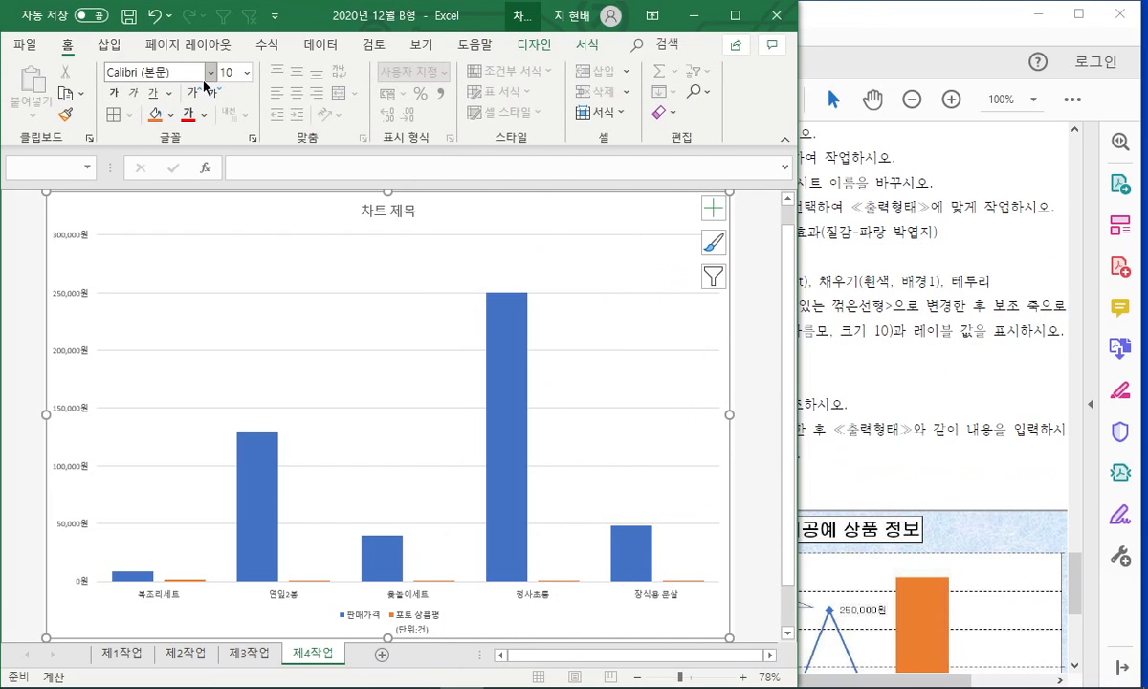
left_click(211, 72)
left_click(153, 73)
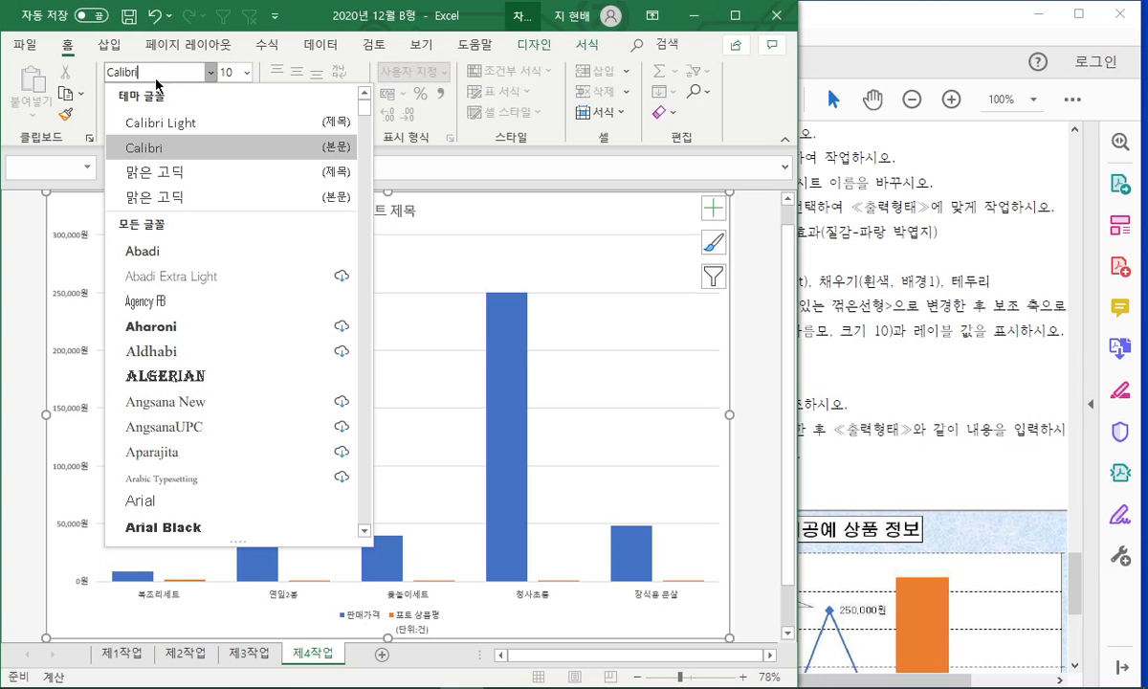
key("Escape")
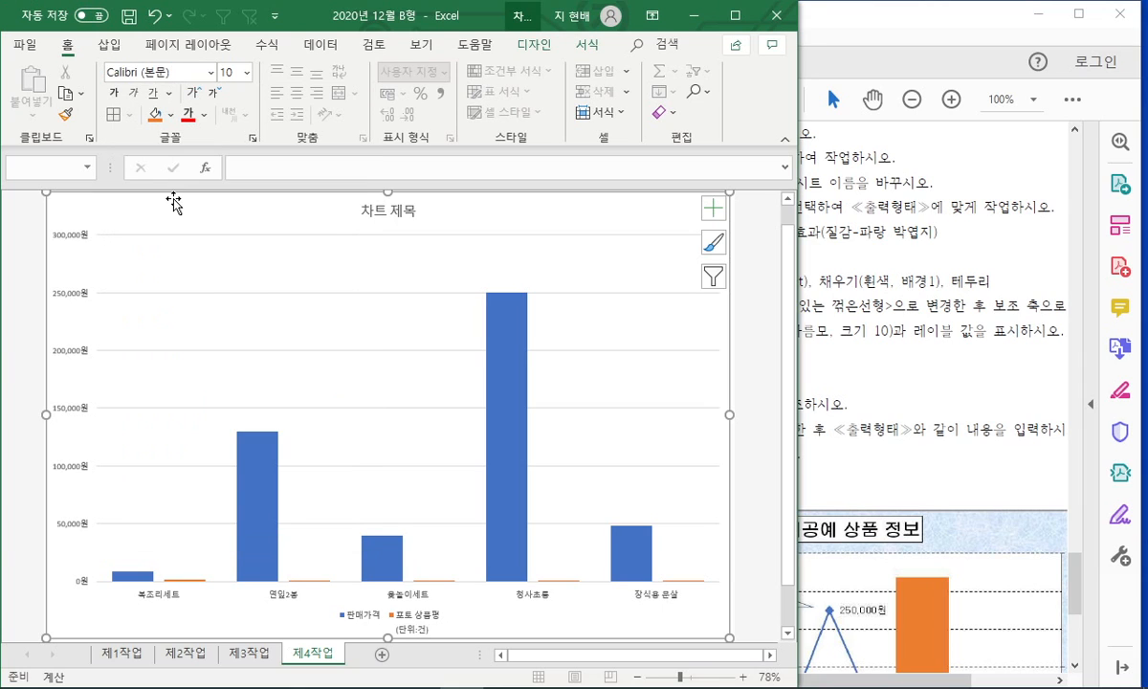
Set the whole chart's font to 굴림 at size 11, as the PDF condition requires.
left_click(176, 72)
type("ㄱㄱ")
key("BackSpace")
key("BackSpace")
type("굴림")
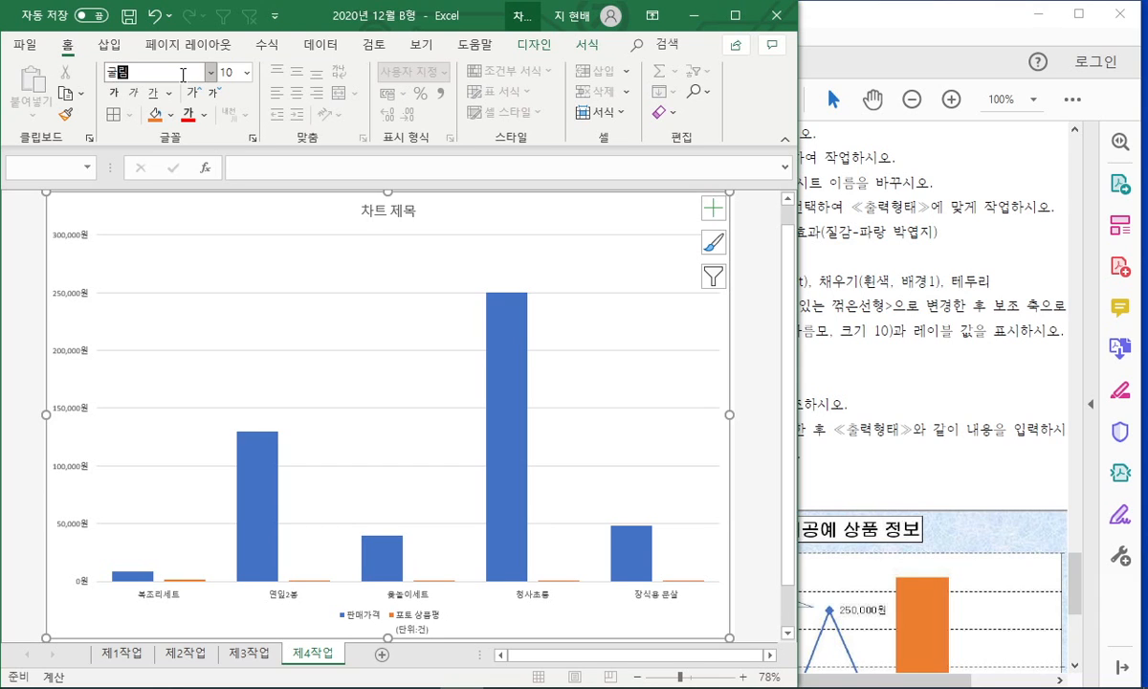
key("Return")
left_click(1016, 310)
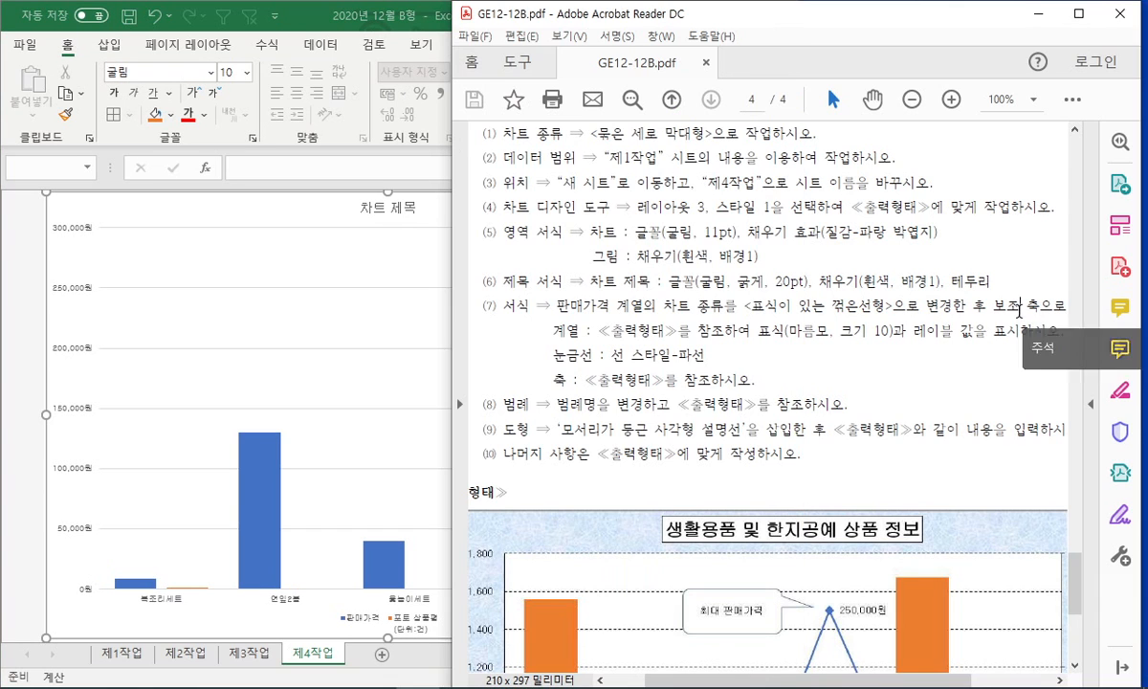
left_click(337, 21)
left_click(247, 72)
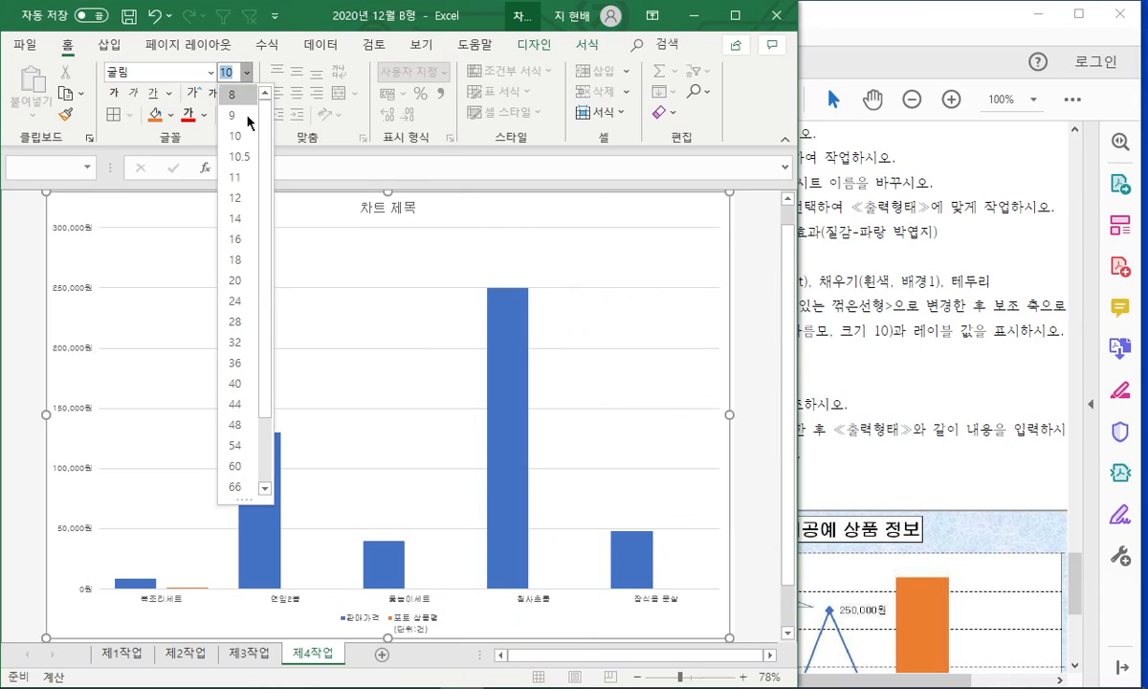
left_click(240, 175)
Check the PDF's fill effect condition, then fill the chart area with the 파랑 박엽지 texture.
left_click(825, 280)
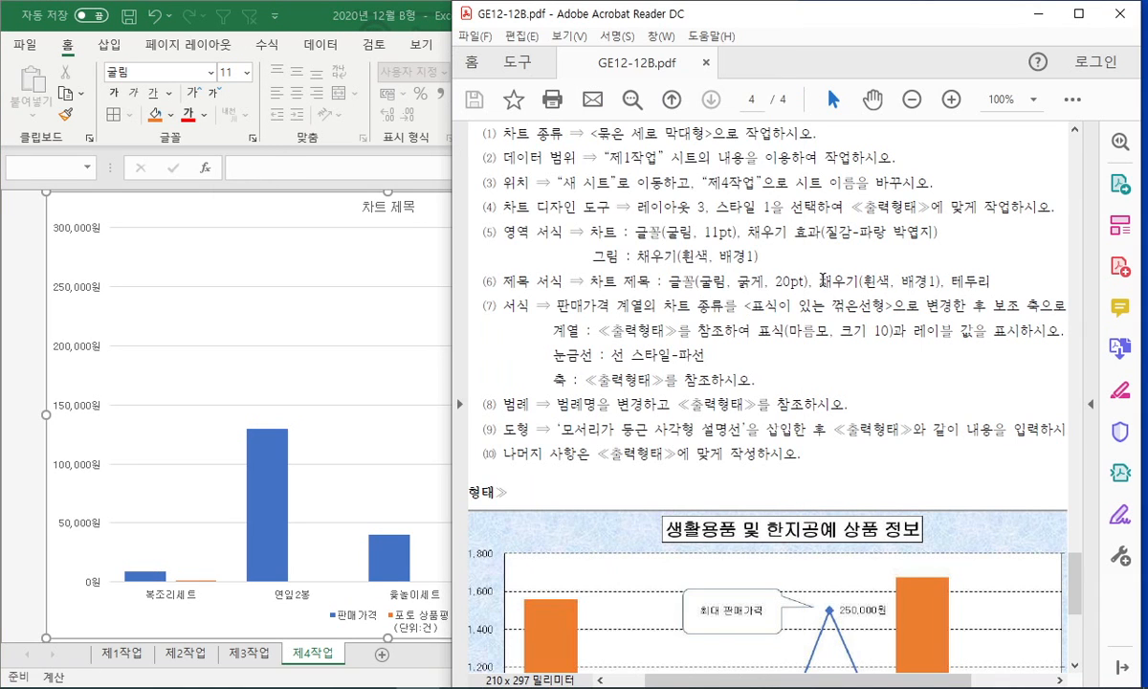
left_click_drag(784, 233, 858, 232)
left_click(363, 212)
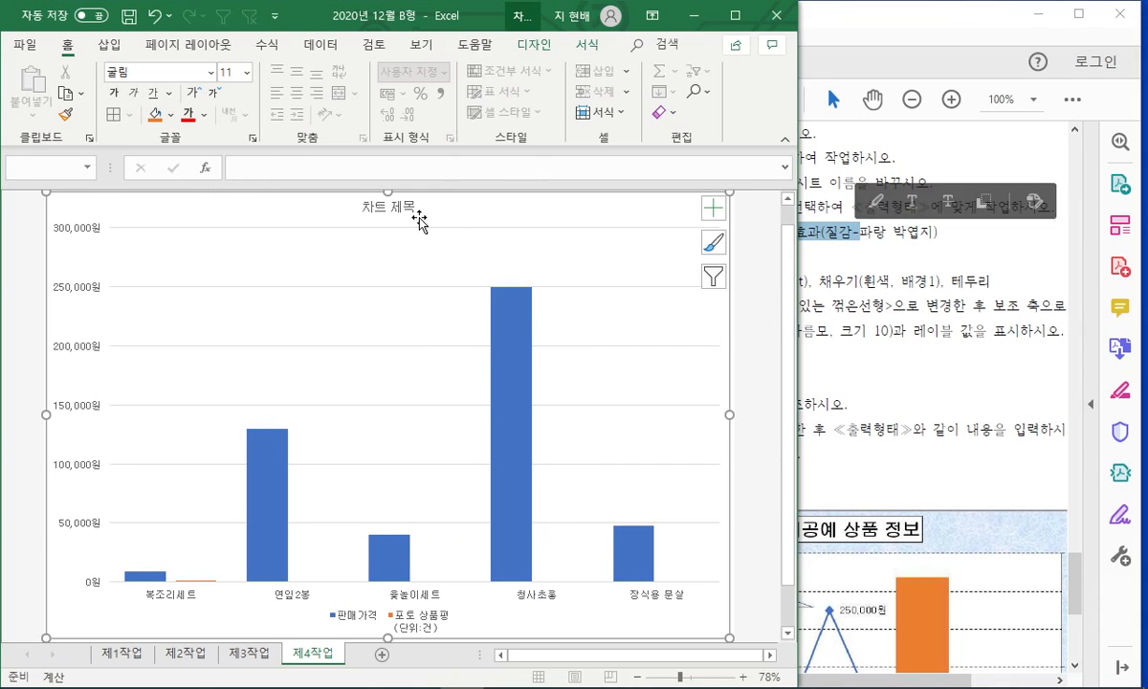
right_click(460, 212)
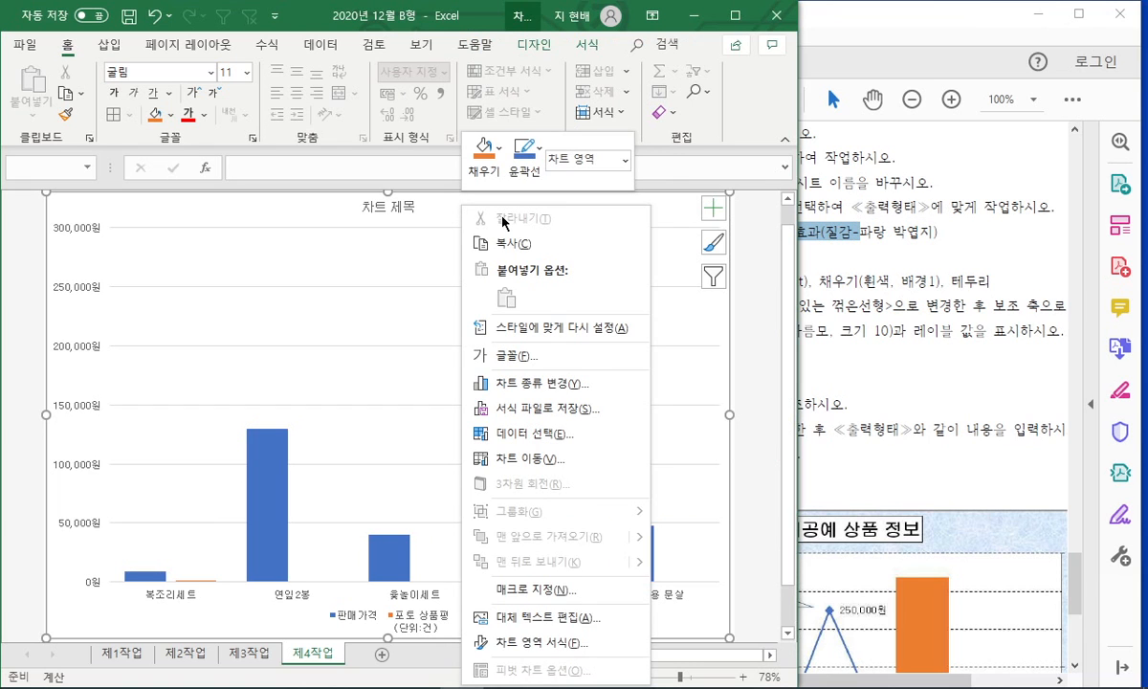
left_click(579, 646)
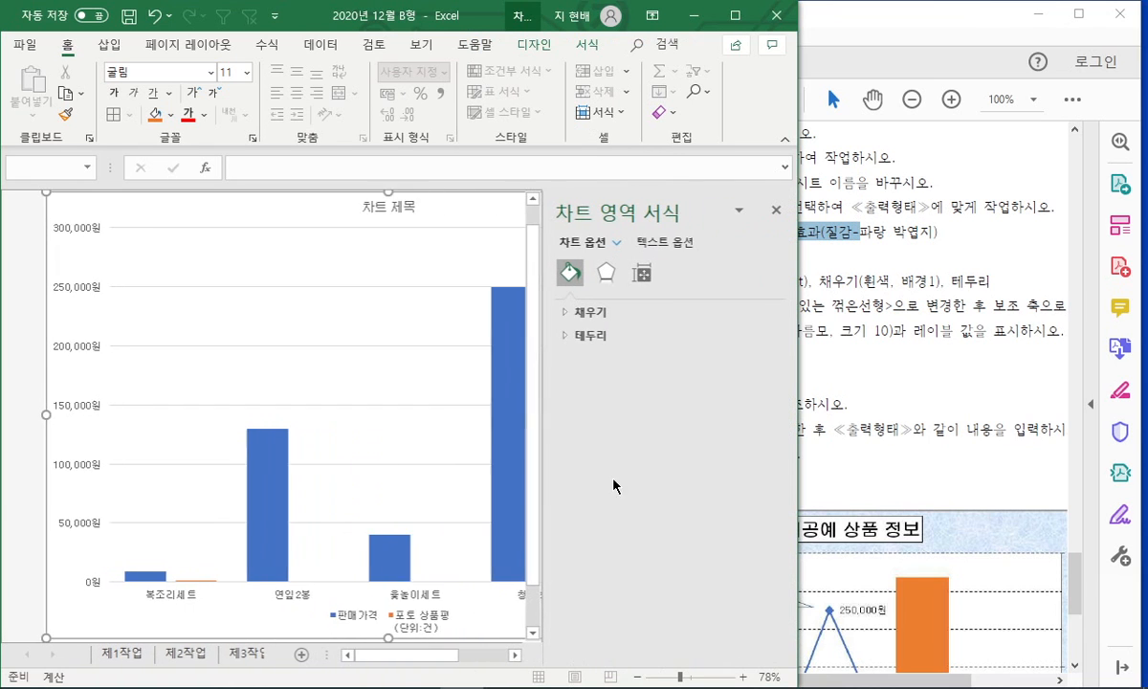
left_click(581, 320)
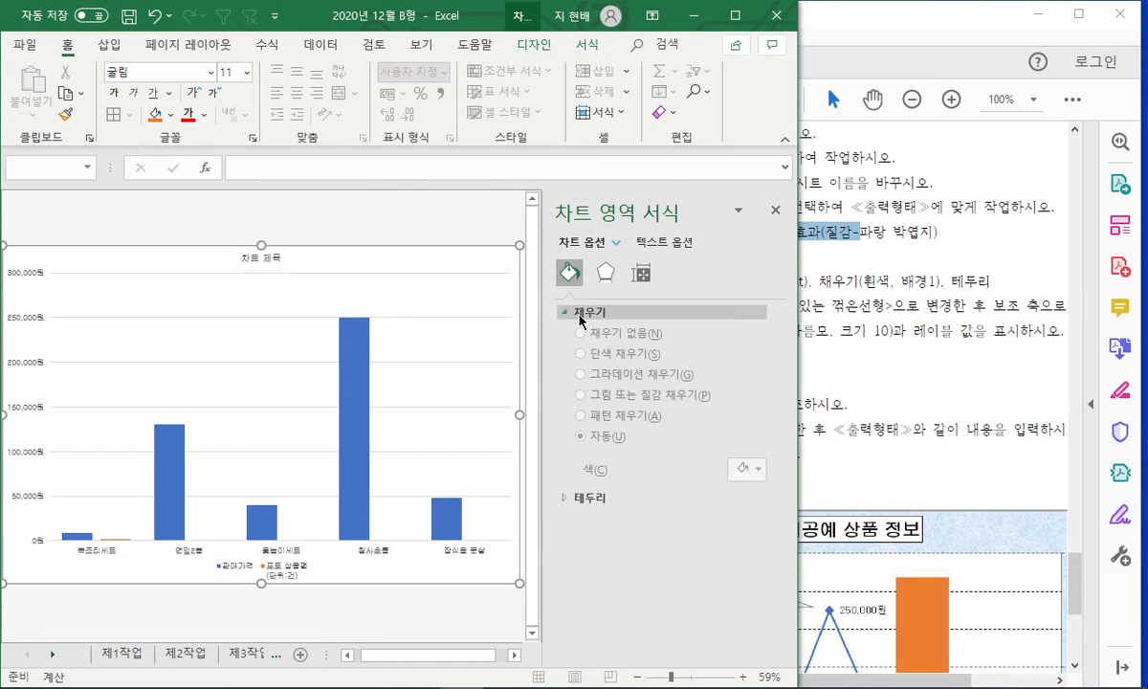
left_click(622, 407)
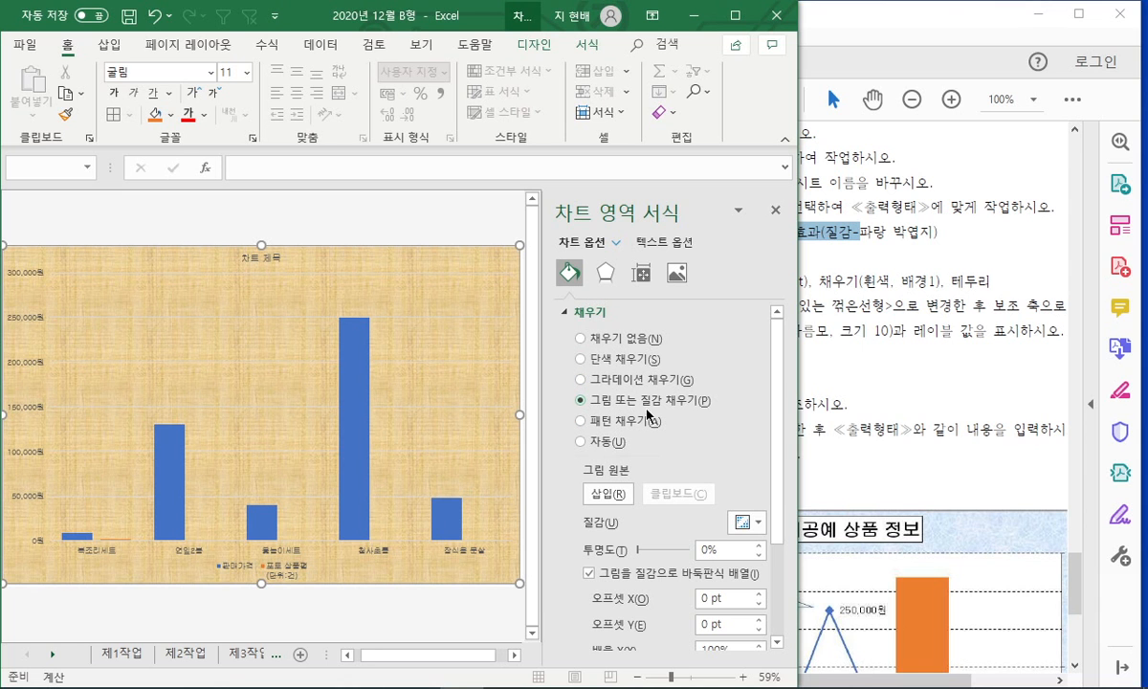
left_click(747, 523)
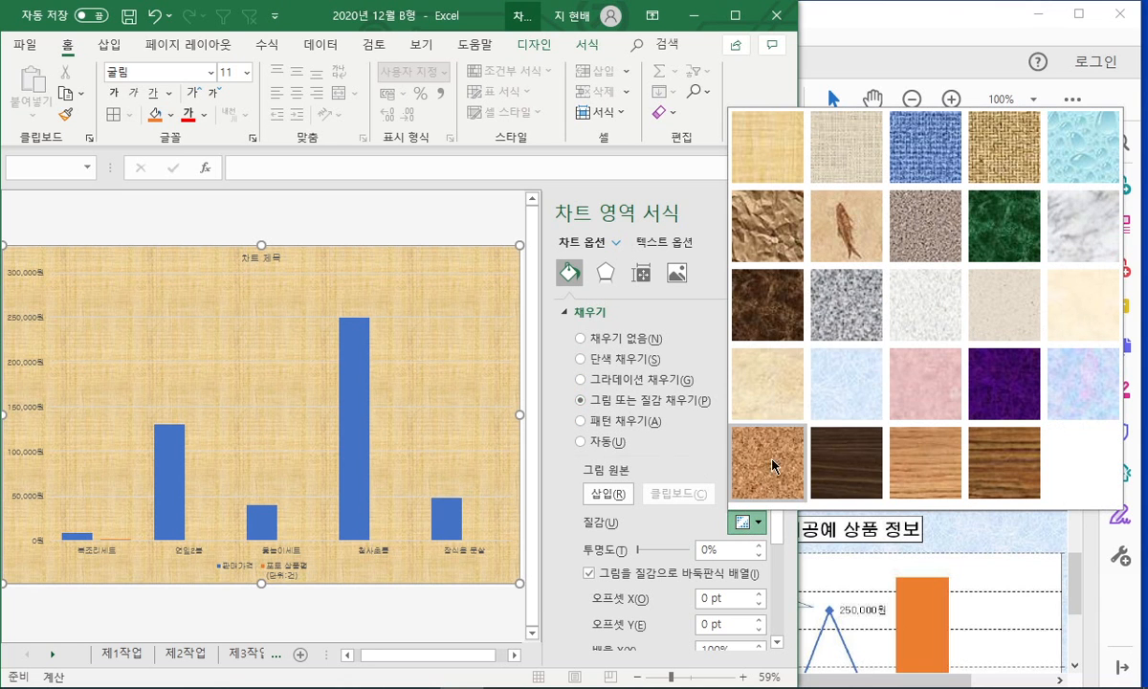
left_click(876, 400)
Check the PDF's plot area condition, then give the plot area a solid 흰색, 배경 1 fill.
left_click(818, 365)
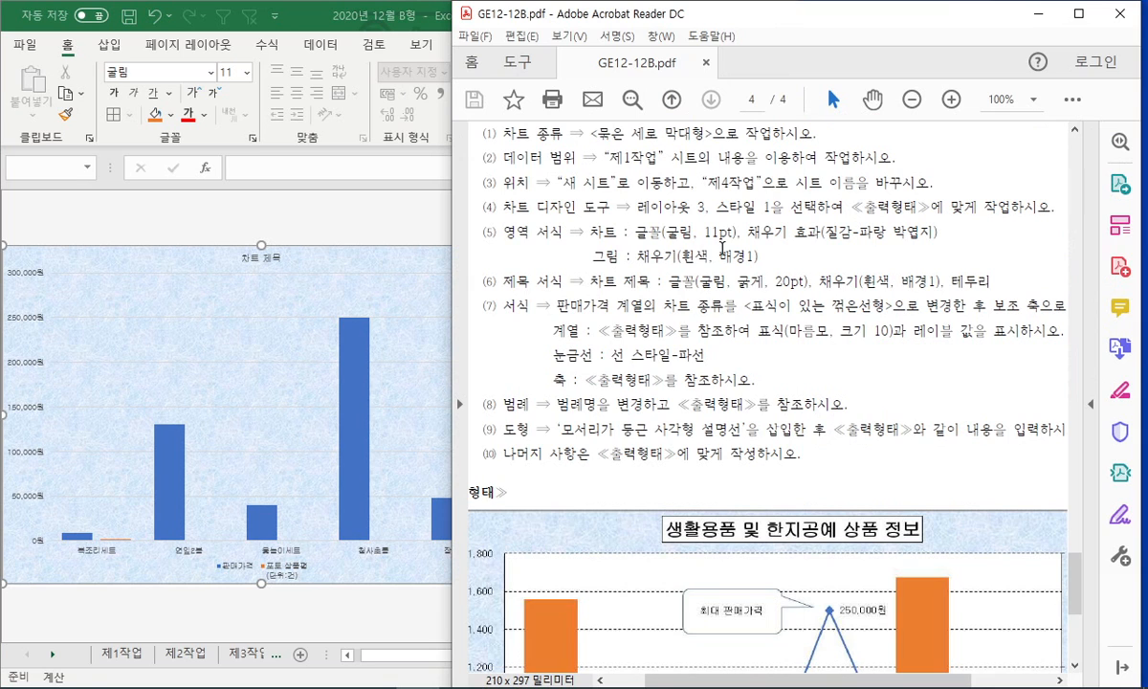
left_click_drag(559, 254, 756, 254)
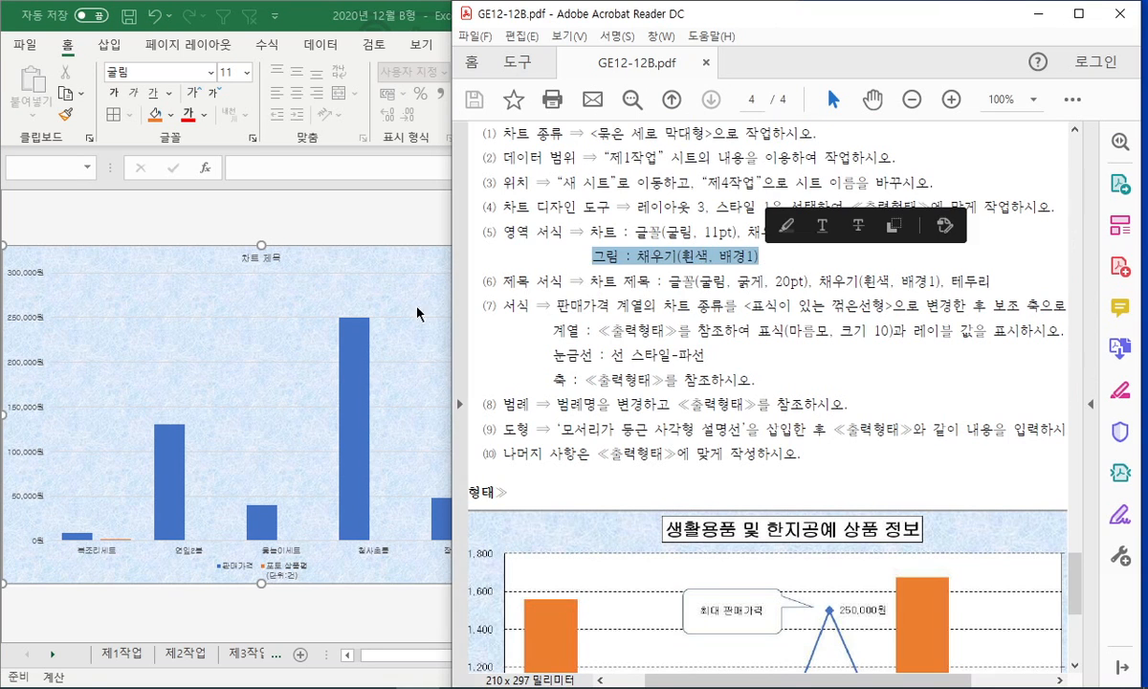
left_click(397, 302)
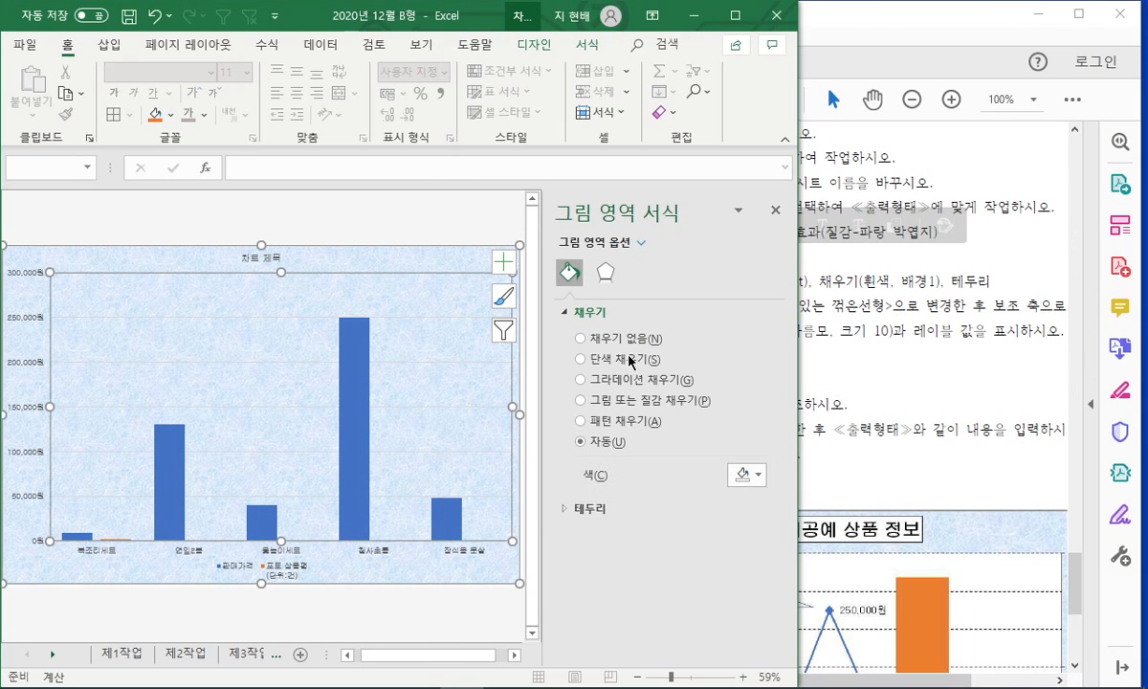
left_click(585, 359)
left_click(751, 475)
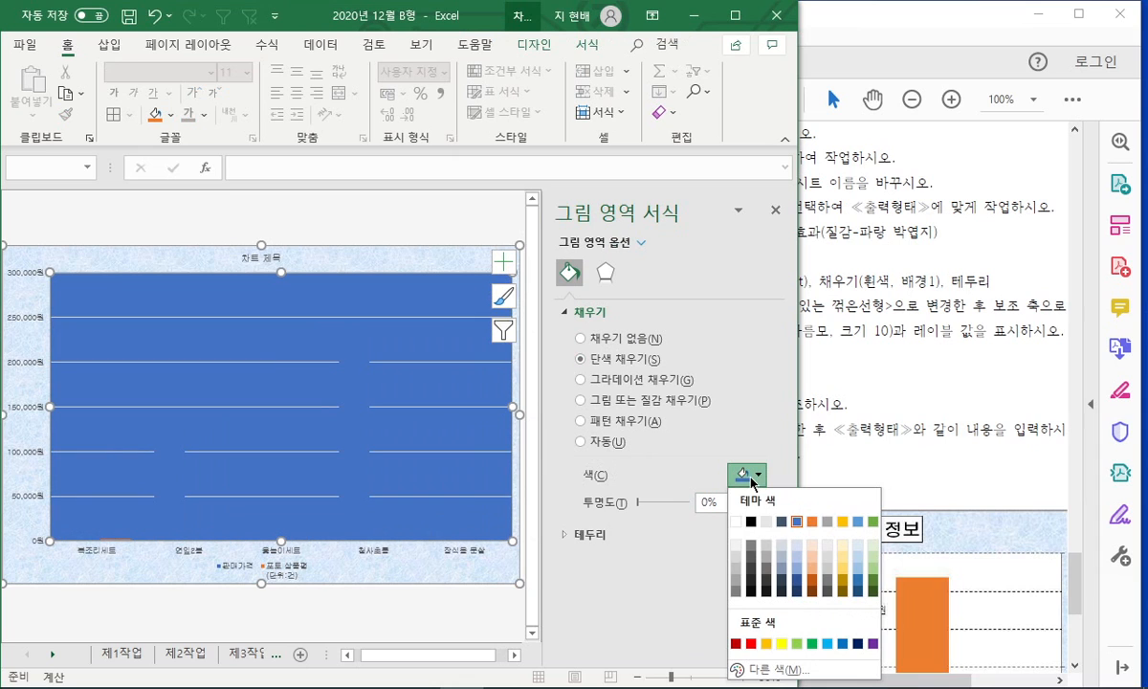
left_click(737, 522)
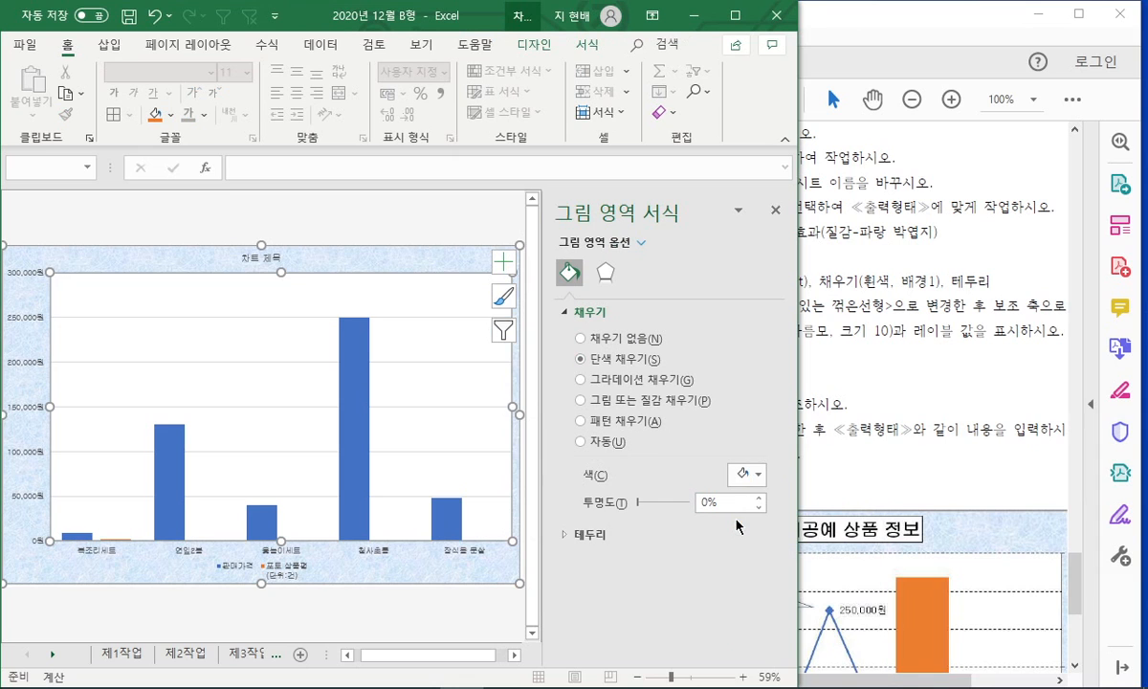
Check the title in the PDF's output form, then replace the chart title with 생활용품 및 한지공예 상품 정보.
left_click(838, 389)
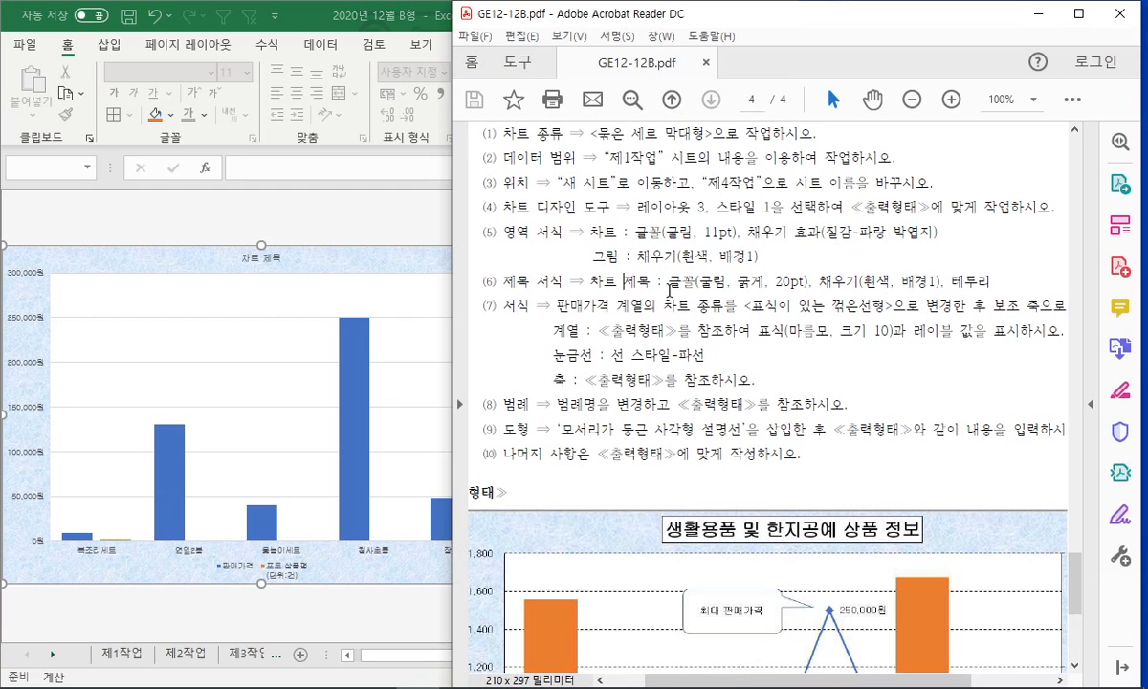
scroll(687, 283, "down", 1)
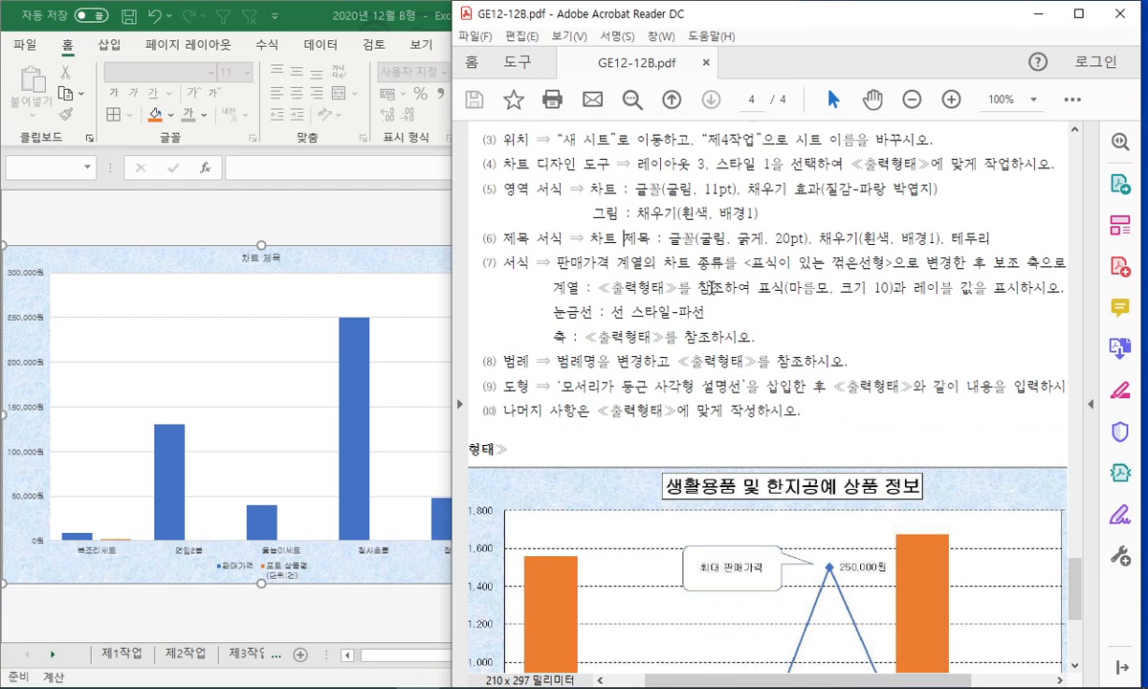
left_click(265, 262)
left_click(820, 320)
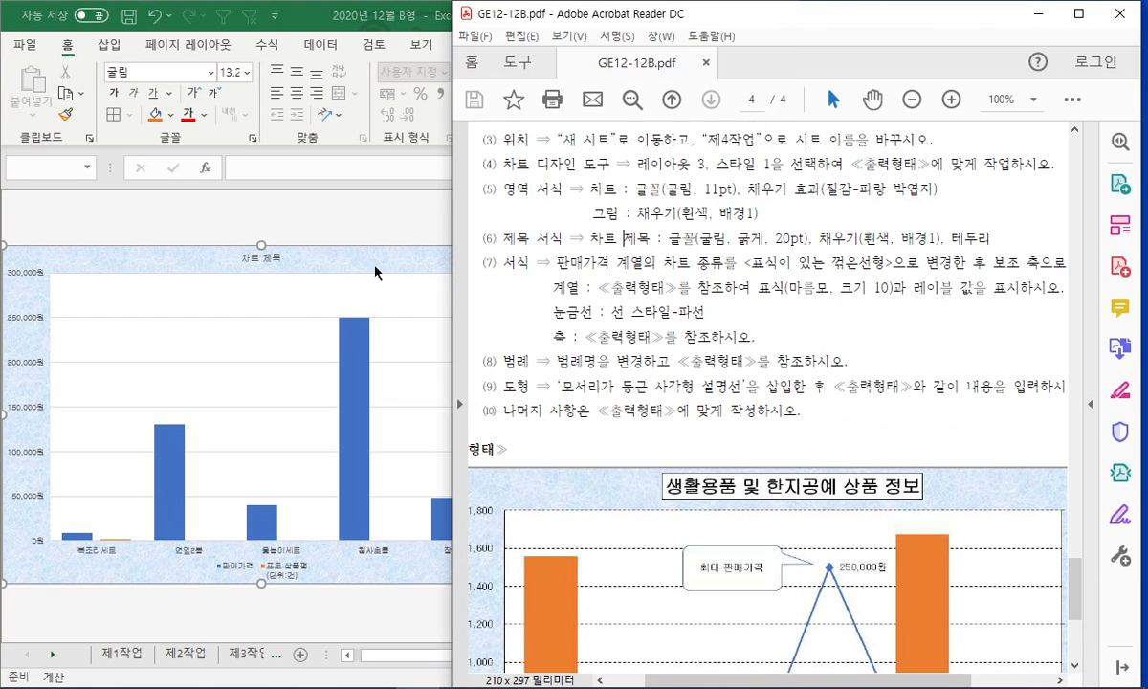
left_click(275, 262)
left_click_drag(239, 256, 295, 256)
key("BackSpace")
type("생활용품 및 한지")
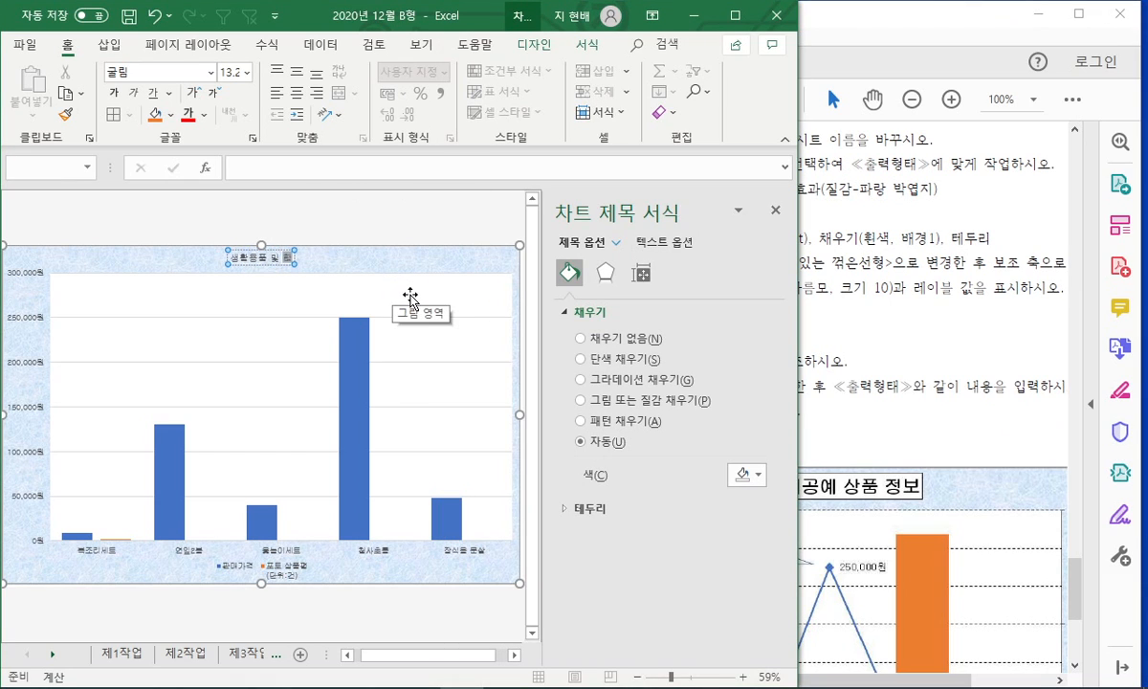
type("공예 상품 정보")
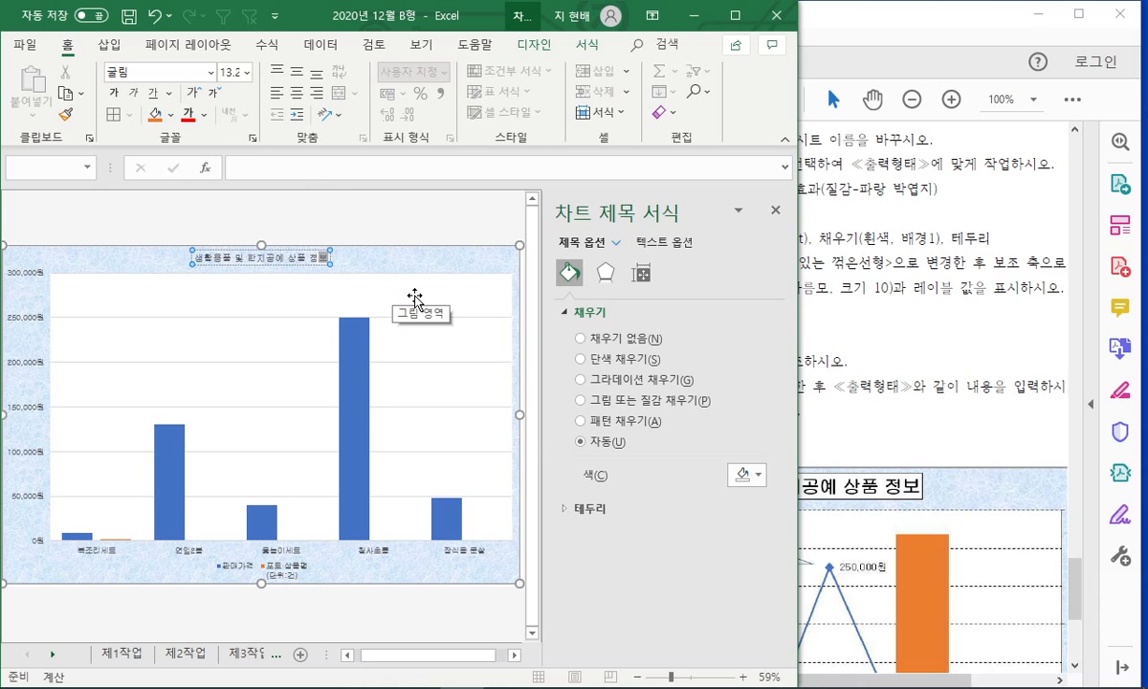
left_click(776, 210)
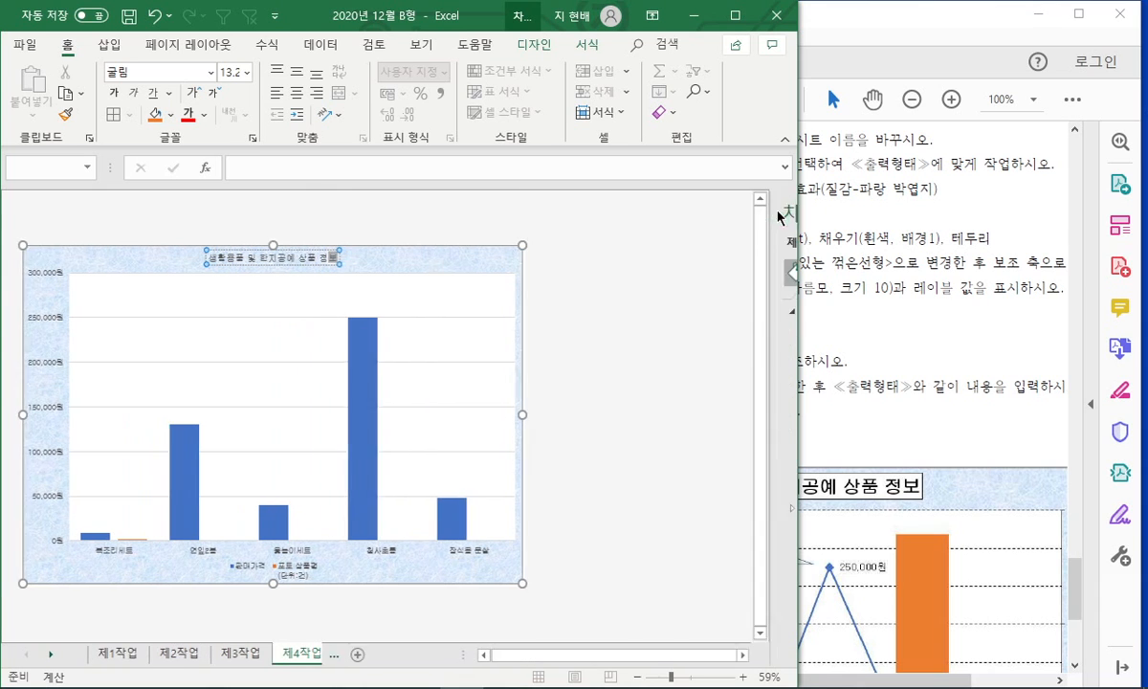
Check the PDF's title font condition, then format the chart title as 굴림, bold, size 20.
left_click(893, 371)
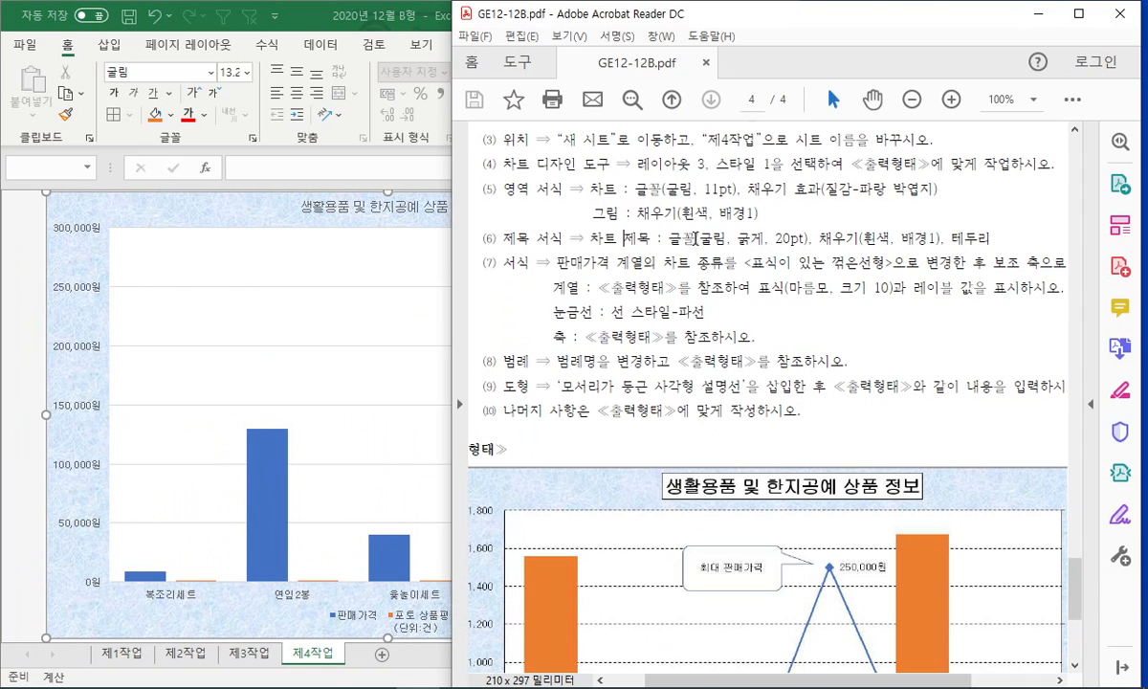
left_click_drag(674, 238, 809, 239)
left_click(329, 200)
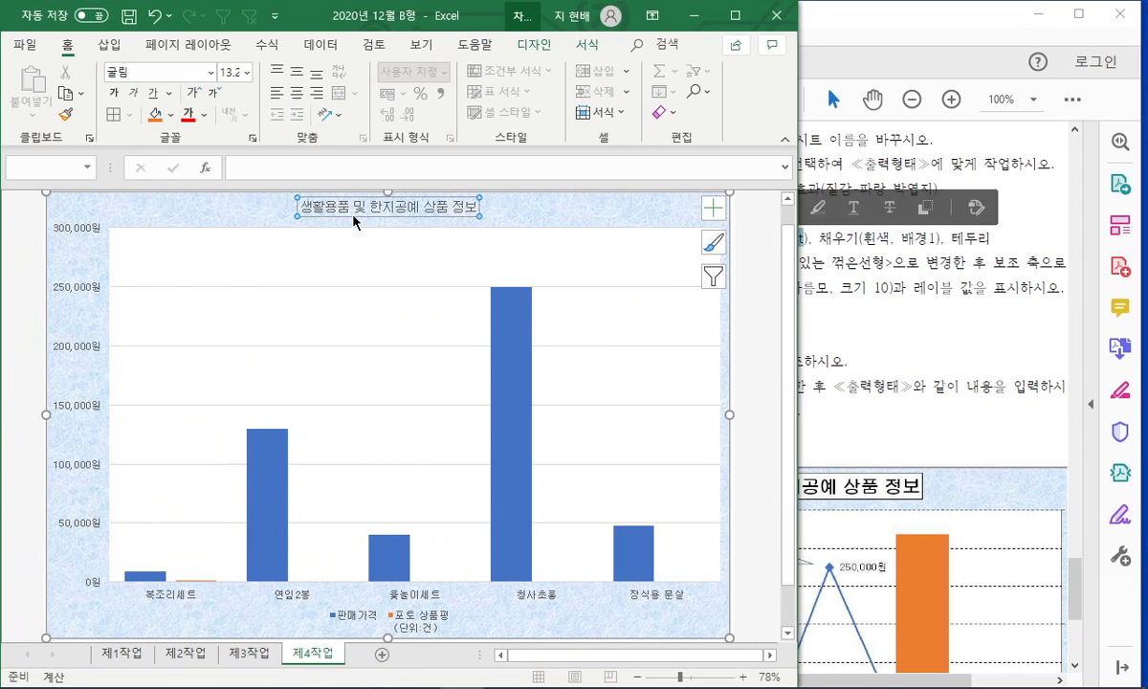
left_click(247, 71)
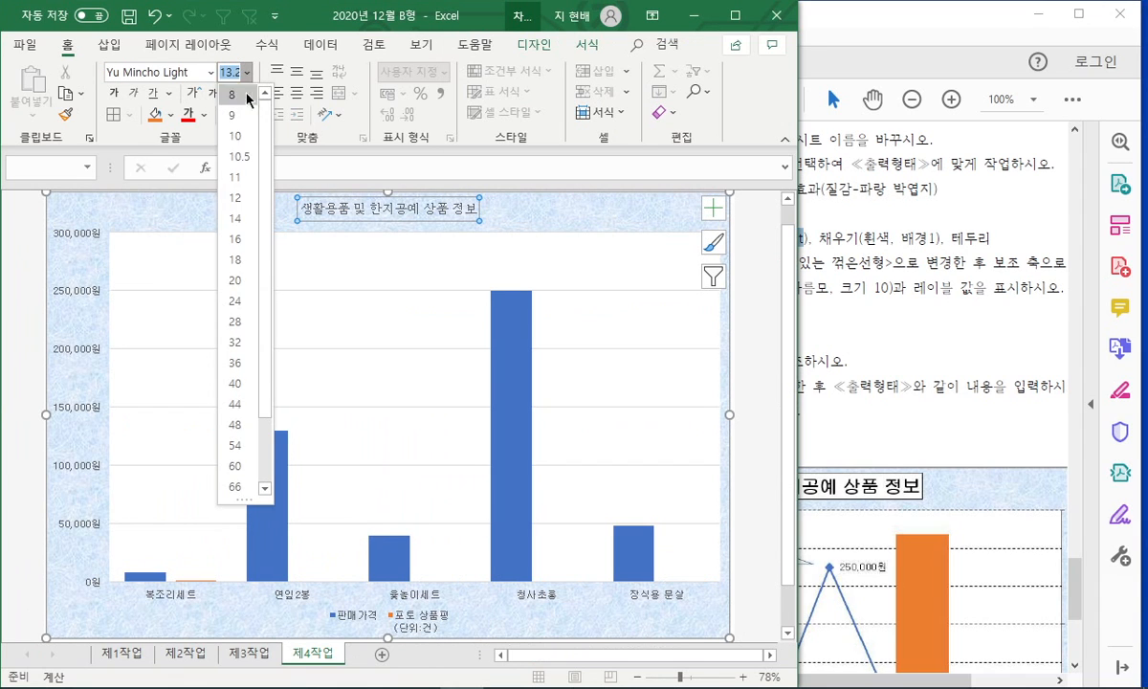
left_click(234, 280)
left_click(114, 93)
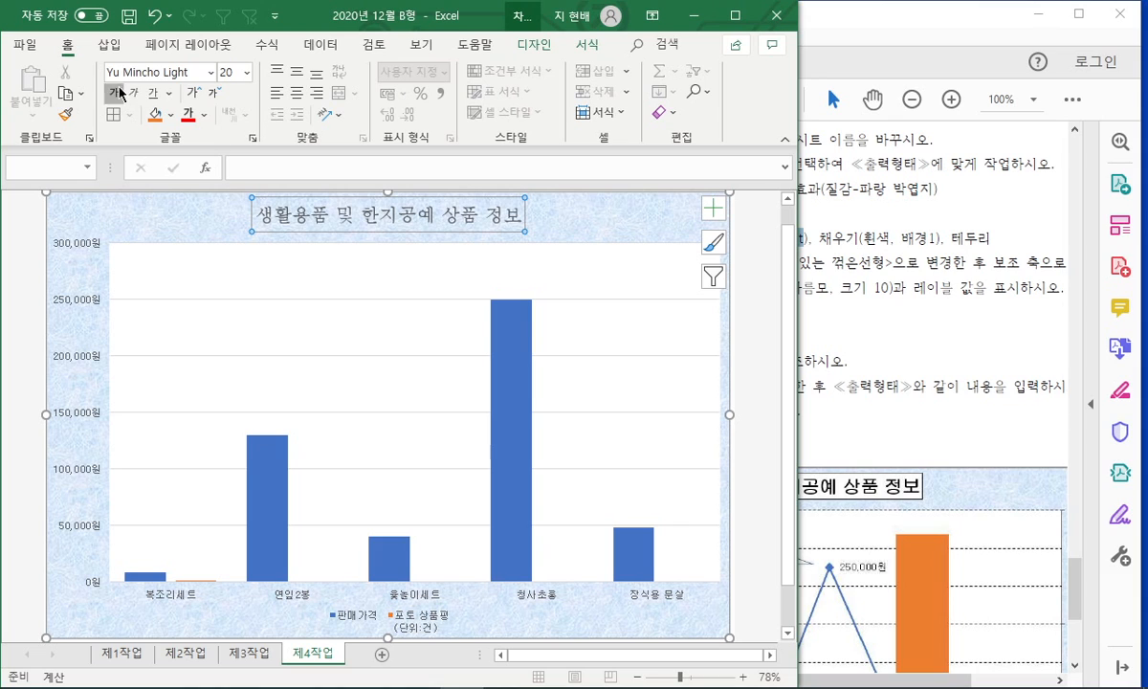
left_click(210, 81)
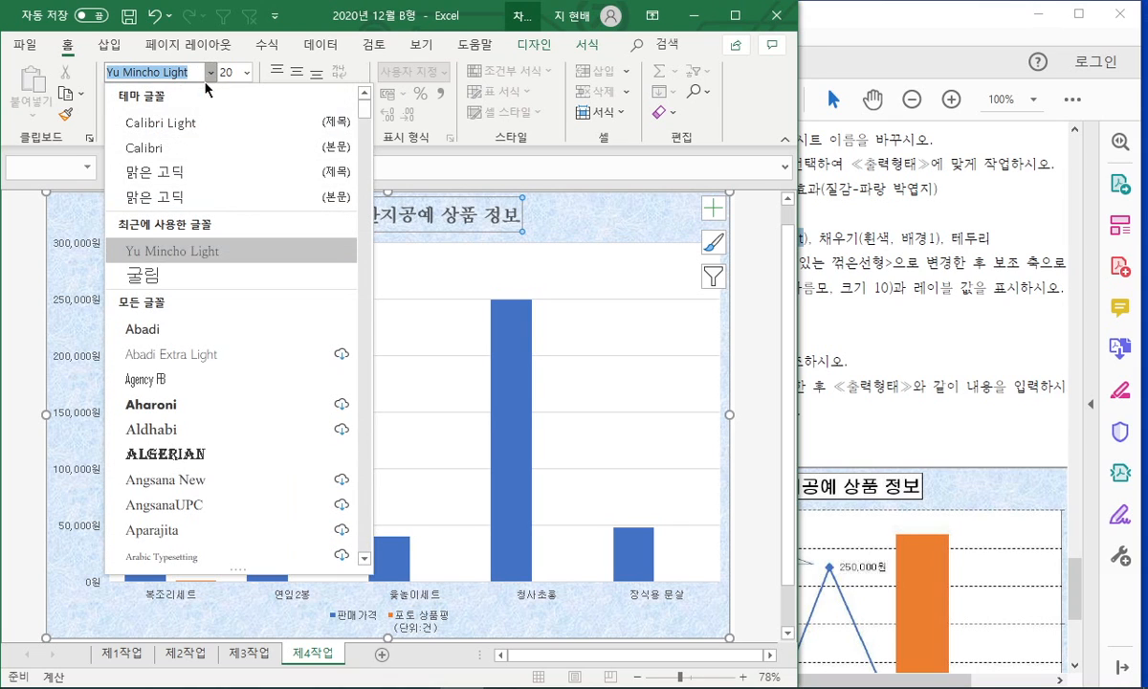
left_click(158, 259)
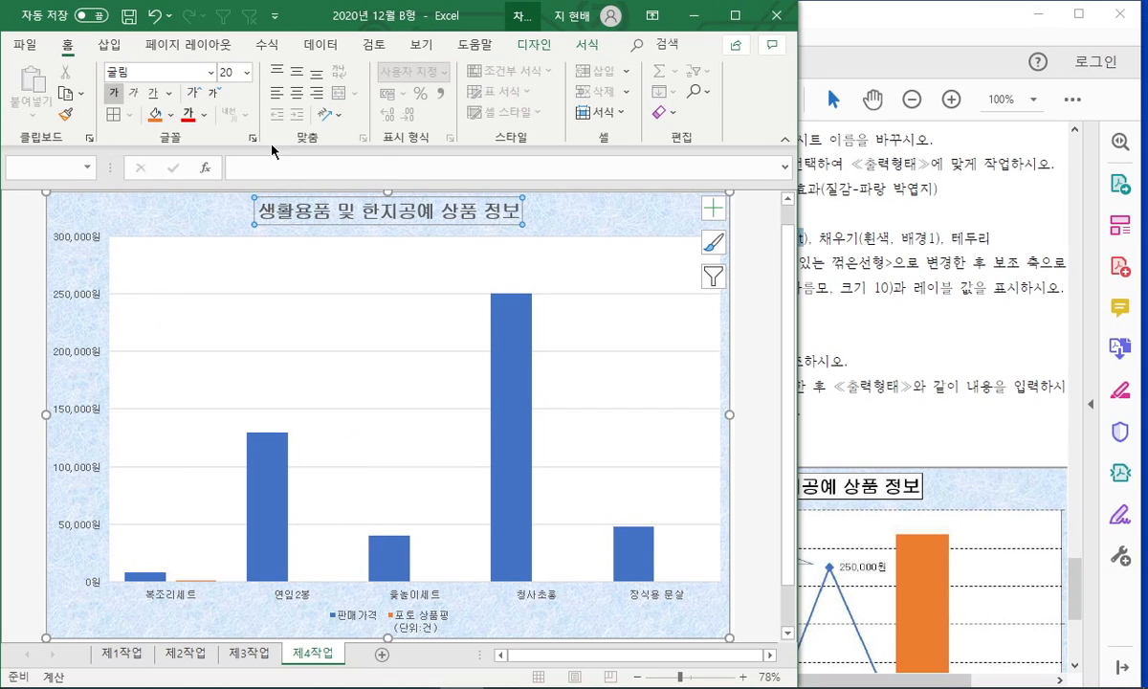
Give the chart title a 흰색, 배경 1 fill and a black outline.
right_click(392, 203)
left_click(489, 184)
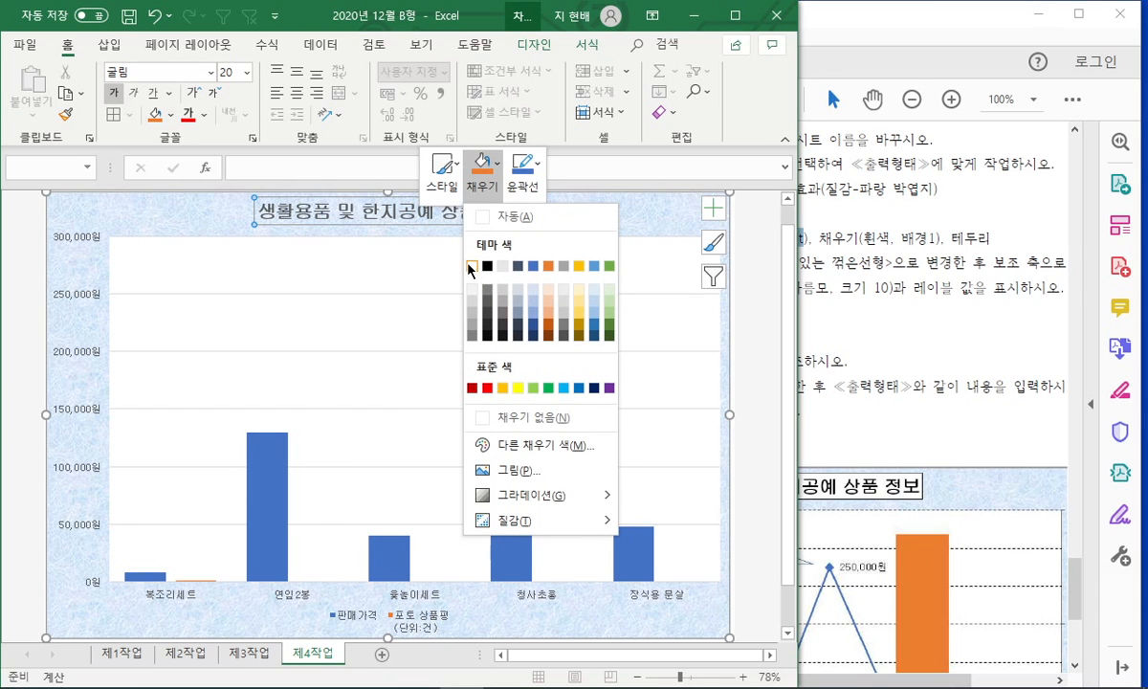
left_click(470, 269)
left_click(522, 166)
left_click(527, 266)
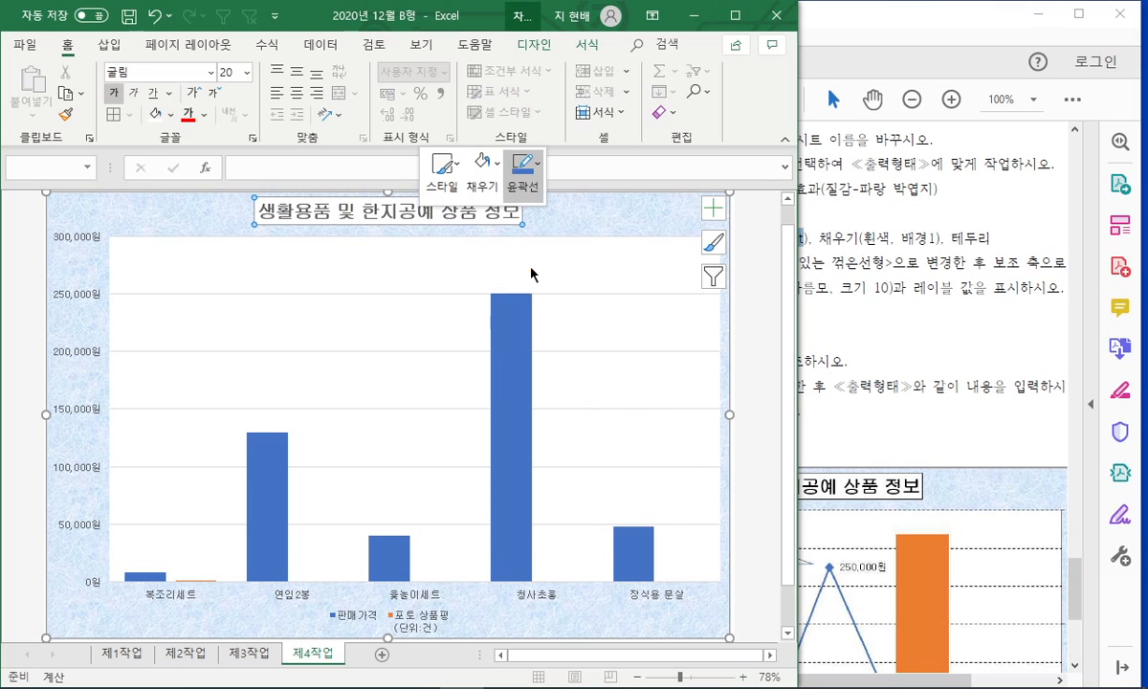
Review the PDF's title border and 판매가격 series chart type conditions, and compare them with the output form.
left_click(858, 311)
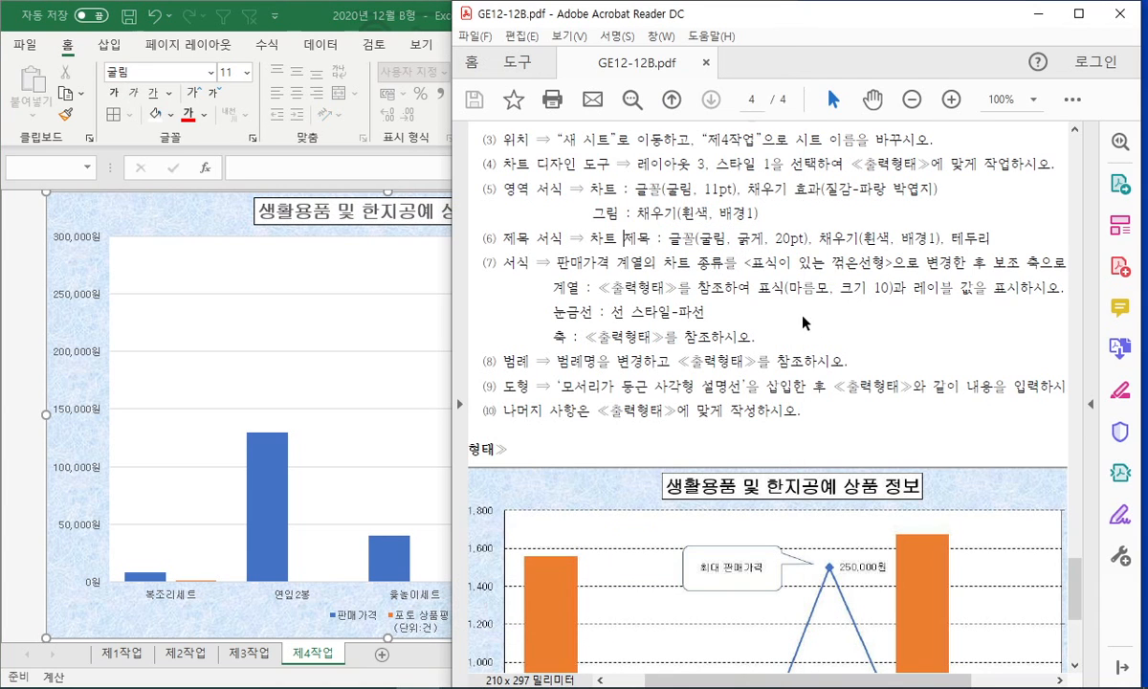
left_click_drag(953, 239, 979, 238)
left_click(986, 245)
left_click(718, 271)
left_click_drag(750, 263, 885, 263)
scroll(846, 299, "down", 3)
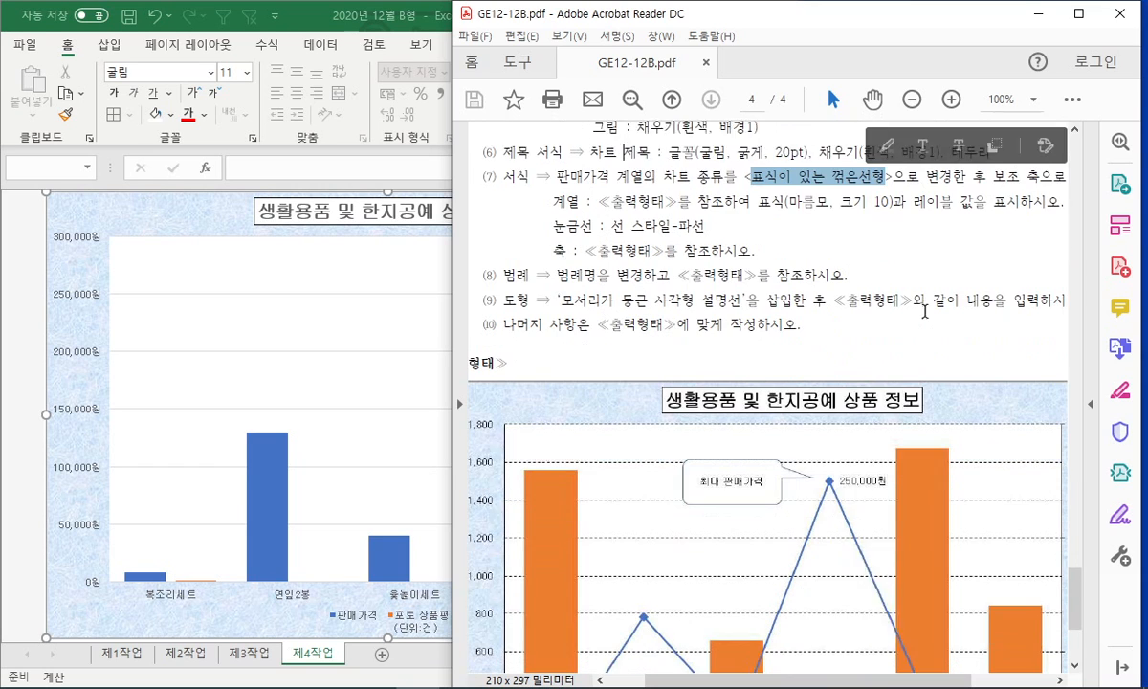
scroll(745, 273, "down", 3)
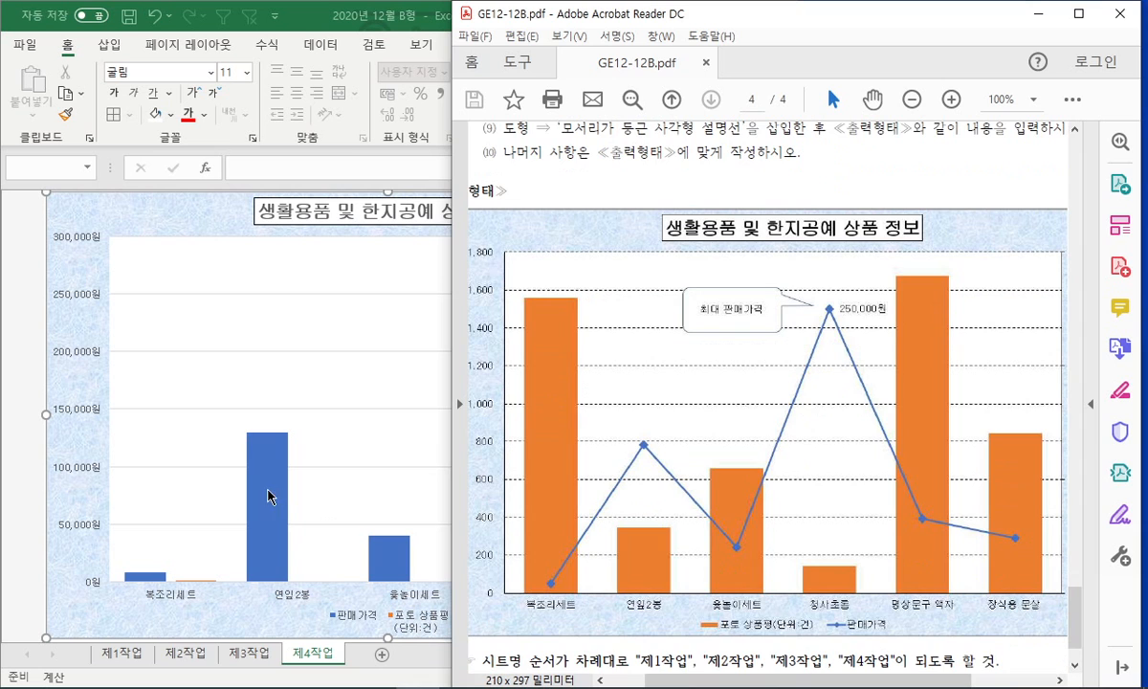
scroll(804, 289, "up", 5)
left_click_drag(891, 680, 928, 671)
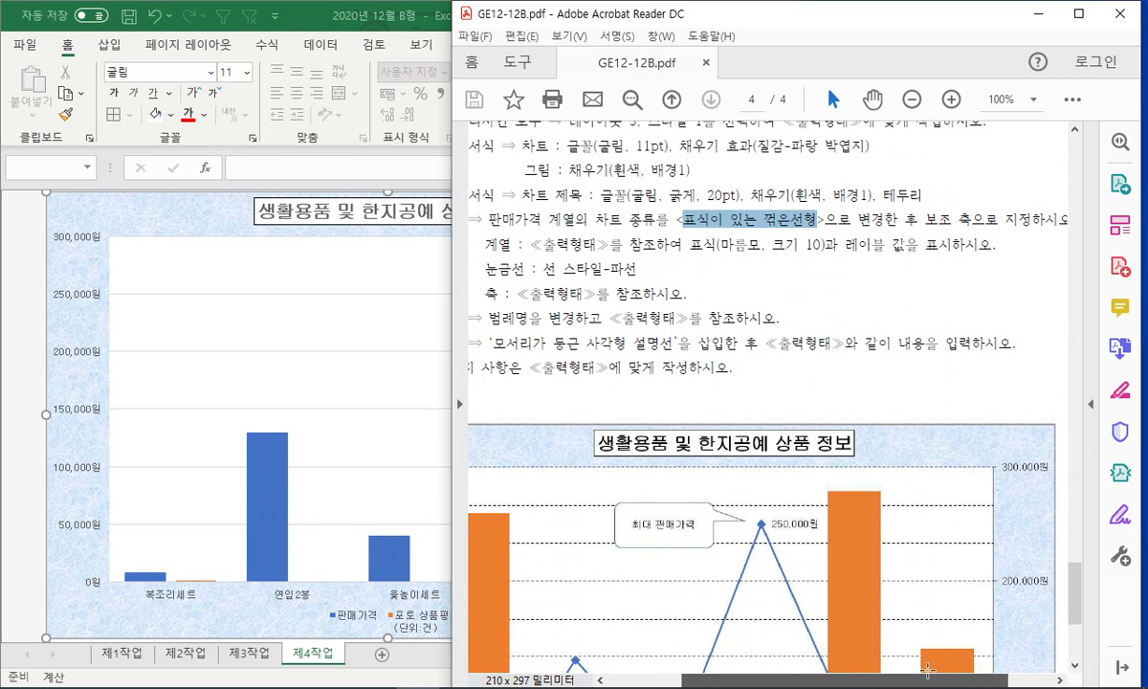
Change the 판매가격 series to 표식이 있는 꺾은선형 and plot it on the secondary axis.
left_click(335, 531)
left_click(277, 495)
left_click(335, 415)
left_click(277, 469)
right_click(276, 468)
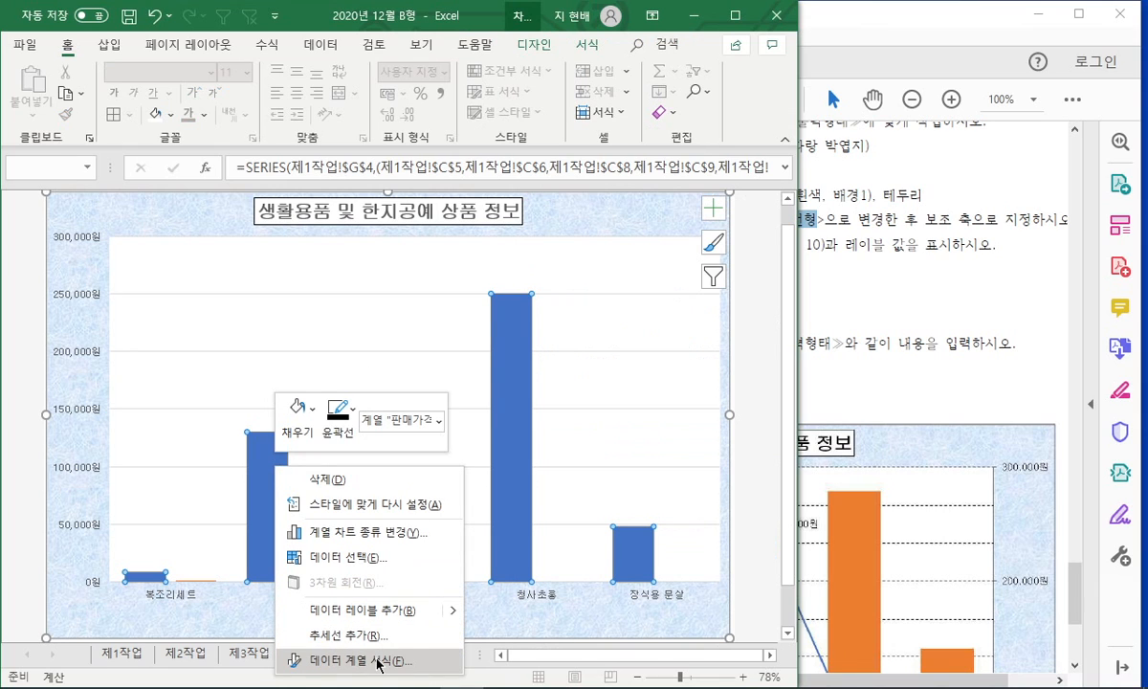
left_click(384, 533)
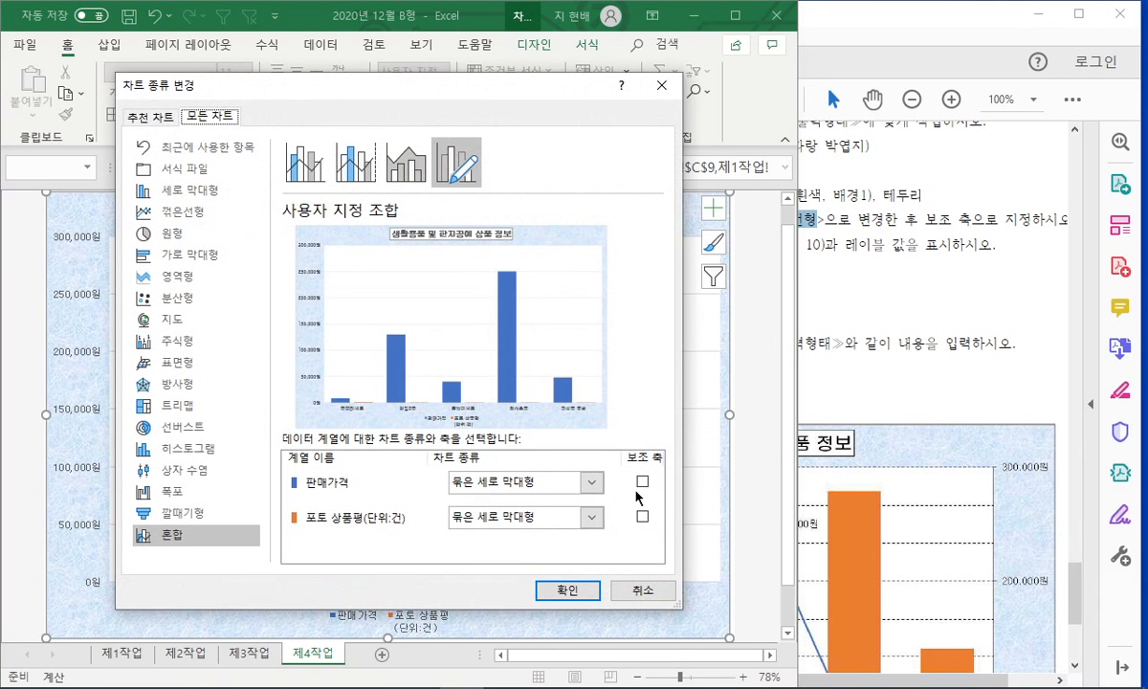
left_click(642, 483)
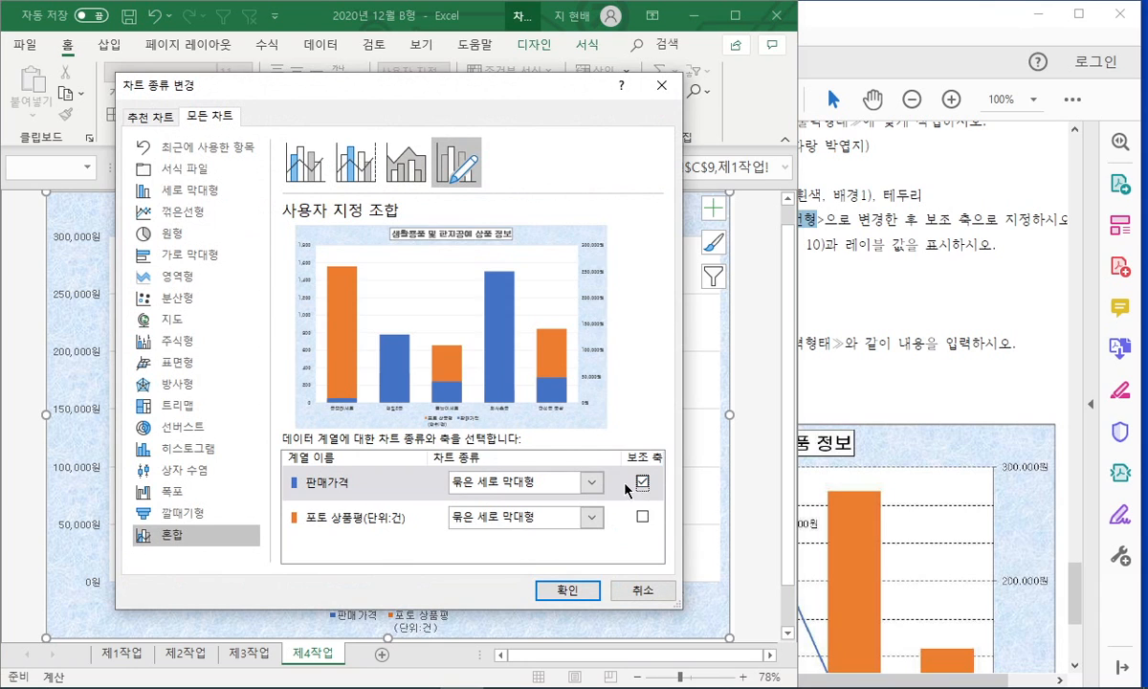
left_click(591, 482)
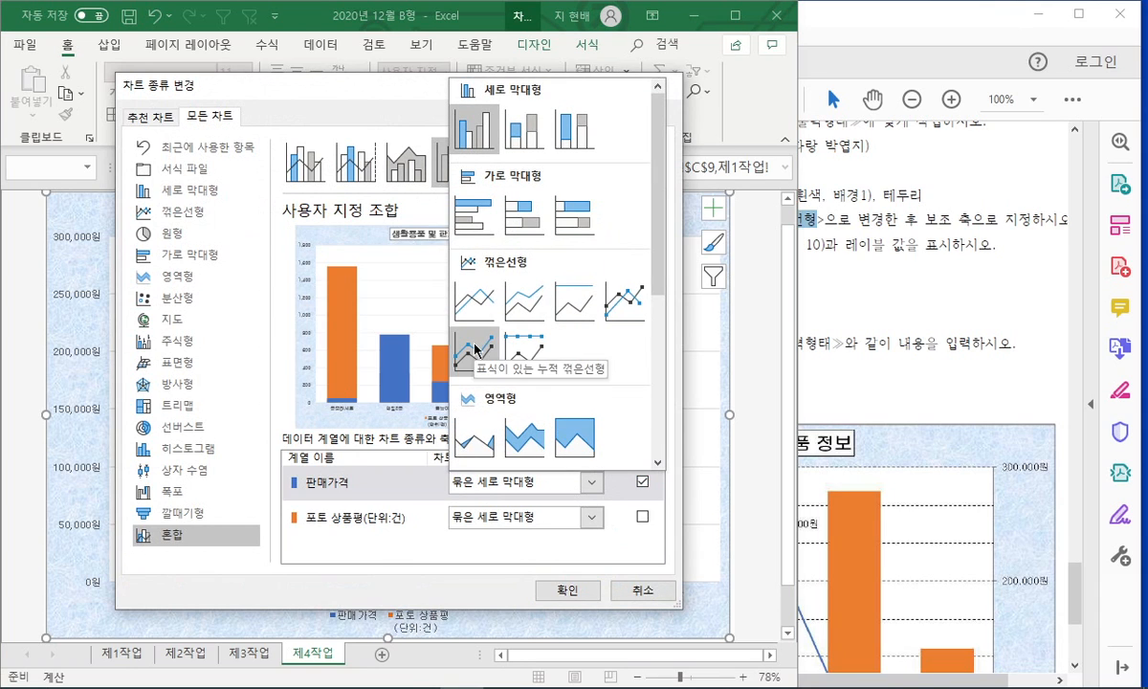
left_click(624, 301)
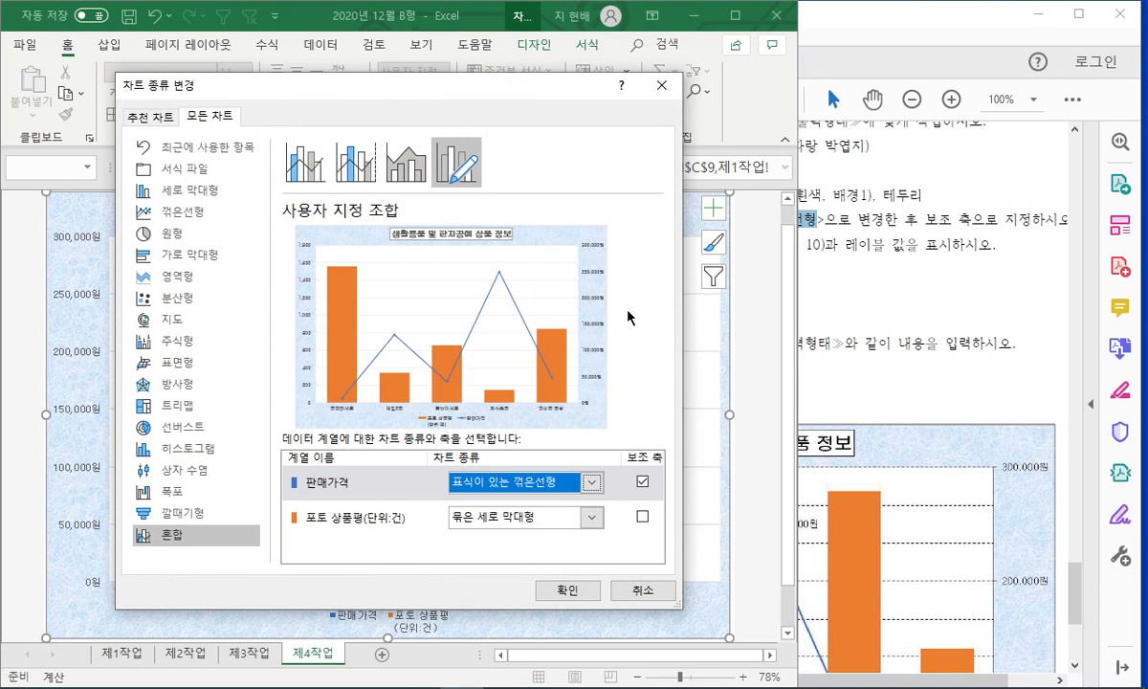
left_click(564, 590)
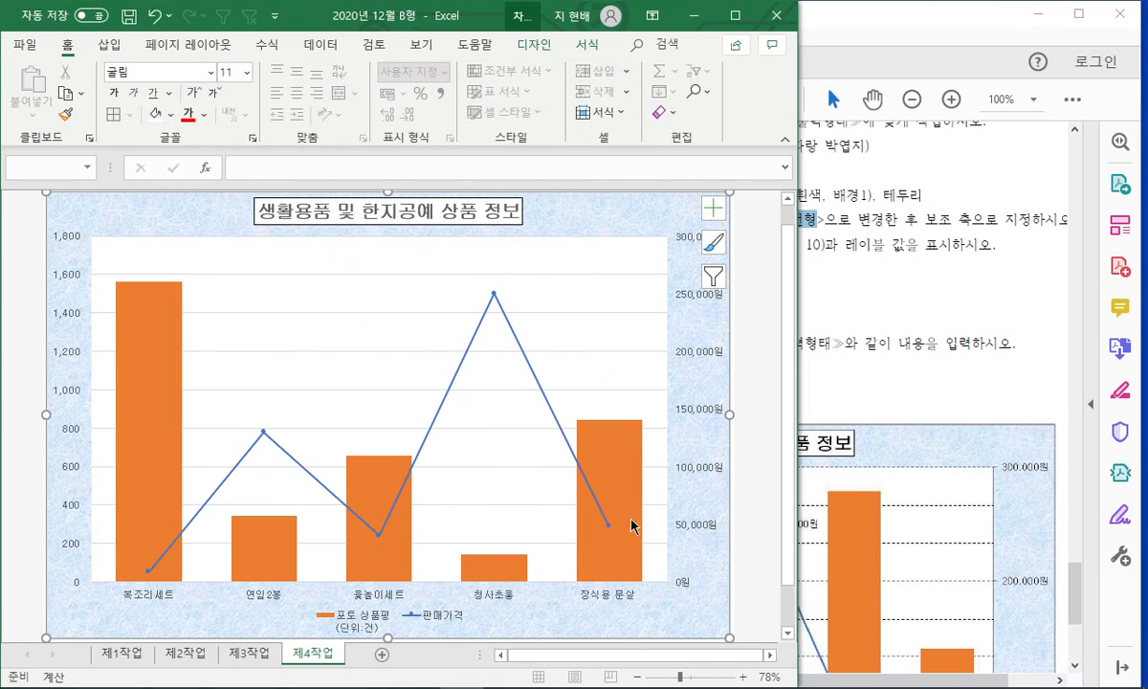
Check the PDF's marker shape and size condition, then open the data series formatting for the 판매가격 line.
left_click(919, 352)
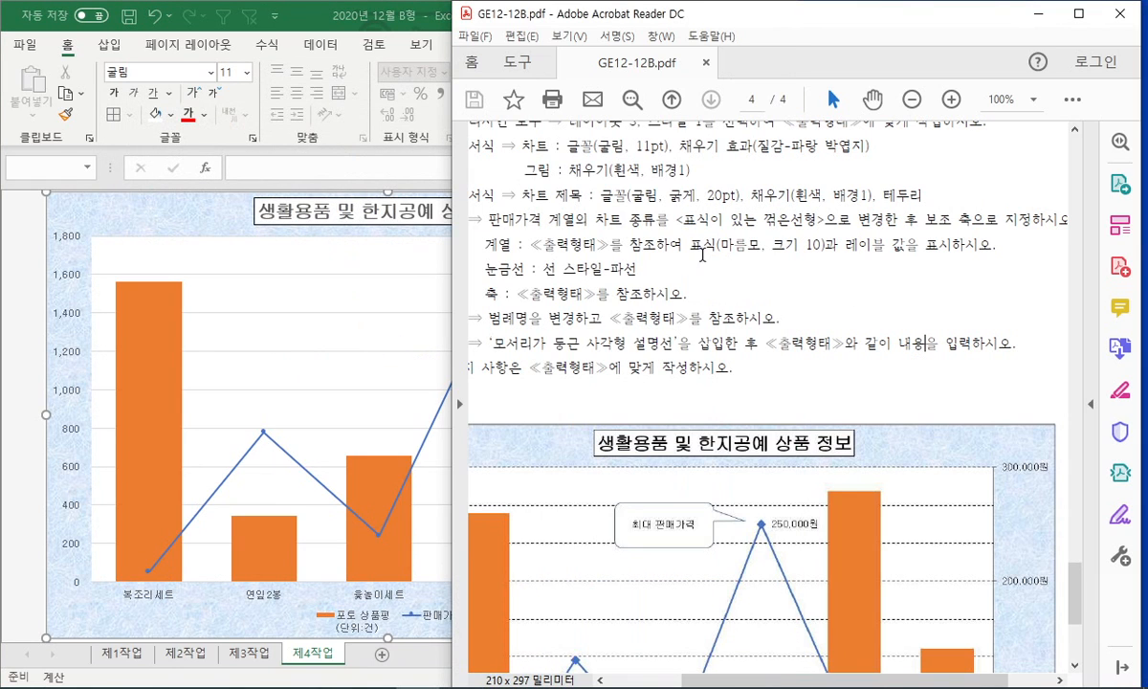
left_click_drag(549, 245, 818, 247)
left_click(400, 400)
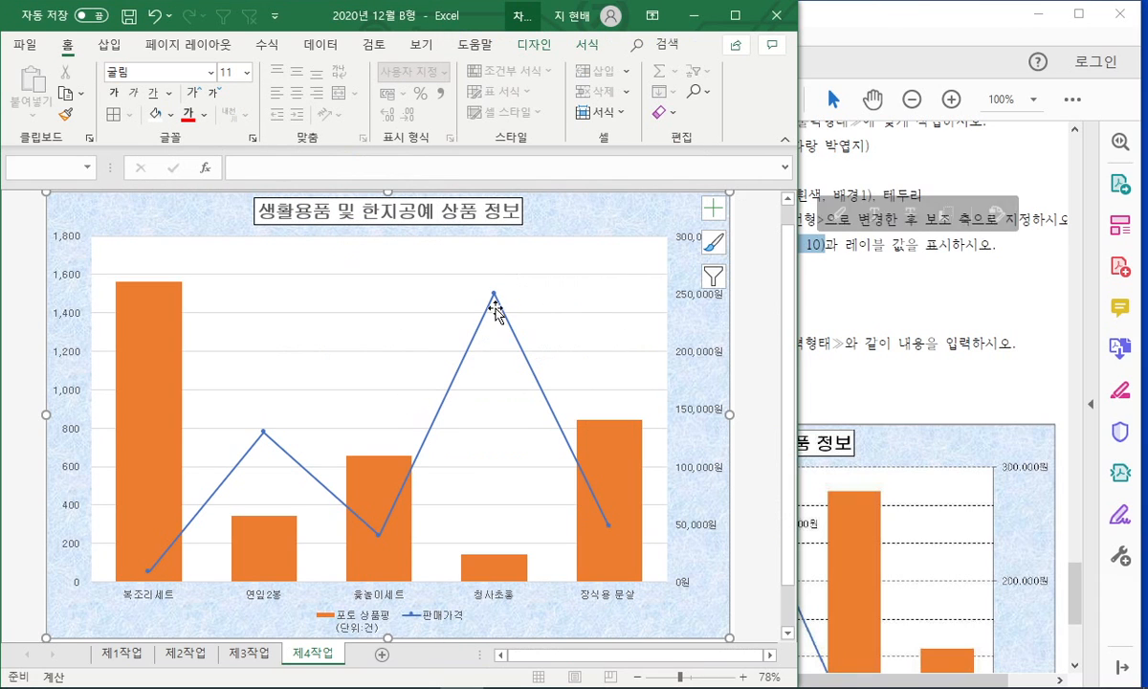
left_click(495, 298)
right_click(495, 298)
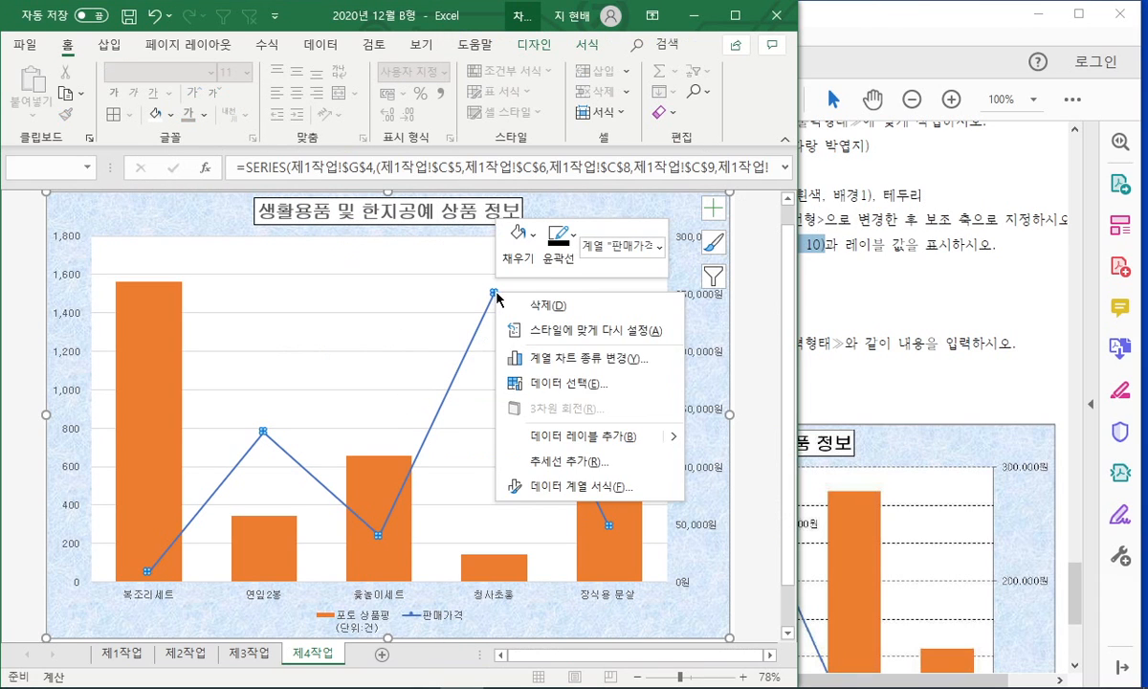
left_click(570, 487)
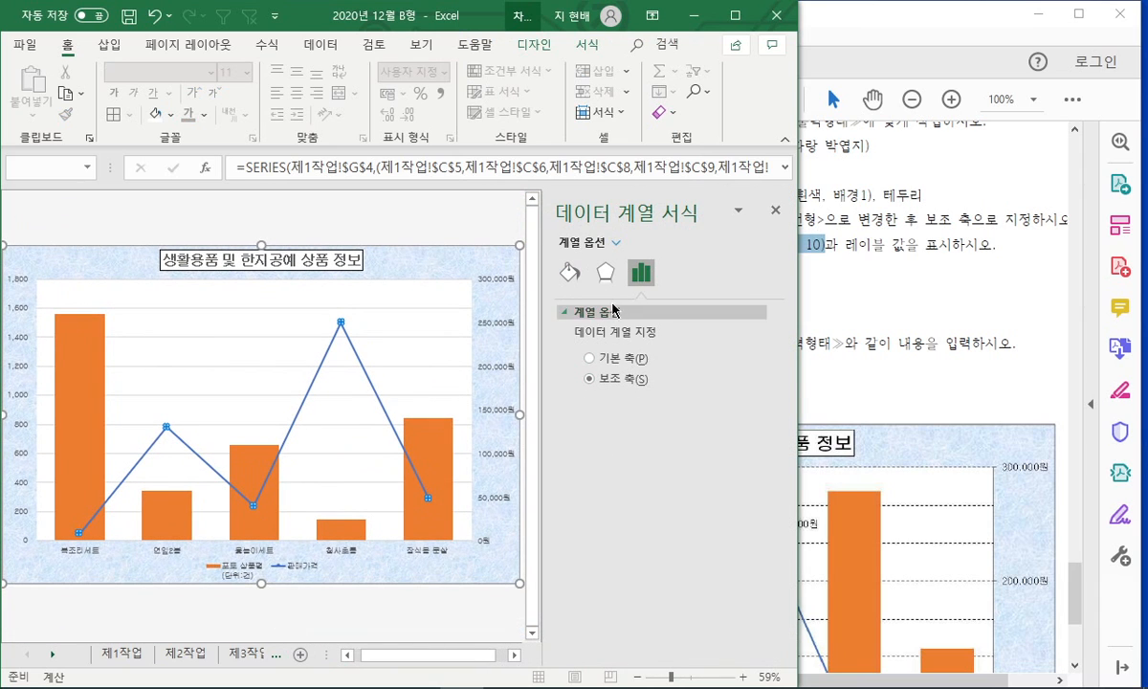
left_click(616, 243)
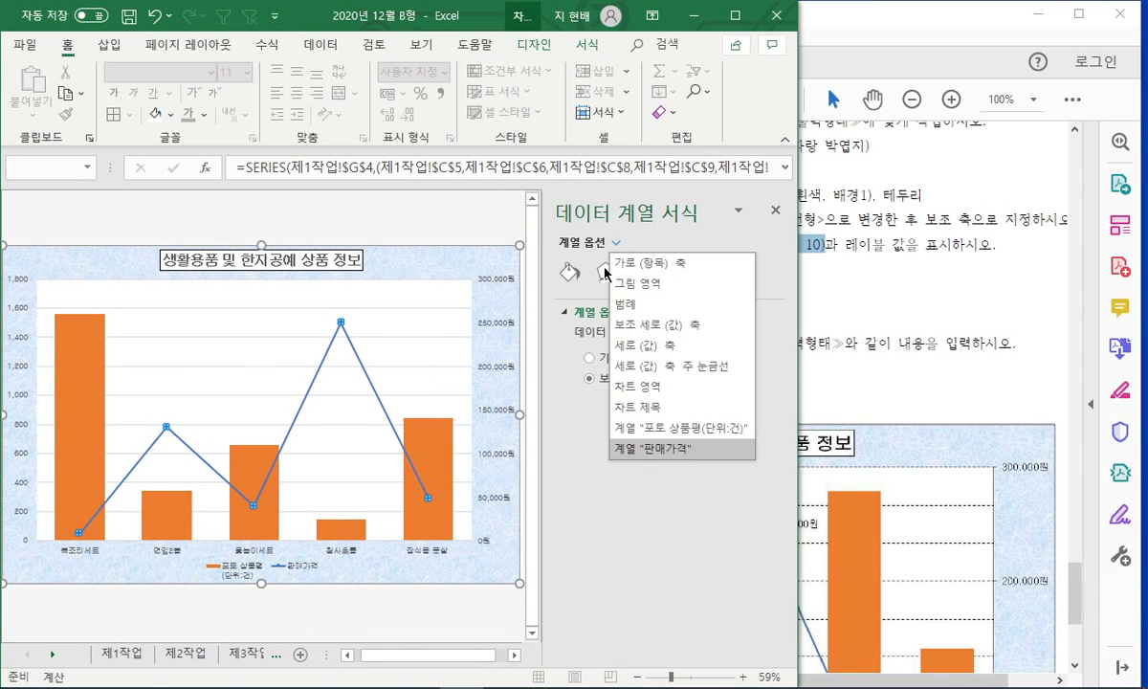
left_click(605, 273)
left_click(605, 273)
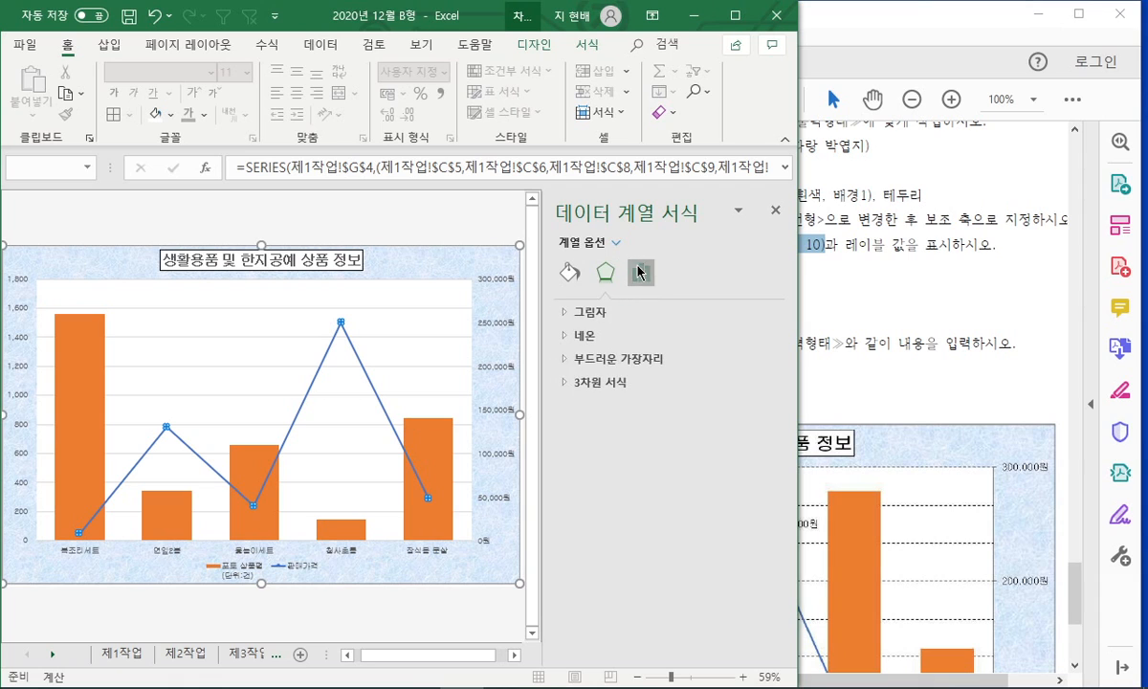
left_click(638, 273)
left_click(616, 243)
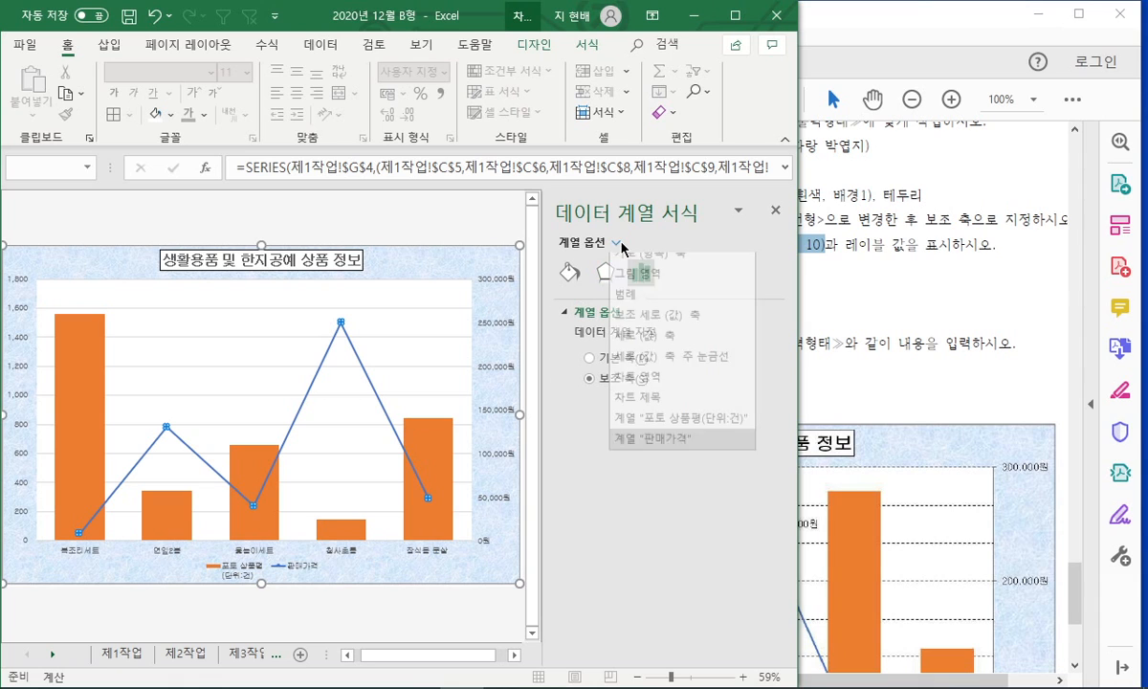
left_click(641, 447)
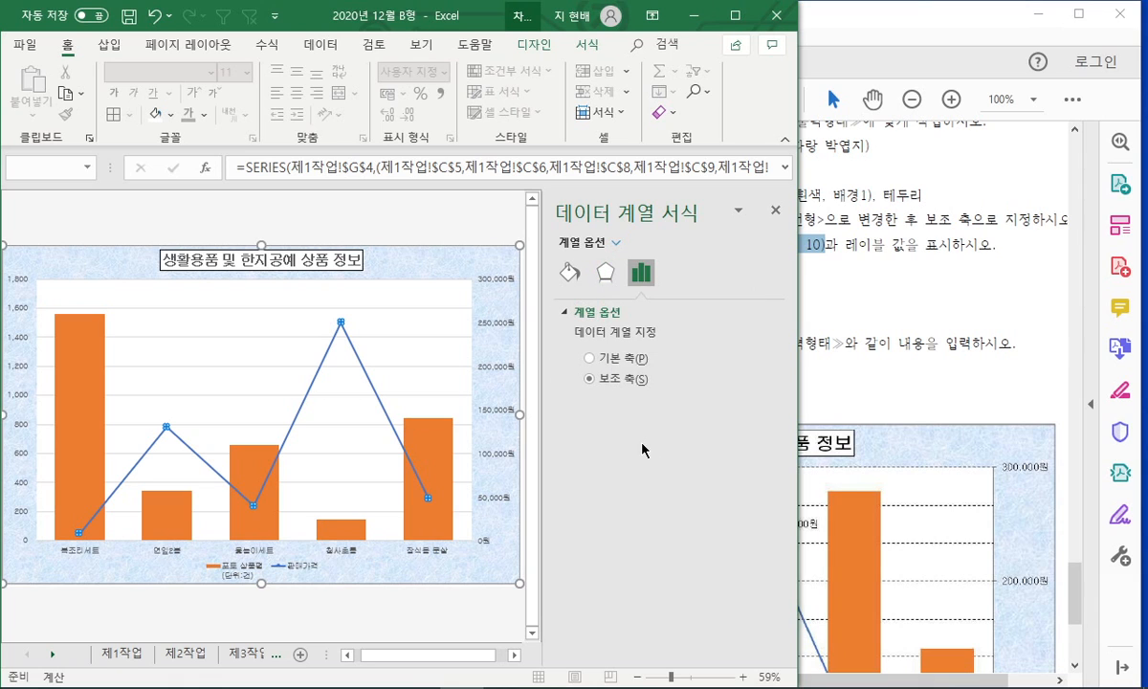
Give the 판매가격 line built-in diamond markers at size 10, and close the series formatting.
left_click(571, 273)
left_click(624, 312)
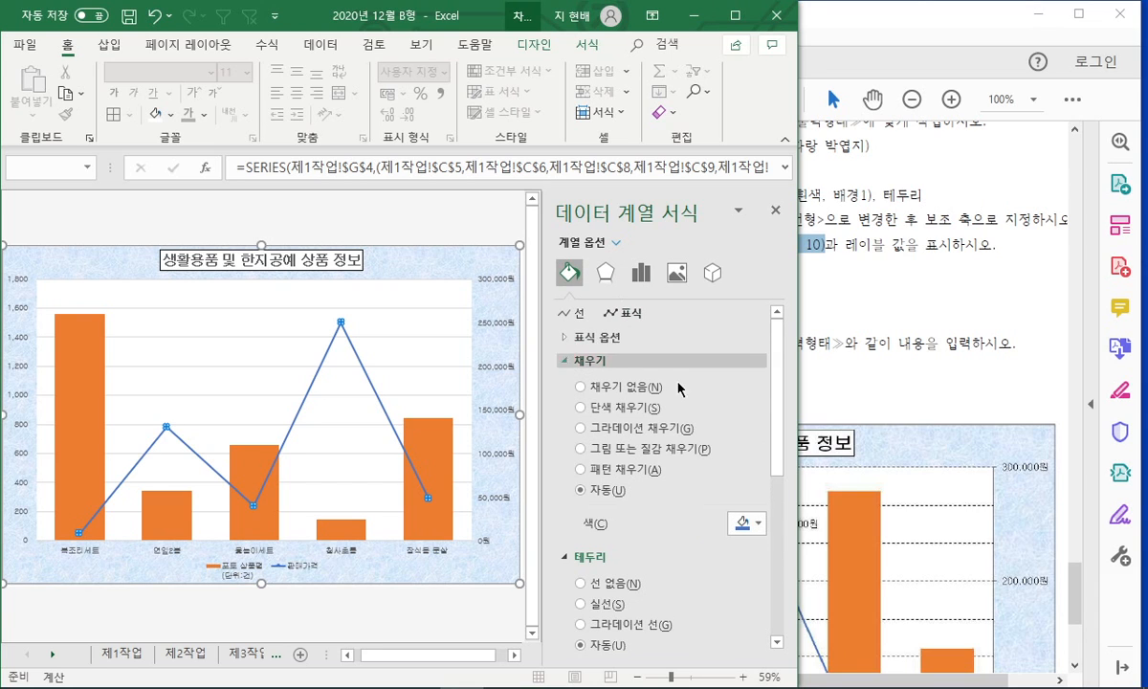
scroll(699, 432, "down", 1)
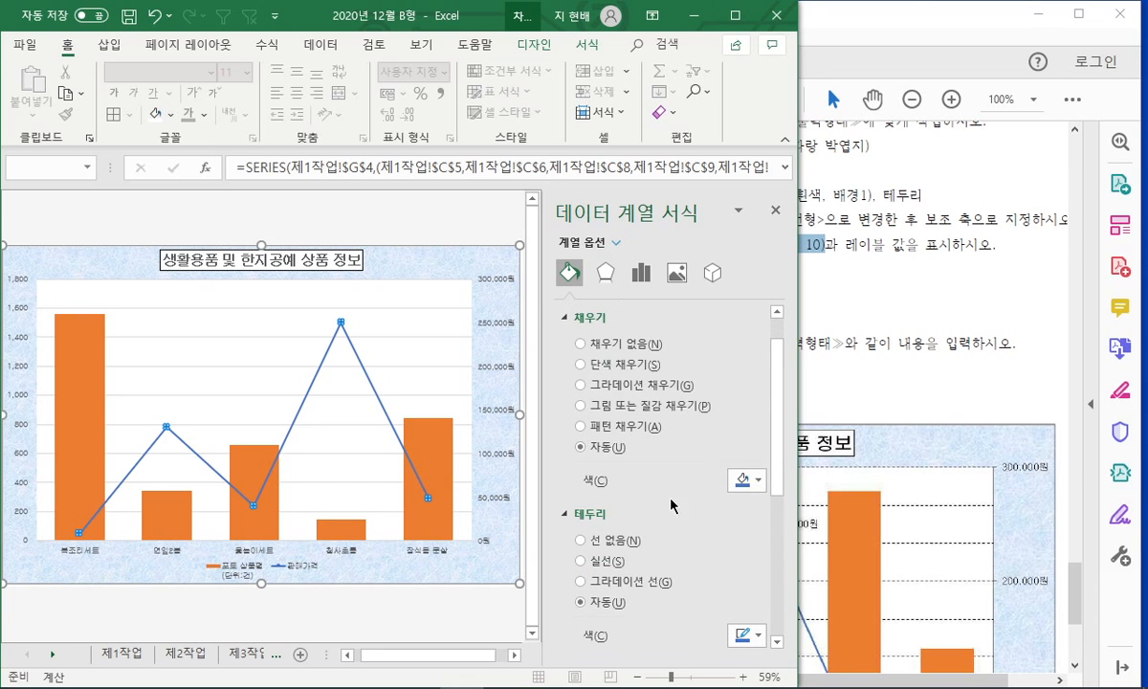
scroll(580, 371, "up", 1)
left_click(572, 336)
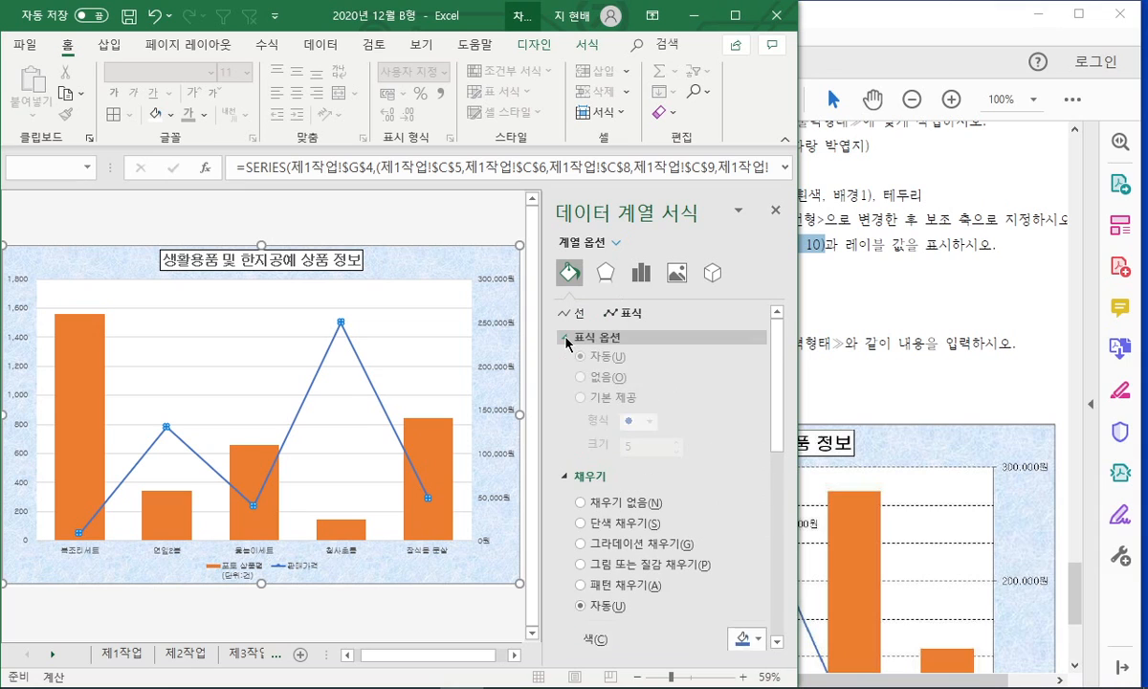
left_click(580, 404)
left_click(650, 427)
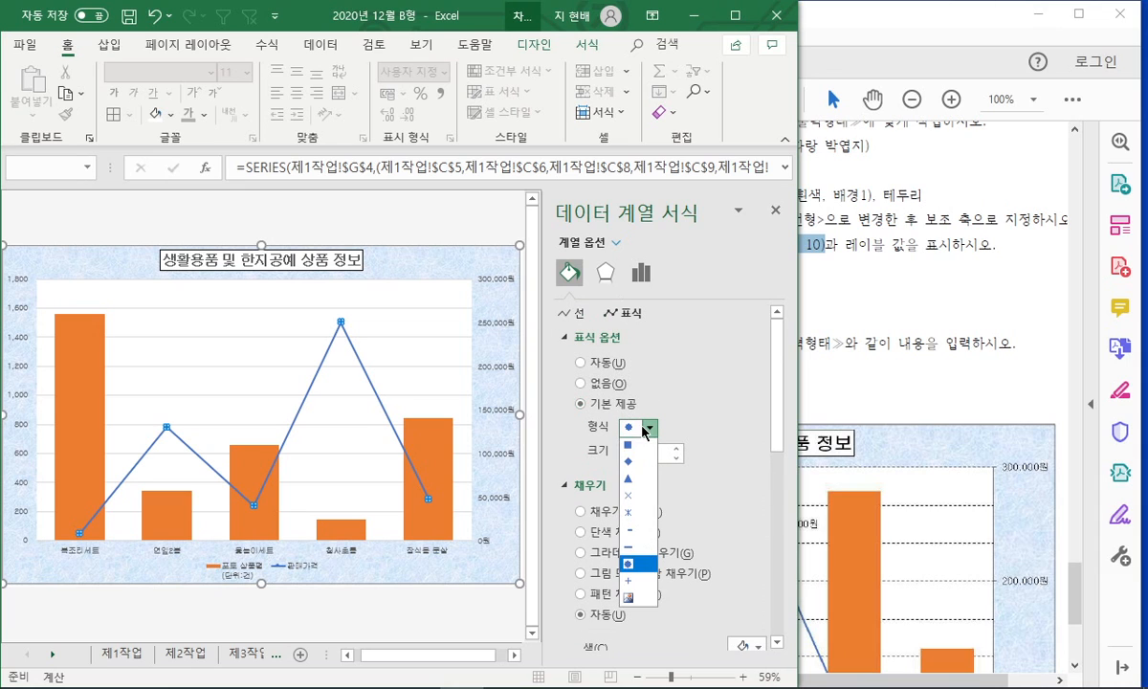
left_click(635, 464)
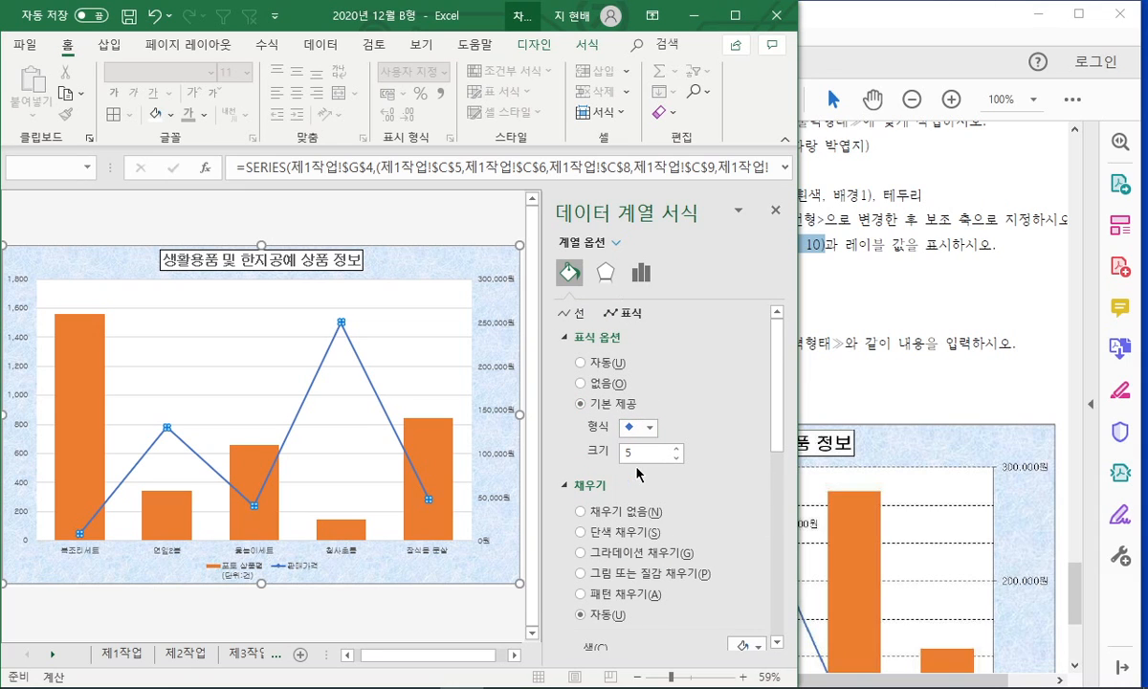
left_click(675, 448)
left_click(676, 448)
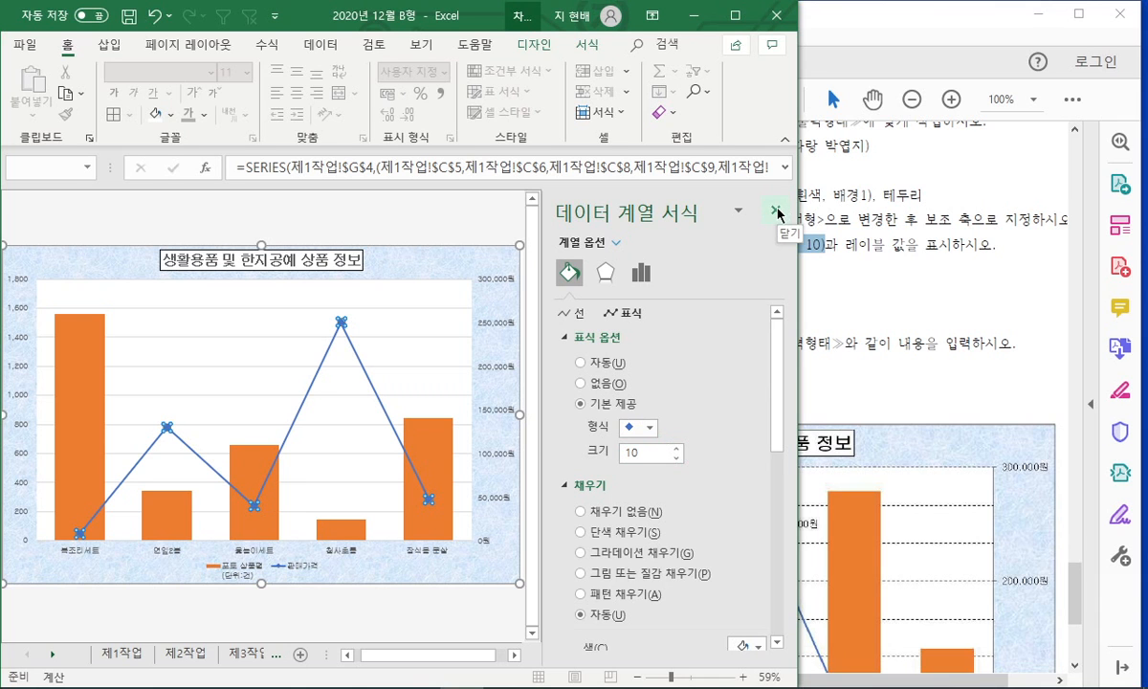
left_click(774, 209)
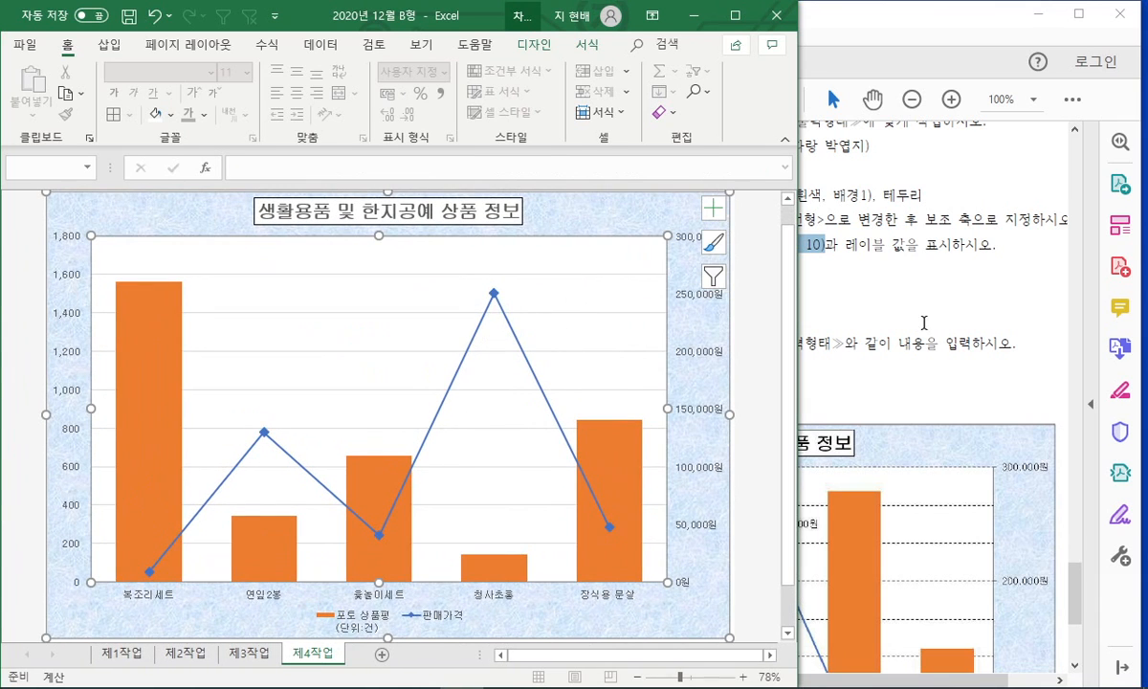
Check the PDF's gridline condition and change the chart's major gridlines to the 파선 dash style.
left_click(868, 321)
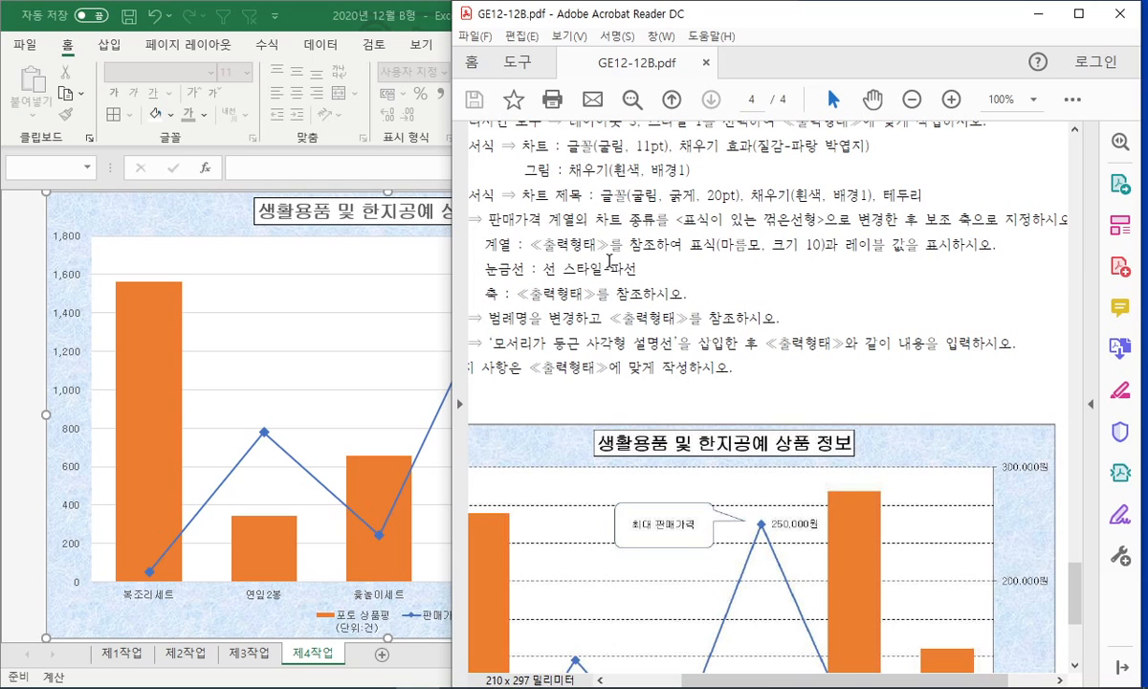
left_click_drag(537, 269, 636, 269)
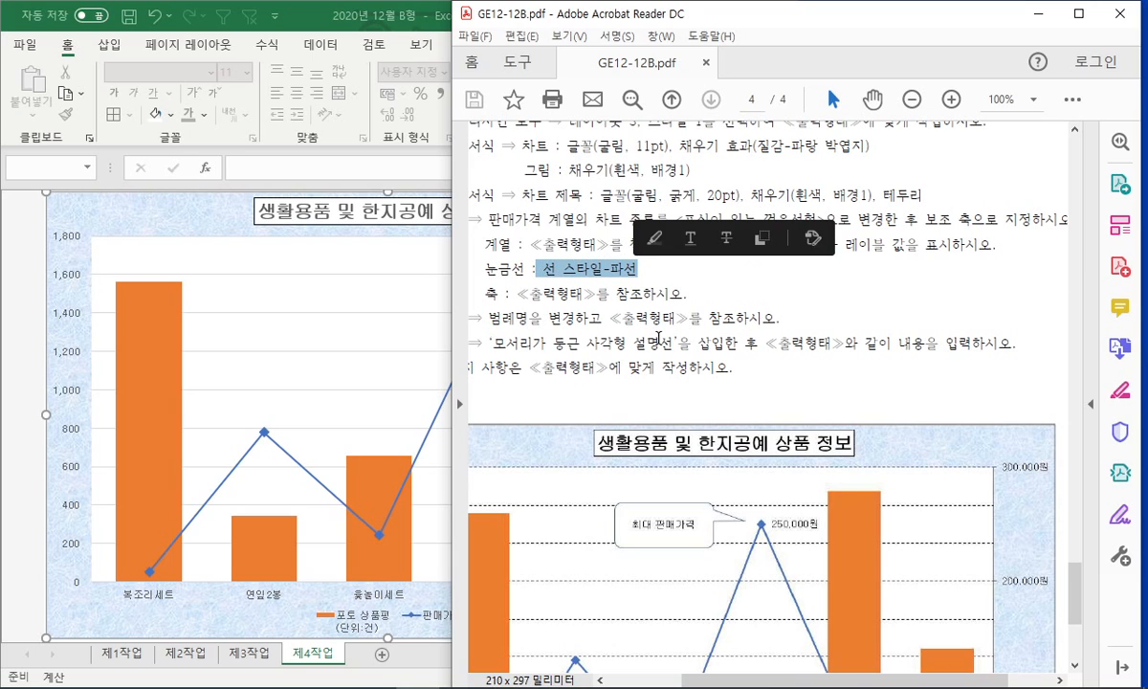
left_click(343, 322)
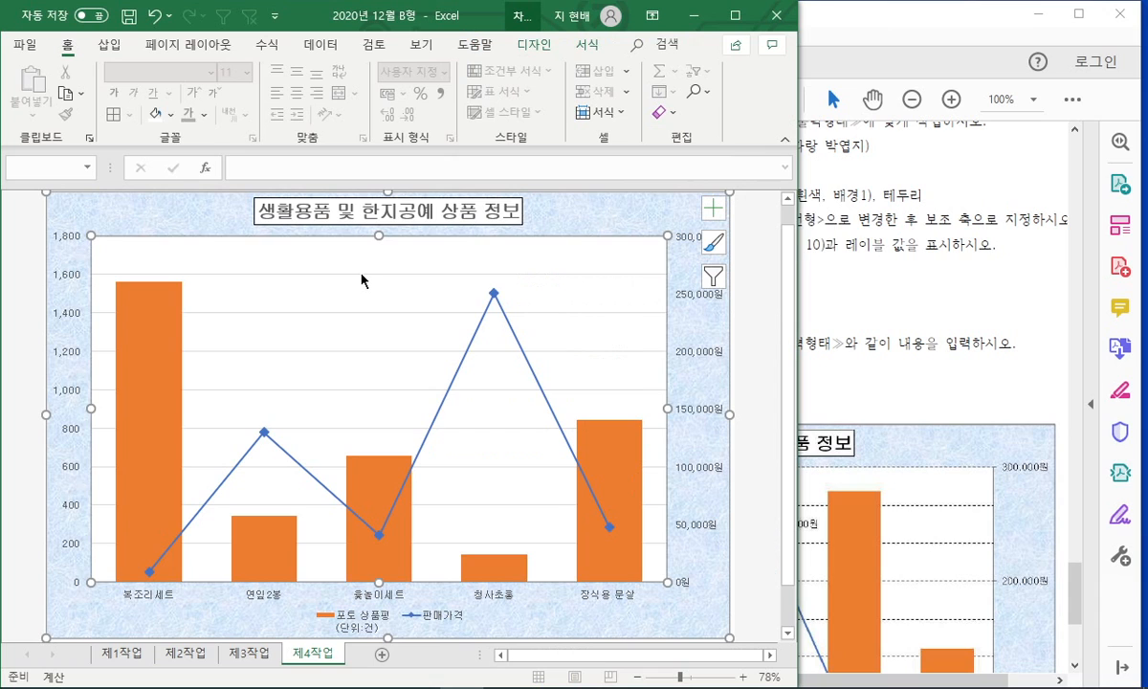
right_click(362, 277)
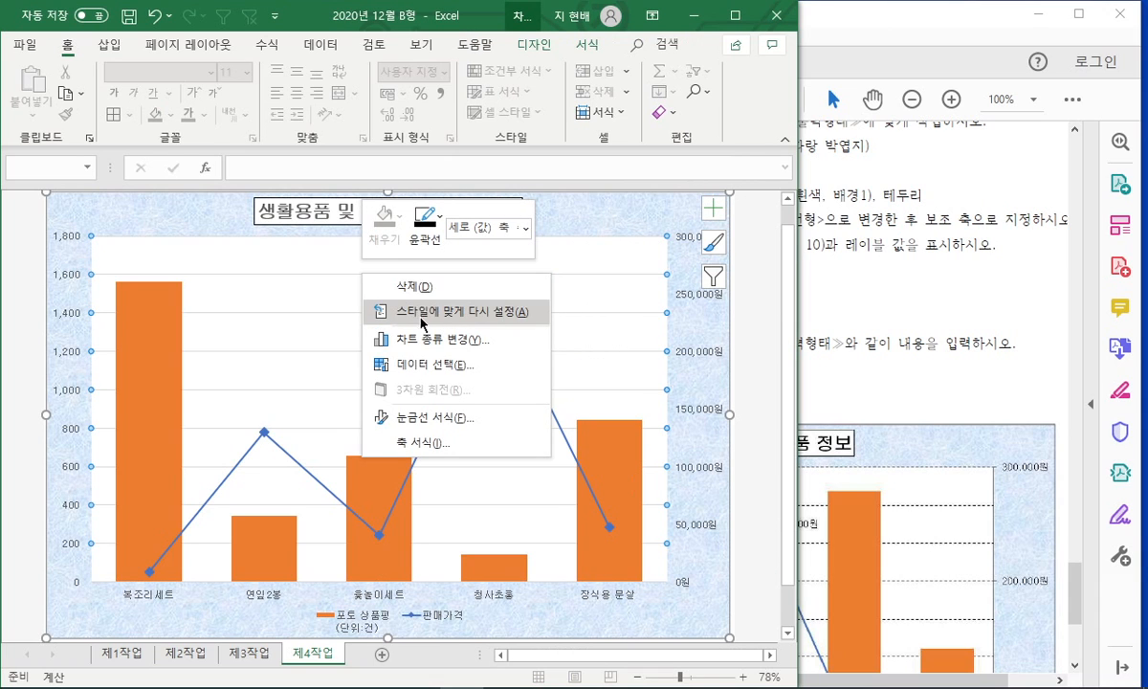
left_click(438, 244)
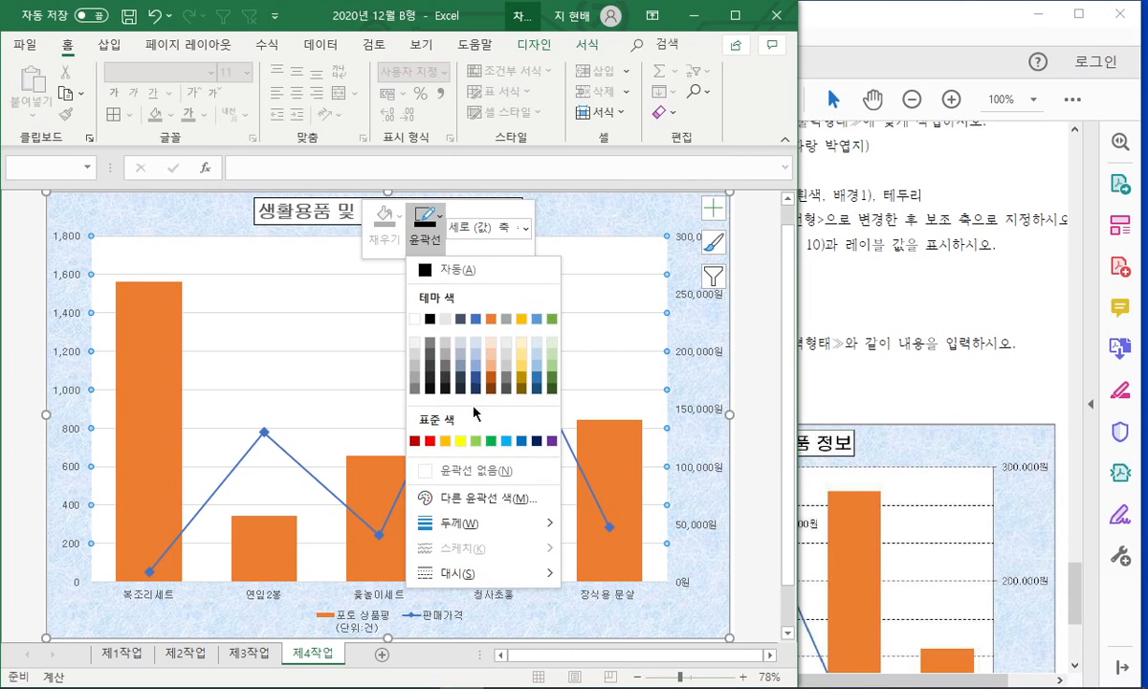
mouse_move(521, 574)
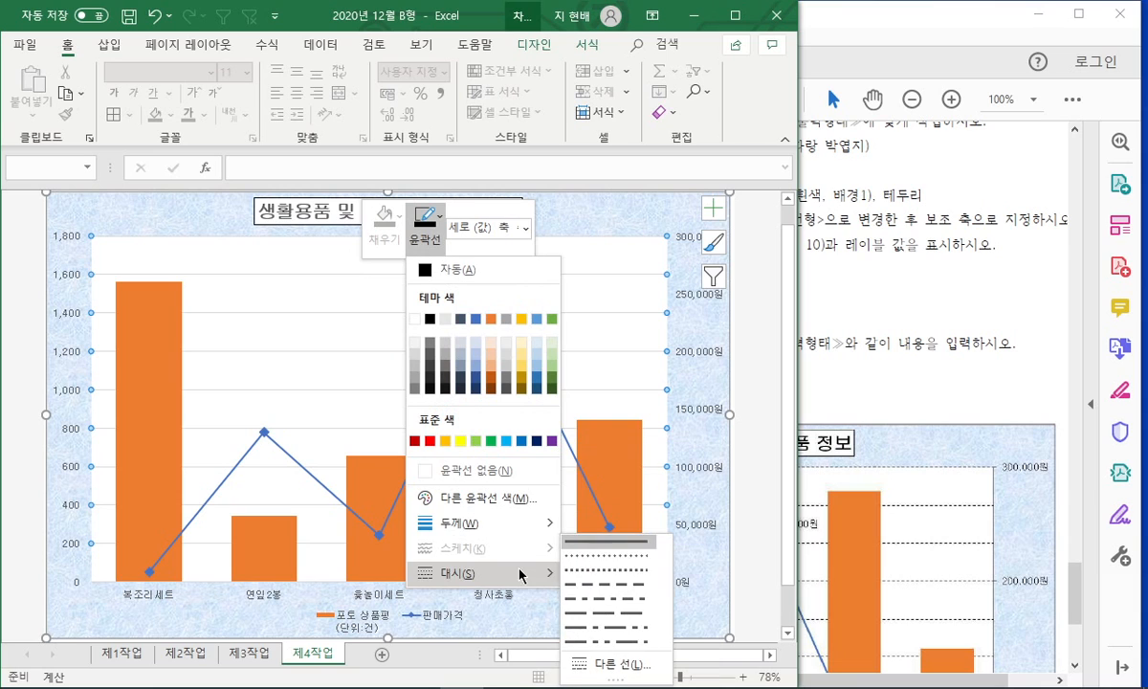
left_click(598, 585)
right_click(530, 429)
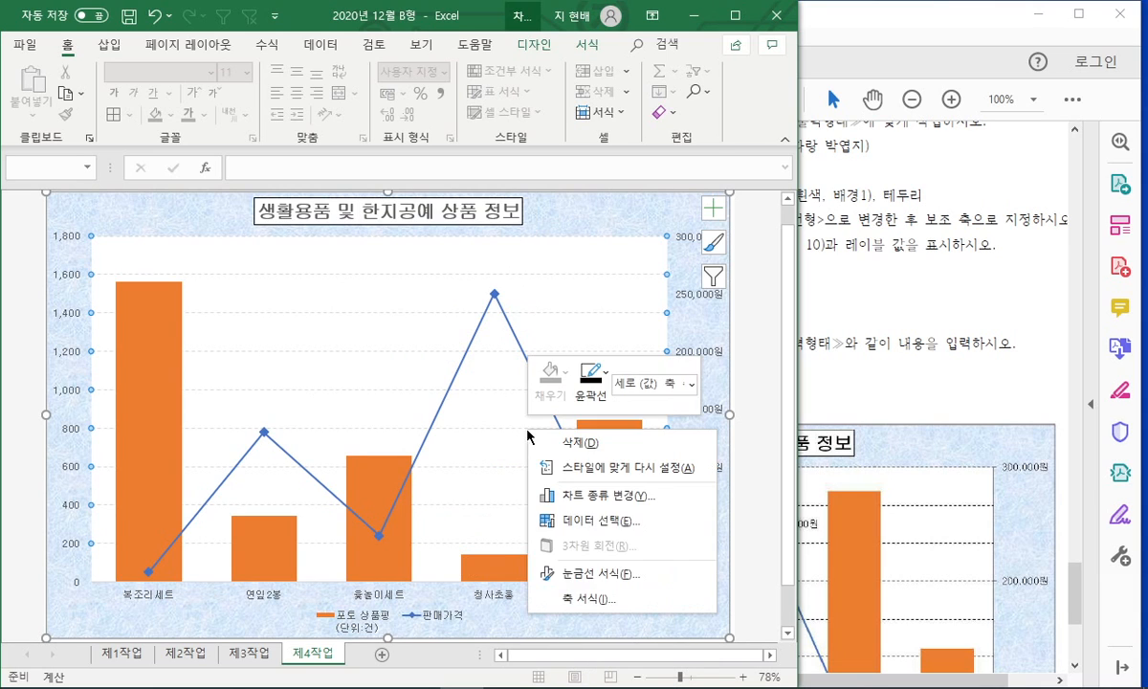
left_click(590, 573)
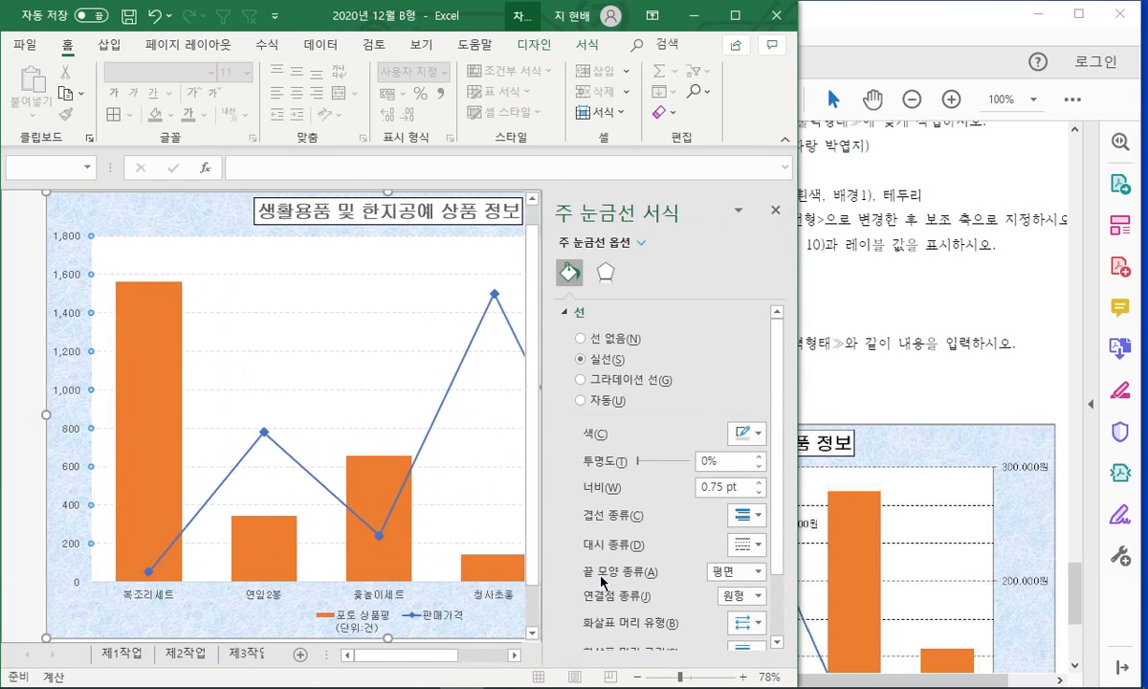
left_click(774, 209)
Compare the primary and secondary vertical axes in the PDF's output form with the chart's axes.
left_click(899, 289)
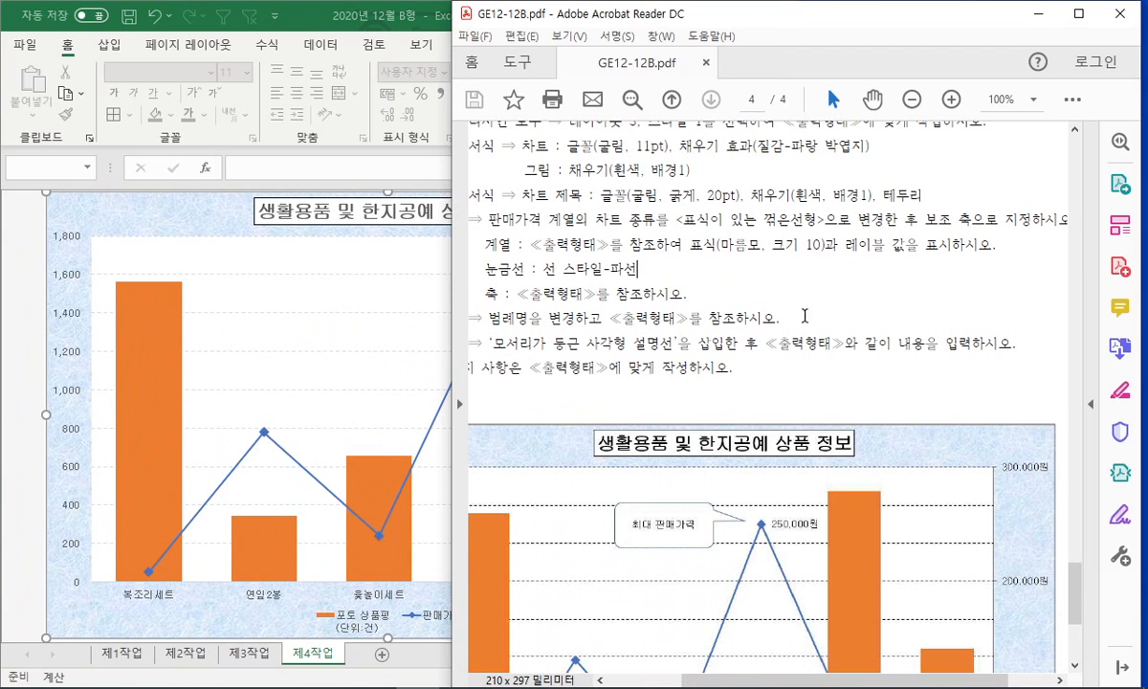
scroll(619, 294, "down", 3)
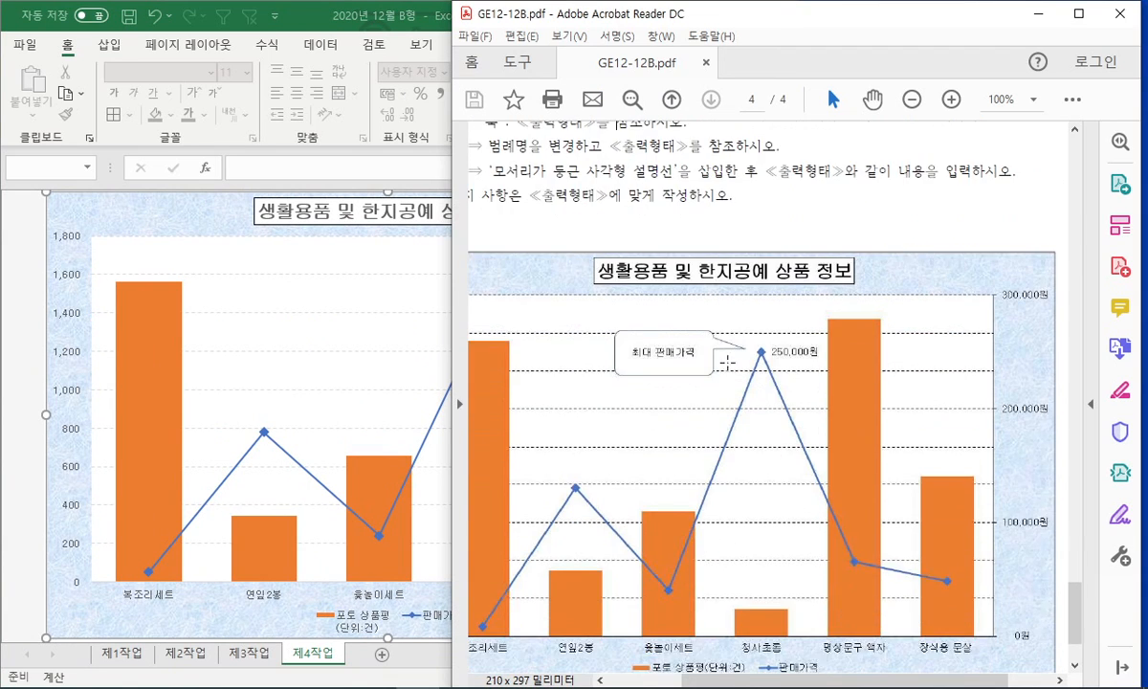
scroll(641, 614, "left", 3)
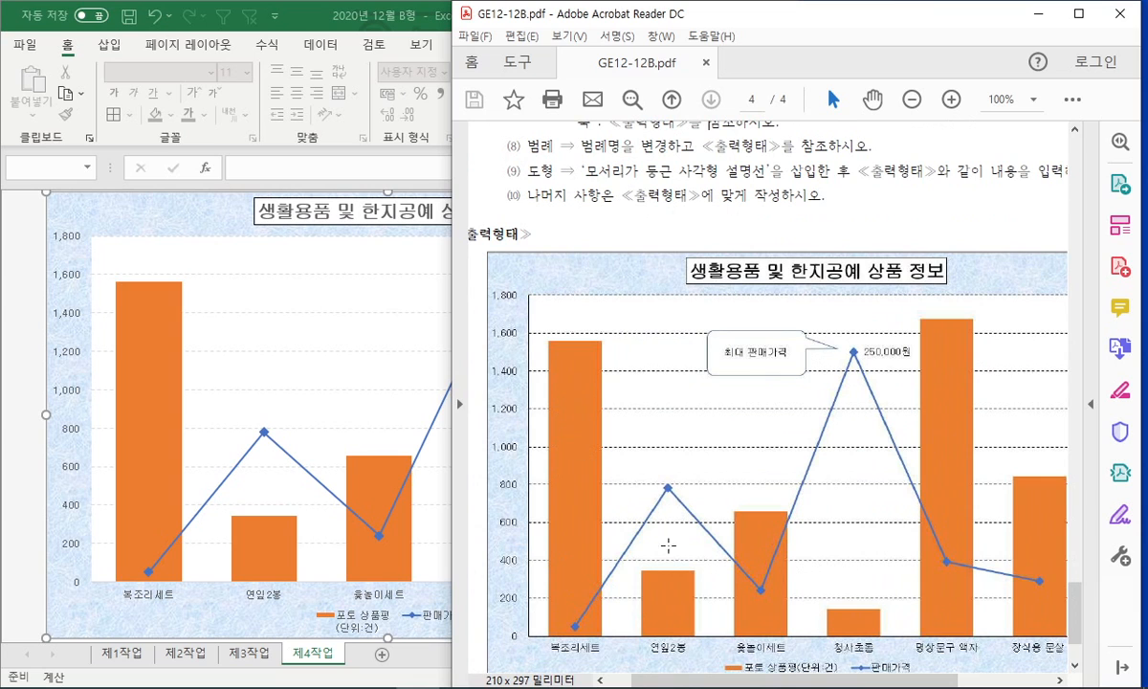
scroll(757, 658, "right", 3)
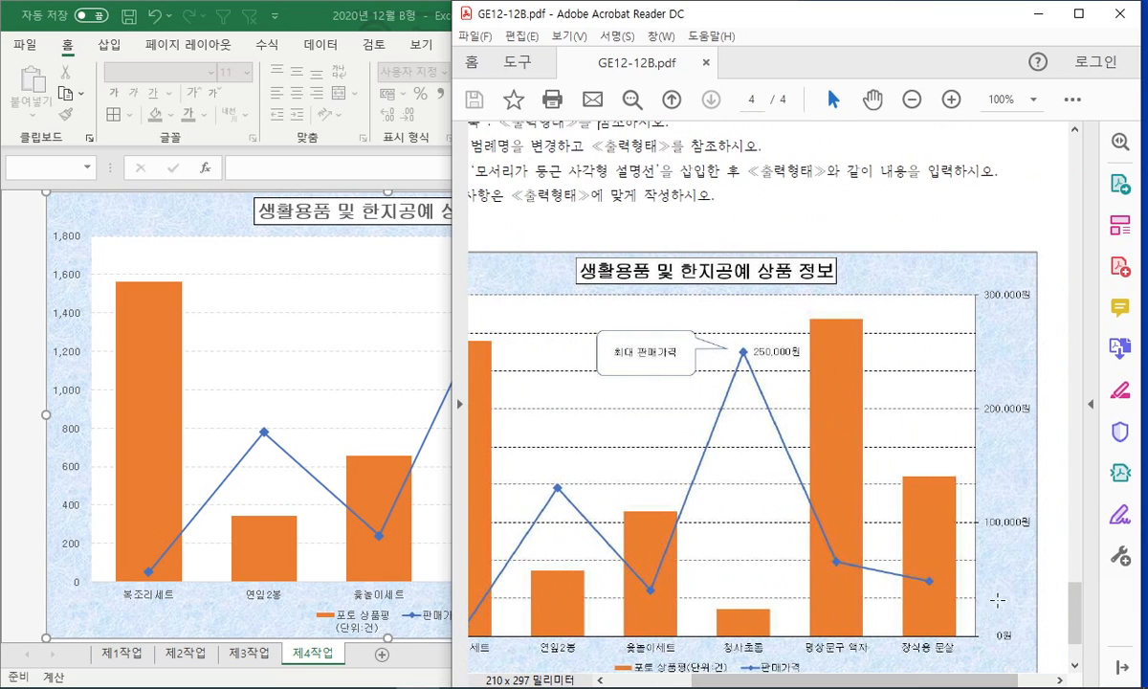
scroll(766, 459, "left", 3)
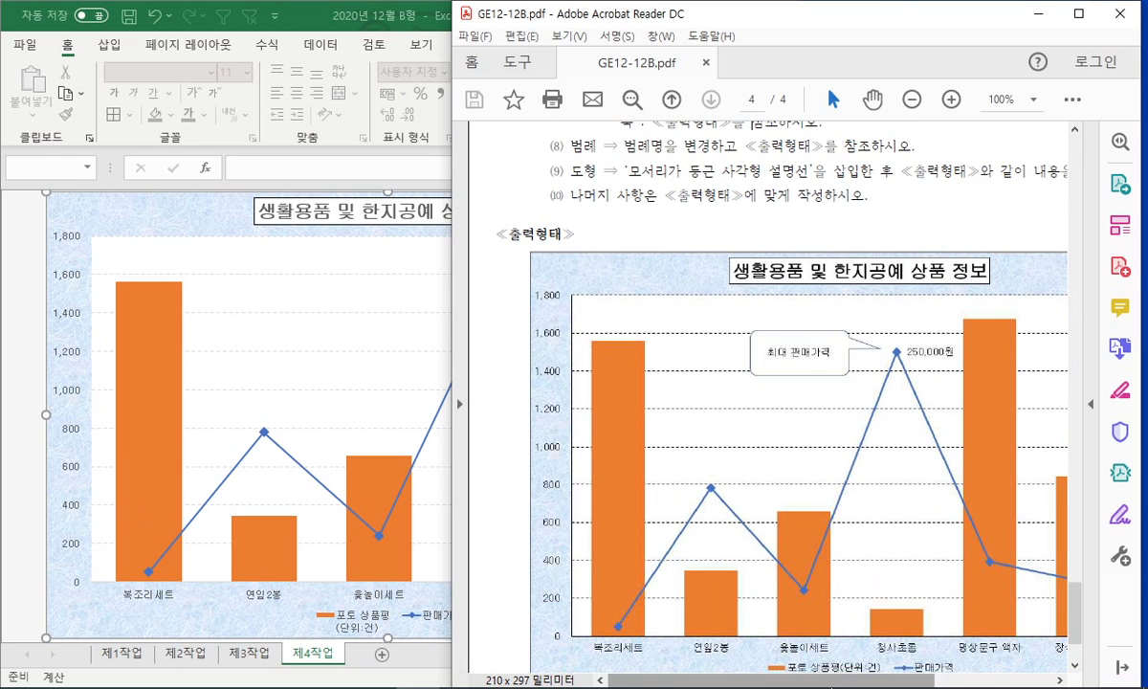
scroll(860, 612, "right", 5)
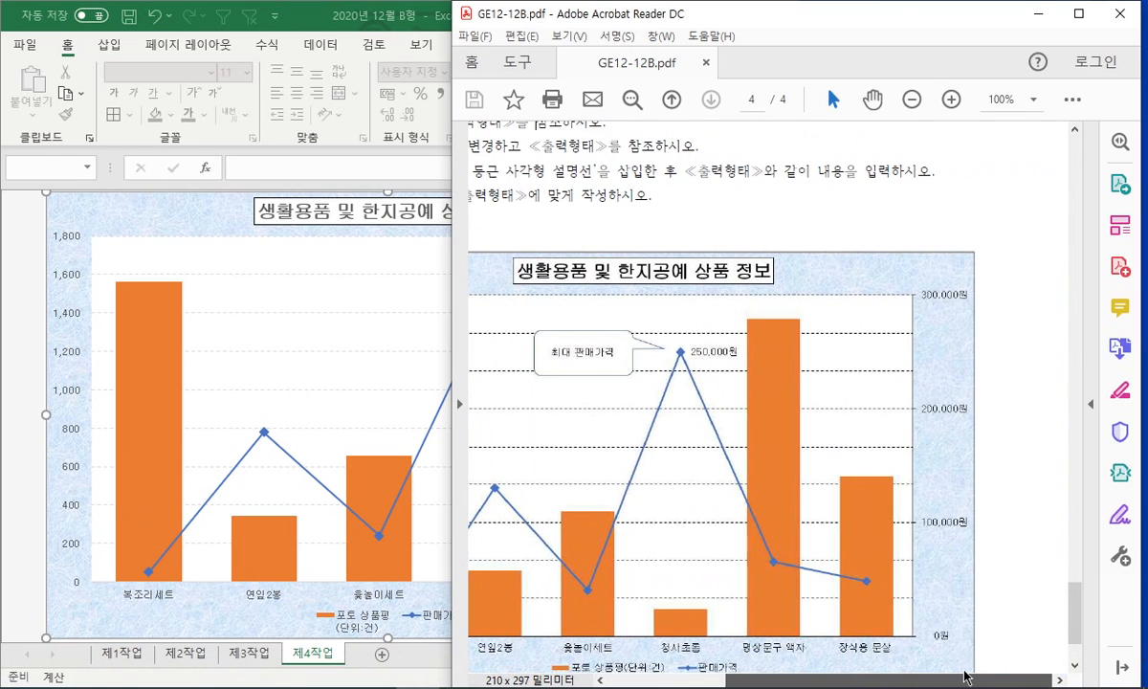
Set the secondary vertical axis's major unit to 100000 and close the axis formatting.
left_click(323, 290)
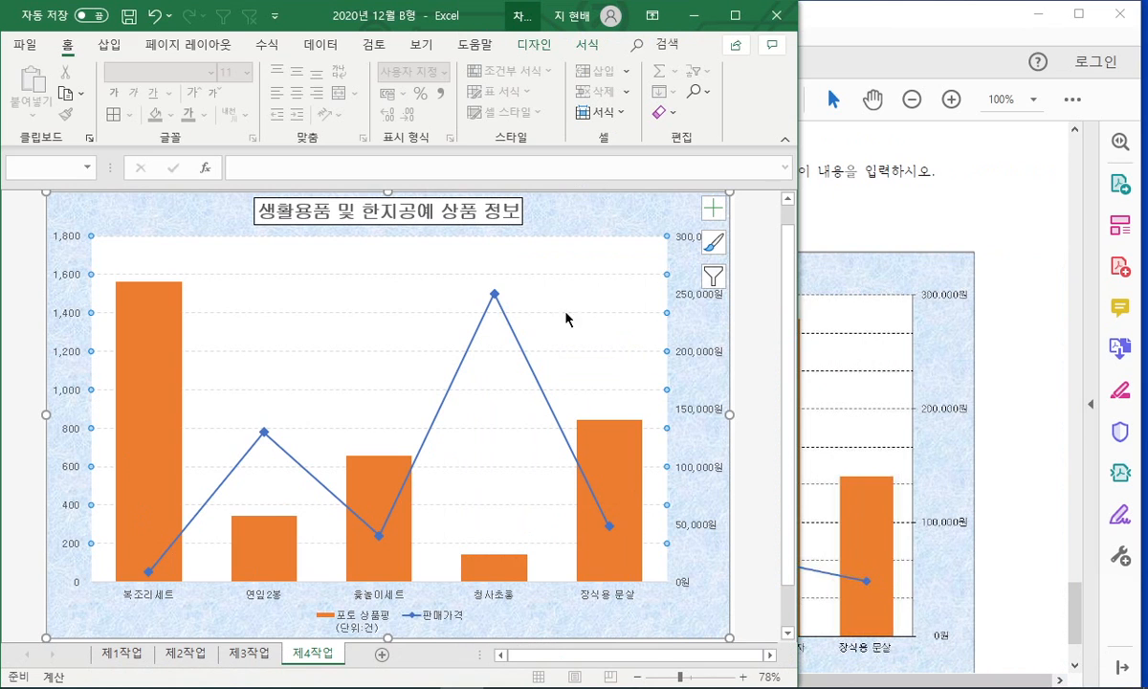
right_click(694, 300)
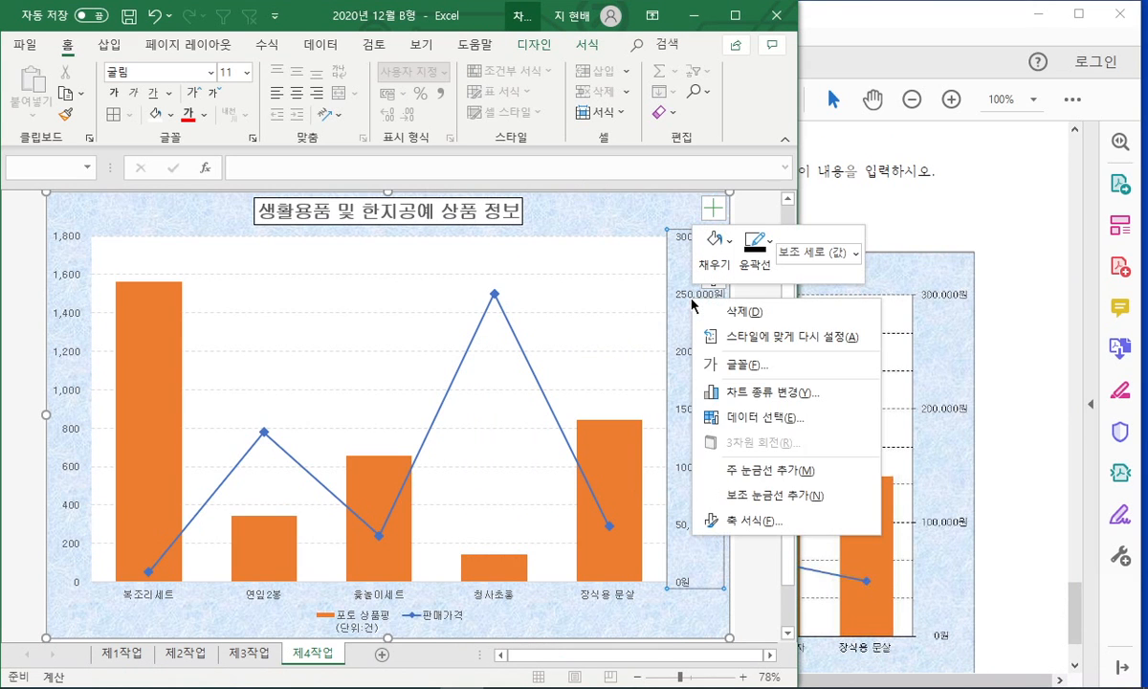
left_click(751, 520)
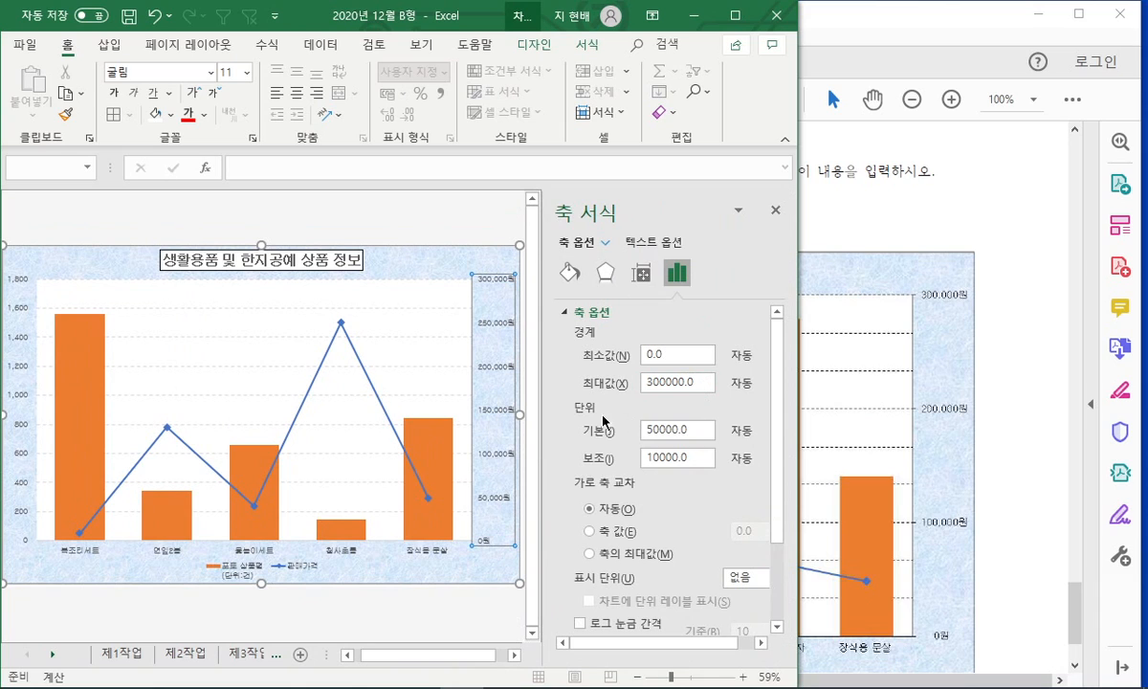
left_click_drag(682, 435, 618, 432)
type("100000")
key("Return")
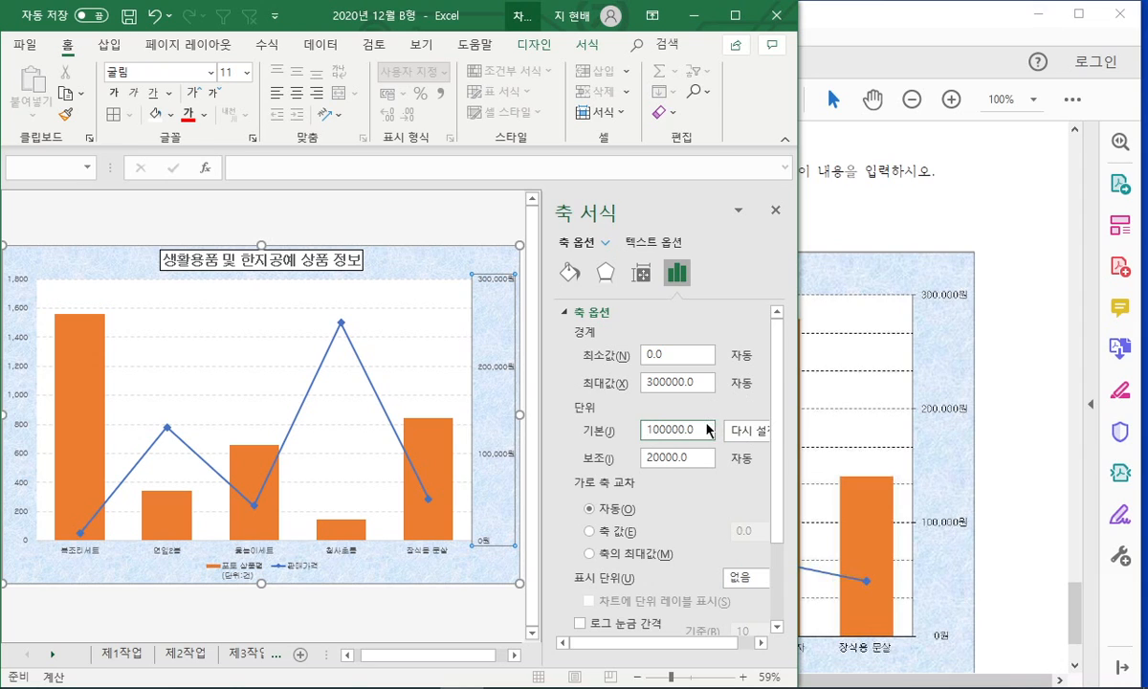
left_click(777, 212)
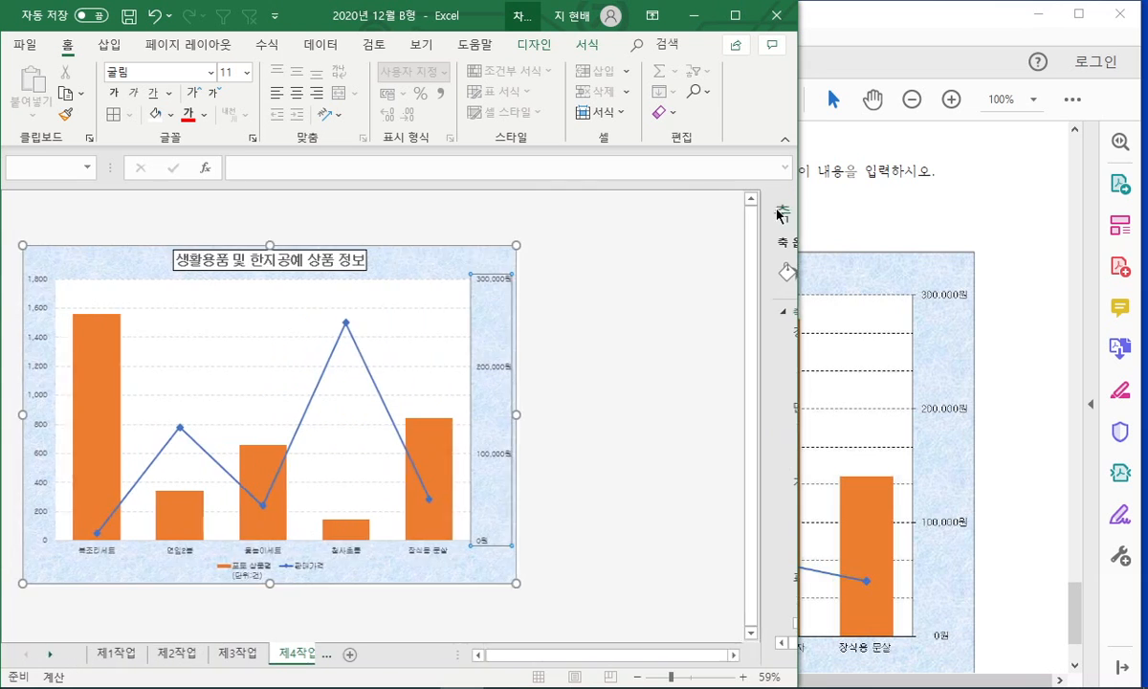
Review the PDF's label value condition for the 판매가격 series and find the labelled point in the output form.
scroll(607, 399, "up", 2)
left_click(1009, 357)
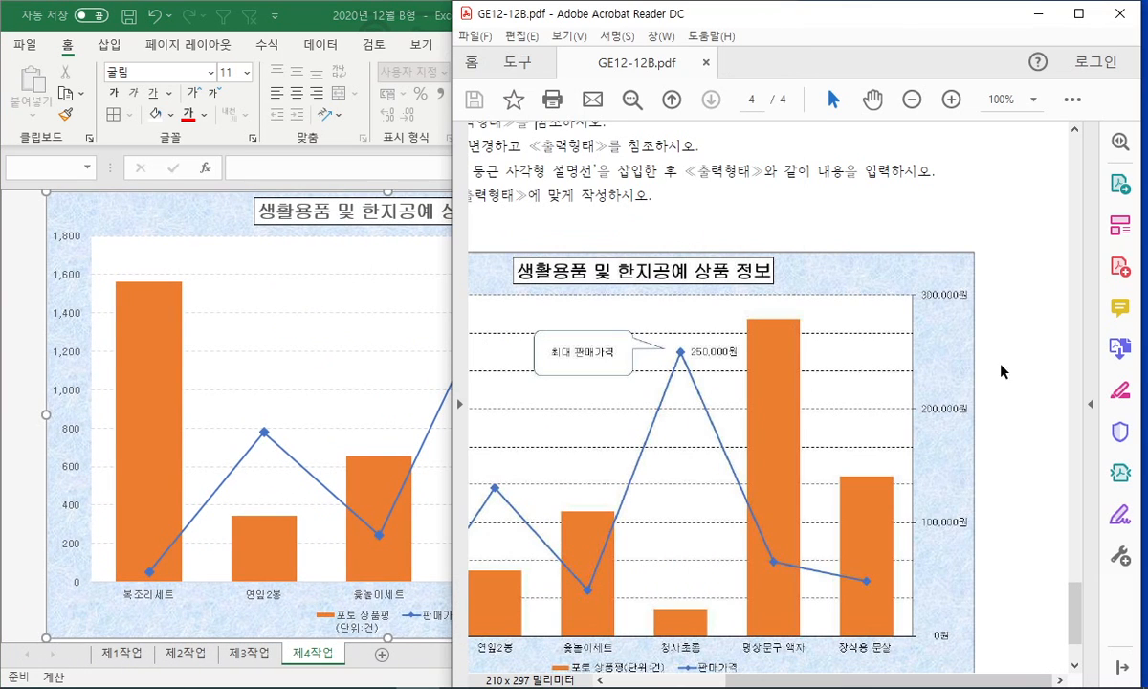
left_click_drag(755, 680, 691, 672)
scroll(837, 523, "up", 1)
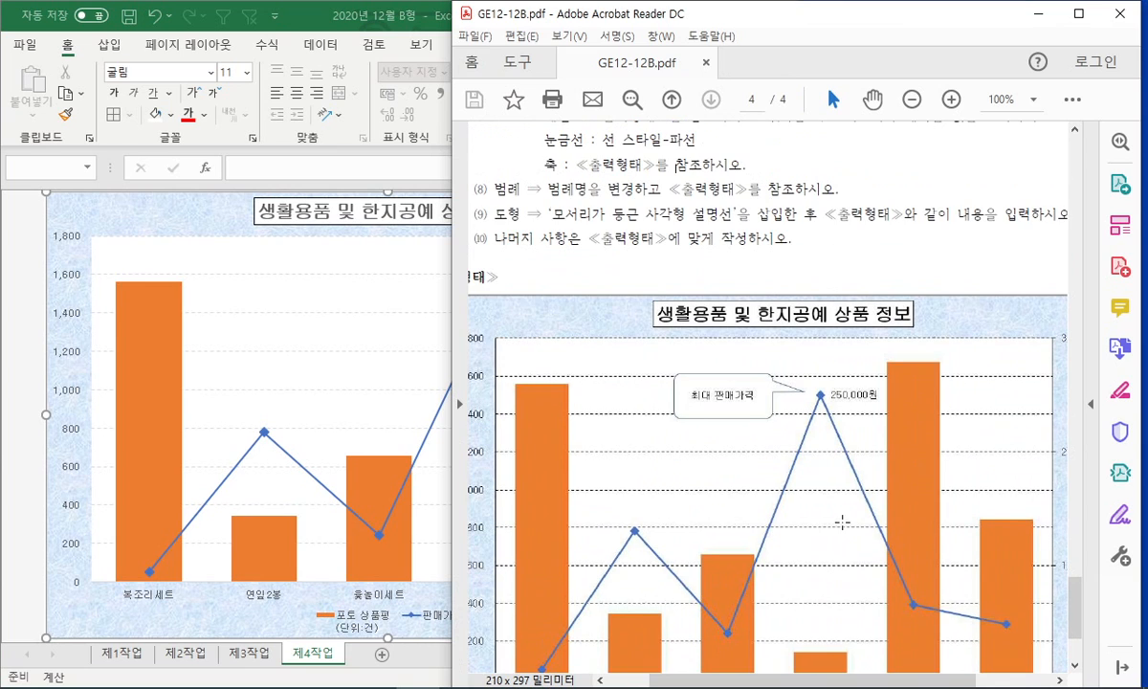
scroll(771, 239, "up", 2)
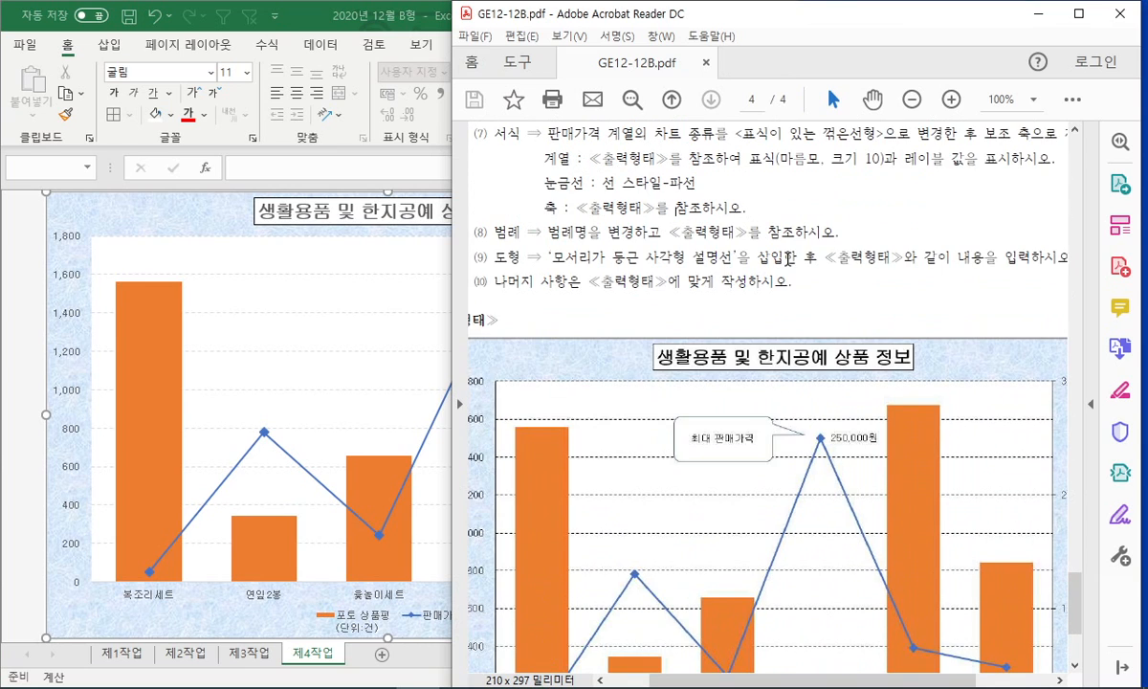
scroll(828, 400, "up", 1)
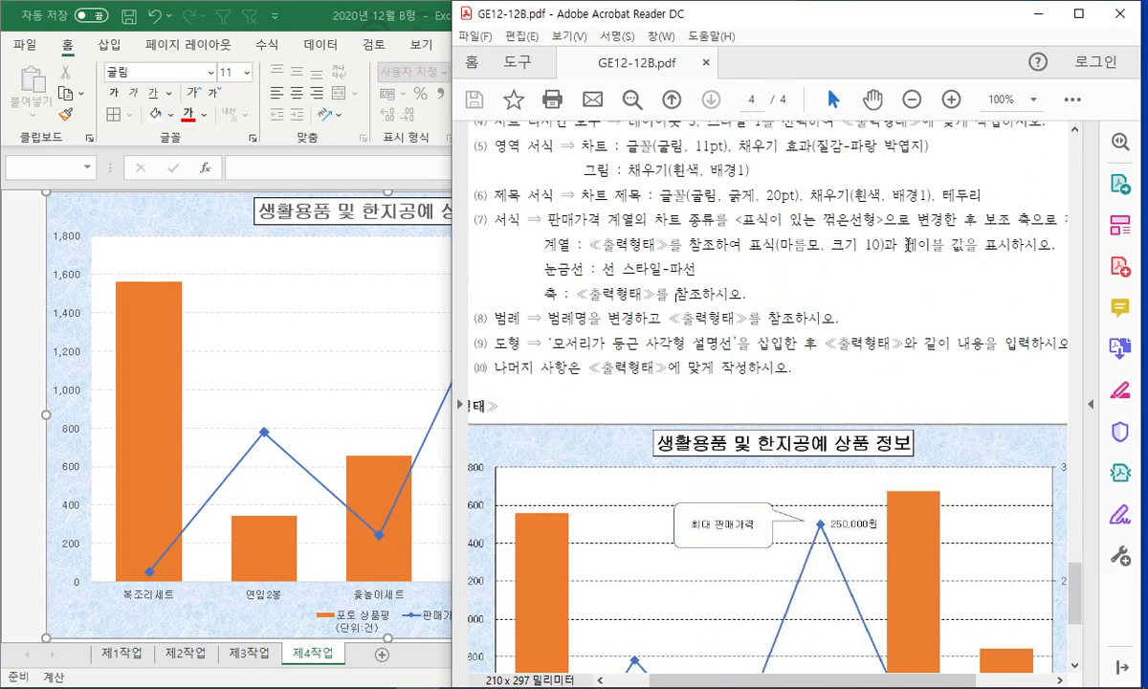
left_click_drag(905, 245, 1051, 245)
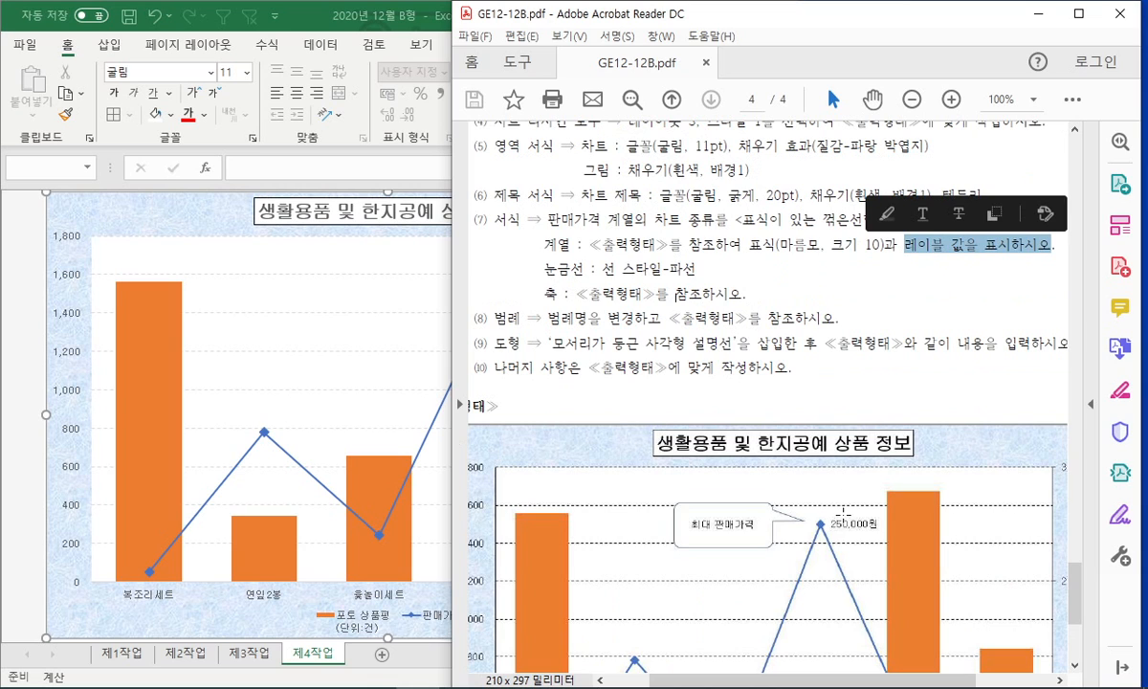
left_click_drag(874, 515, 875, 544)
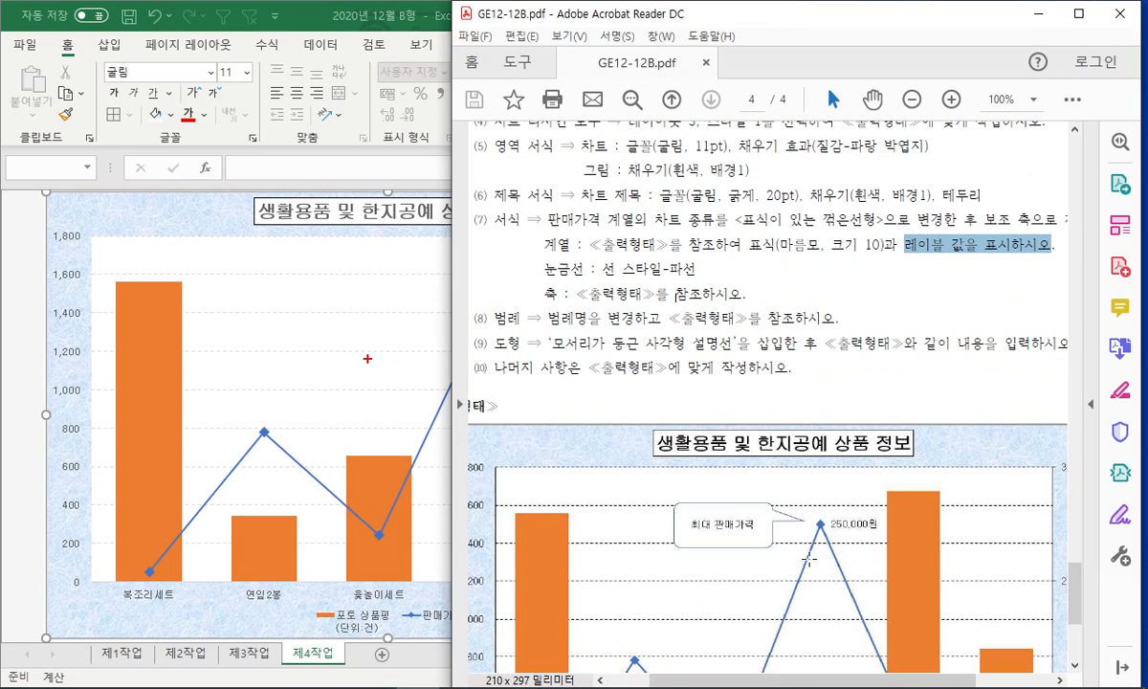
Add a data label to only the 청사초롱 point of the chart's 판매가격 line series.
left_click(397, 366)
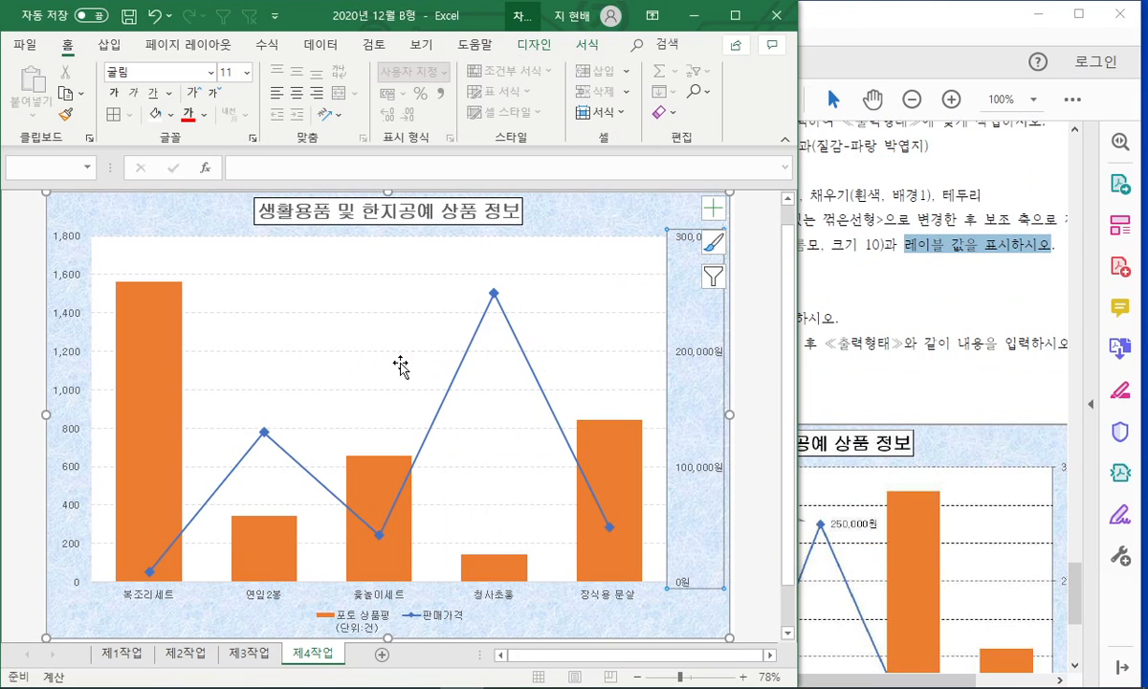
left_click(496, 298)
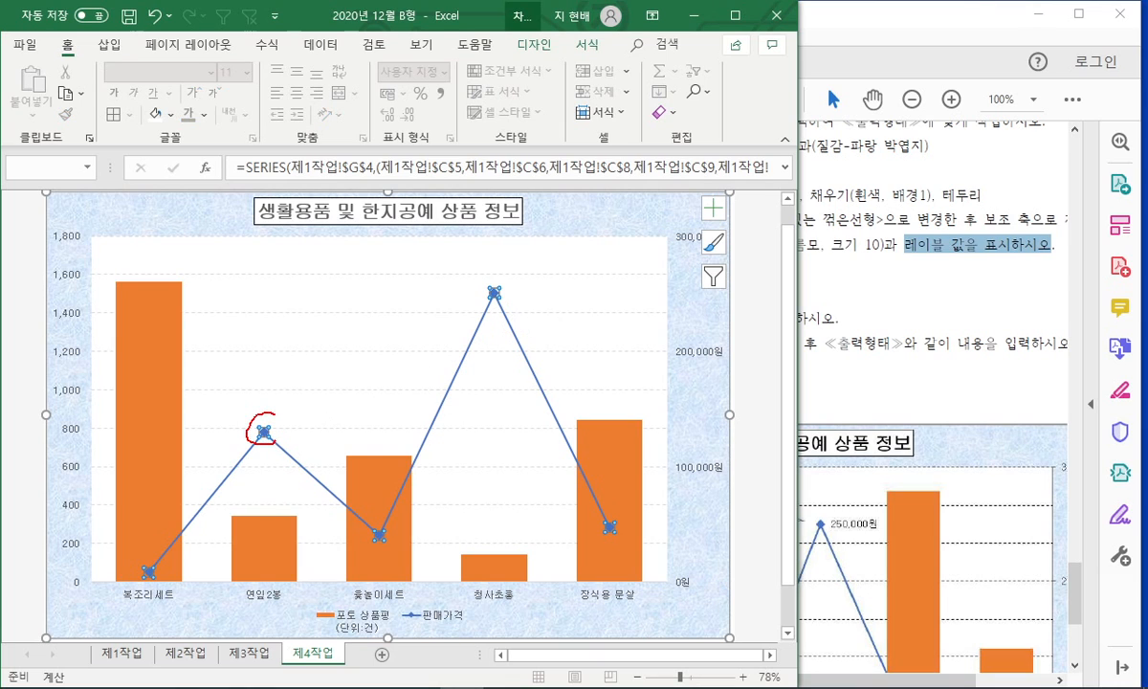
left_click_drag(391, 515, 421, 524)
left_click_drag(632, 551, 645, 515)
left_click_drag(510, 299, 507, 311)
key("Escape")
left_click(495, 293)
left_click_drag(517, 301, 514, 308)
left_click_drag(387, 514, 397, 553)
mouse_move(267, 421)
left_mouse_down()
mouse_move(220, 426)
mouse_move(277, 468)
left_mouse_up()
left_click_drag(162, 550, 167, 582)
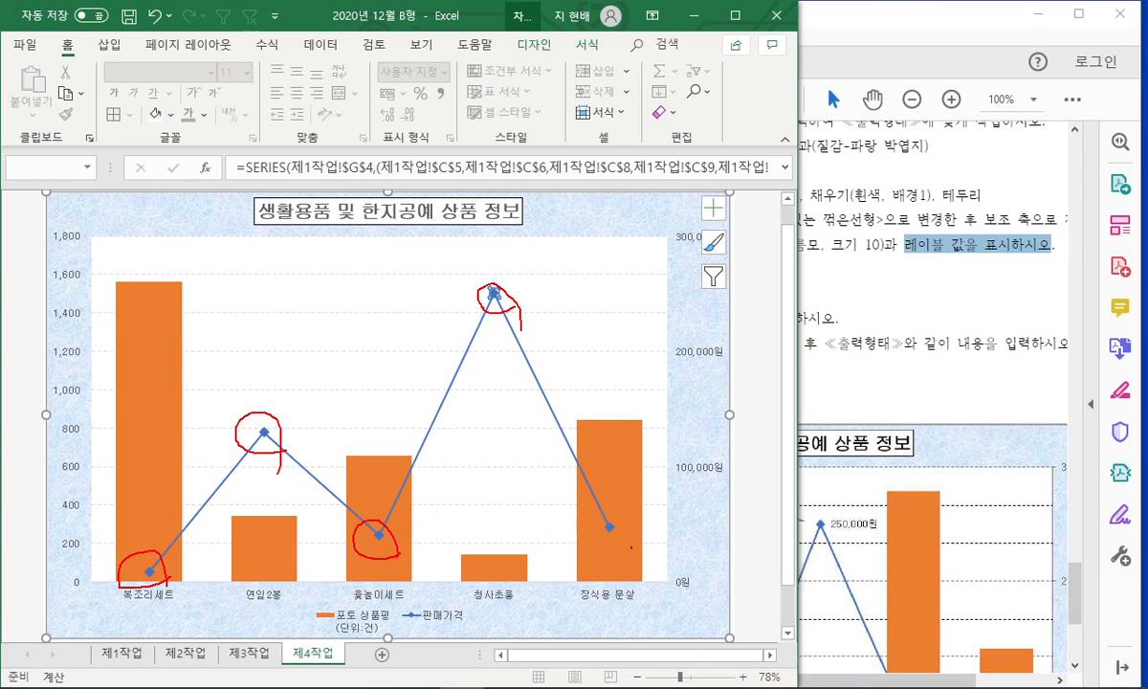
right_click(493, 294)
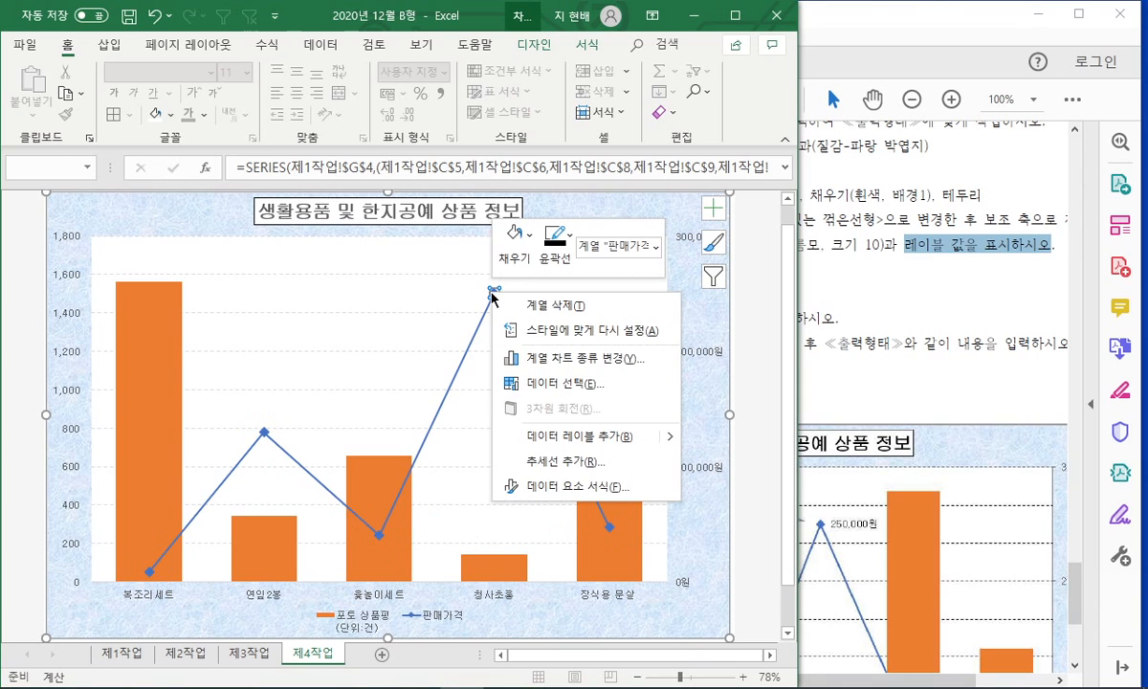
left_click(590, 438)
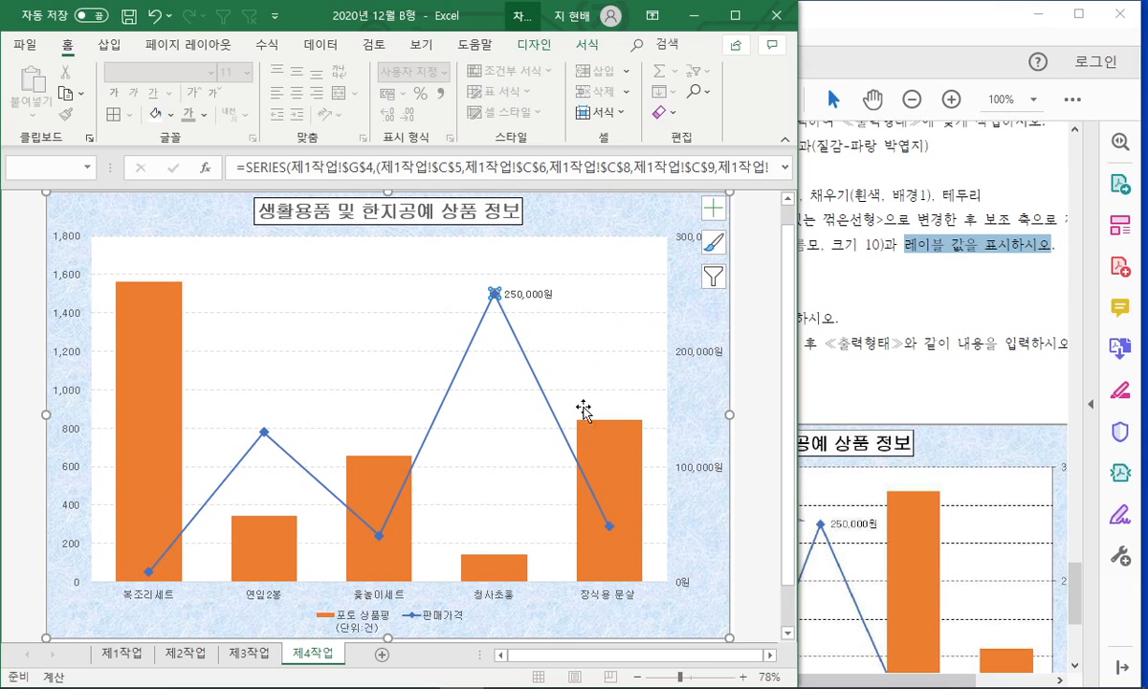
Review the PDF's legend condition and the bar series' legend name in the output form.
left_click(900, 355)
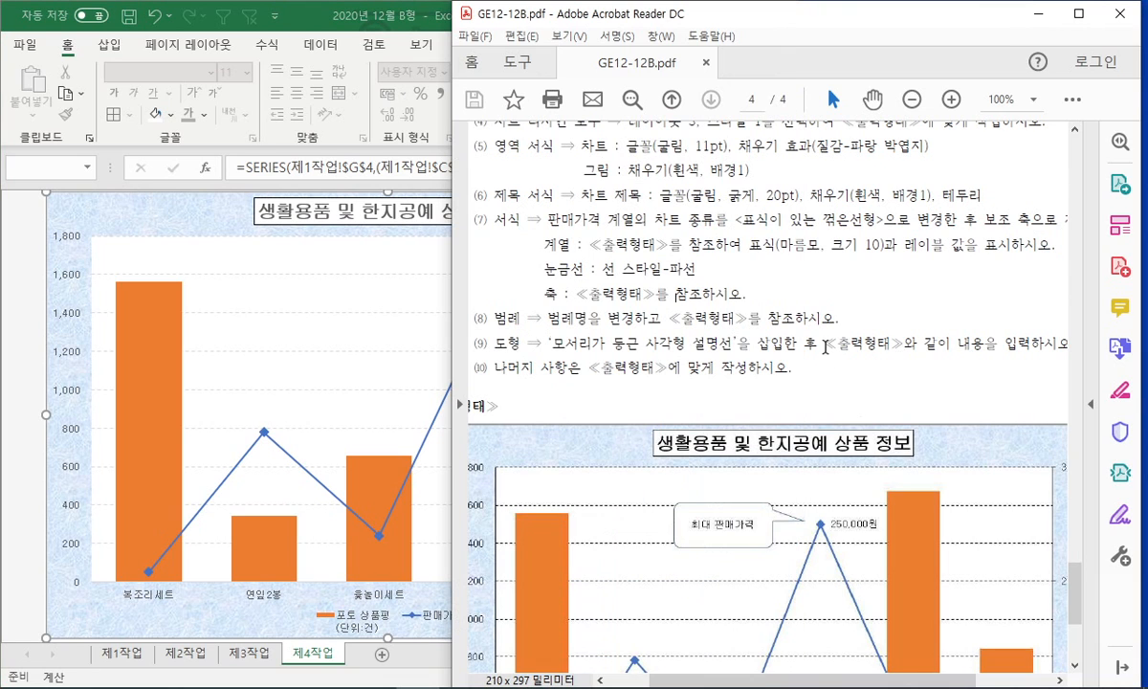
scroll(719, 296, "down", 1)
left_click_drag(545, 274, 837, 276)
scroll(846, 277, "down", 3)
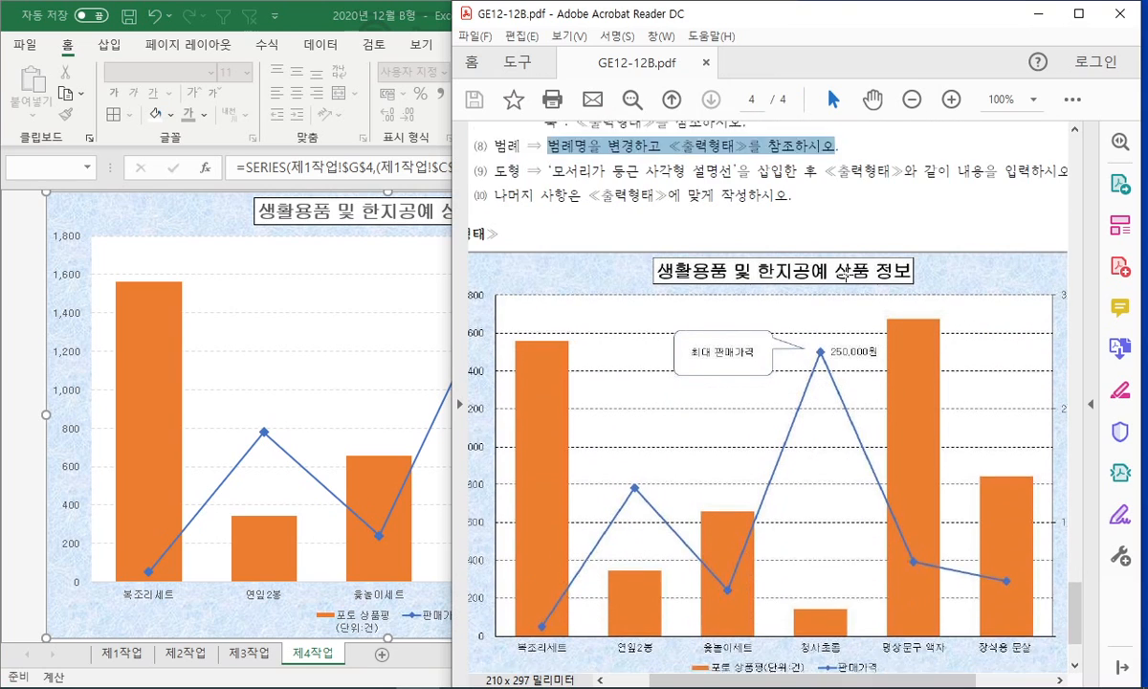
scroll(846, 275, "down", 1)
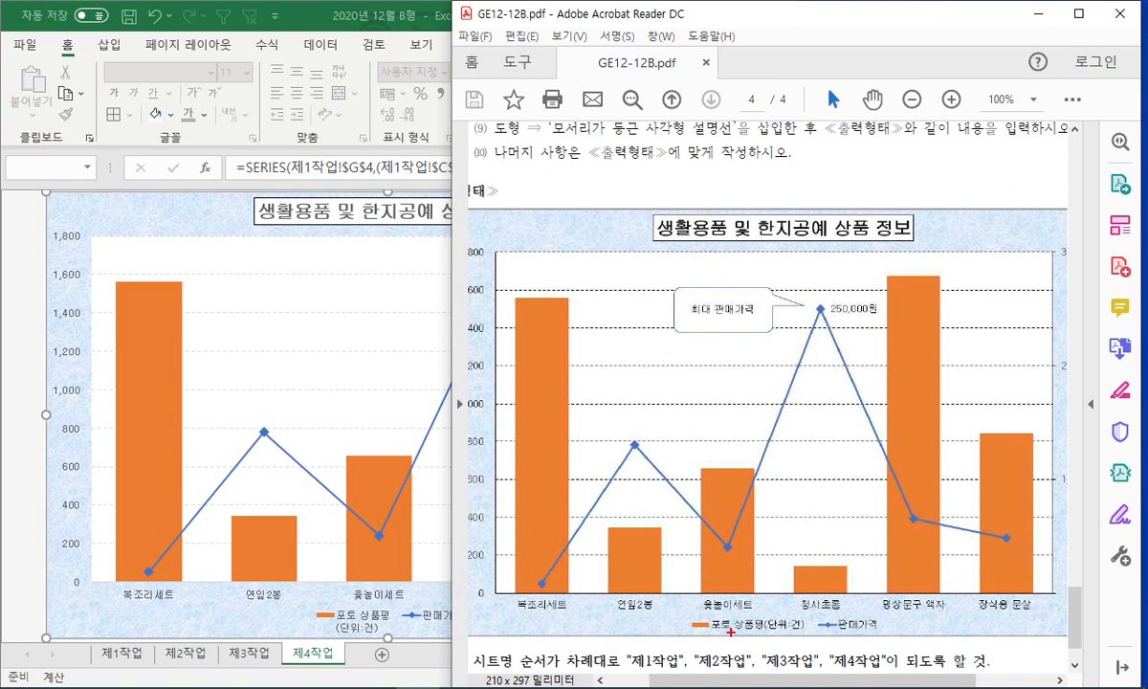
left_click_drag(705, 629, 803, 629)
key("Escape")
Edit the bar series in the chart's data source and set its name to the single-line text 포토 상품평(단위:건).
left_click(241, 604)
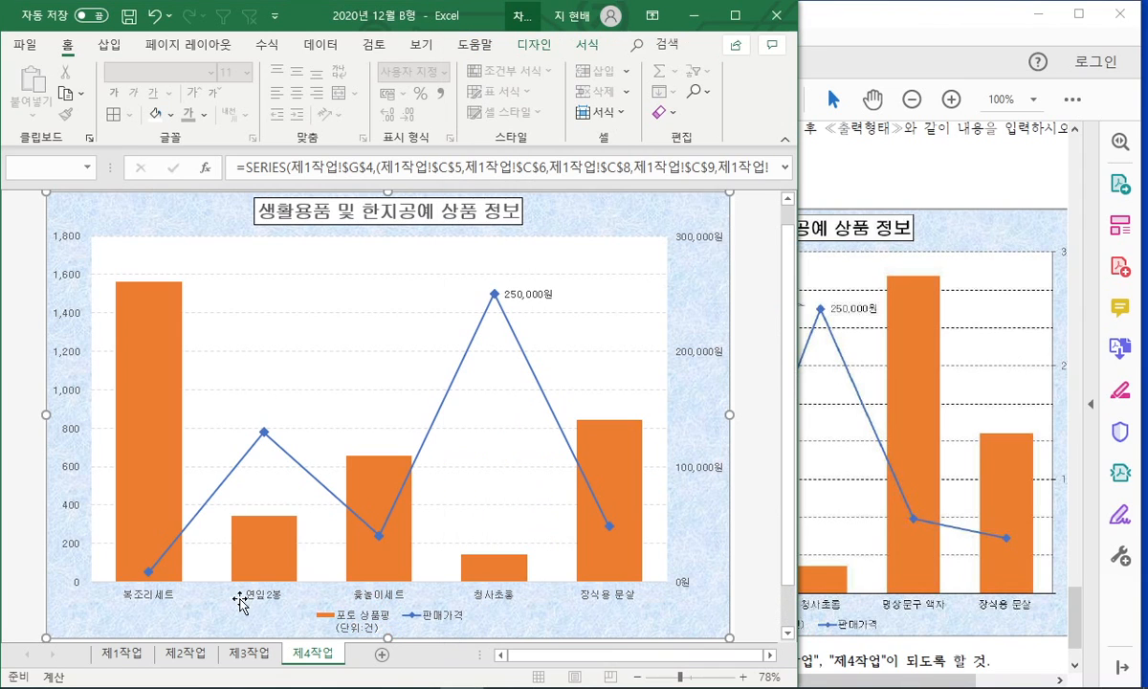
left_click(623, 614)
right_click(670, 610)
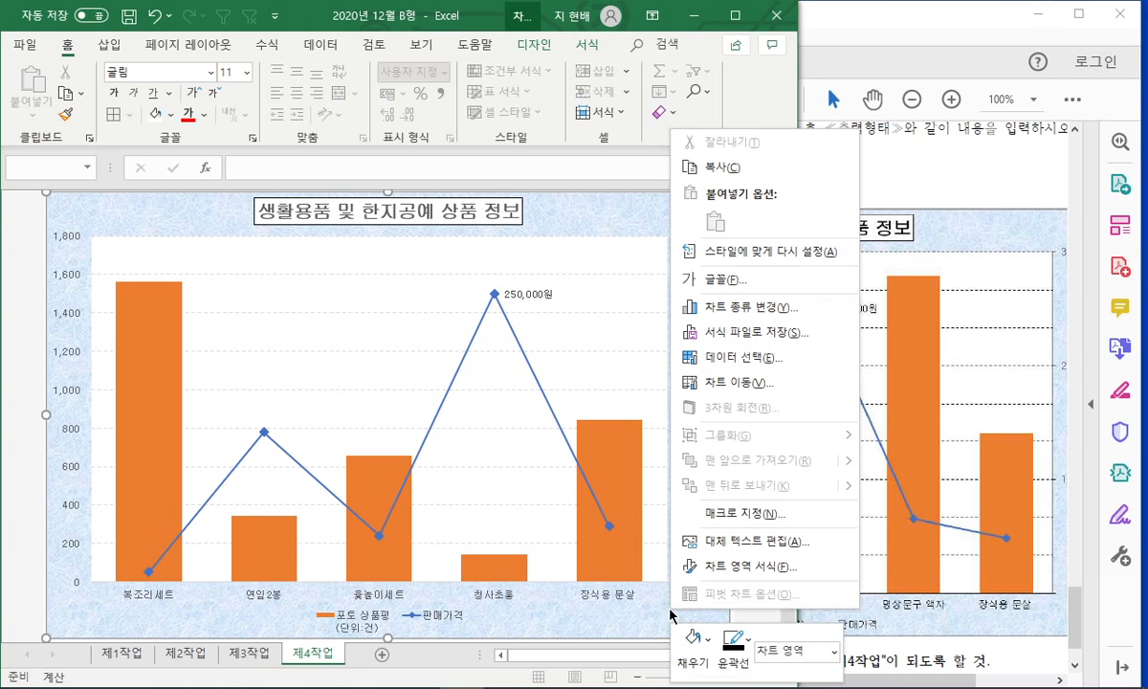
left_click(742, 357)
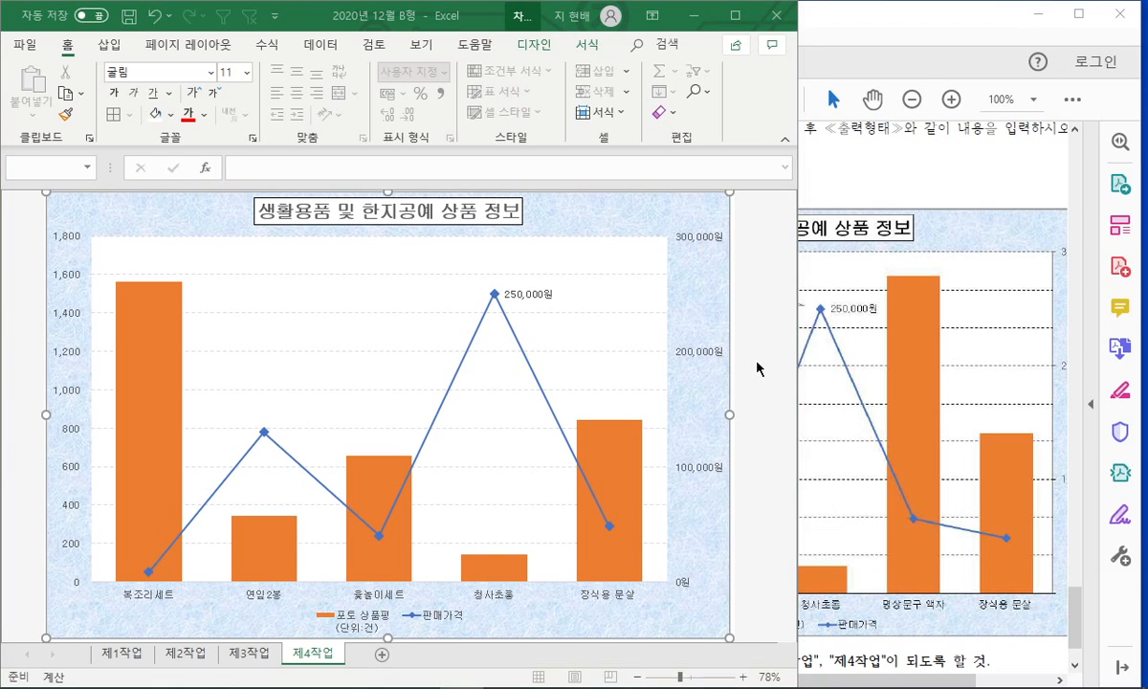
left_click(476, 436)
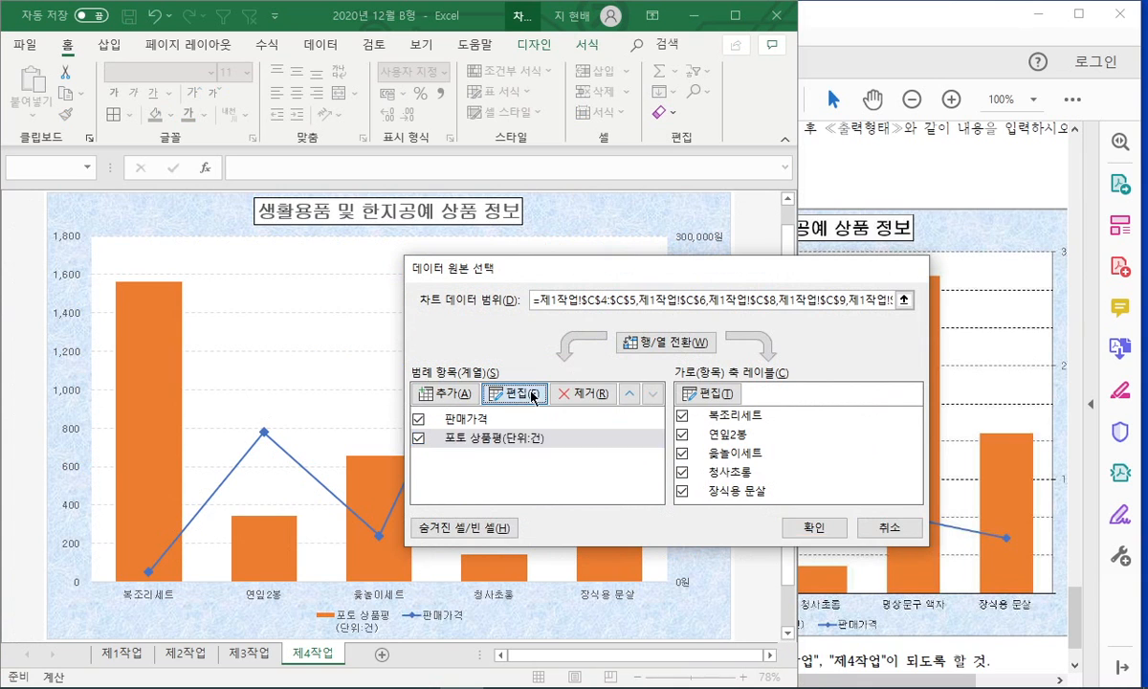
left_click(500, 393)
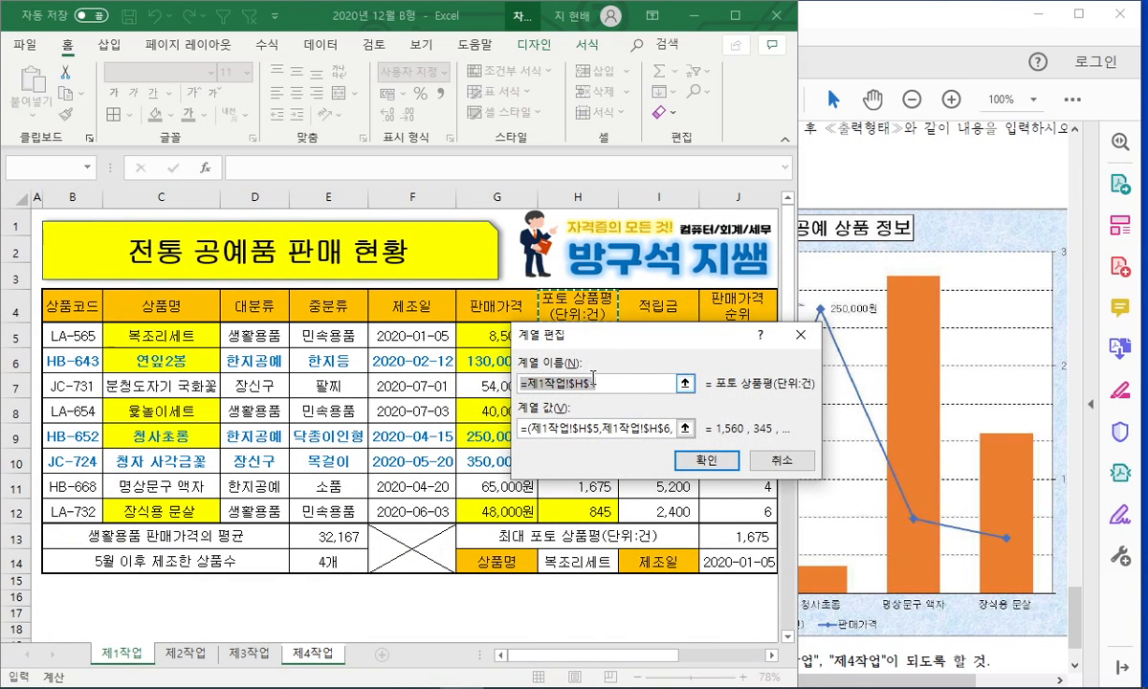
type("ㅍ")
type("토 상품")
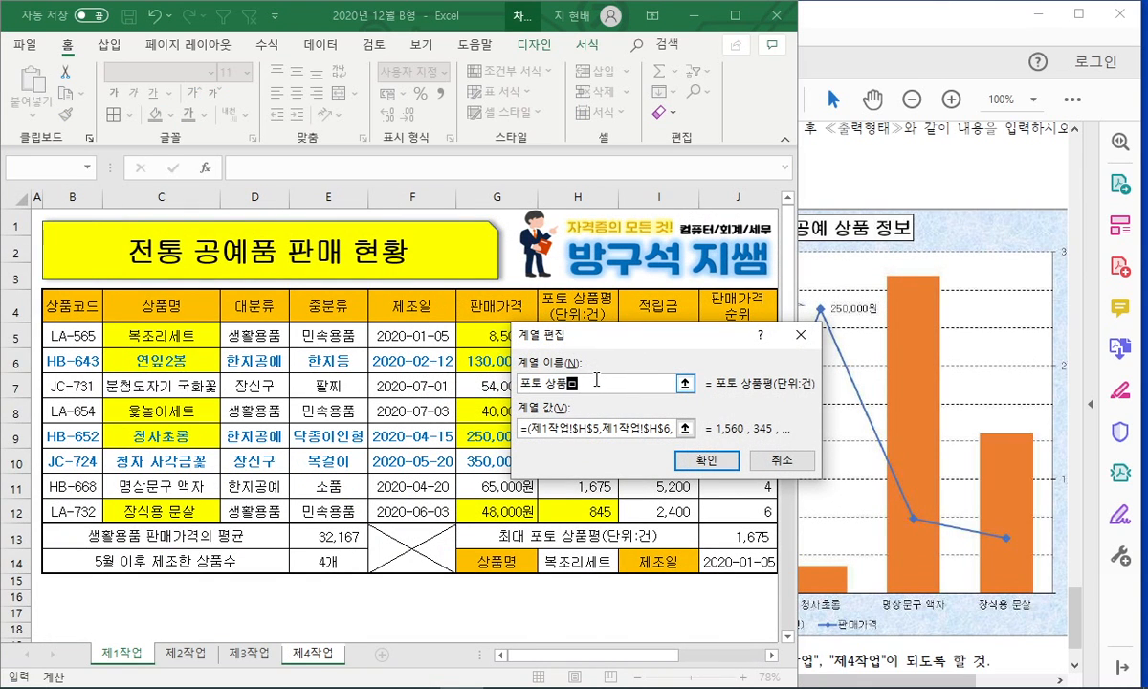
type("평(단위:ㄱ")
type(")")
key("Return")
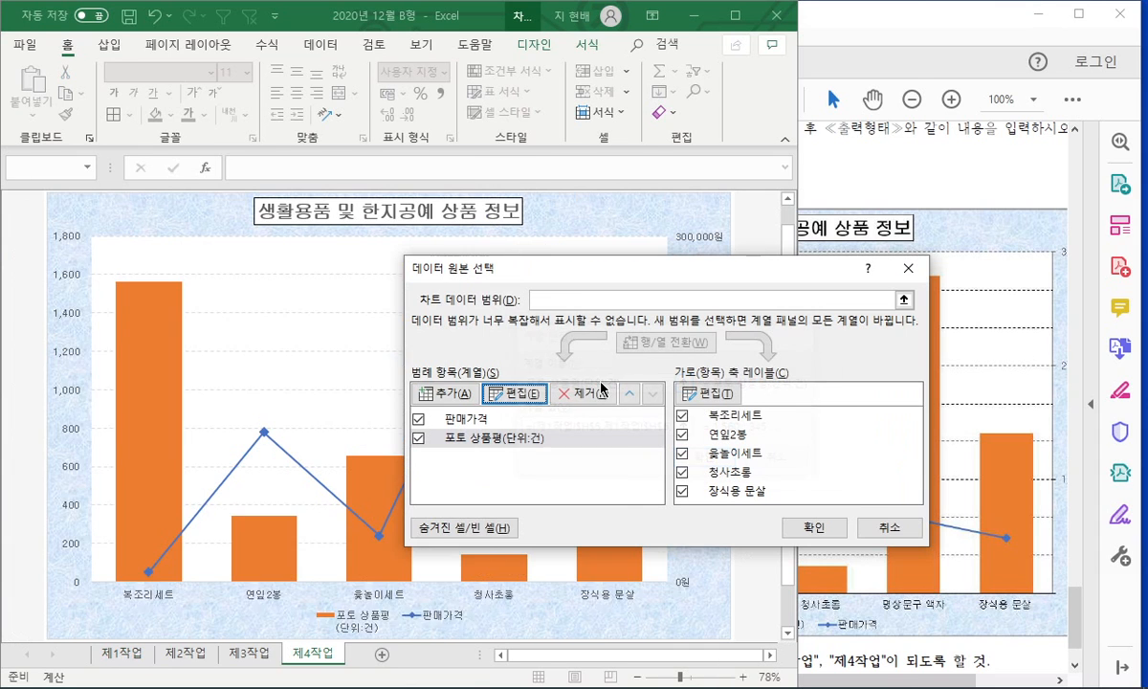
left_click(813, 528)
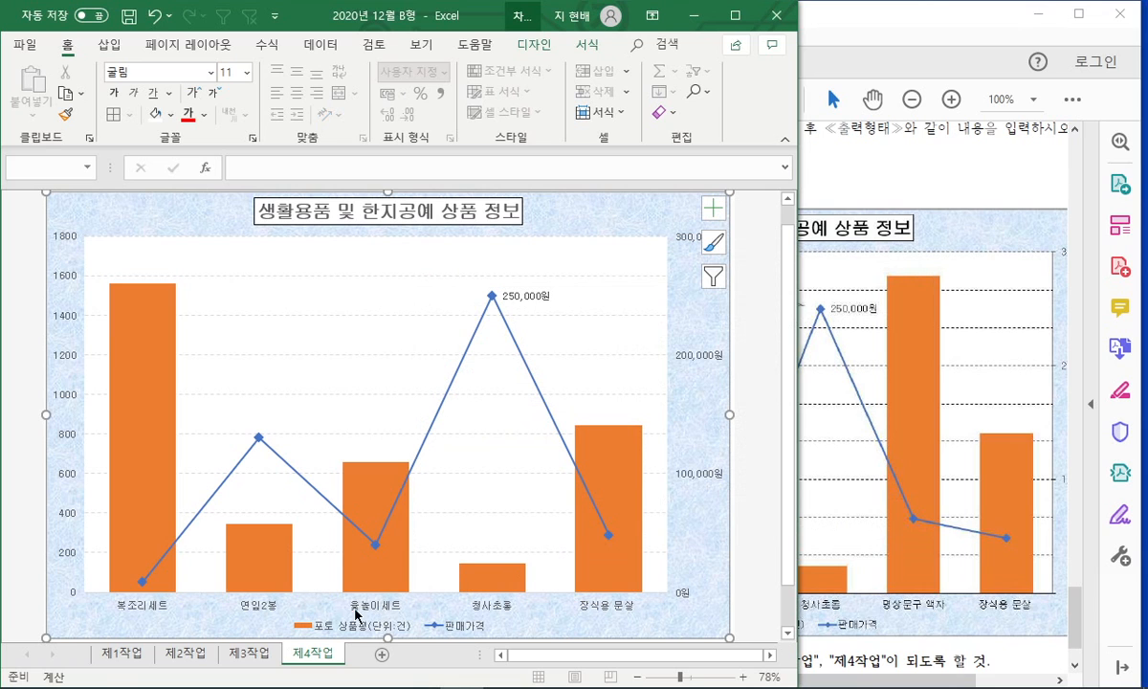
Compare the chart's legend with the PDF's output form and read the shape condition for the rounded rectangular callout.
left_click_drag(314, 630, 402, 632)
key("Escape")
left_click(395, 585)
left_click(700, 585)
left_click(853, 524)
left_click(730, 635)
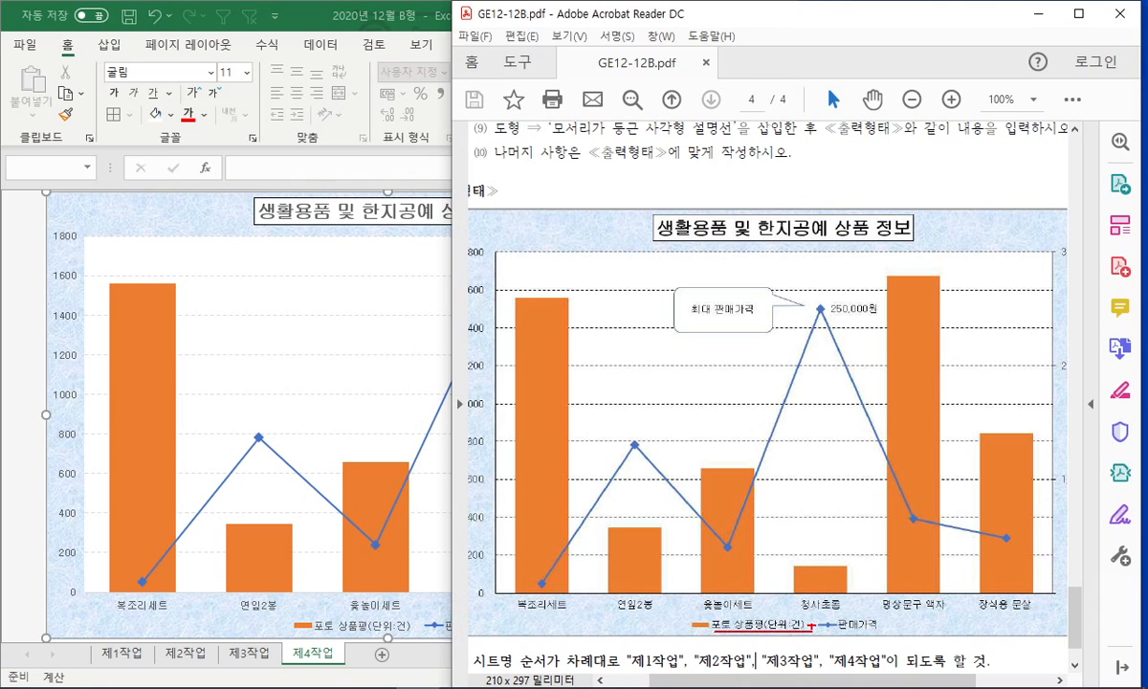
scroll(658, 480, "up", 2)
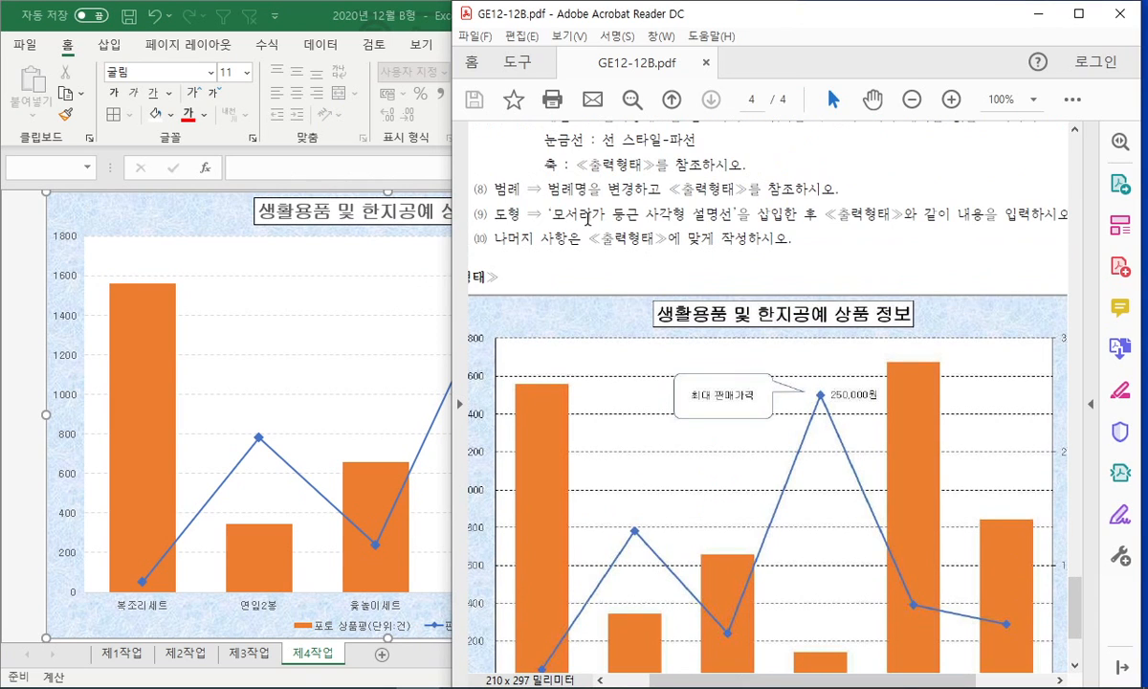
left_click_drag(559, 214, 687, 213)
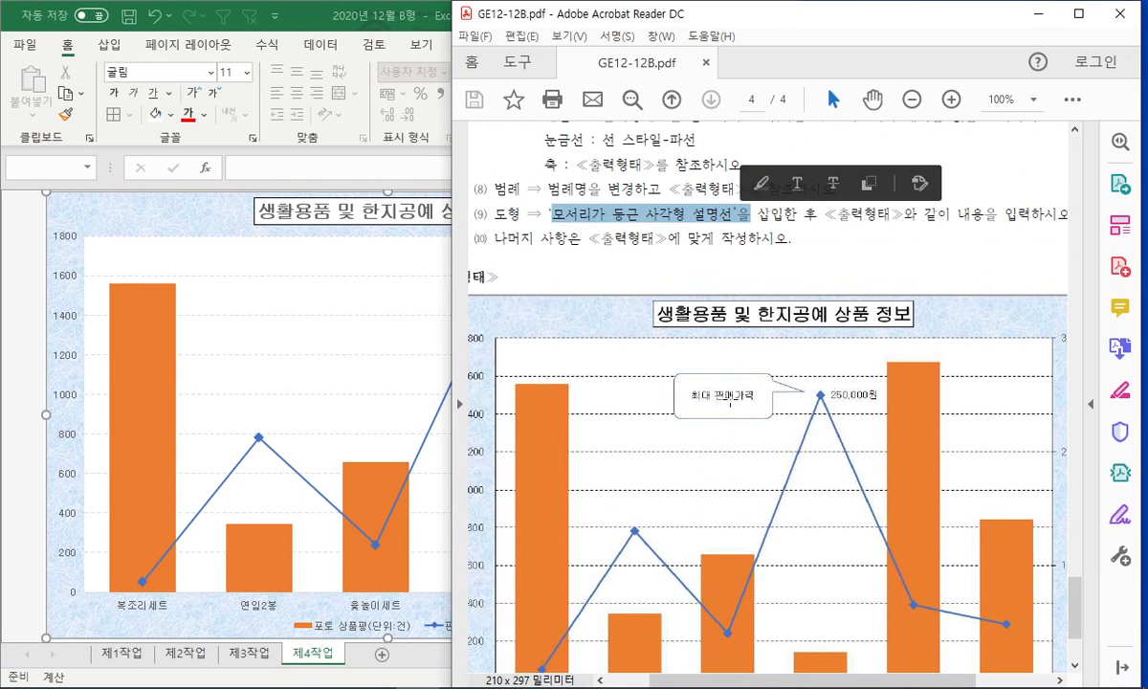
Return to the Excel chart and undo the last change.
left_click(231, 326)
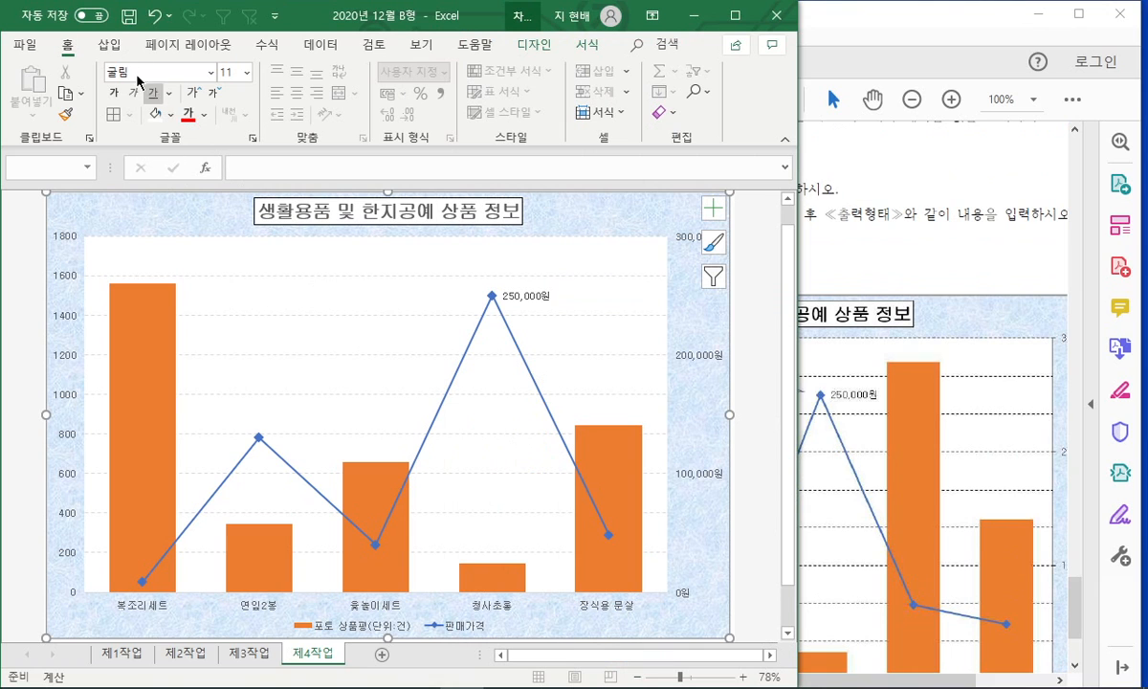
left_click(119, 44)
left_click_drag(231, 226, 231, 223)
left_click(230, 213)
key("ctrl+z")
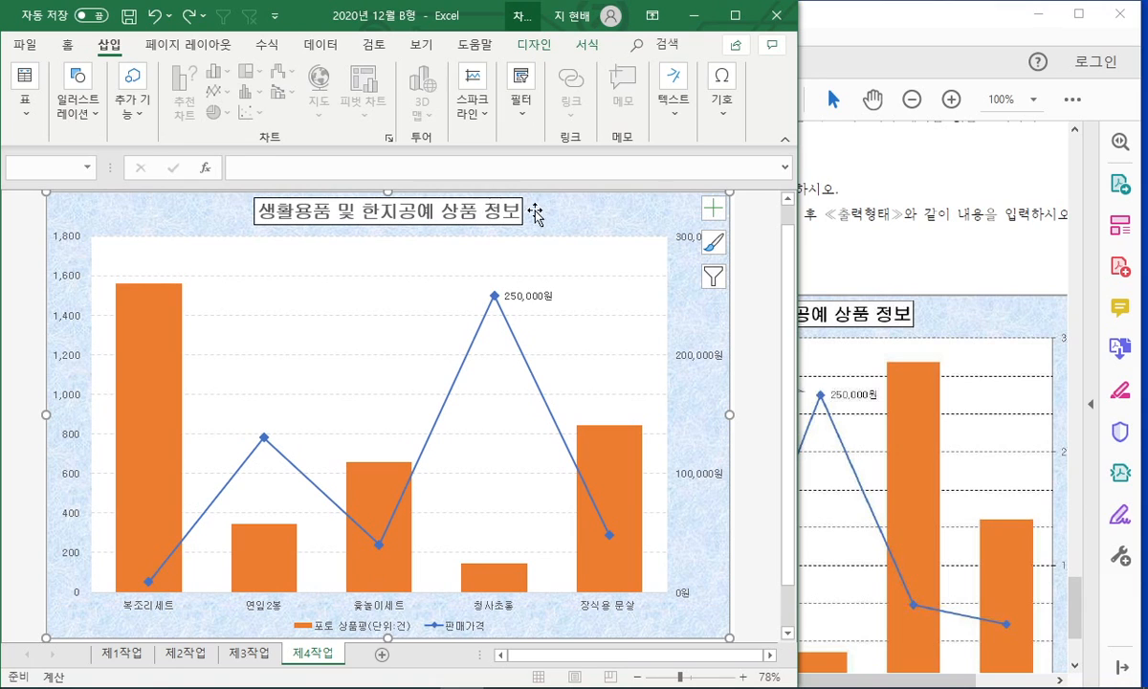
scroll(110, 44, "down", 1)
scroll(110, 44, "up", 1)
left_click(340, 263)
left_click(134, 101)
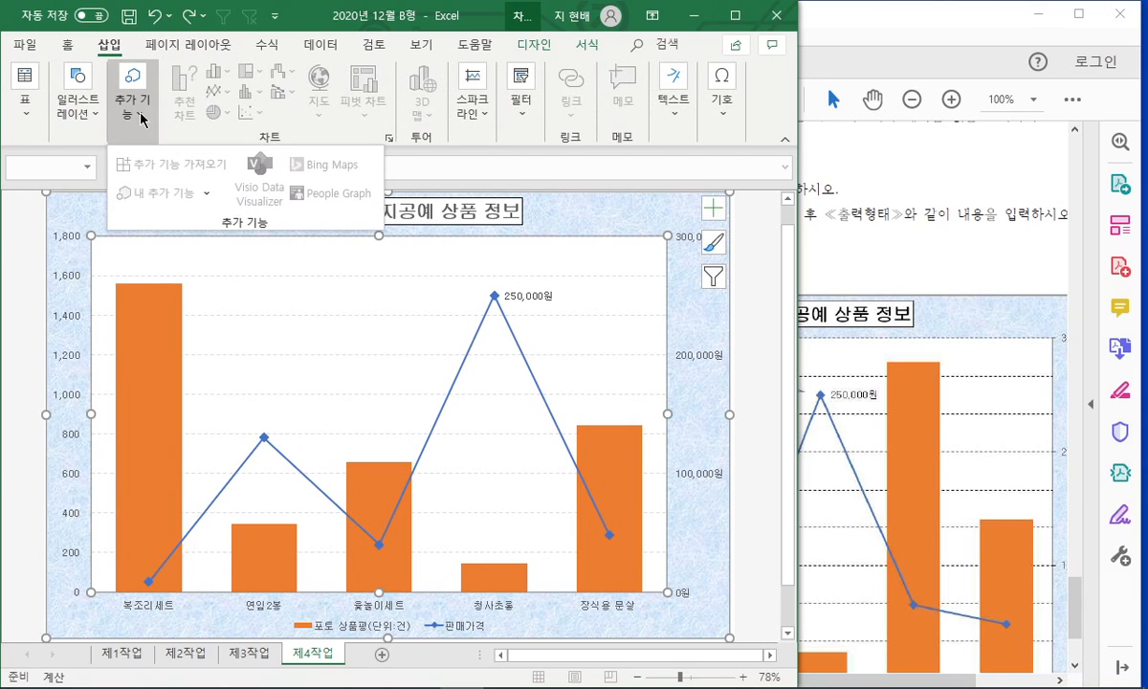
left_click(93, 124)
left_click(93, 124)
left_click(148, 186)
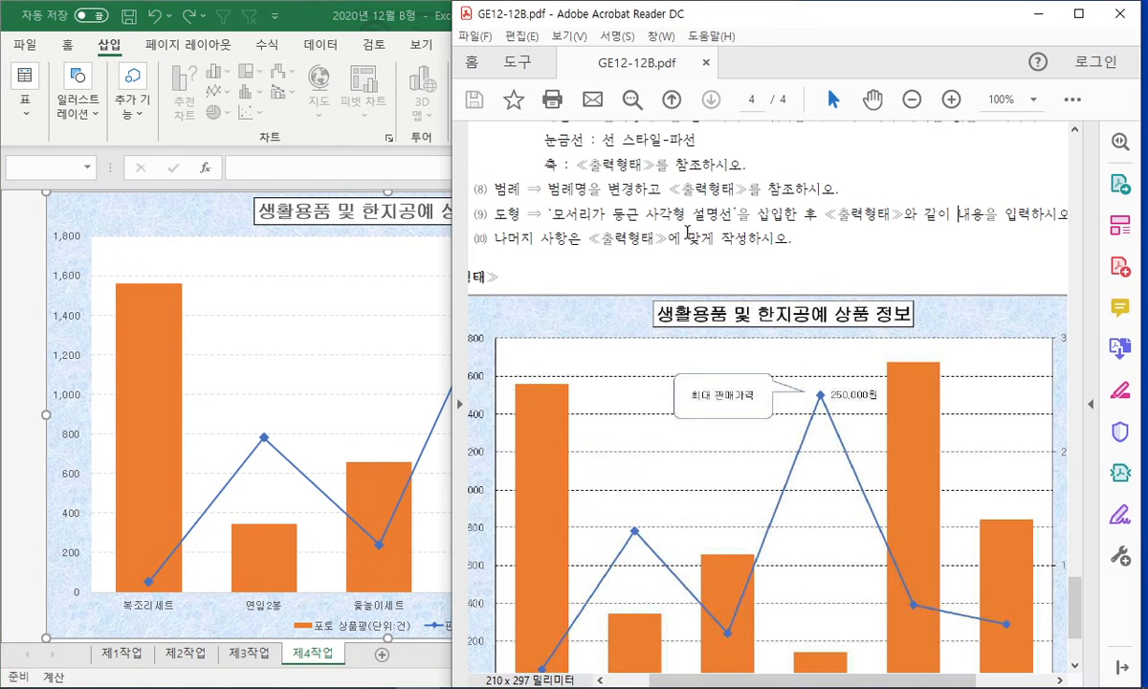
left_click(330, 21)
left_click(130, 108)
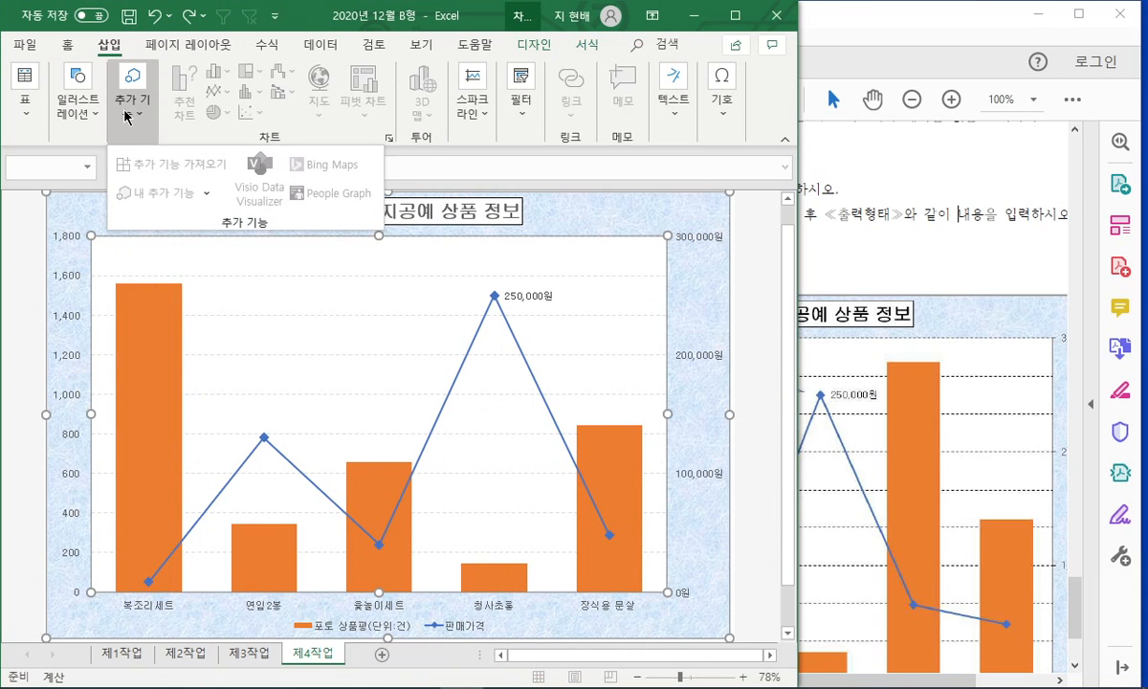
Insert a 말풍선: 모서리가 둥근 사각형 callout in the plot area, left of the labelled 청사초롱 point.
left_click(76, 100)
left_click(148, 177)
scroll(215, 524, "down", 2)
scroll(215, 524, "down", 3)
scroll(164, 574, "down", 1)
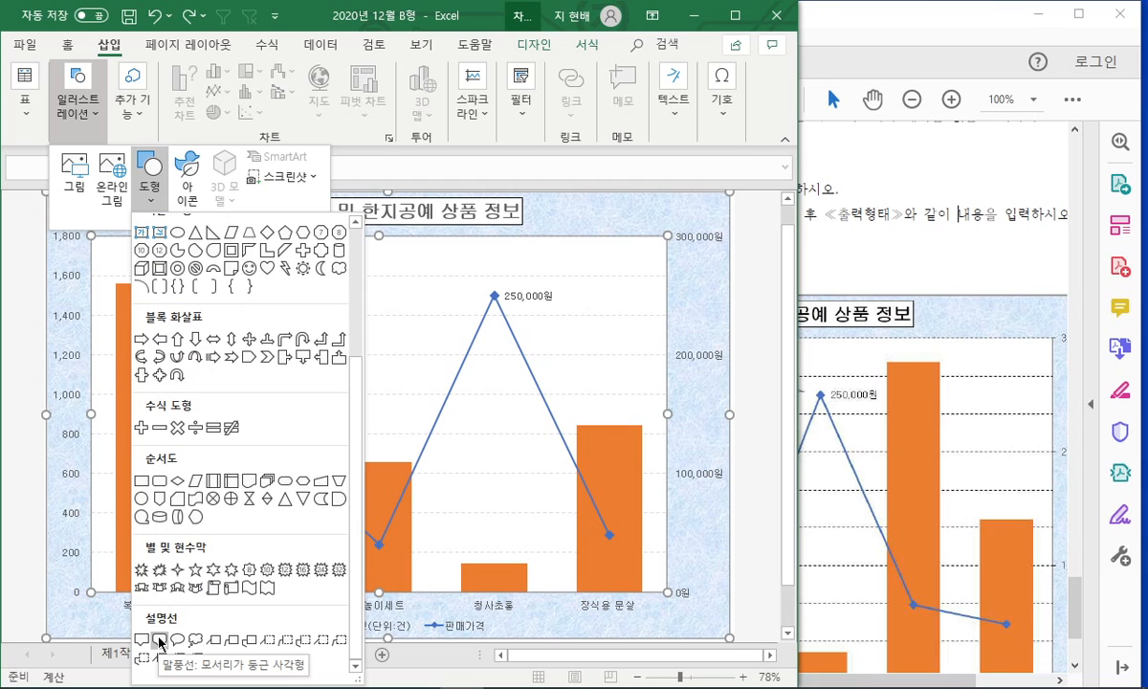
left_click(160, 639)
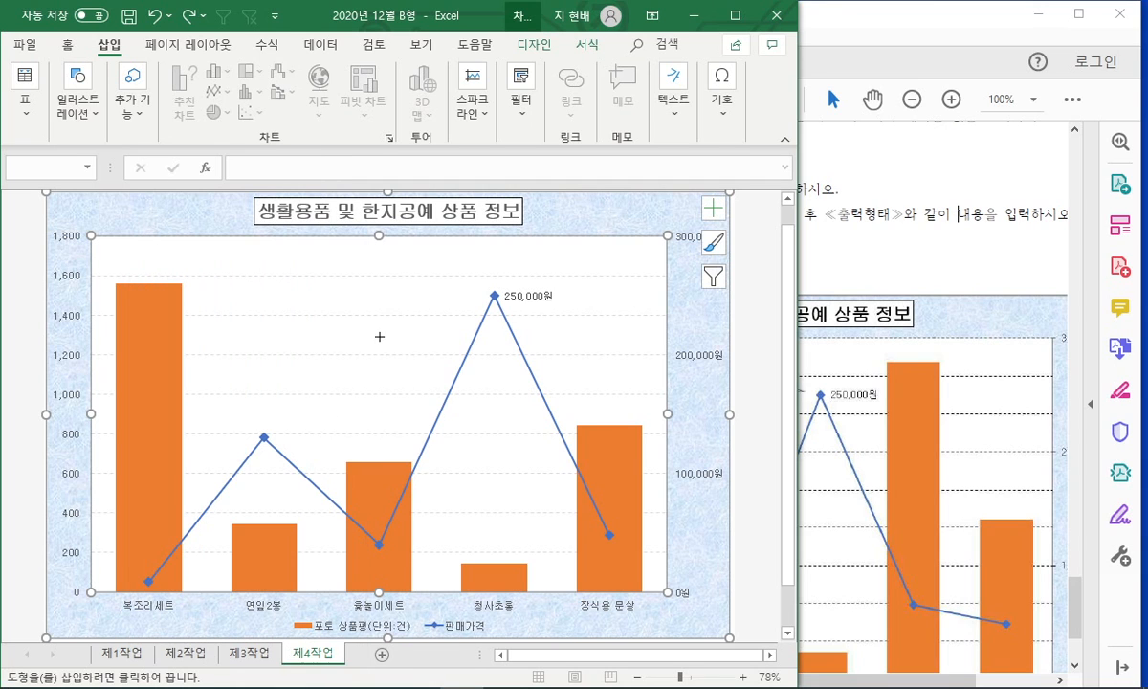
mouse_move(323, 265)
left_mouse_down()
mouse_move(406, 323)
mouse_move(367, 328)
mouse_move(427, 306)
mouse_move(422, 284)
left_mouse_up()
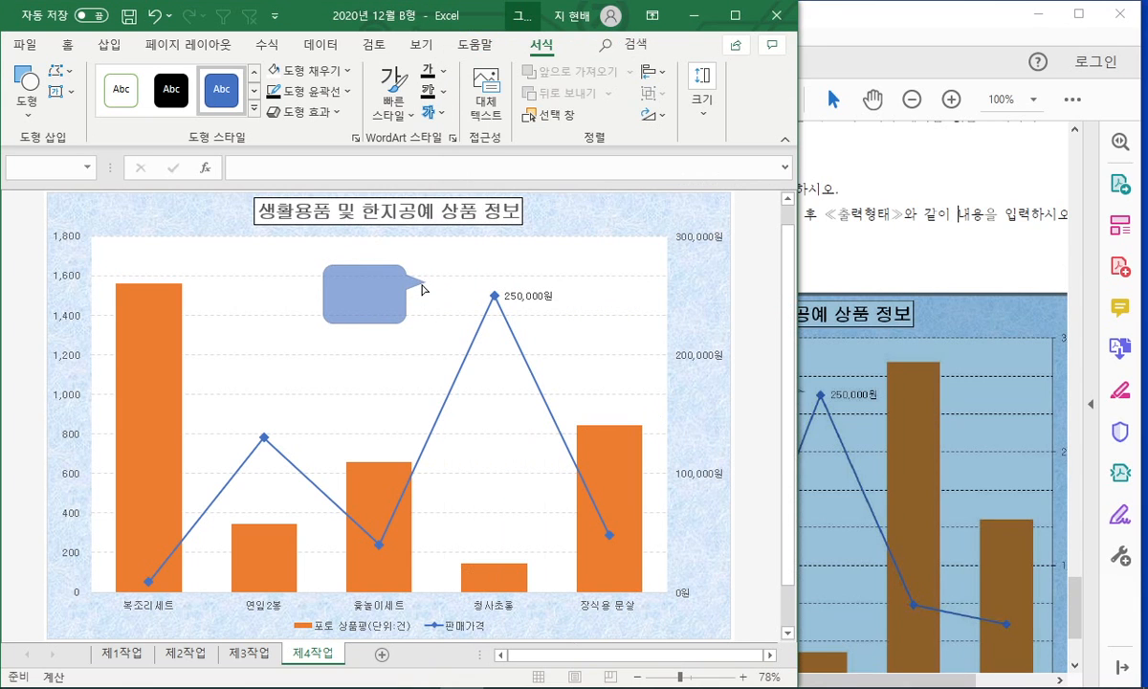